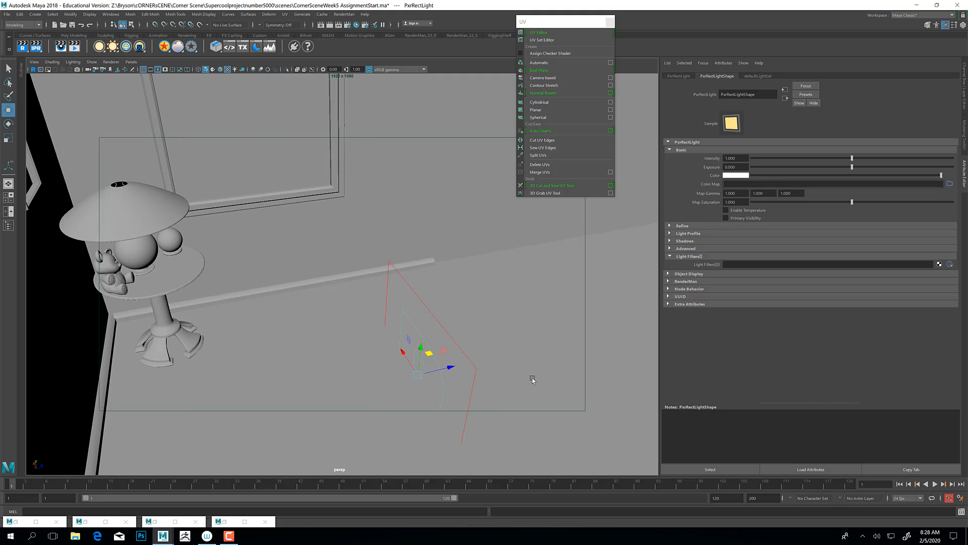
Raise the rectangular area light above the room's floor.
alt+right_drag(531, 378, 474, 362)
alt+drag(505, 381, 380, 311)
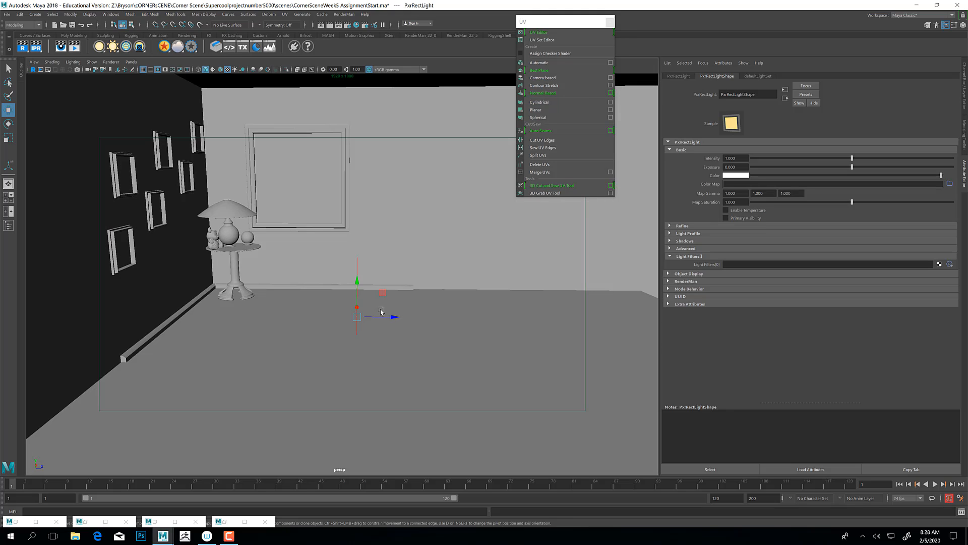
alt+drag(512, 320, 509, 340)
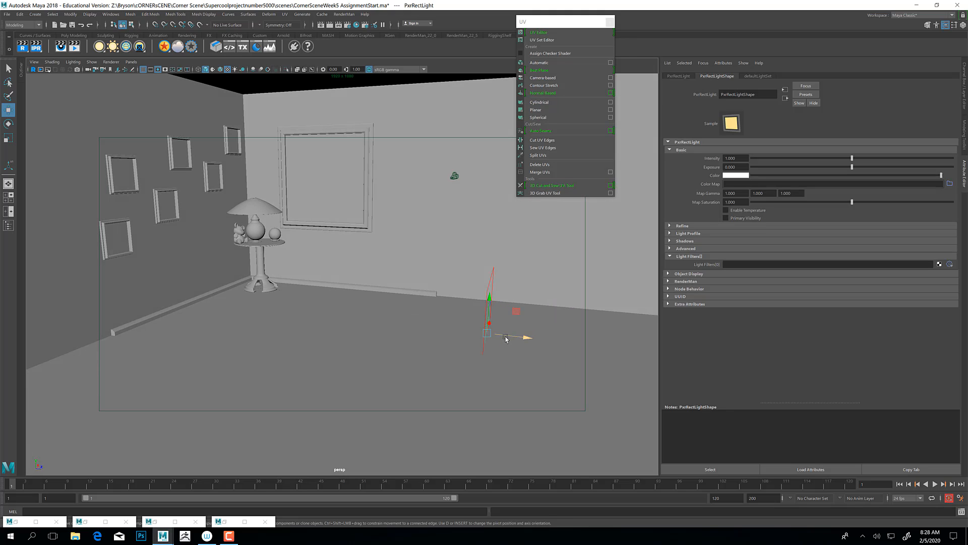
key(e)
key(w)
key(e)
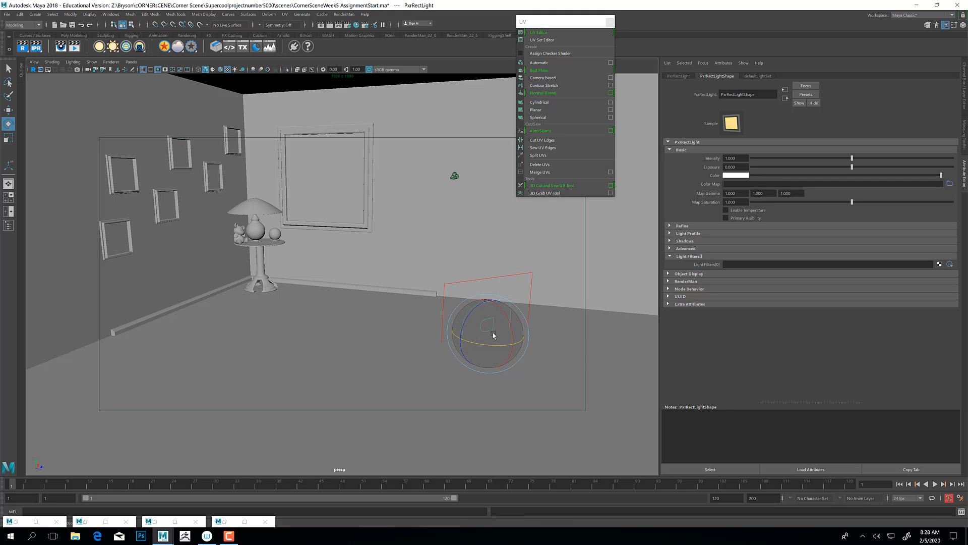
key(w)
drag(488, 304, 497, 225)
Shift the area light toward the open side of the room and scale it up to nearly the wall's height.
alt+drag(448, 284, 419, 302)
drag(422, 259, 535, 251)
key(r)
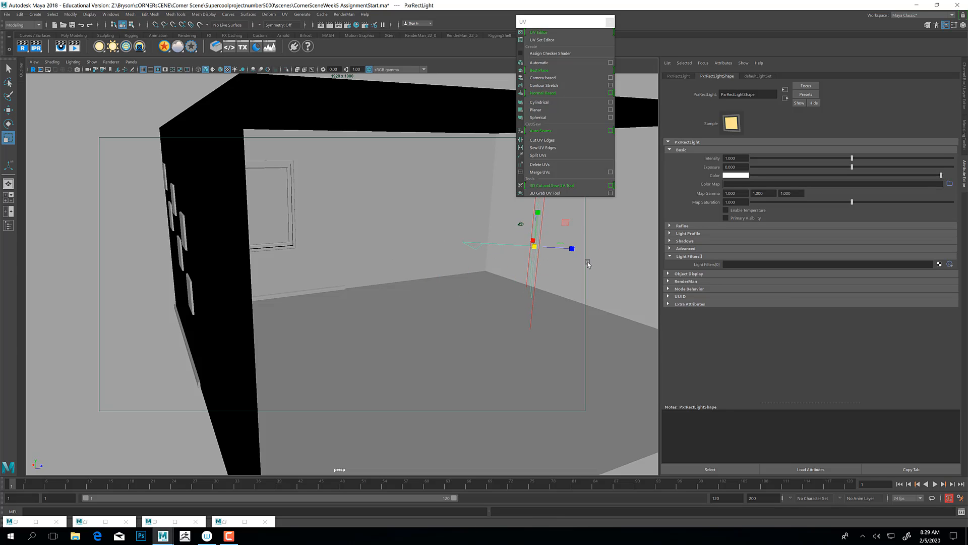
key(w)
alt+drag(536, 266, 431, 267)
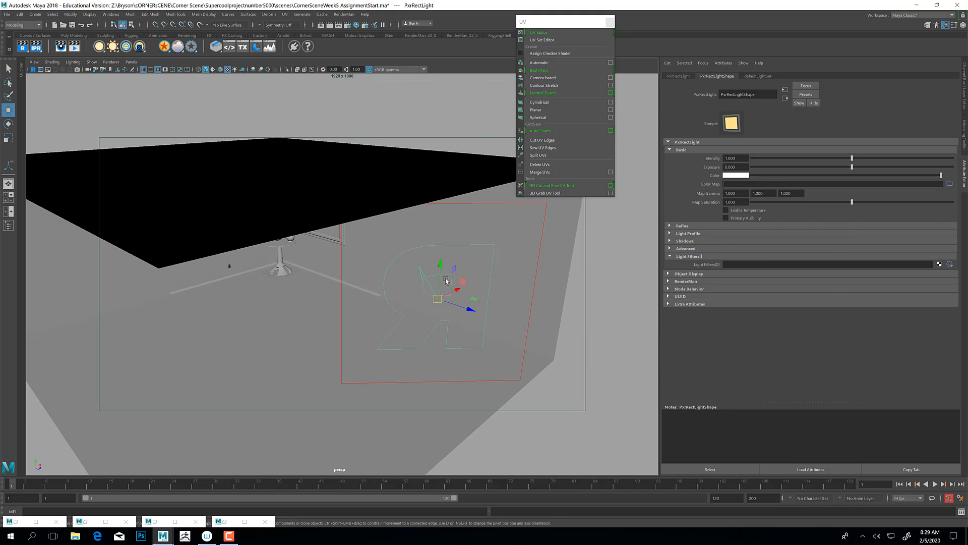
drag(472, 301, 344, 316)
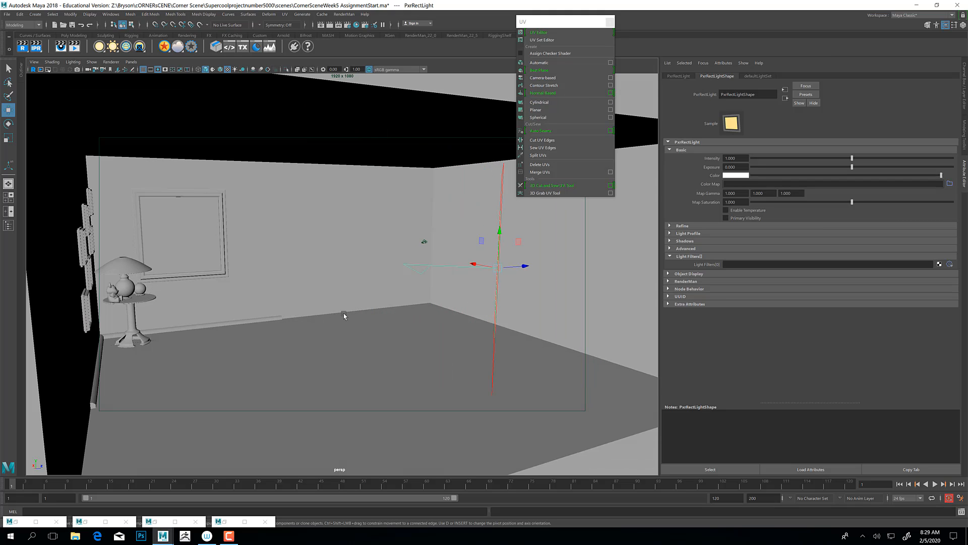
Set the viewport renderer to RenderMan with the furnished corner and the area light in view.
alt+drag(262, 135, 228, 136)
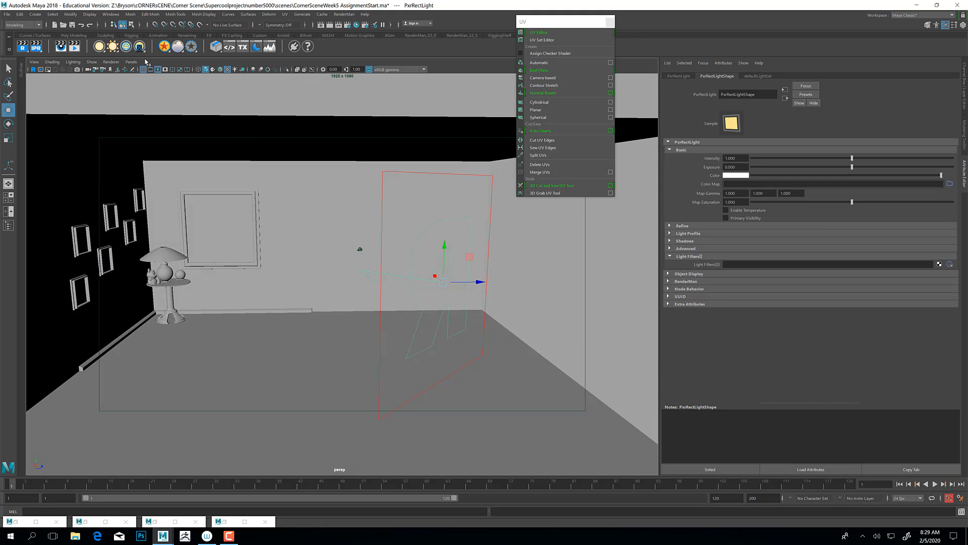
click(130, 62)
mouse_move(120, 63)
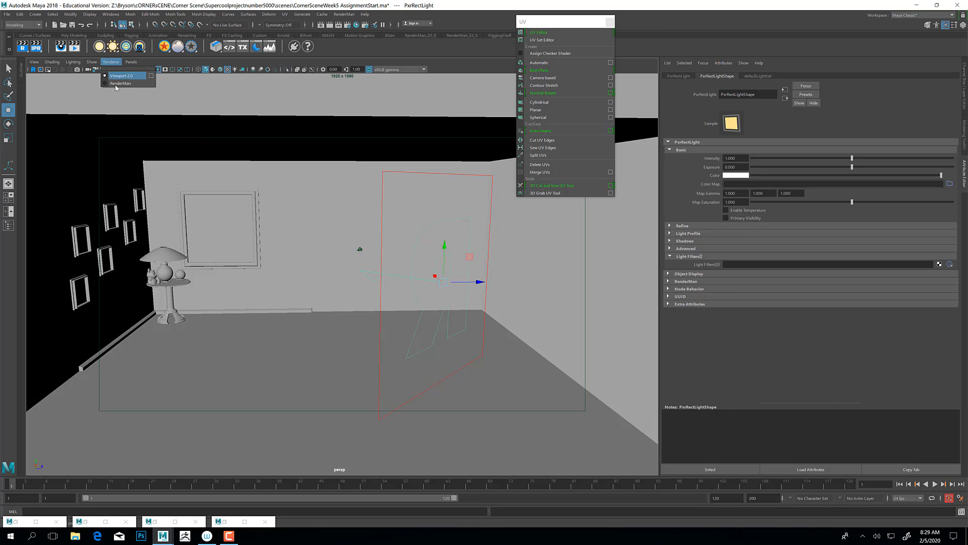
click(118, 83)
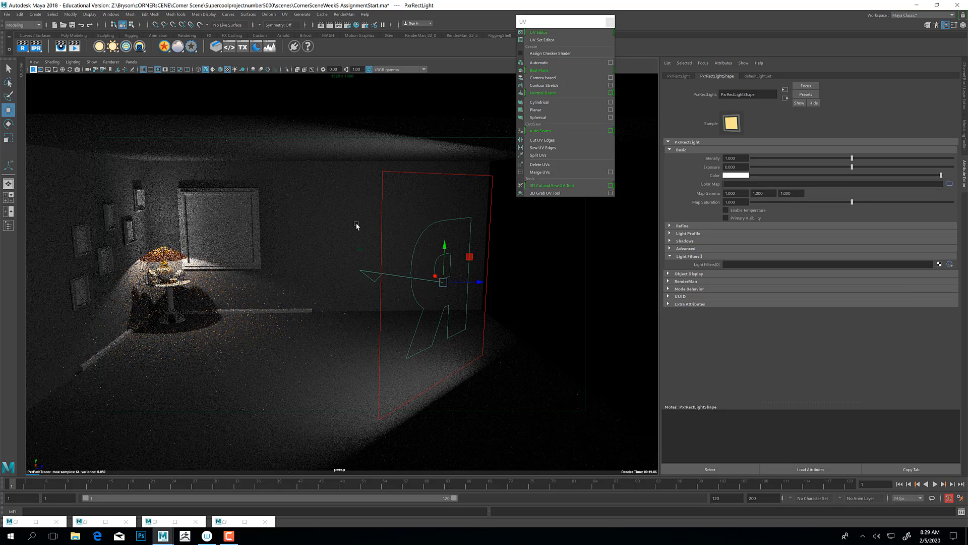
Rotate the area light so that it points away from the lamp table and out of the room.
key(e)
drag(437, 249, 402, 309)
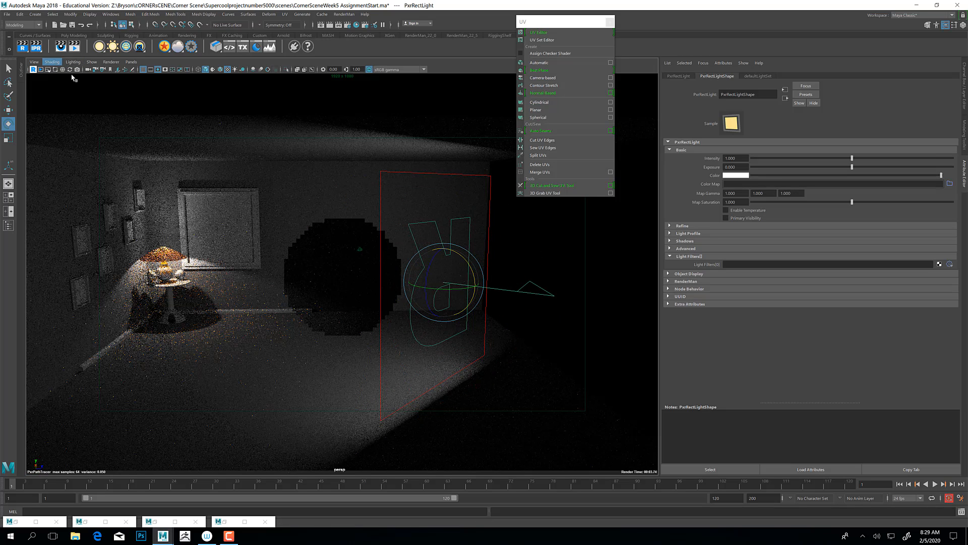
click(54, 62)
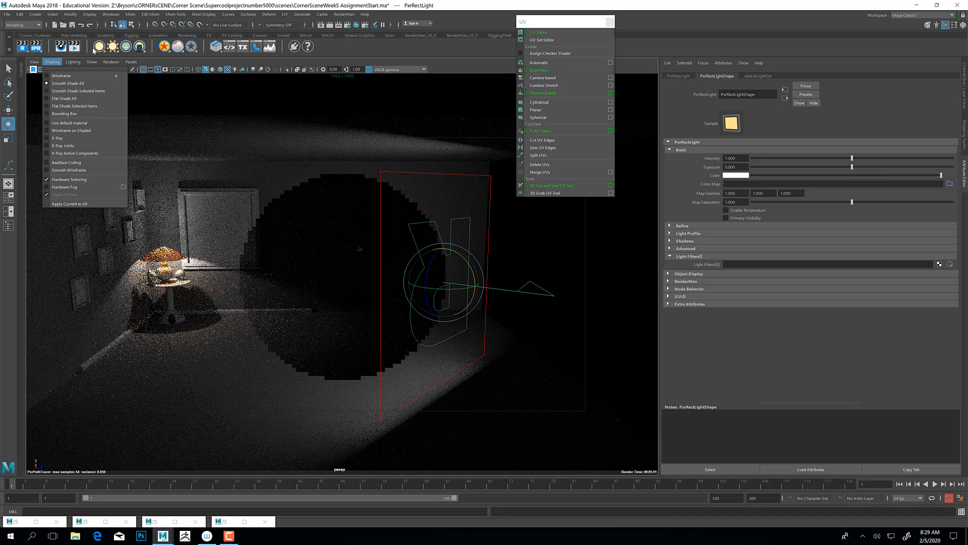
Create a large polygon plane just outside the room's open side, in front of the area light.
click(74, 36)
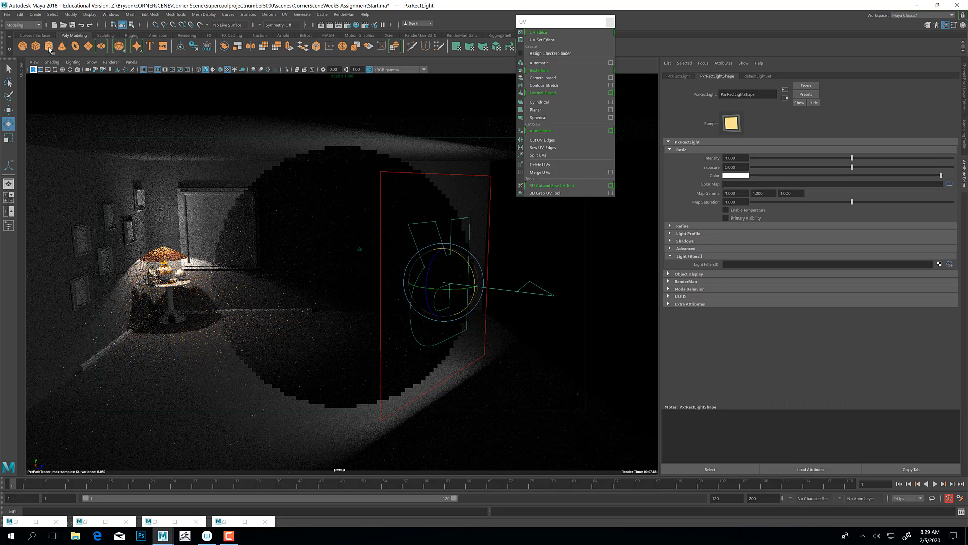
click(376, 328)
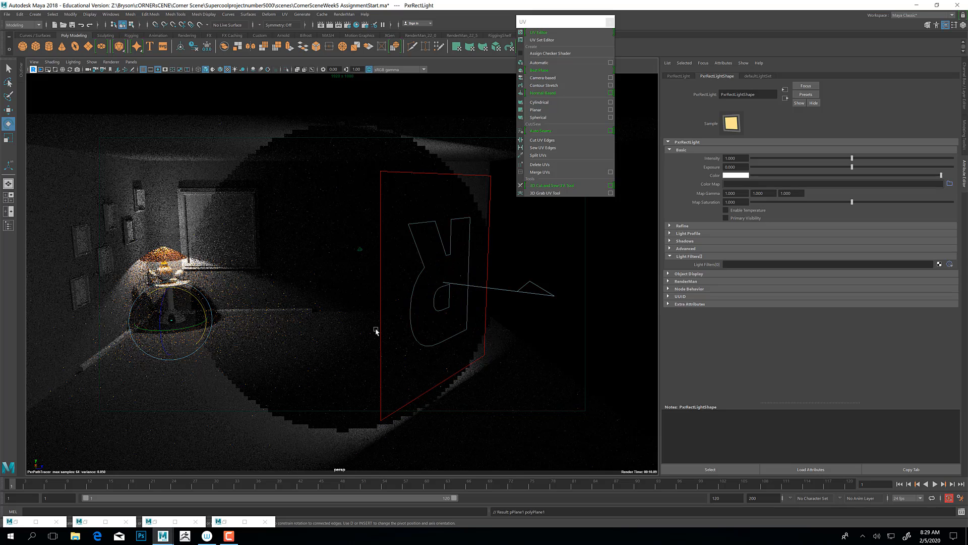
key(r)
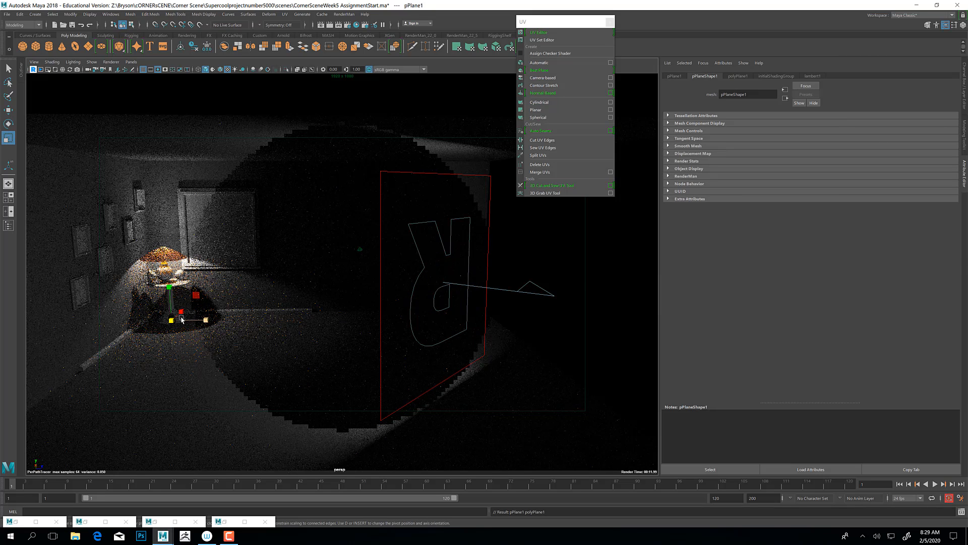
drag(172, 320, 194, 334)
key(w)
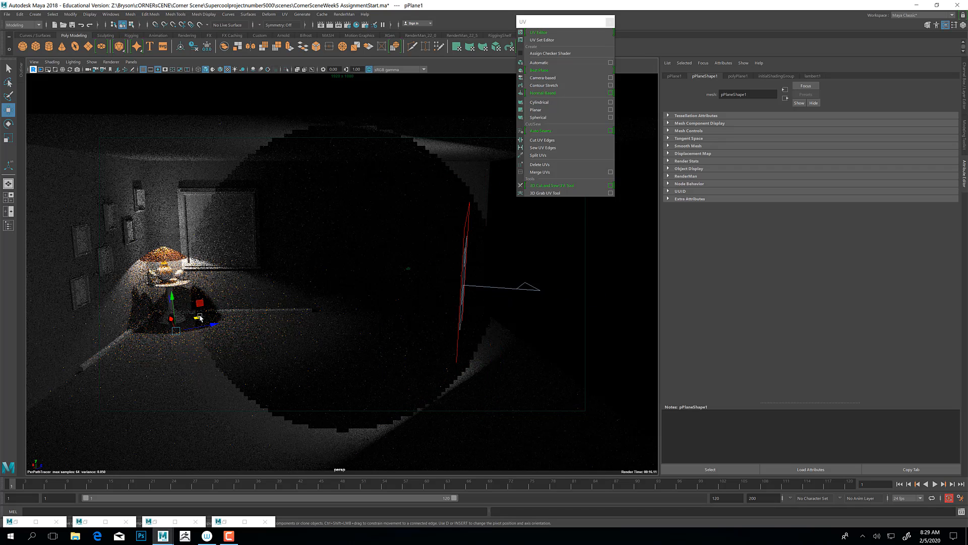
middle_drag(272, 318, 561, 359)
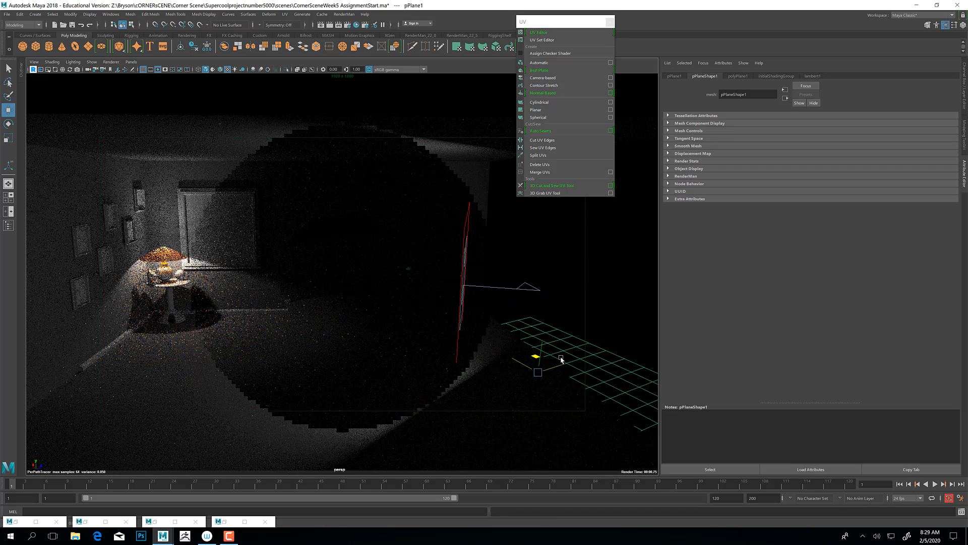
Rotate the plane from horizontal to a steep upright tilt so that it faces the area light.
key(e)
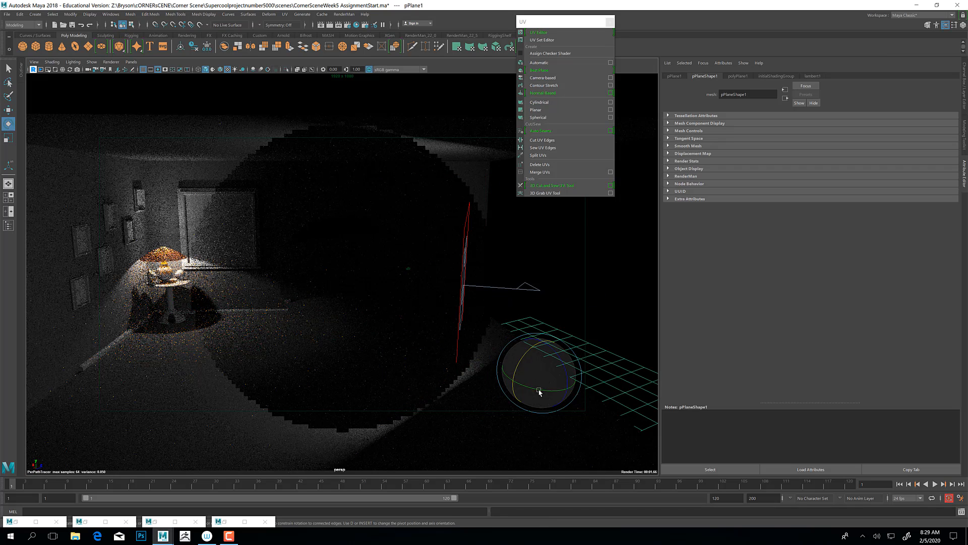
click(549, 351)
drag(548, 351, 560, 365)
key(e)
key(q)
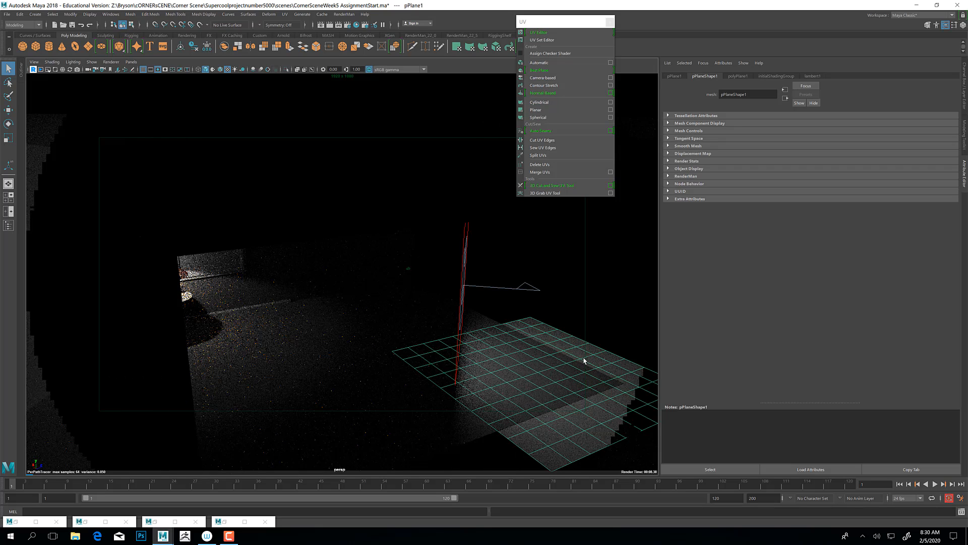
key(r)
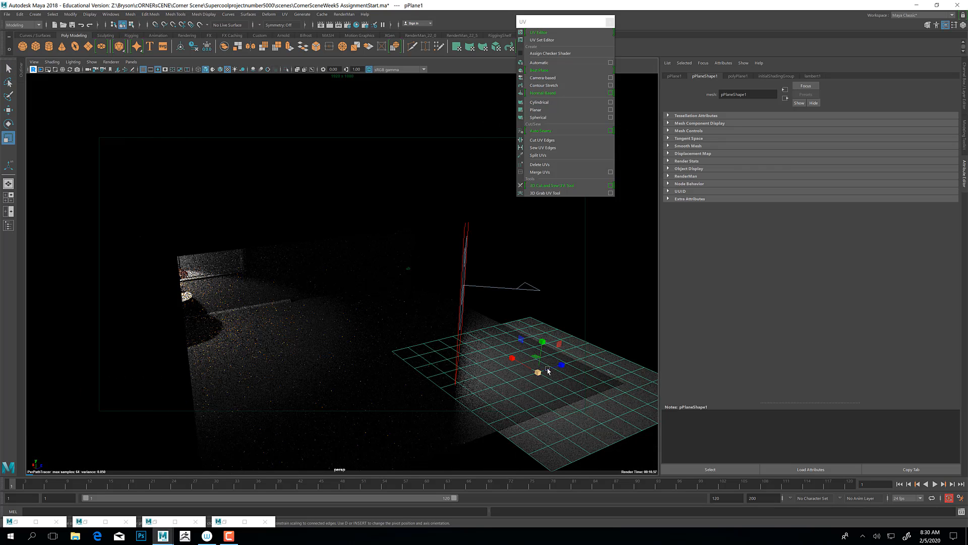
key(e)
drag(561, 358, 529, 323)
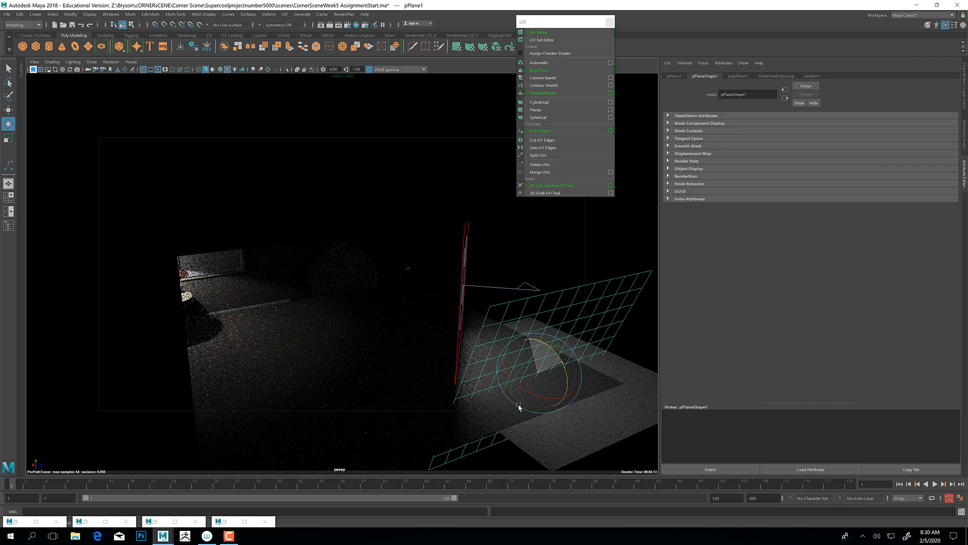
drag(565, 404, 551, 402)
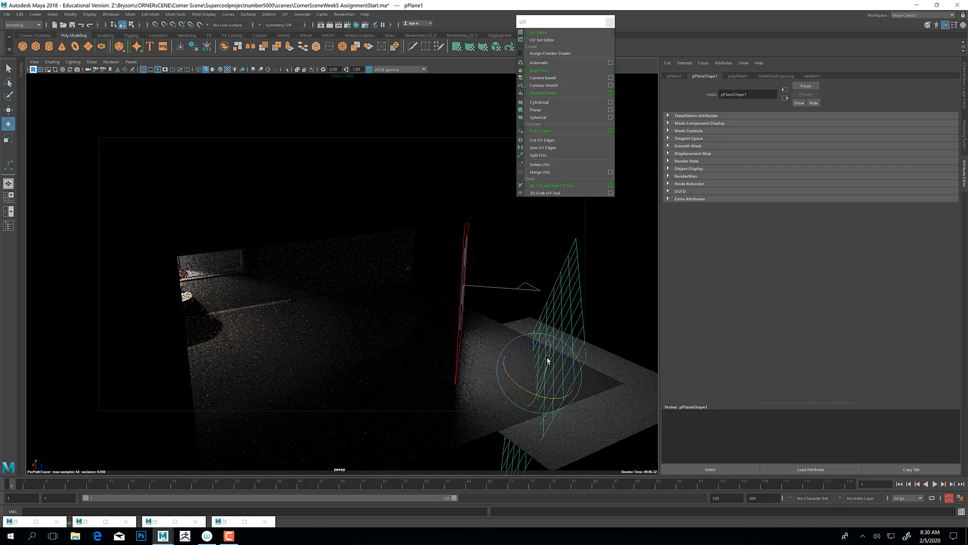
drag(549, 359, 504, 368)
Align the Move tool's axes with the tilted plane's own orientation.
key(w)
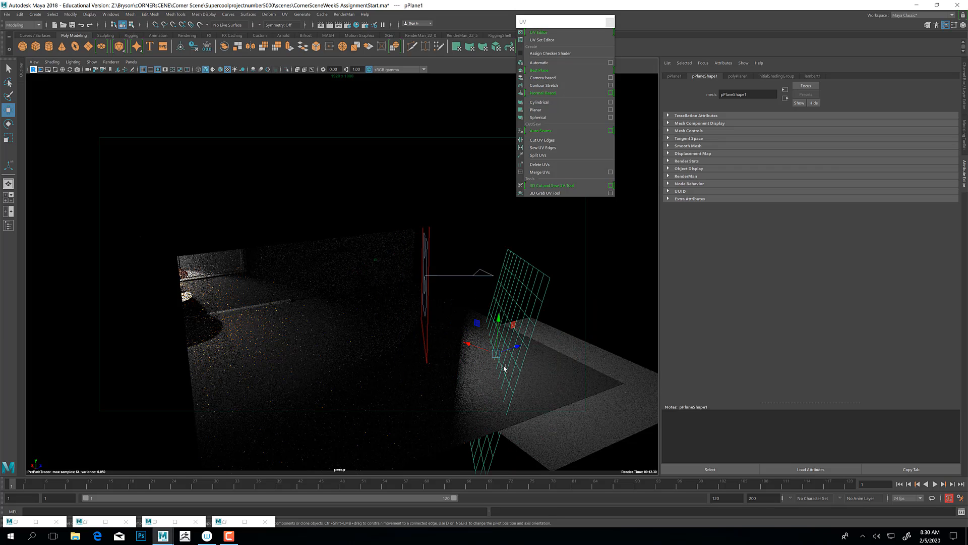
key(w)
drag(512, 284, 502, 329)
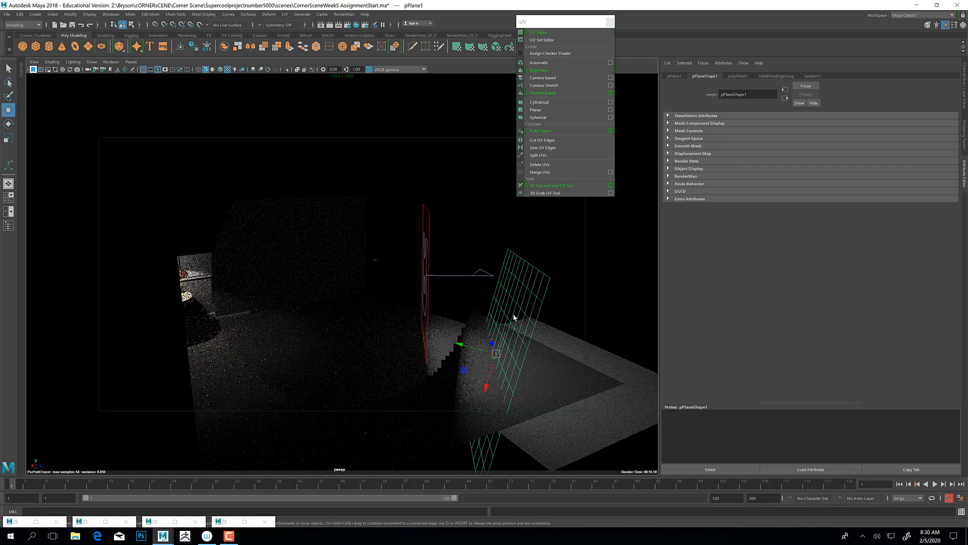
right_click(519, 298)
key(q)
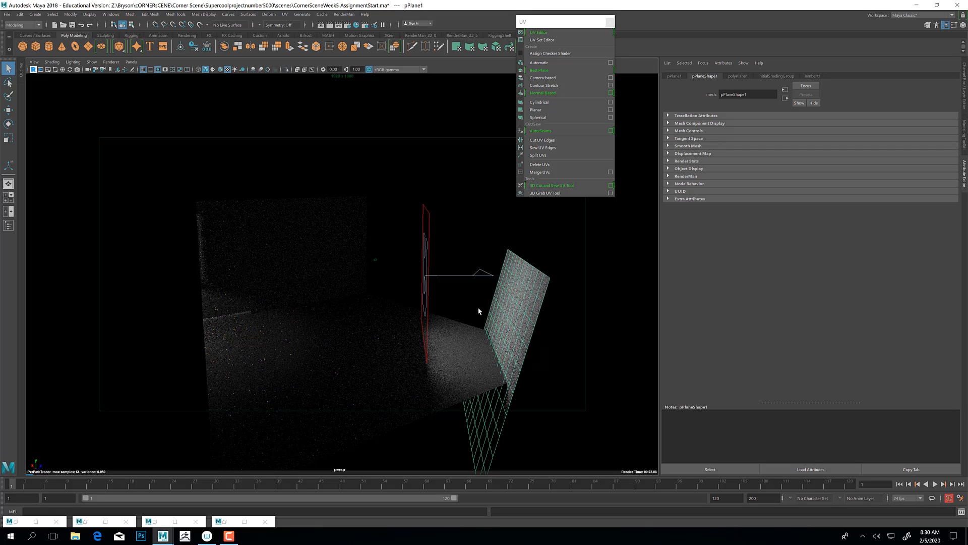
Return the viewport renderer to Viewport 2.0 and reposition the tilted plane higher across the room's open side.
click(131, 62)
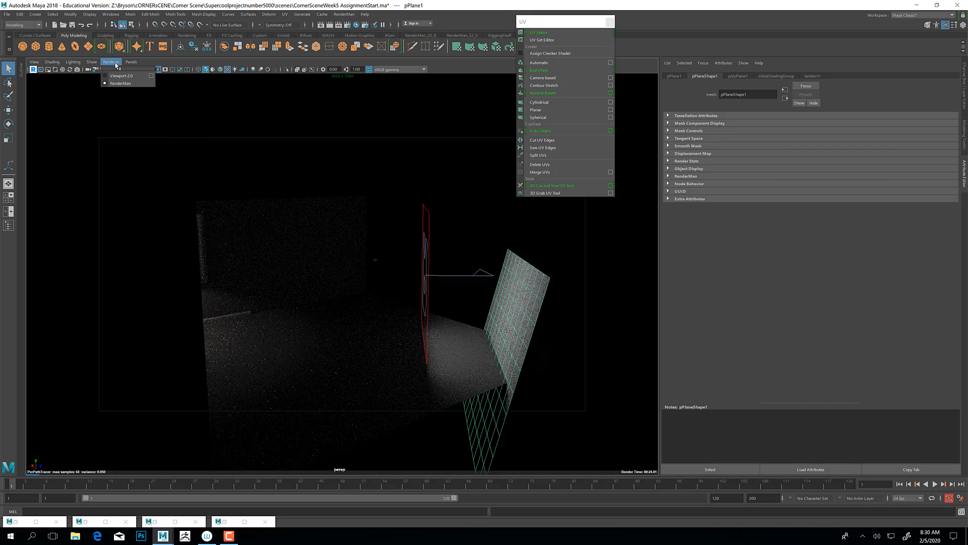
click(120, 76)
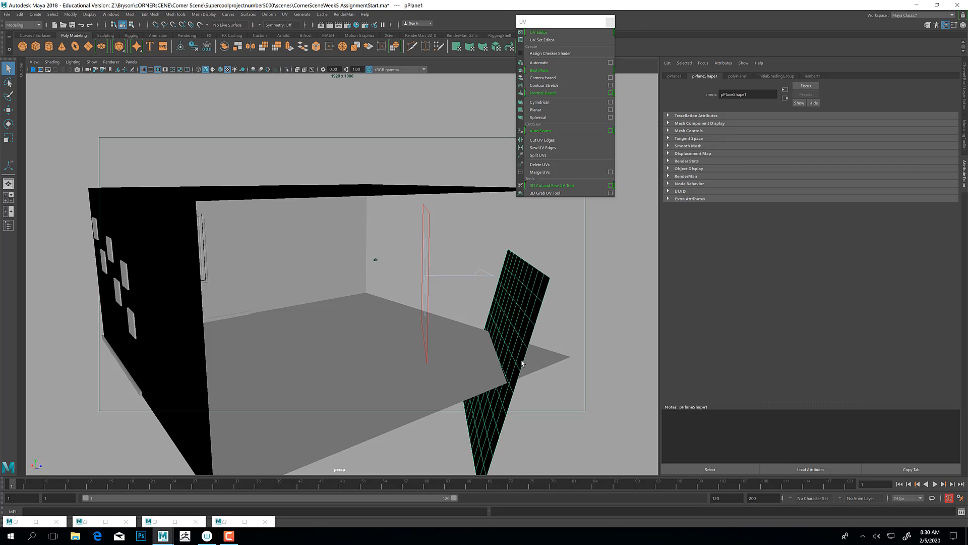
key(w)
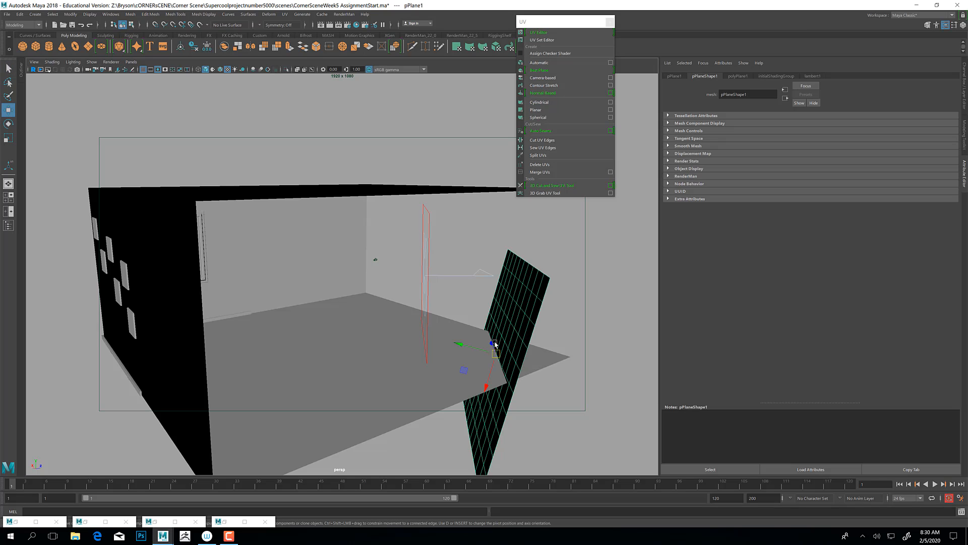
drag(496, 354, 512, 322)
key(e)
drag(498, 264, 439, 329)
key(w)
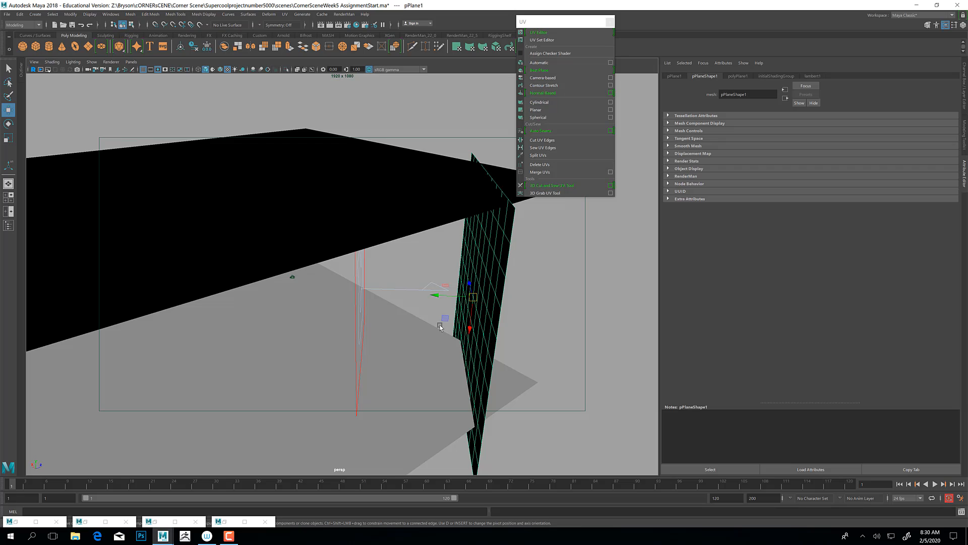
Scale the plane slightly wider along its own side-to-side axis.
key(e)
key(r)
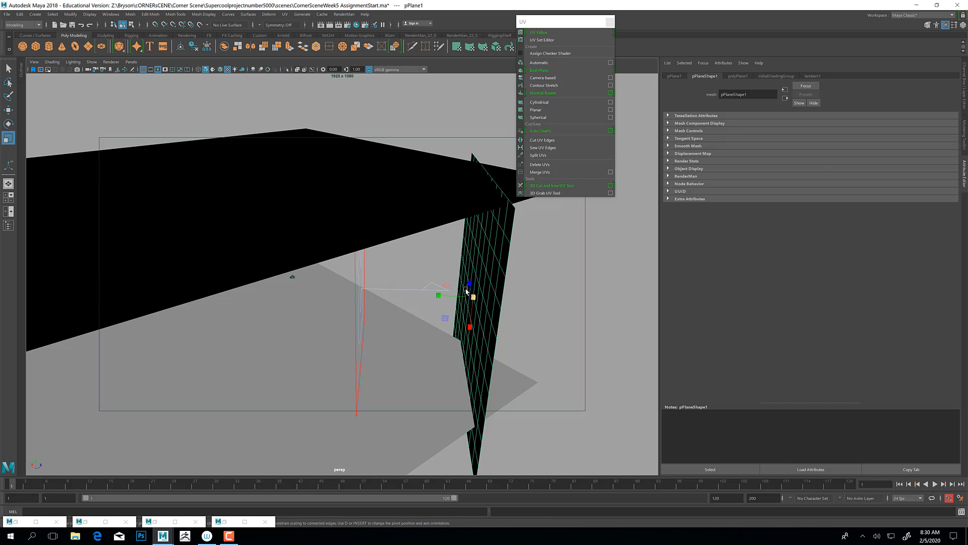
drag(470, 283, 469, 280)
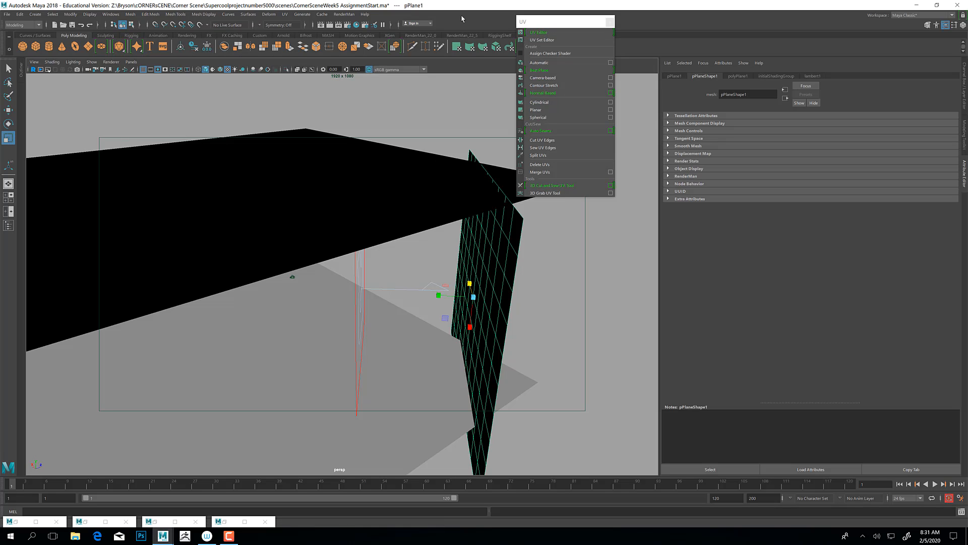
Move the floating UV menu off the shelf and assign a new PxrSurface material to the plane.
drag(574, 19, 801, 25)
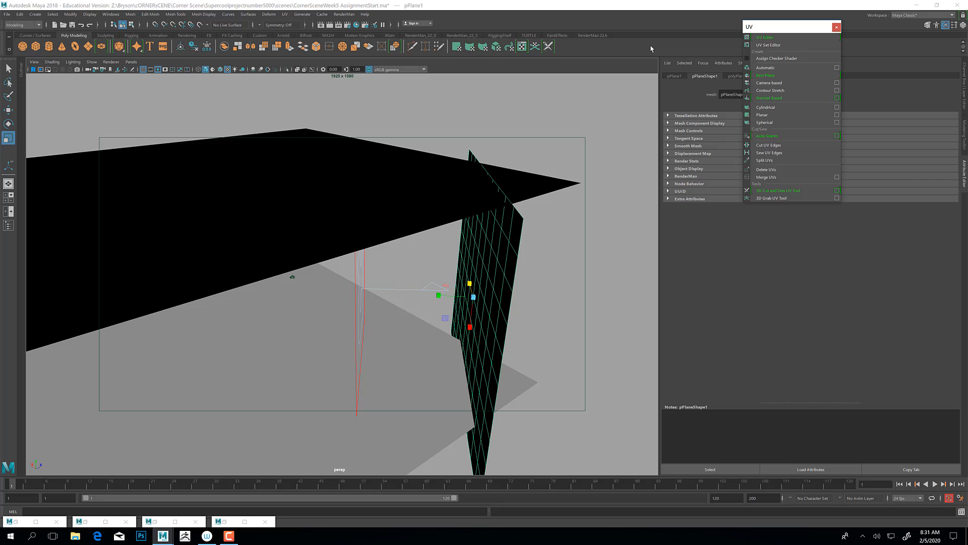
click(583, 36)
click(164, 47)
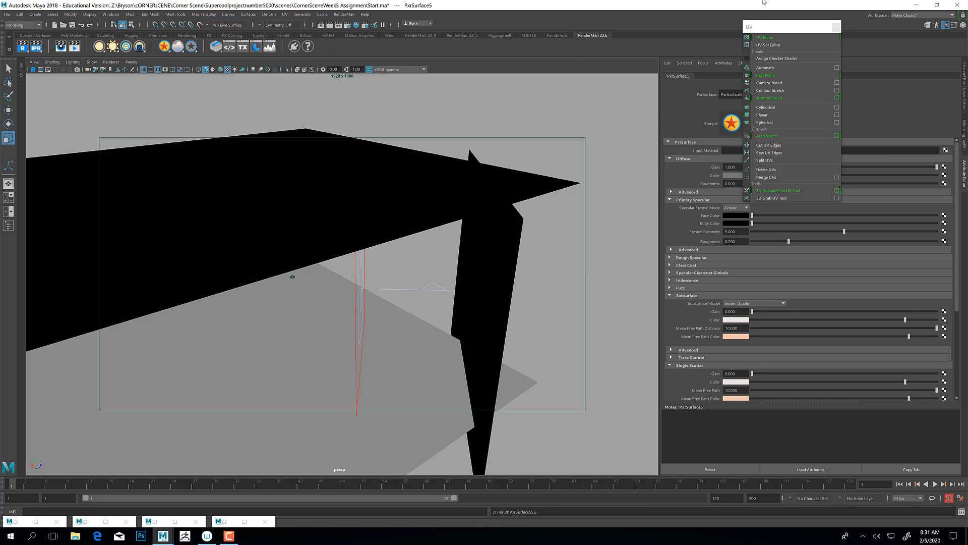
Switch the viewport renderer back to RenderMan to preview light bouncing off the plane into the room.
alt+drag(297, 285, 298, 279)
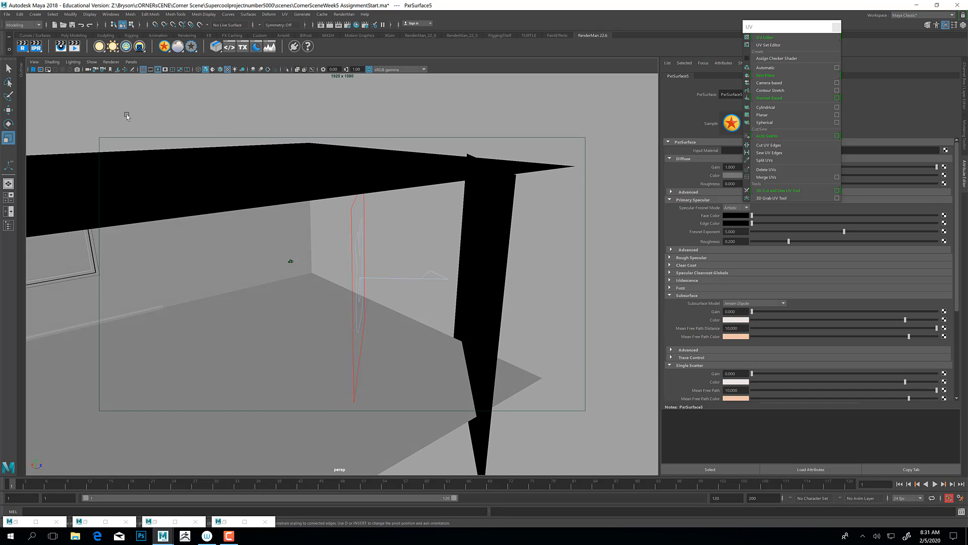
click(111, 62)
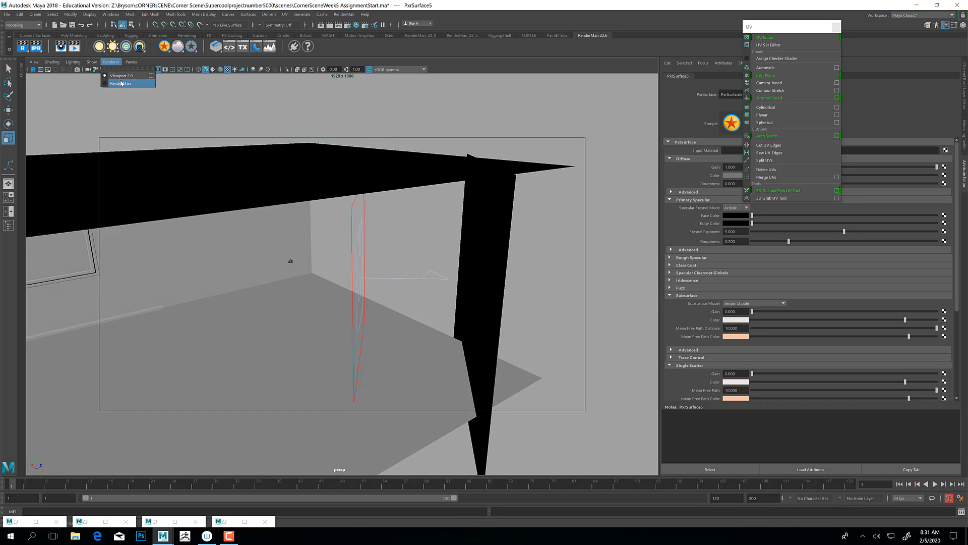
click(121, 84)
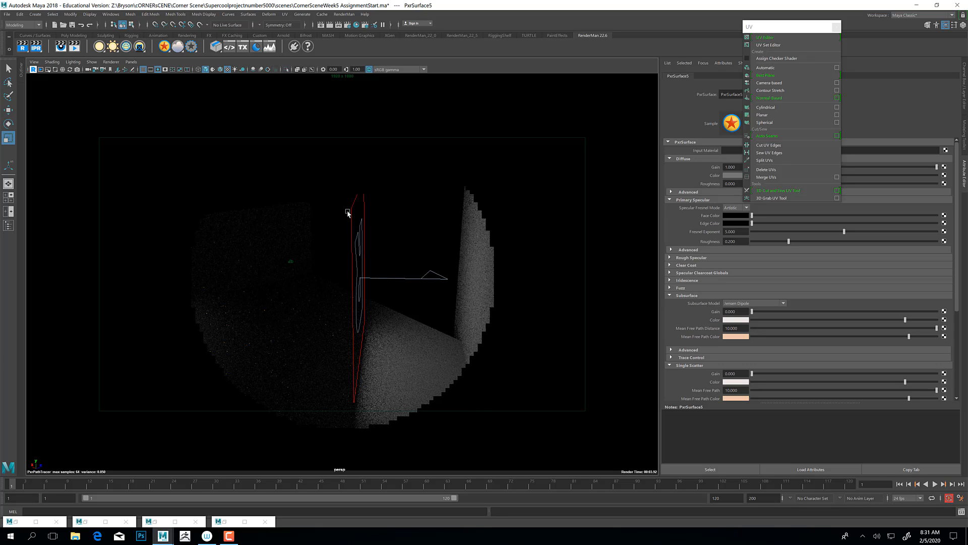
Move the plane straight inward toward the room so it sits closer to the area light.
click(474, 271)
key(w)
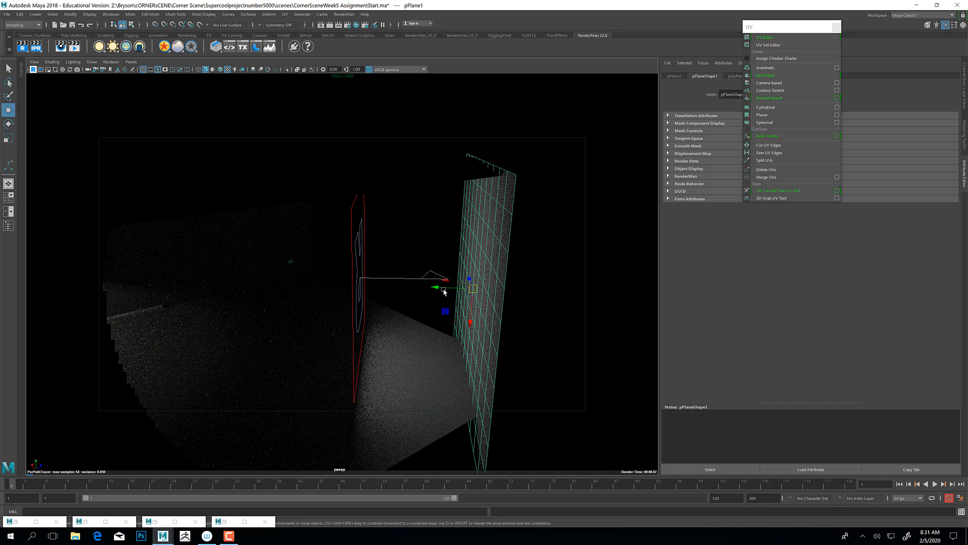
click(394, 283)
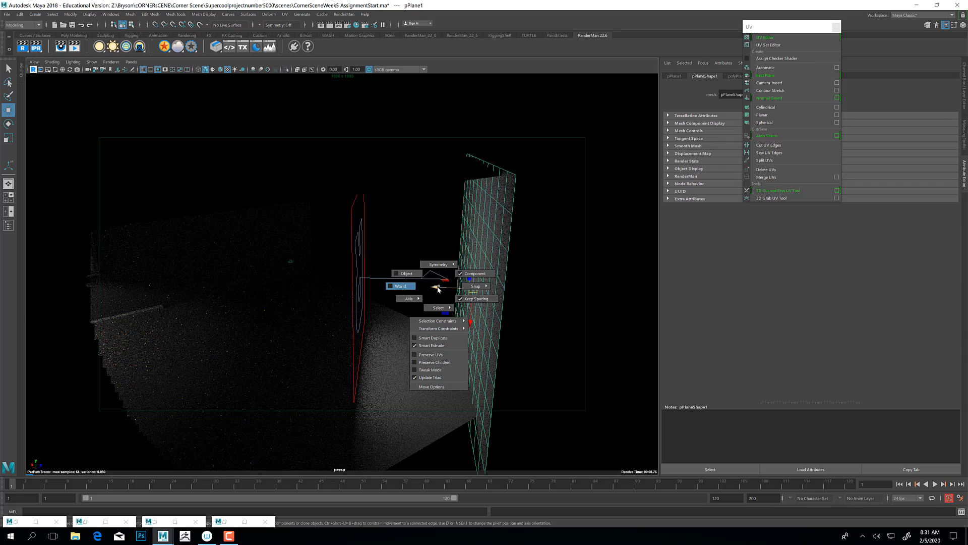
drag(439, 290, 376, 280)
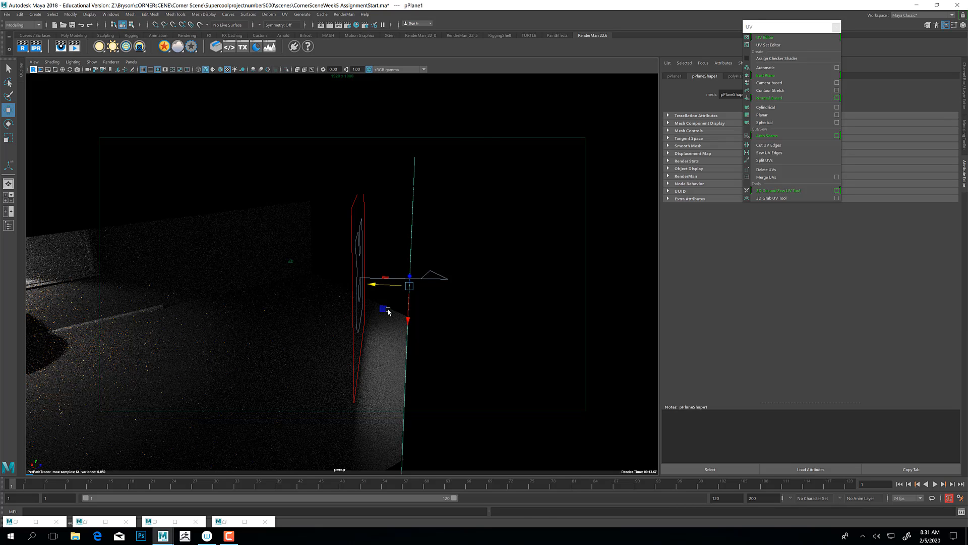
alt+drag(388, 310, 389, 312)
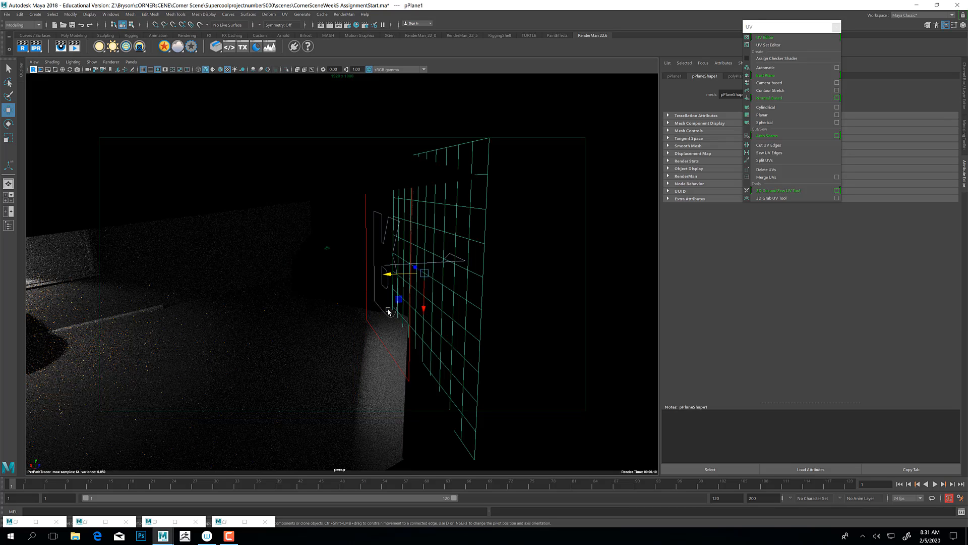
Dismiss the floating UV menu and set the rectangular area light's Intensity to 20.
click(367, 249)
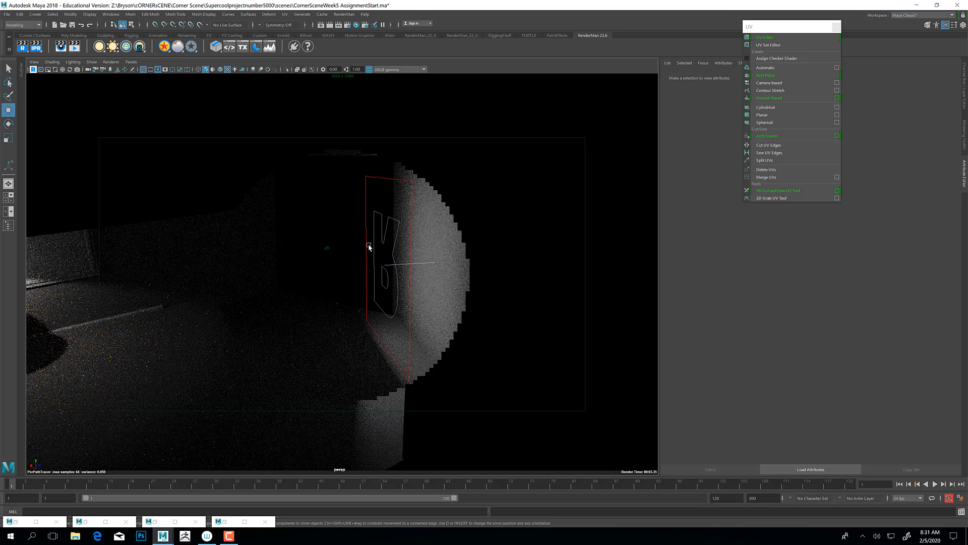
click(369, 247)
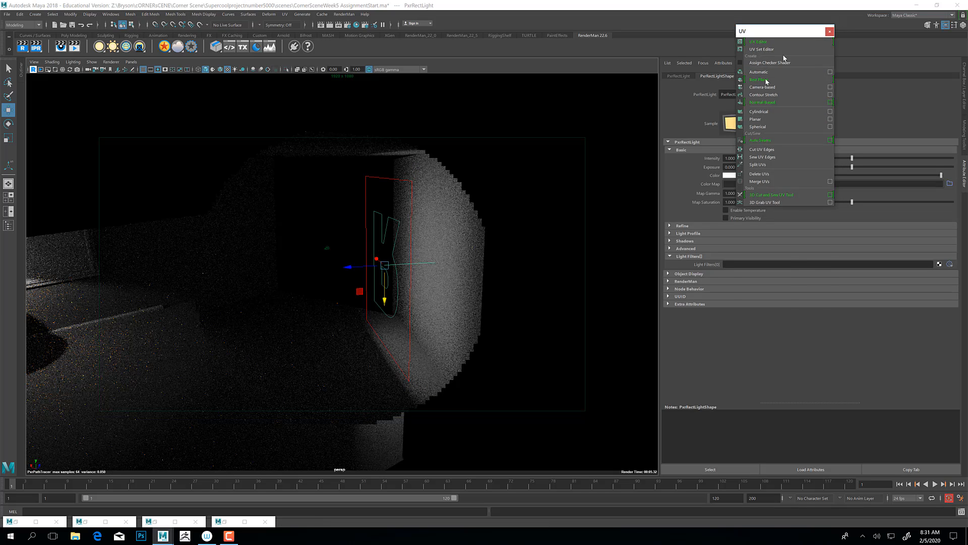
drag(766, 81, 792, 287)
click(821, 283)
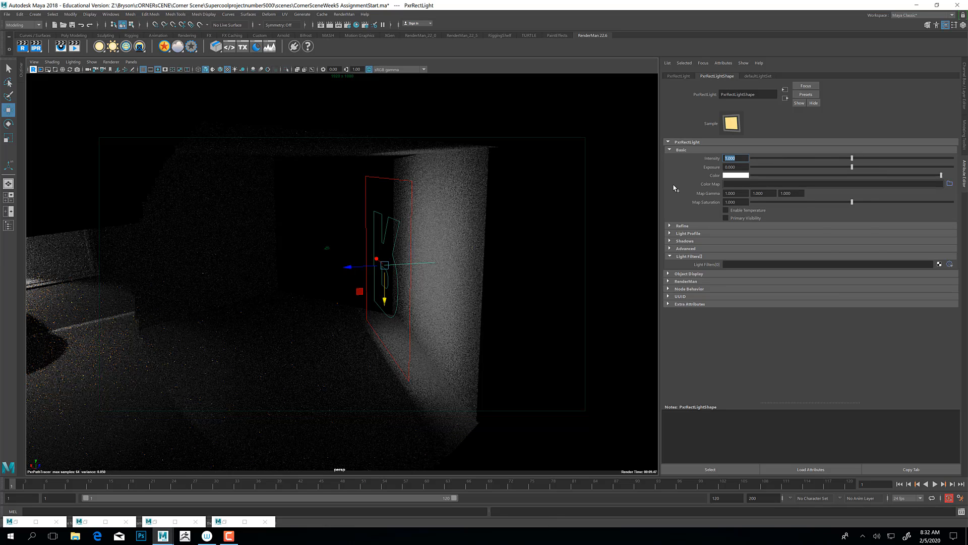
key(Return)
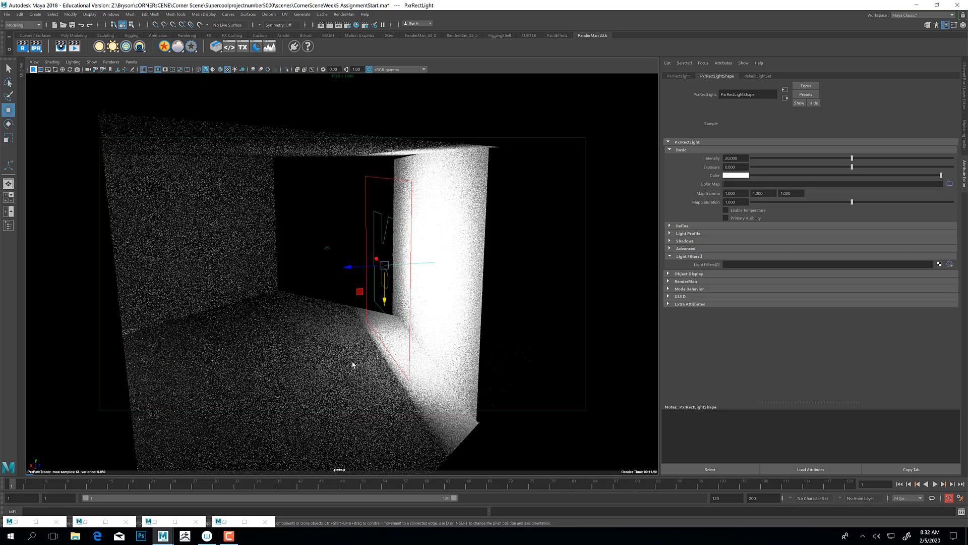
Lower the area light's Intensity to about 8.45 and inspect its bounce off the plane.
alt+drag(356, 361, 363, 360)
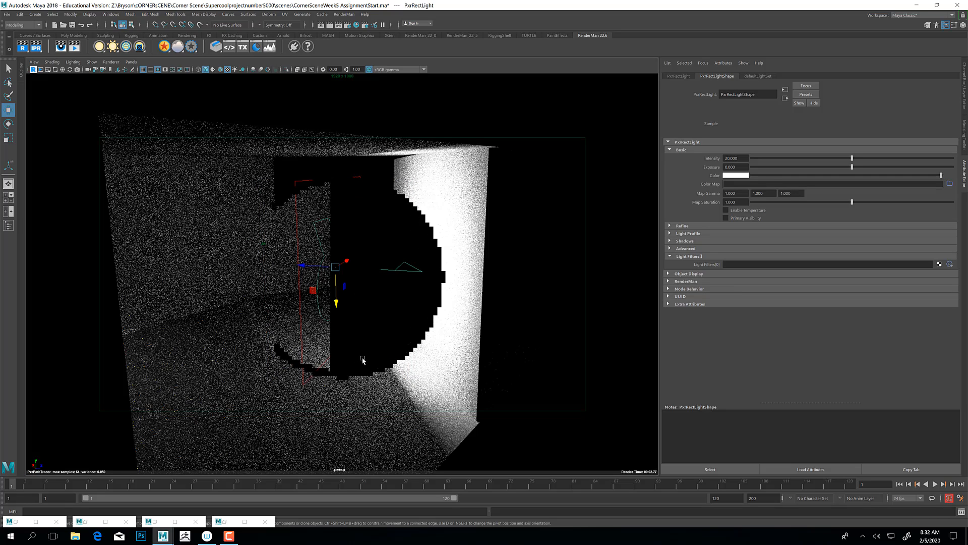
click(810, 160)
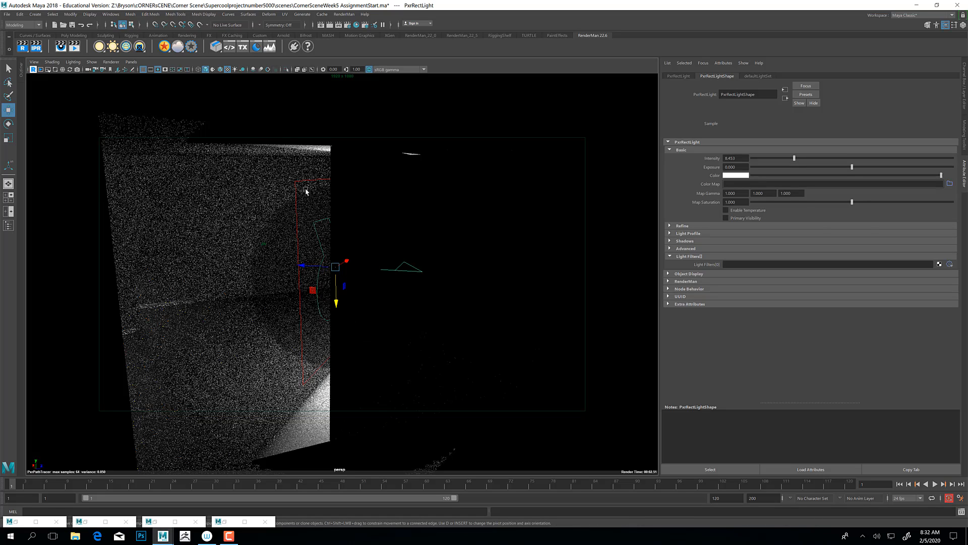
alt+drag(391, 243, 424, 244)
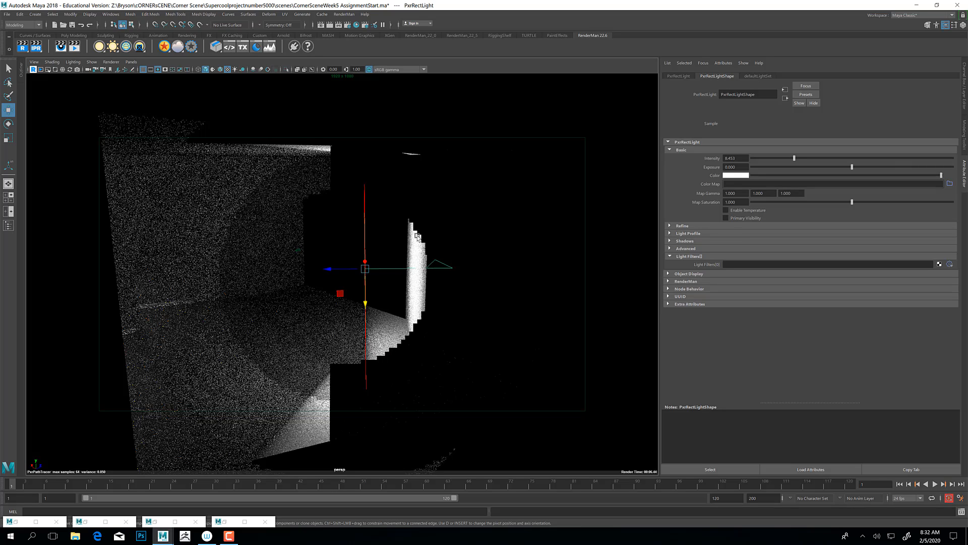
Remove the rectangular area light standing in front of the plane.
click(417, 237)
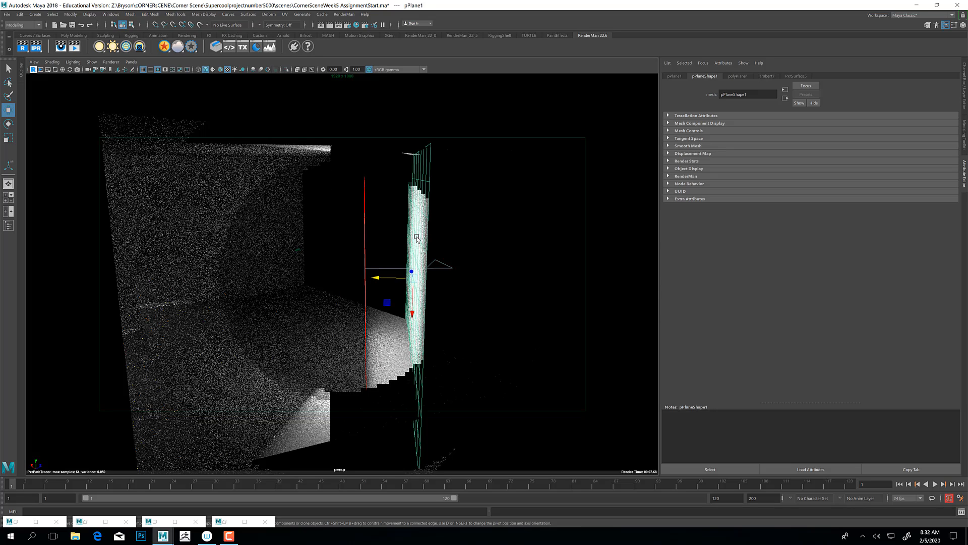
click(365, 211)
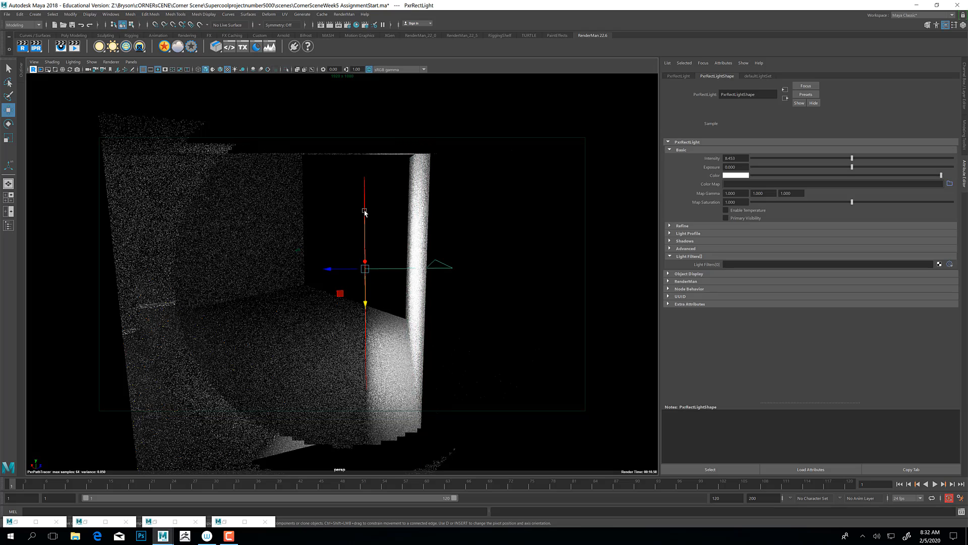
click(424, 217)
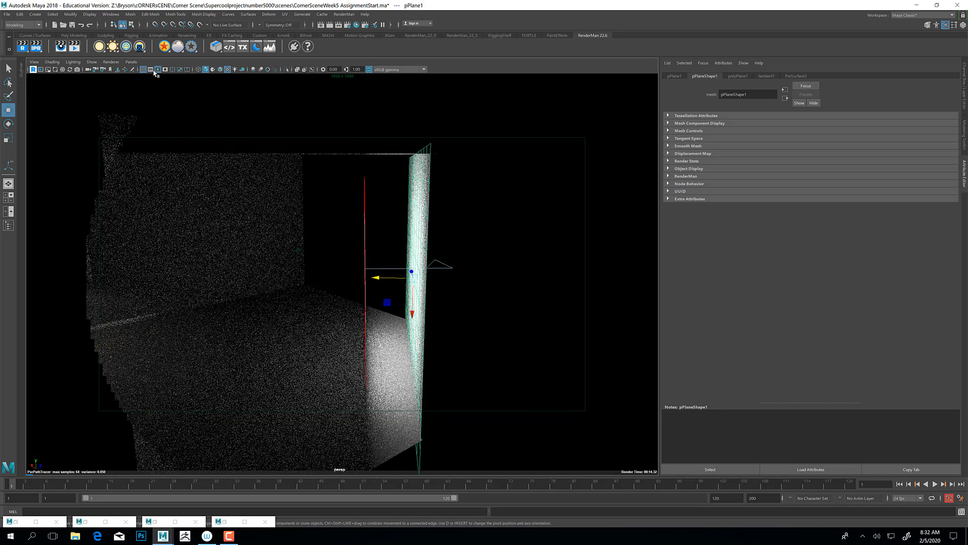
drag(339, 179, 380, 207)
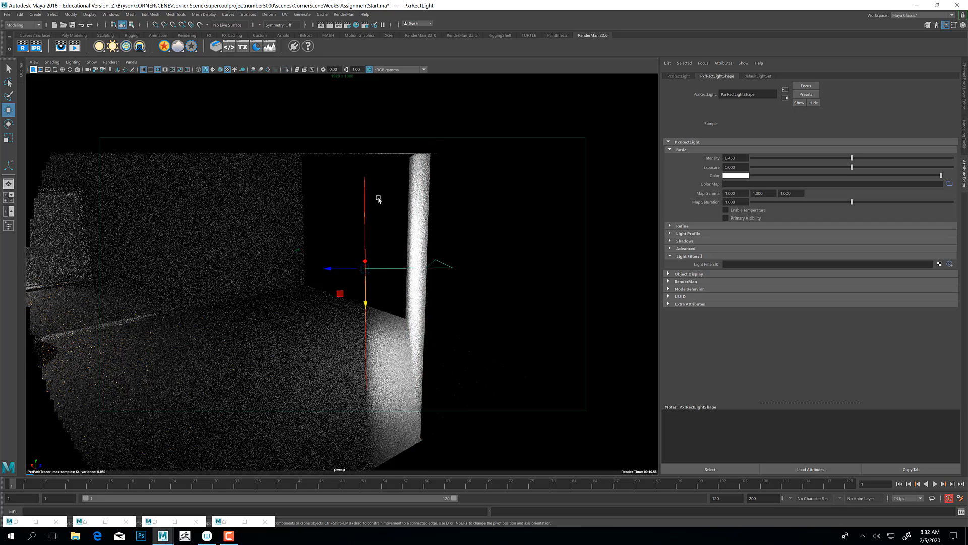
Assign a new PxrConstant material to the plane so that it emits light itself.
click(413, 198)
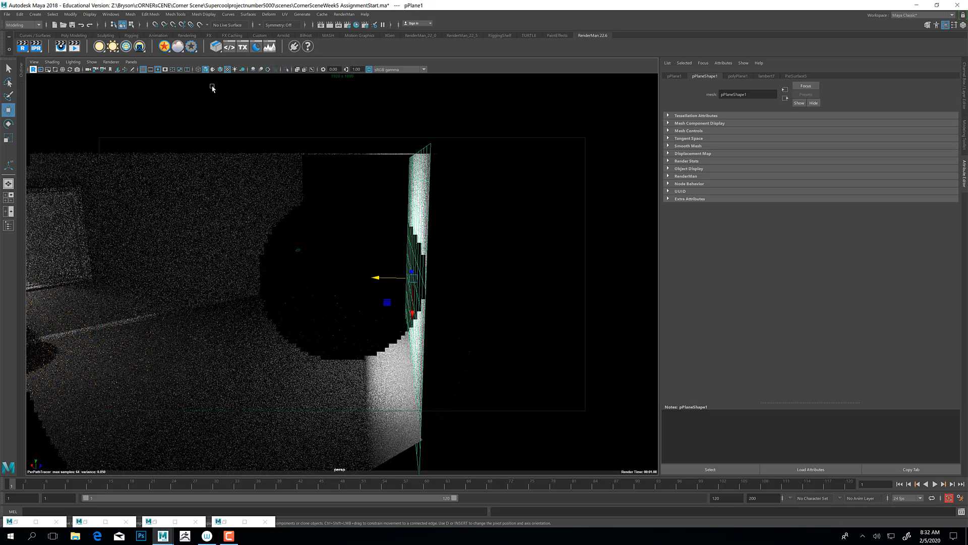
right_click(164, 45)
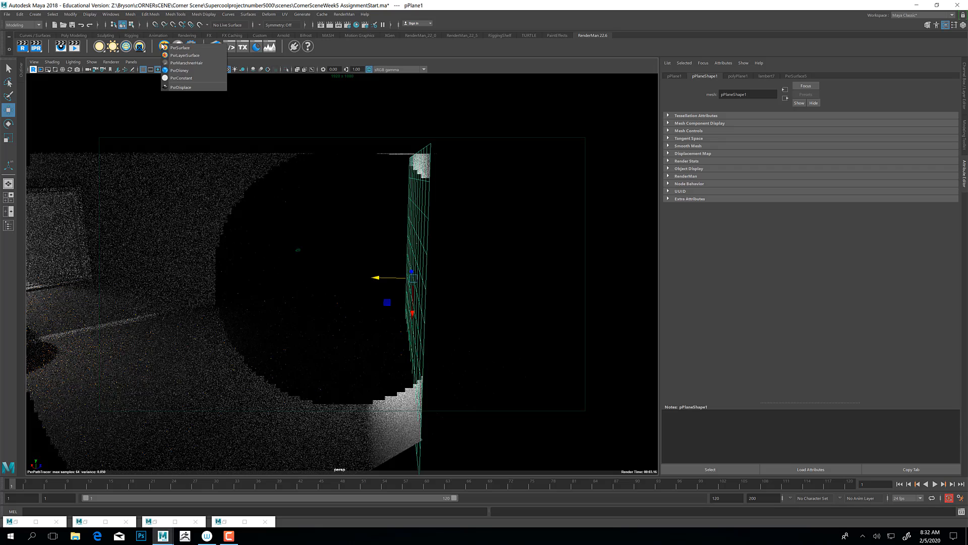
click(193, 79)
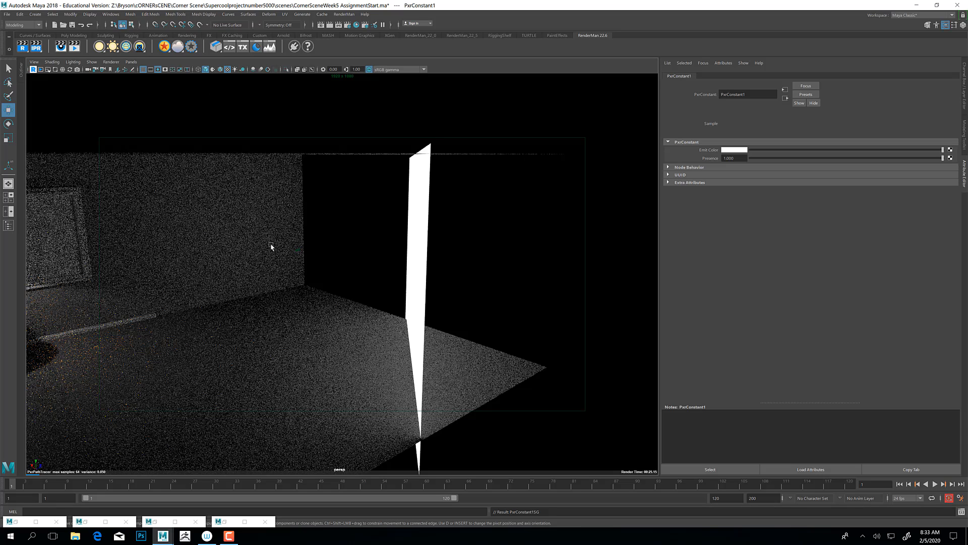
Try a fully saturated red as the PxrConstant material's Emit Color.
alt+drag(400, 221, 409, 220)
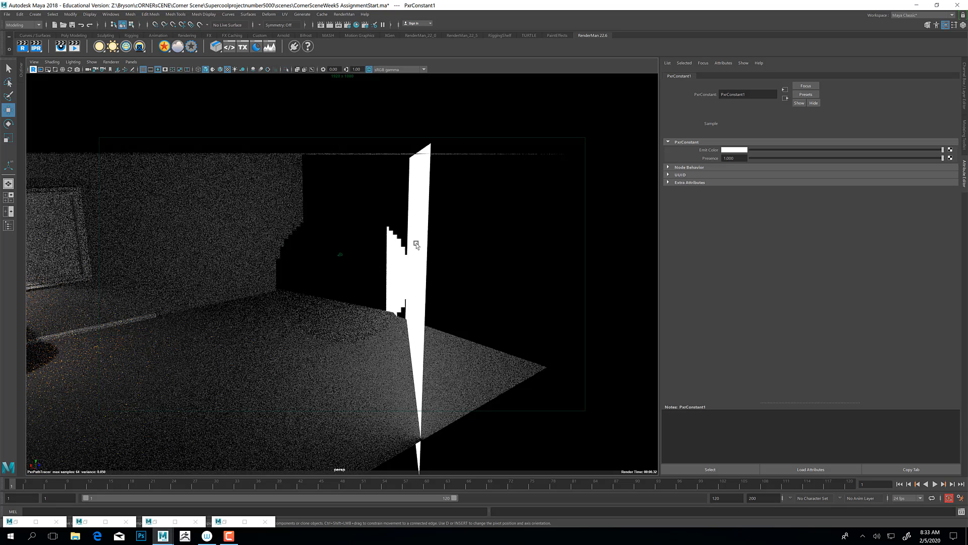
click(742, 152)
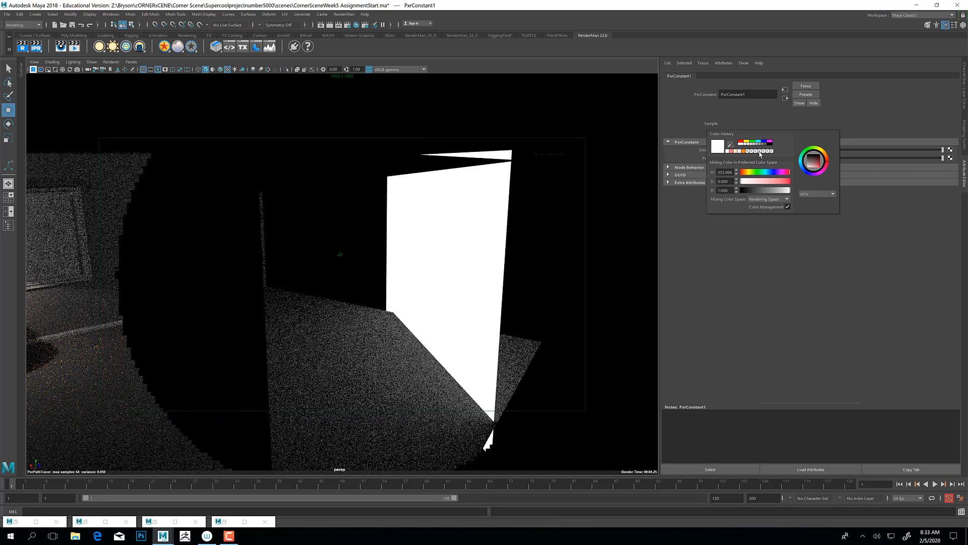
click(821, 169)
drag(821, 169, 821, 173)
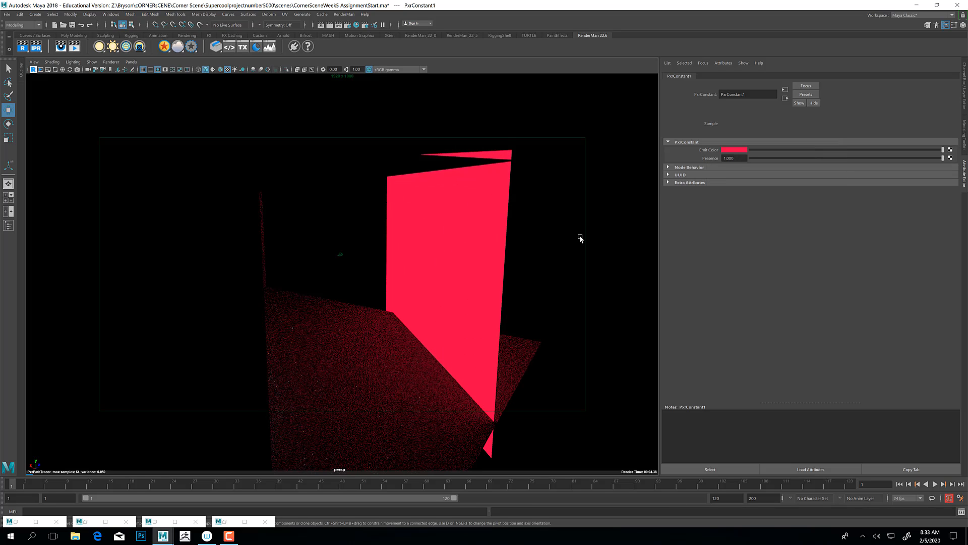
Change the PxrConstant material's Emit Color back to white and darken it to a medium grey.
click(735, 151)
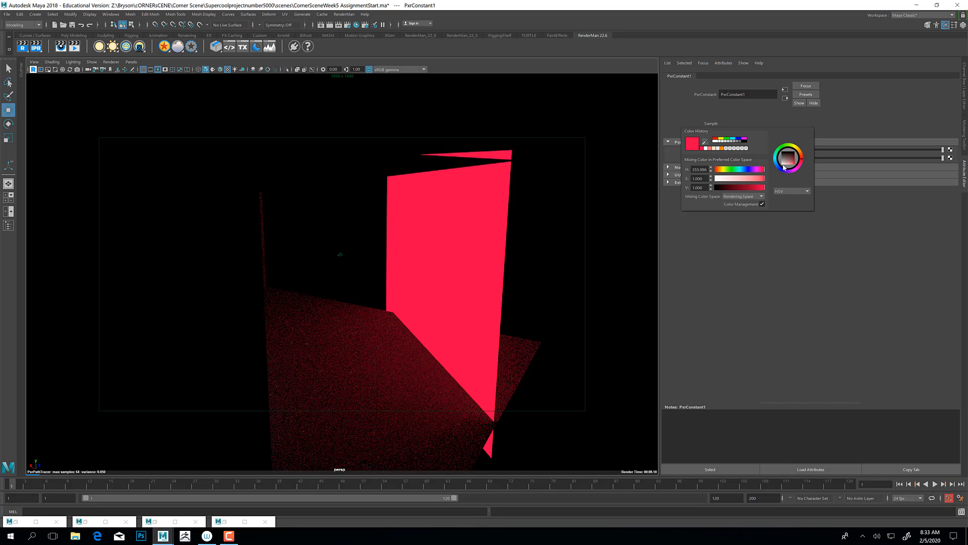
click(784, 168)
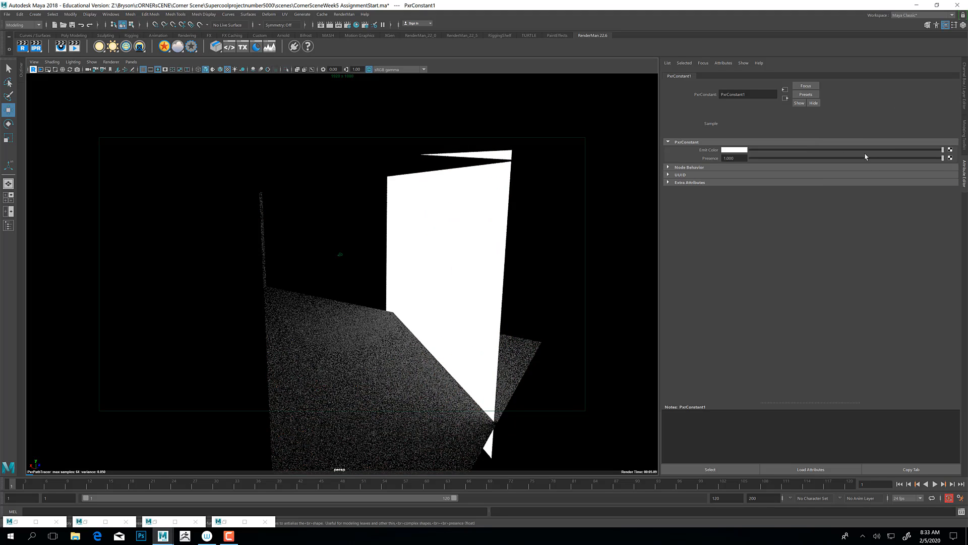
drag(831, 149, 822, 150)
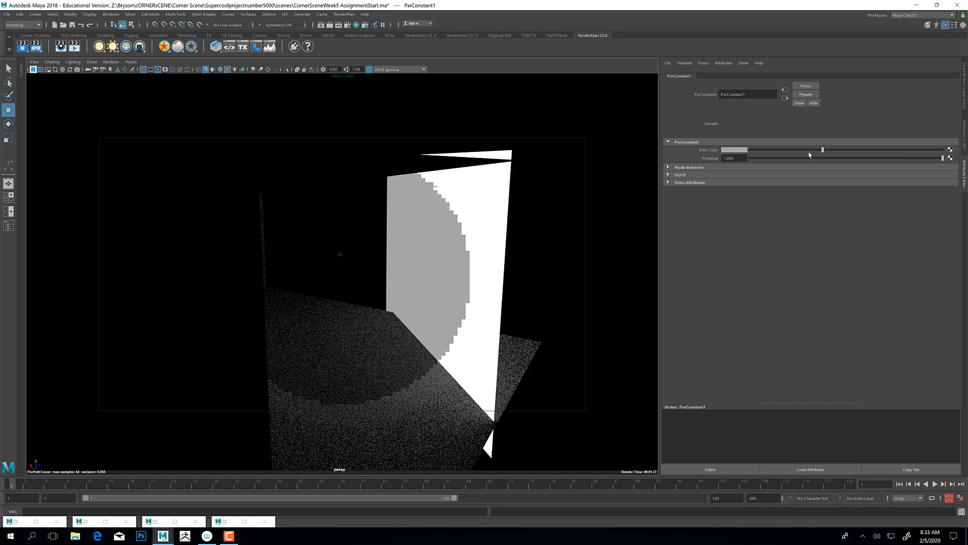
drag(815, 153, 792, 151)
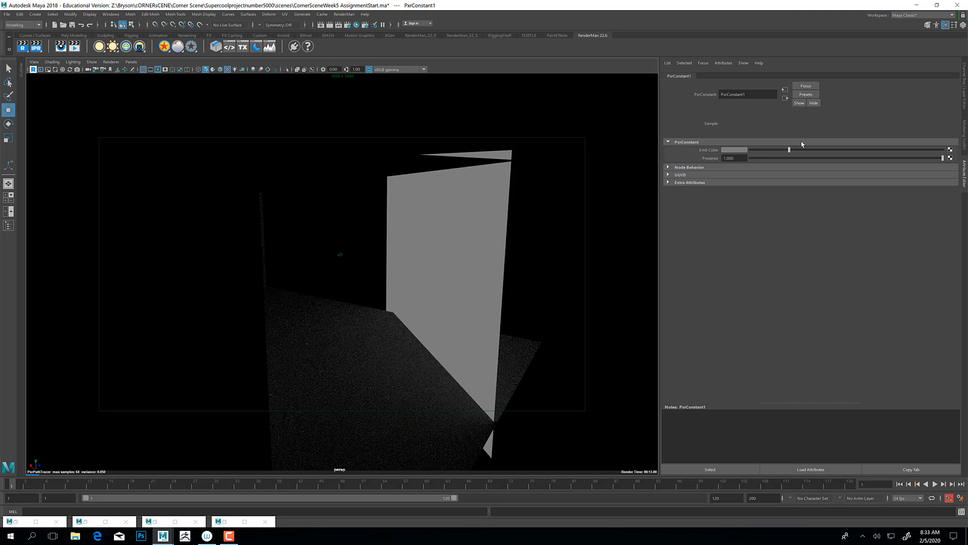
Look through RenderCam to examine the plane's light on the room's corner.
alt+drag(382, 270, 391, 281)
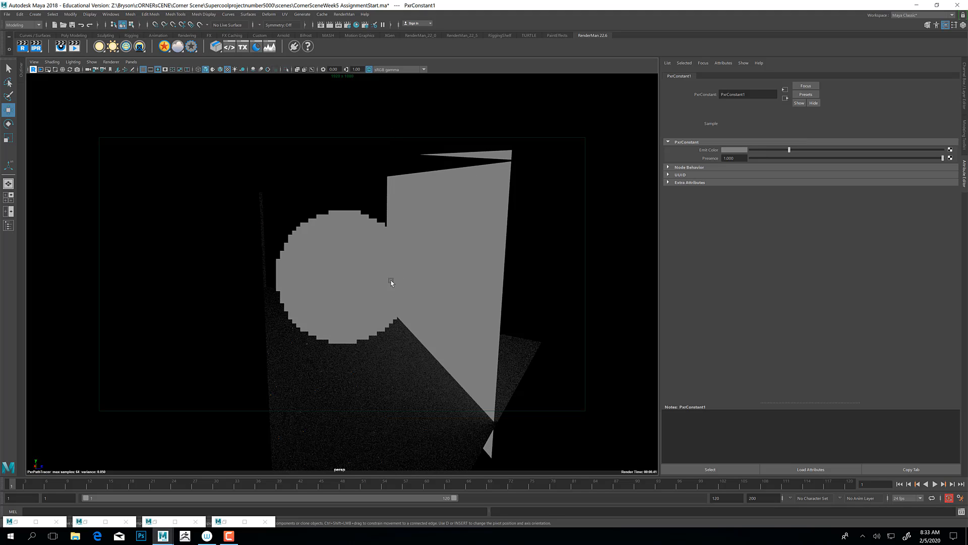
click(126, 62)
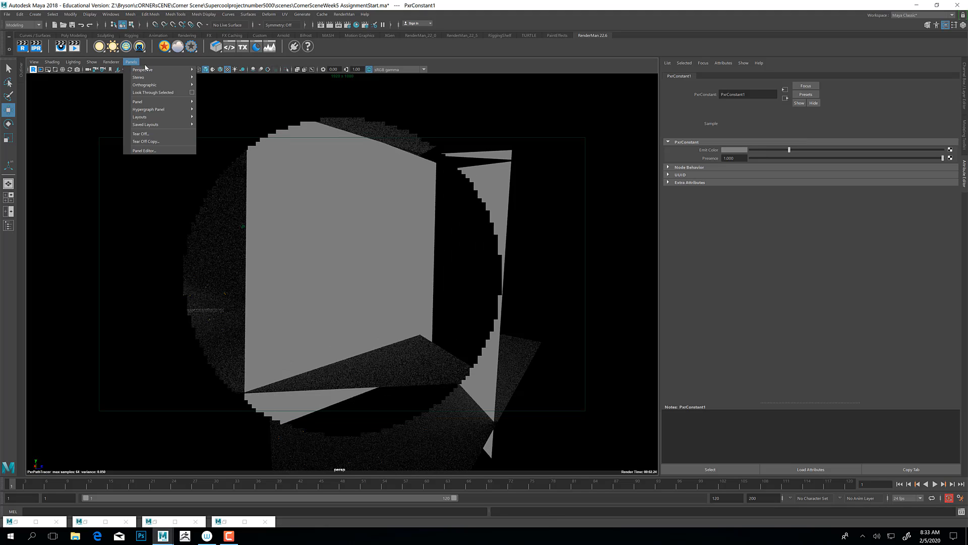
mouse_move(161, 70)
click(229, 73)
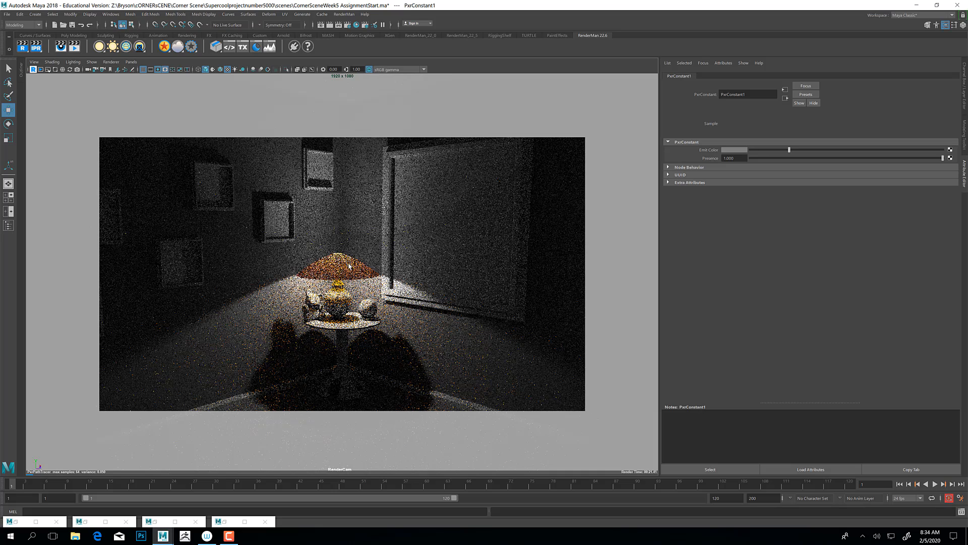
Return to the persp camera and switch the viewport renderer to Viewport 2.0.
click(130, 61)
mouse_move(158, 69)
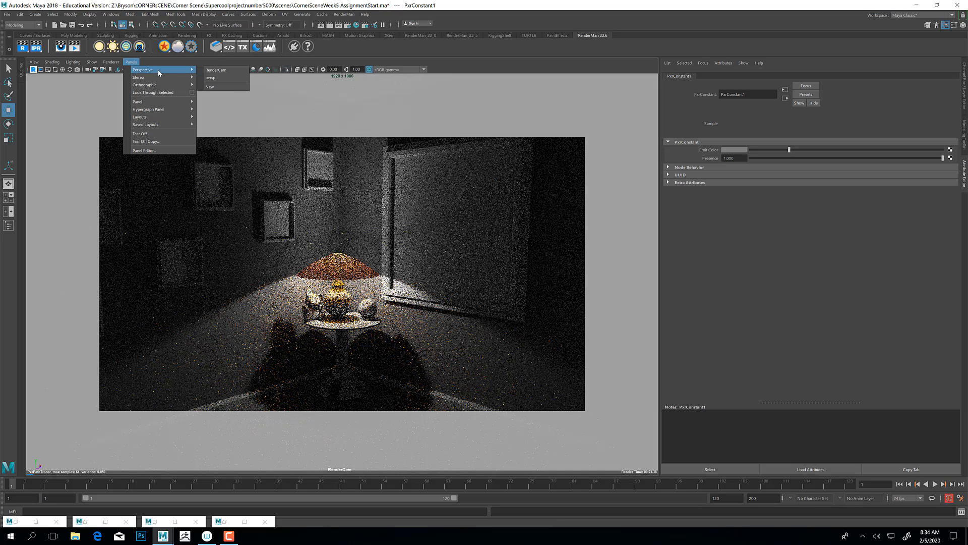
click(219, 71)
click(131, 62)
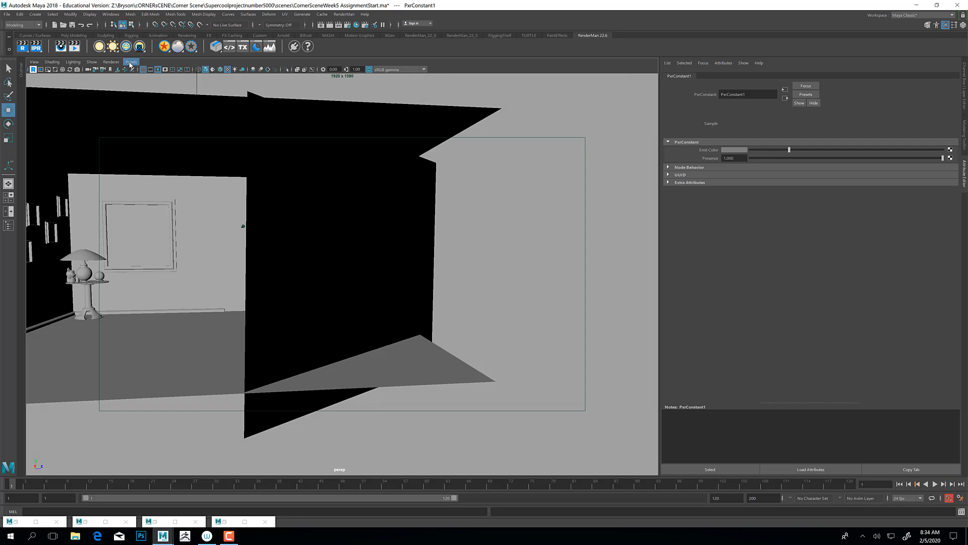
click(112, 61)
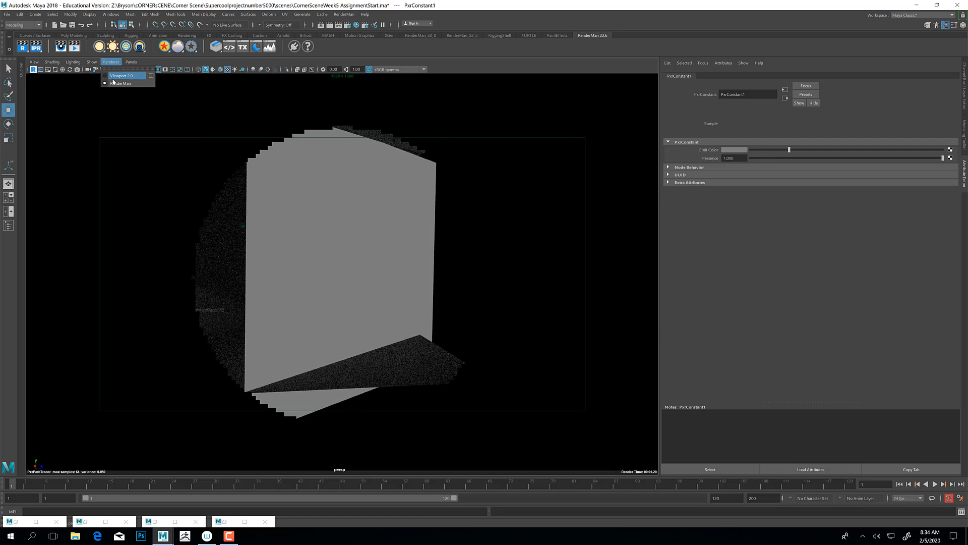
click(118, 73)
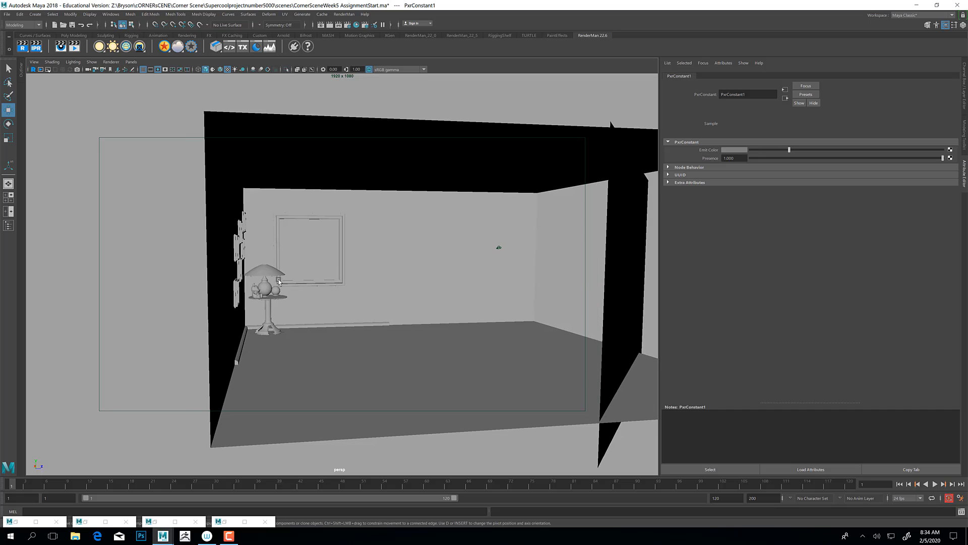
Select the bulb sphere inside the lampshade and open the PxrMeshLight connected to its PxrBlack material.
click(270, 277)
key(f)
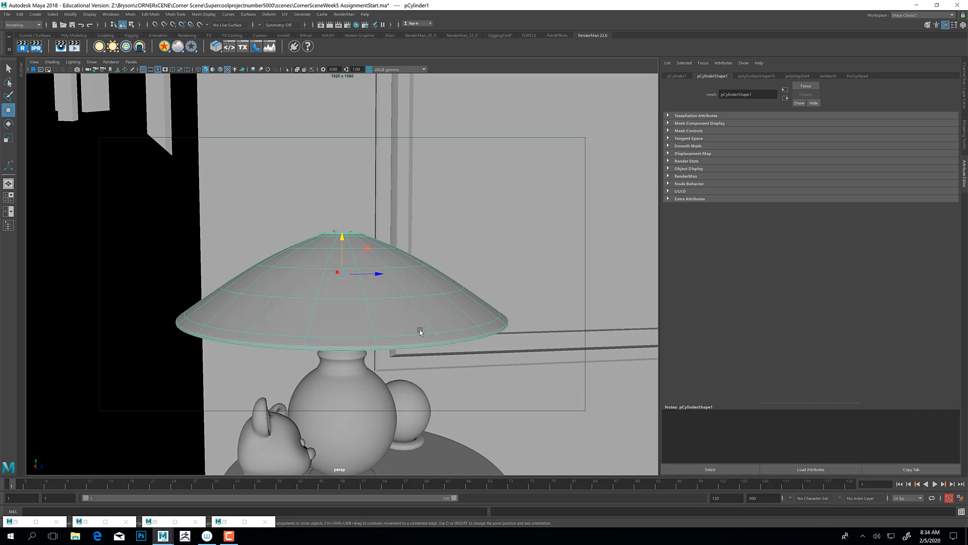
alt+drag(420, 329, 390, 313)
click(349, 261)
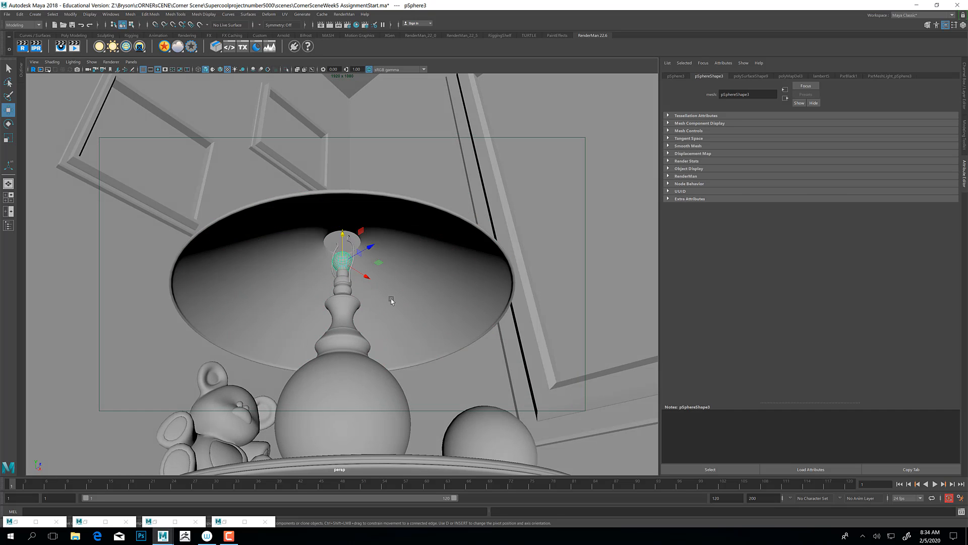
click(963, 84)
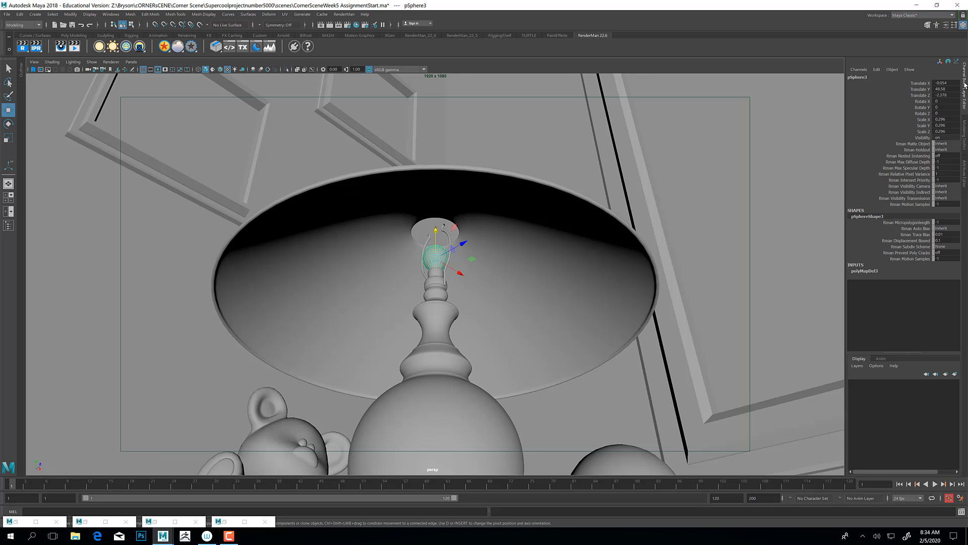
click(963, 176)
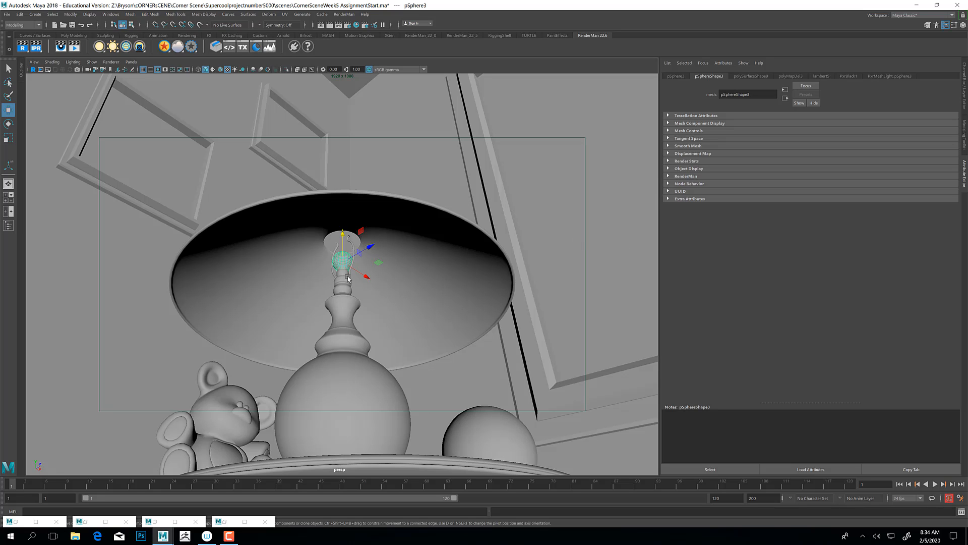
click(847, 77)
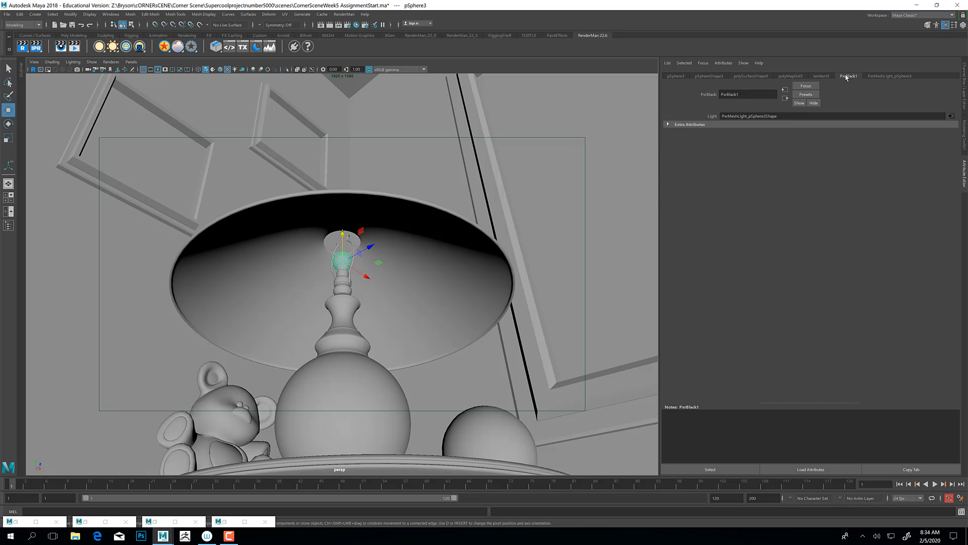
click(951, 116)
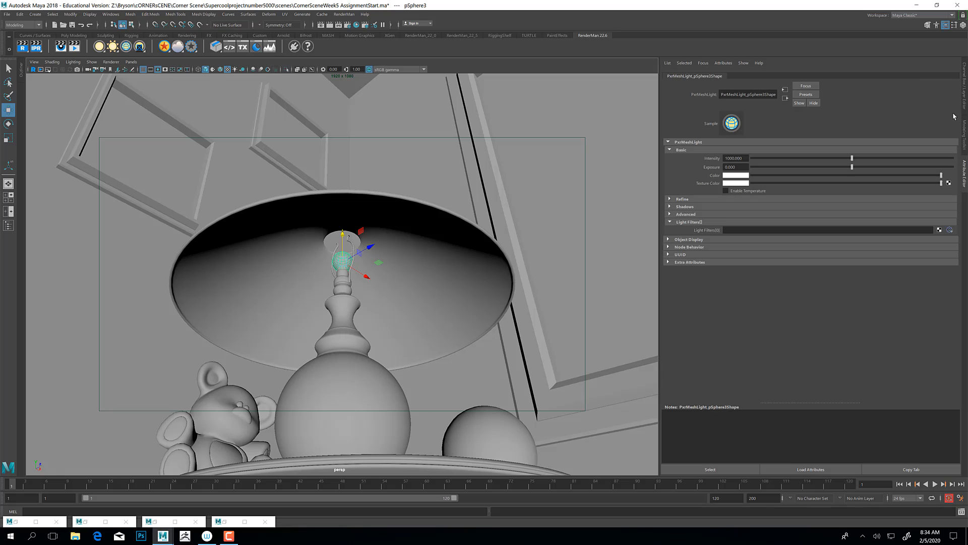
Enable Temperature on the bulb's mesh light and switch the viewport renderer to RenderMan.
click(740, 191)
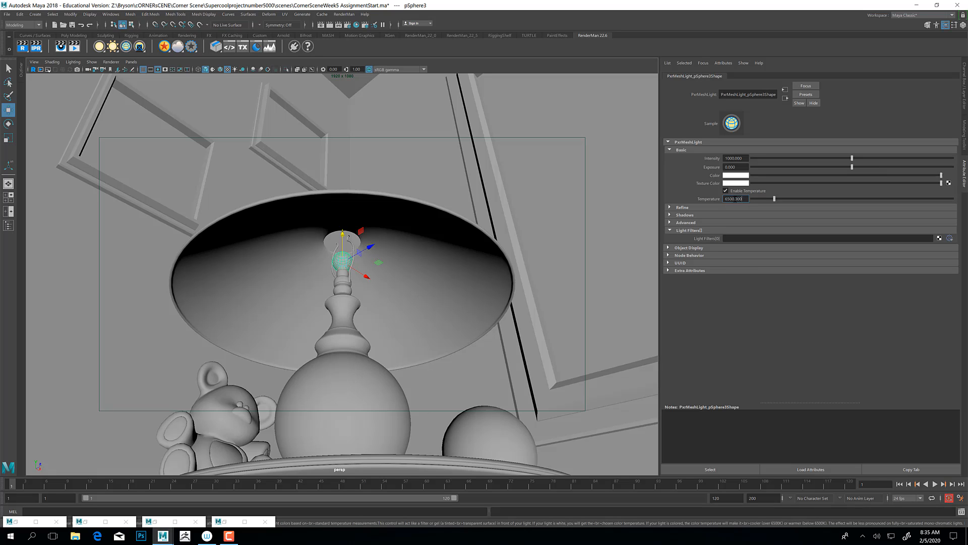
drag(735, 198, 703, 197)
click(114, 66)
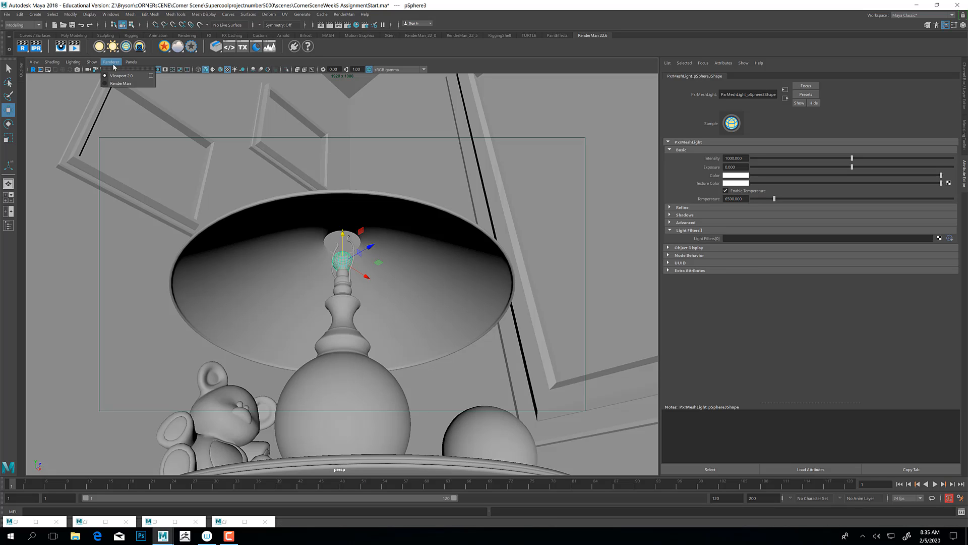
click(120, 84)
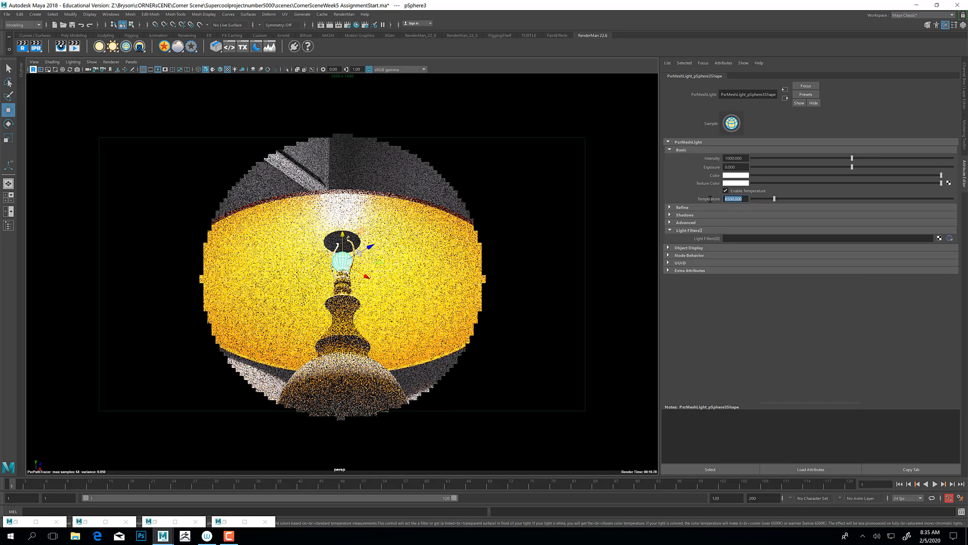
Try Temperature values of 4200 and 5300 on the bulb's mesh light.
click(745, 198)
drag(745, 199, 685, 191)
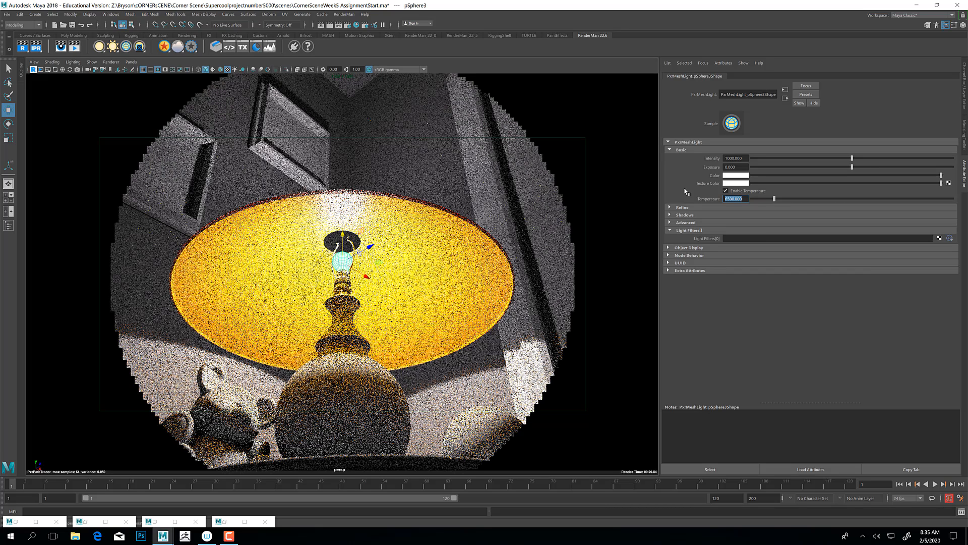
text(4200)
key(Return)
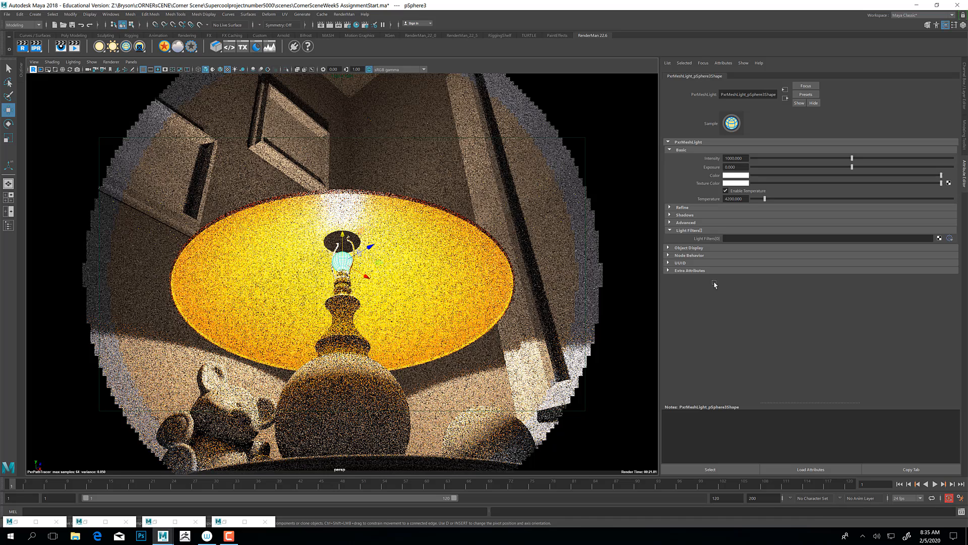
drag(745, 199, 704, 204)
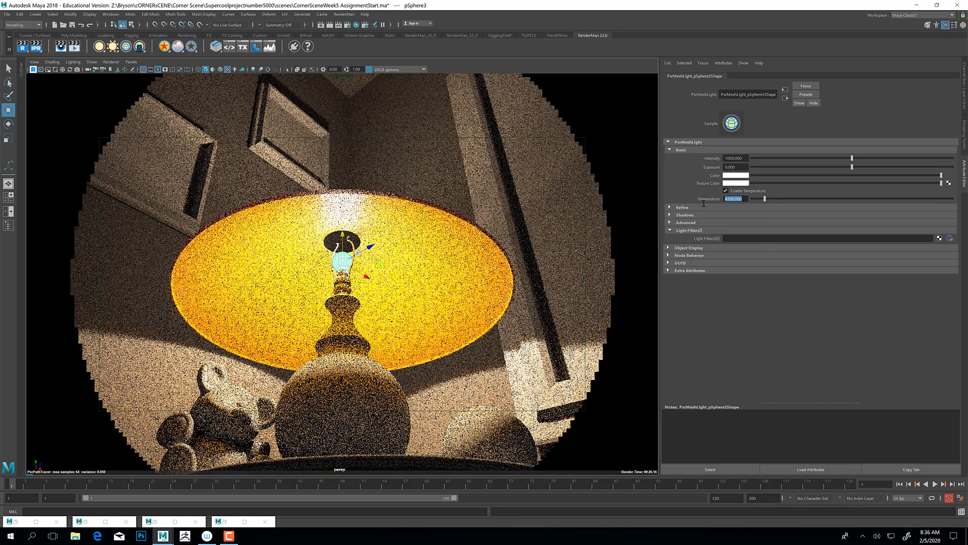
text(5300)
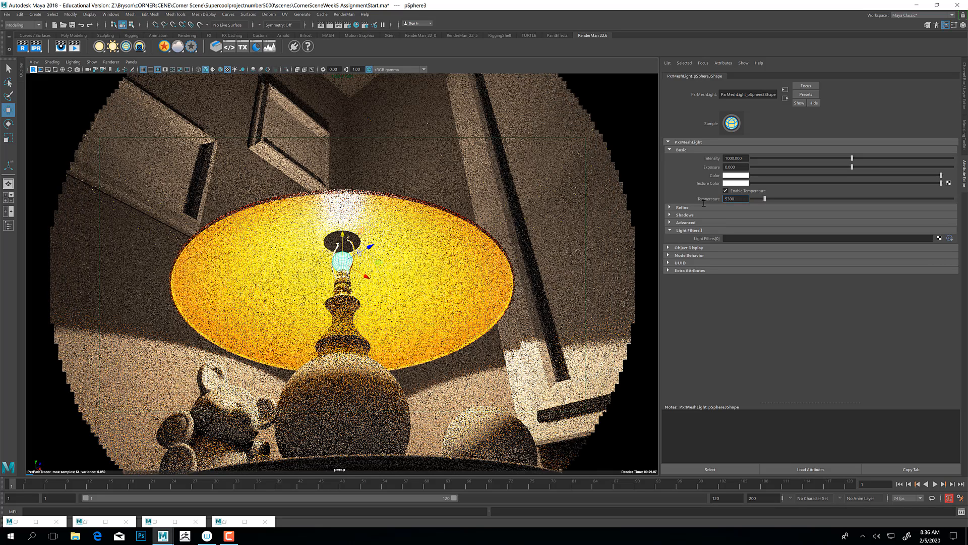
key(Return)
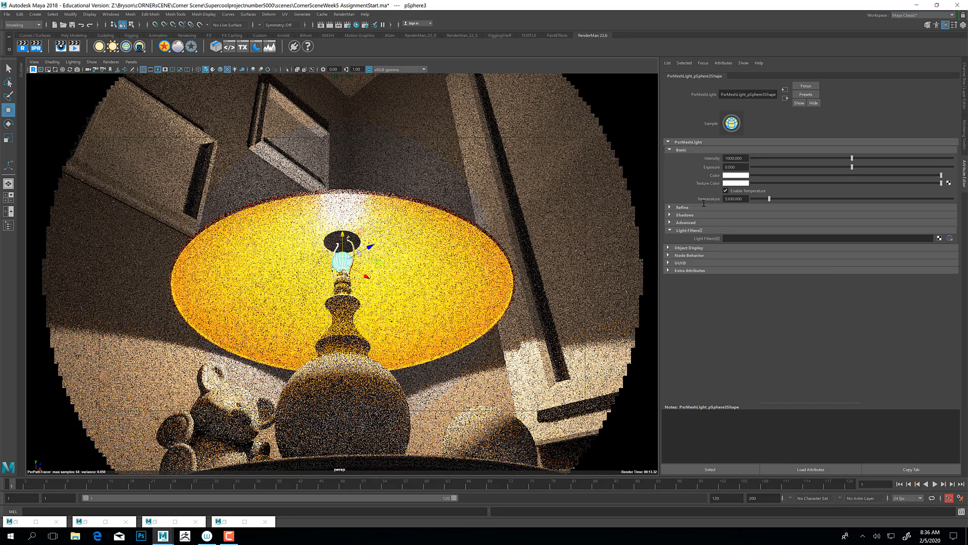
Set the Temperature of the bulb's mesh light to 5000.
double_click(737, 199)
text(5000)
key(Return)
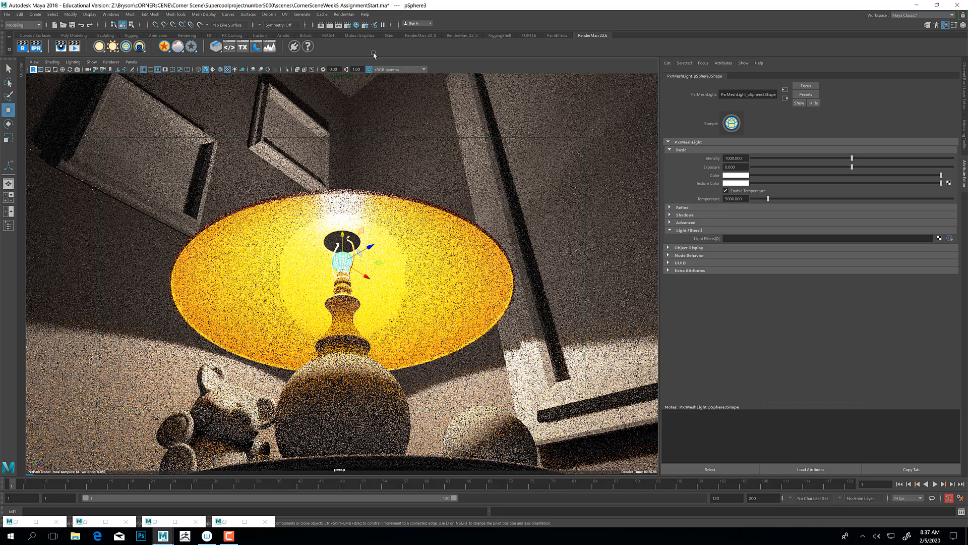
Switch the viewport renderer to Viewport 2.0 and create a PxrDiskLight.
click(113, 62)
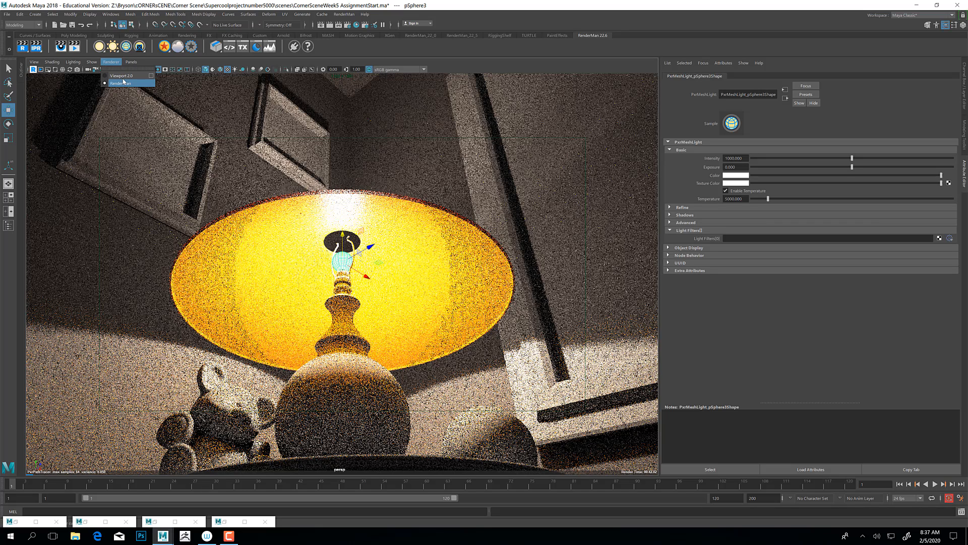
click(123, 78)
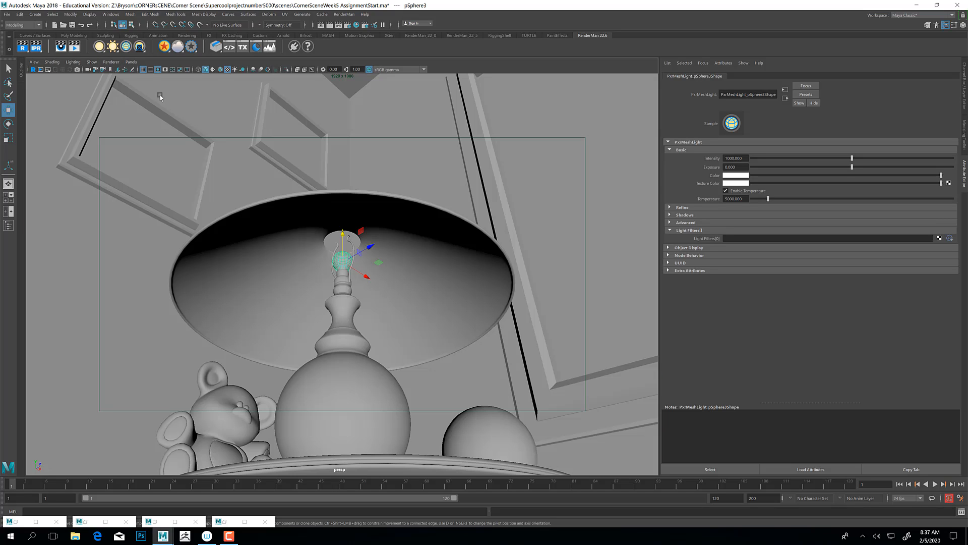
right_click(100, 46)
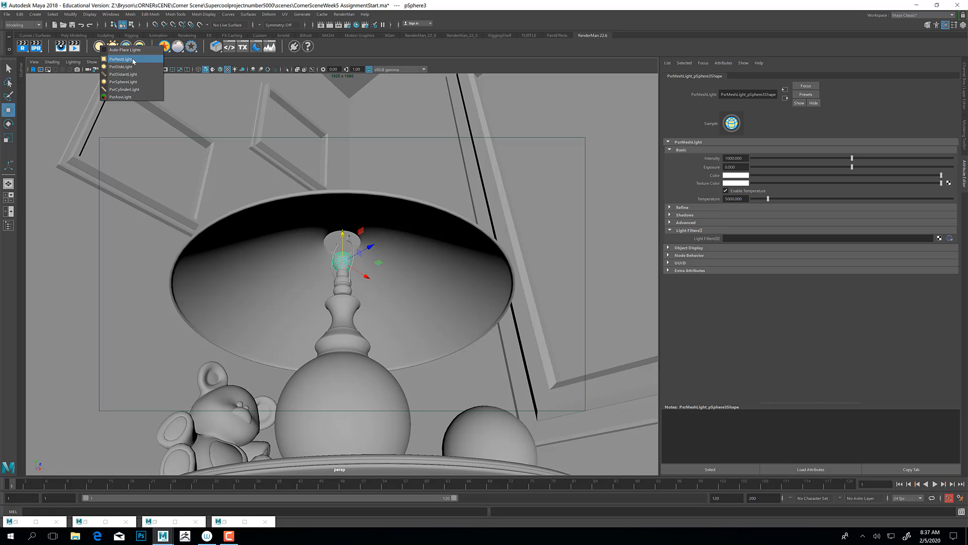
click(123, 66)
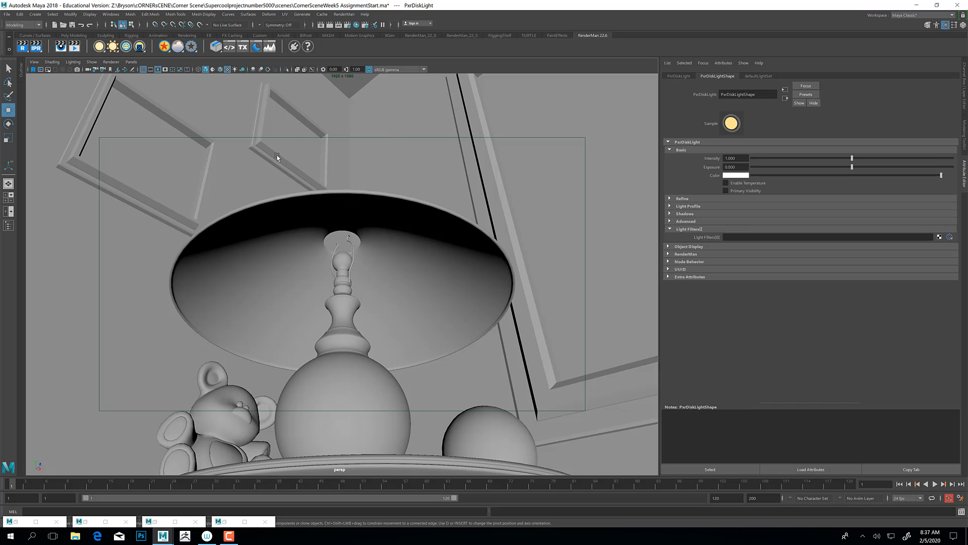
Raise the disk light from the floor beneath the table to the top of the lampshade.
alt+drag(343, 160, 302, 273)
alt+middle_drag(356, 466, 367, 335)
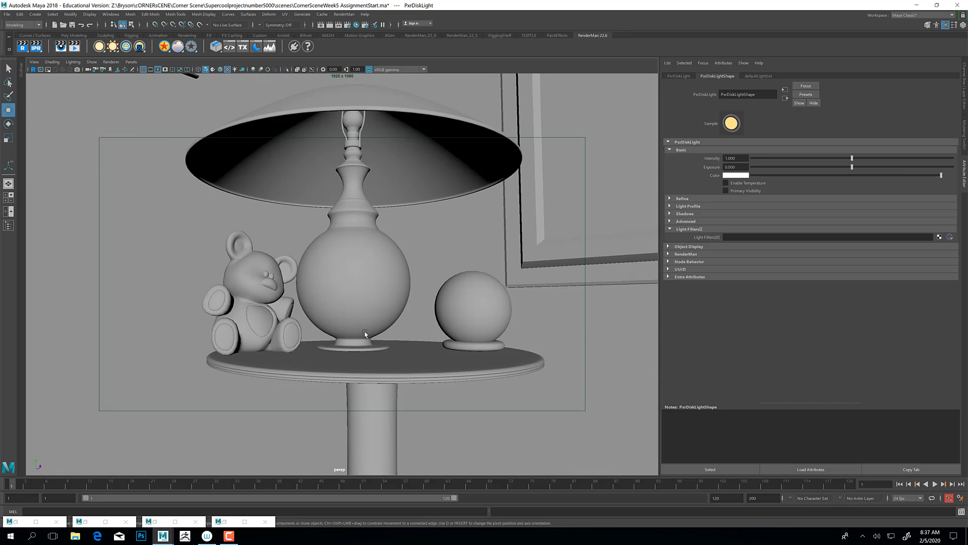
scroll(367, 336, down, 4)
alt+middle_drag(353, 408, 345, 340)
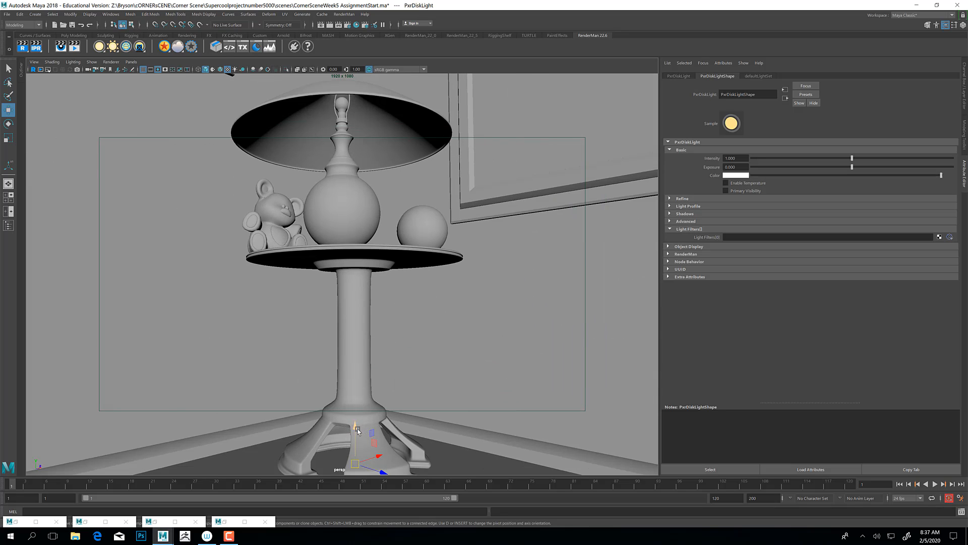
drag(359, 429, 358, 214)
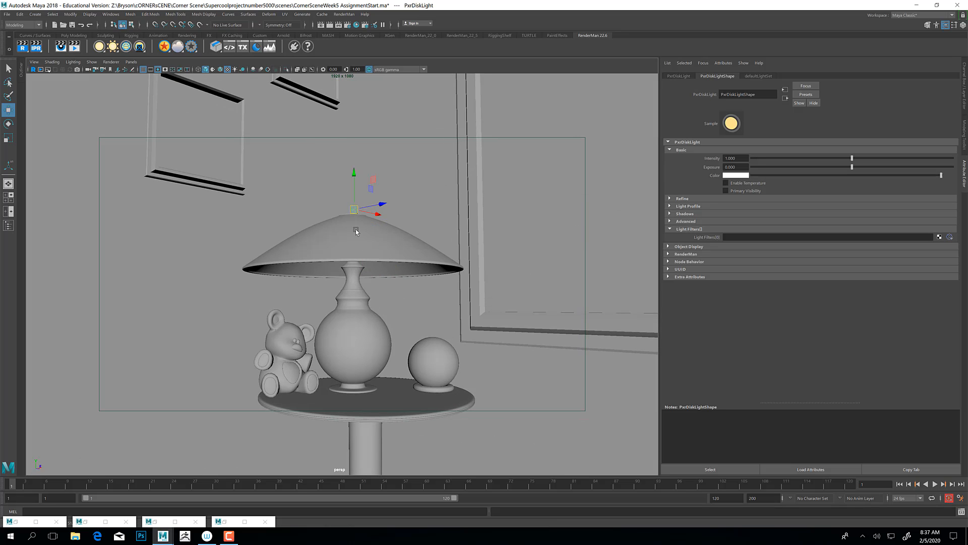
alt+middle_drag(357, 232, 365, 333)
alt+right_drag(365, 333, 453, 328)
alt+drag(453, 328, 452, 338)
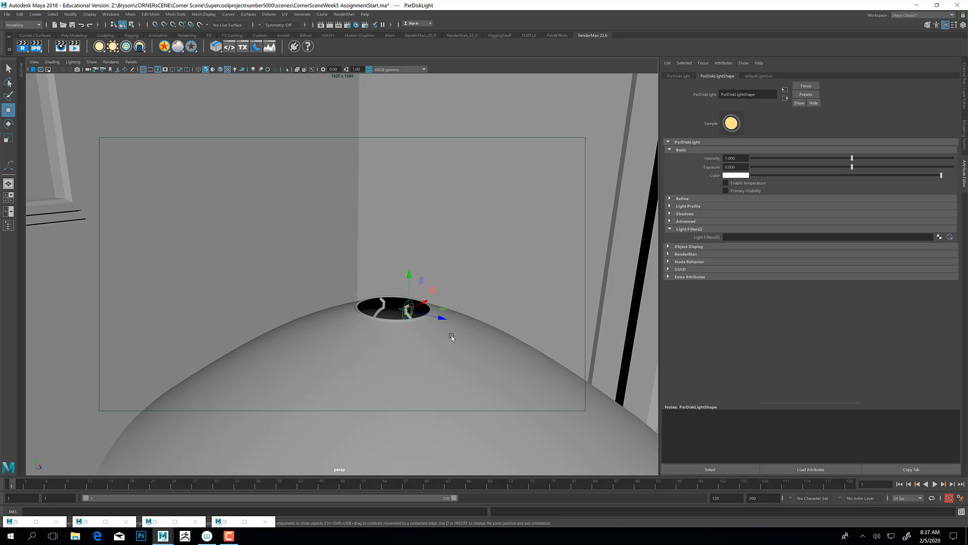
Rotate the disk light so that it shines straight up out of the lampshade.
key(e)
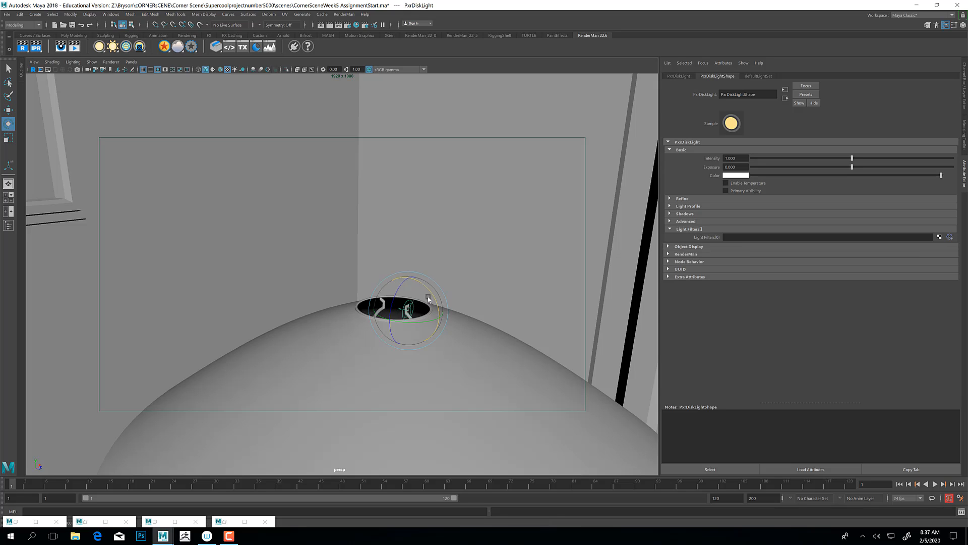
drag(428, 295, 440, 331)
key(w)
Centre the disk light in the lampshade's top opening and scale it up to fit the opening.
alt+drag(383, 339, 328, 216)
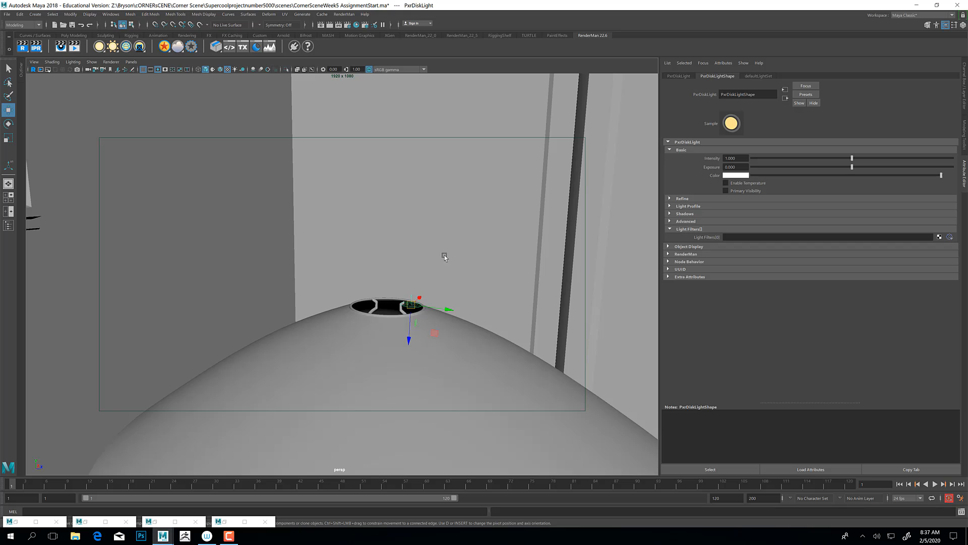
alt+drag(398, 318, 402, 340)
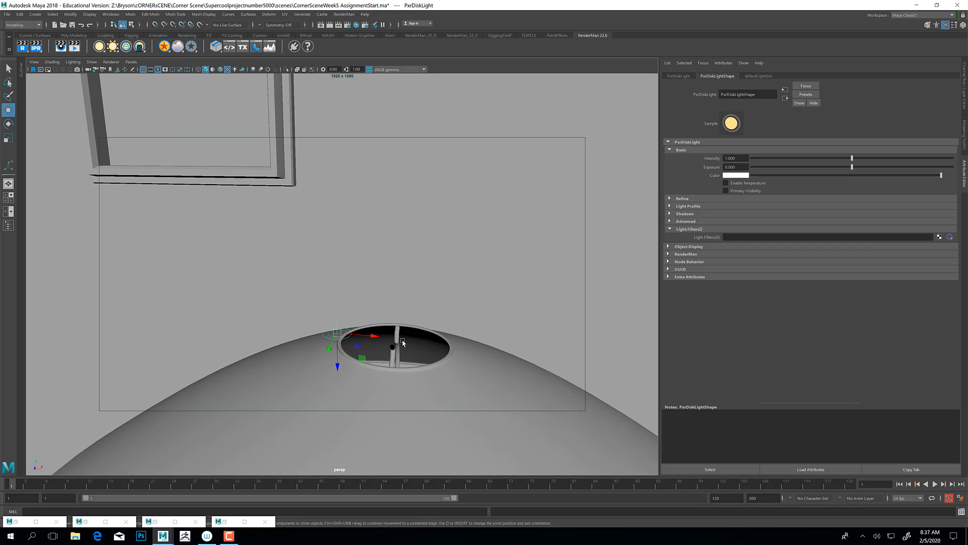
key(r)
drag(337, 334, 416, 342)
key(w)
drag(337, 333, 412, 372)
alt+middle_drag(412, 372, 372, 370)
alt+right_drag(372, 370, 463, 367)
drag(417, 307, 422, 300)
alt+drag(426, 337, 418, 311)
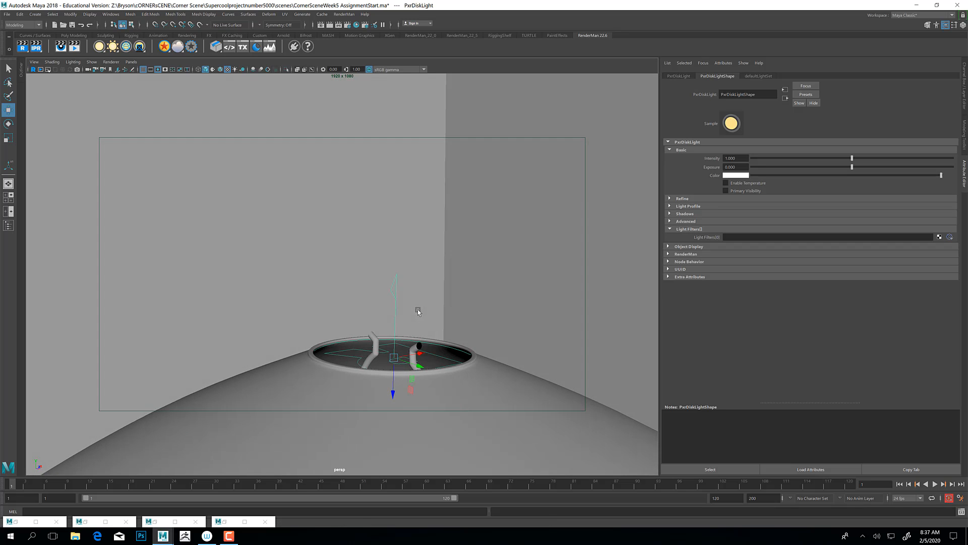
key(r)
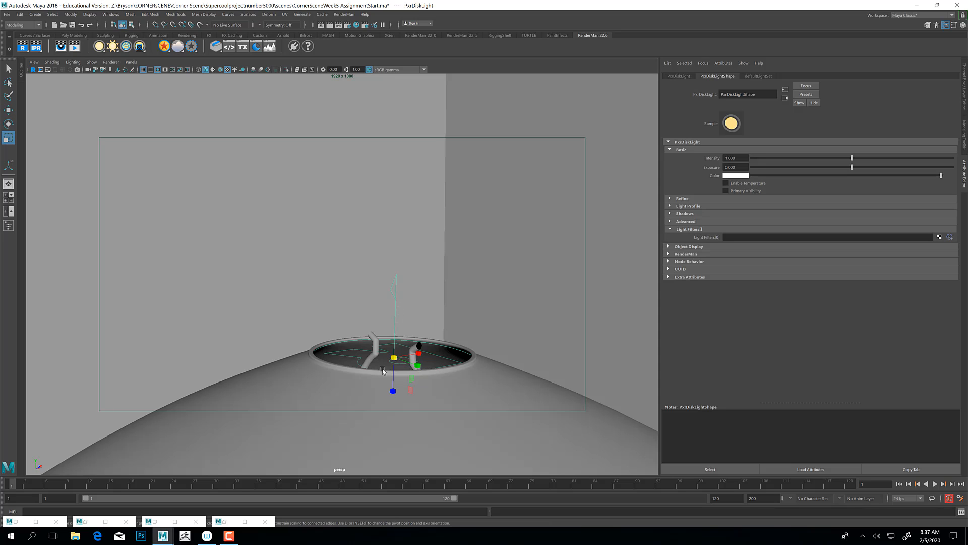
drag(395, 358, 520, 317)
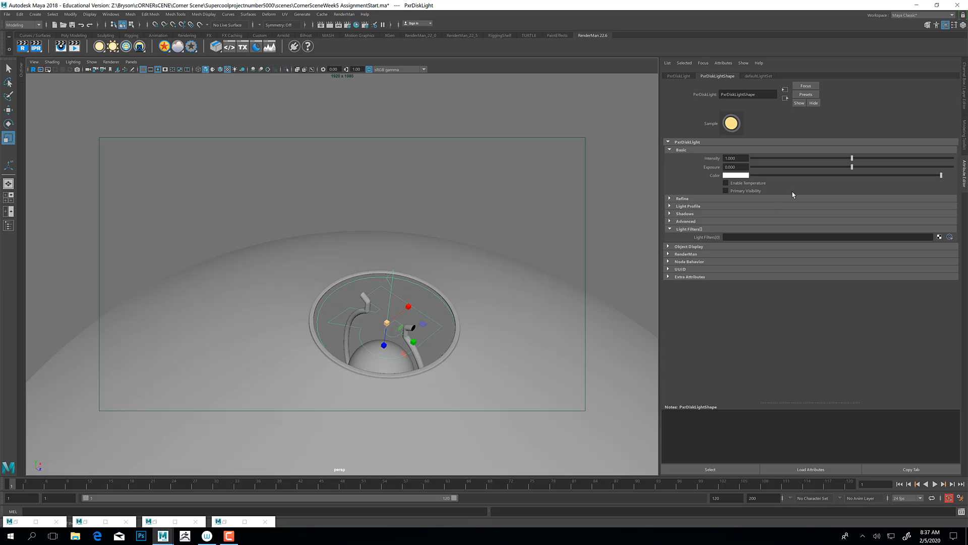
In the disk light's Refine settings, reduce Cone Angle to about 41.774 and raise Cone Softness to about 0.454.
click(688, 199)
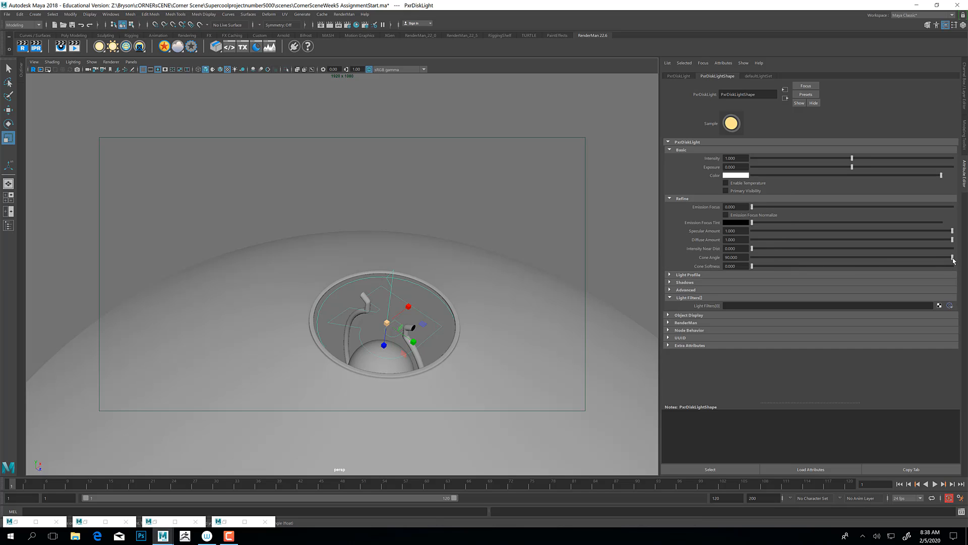
drag(952, 257, 845, 256)
scroll(516, 260, down, 3)
scroll(516, 259, down, 4)
alt+drag(357, 302, 376, 279)
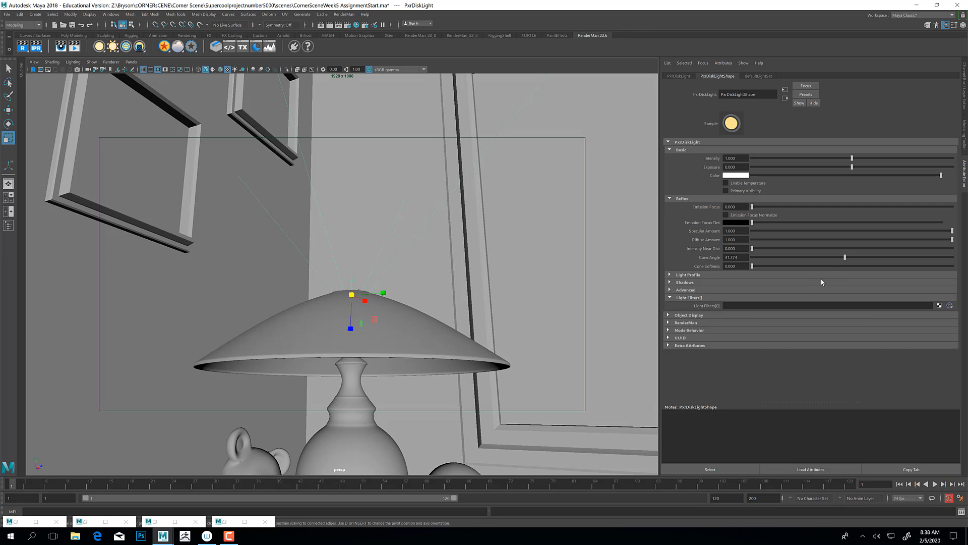
drag(801, 266, 843, 266)
Switch the viewport renderer to RenderMan to render the disk light's effect above the lampshade.
click(127, 63)
mouse_move(113, 65)
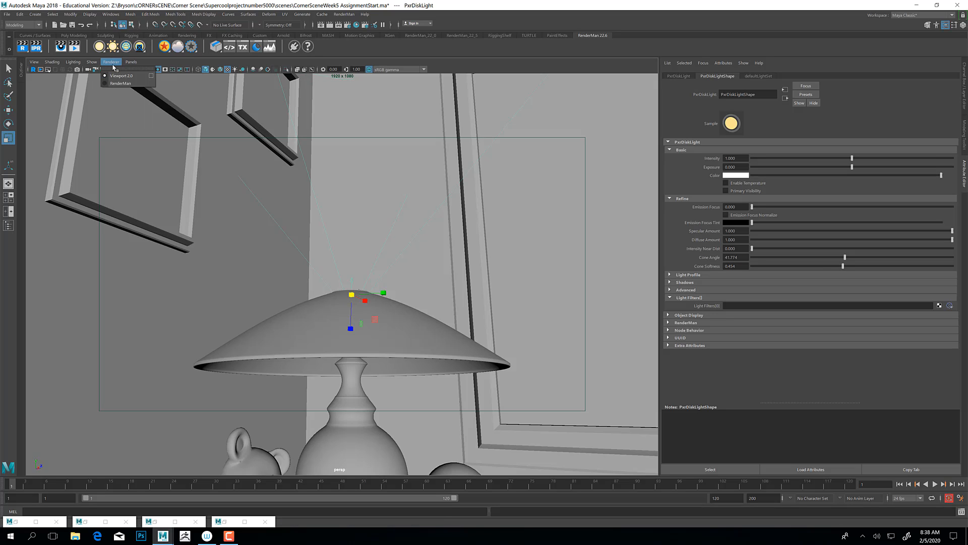
click(118, 82)
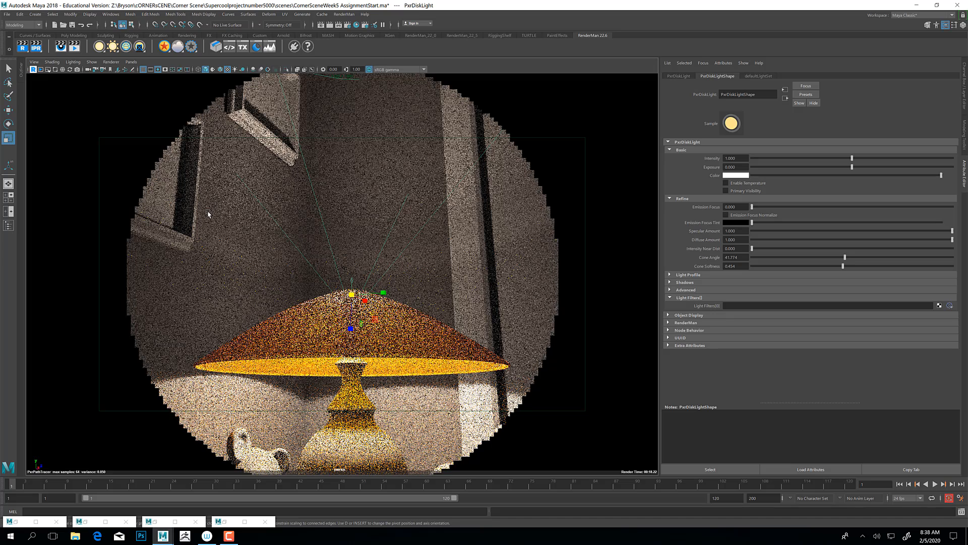
Reduce the disk light's Cone Softness to about 0.186 and widen its Cone Angle to about 64.528.
click(789, 266)
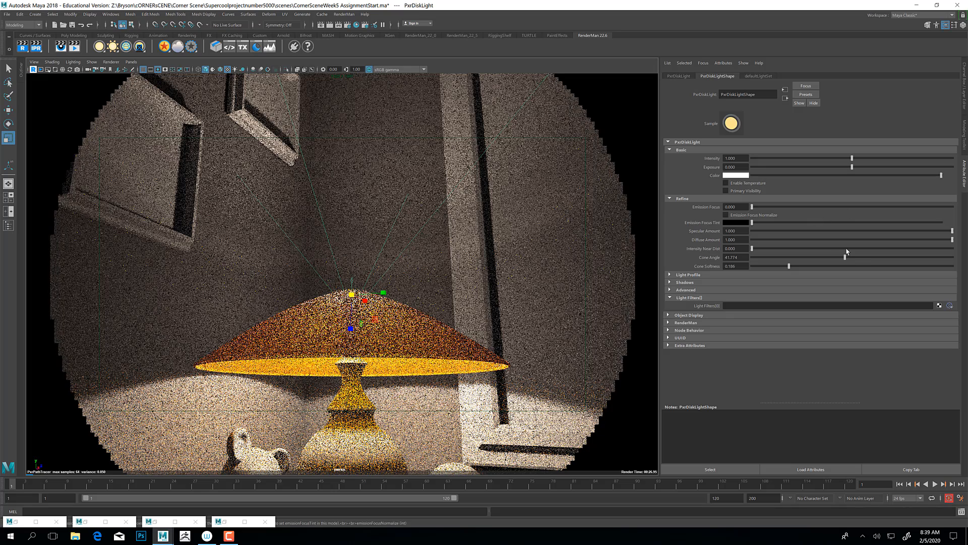
drag(845, 258, 896, 260)
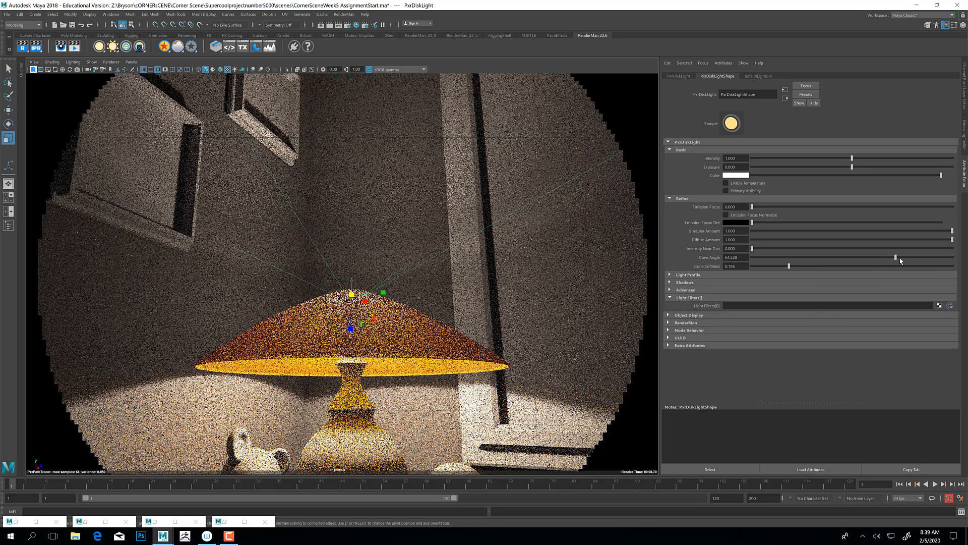
Narrow the disk light's Cone Angle to about 27.057 and reduce its Cone Softness to about 0.157.
drag(896, 257, 813, 258)
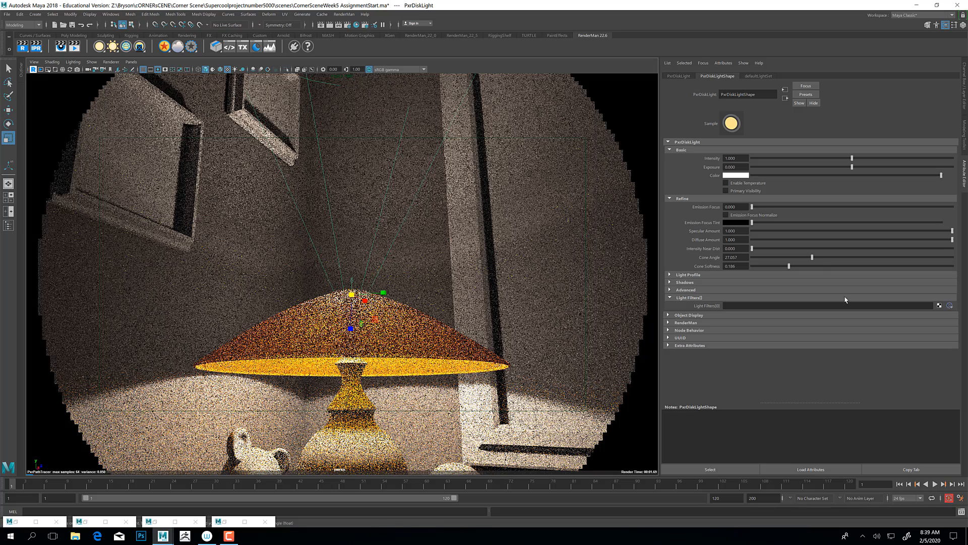
drag(789, 266, 783, 267)
alt+middle_drag(346, 195, 360, 255)
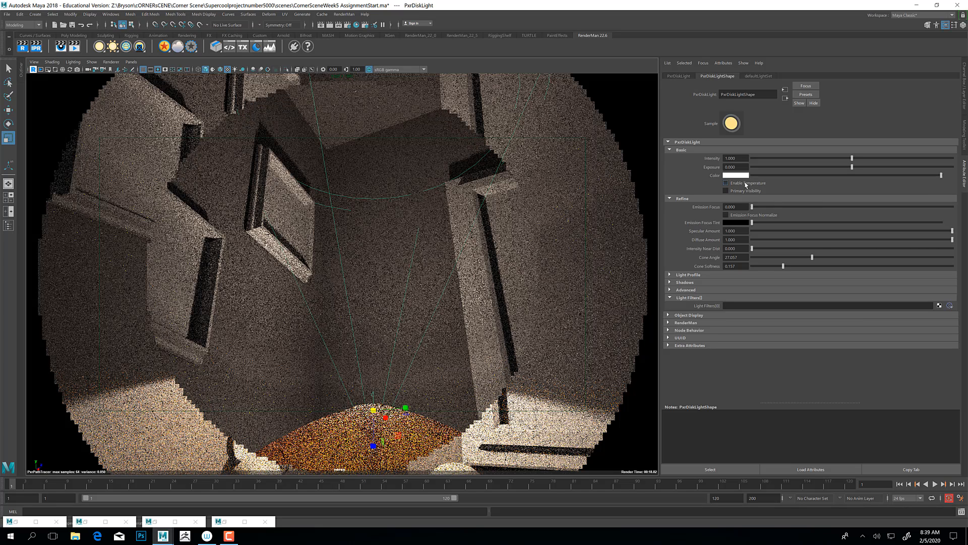
Enable the disk light's colour temperature and set it to 5000.
click(746, 183)
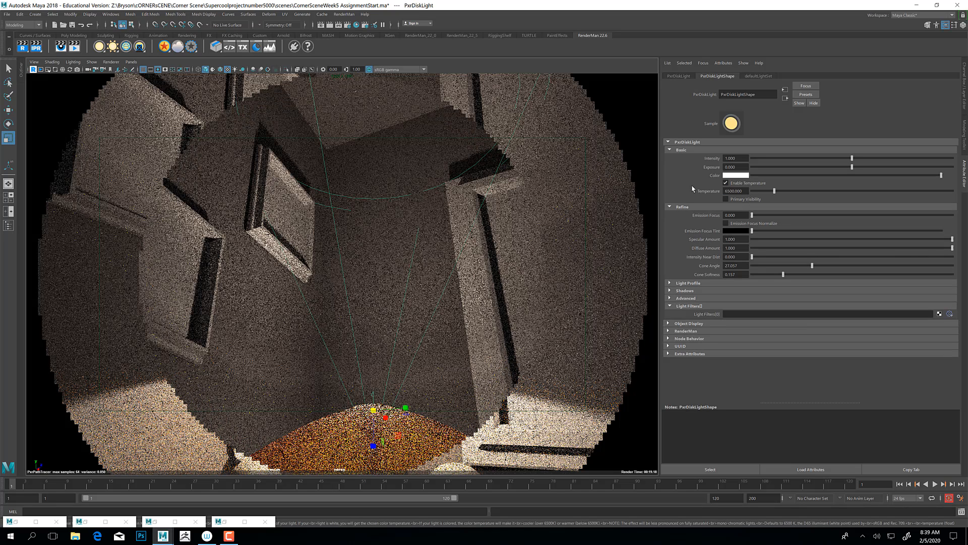
drag(743, 191, 694, 186)
text(50)
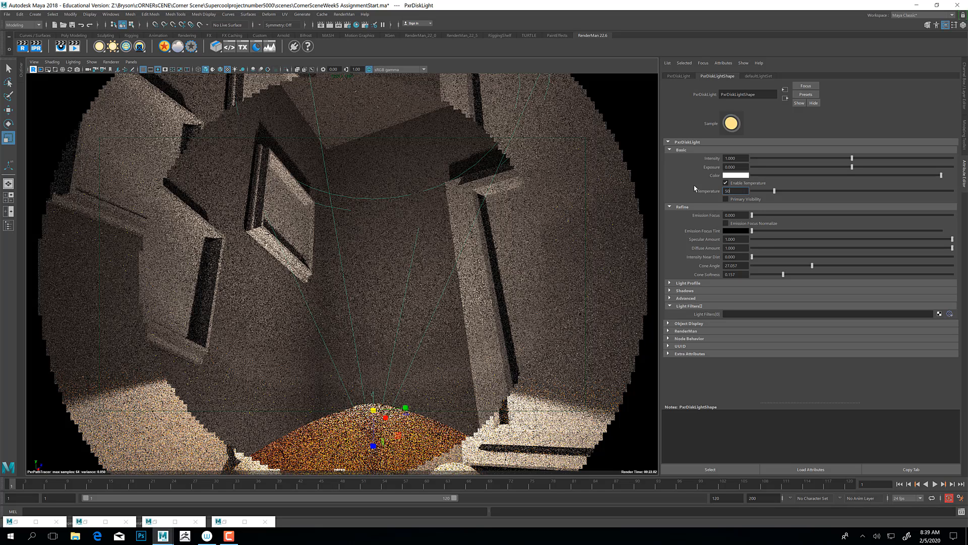
text(00)
key(Return)
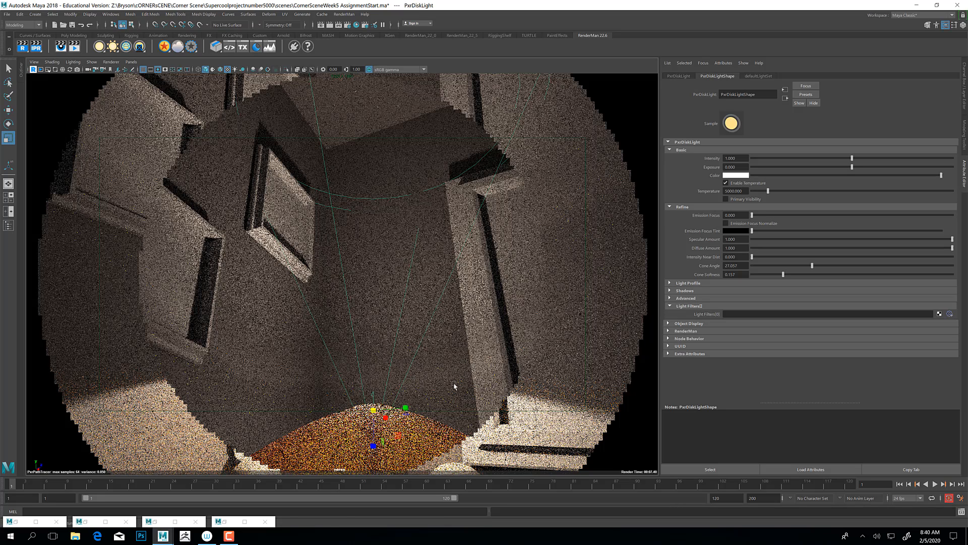
Look through RenderCam to show the whole corner scene in the RenderMan viewport.
alt+drag(454, 385, 446, 403)
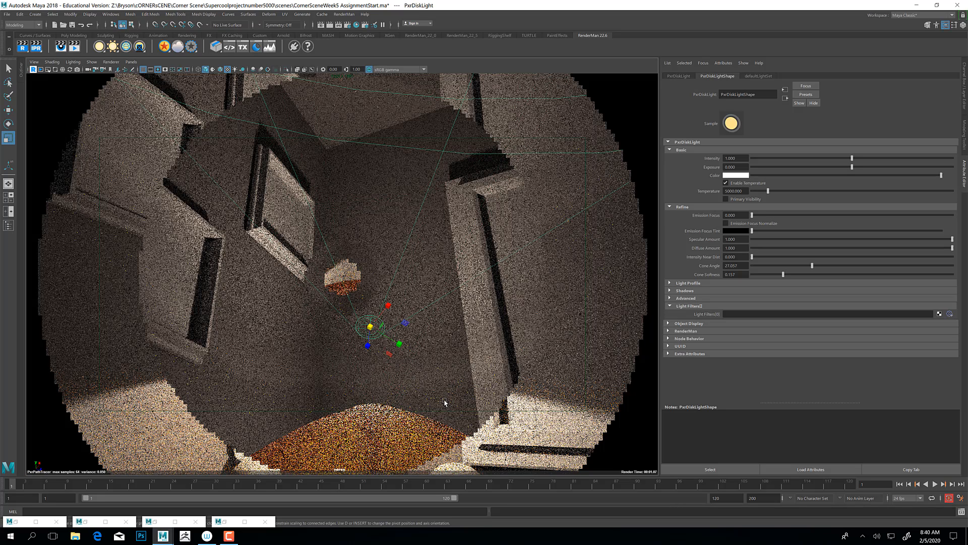
click(137, 63)
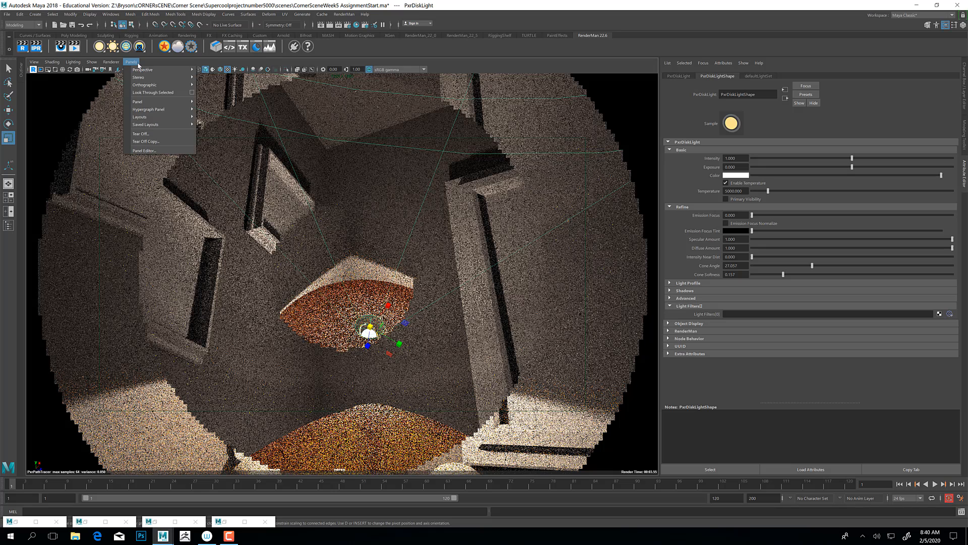
mouse_move(150, 71)
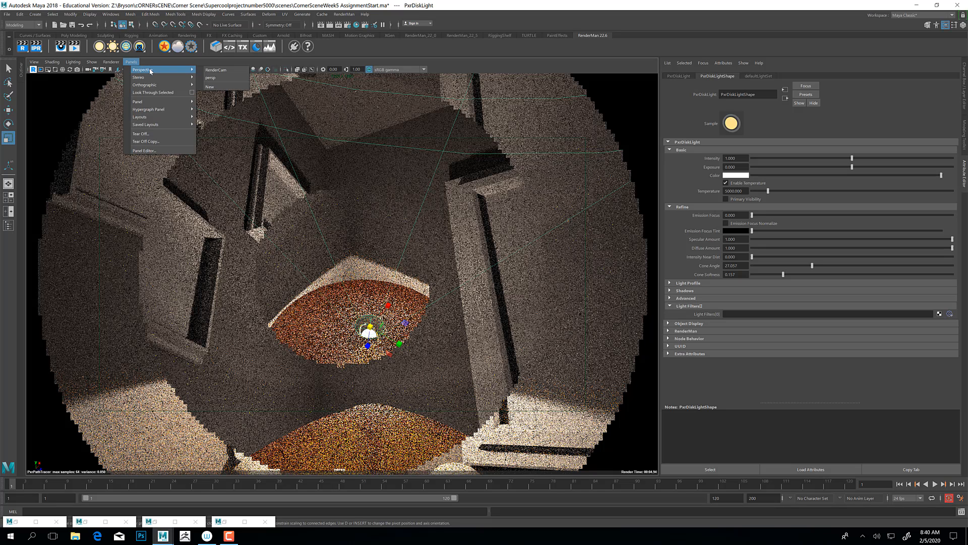
click(216, 73)
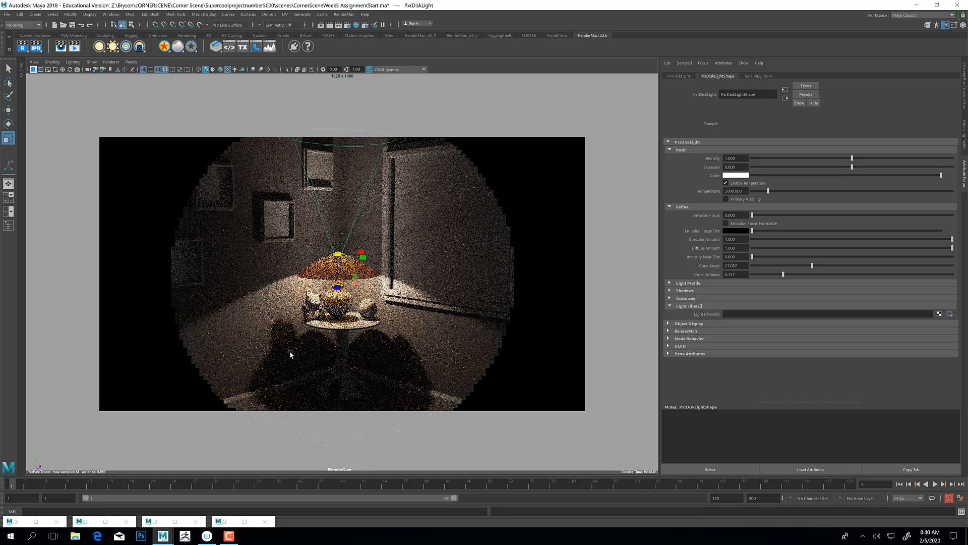
Select the room walls mesh and delete all construction history in the scene.
click(253, 291)
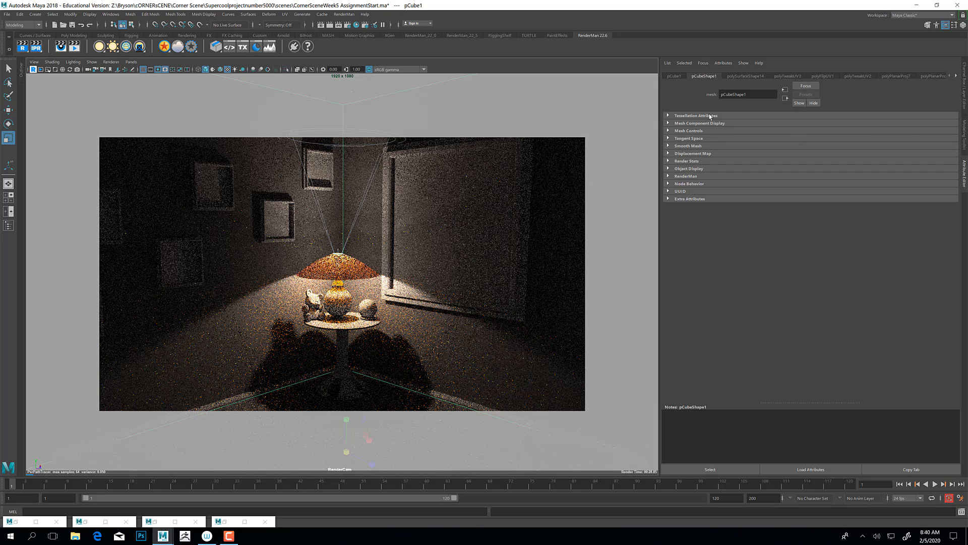
click(956, 76)
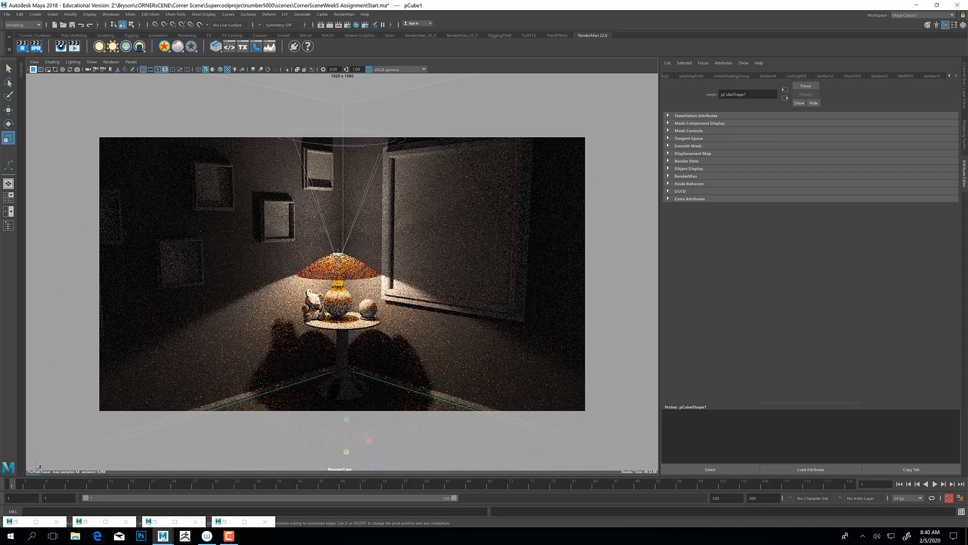
click(16, 16)
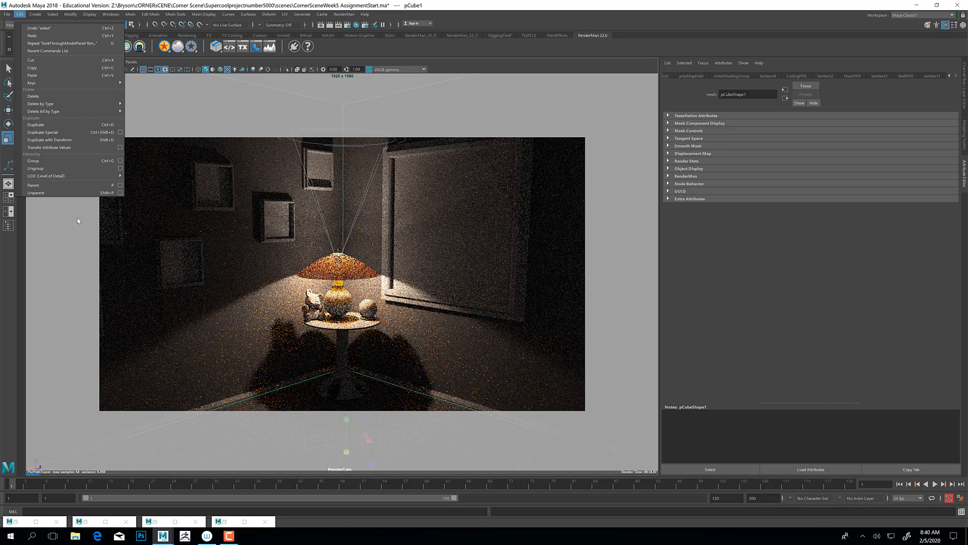
mouse_move(69, 105)
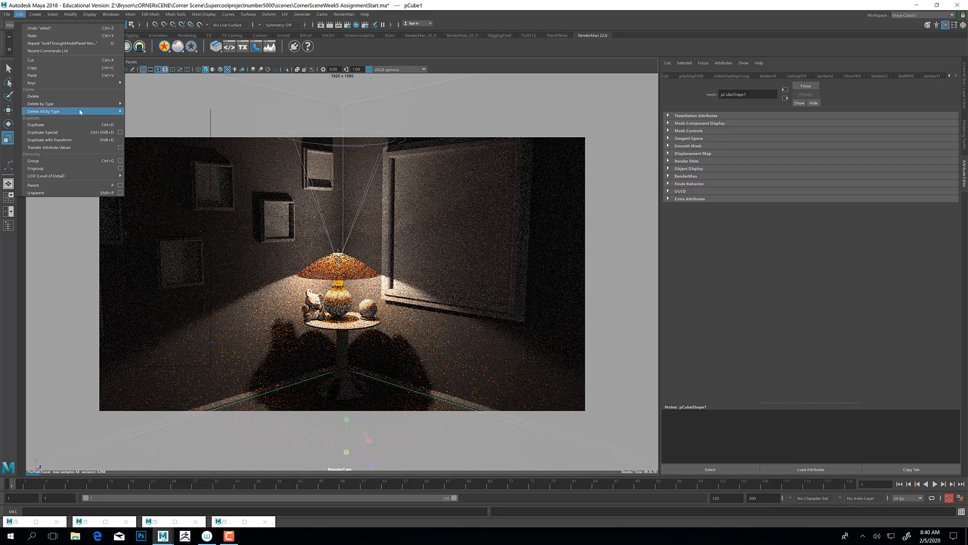
click(142, 120)
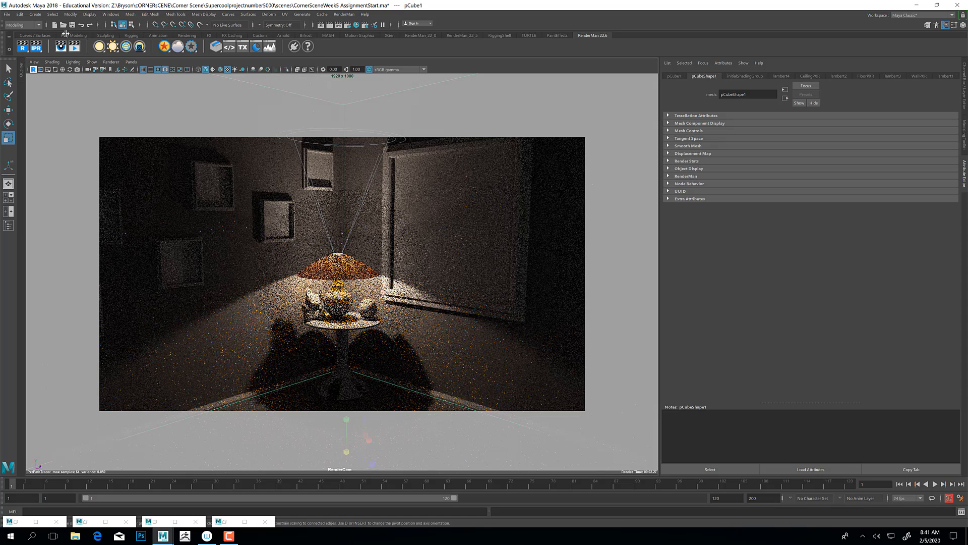
Switch the viewport renderer to Viewport 2.0 and delete all construction history again.
click(131, 61)
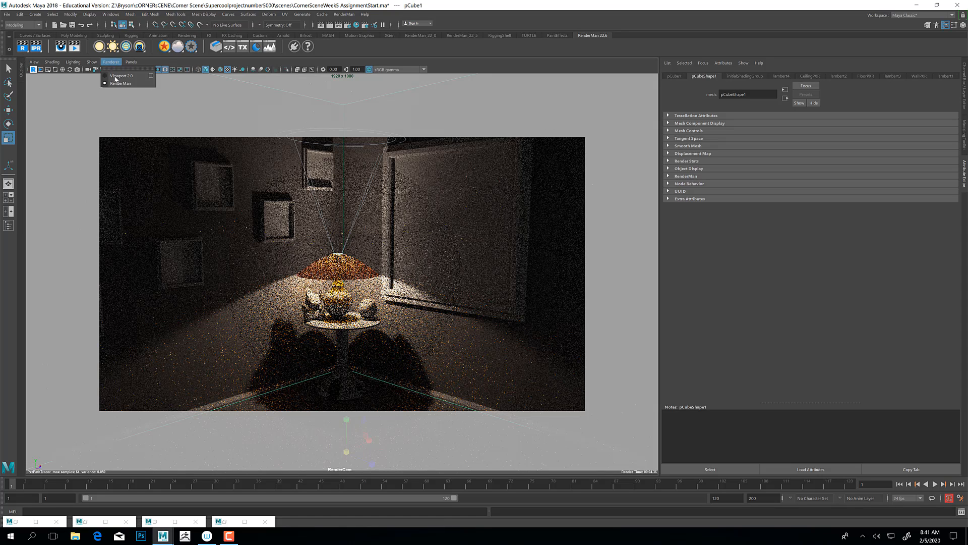
click(114, 75)
click(20, 15)
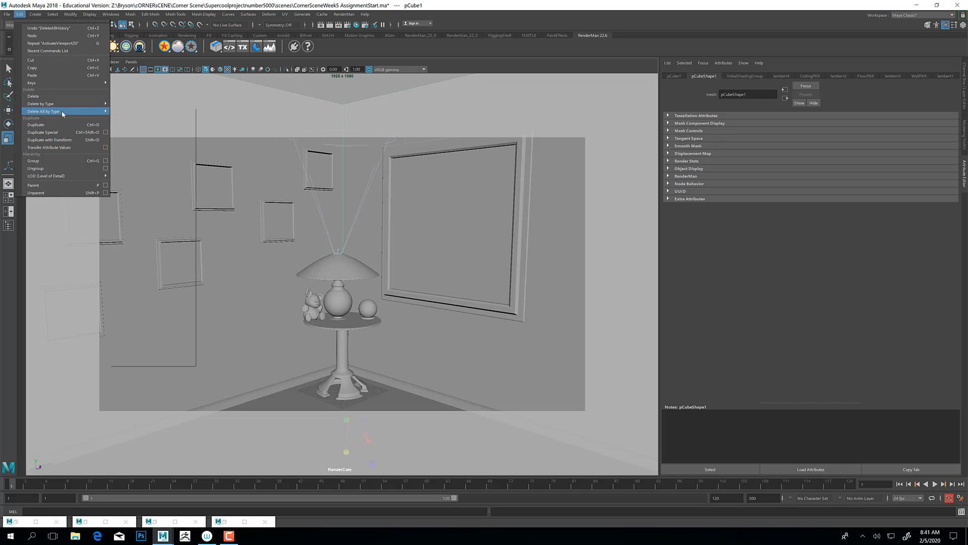
click(128, 120)
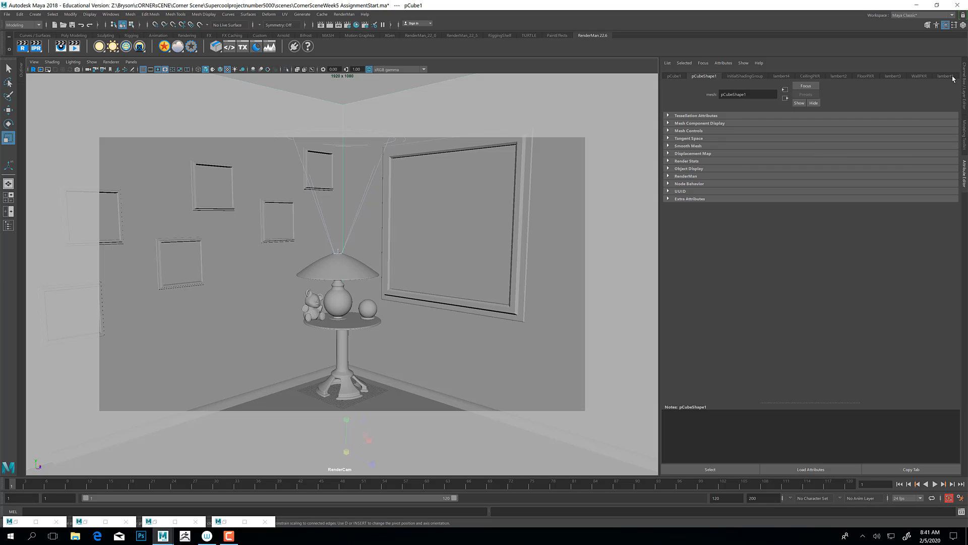
Change the WallPXR material's Diffuse Color from the neutral grey to a light warm beige.
click(916, 77)
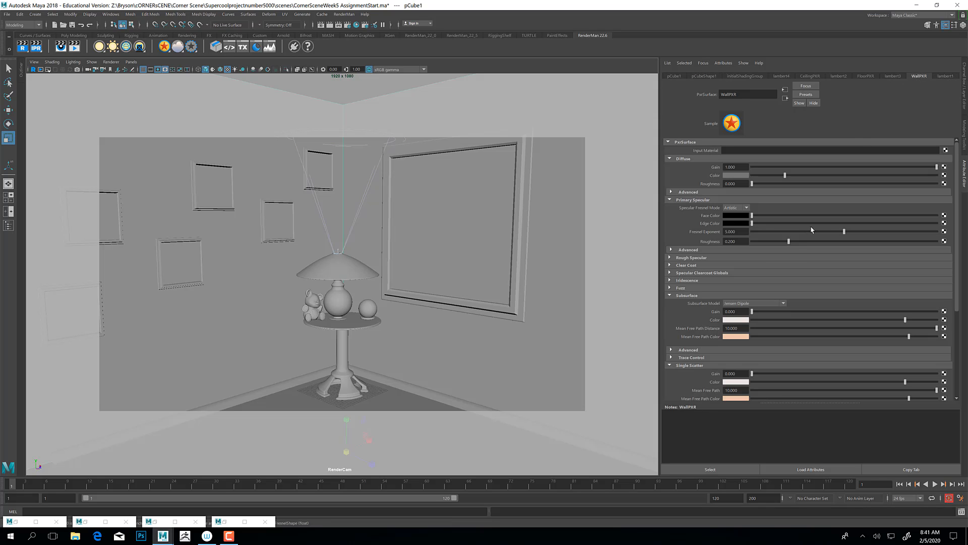
click(735, 176)
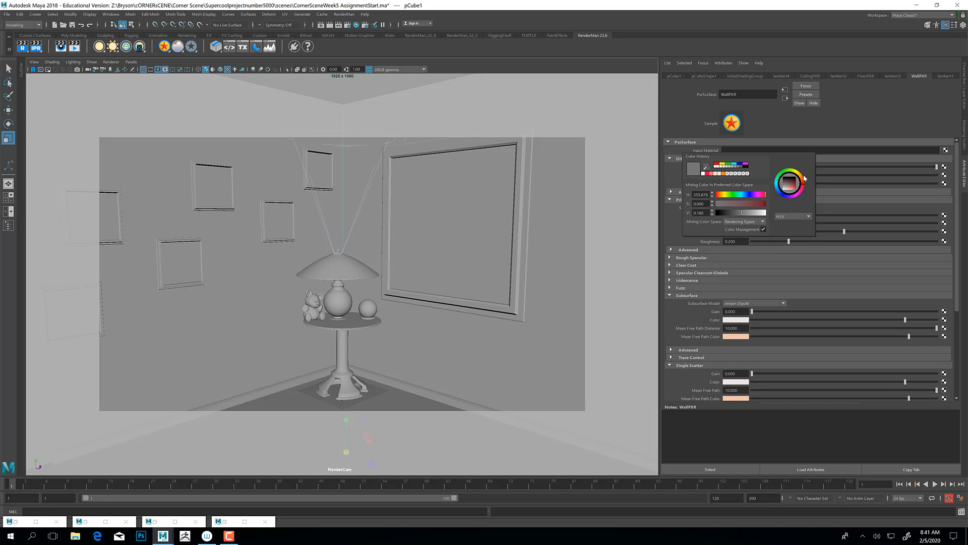
drag(801, 179, 799, 177)
click(789, 190)
drag(790, 191, 789, 192)
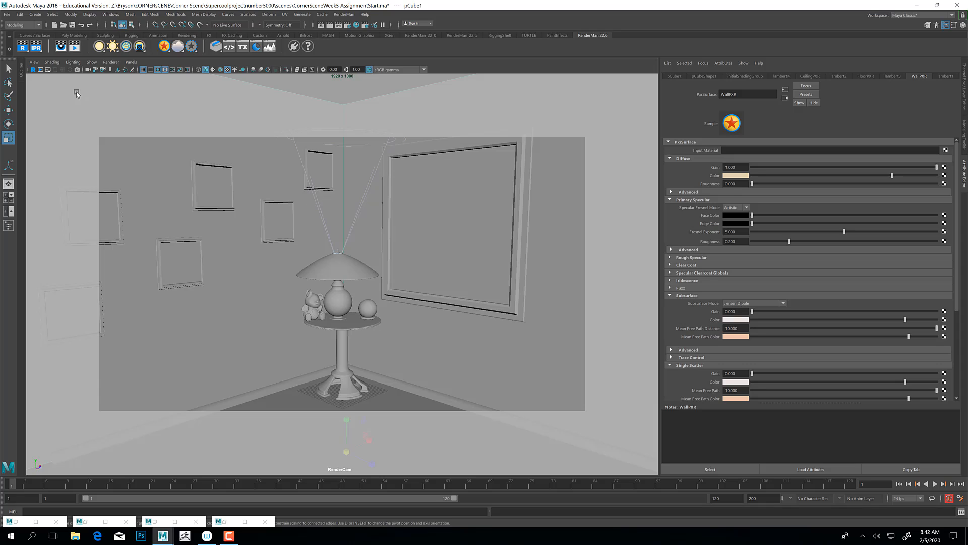
Switch the viewport renderer back to RenderMan to render the recoloured walls.
click(131, 62)
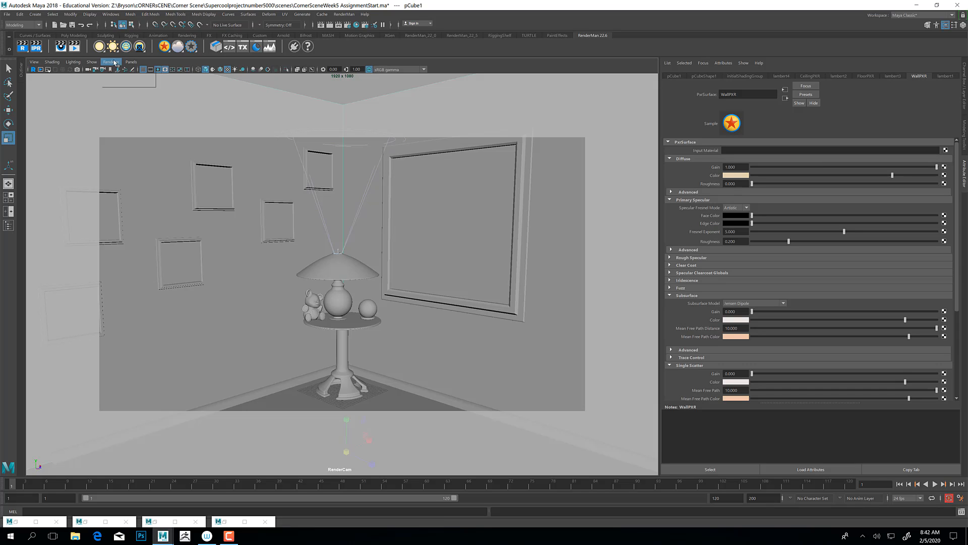
mouse_move(112, 64)
click(121, 83)
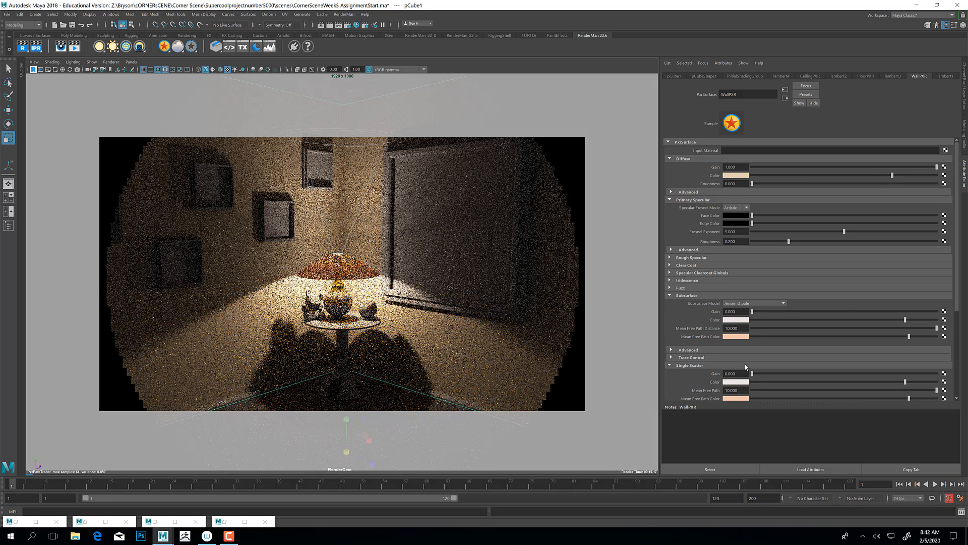
In WallPXR's Globals settings, connect a new PxrBump pattern node to the Bump attribute.
scroll(741, 366, down, 4)
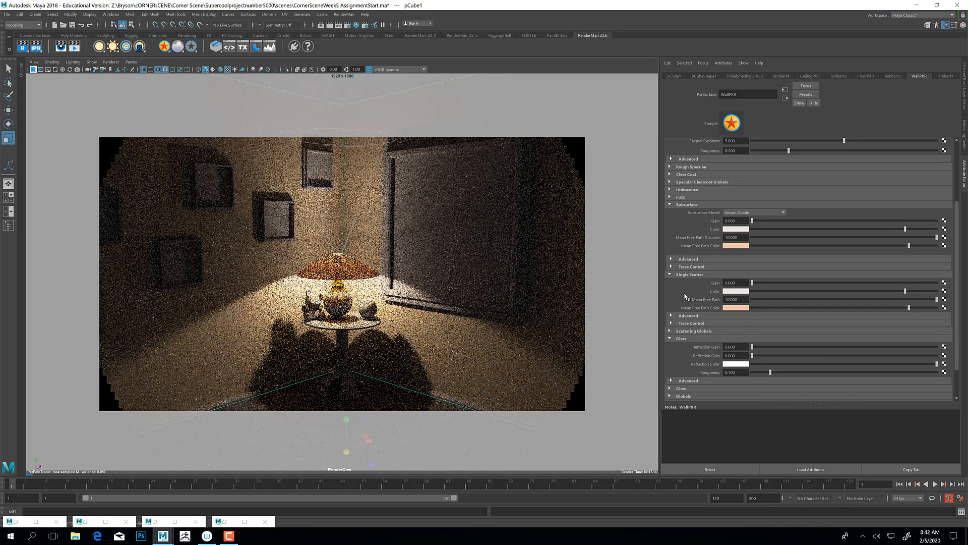
scroll(690, 368, down, 2)
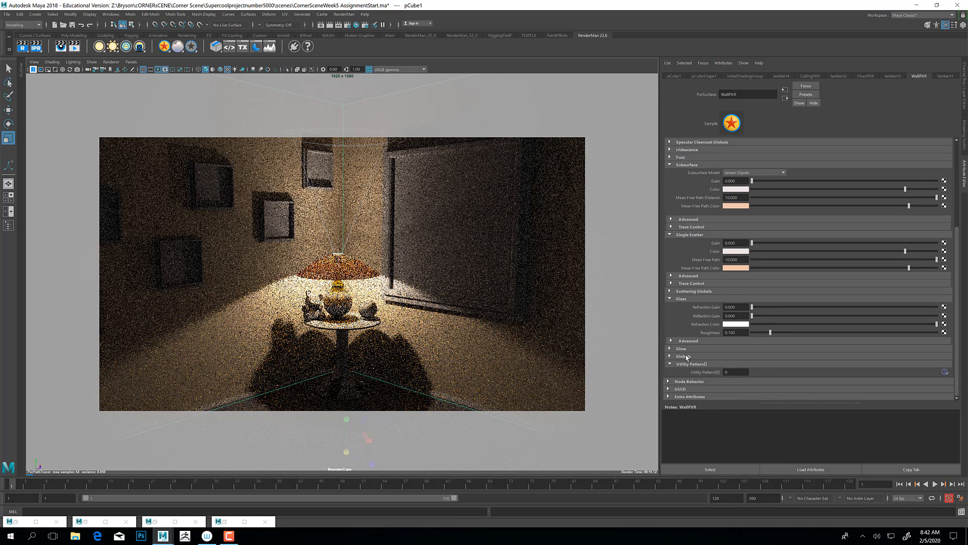
click(670, 357)
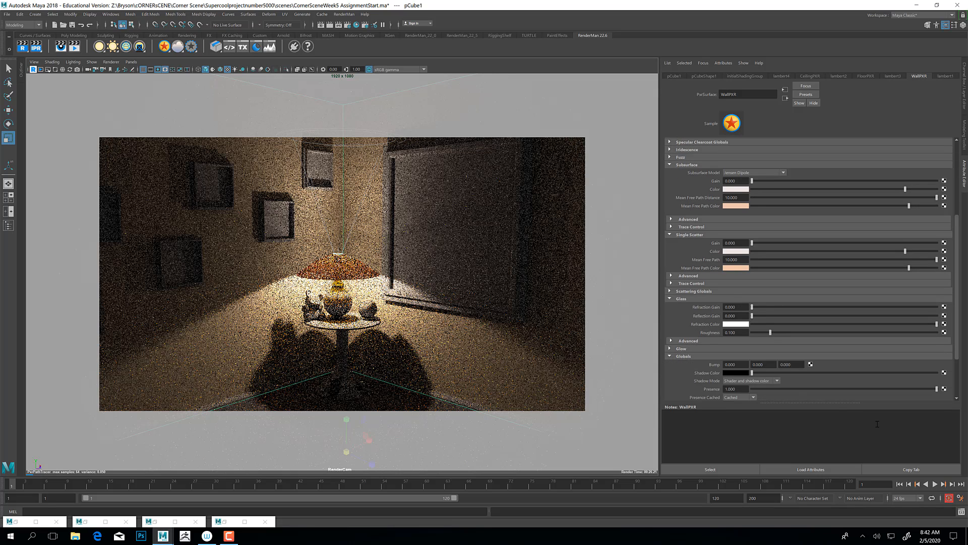
click(810, 365)
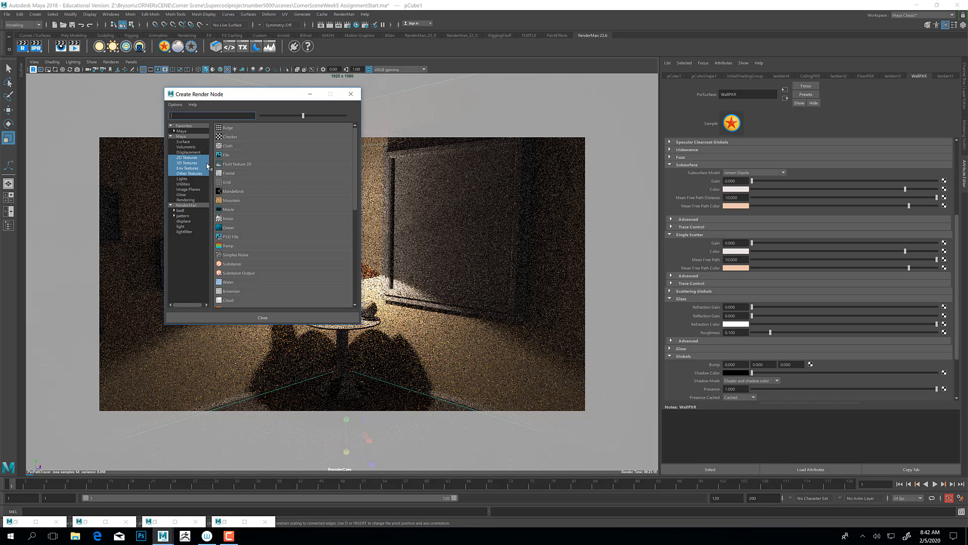
click(182, 216)
scroll(257, 214, down, 5)
scroll(259, 209, up, 6)
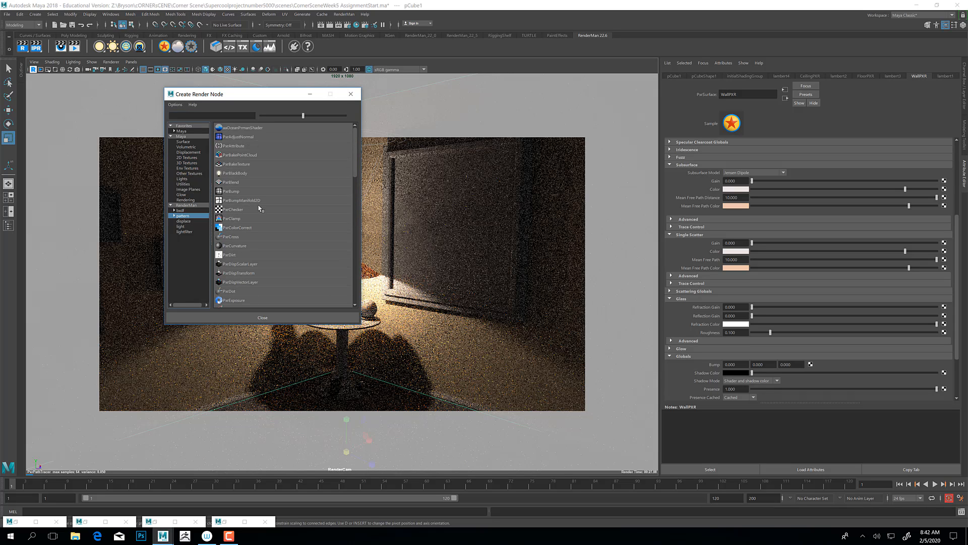
click(230, 192)
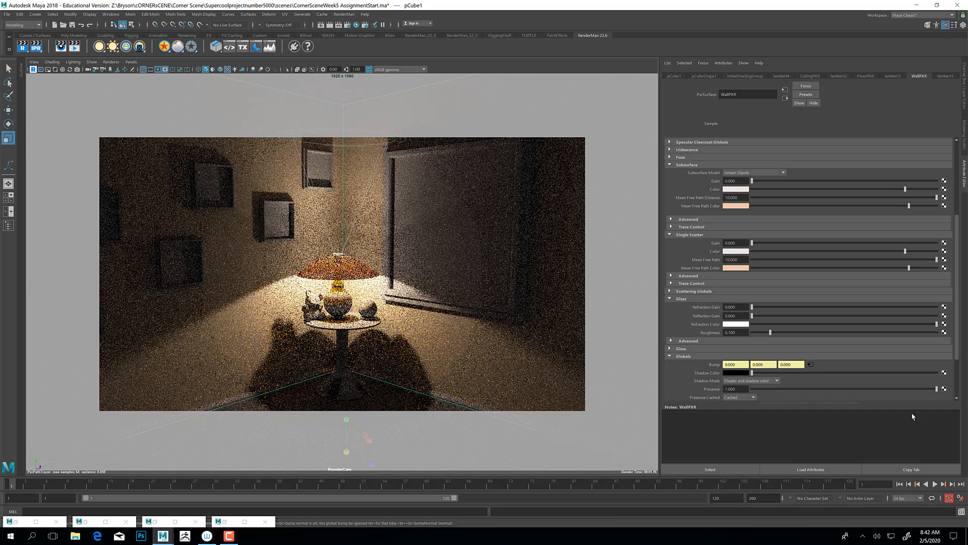
Graph the WallPXR material's network in Hypershade and select its connected PxrBump node.
click(810, 364)
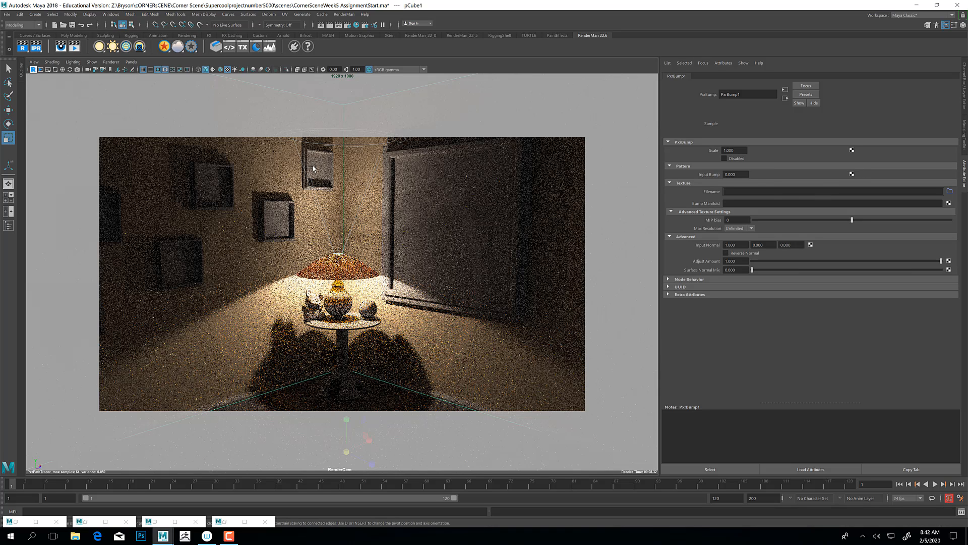
click(356, 24)
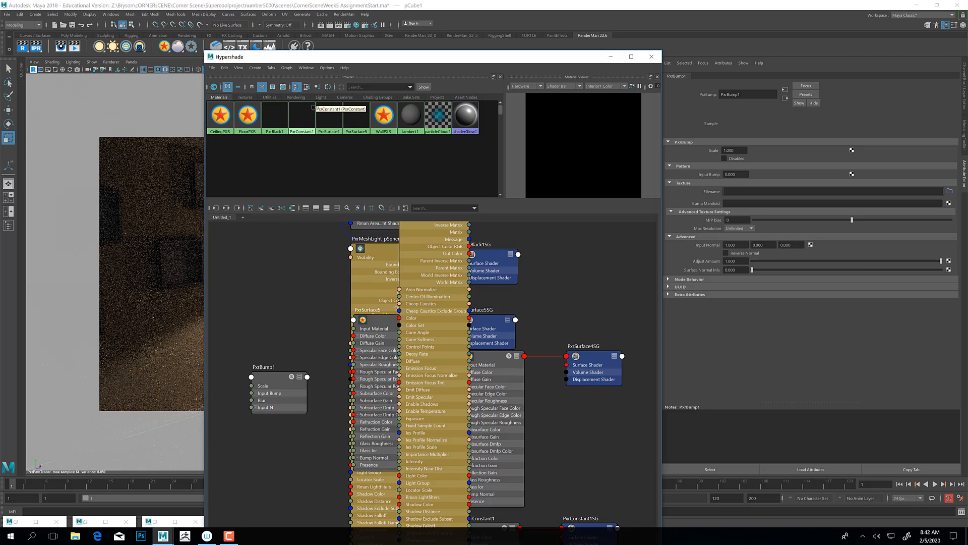
right_click(383, 116)
click(382, 137)
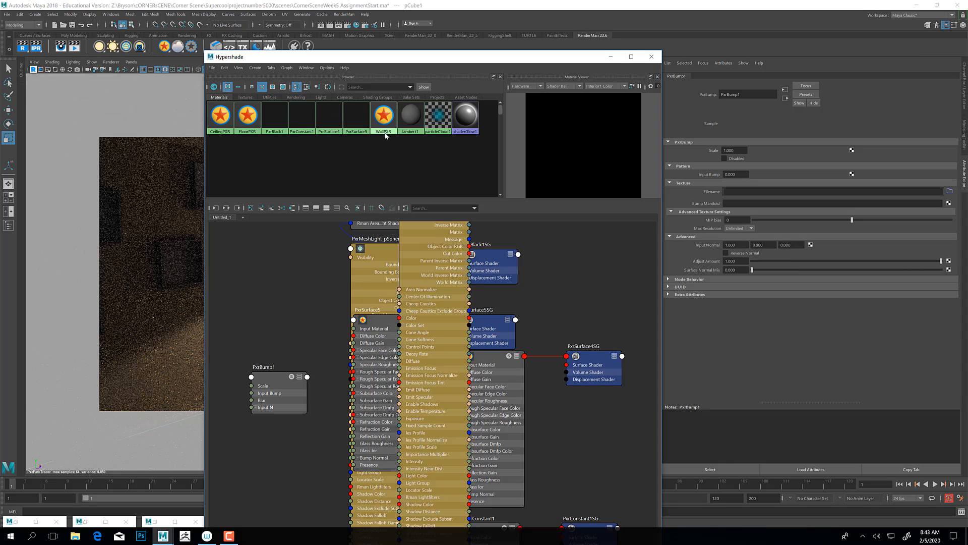
alt+middle_drag(293, 398, 381, 346)
click(376, 415)
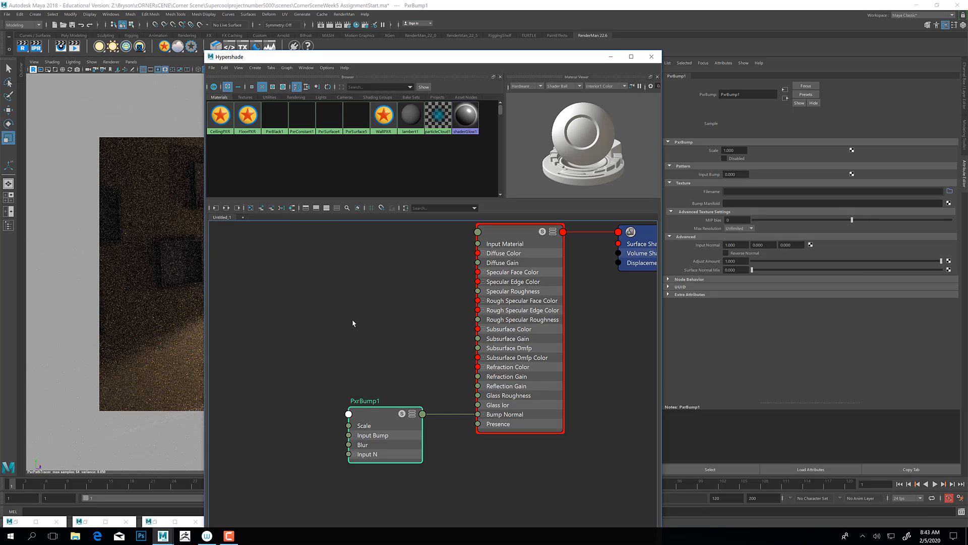
key(Tab)
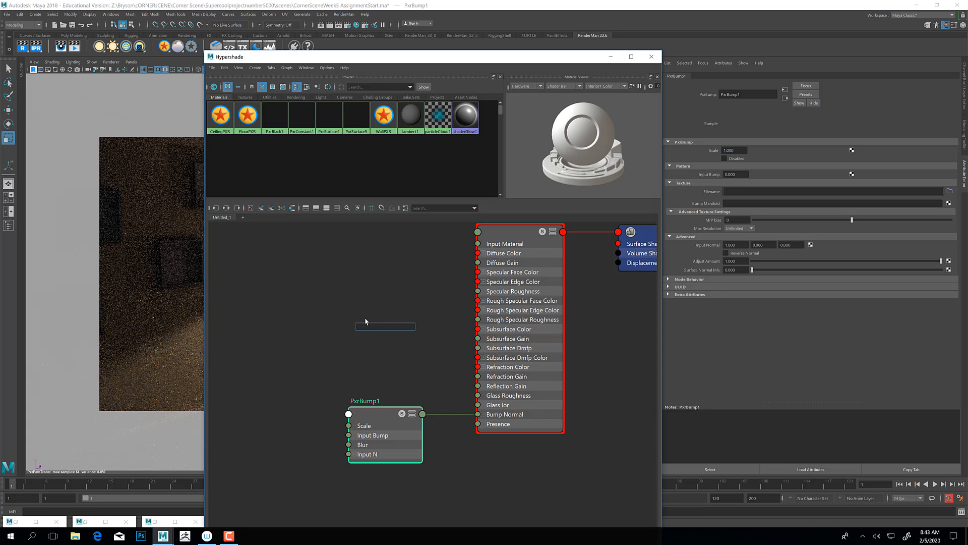
click(376, 305)
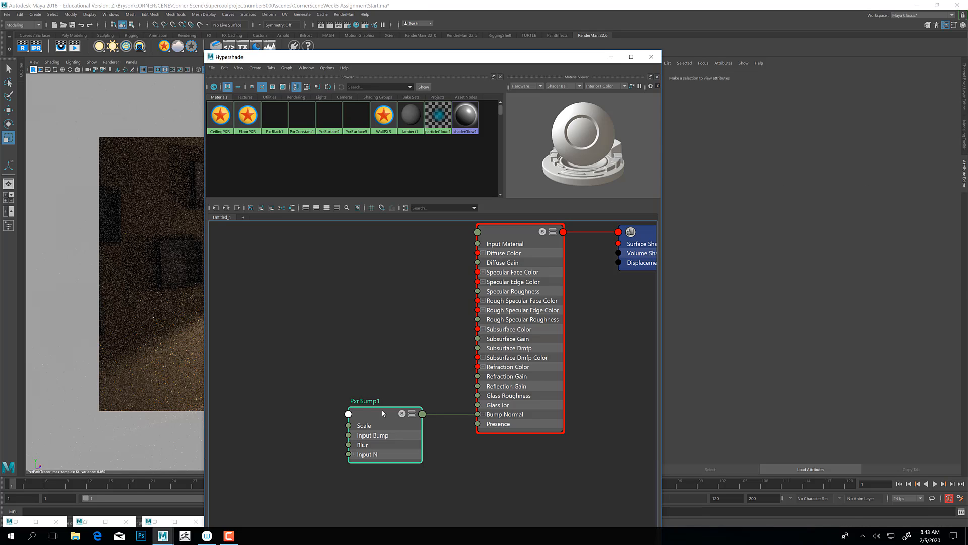
click(383, 413)
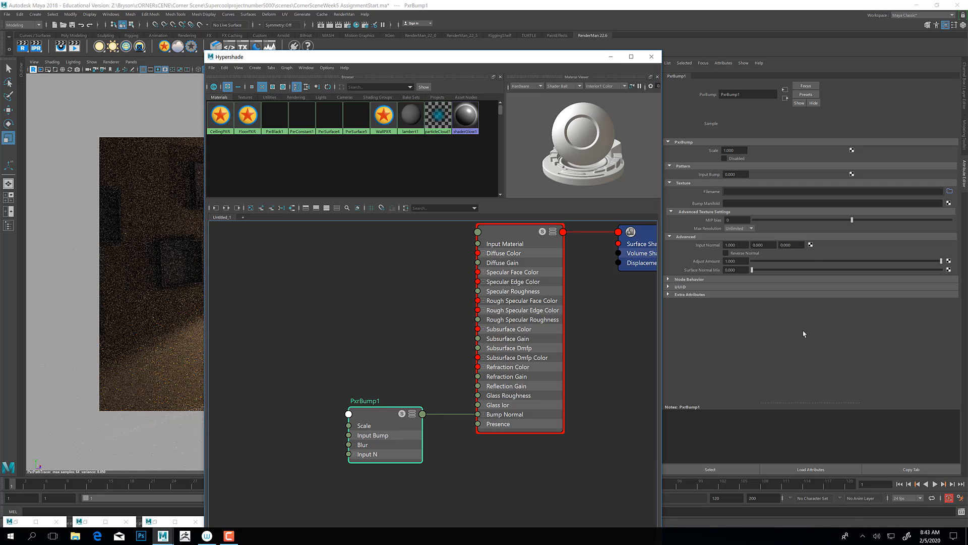
Connect a new PxrVoronoise pattern node to the PxrBump node's Input Bump attribute.
click(852, 174)
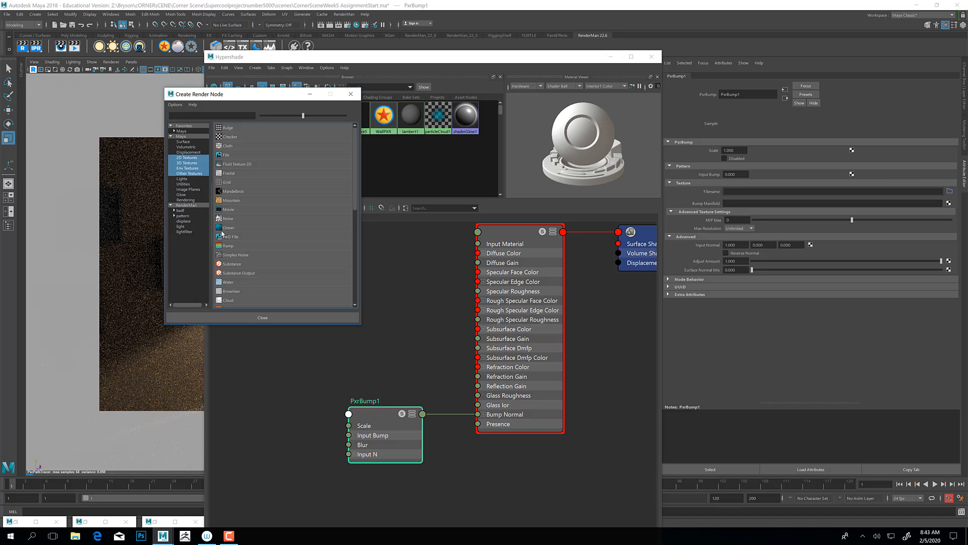
scroll(258, 271, down, 6)
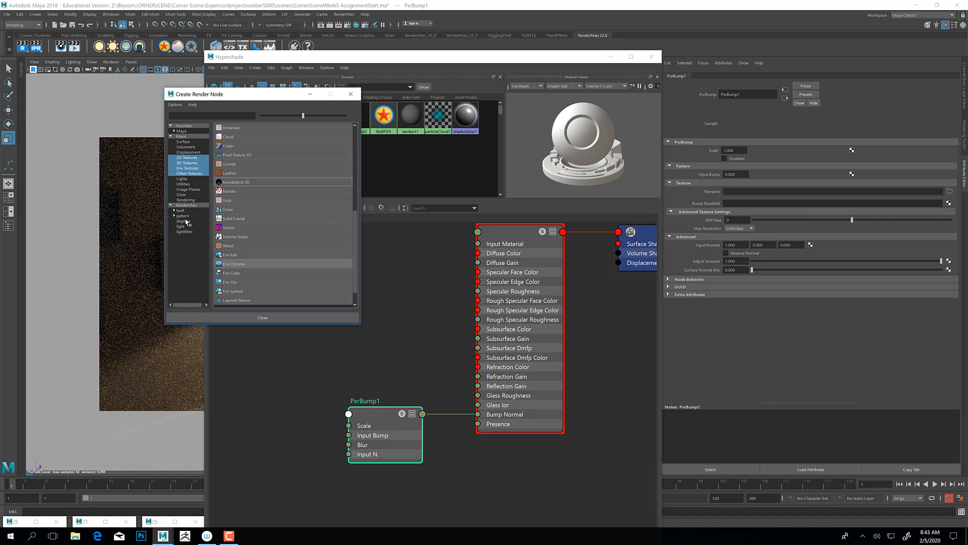
click(182, 216)
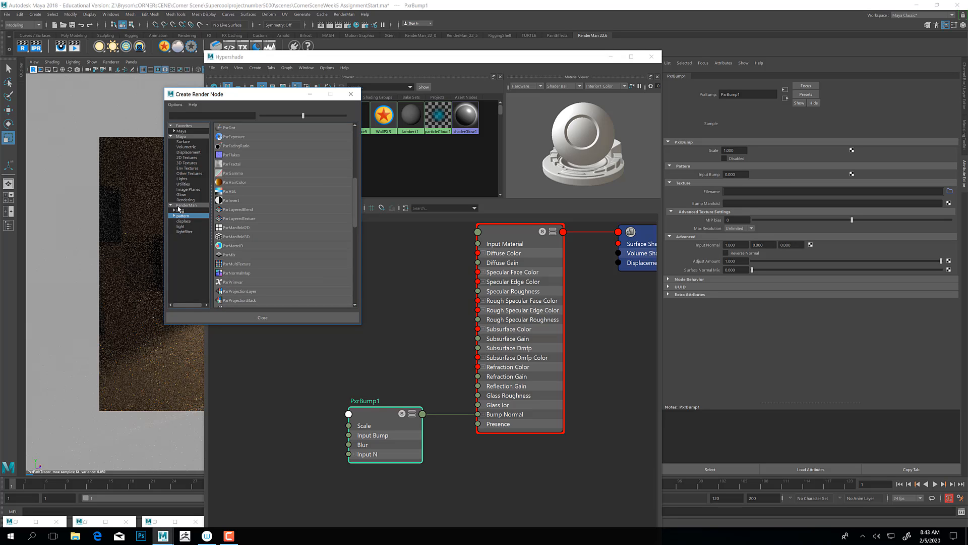
scroll(253, 222, down, 6)
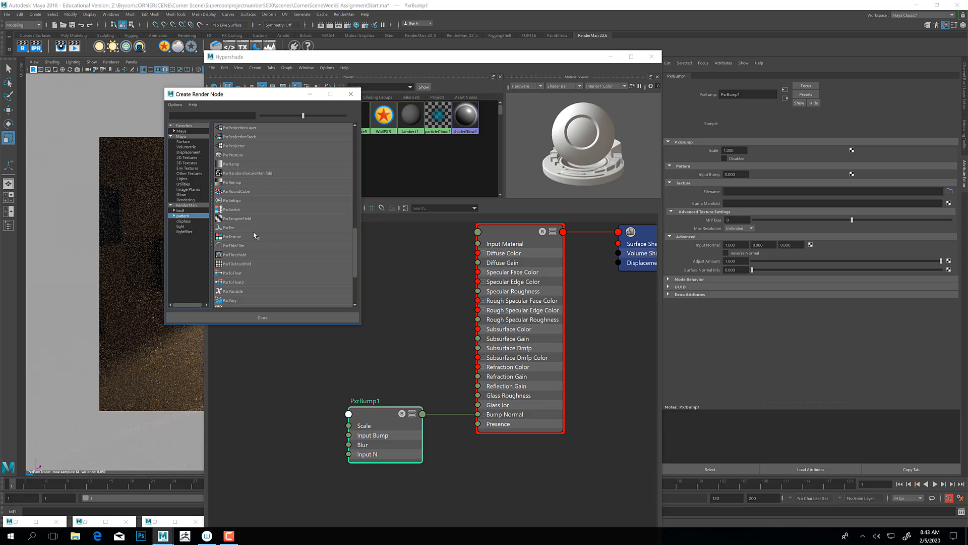
scroll(255, 235, down, 1)
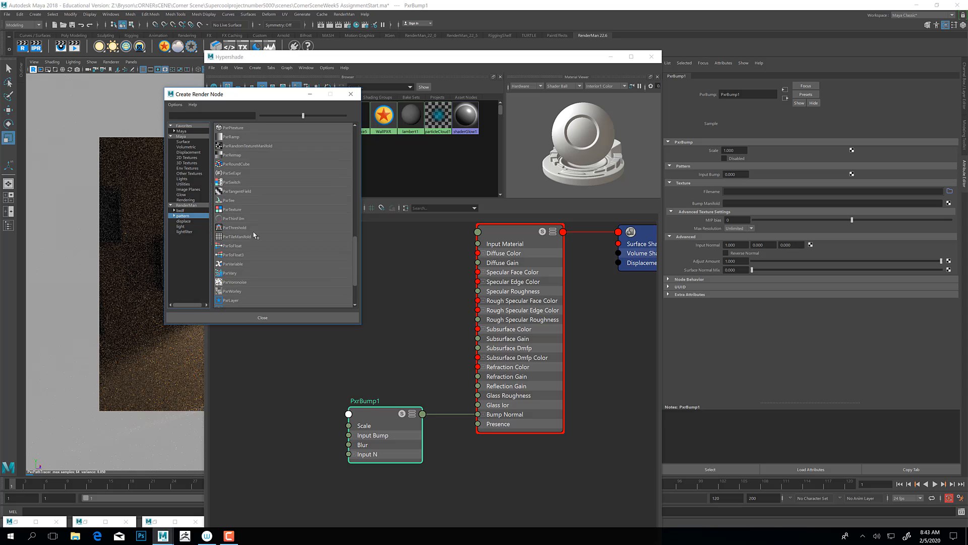
click(235, 282)
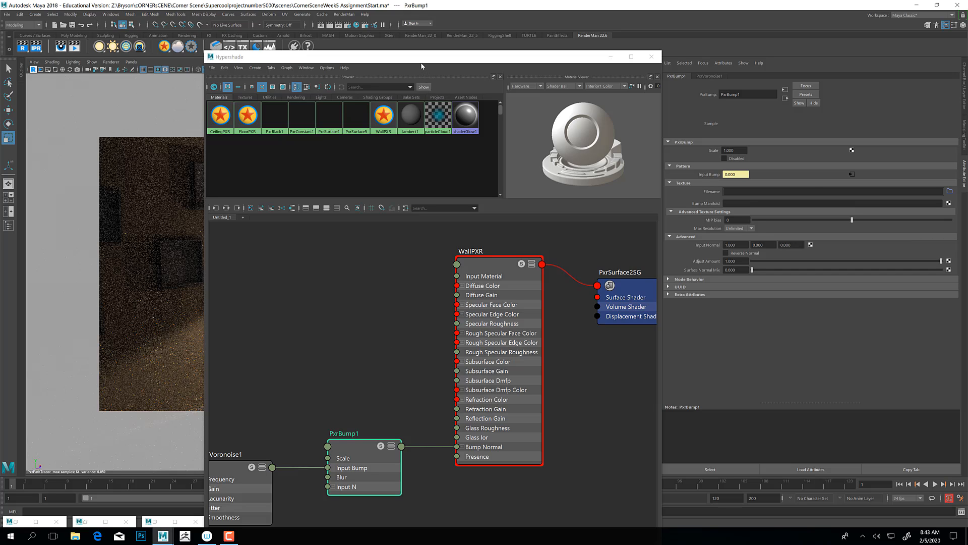
Select the PxrVoronoise node in the WallPXR network and raise its Frequency to about 5.8 while keeping the render in view.
drag(421, 66, 584, 53)
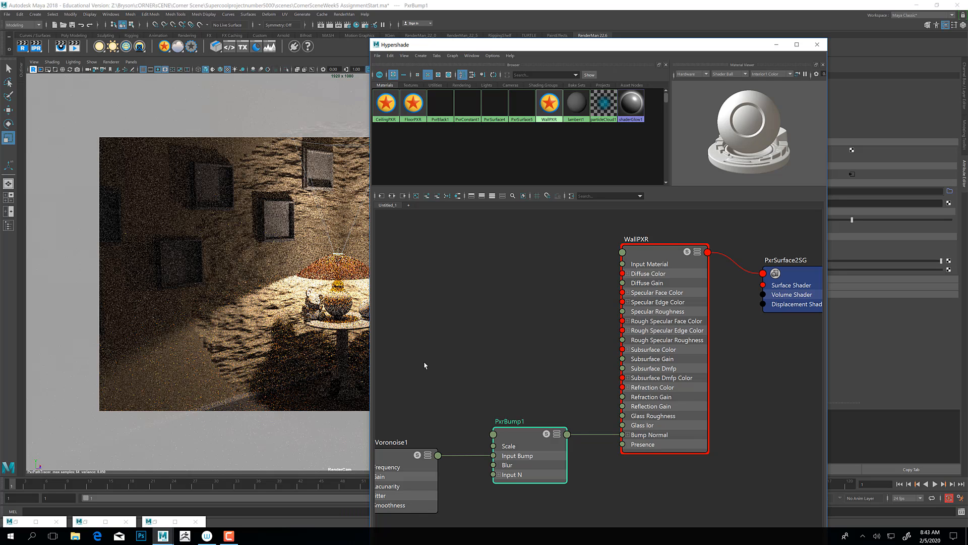
alt+middle_drag(424, 365, 510, 305)
click(464, 394)
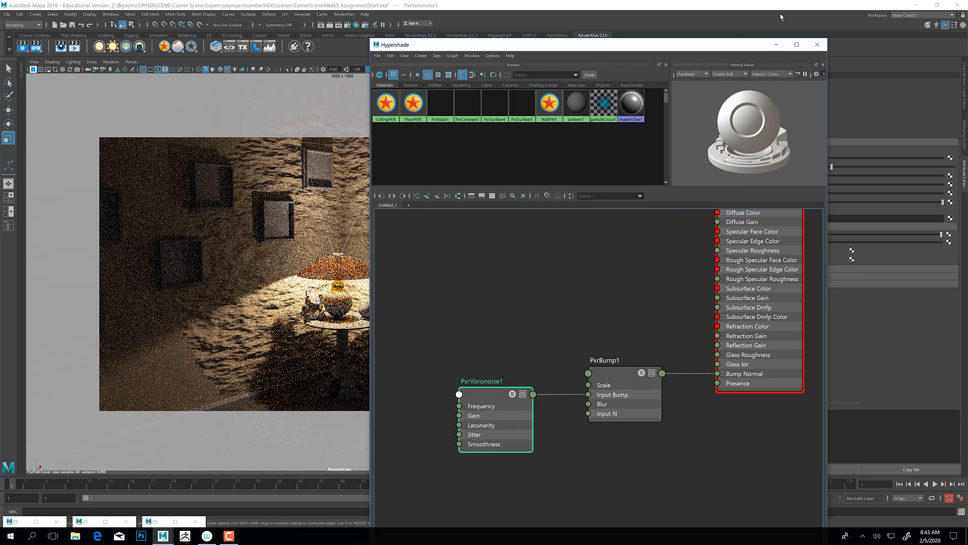
drag(724, 48, 809, 6)
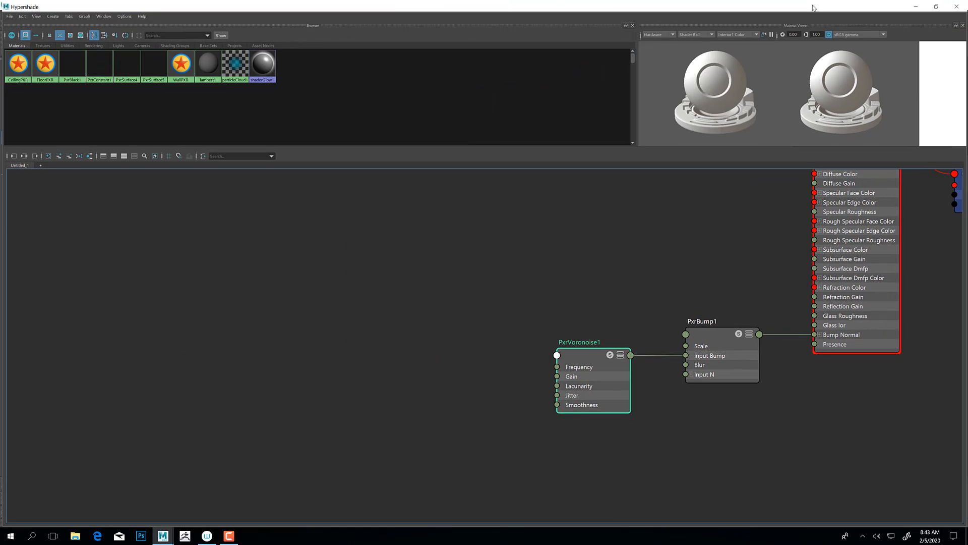
drag(720, 11, 523, 379)
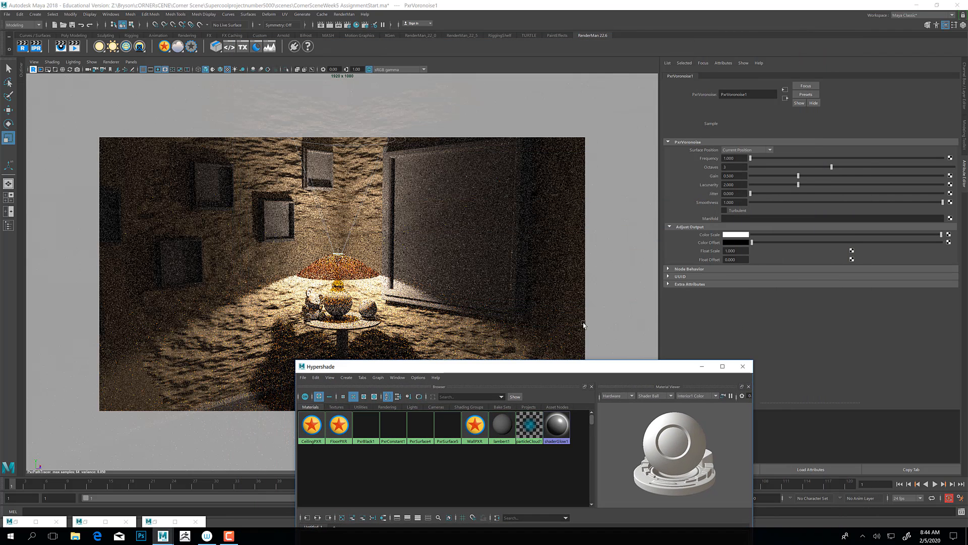
click(770, 159)
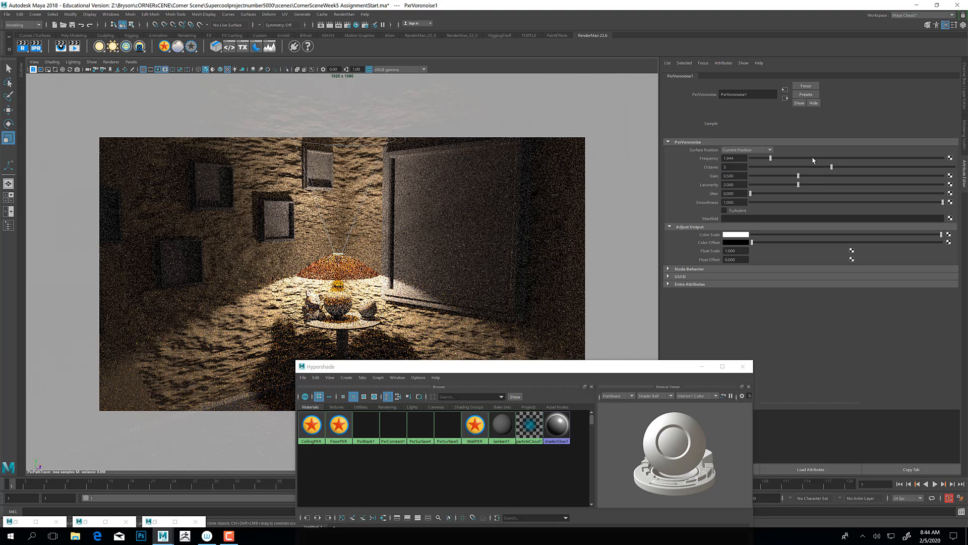
click(825, 158)
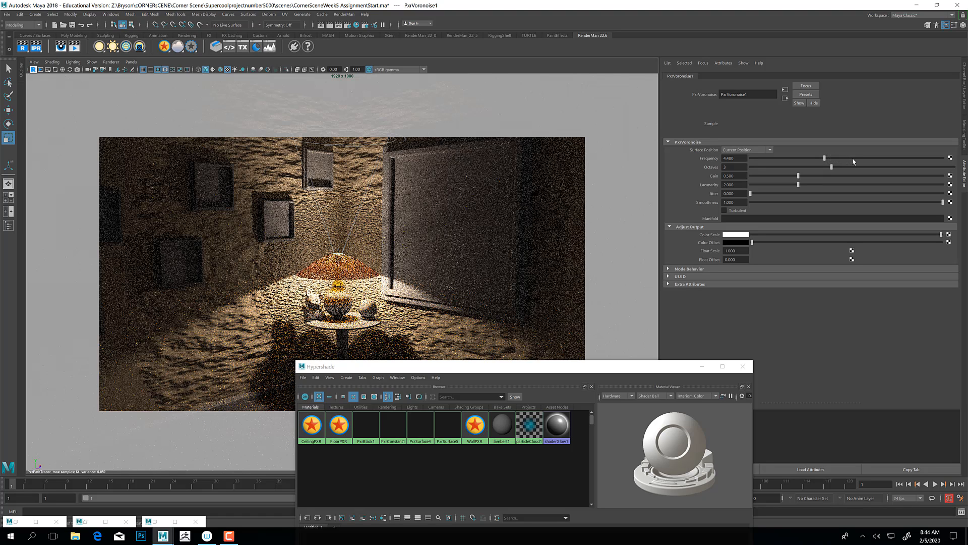
click(852, 159)
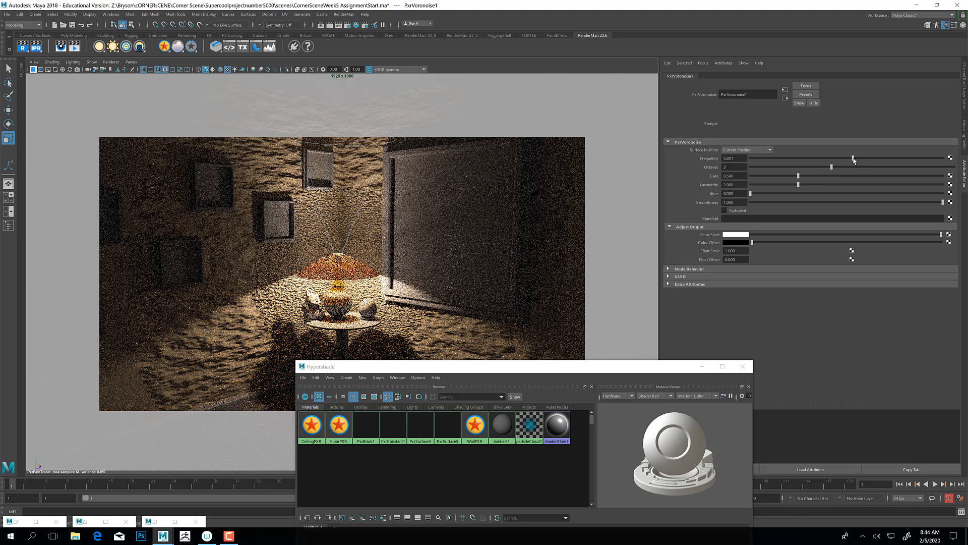
Switch the viewport to the persp camera and frame the wall corner beside the picture frame up close.
click(132, 62)
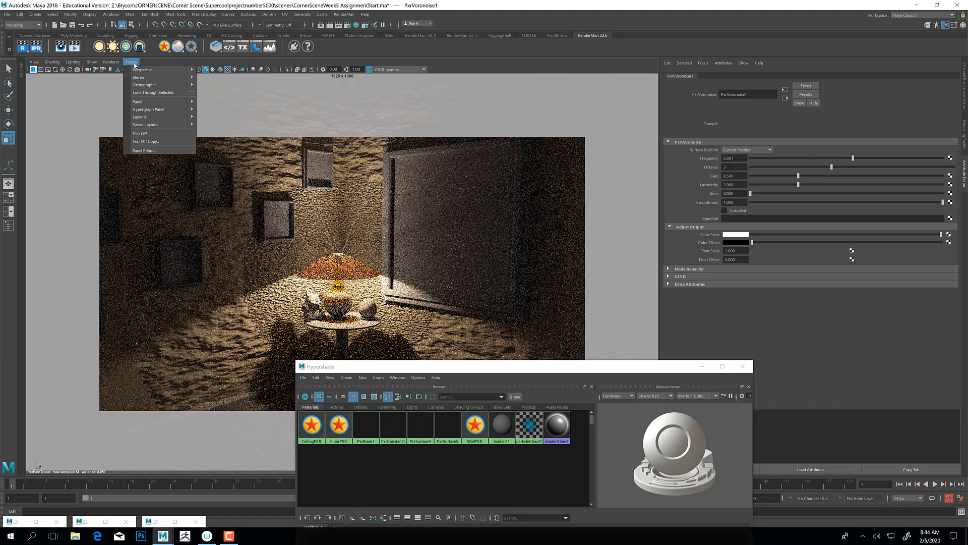
mouse_move(167, 70)
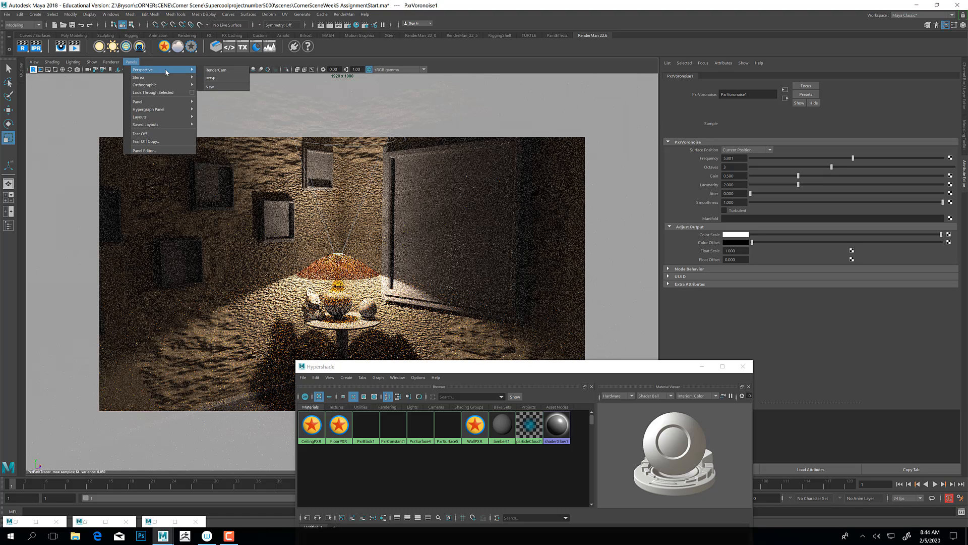
click(220, 79)
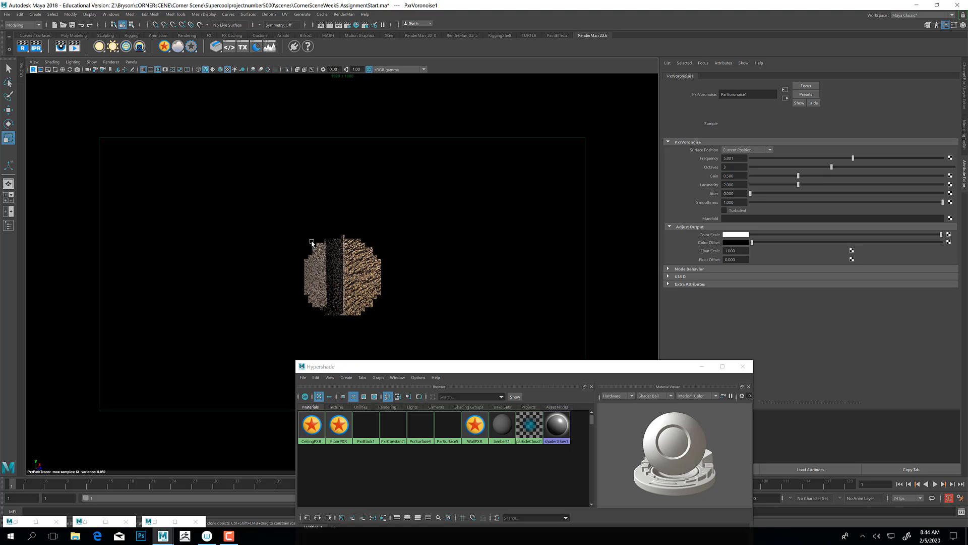
alt+middle_drag(385, 275, 366, 284)
alt+drag(365, 284, 370, 291)
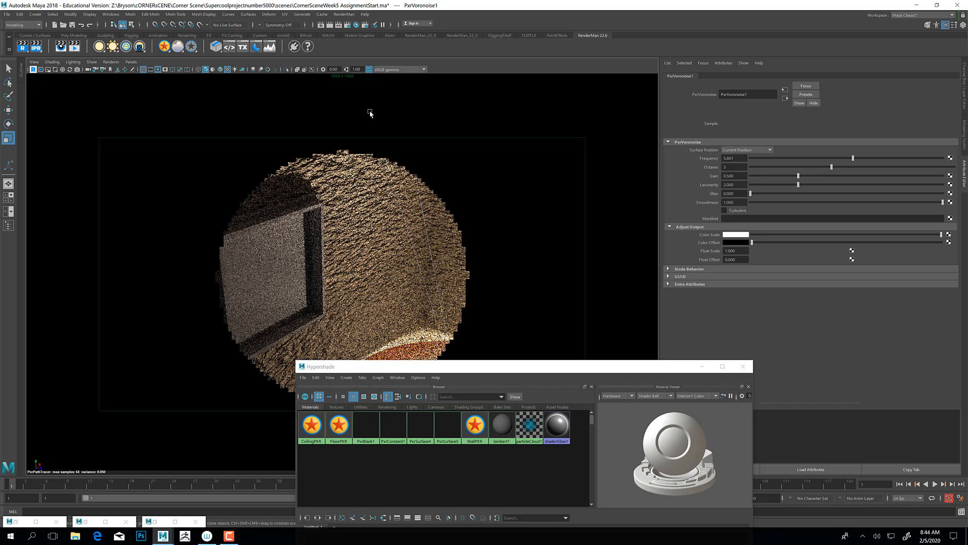
Set the PxrVoronoise node's Octaves to 5, Gain to 0.947 and Lacunarity to about 2.1.
click(875, 167)
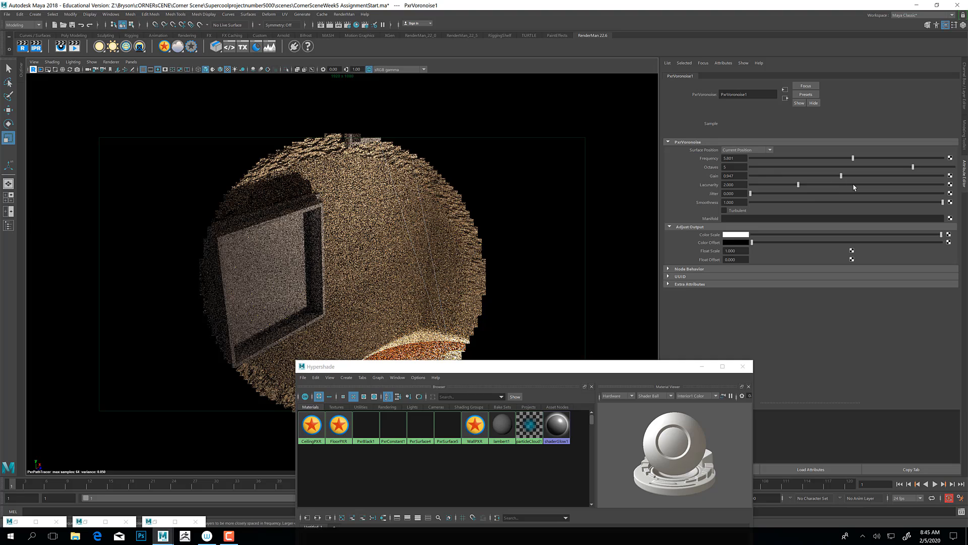
mouse_move(798, 184)
mouse_down()
mouse_move(775, 185)
mouse_move(803, 186)
mouse_up()
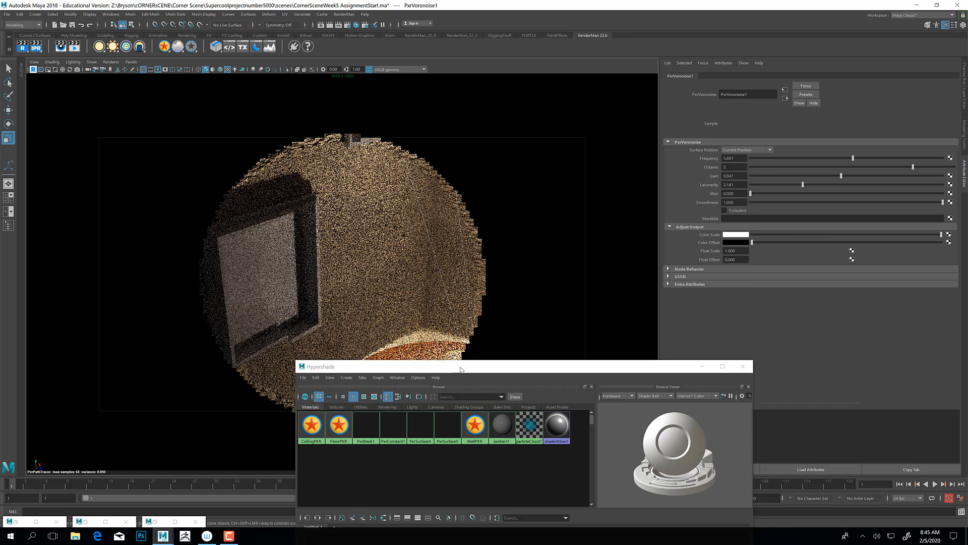
Graph the WallPXR network again and set its PxrBump node's Scale to 0.2.
drag(460, 369, 583, 167)
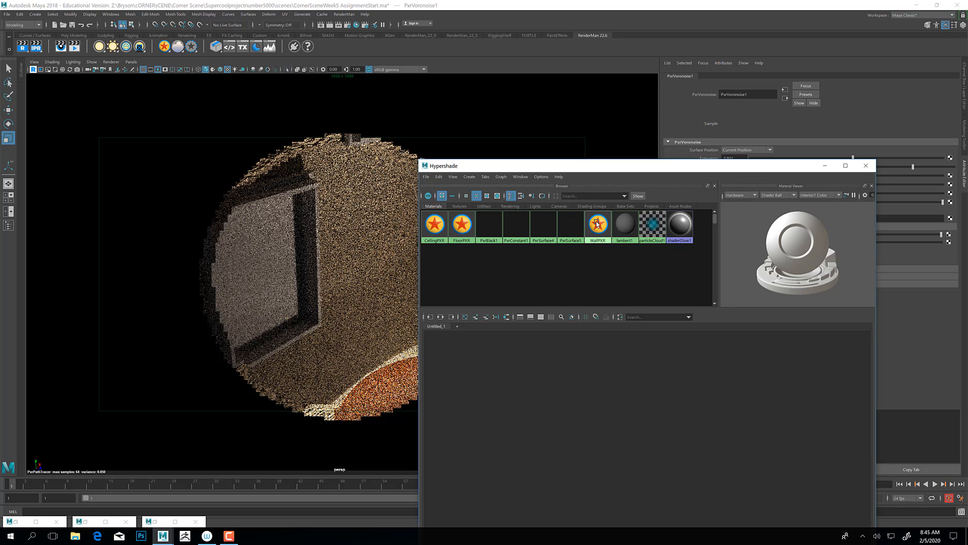
right_drag(599, 223, 598, 240)
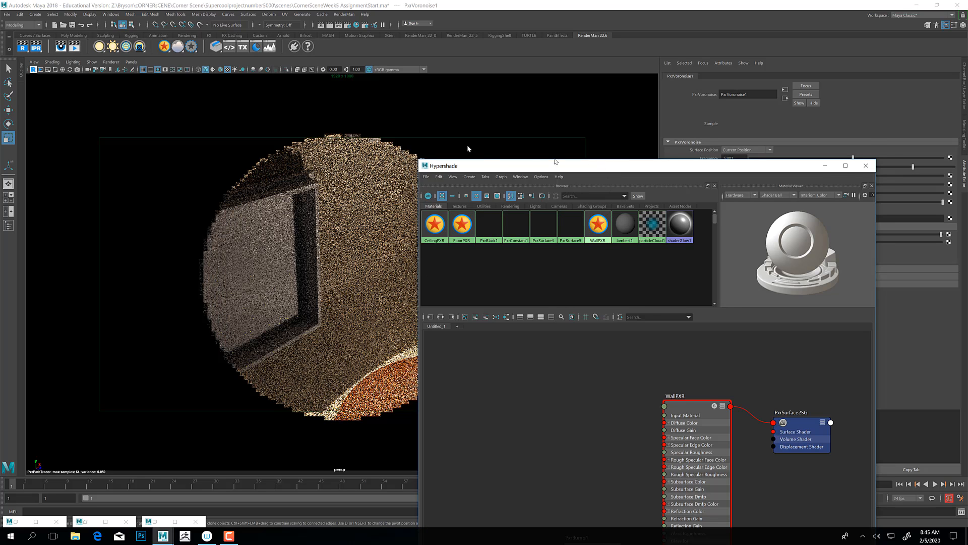
drag(608, 174, 296, 54)
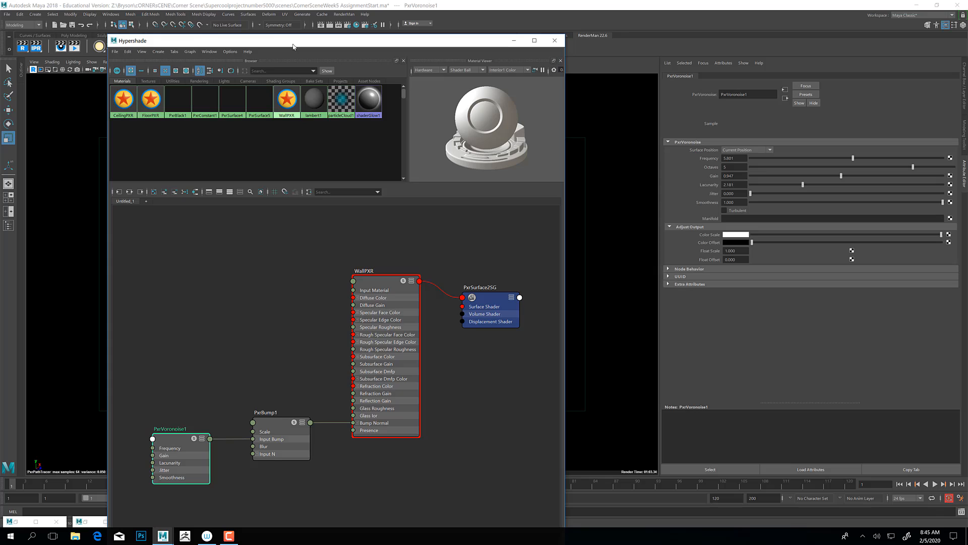
click(275, 422)
click(734, 150)
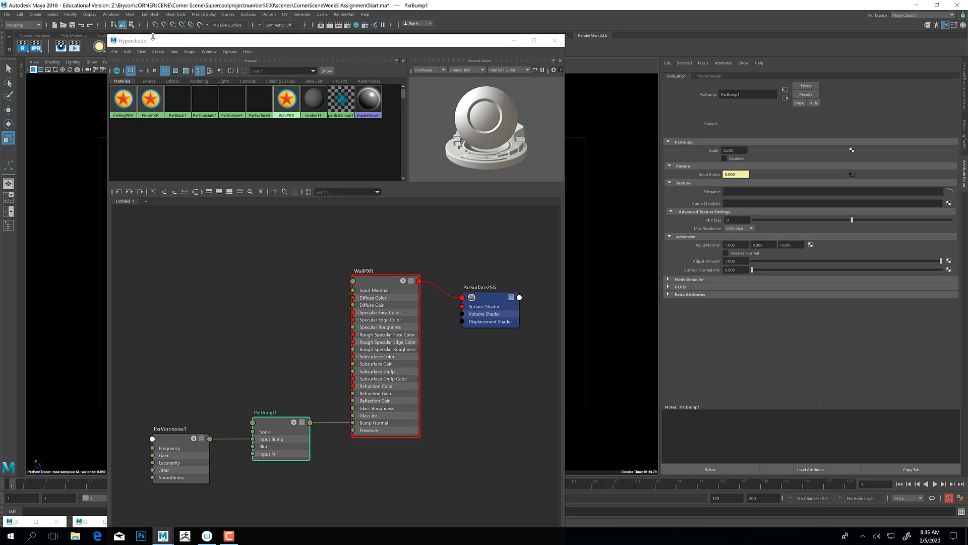
drag(184, 42, 535, 157)
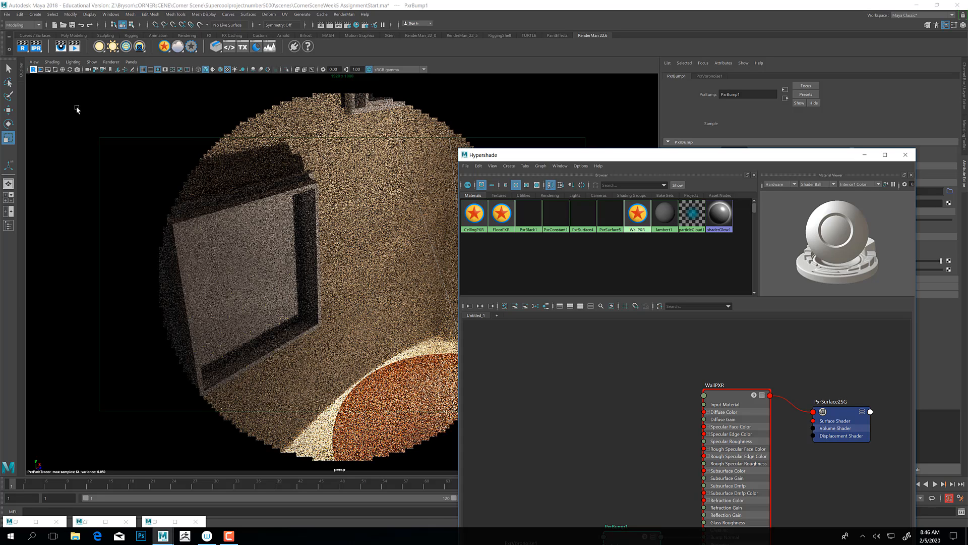
Set the viewport renderer to Viewport 2.0 and start a RenderMan preview render of the persp view.
click(133, 62)
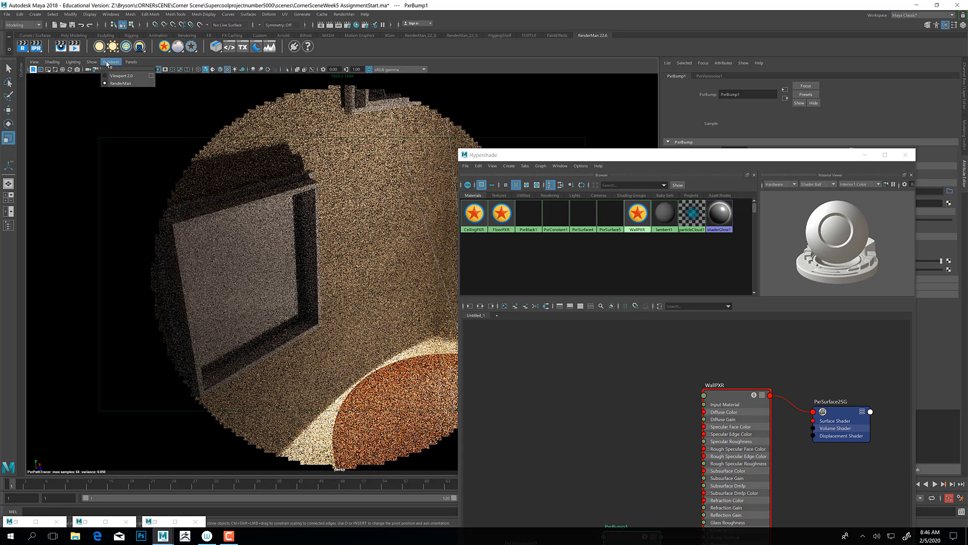
click(114, 76)
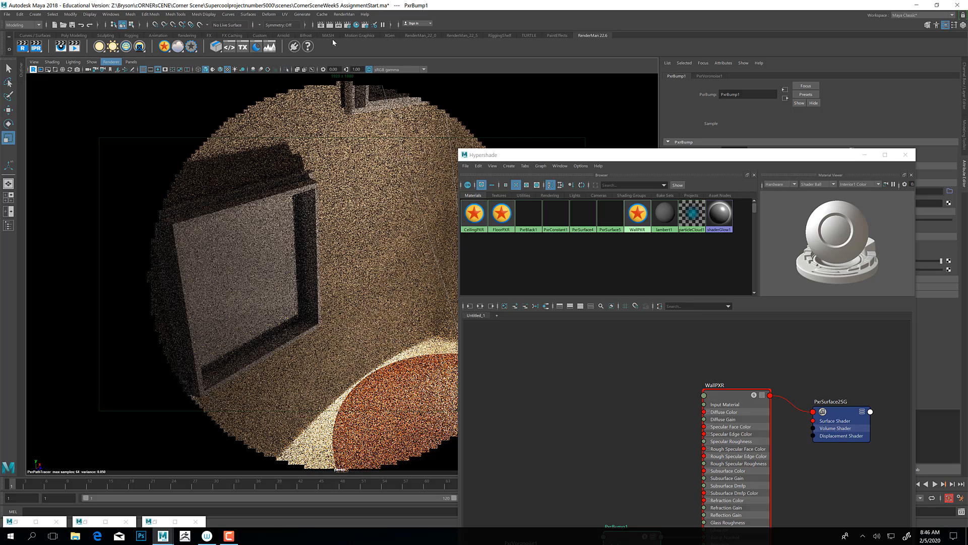
click(344, 14)
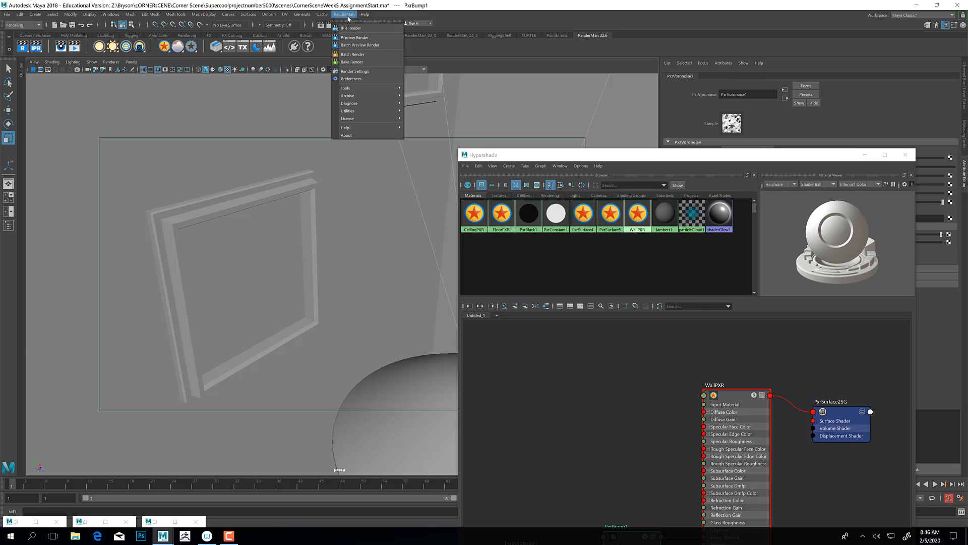
click(370, 40)
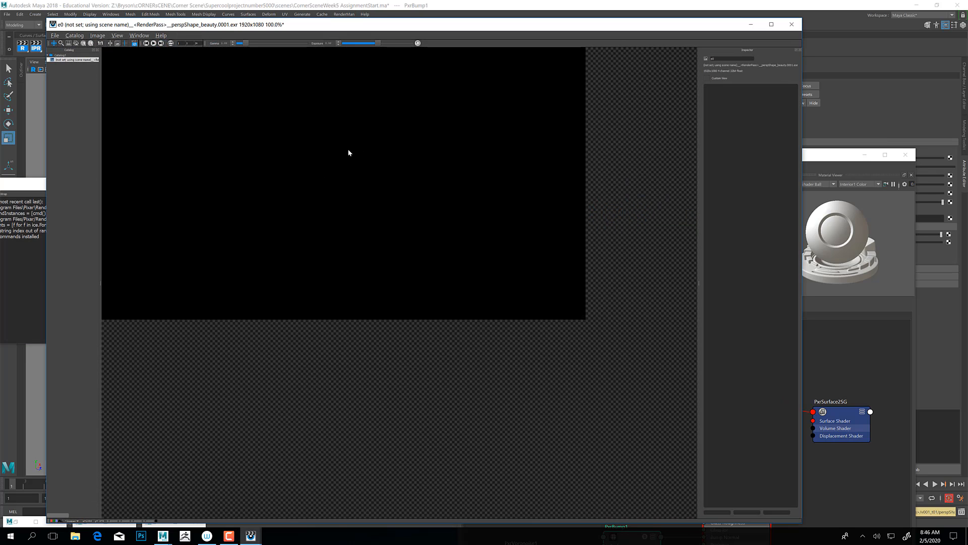
Clear the message log out of the way and examine the wall's bump texture up close in the preview render.
click(31, 185)
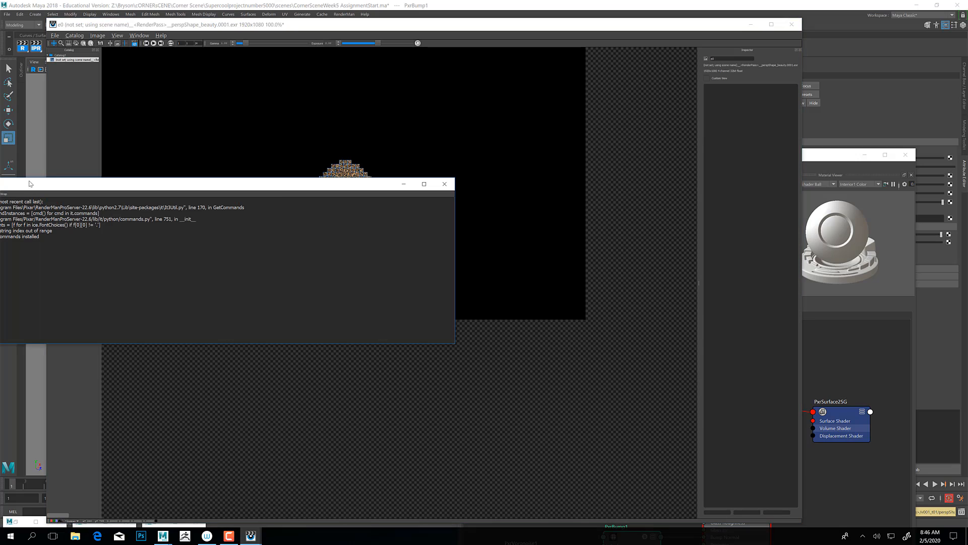
click(407, 184)
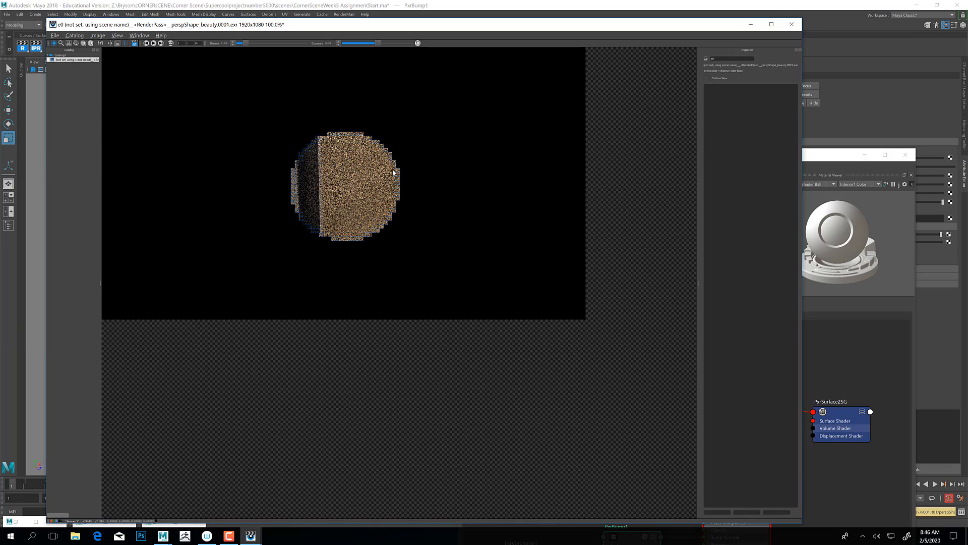
scroll(329, 255, up, 5)
middle_drag(317, 261, 494, 285)
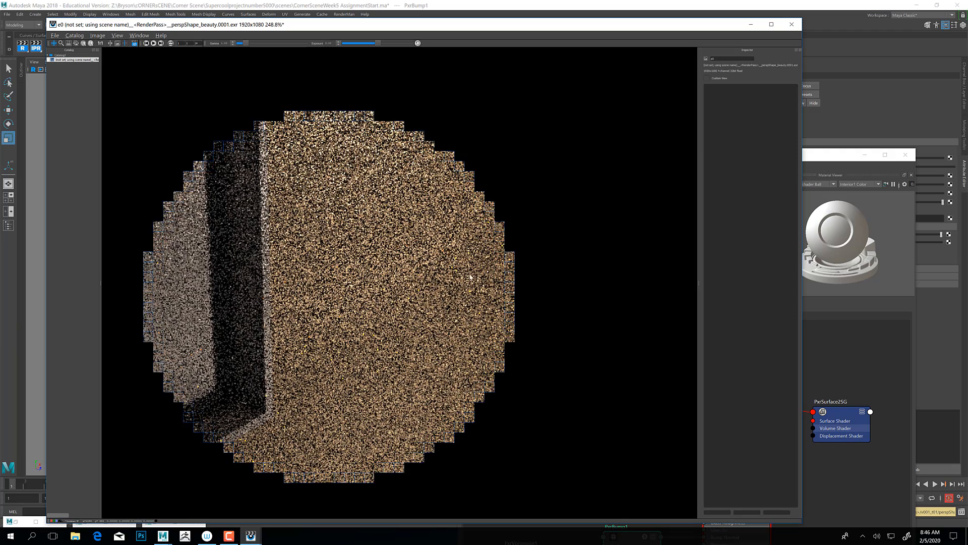
scroll(493, 287, down, 2)
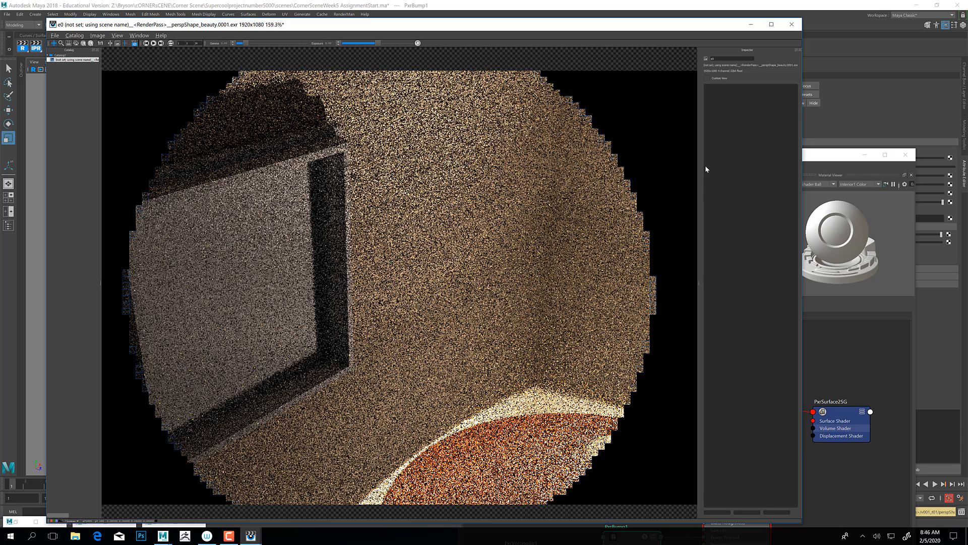
On the PxrVoronoise node, darken Color Scale to light grey, raise Color Offset to grey, and set Frequency to 4.539 and Octaves to 4.
click(846, 153)
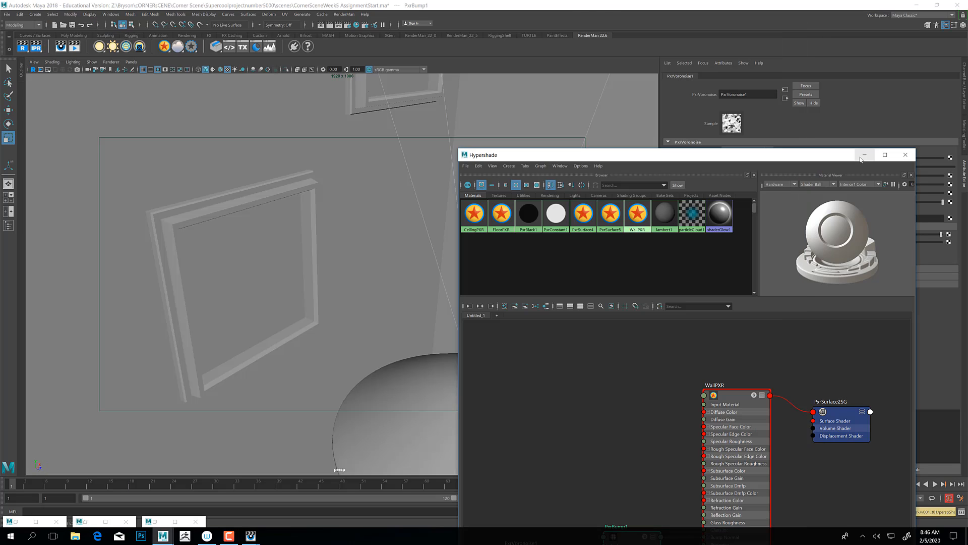
click(864, 154)
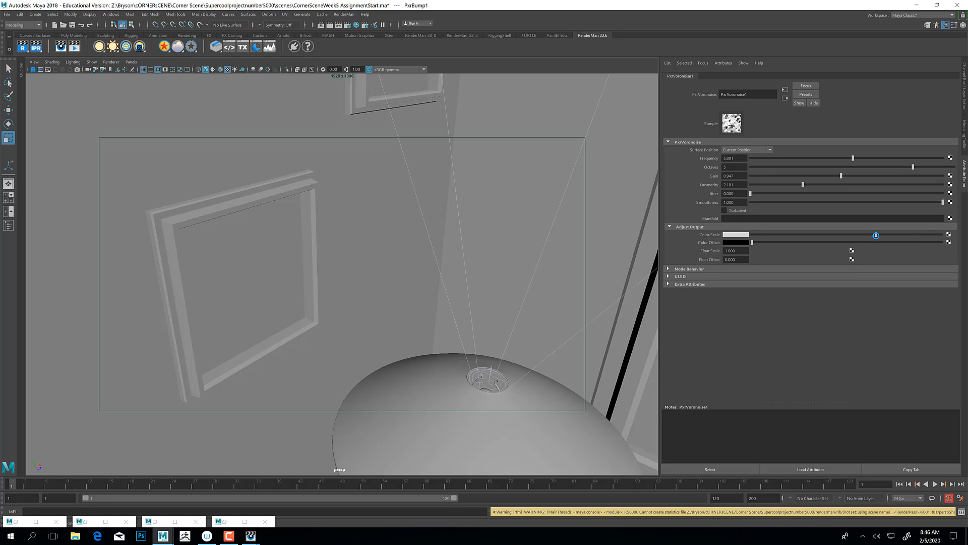
click(810, 243)
click(823, 243)
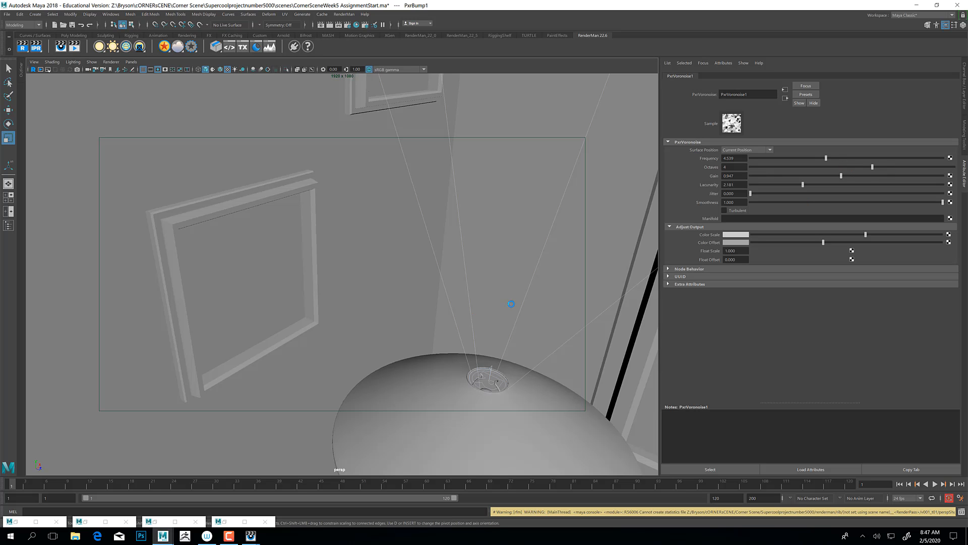
Compare the new wall render with the previous one and examine the bump texture up close above the picture frame.
mouse_move(251, 535)
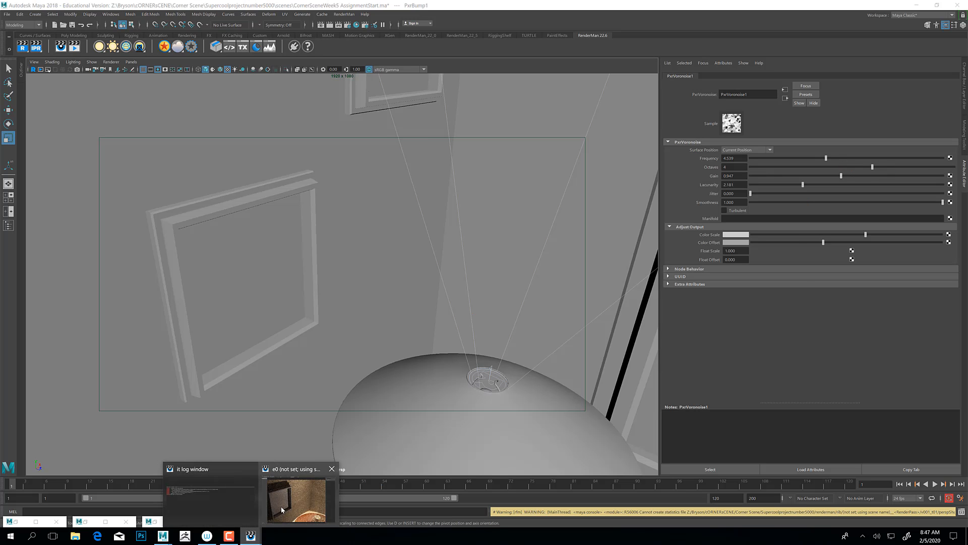
click(305, 500)
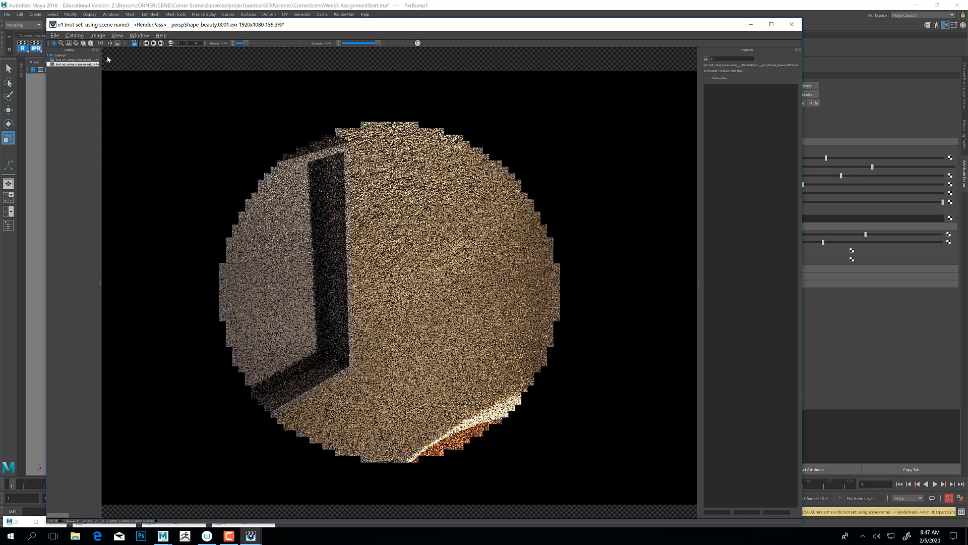
click(66, 60)
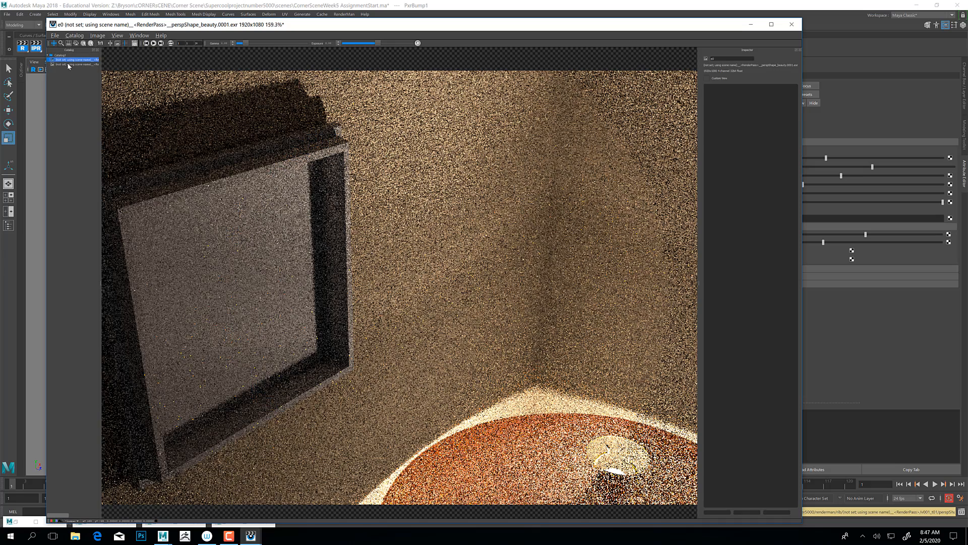
click(68, 64)
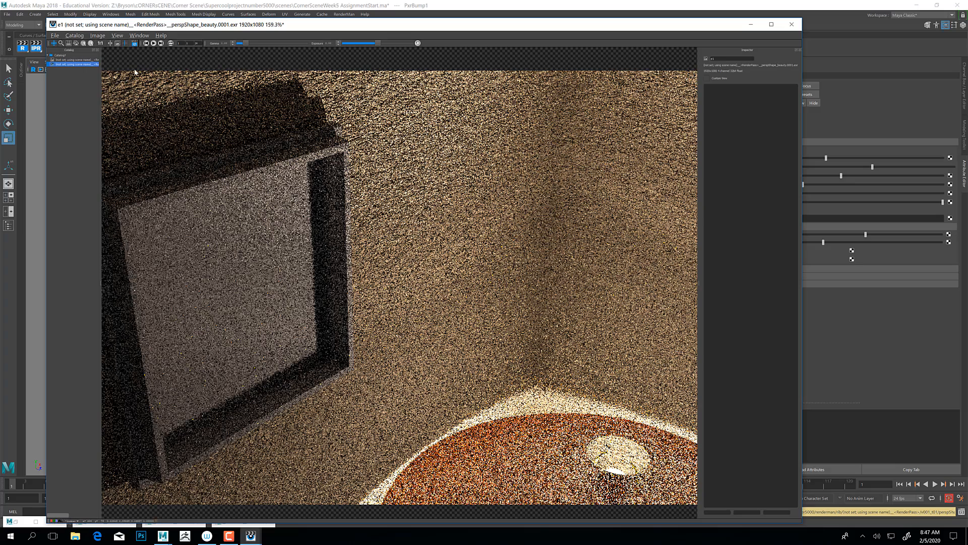
drag(216, 156, 705, 348)
scroll(348, 229, up, 5)
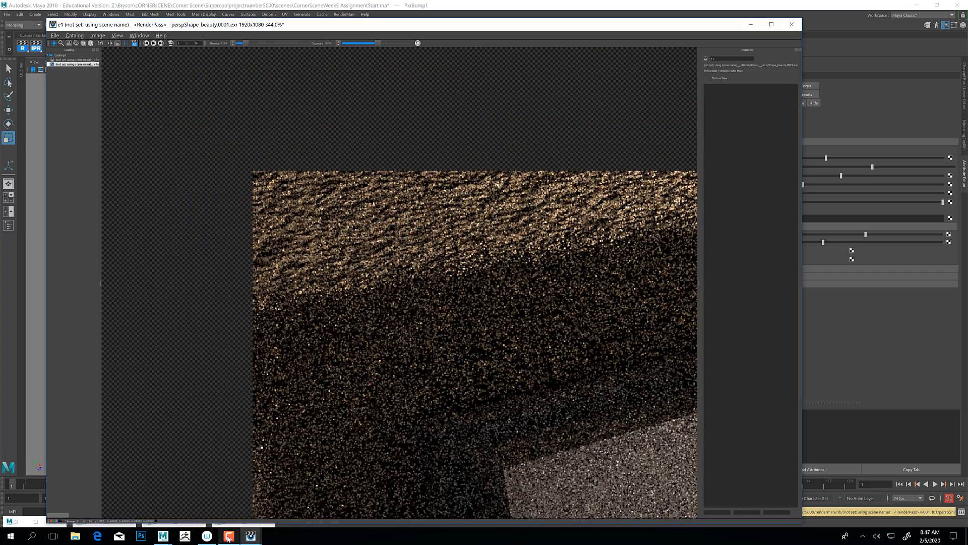
mouse_move(228, 538)
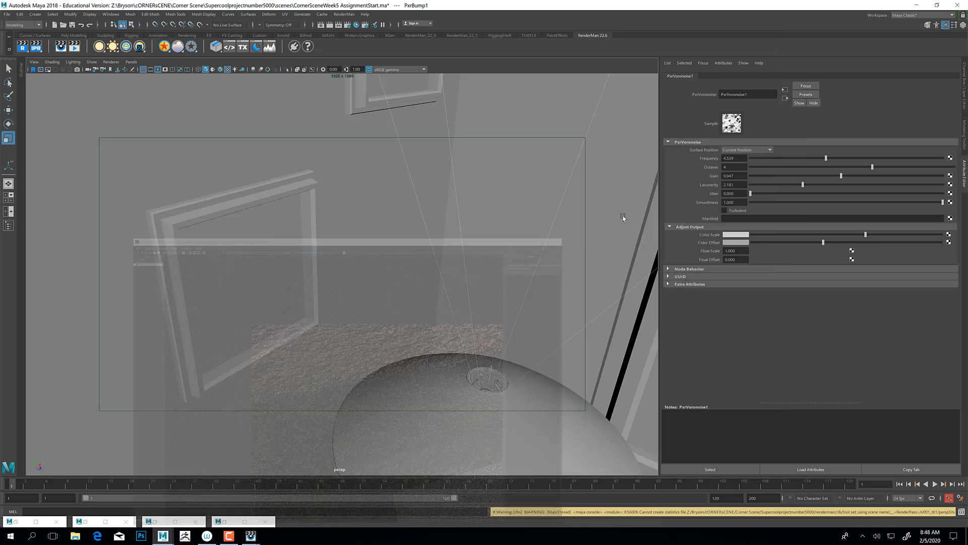
click(750, 24)
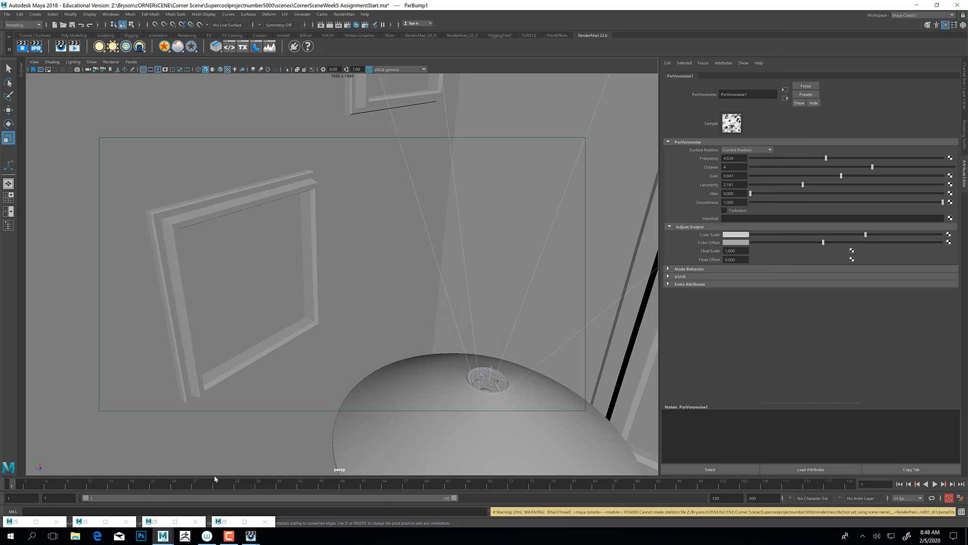
Bring Hypershade back beside the attributes and set the WallPXR network's PxrBump Scale to 0.05.
click(242, 522)
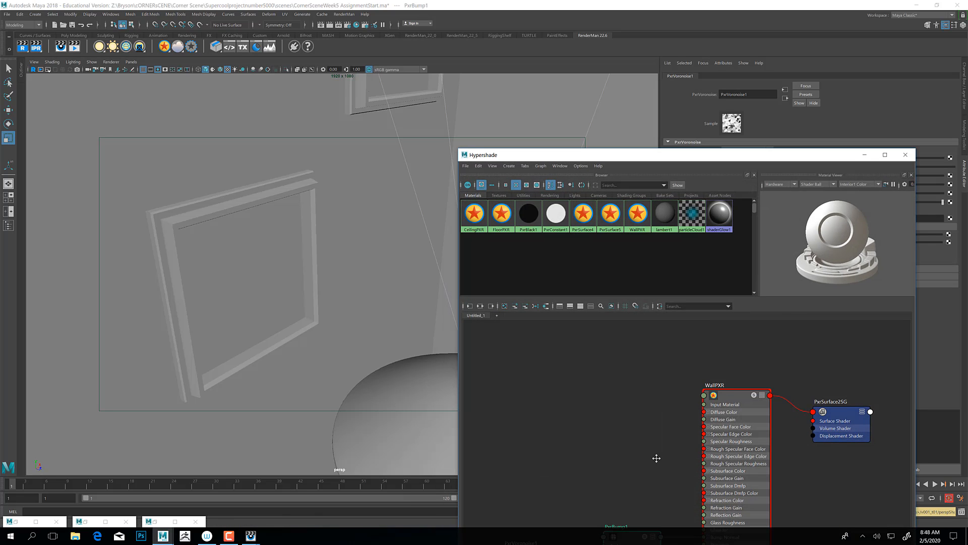
alt+middle_drag(654, 456, 648, 340)
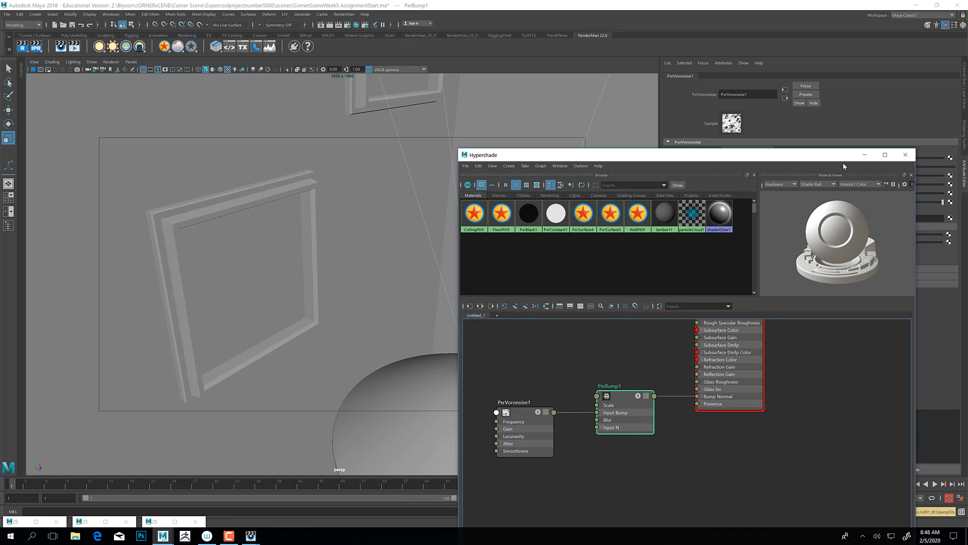
drag(836, 156, 480, 156)
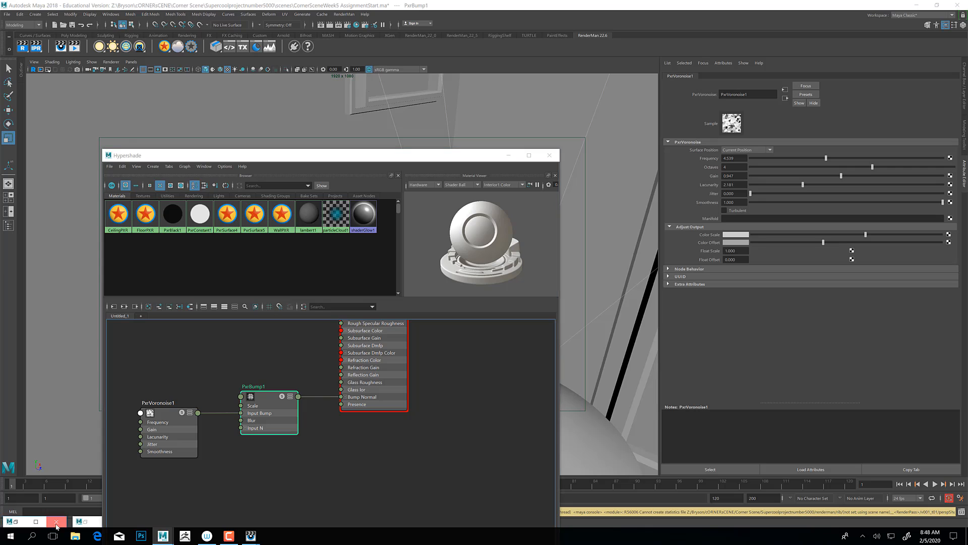
click(287, 360)
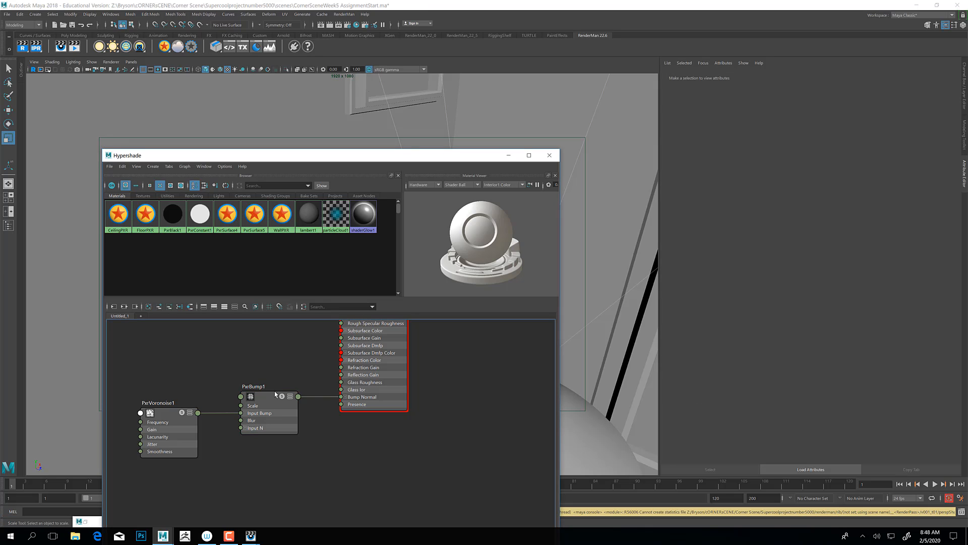
click(260, 395)
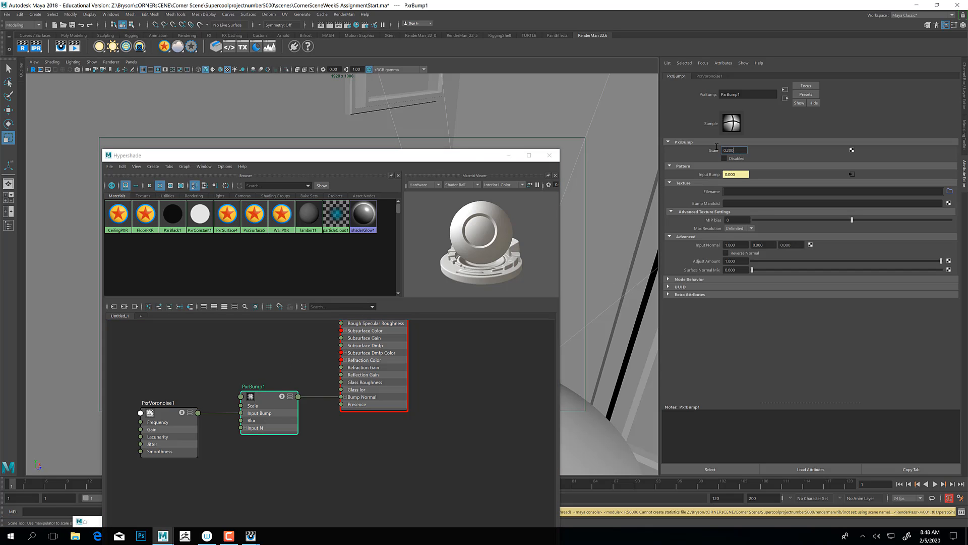
click(732, 150)
Compare the latest preview render's wall bump with the previous render at the same close-up view.
mouse_move(251, 535)
click(302, 496)
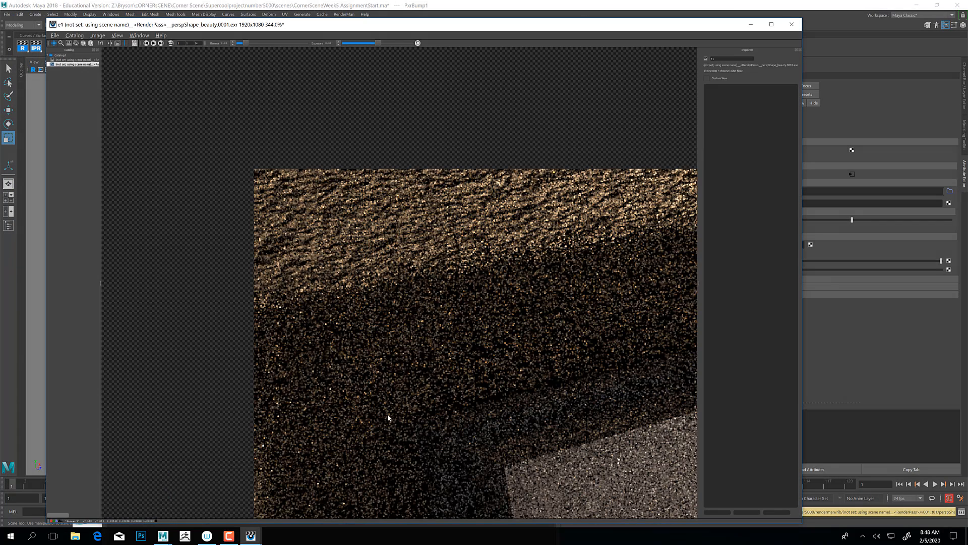
drag(516, 400, 468, 396)
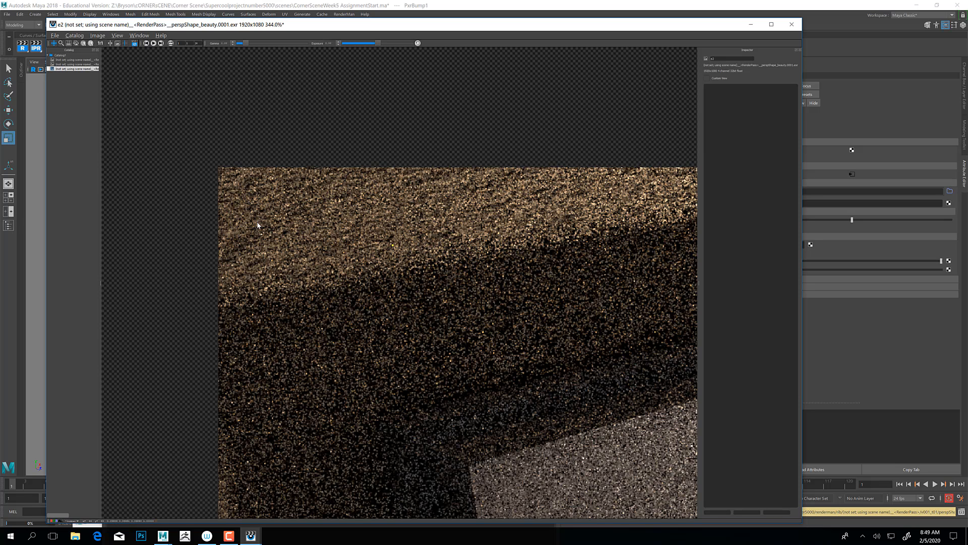
click(71, 64)
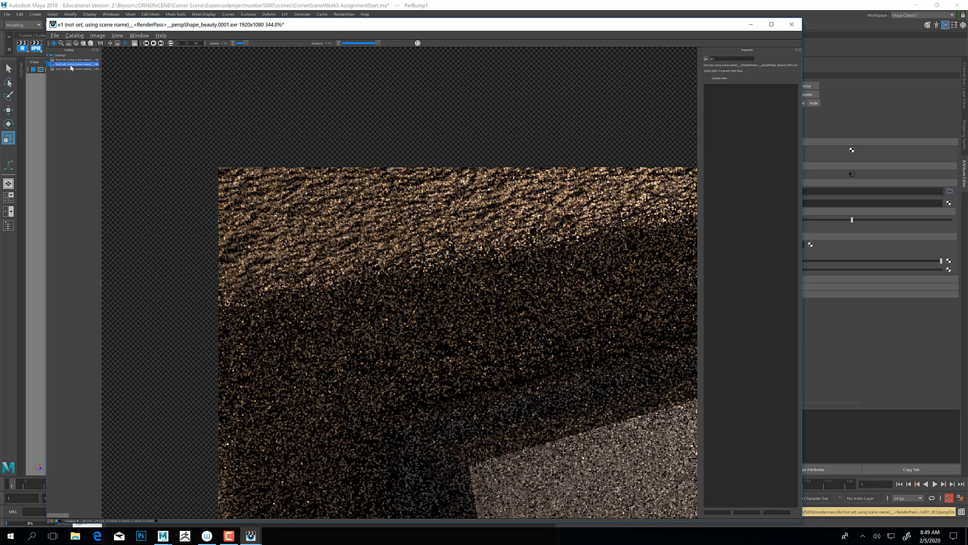
click(70, 69)
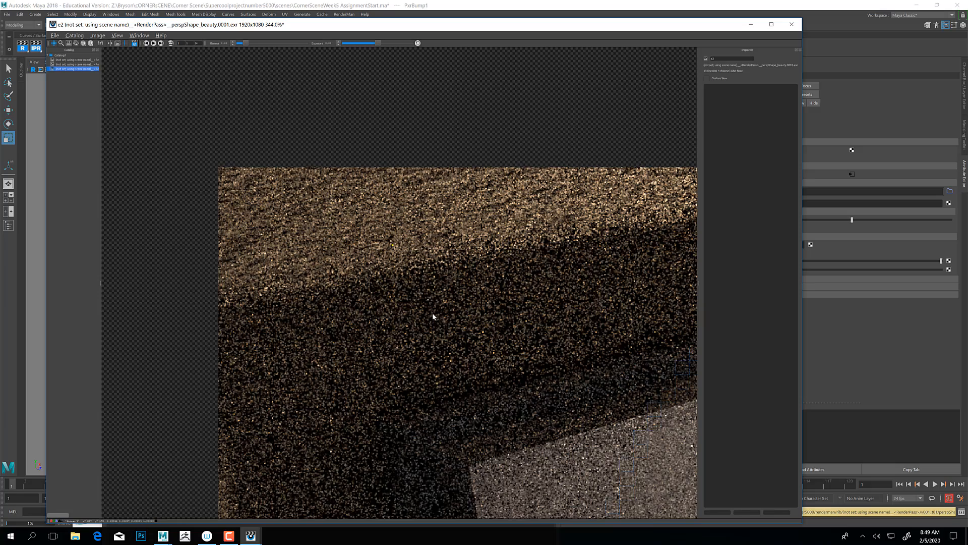
Examine the latest render's wall texture around the picture frame and along its shadow, wide and close up.
scroll(443, 330, down, 2)
drag(510, 330, 322, 337)
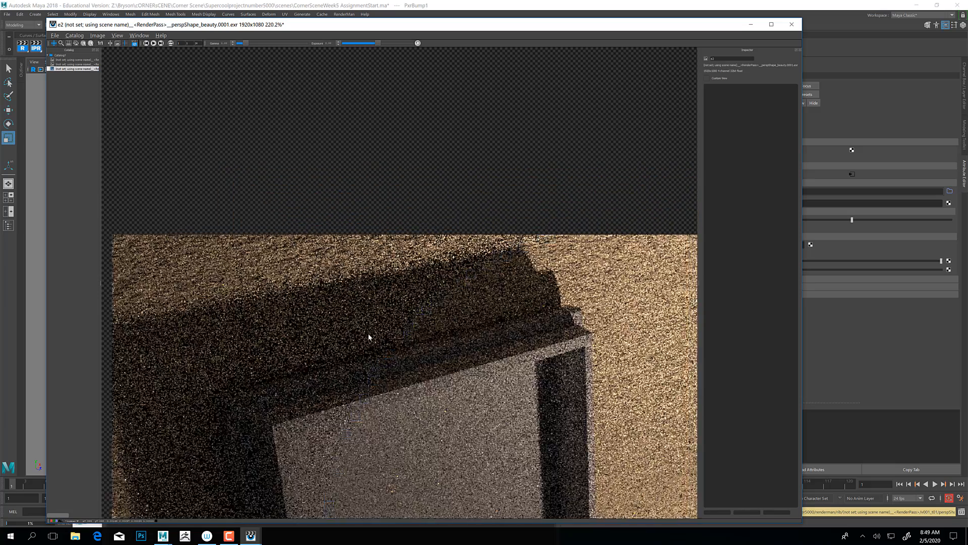
drag(480, 337, 289, 333)
scroll(288, 332, up, 2)
drag(353, 256, 613, 255)
drag(474, 278, 564, 277)
drag(279, 285, 421, 283)
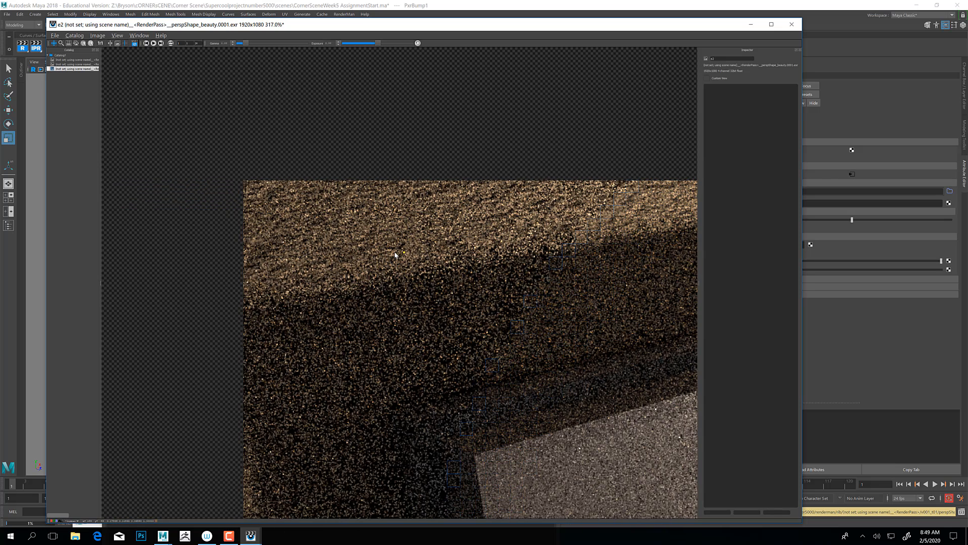
scroll(585, 217, up, 3)
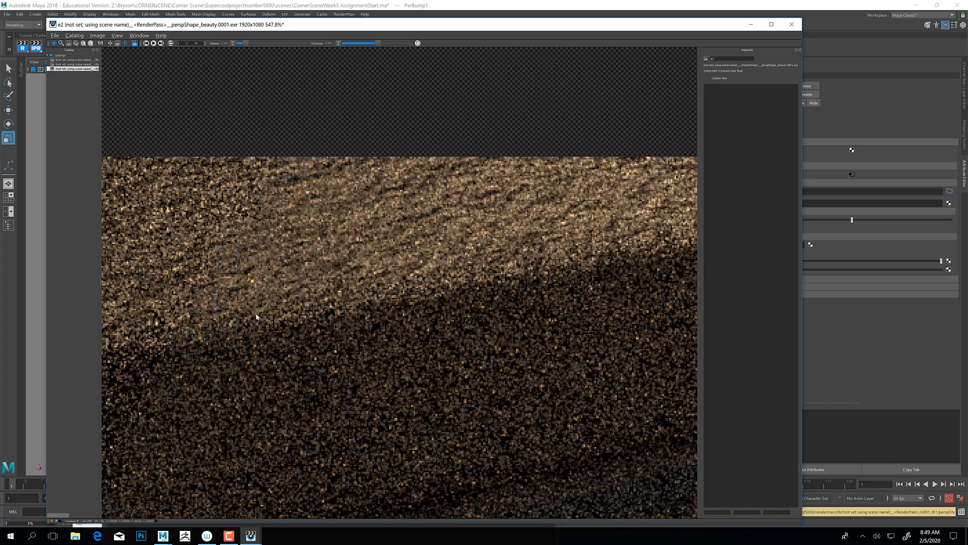
middle_drag(399, 247, 516, 283)
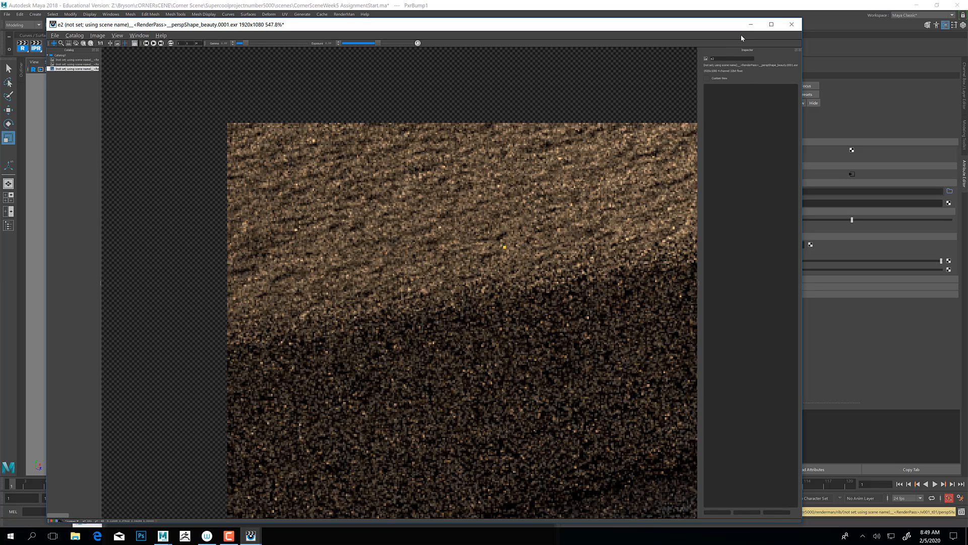
click(750, 25)
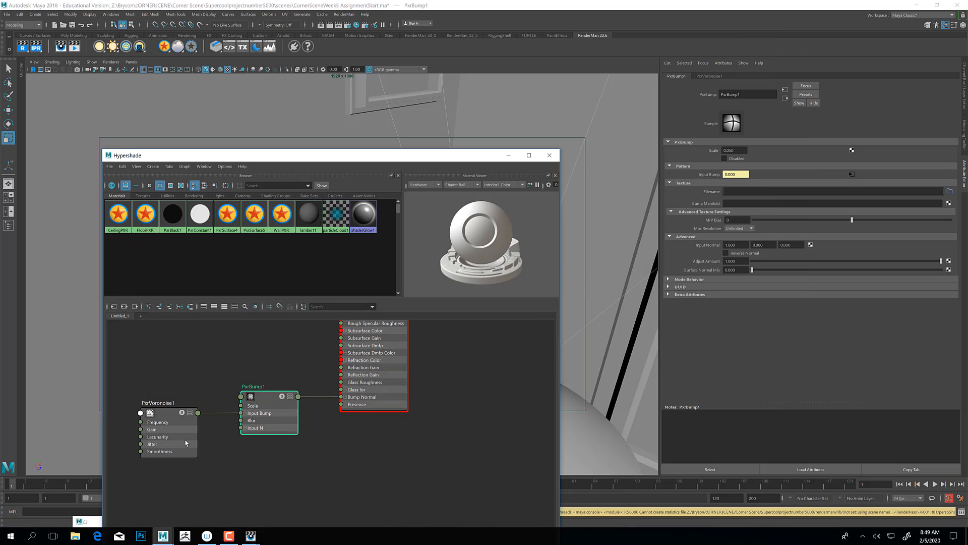
Raise the PxrVoronoise node's Frequency to 5.506 and set the PxrBump node's Scale to 0.025.
click(165, 419)
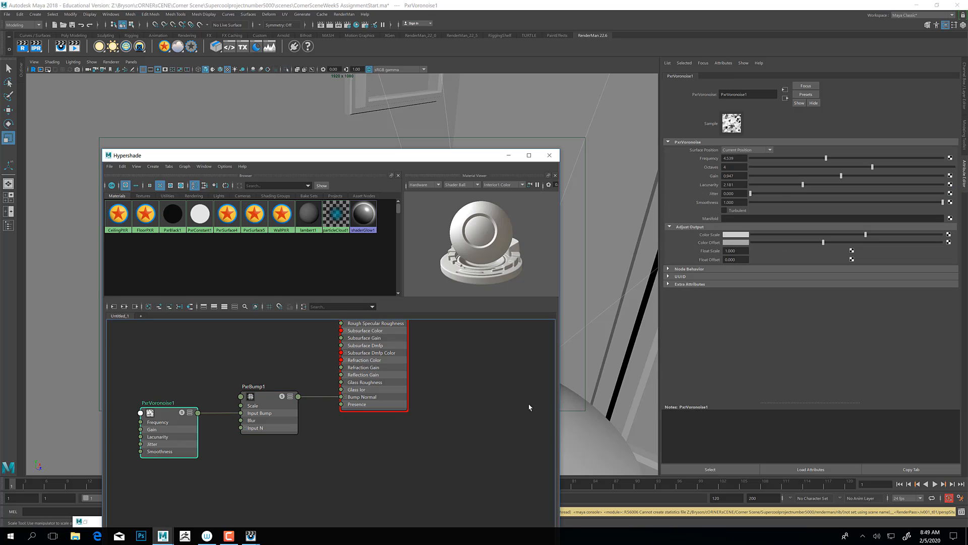
click(840, 158)
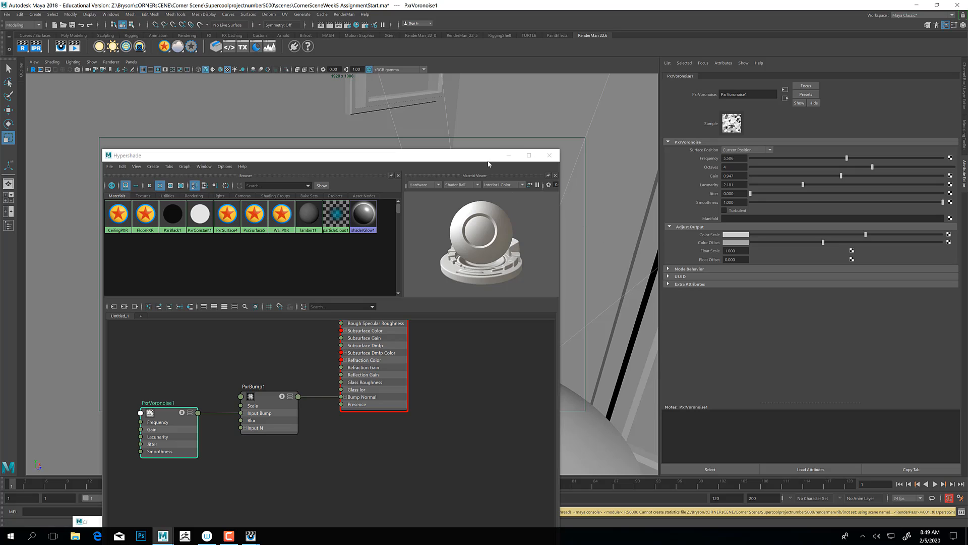
click(269, 401)
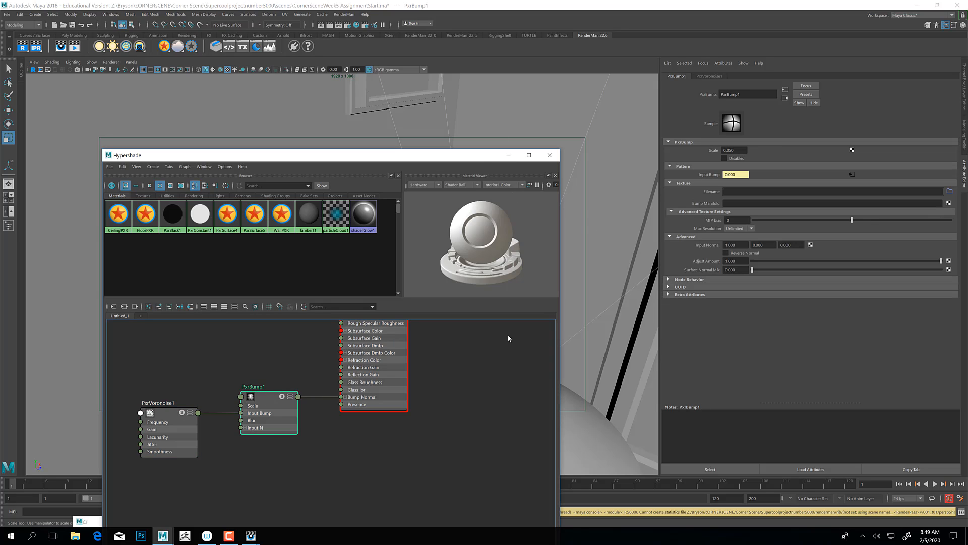
click(738, 150)
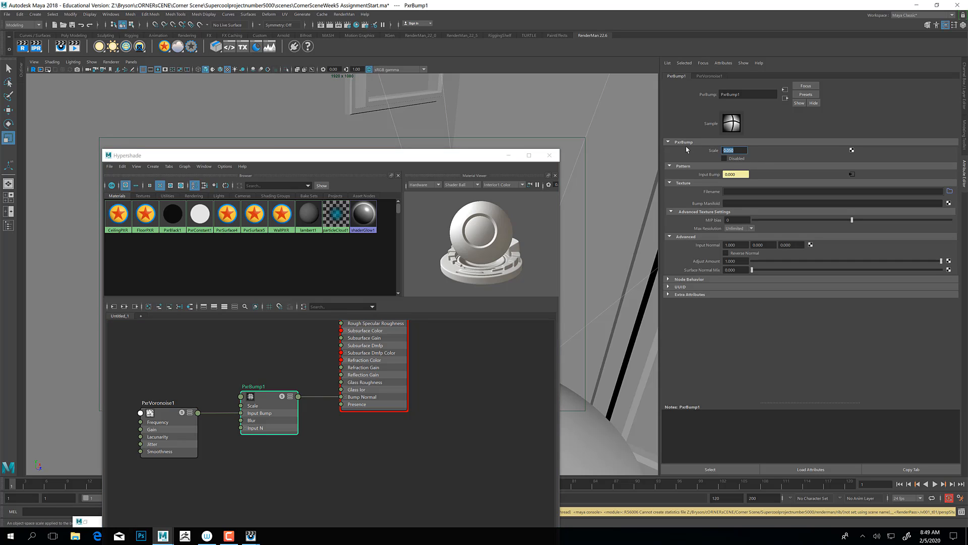
text(.02)
key(Return)
Inspect the new preview render of the wall, from the picture frame across to the room corner.
mouse_move(252, 531)
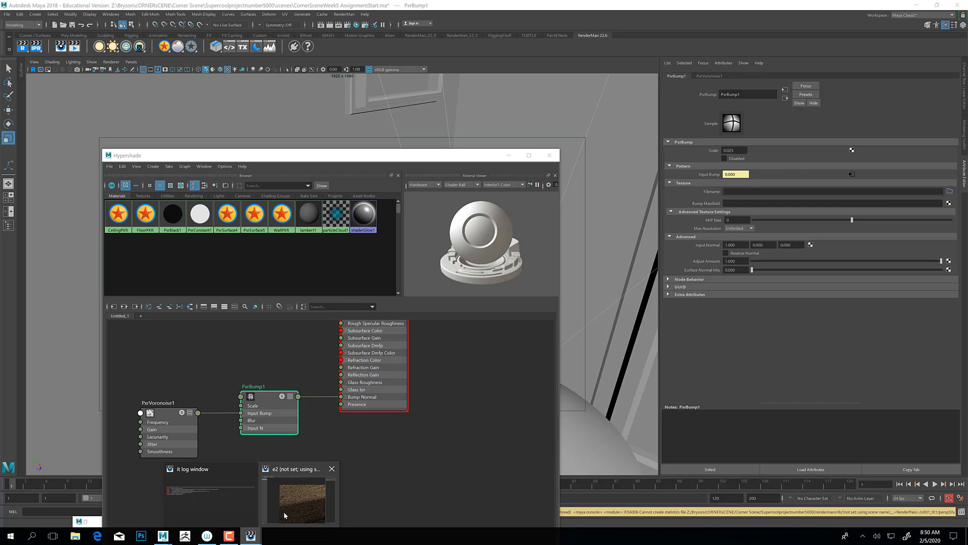
click(309, 492)
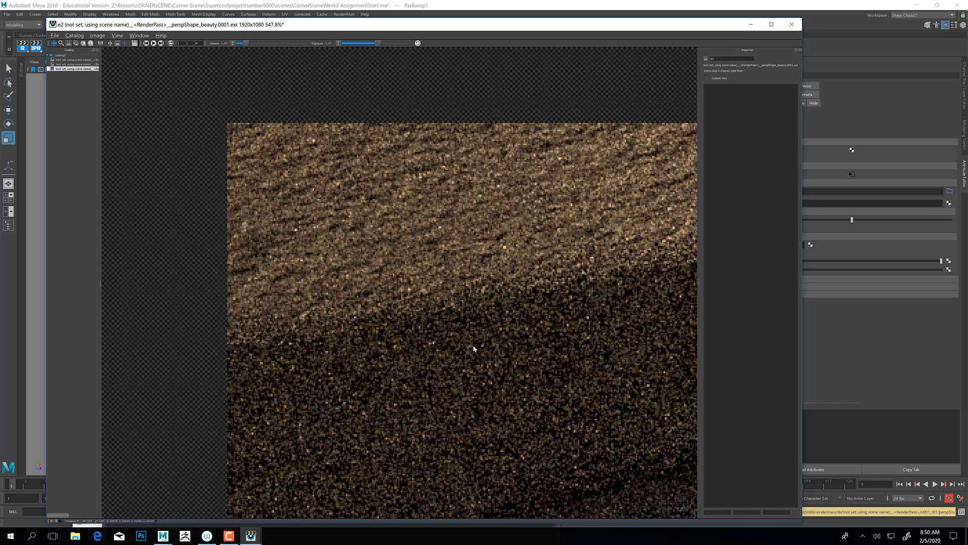
drag(542, 348, 483, 349)
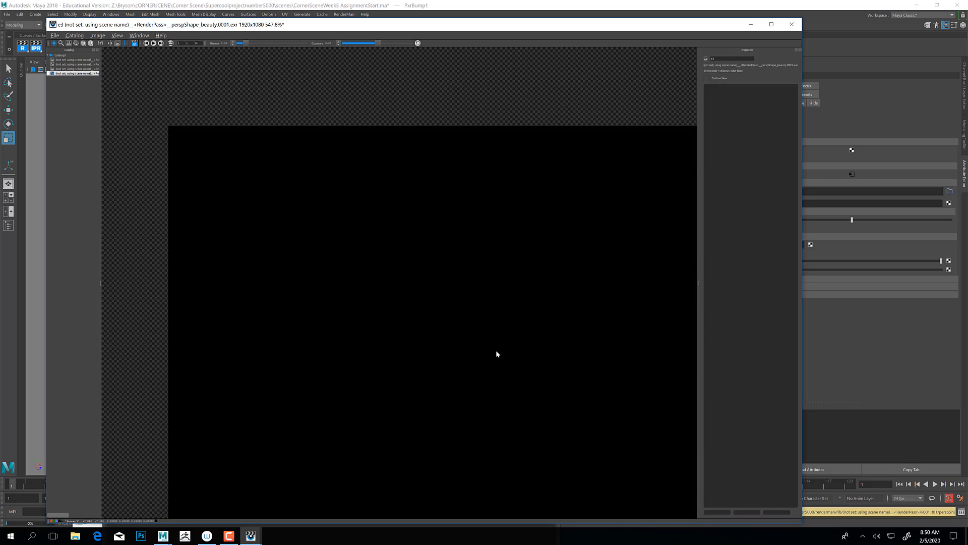
scroll(496, 354, down, 9)
drag(681, 508, 503, 335)
scroll(454, 263, up, 5)
drag(439, 263, 576, 360)
drag(422, 236, 461, 268)
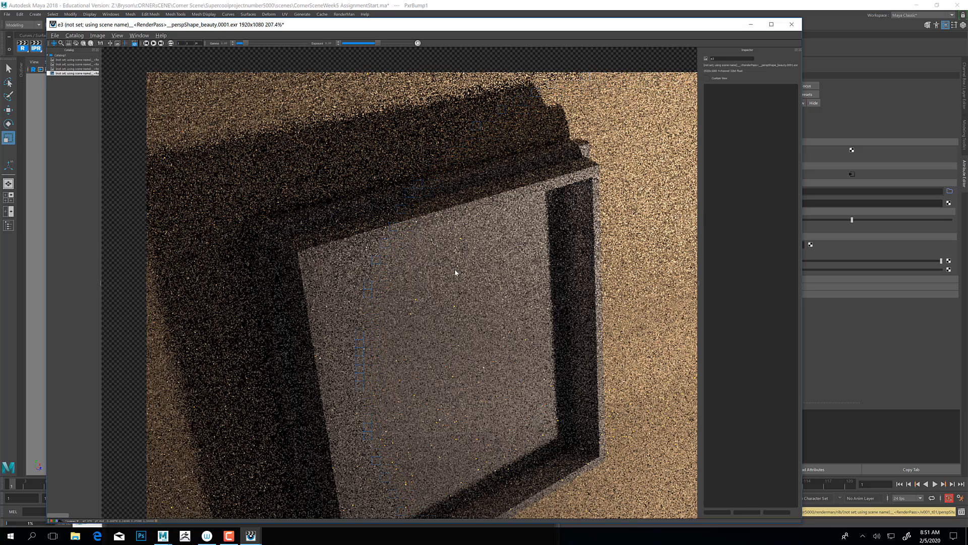
drag(584, 332, 364, 344)
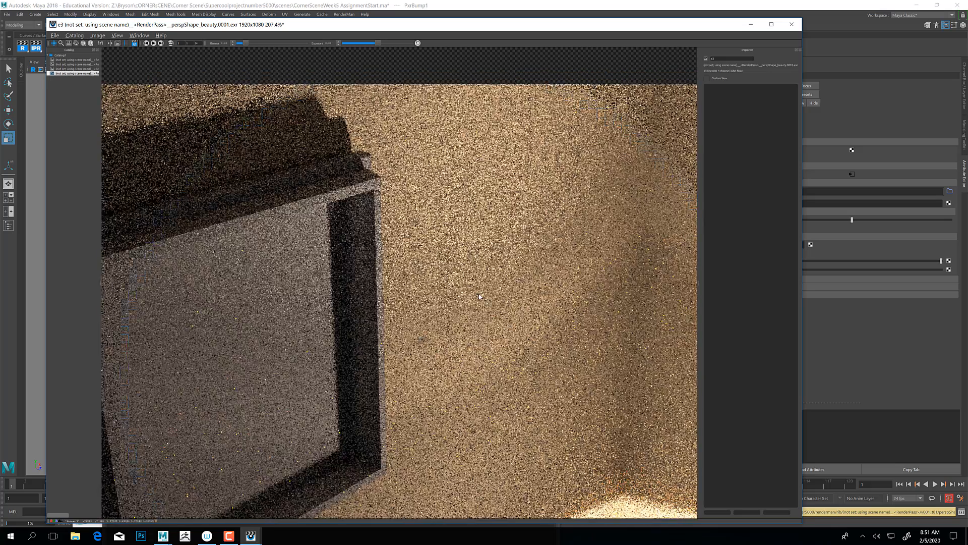
Examine the softened wall bump up close along the lit edge of the picture frame's shadow.
scroll(479, 296, up, 4)
drag(417, 224, 525, 325)
drag(431, 164, 507, 356)
mouse_move(400, 177)
mouse_down()
mouse_move(511, 294)
mouse_move(598, 286)
mouse_up()
drag(211, 256, 514, 249)
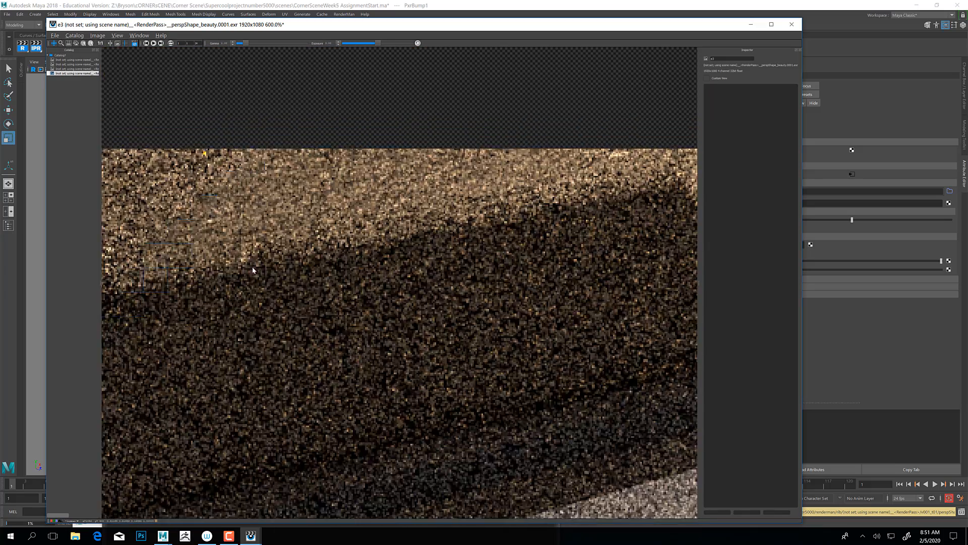
drag(252, 267, 506, 245)
drag(203, 265, 430, 258)
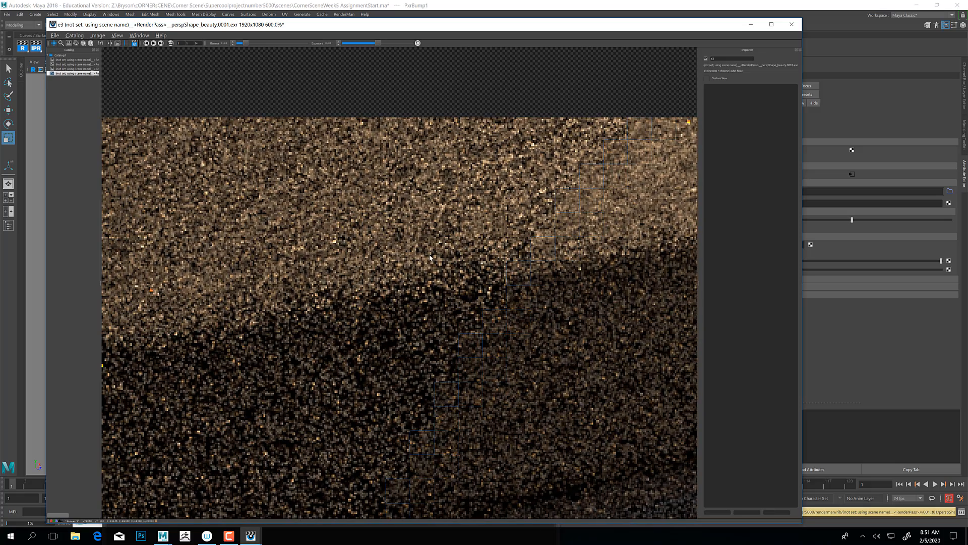
drag(277, 254, 363, 189)
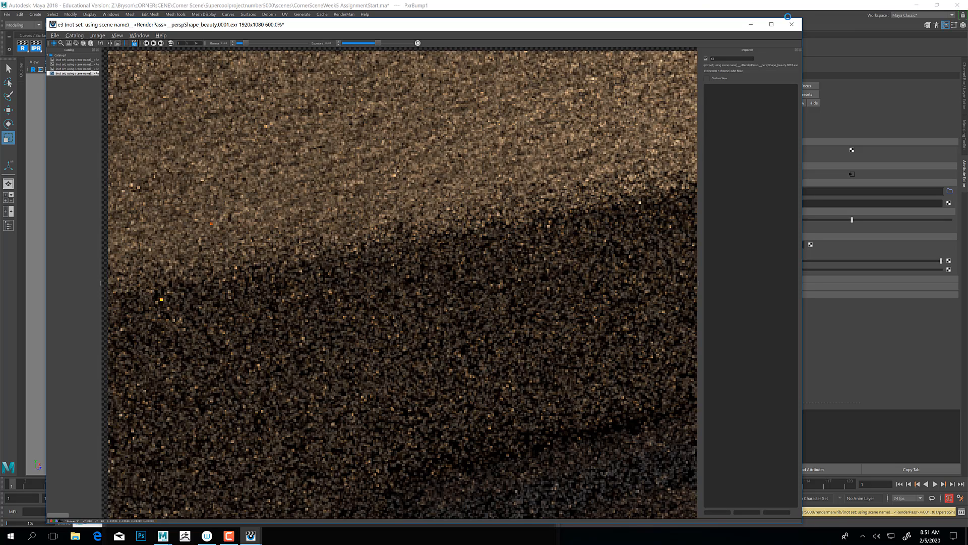
click(750, 25)
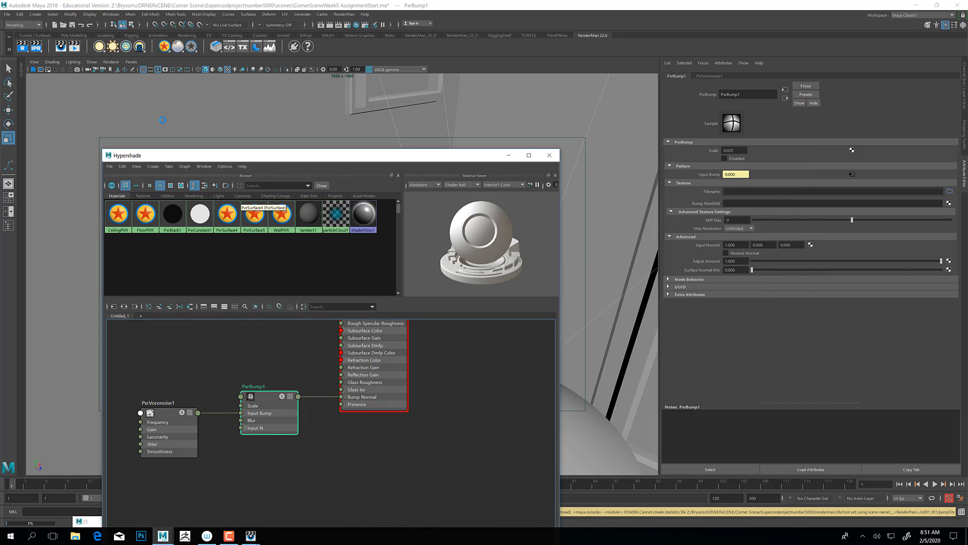
click(131, 61)
mouse_move(151, 70)
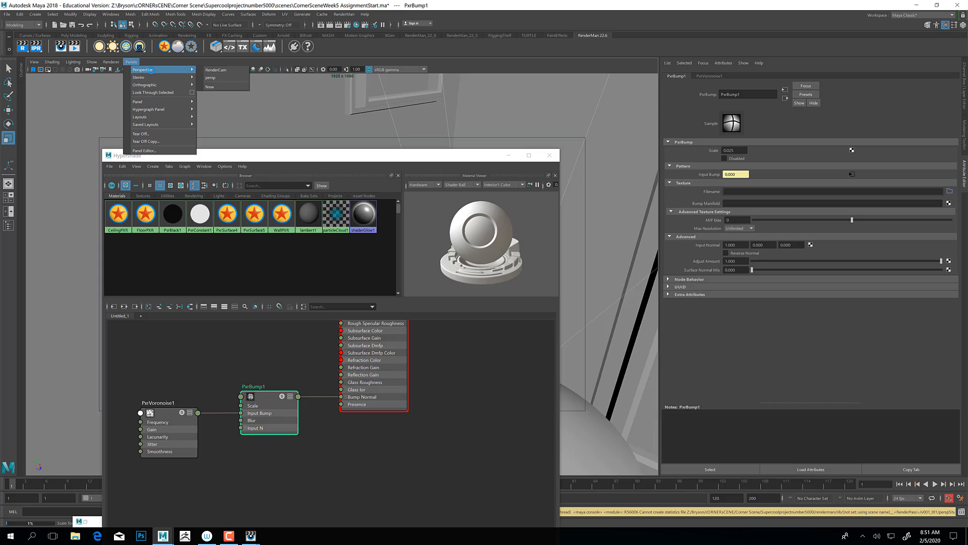
click(213, 90)
click(132, 61)
click(131, 61)
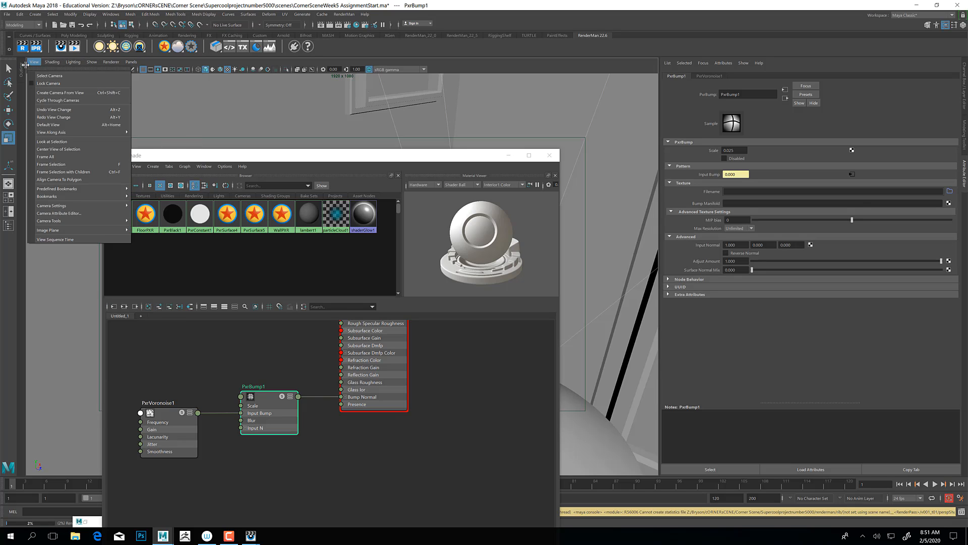
mouse_move(154, 69)
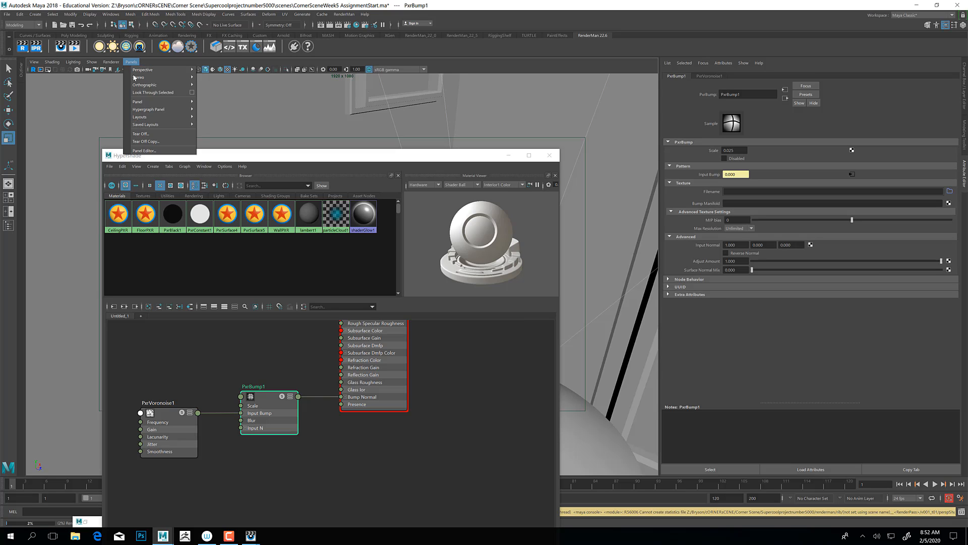
mouse_move(134, 77)
click(346, 153)
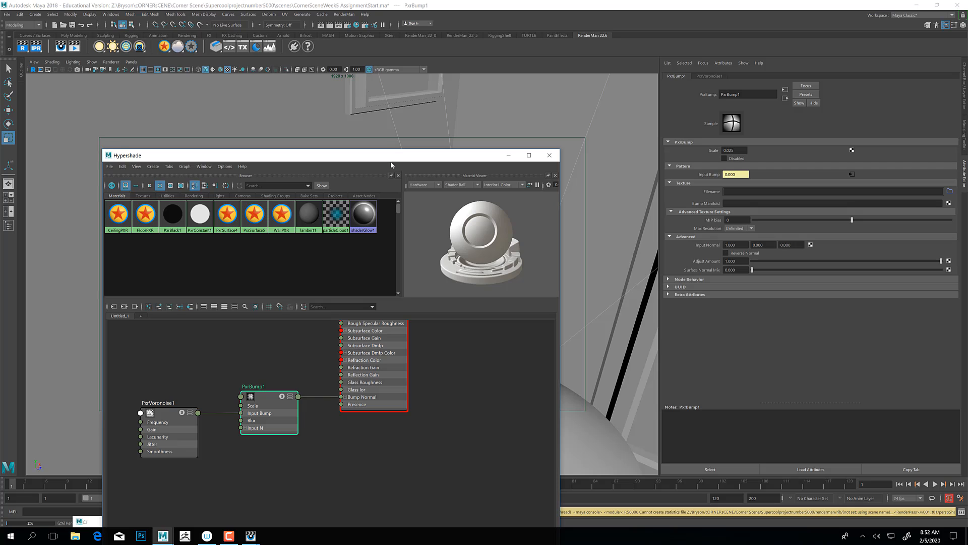
drag(389, 158, 468, 104)
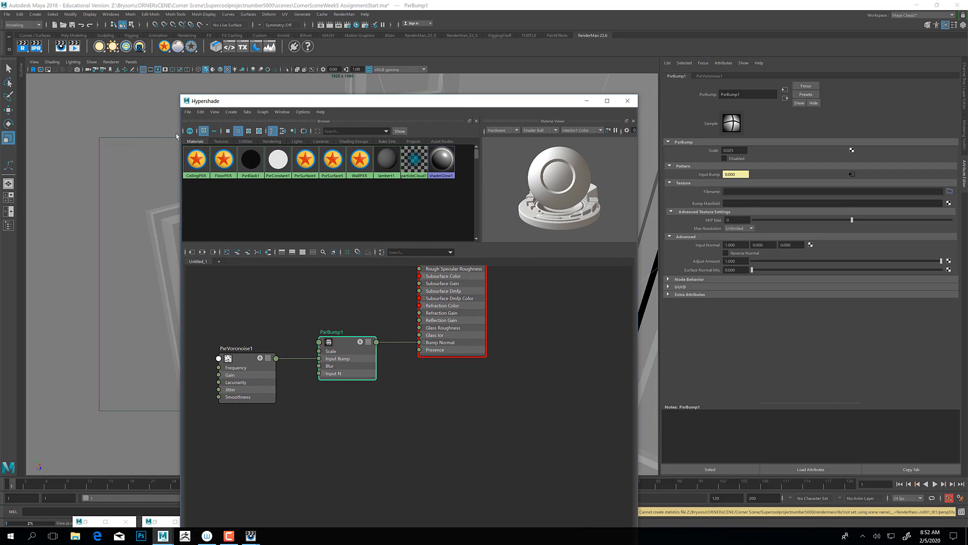
click(111, 14)
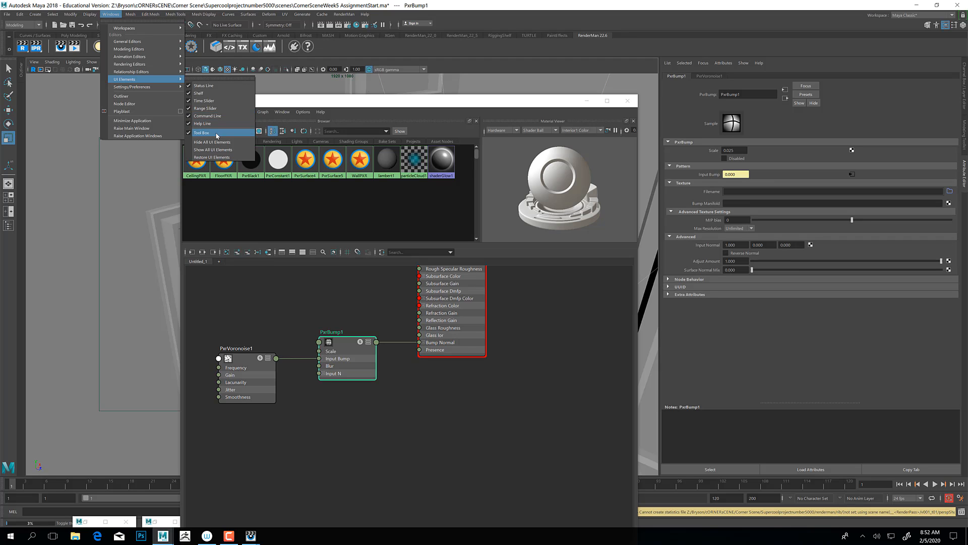
mouse_move(140, 43)
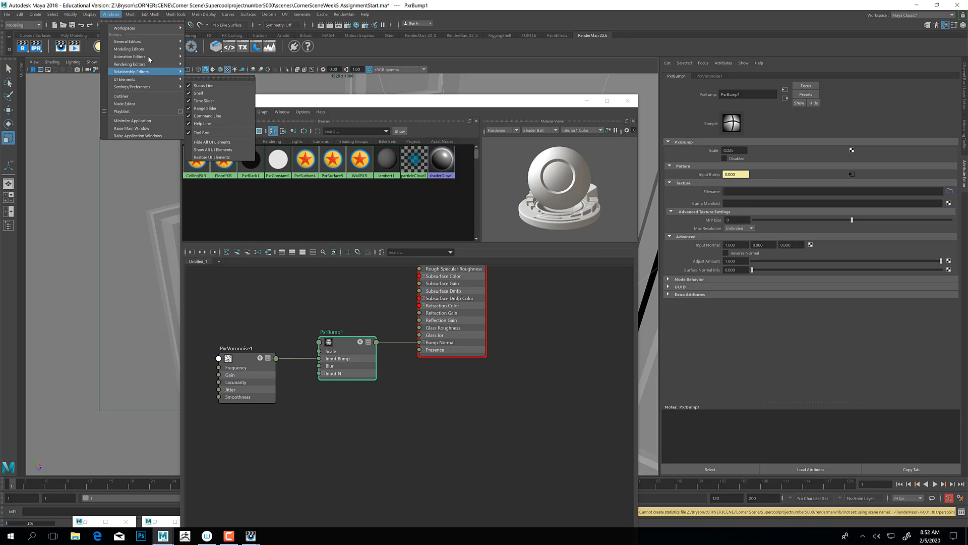
mouse_move(79, 14)
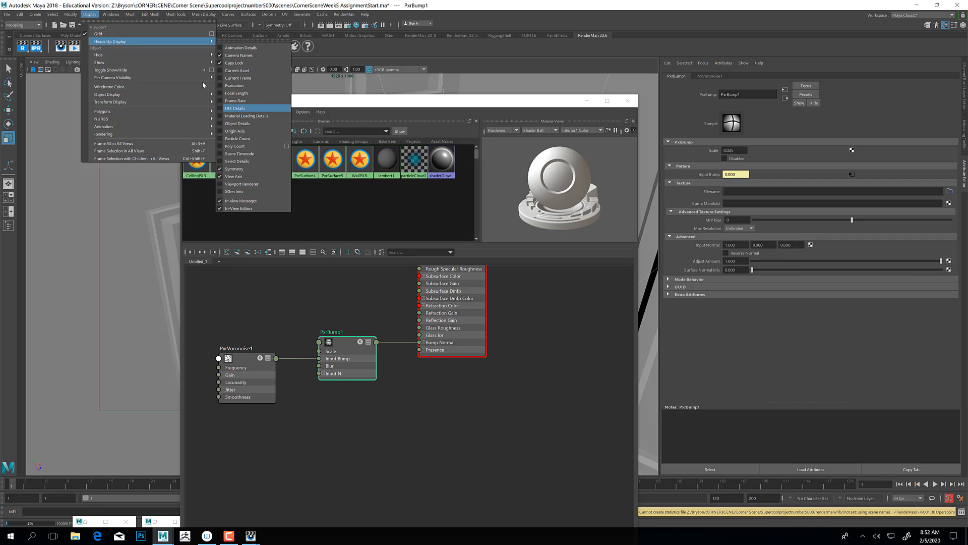
mouse_move(179, 67)
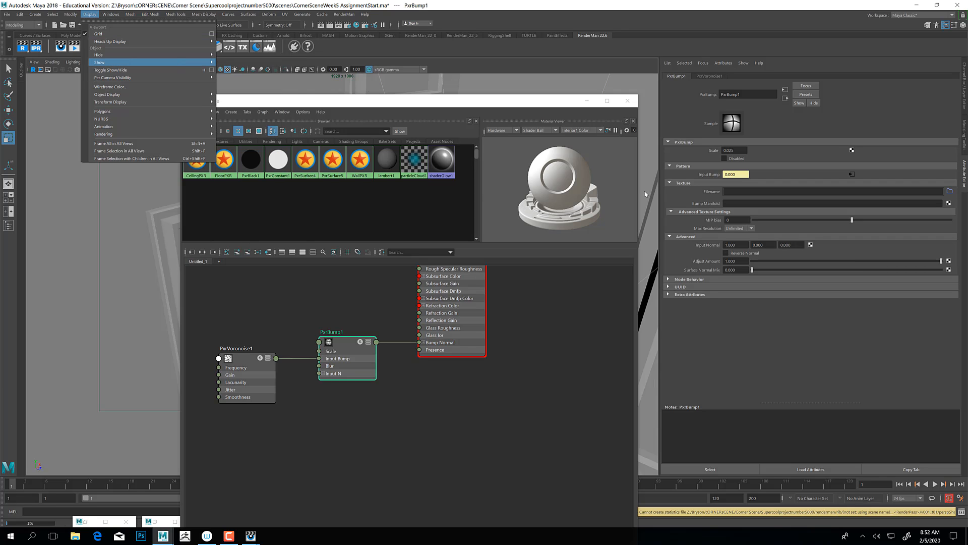
Put the Hypershade away and check the preview render's wall bump, from close up at the frame's shadow to the whole room corner.
click(586, 105)
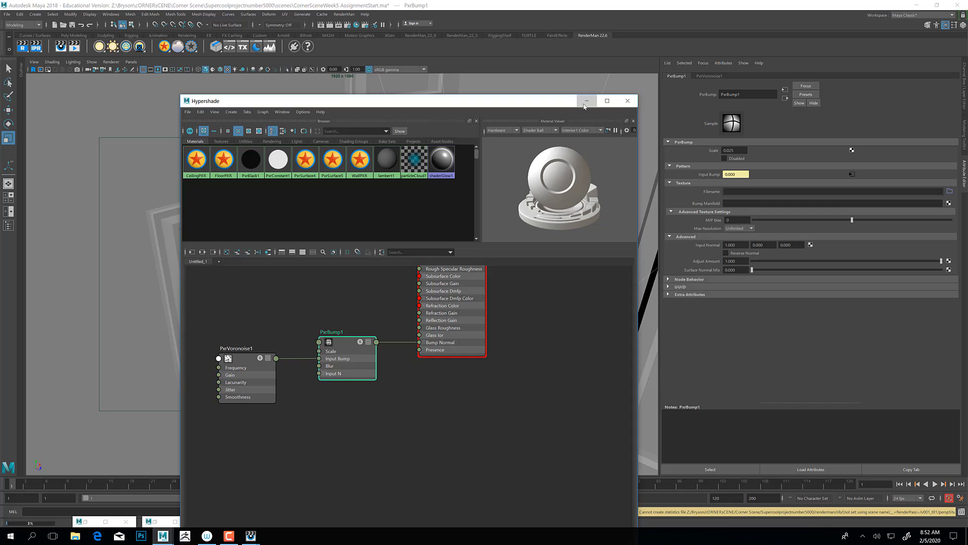
click(586, 101)
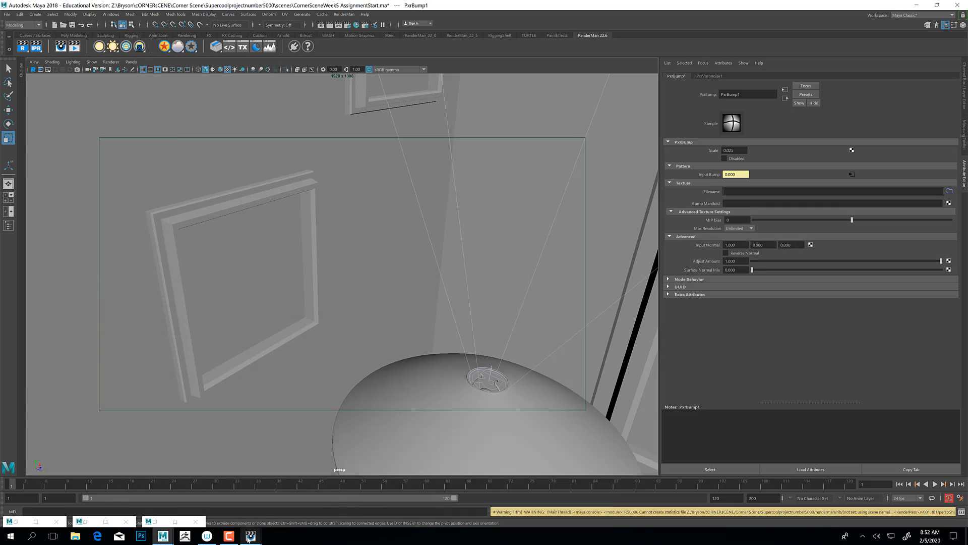
click(308, 504)
scroll(358, 364, down, 5)
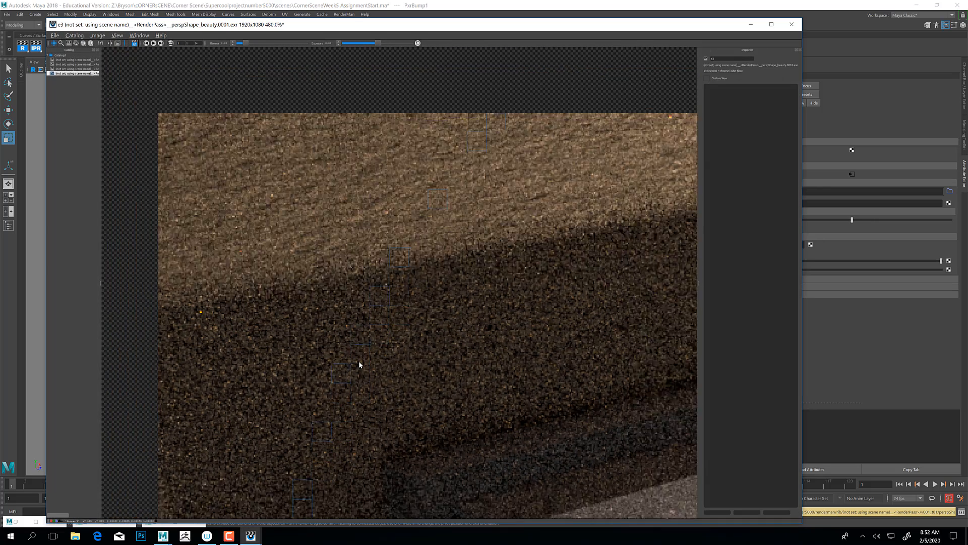
scroll(289, 241, up, 2)
scroll(289, 243, up, 3)
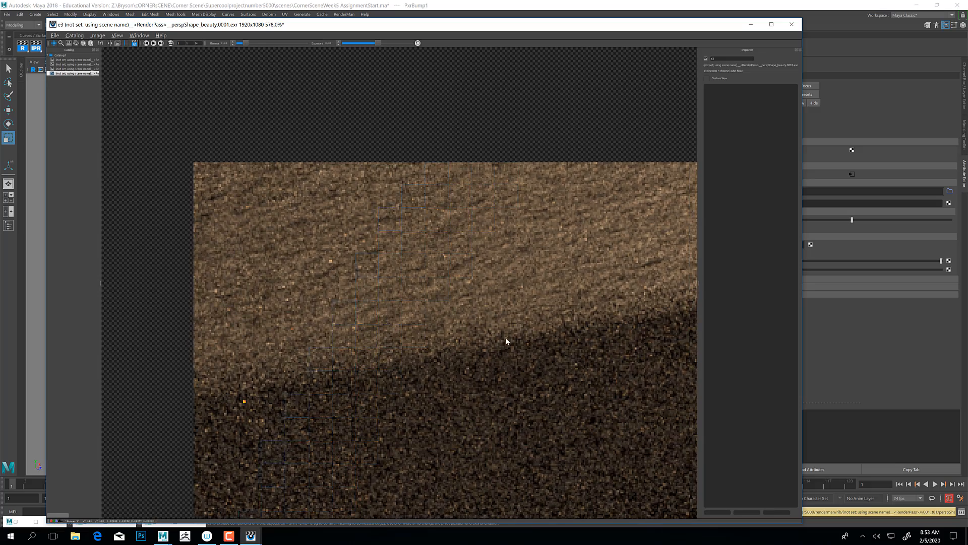
scroll(506, 341, down, 7)
drag(624, 396, 422, 264)
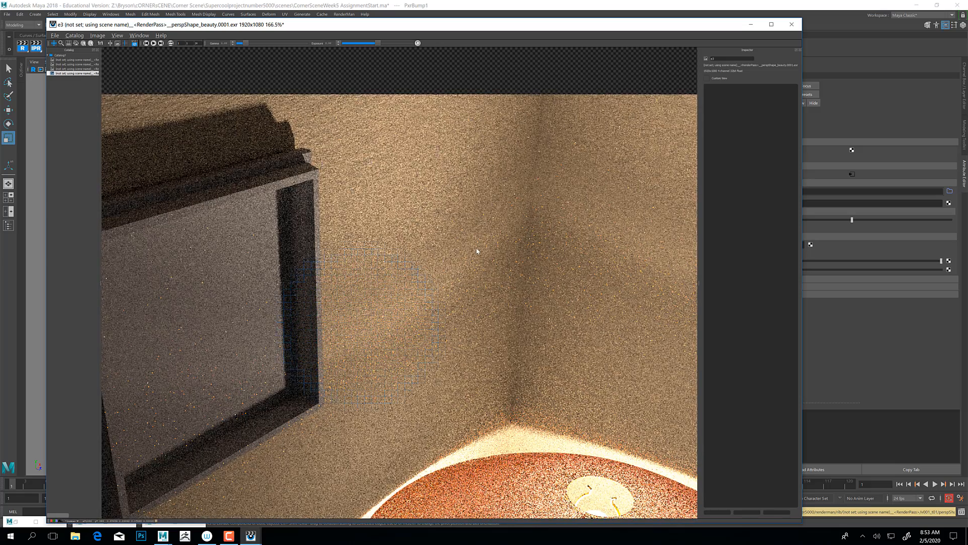
drag(395, 363, 310, 298)
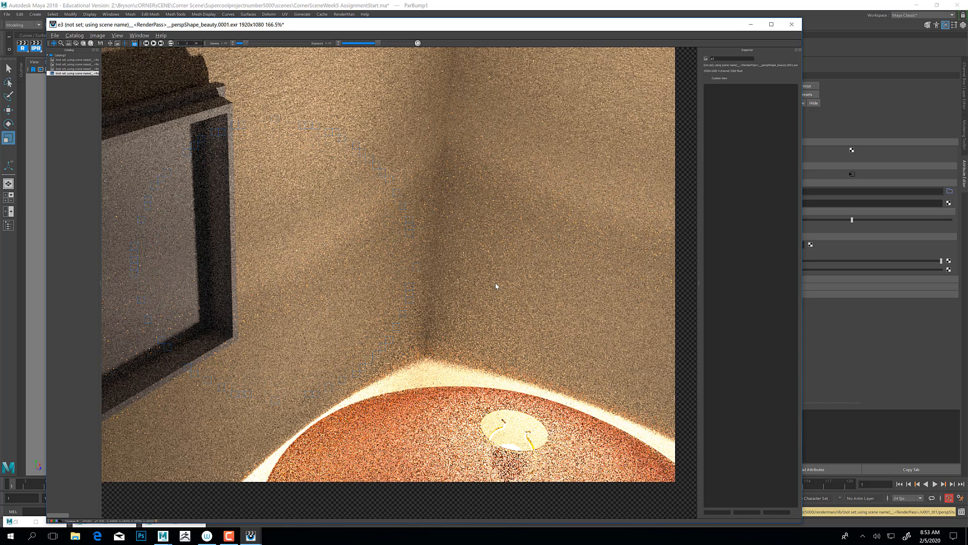
click(749, 25)
Select the pedestal side table that holds the teddy bear, the lamp and the globe.
scroll(387, 361, down, 5)
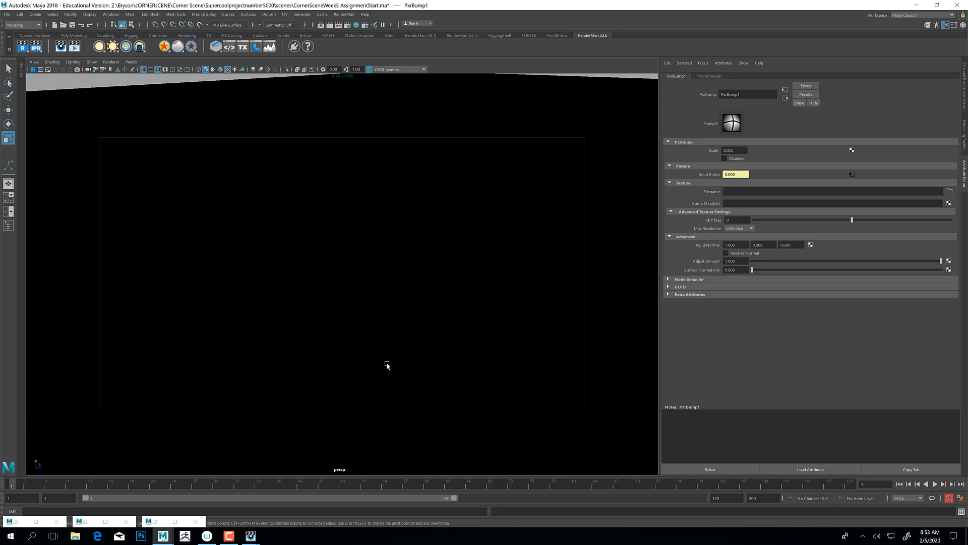
alt+drag(413, 363, 415, 304)
scroll(429, 342, up, 5)
scroll(404, 354, up, 3)
scroll(390, 296, down, 3)
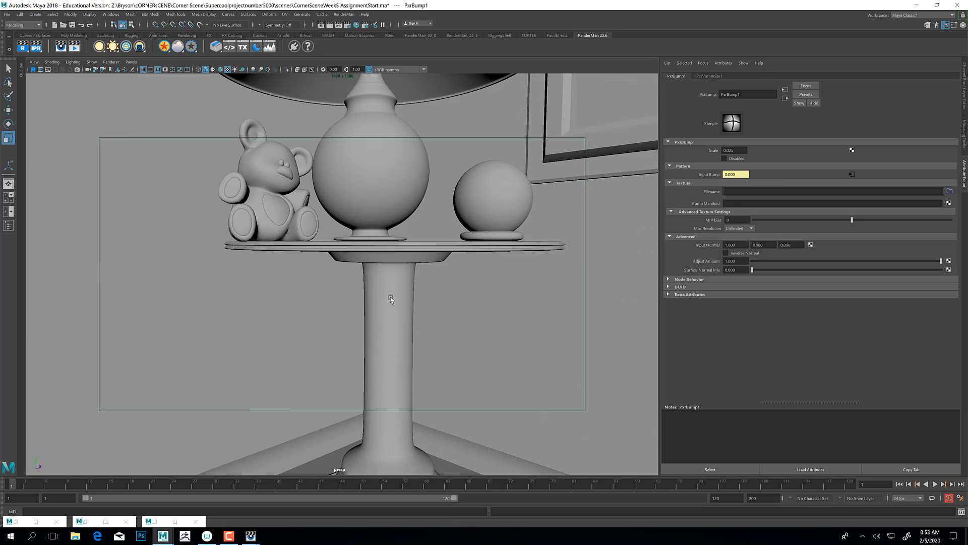
scroll(390, 297, up, 3)
click(385, 344)
alt+drag(337, 363, 374, 355)
alt+middle_drag(424, 387, 381, 343)
scroll(370, 346, up, 4)
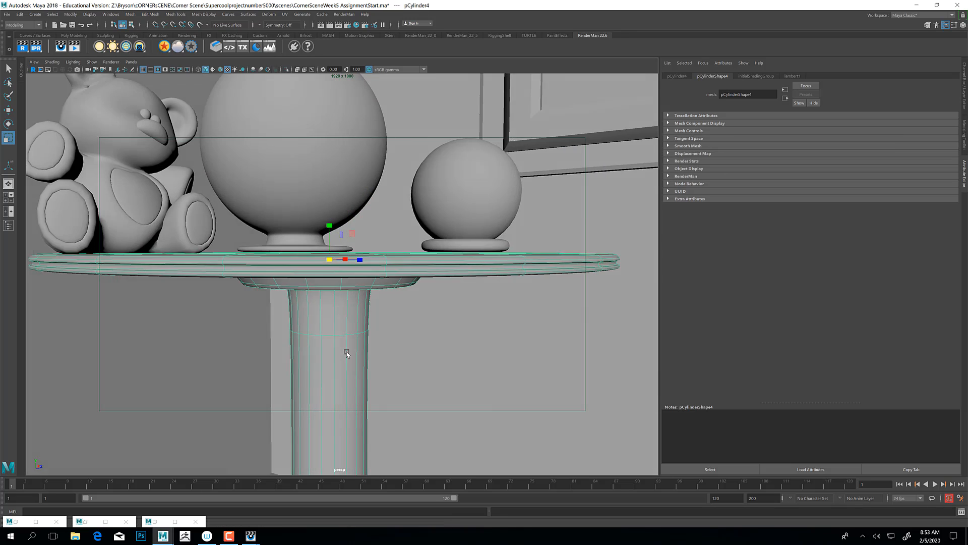
alt+drag(346, 352, 362, 323)
In face mode, select the ring of faces around the tabletop's upper surface and grow the selection to cover the whole top.
right_drag(304, 231, 305, 253)
alt+drag(385, 249, 356, 259)
click(296, 310)
shift+double_click(394, 308)
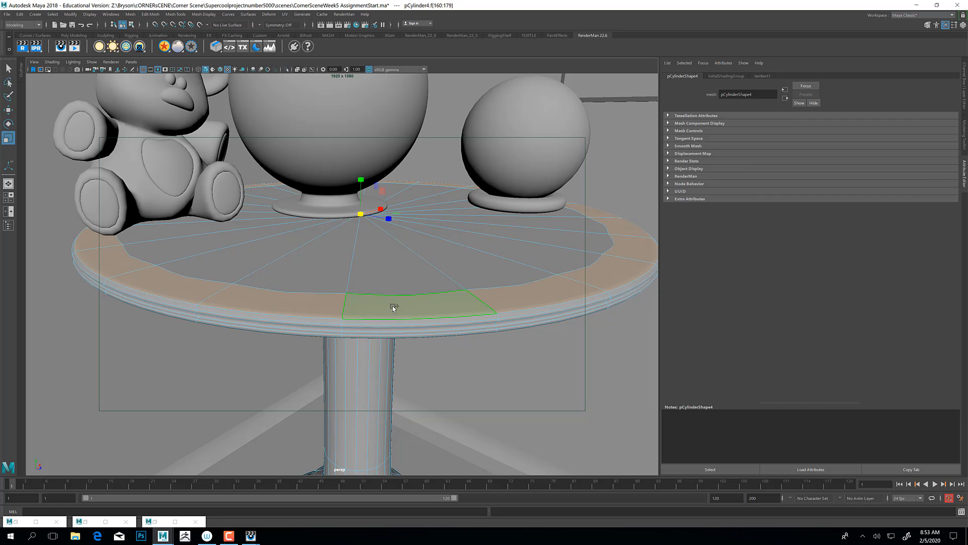
alt+drag(426, 298, 393, 304)
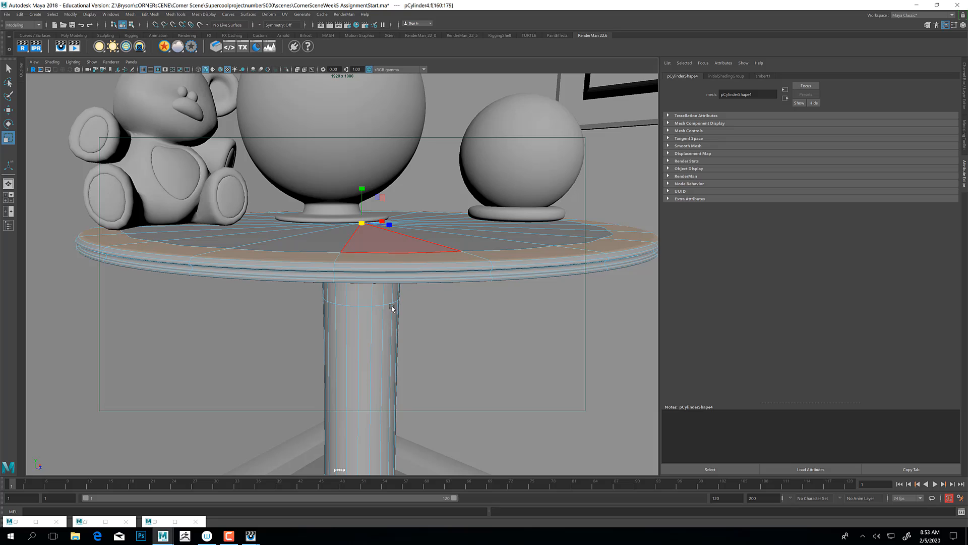
shift+right_click(380, 264)
ctrl+right_drag(380, 264, 443, 241)
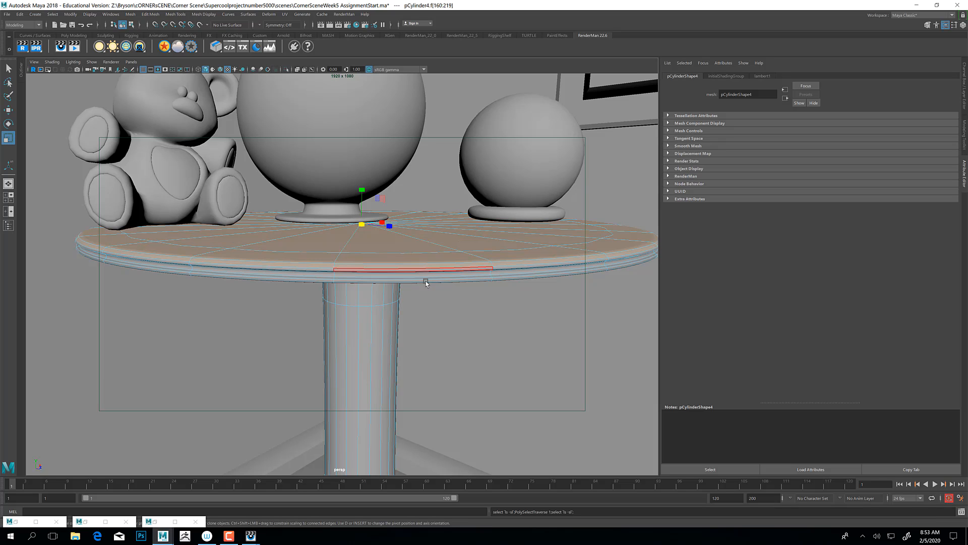
Grow the face selection over the tabletop's rim and underside to the collar where the column begins.
alt+drag(425, 281, 387, 274)
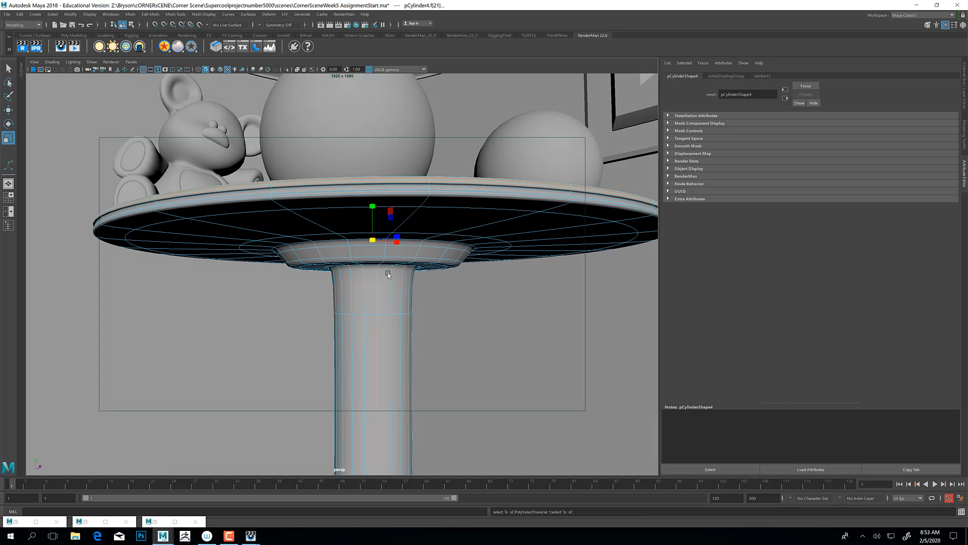
click(388, 273)
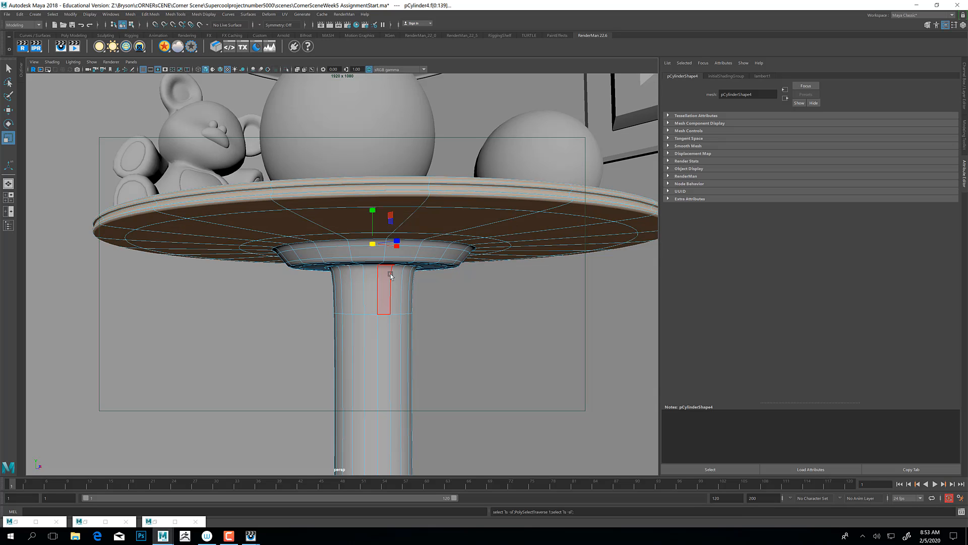
alt+drag(546, 263, 412, 297)
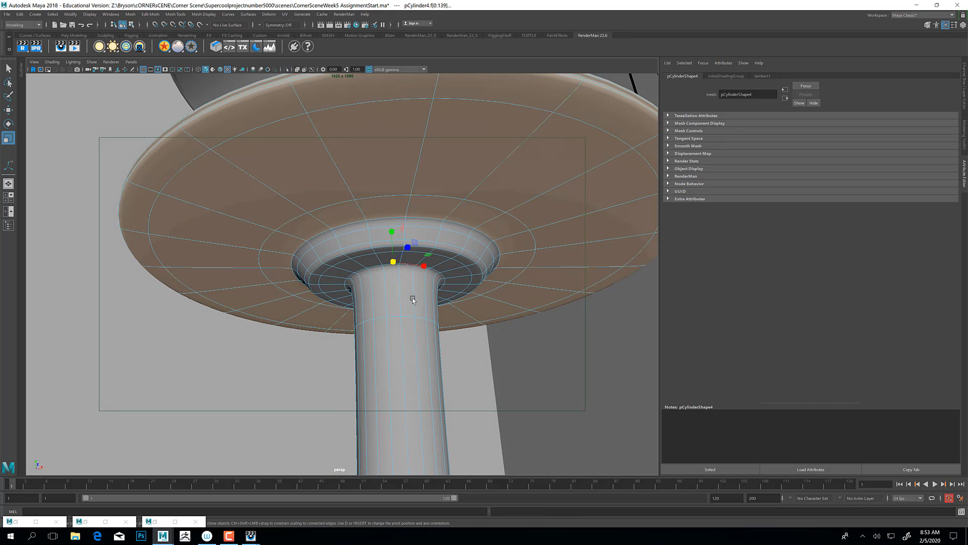
key(shift+period)
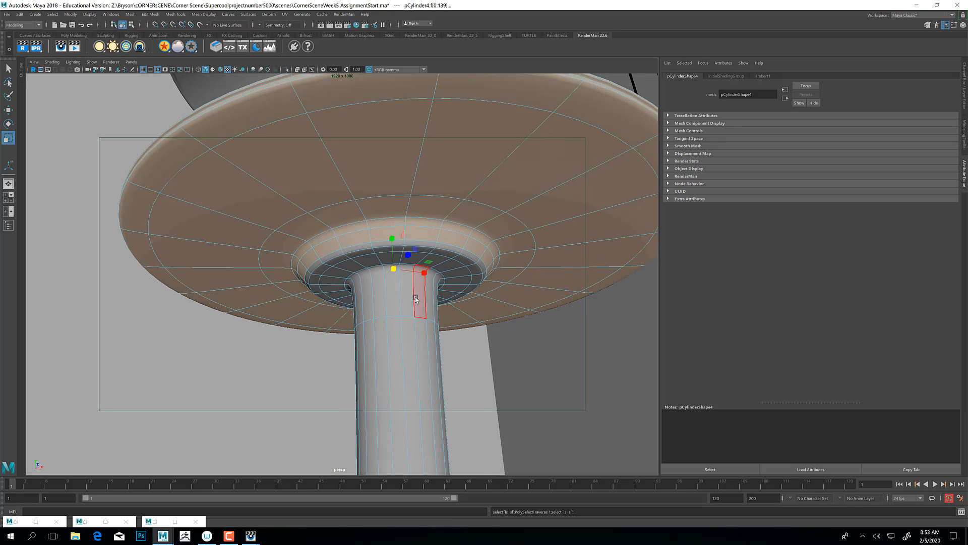
key(shift+period)
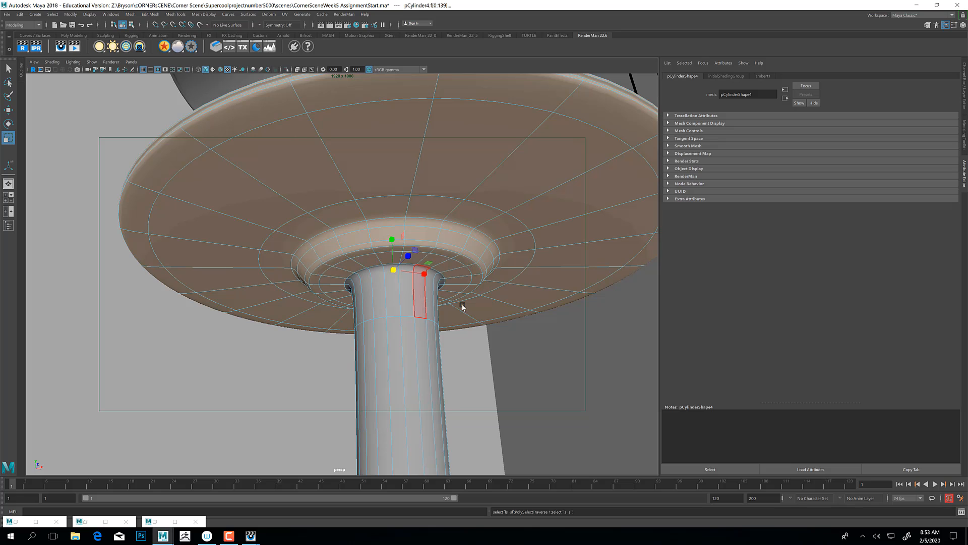
Apply a planar UV projection to the selected tabletop faces, projected from the Y axis and fitted to the bounding box.
alt+drag(462, 307, 311, 165)
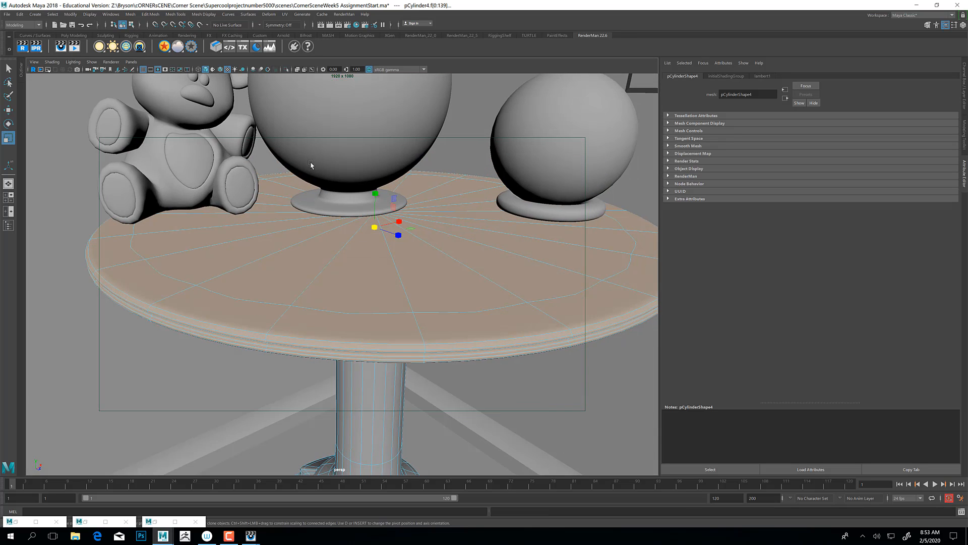
click(284, 15)
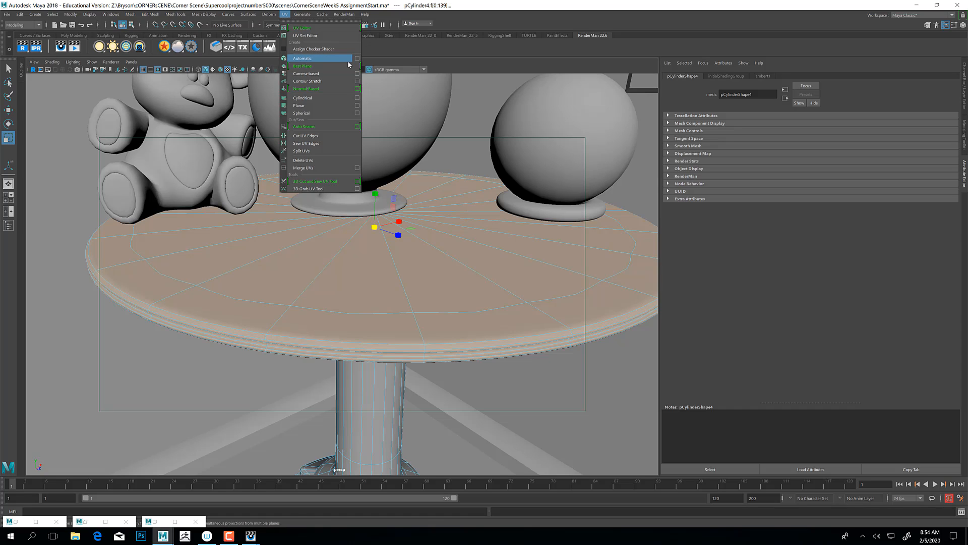
click(357, 106)
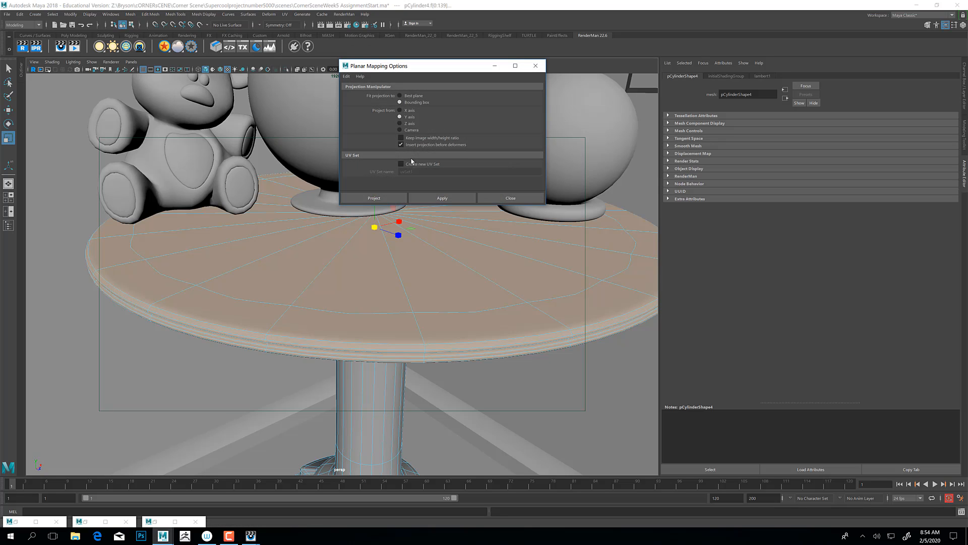
click(375, 202)
Select the face loops around the table's column, from beneath the tabletop collar down to the flare above the legs.
alt+middle_drag(343, 300, 347, 205)
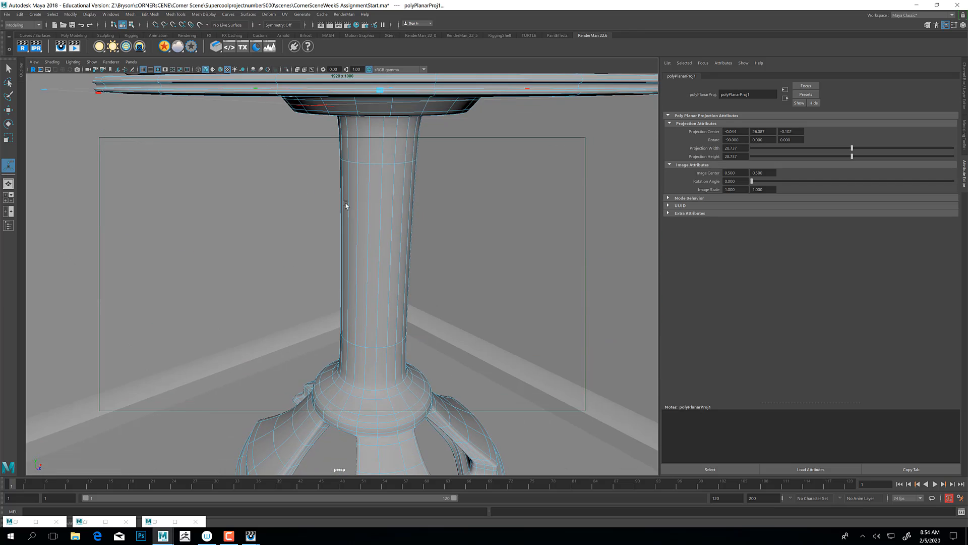
alt+right_drag(357, 207, 318, 209)
alt+drag(318, 208, 316, 199)
alt+middle_drag(350, 297, 354, 236)
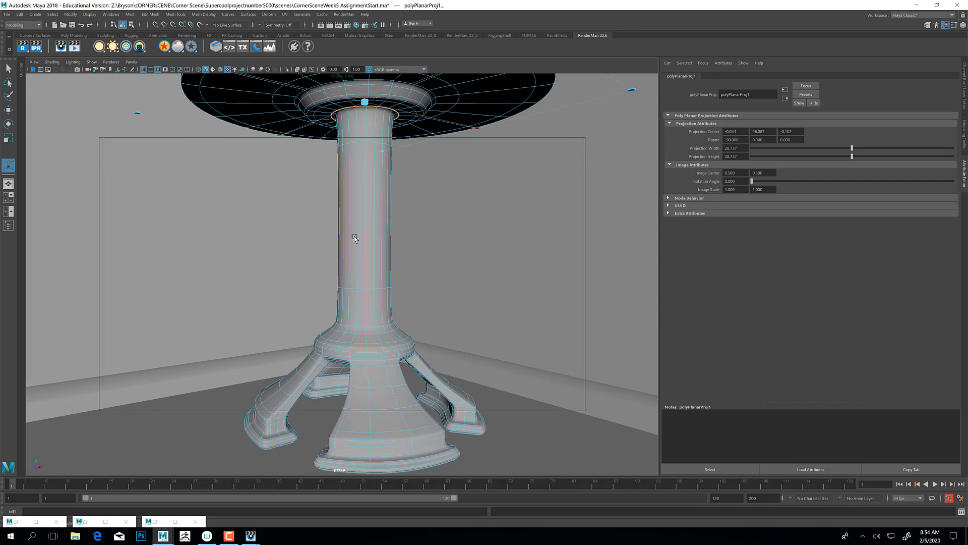
mouse_move(354, 236)
alt+right_down()
mouse_move(337, 223)
mouse_move(338, 237)
alt+right_up()
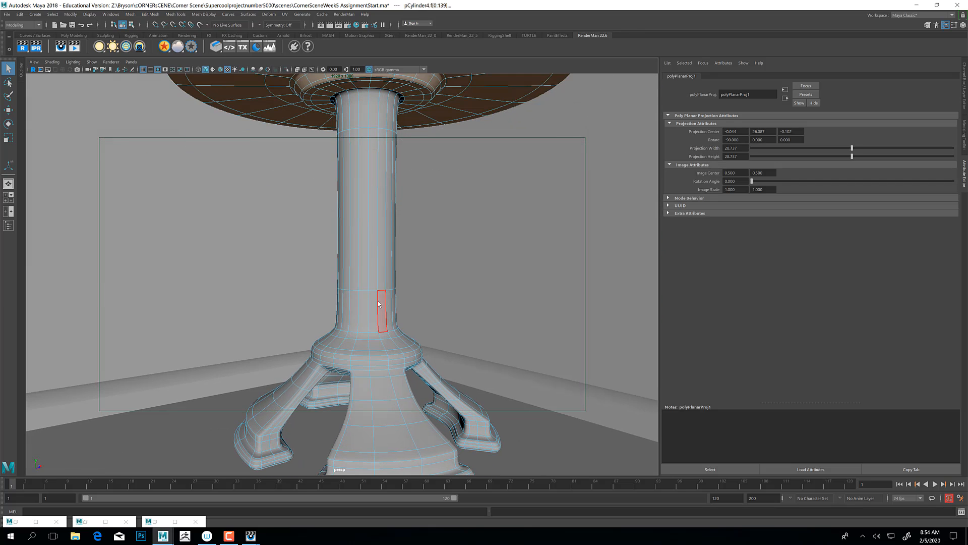
click(358, 252)
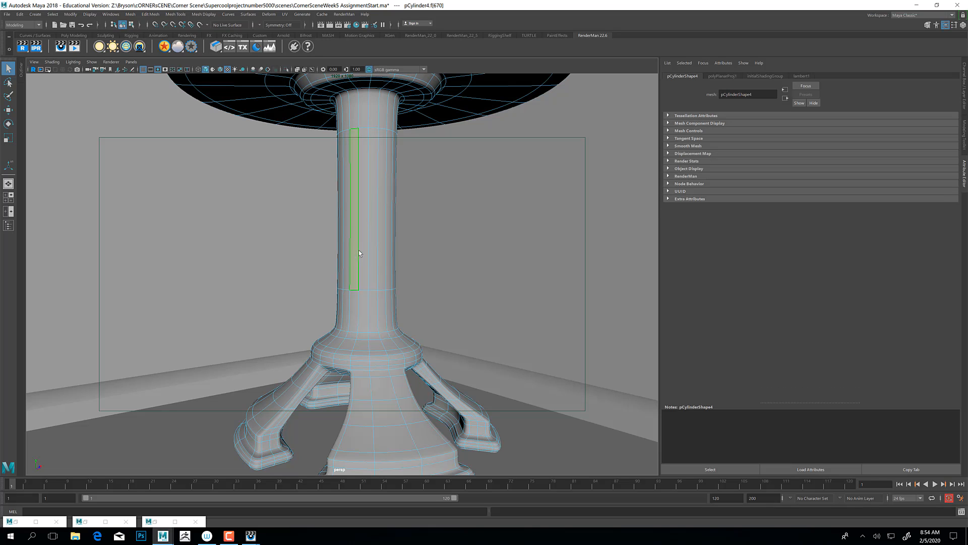
double_click(362, 251)
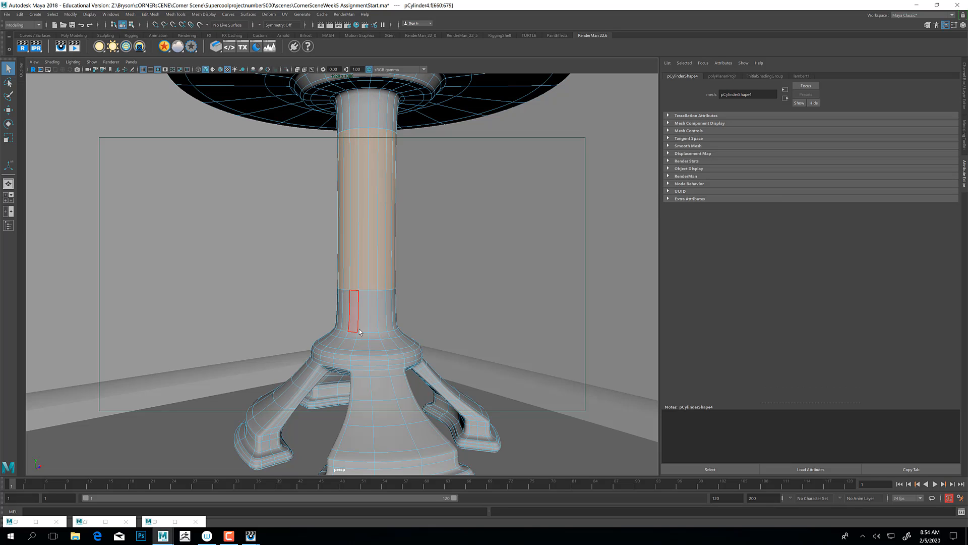
shift+double_click(356, 112)
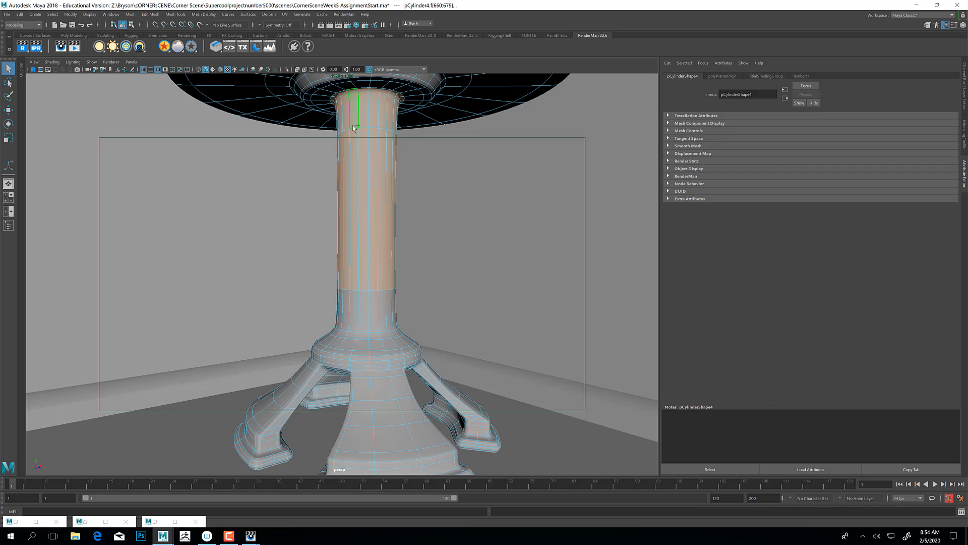
shift+double_click(370, 318)
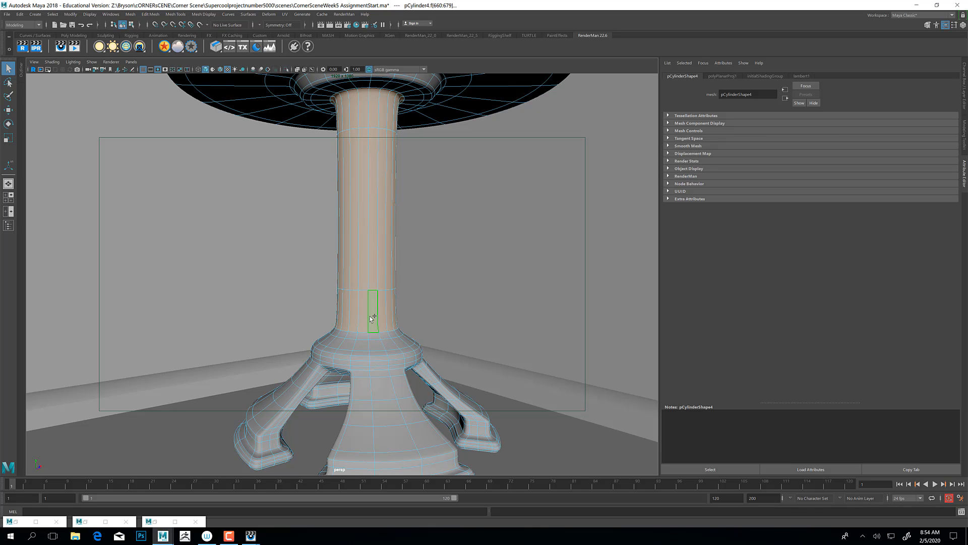
shift+double_click(367, 342)
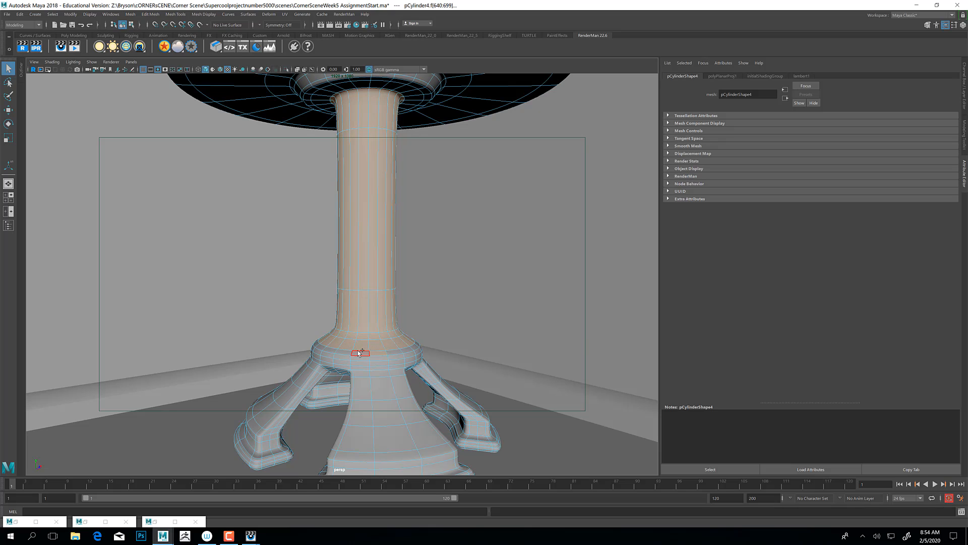
Add the base, all the legs and the ring of faces at the column's upper end to the face selection.
alt+middle_drag(385, 399, 393, 365)
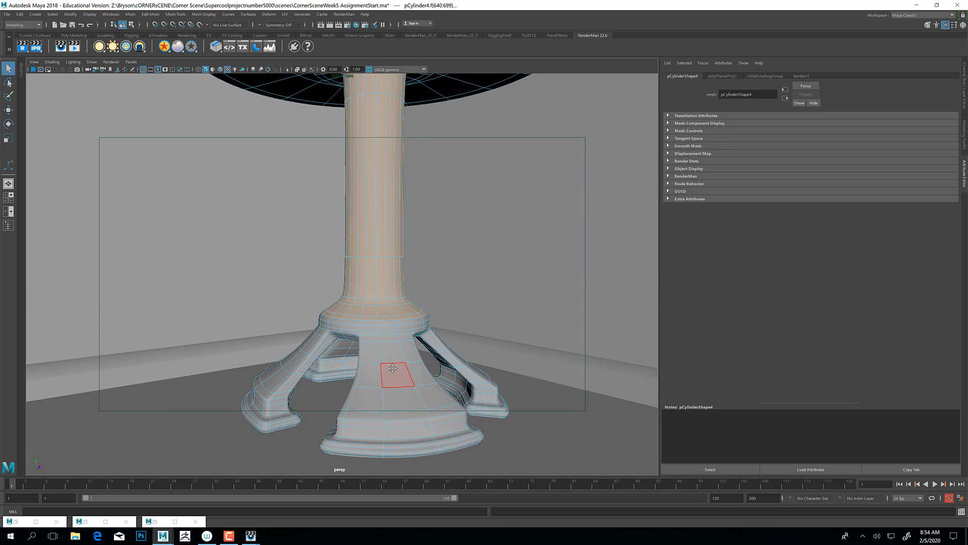
alt+right_drag(392, 365, 326, 343)
shift+drag(239, 348, 504, 449)
shift+click(359, 132)
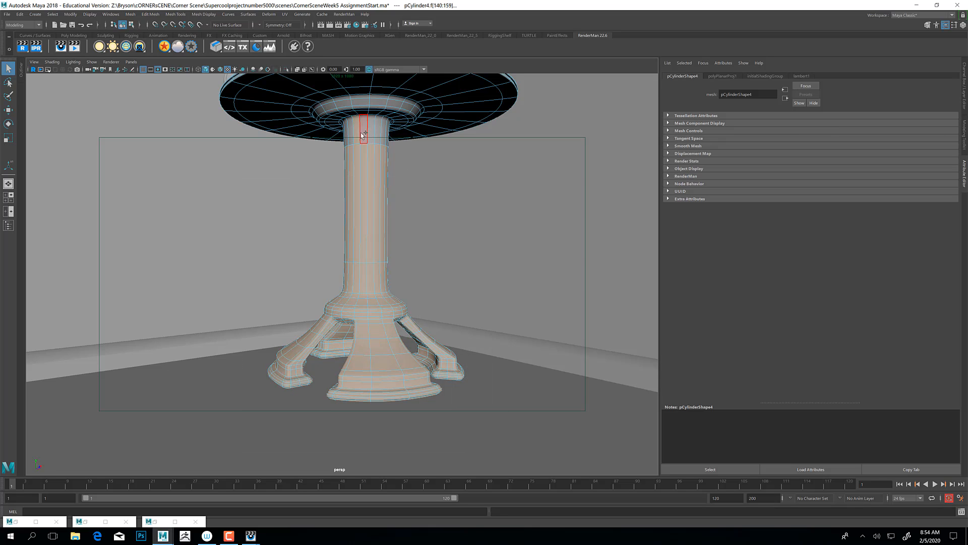
shift+double_click(364, 131)
alt+middle_drag(332, 92, 341, 136)
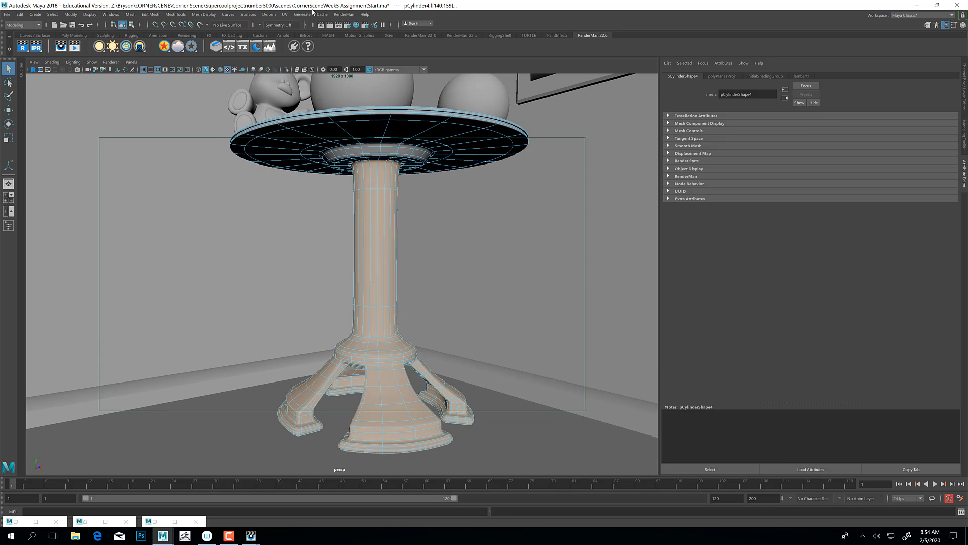
Apply a planar UV projection to the selected column and leg faces, projected from the X axis and fitted to the bounding box.
click(285, 14)
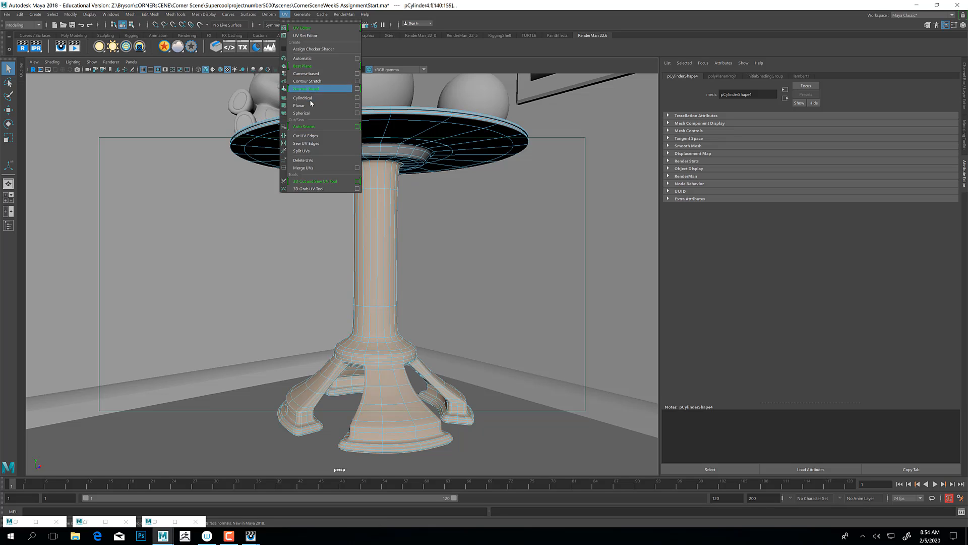
click(358, 106)
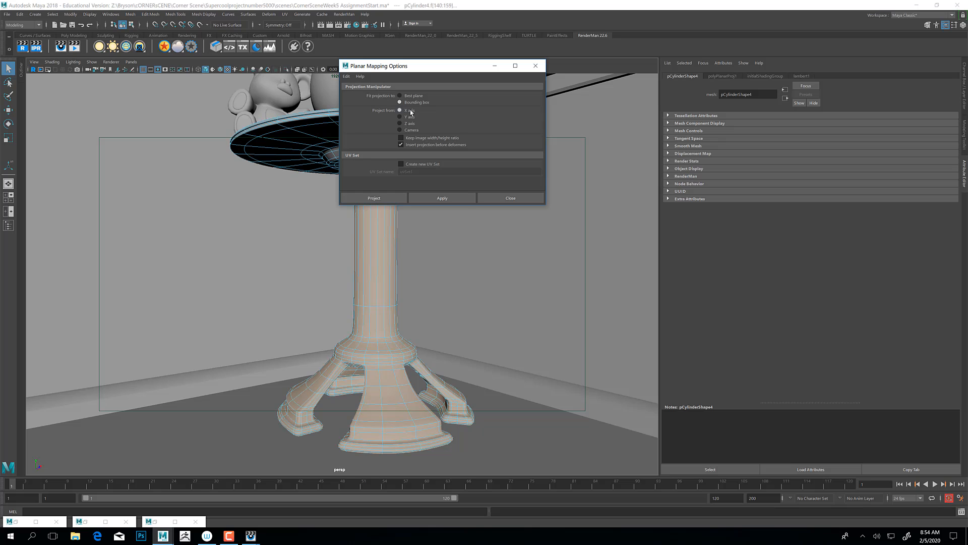
click(384, 201)
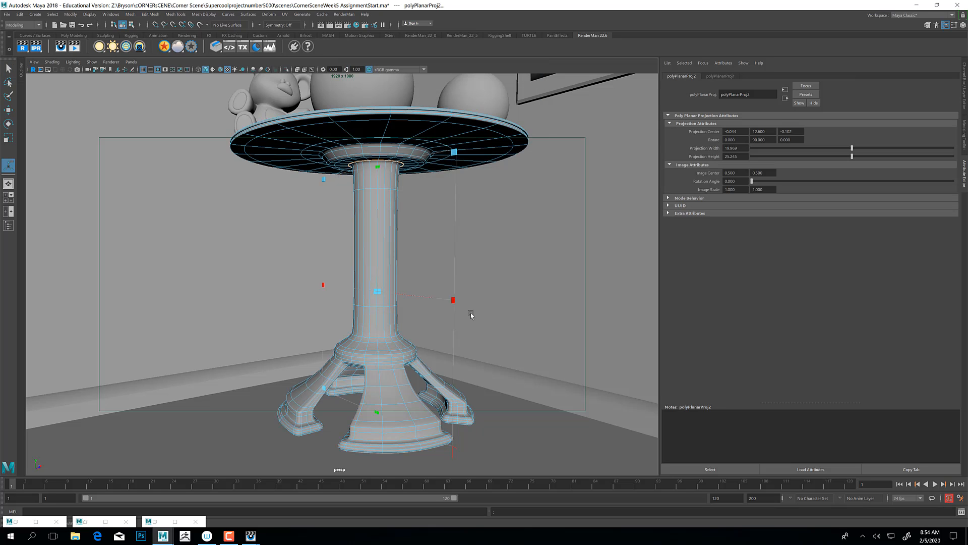
Return to object mode with the whole side table selected and open its layout in the UV Editor.
alt+drag(471, 315, 324, 340)
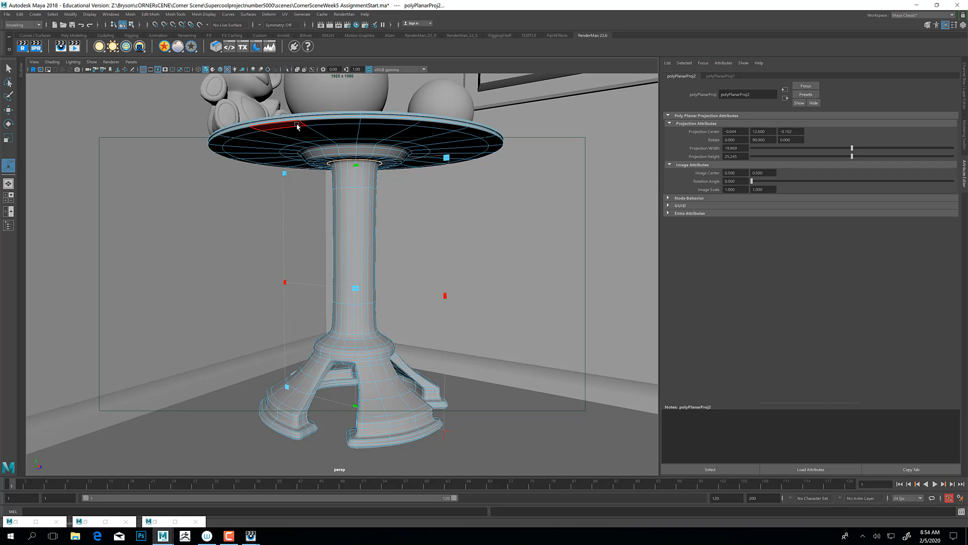
right_drag(297, 124, 334, 113)
click(334, 113)
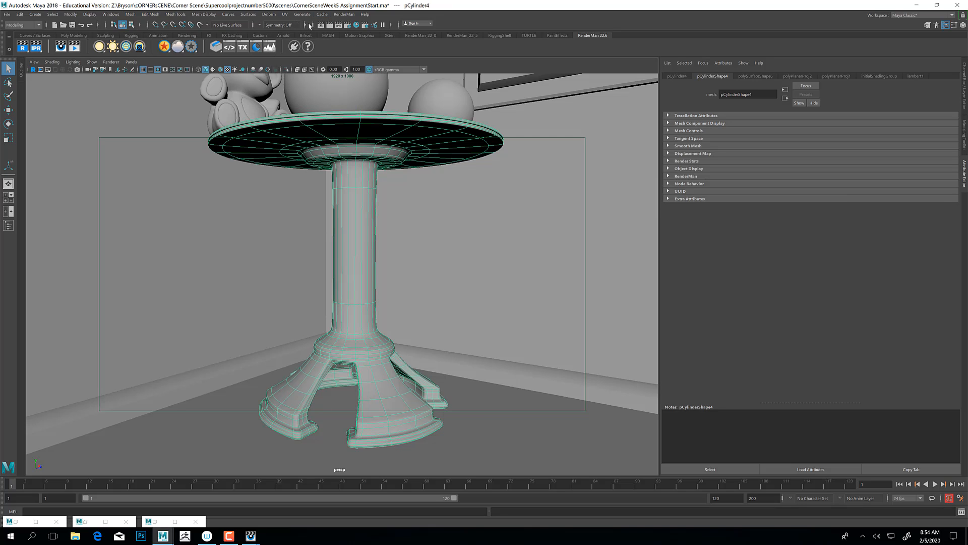
alt+middle_drag(311, 135, 323, 186)
alt+right_drag(322, 186, 465, 227)
alt+middle_drag(404, 134, 426, 185)
alt+drag(426, 185, 433, 267)
alt+right_drag(318, 171, 329, 175)
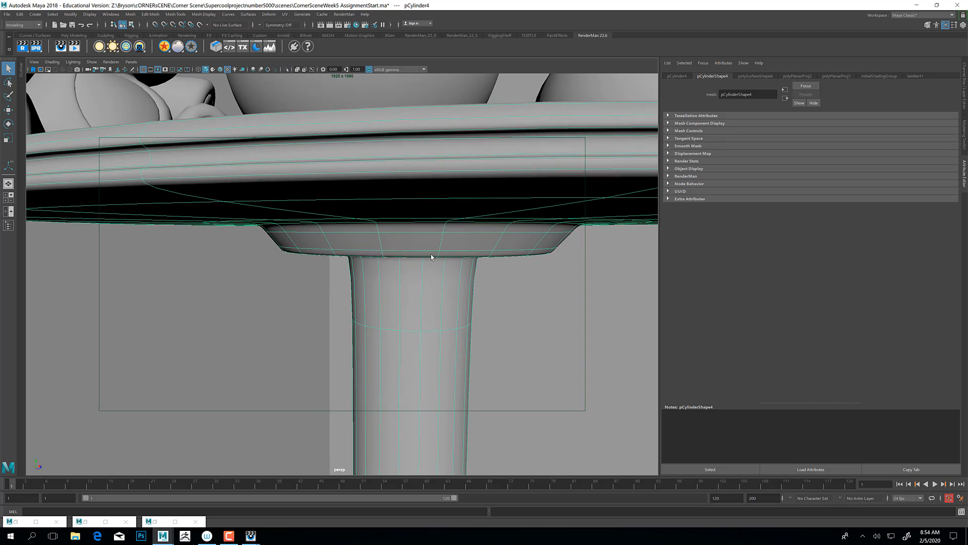
alt+drag(330, 175, 284, 193)
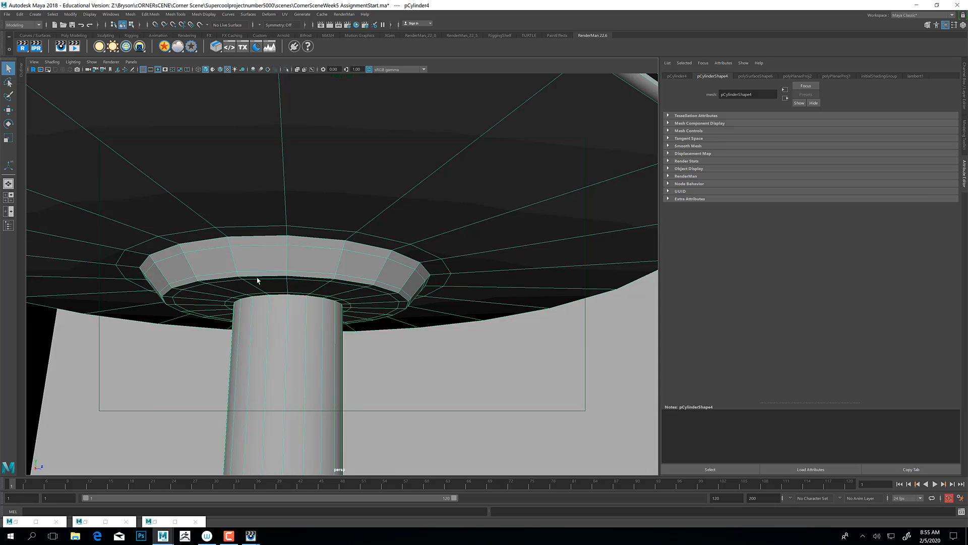
click(285, 14)
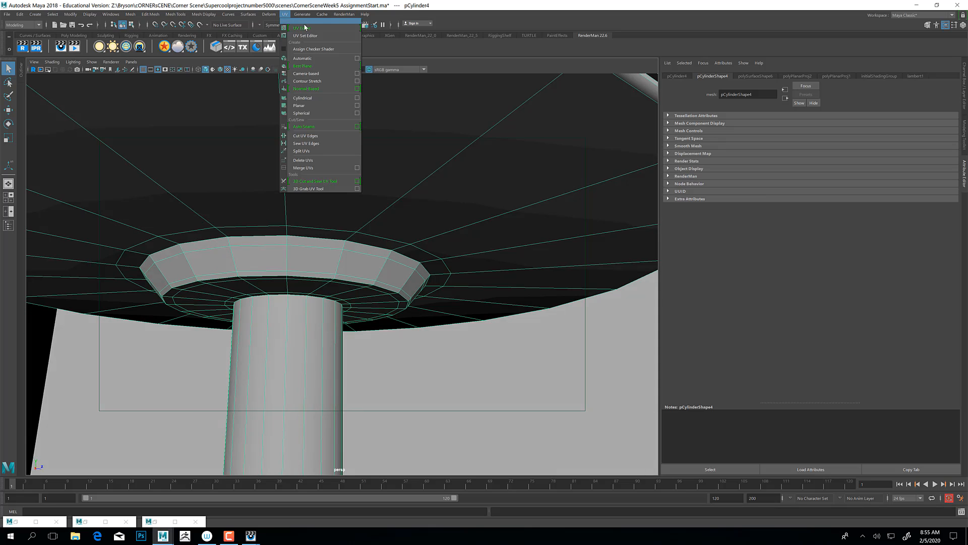
click(319, 33)
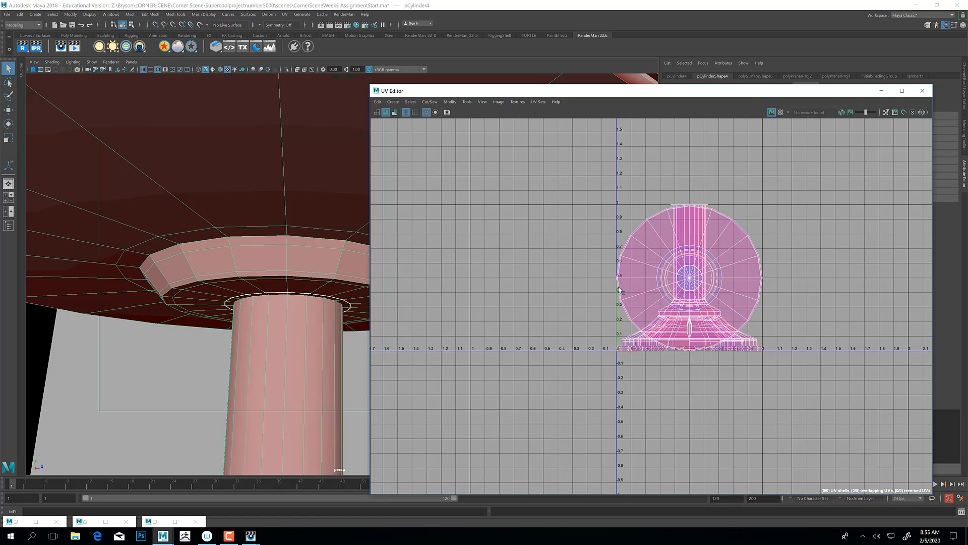
Select the circular tabletop UV shell and move it out of the 0–1 tile to the negative U side, clear of the column shell.
right_drag(638, 255, 628, 259)
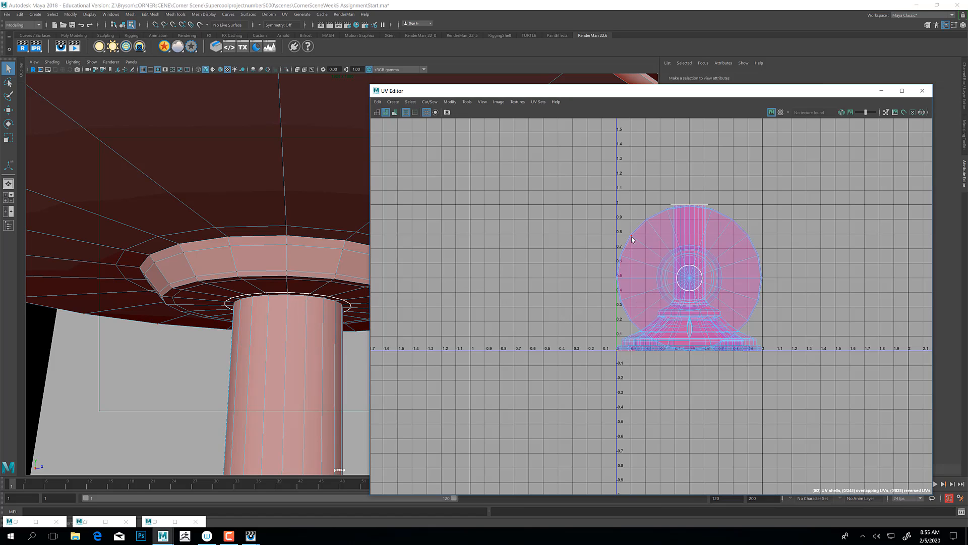
double_click(633, 237)
key(w)
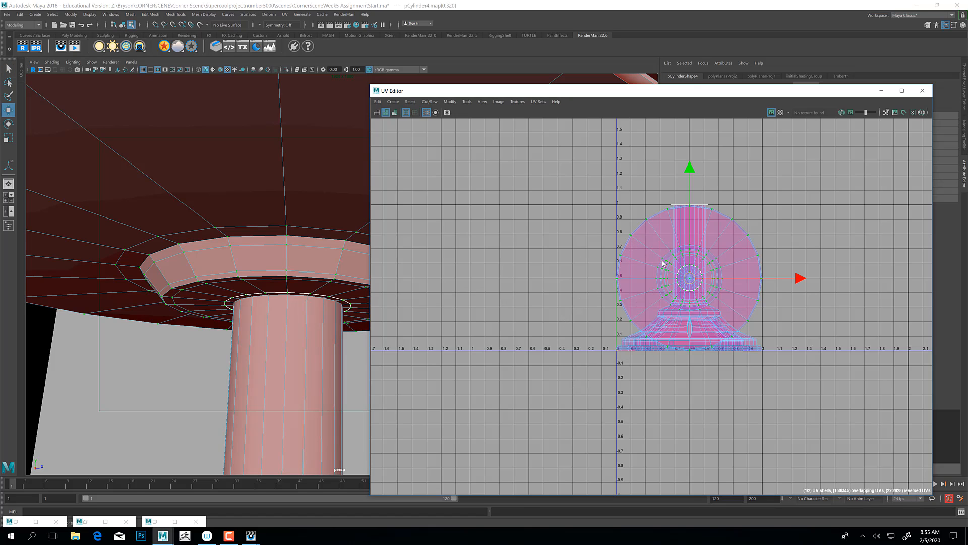
click(686, 276)
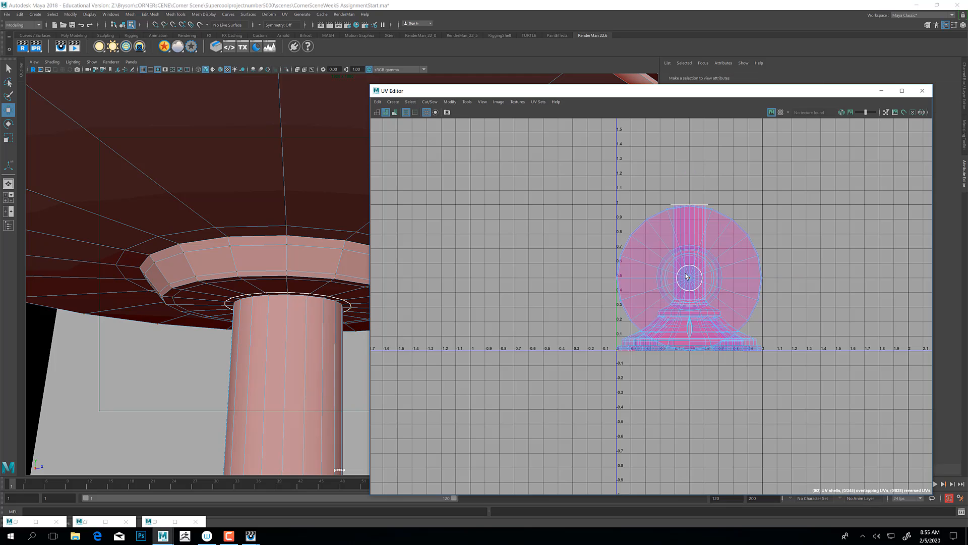
double_click(639, 239)
drag(684, 286, 532, 285)
scroll(233, 222, down, 3)
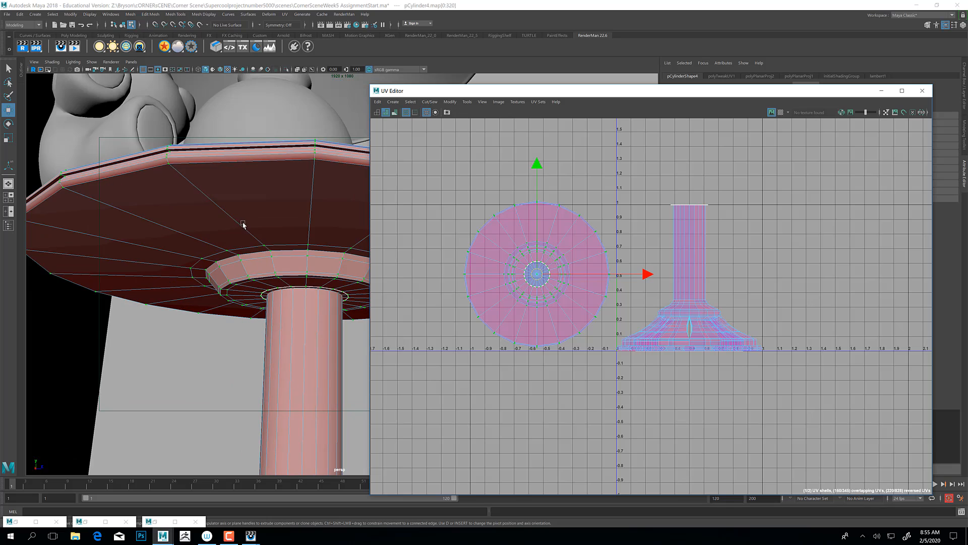
In edge mode, select the edge loop that follows the groove around the tabletop's rim.
alt+drag(243, 225, 225, 238)
alt+middle_drag(230, 214, 227, 276)
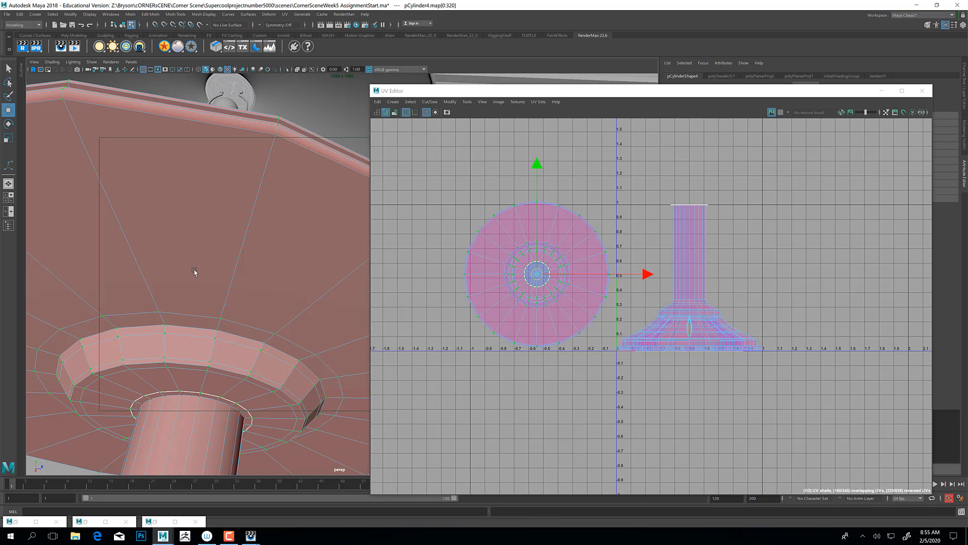
alt+drag(190, 277, 198, 303)
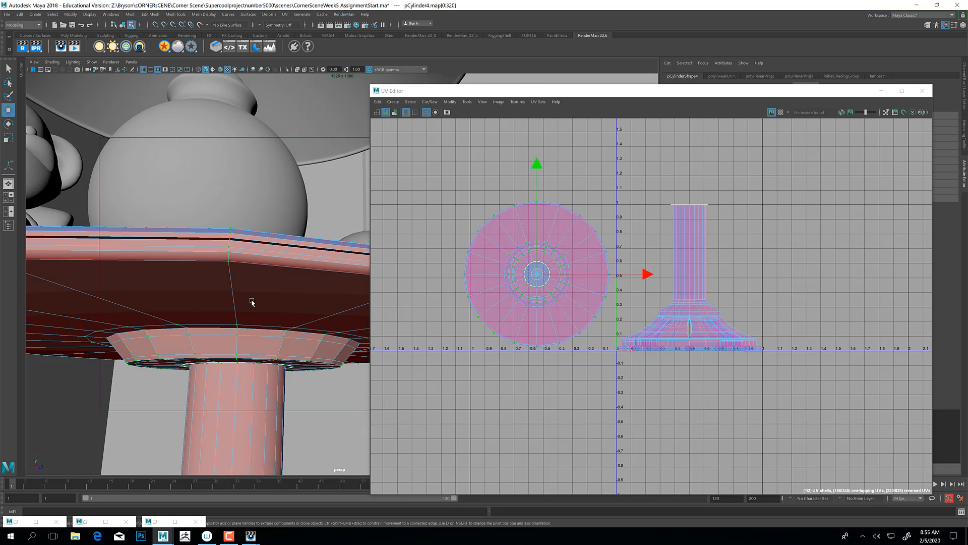
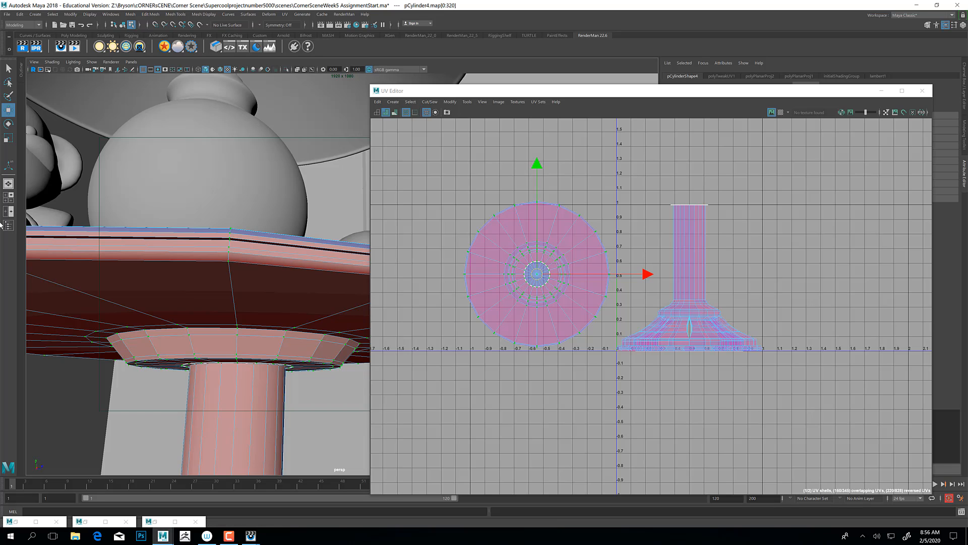
alt+drag(252, 302, 233, 274)
right_click(210, 248)
right_drag(211, 247, 210, 225)
alt+drag(213, 267, 219, 245)
double_click(237, 199)
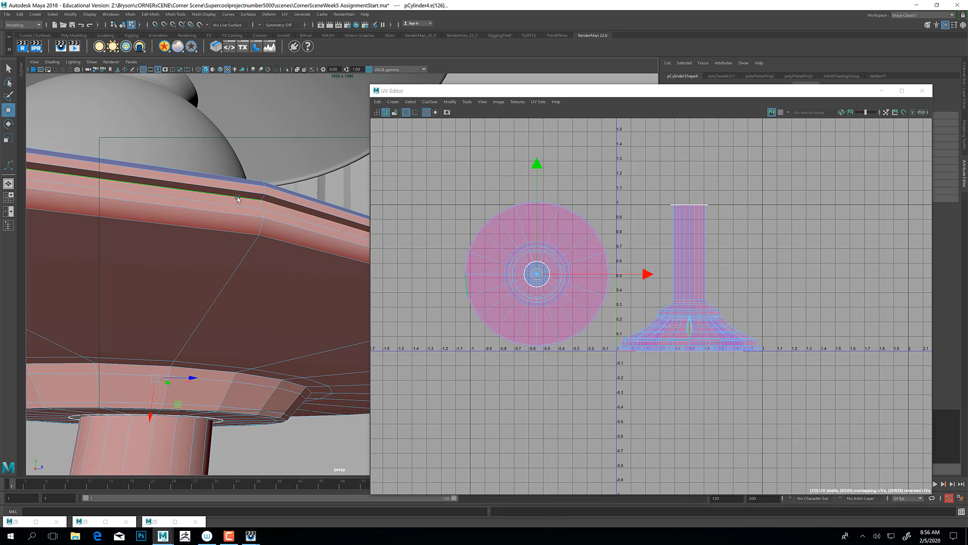
alt+drag(264, 260, 153, 247)
mouse_move(245, 290)
alt+mouse_down()
mouse_move(232, 296)
mouse_move(247, 304)
alt+mouse_up()
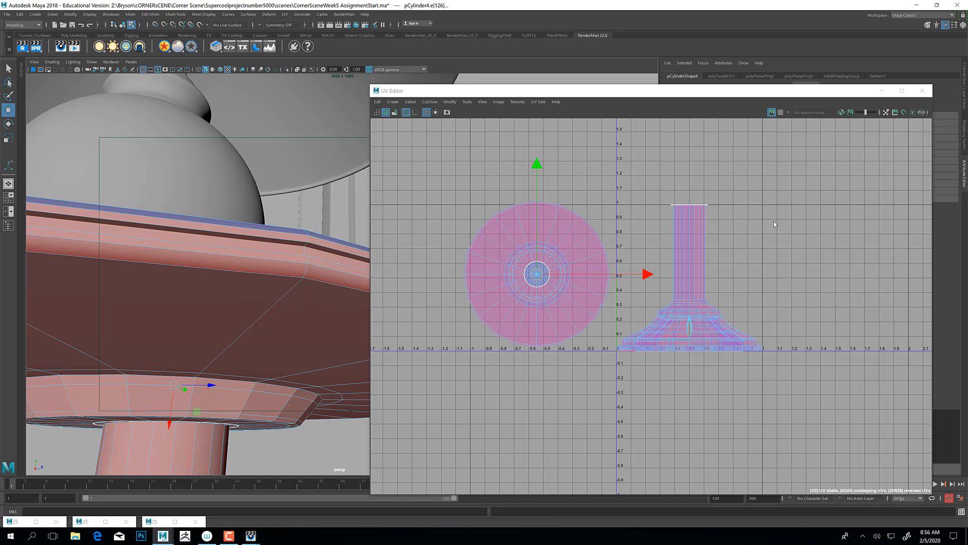
Move the UV Editor aside, restore the minimized UV Toolkit and minimize the Hypershade window.
drag(789, 90, 453, 92)
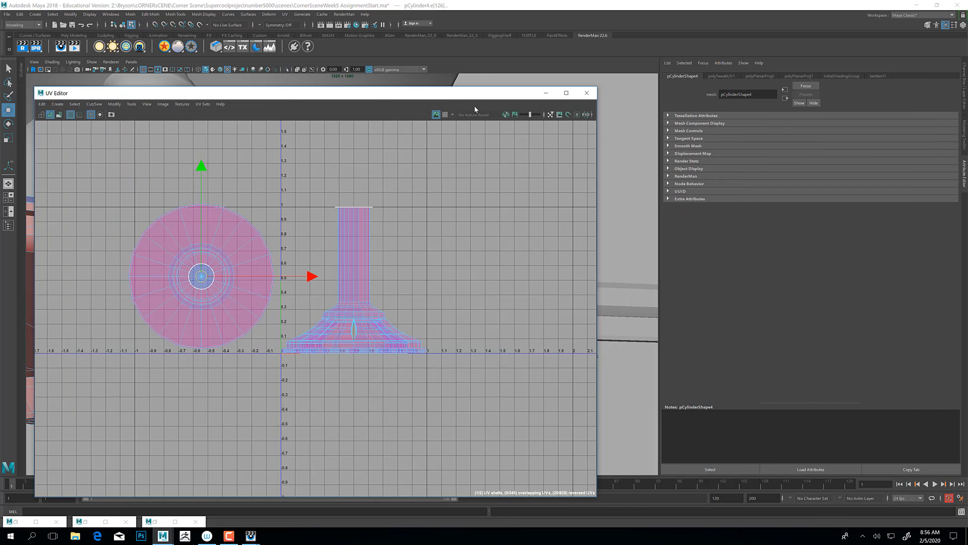
click(149, 105)
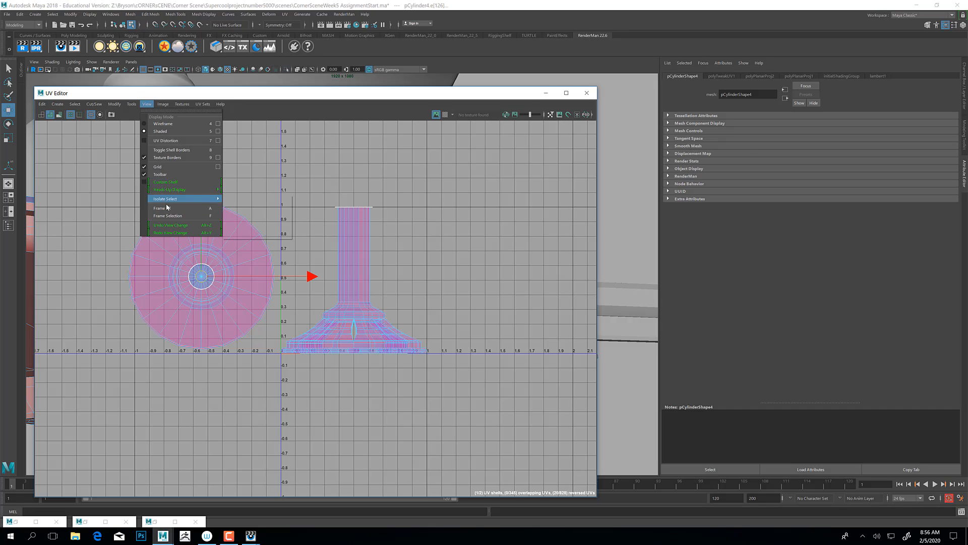
click(285, 14)
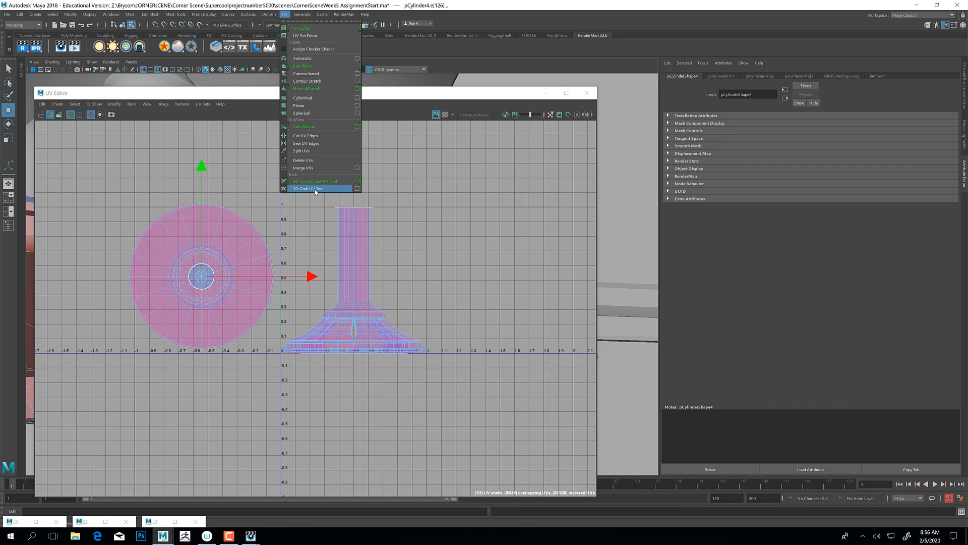
click(20, 523)
click(16, 521)
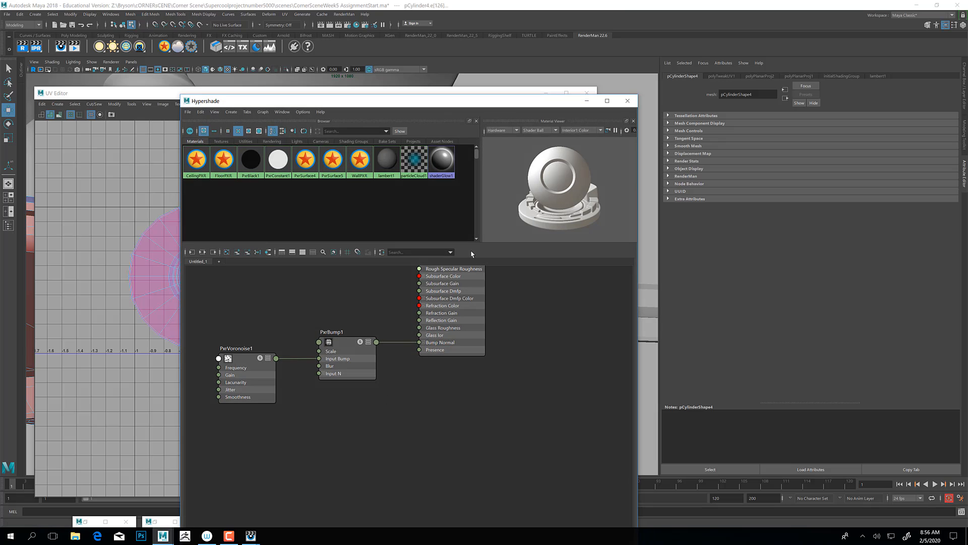
click(85, 521)
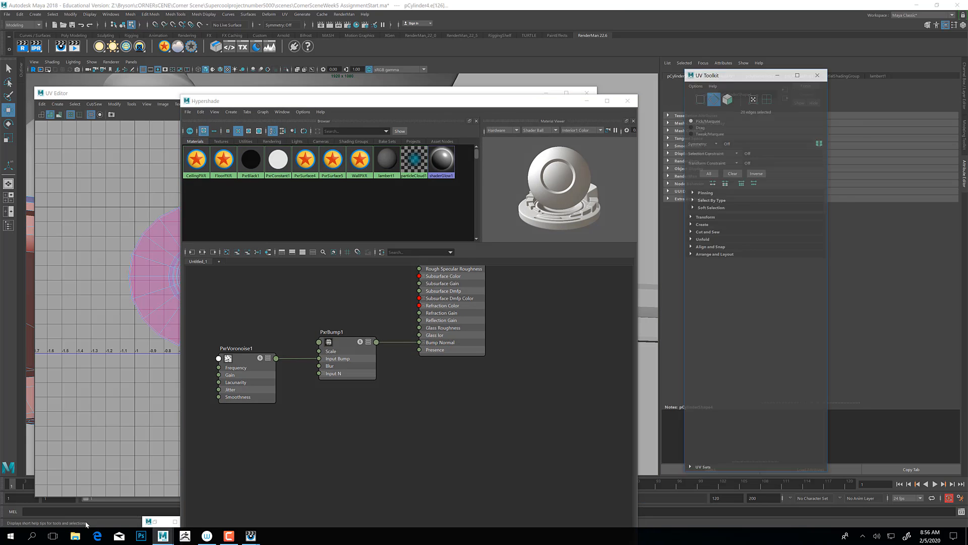
click(587, 100)
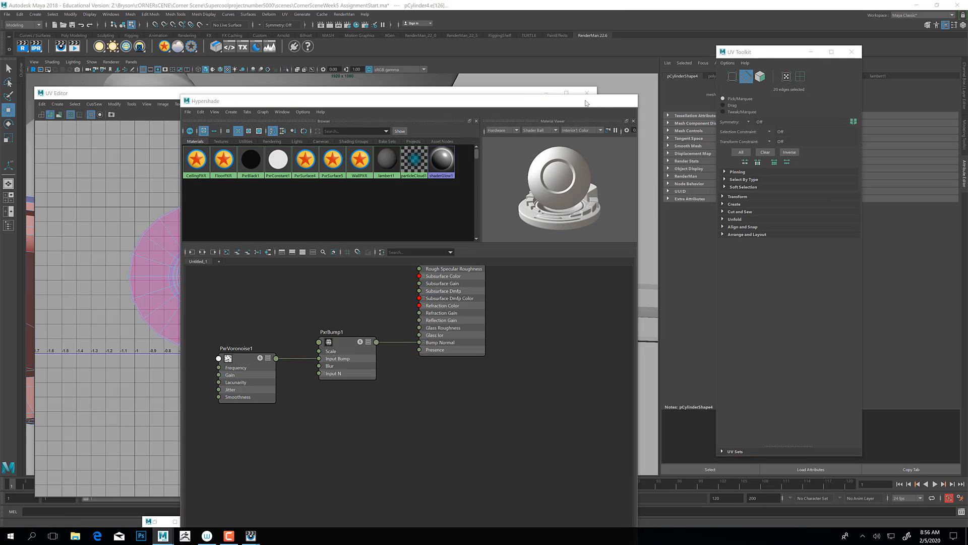
Cut the UVs along the selected rim edge loop and move the separated solid disc shell below the ring-shaped tabletop shell.
click(738, 212)
click(730, 231)
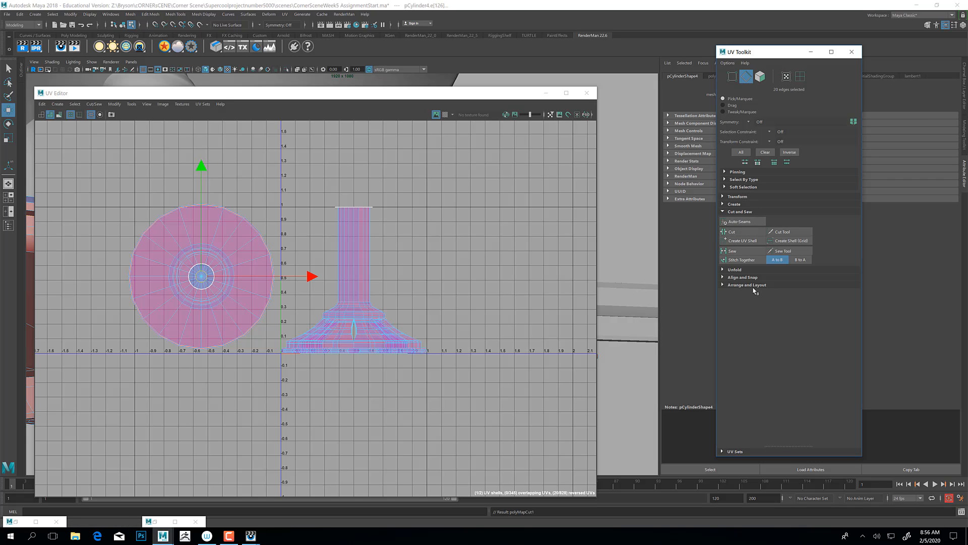
right_drag(231, 216, 266, 212)
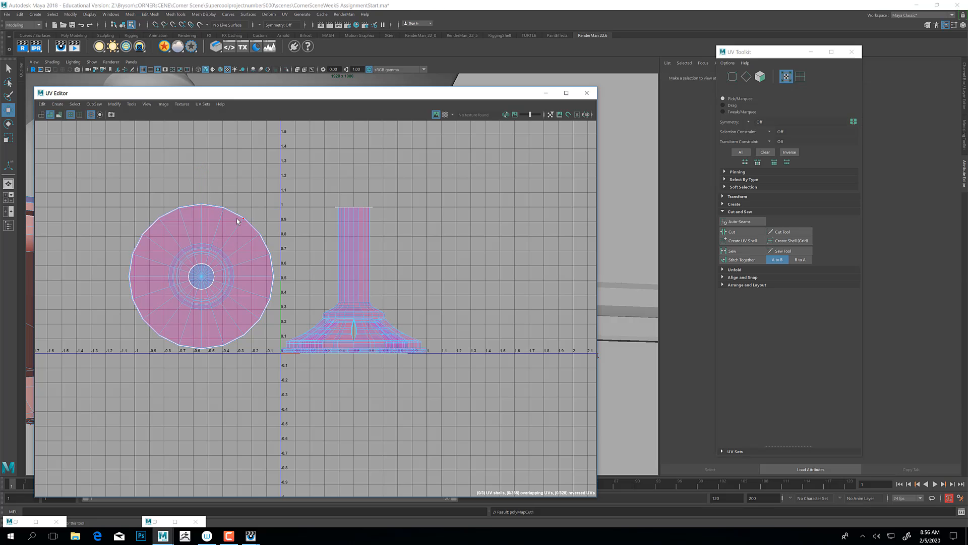
drag(199, 285, 207, 429)
Select the ring-shaped tabletop underside shell in UV mode and flip it.
double_click(209, 226)
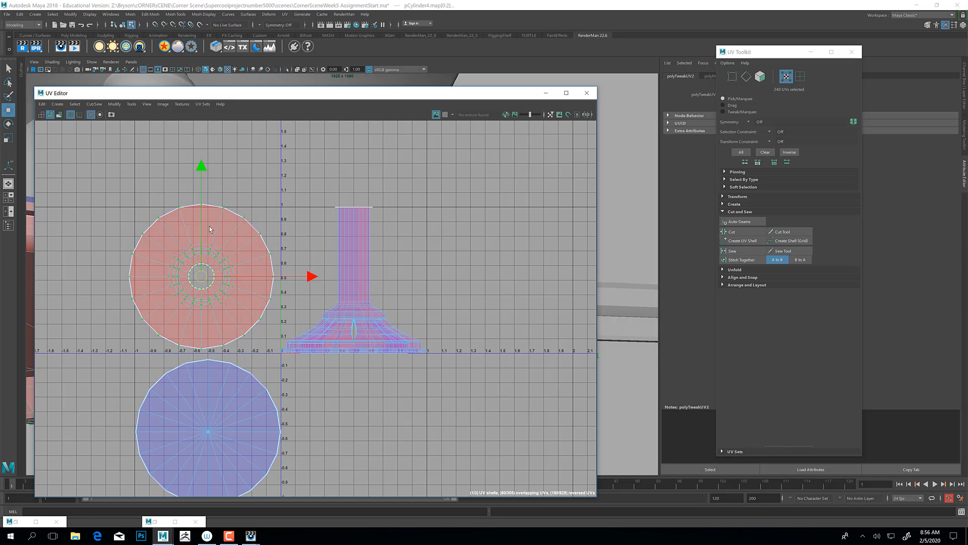
click(113, 104)
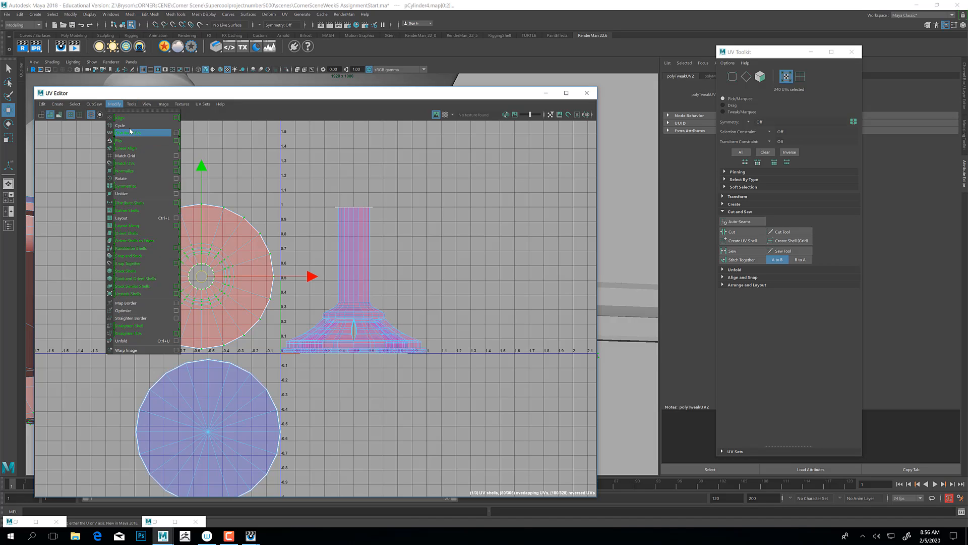
click(129, 143)
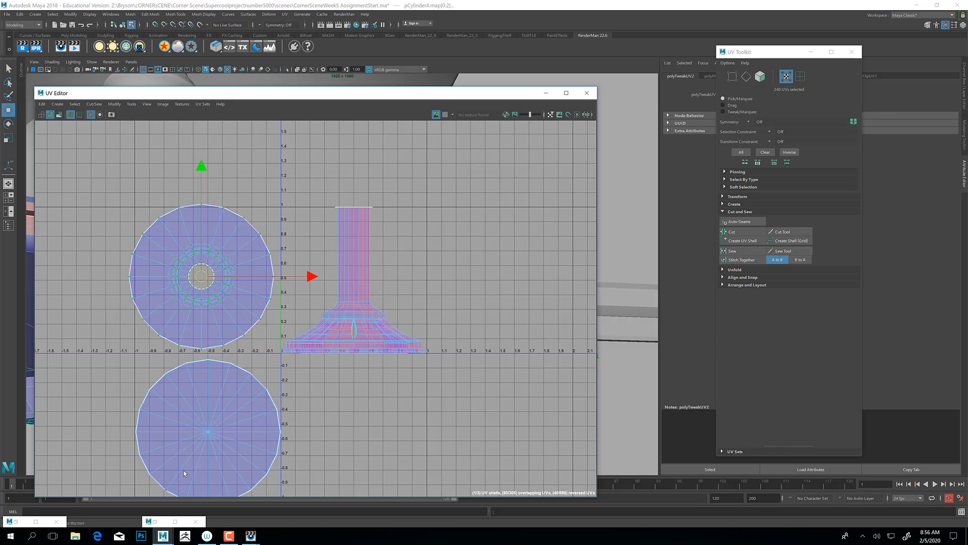
Select both circular tabletop shells together and unfold them.
double_click(203, 411)
double_click(182, 272)
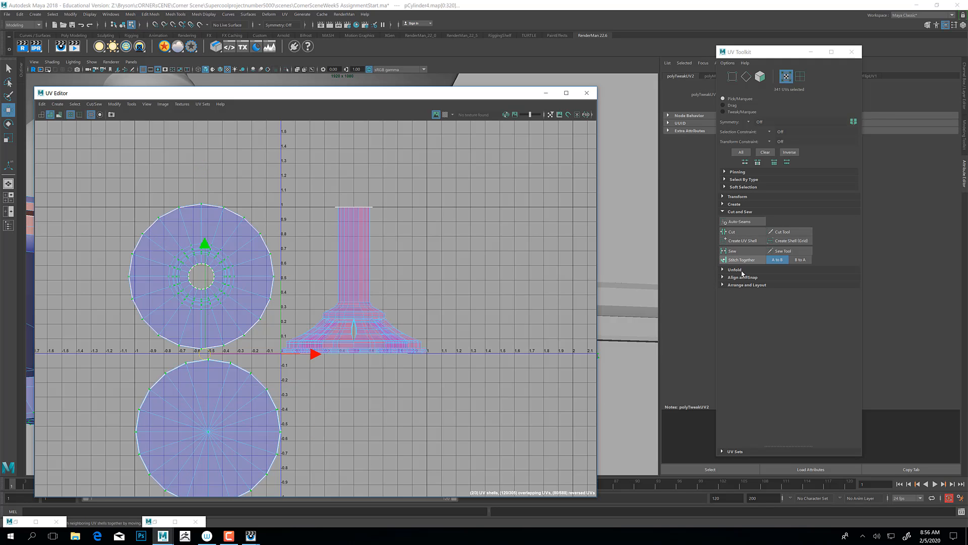
click(722, 271)
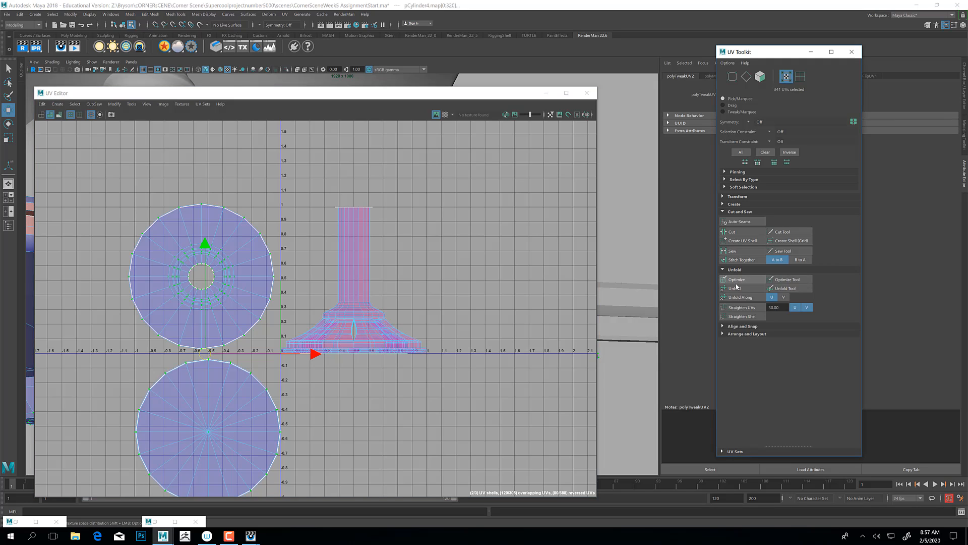
click(735, 287)
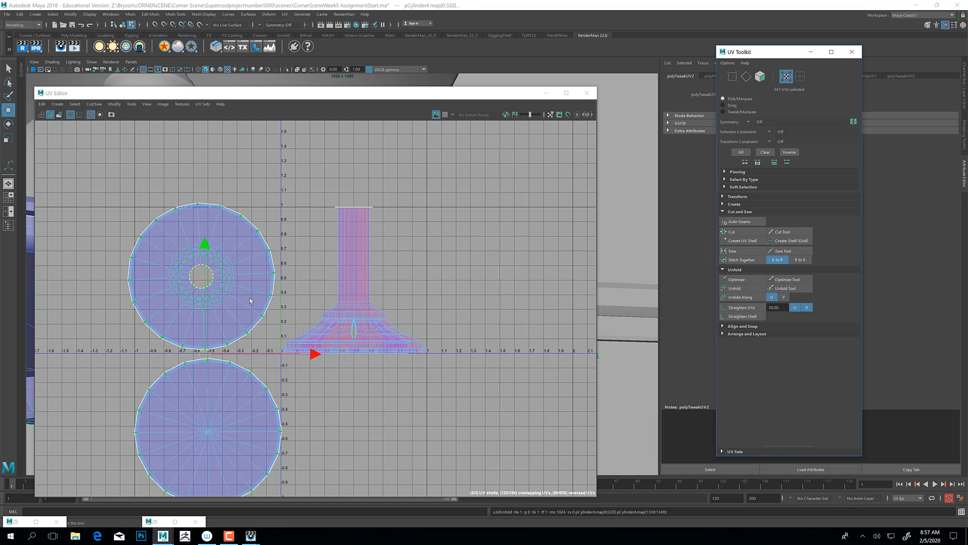
Scale both circular shells together to about 0.45 UV units across and move them up beside the column shell on the negative U side.
alt+middle_drag(200, 322, 286, 317)
click(353, 247)
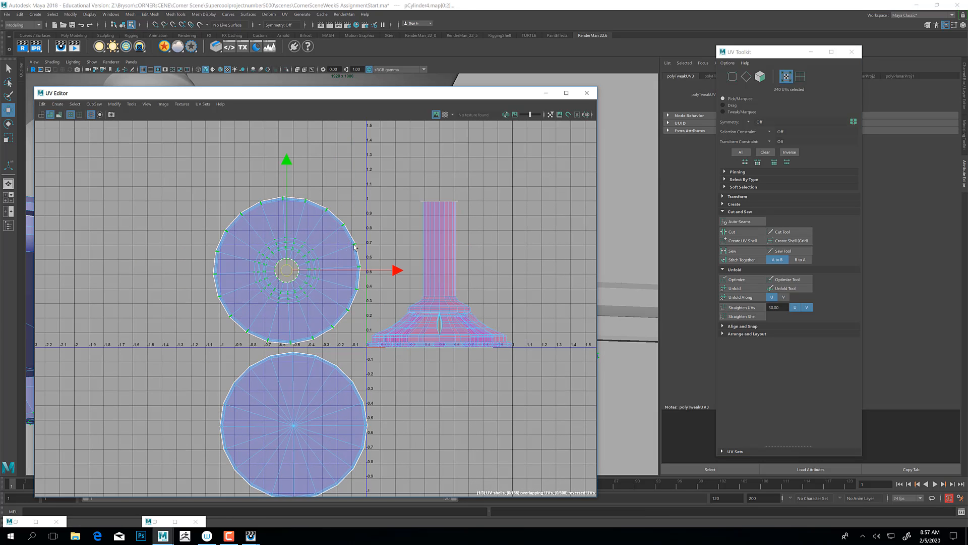
key(r)
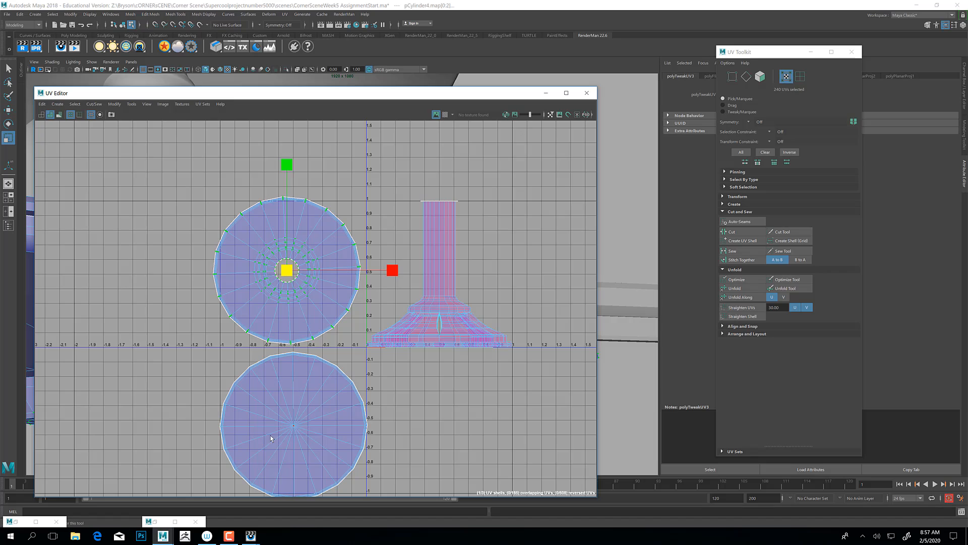
shift+click(313, 365)
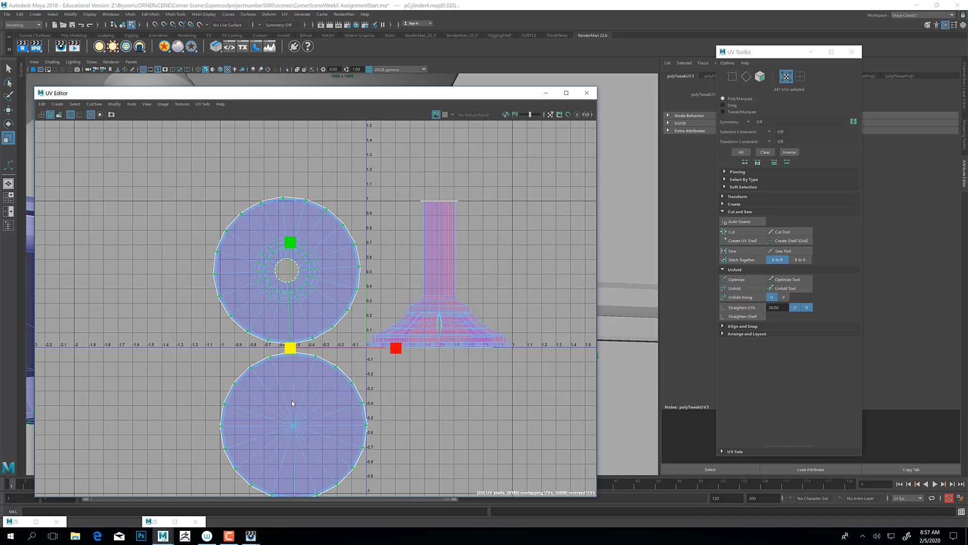
drag(291, 349, 233, 334)
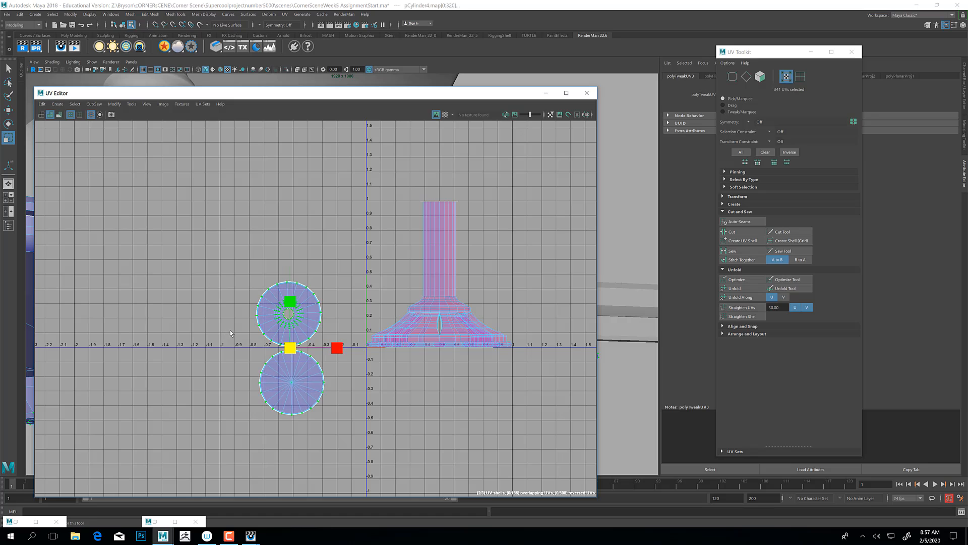
key(w)
drag(290, 347, 268, 268)
Switch to edge mode, minimize the UV Editor and select the vertical edge loop running down the table's column.
scroll(480, 349, up, 1)
scroll(479, 350, up, 3)
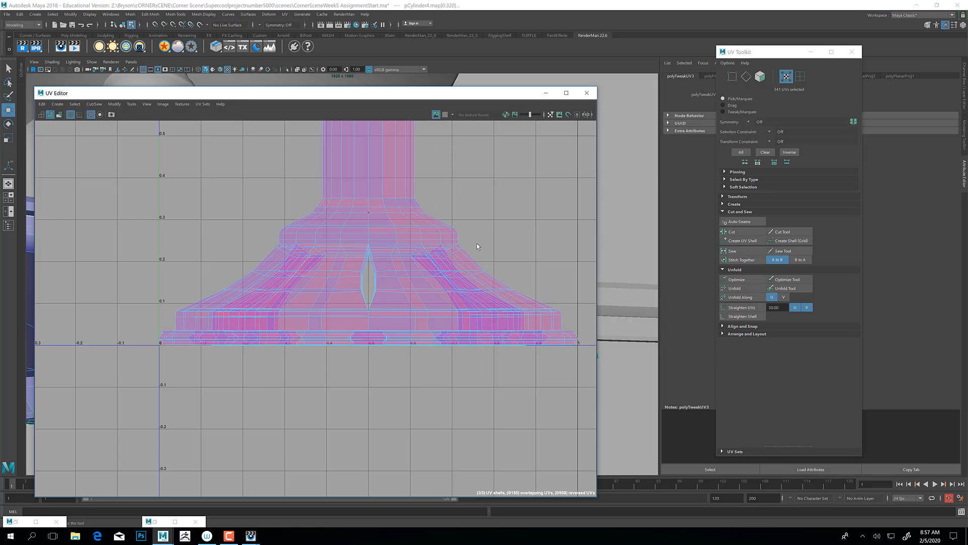
scroll(438, 348, up, 2)
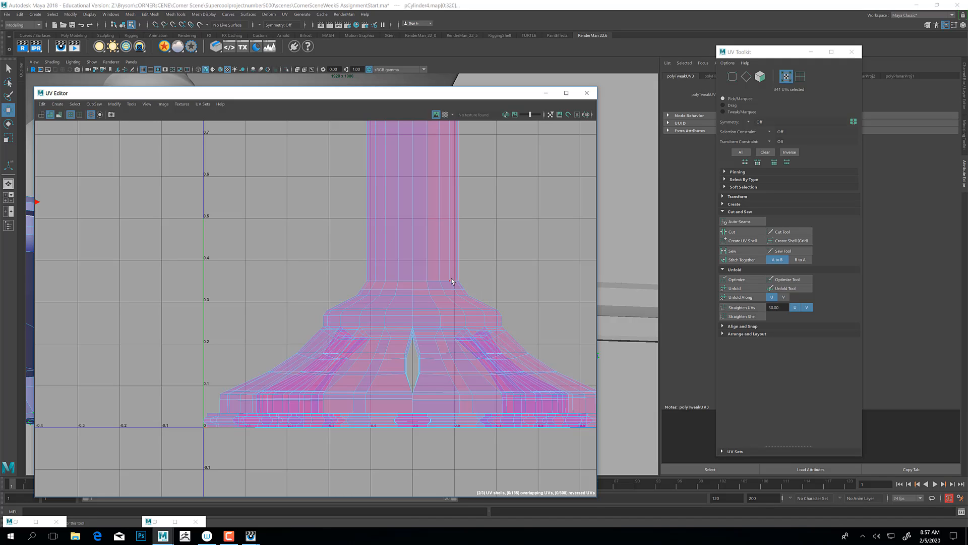
alt+middle_drag(447, 191, 437, 247)
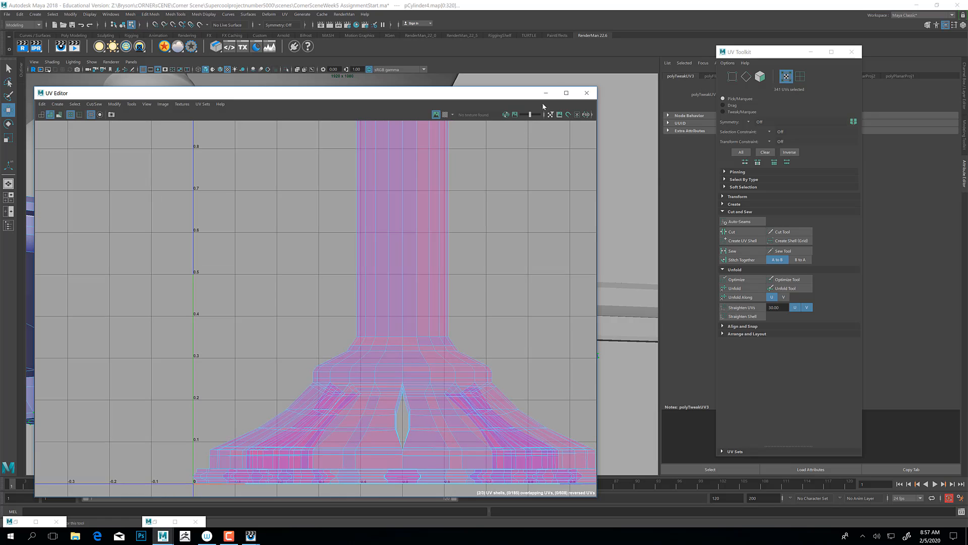
right_drag(372, 205, 379, 183)
click(546, 93)
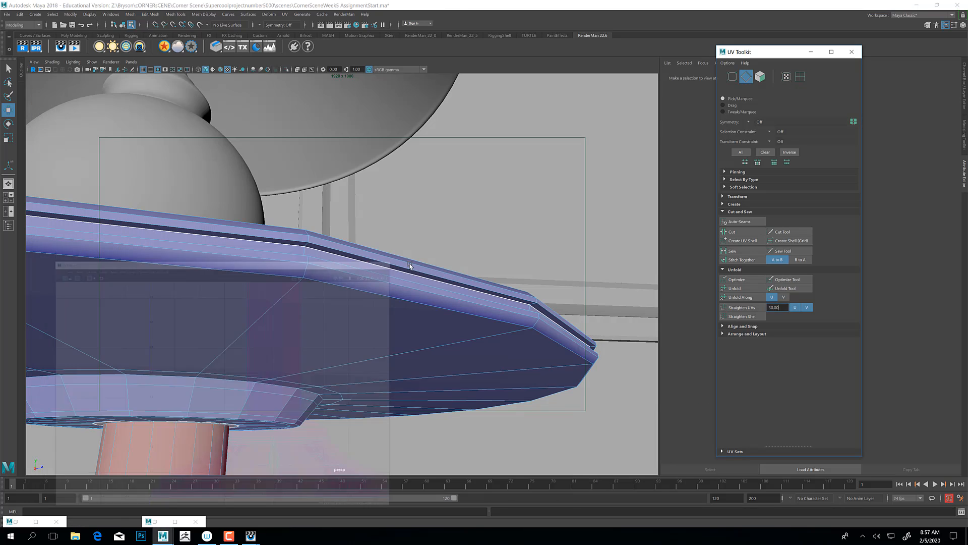
alt+drag(392, 230, 418, 254)
mouse_move(376, 281)
alt+mouse_down()
mouse_move(348, 298)
mouse_move(404, 180)
mouse_move(383, 272)
alt+mouse_up()
mouse_move(338, 216)
right_down()
mouse_move(375, 206)
mouse_move(354, 251)
mouse_move(352, 217)
right_up()
alt+drag(389, 308, 371, 311)
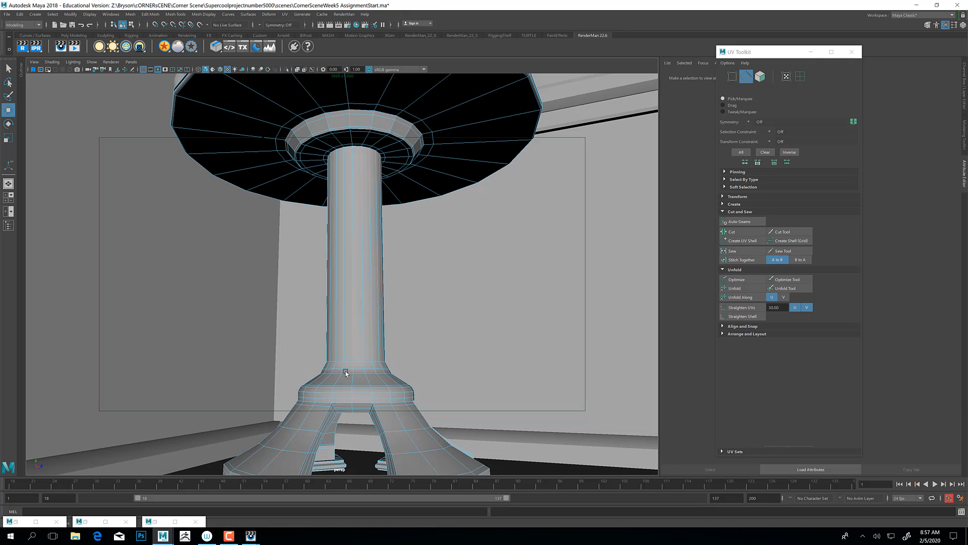
double_click(352, 343)
scroll(376, 344, down, 5)
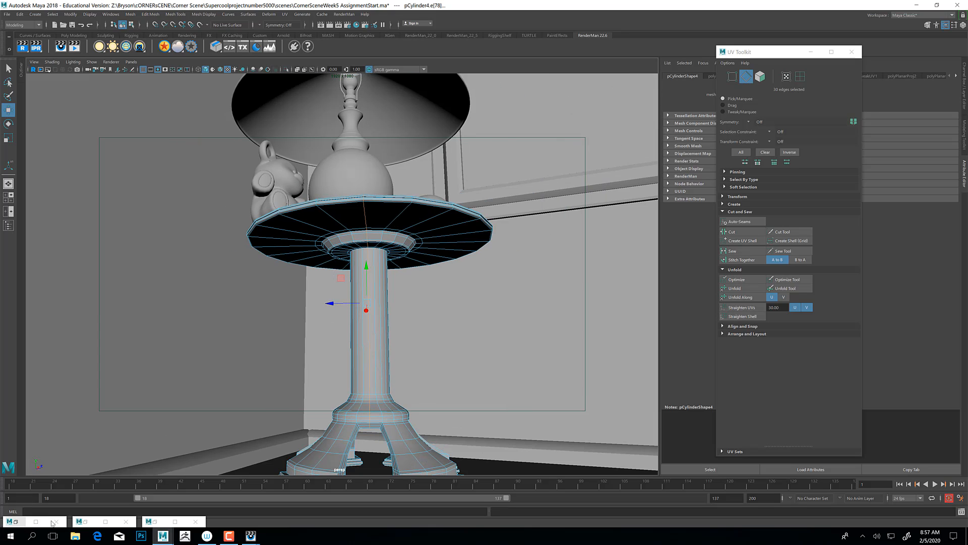
Restore the UV Editor and try selecting a vertical edge loop directly on the column's UV shell.
click(15, 522)
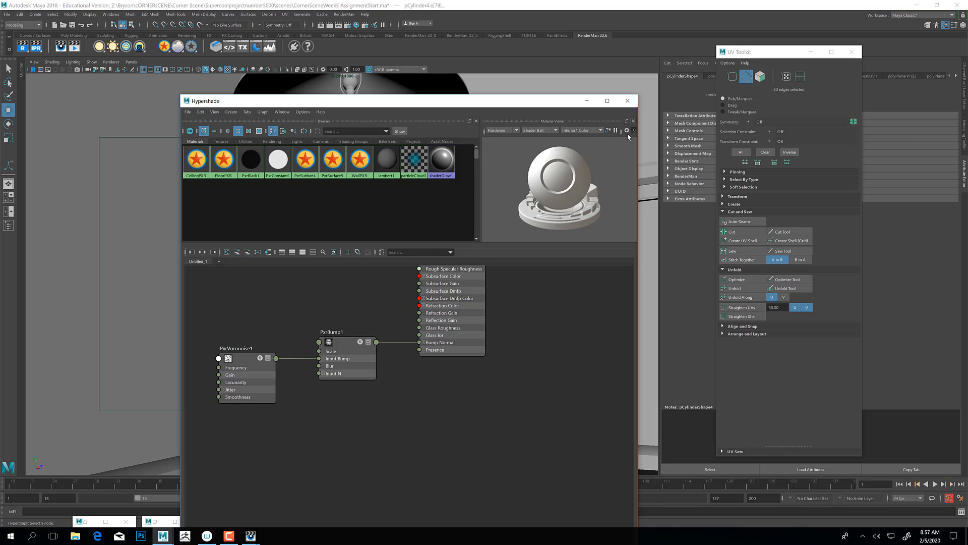
click(587, 100)
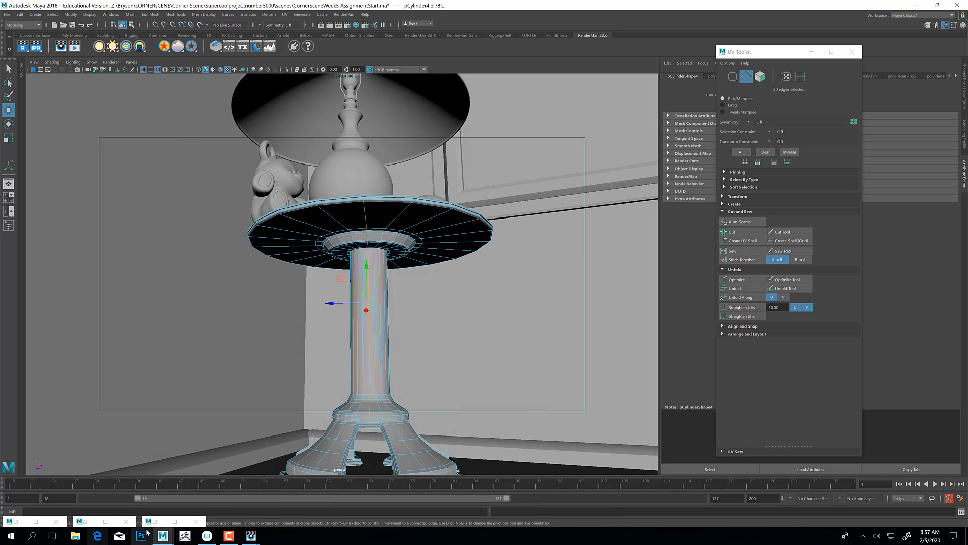
click(83, 521)
key(f)
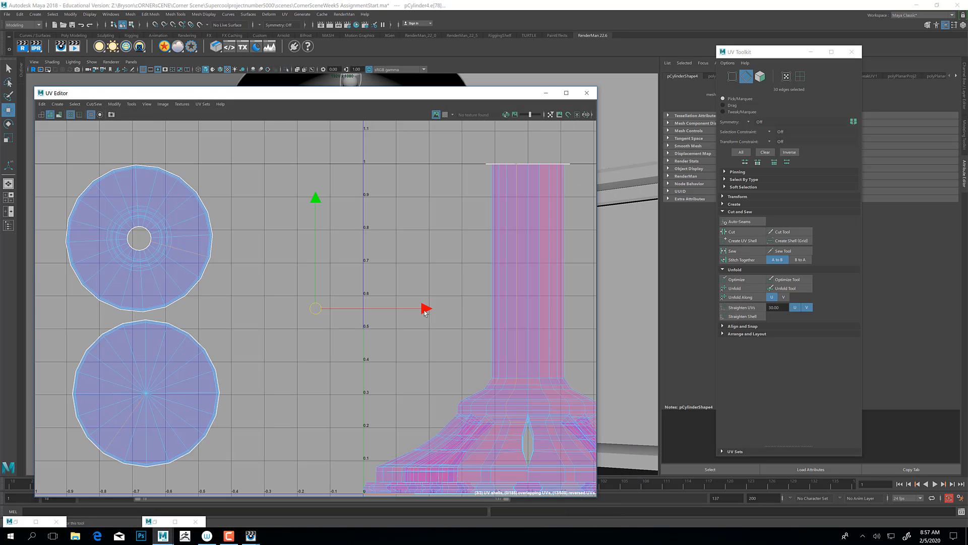
alt+middle_drag(541, 234, 439, 225)
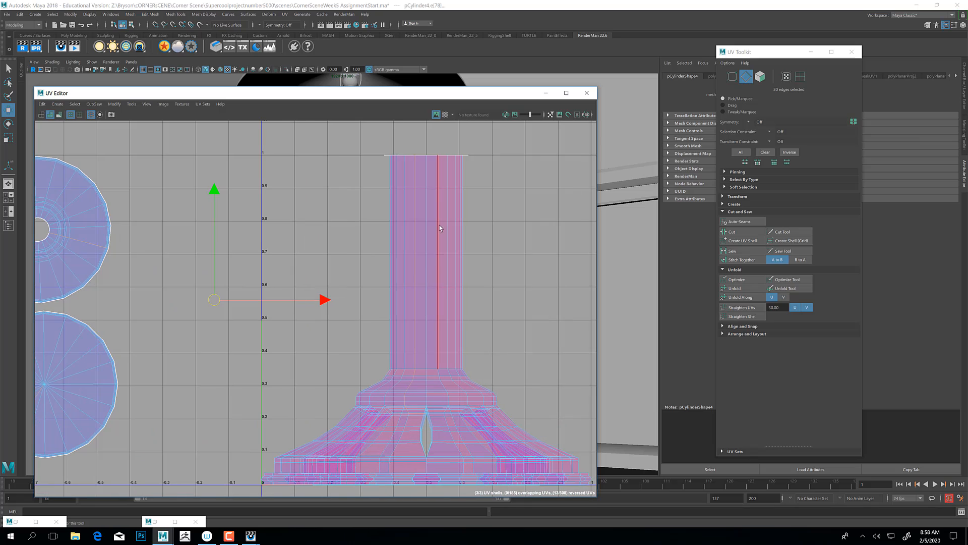
shift+double_click(418, 169)
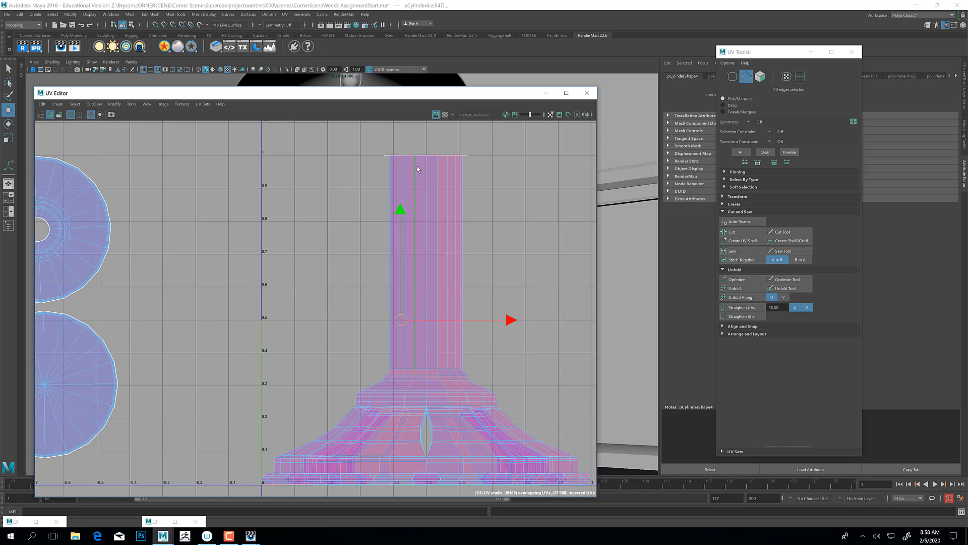
mouse_move(302, 307)
alt+middle_down()
mouse_move(441, 257)
mouse_move(296, 303)
alt+middle_up()
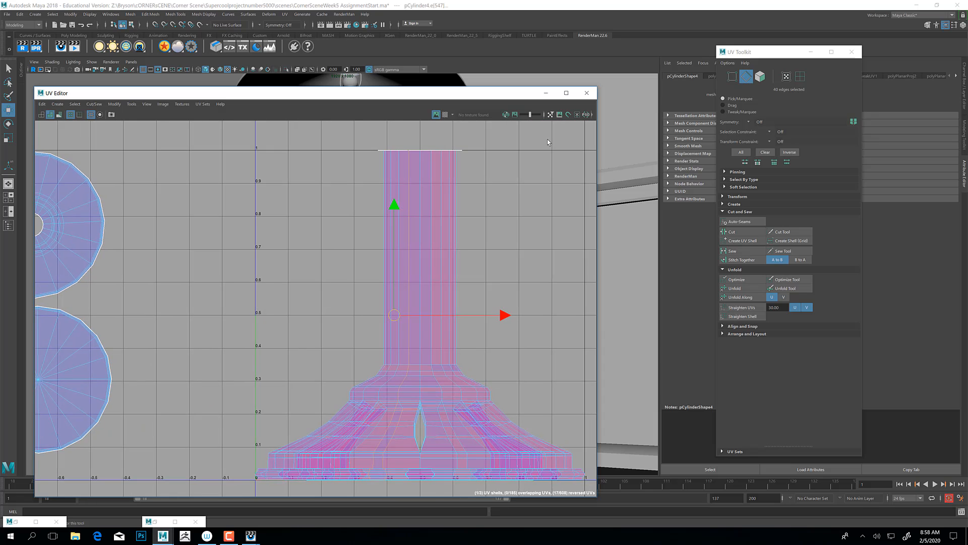
Minimize the UV Editor and select the vertical edge loop running down the column in the perspective view.
click(546, 93)
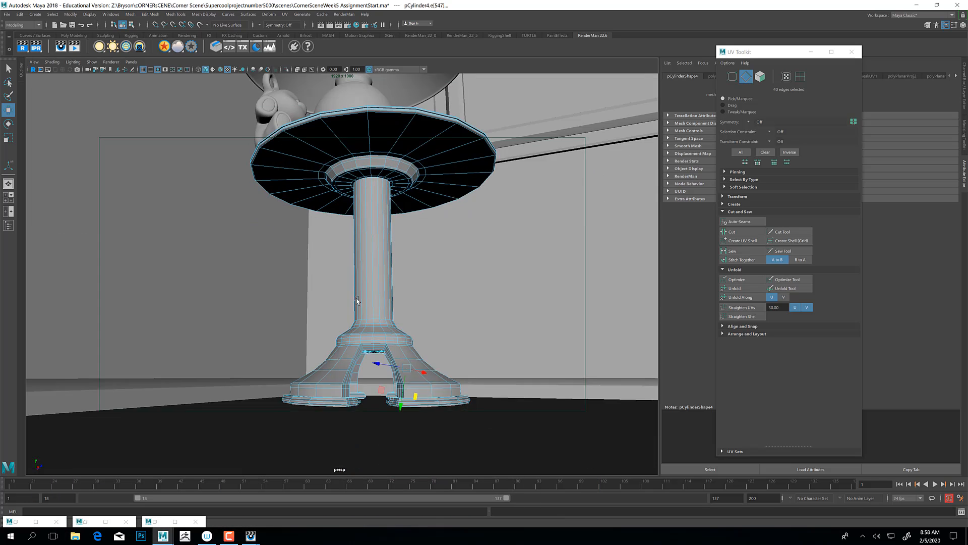
alt+drag(435, 309, 388, 345)
alt+middle_drag(388, 345, 353, 296)
alt+right_drag(353, 296, 431, 336)
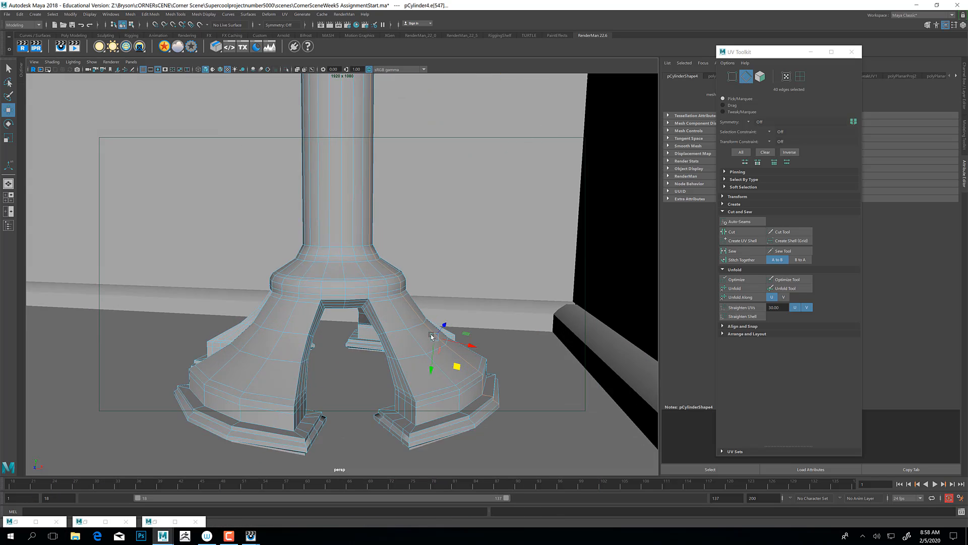
alt+drag(430, 336, 479, 322)
alt+middle_drag(397, 223, 406, 338)
double_click(391, 280)
alt+middle_drag(428, 181, 422, 305)
alt+right_drag(421, 305, 344, 262)
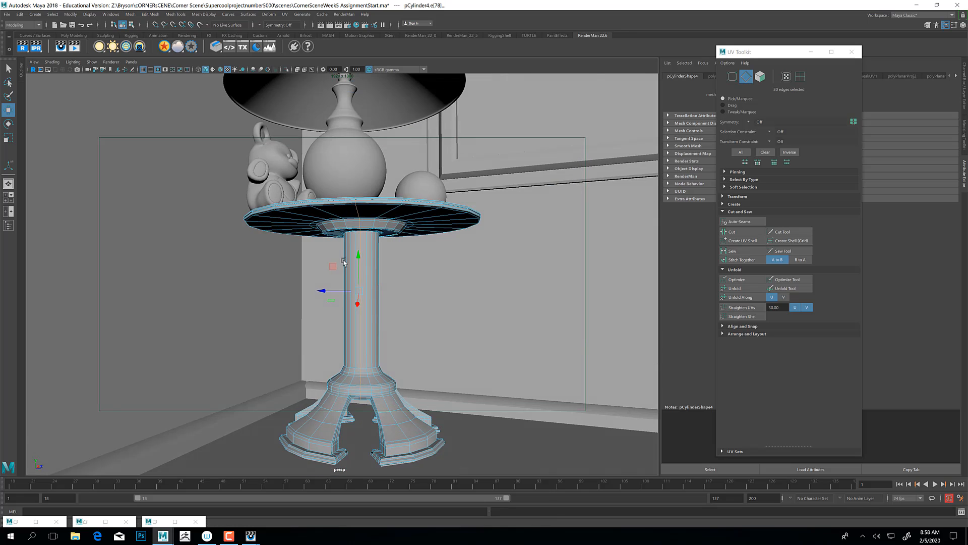
Deselect the loop's tabletop edges, keeping only the vertical seam edges along the column and base.
alt+drag(343, 262, 324, 227)
alt+middle_drag(292, 139, 292, 169)
alt+right_drag(293, 169, 320, 182)
ctrl+drag(276, 135, 385, 263)
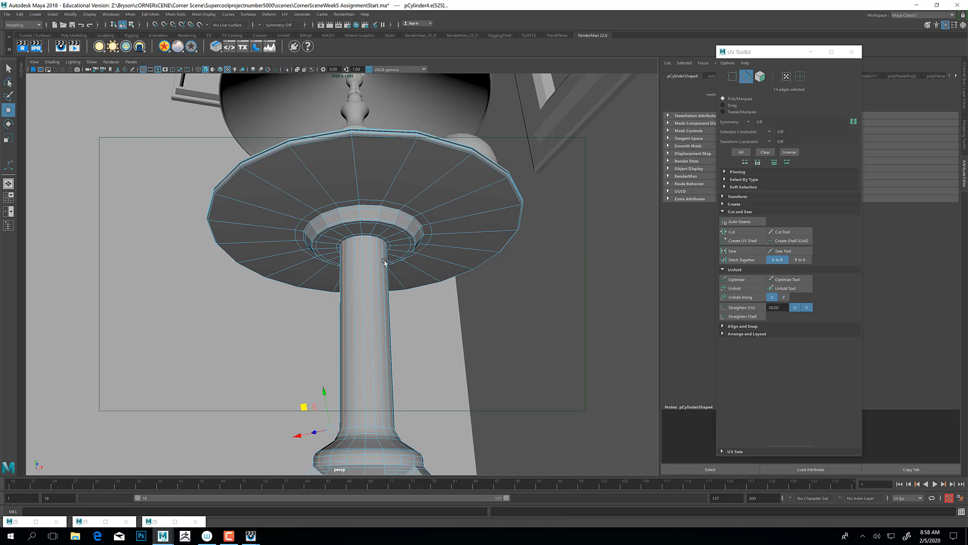
alt+right_drag(384, 263, 458, 279)
alt+drag(458, 279, 440, 312)
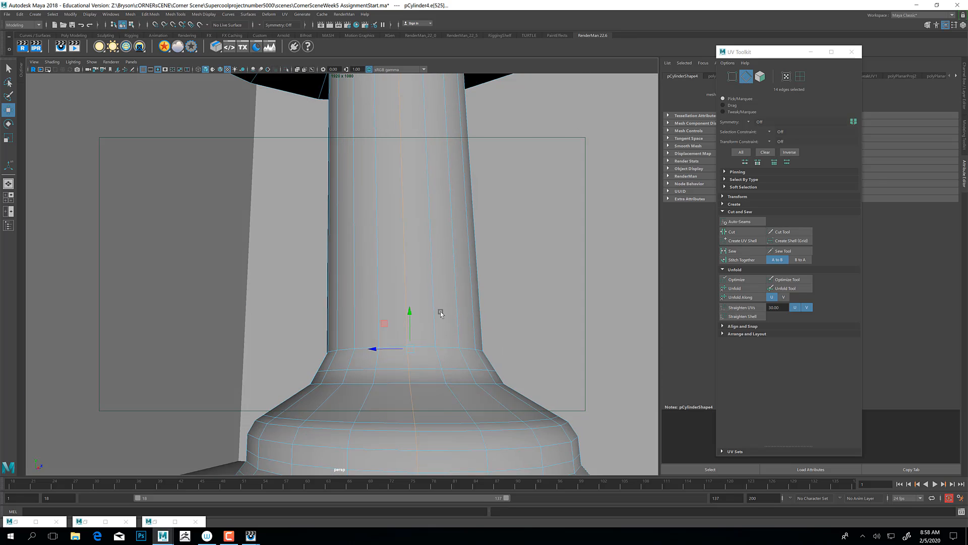
alt+right_drag(440, 311, 352, 241)
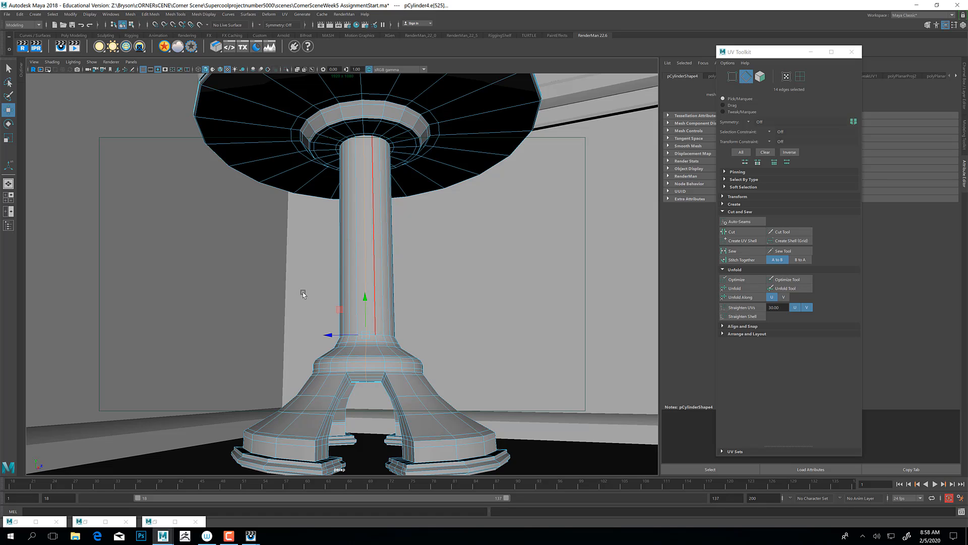
Restore the UV Editor, cut the UVs along the selected column seam and select the whole column shell in UV mode.
click(9, 523)
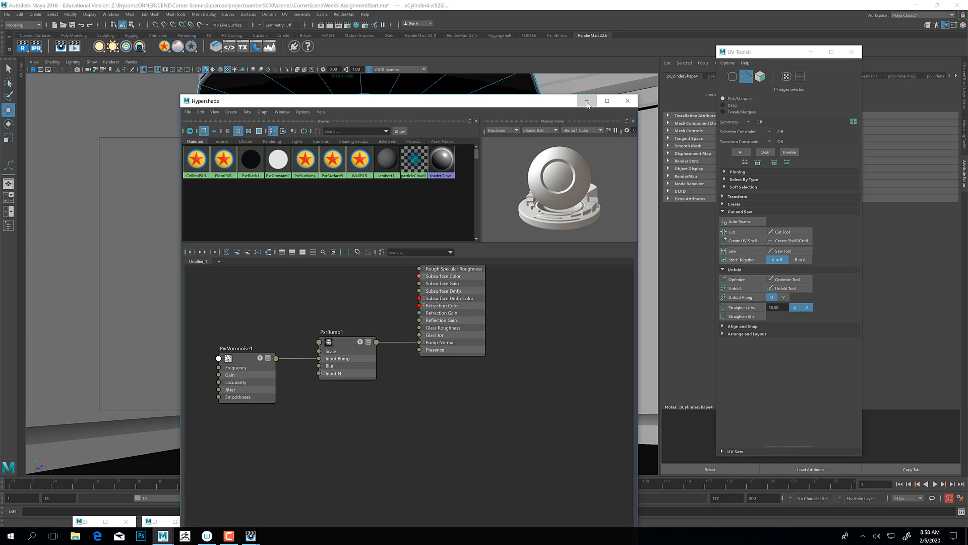
click(589, 100)
click(92, 524)
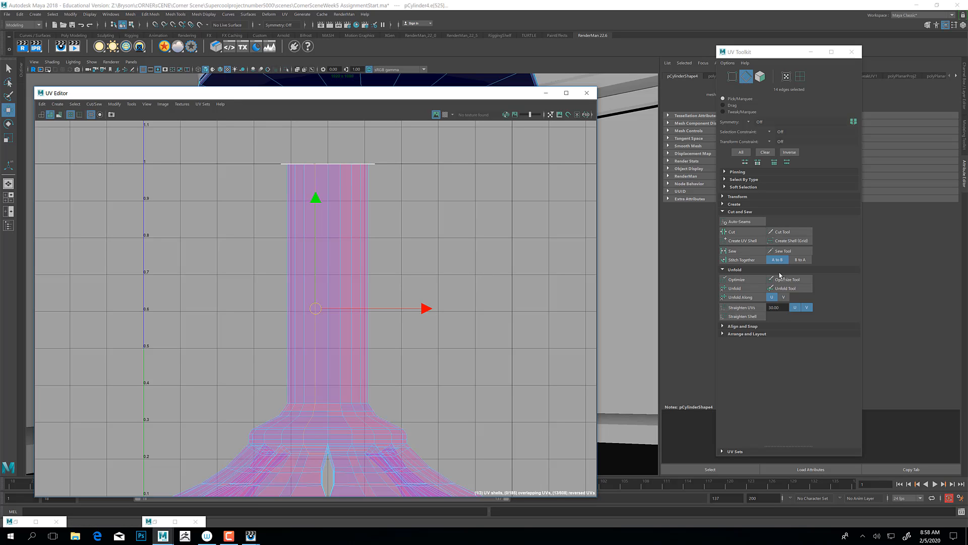
click(731, 232)
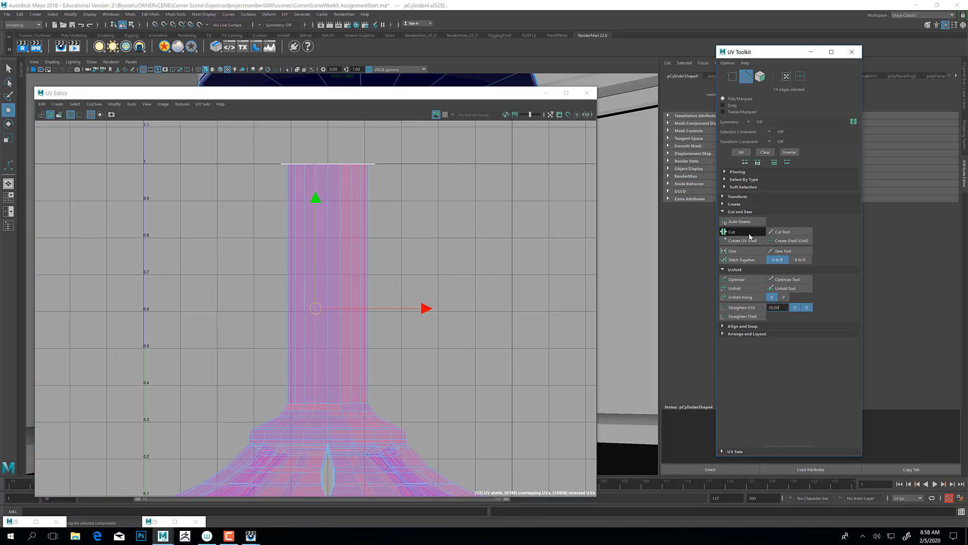
right_drag(350, 220, 379, 221)
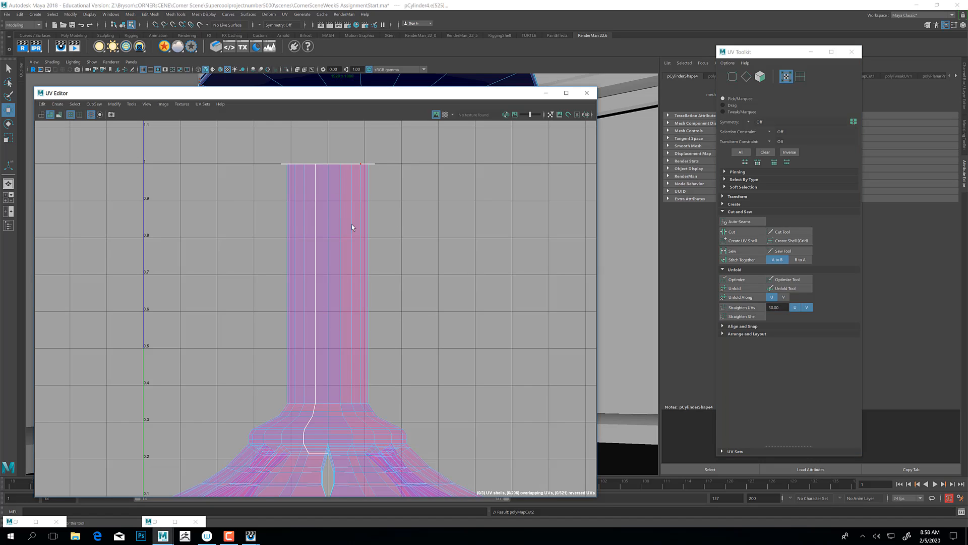
double_click(348, 224)
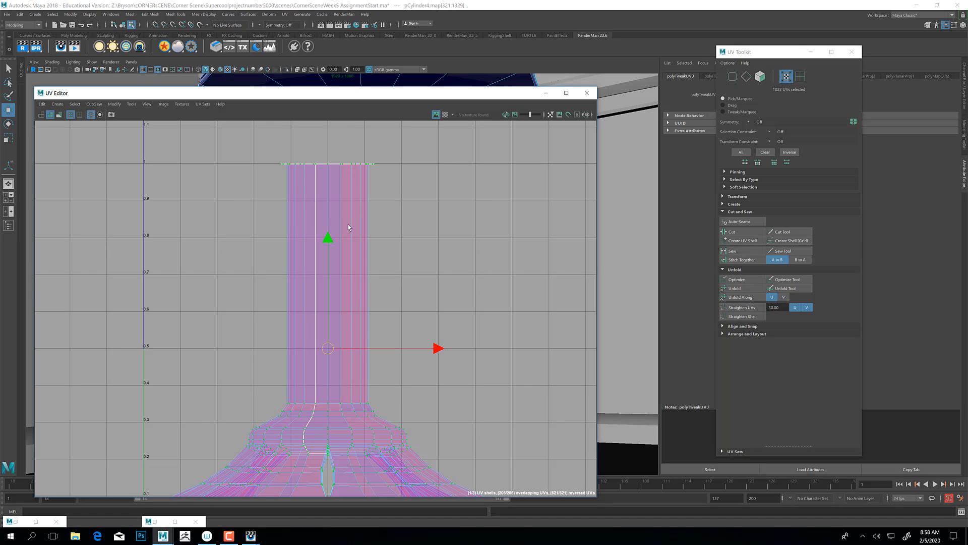
Unfold the selected column UV shell and turn on the checker map display.
click(737, 288)
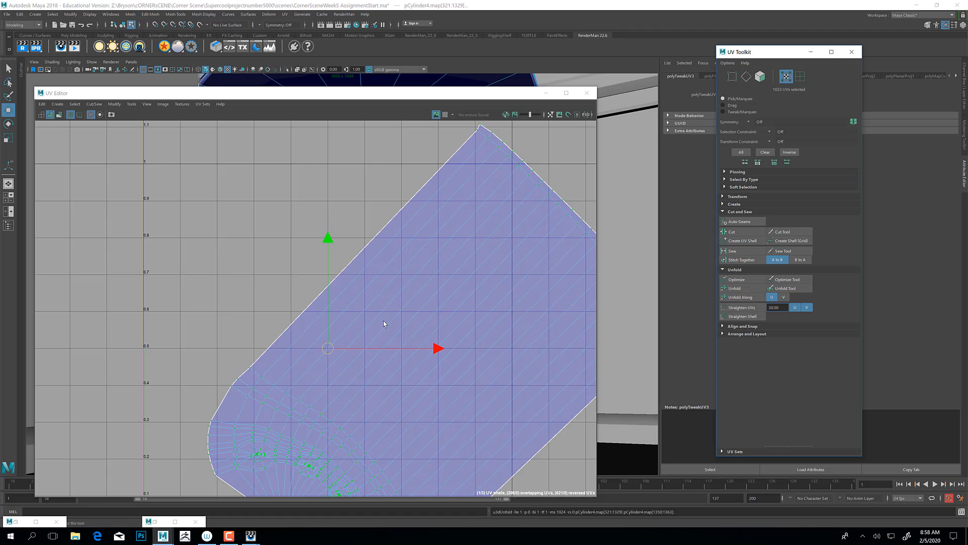
alt+middle_drag(443, 460, 395, 320)
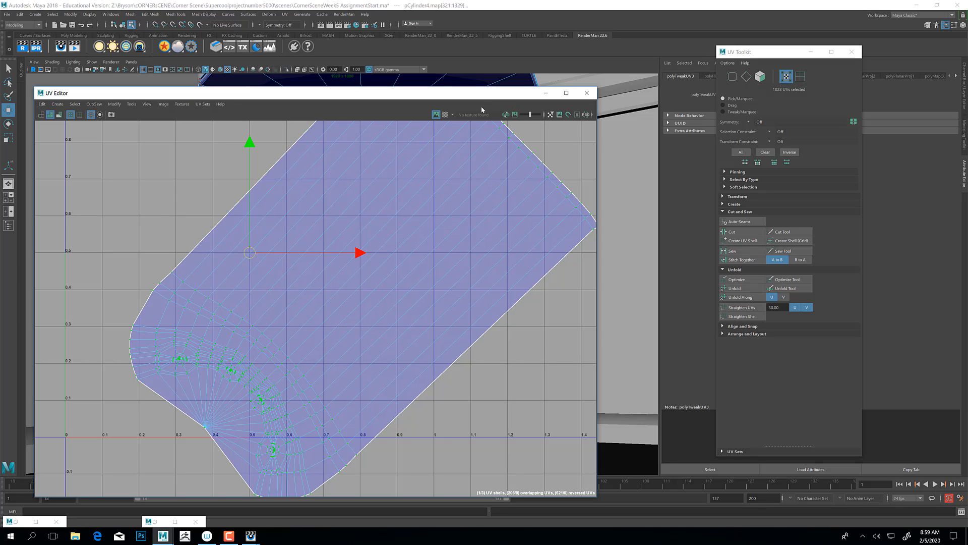
click(445, 115)
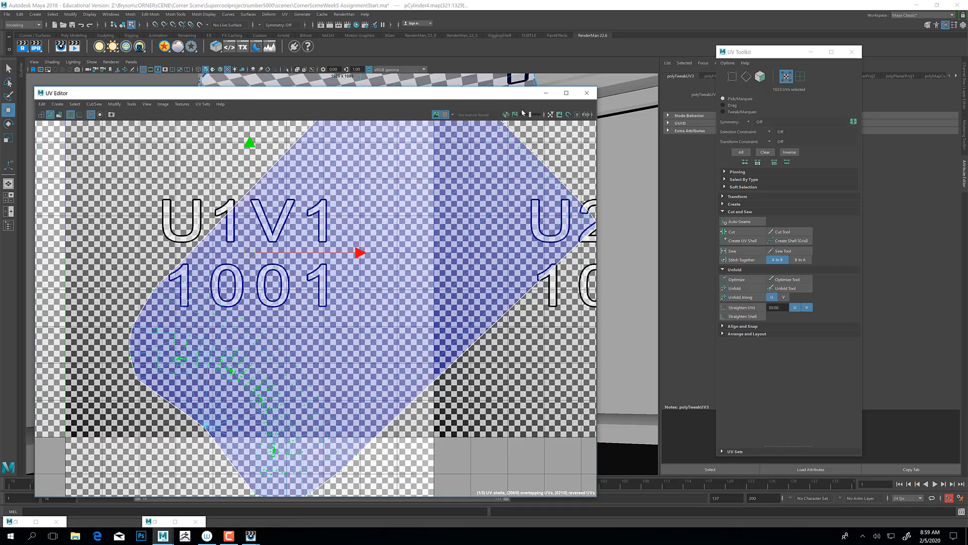
Minimize the UV Editor and examine the checker pattern for distortion along the column, base and legs.
click(545, 93)
scroll(378, 242, up, 6)
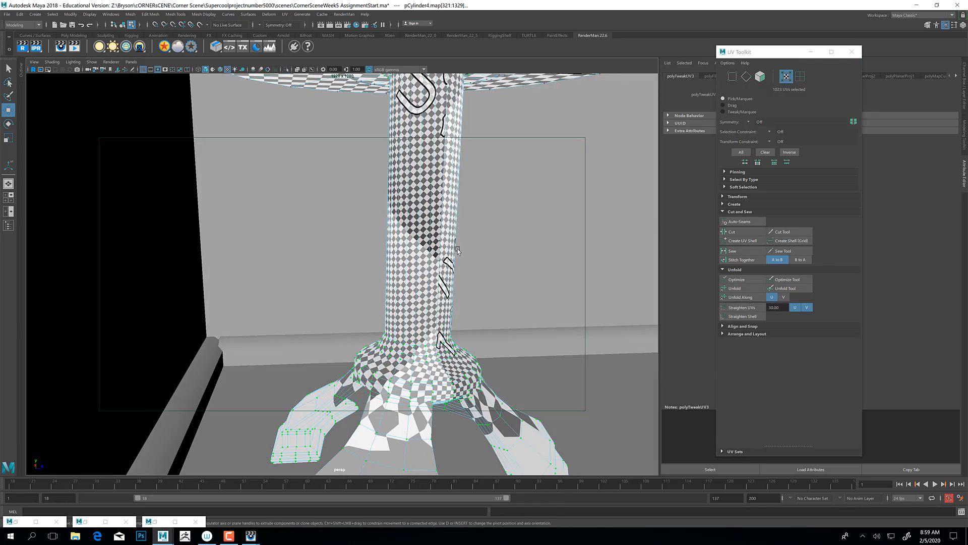
scroll(391, 232, down, 2)
alt+drag(408, 240, 382, 241)
scroll(370, 241, down, 2)
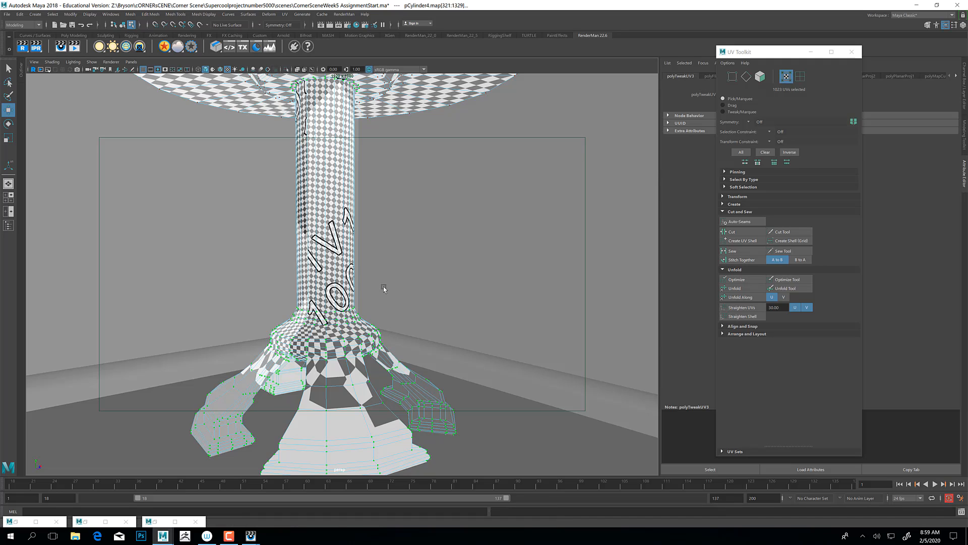
mouse_move(318, 359)
alt+mouse_down()
mouse_move(324, 345)
mouse_move(311, 350)
alt+mouse_up()
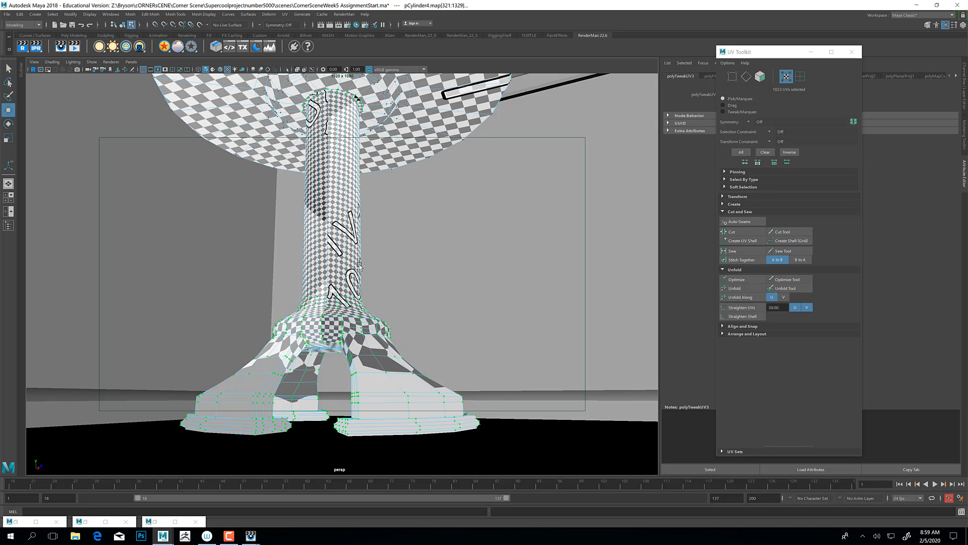
alt+drag(360, 266, 343, 323)
alt+middle_drag(343, 323, 323, 231)
alt+right_drag(323, 232, 529, 341)
alt+drag(328, 278, 355, 296)
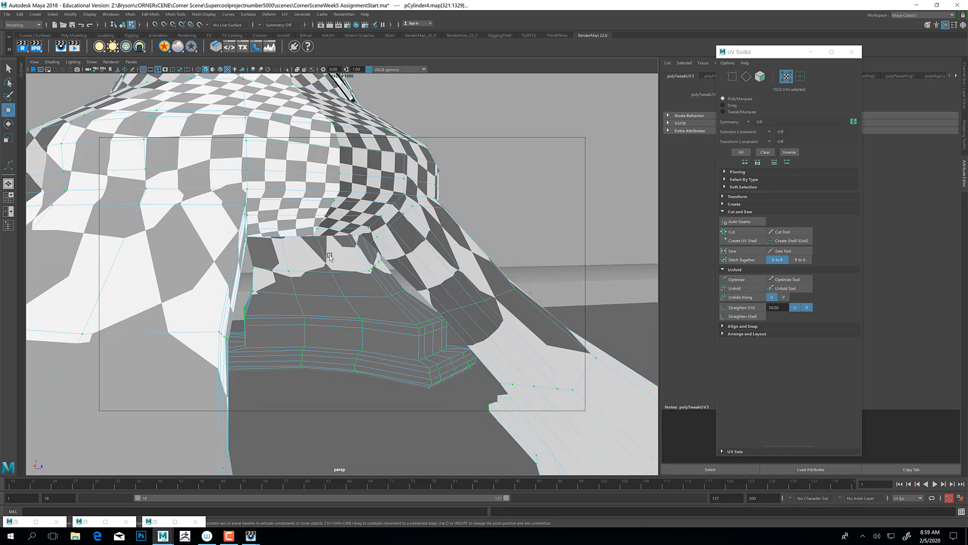
alt+right_drag(330, 295, 373, 277)
alt+drag(373, 277, 340, 265)
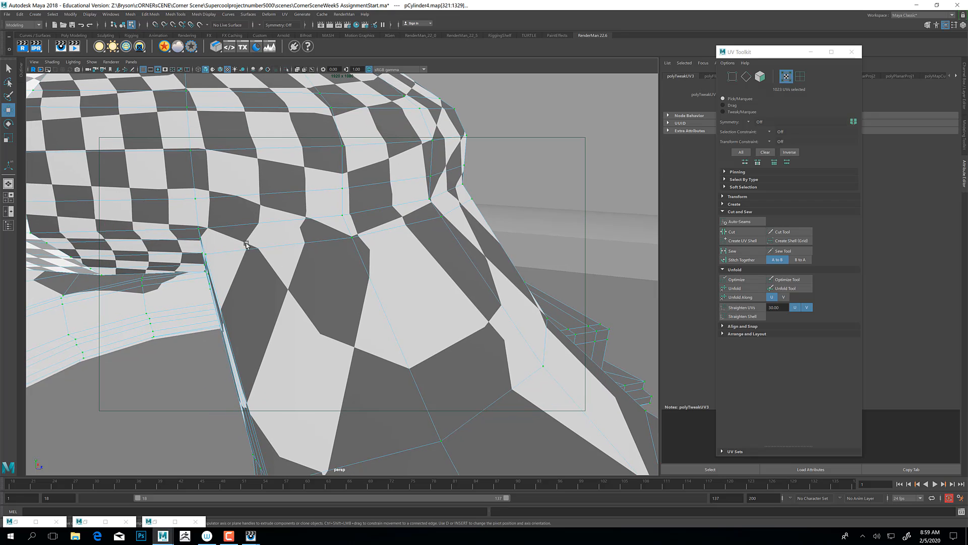
In edge mode, select the ring of edges where the first leg joins the column's base.
alt+drag(233, 262, 301, 234)
right_drag(341, 179, 353, 151)
double_click(362, 143)
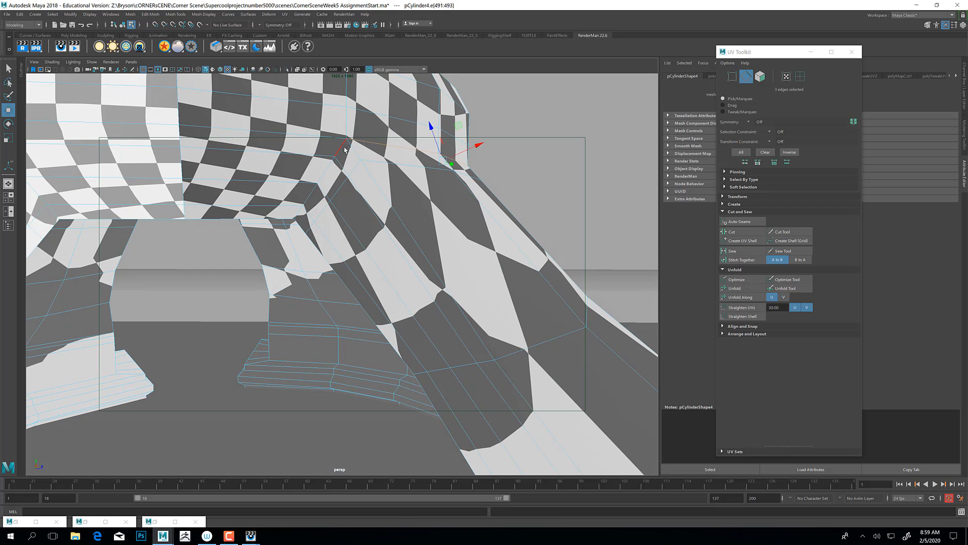
shift+double_click(346, 148)
alt+drag(387, 178, 327, 194)
shift+click(328, 195)
shift+double_click(382, 265)
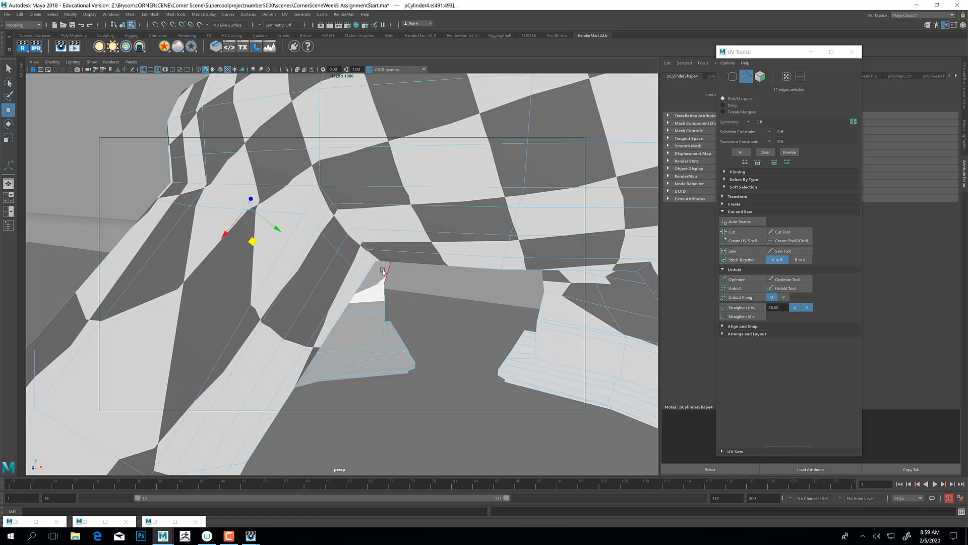
Add the ring of edges around the second leg's joint with the base to the selection.
alt+drag(382, 265, 348, 290)
shift+double_click(314, 209)
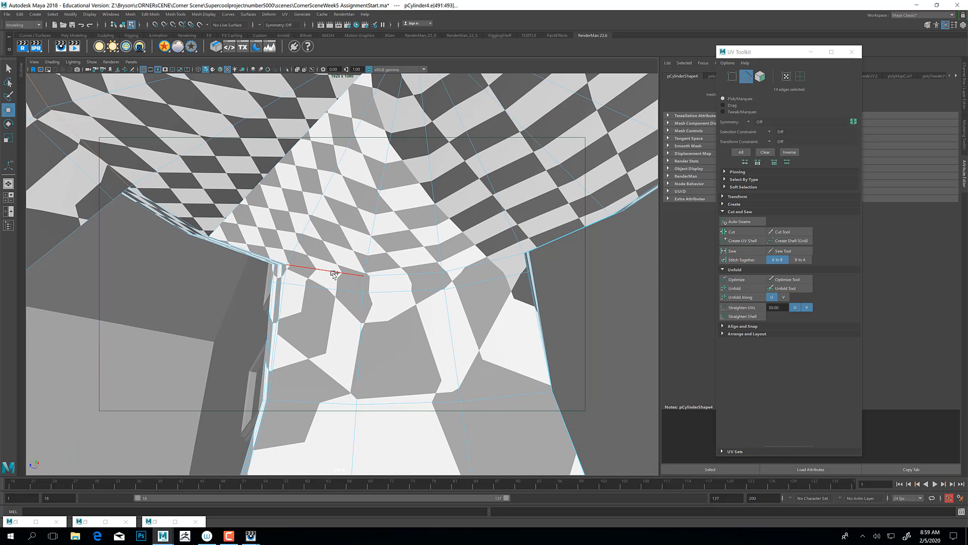
alt+drag(256, 269, 299, 272)
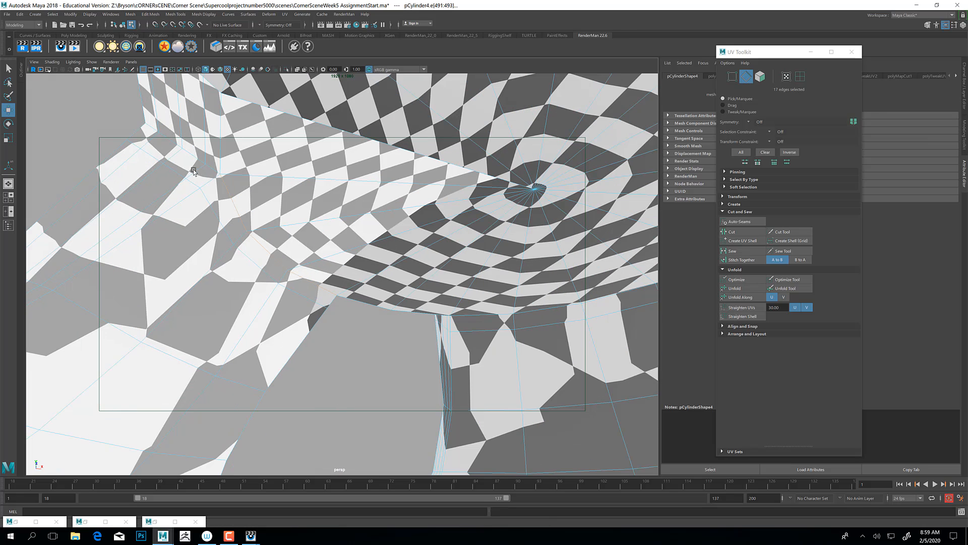
shift+double_click(191, 155)
alt+drag(191, 155, 376, 212)
shift+double_click(324, 230)
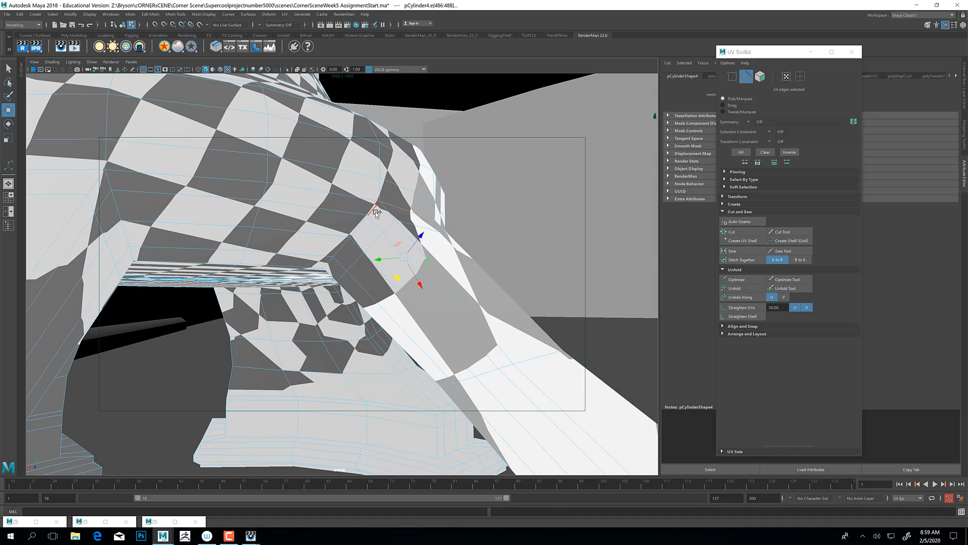
shift+double_click(375, 212)
Extend the edge selection with the full ring around the third leg's joint, including its underside edges.
alt+drag(267, 315, 329, 261)
shift+double_click(253, 189)
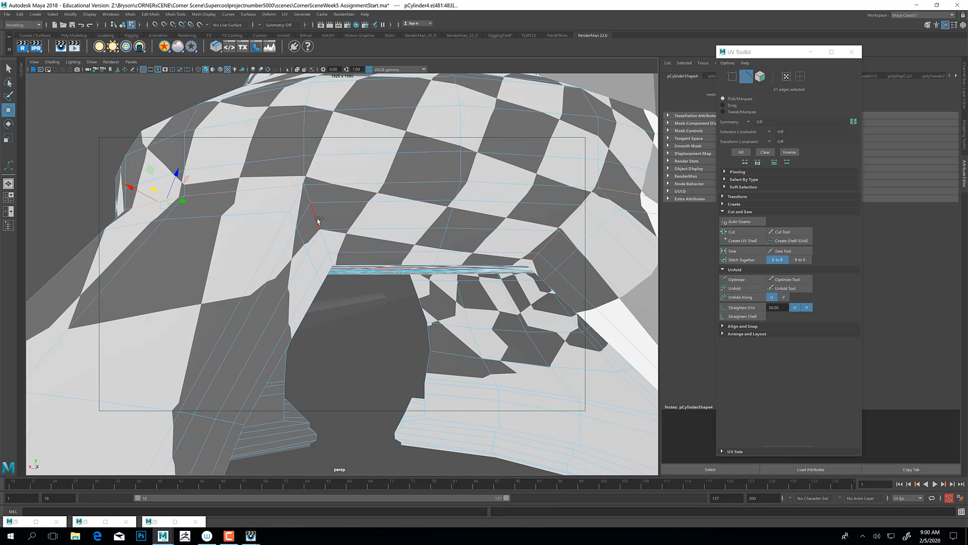
alt+drag(268, 222, 479, 189)
shift+double_click(325, 182)
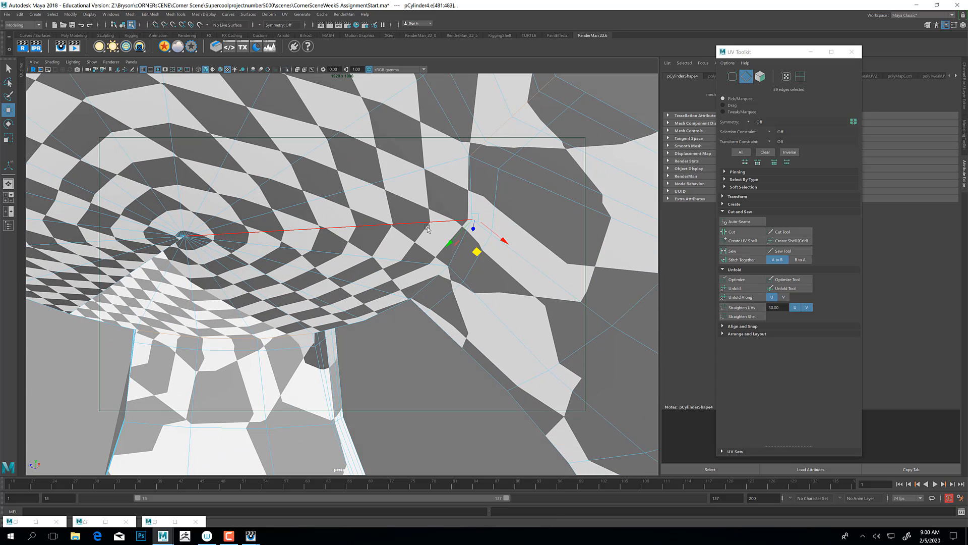
shift+double_click(477, 190)
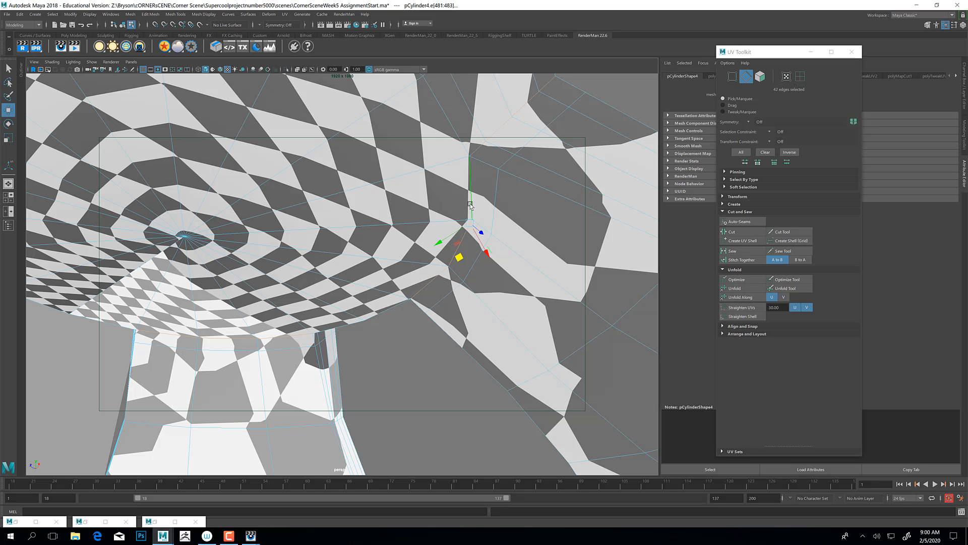
Complete the seam selection with the ring of edges where the fourth leg meets the base.
alt+drag(429, 258, 384, 247)
shift+double_click(516, 282)
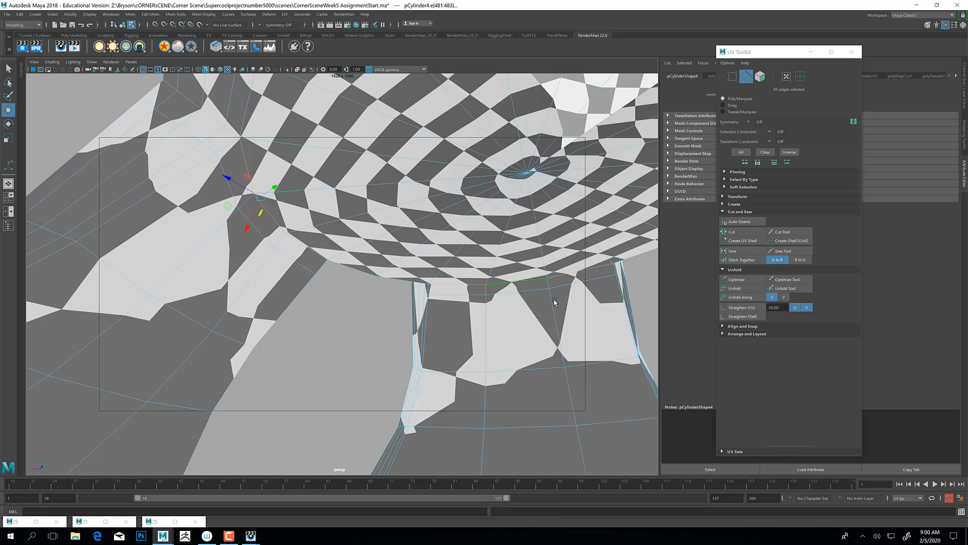
alt+drag(554, 301, 364, 336)
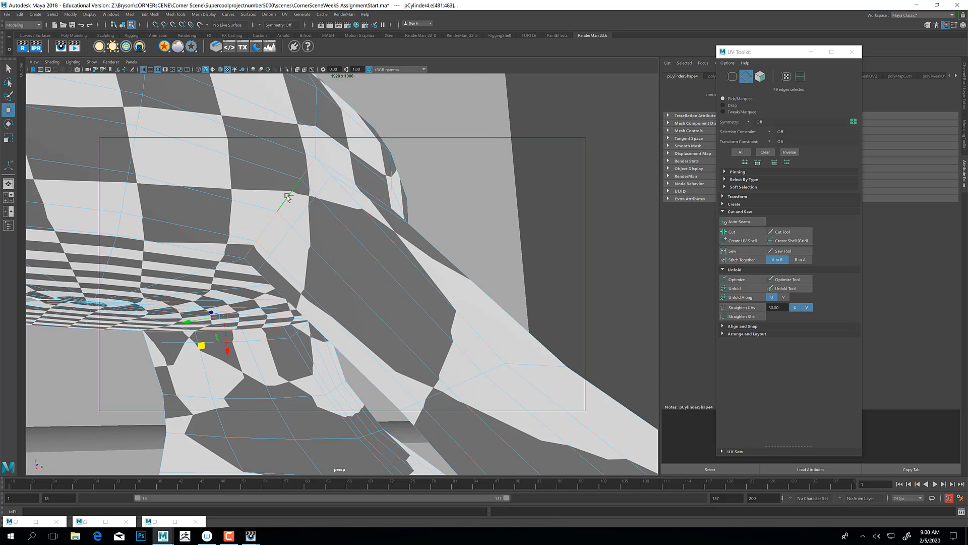
alt+drag(288, 197, 391, 287)
shift+double_click(385, 235)
shift+click(409, 241)
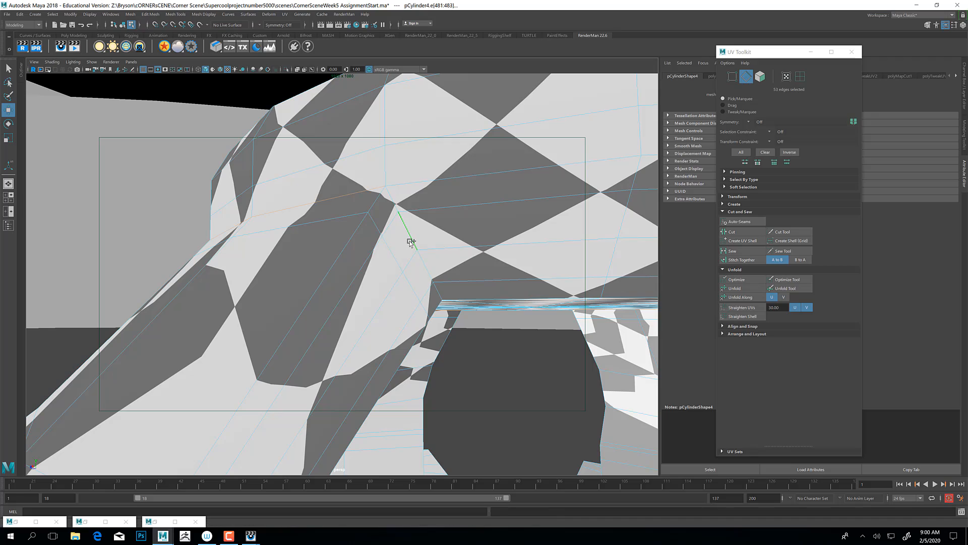
shift+double_click(410, 242)
mouse_move(340, 271)
alt+mouse_down()
mouse_move(281, 297)
mouse_move(384, 299)
mouse_move(416, 289)
mouse_move(316, 266)
mouse_move(328, 265)
alt+mouse_up()
Restore the UV Editor, leaving the Outliner closed, and dock the UV Toolkit beside the UV view.
click(151, 522)
click(156, 522)
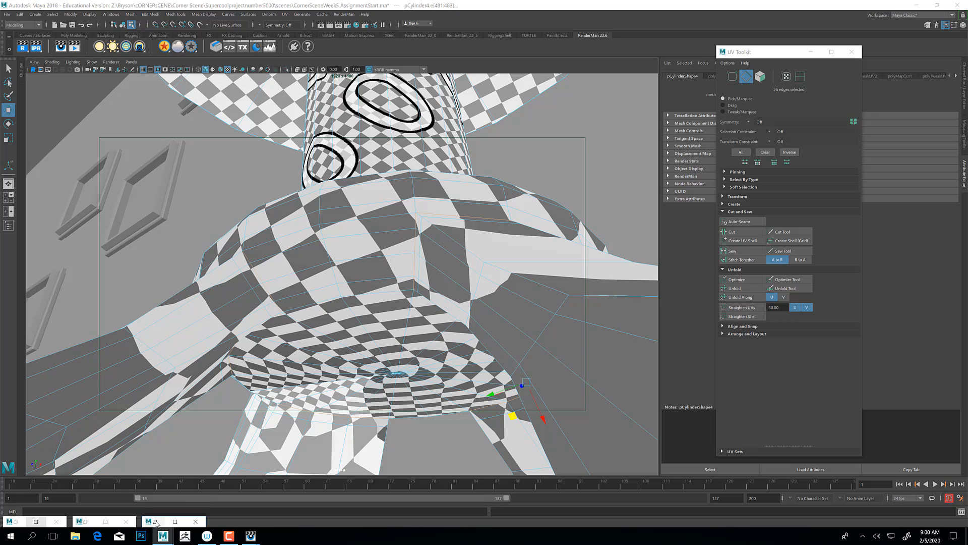
click(156, 522)
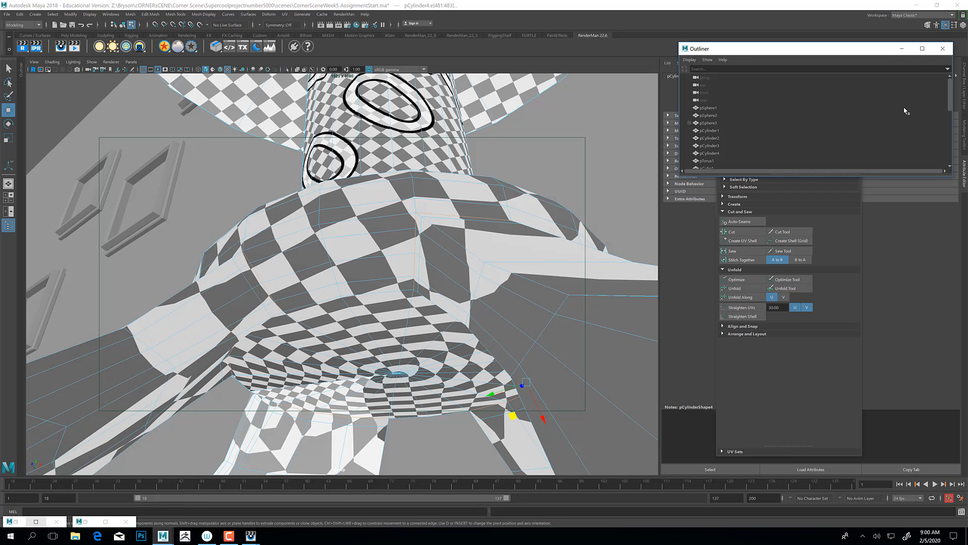
click(943, 49)
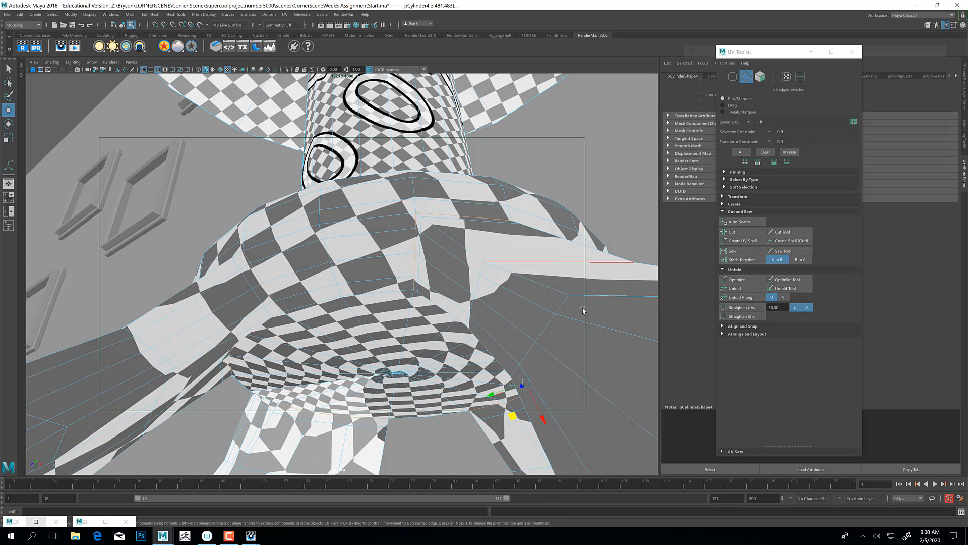
click(85, 522)
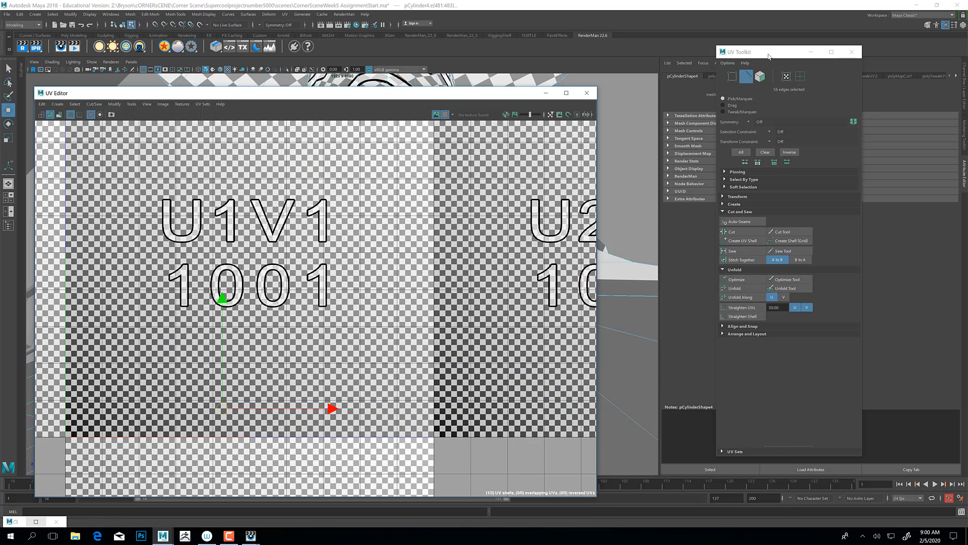
drag(769, 57, 596, 124)
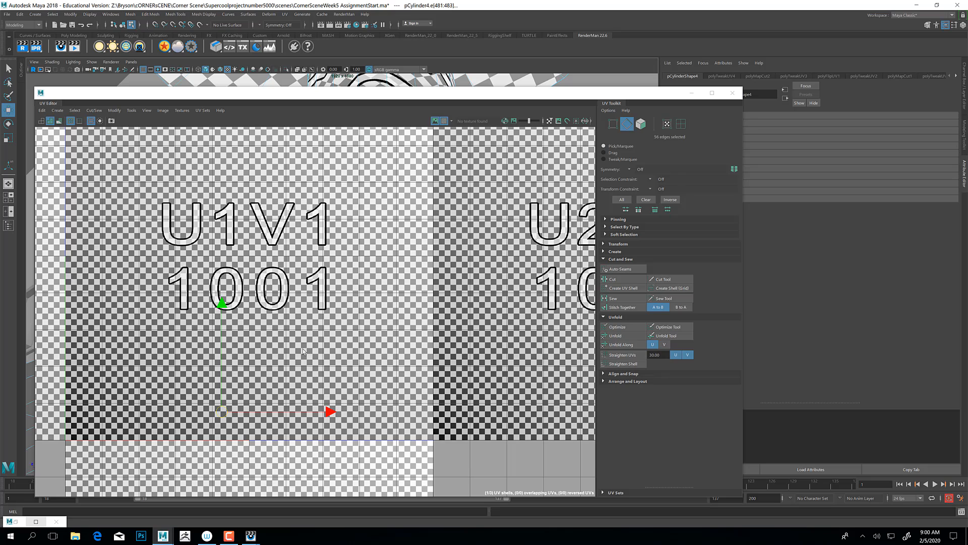
Cut the UVs along the selected edge rings to separate the four legs from the column shell.
key(f)
scroll(362, 338, down, 2)
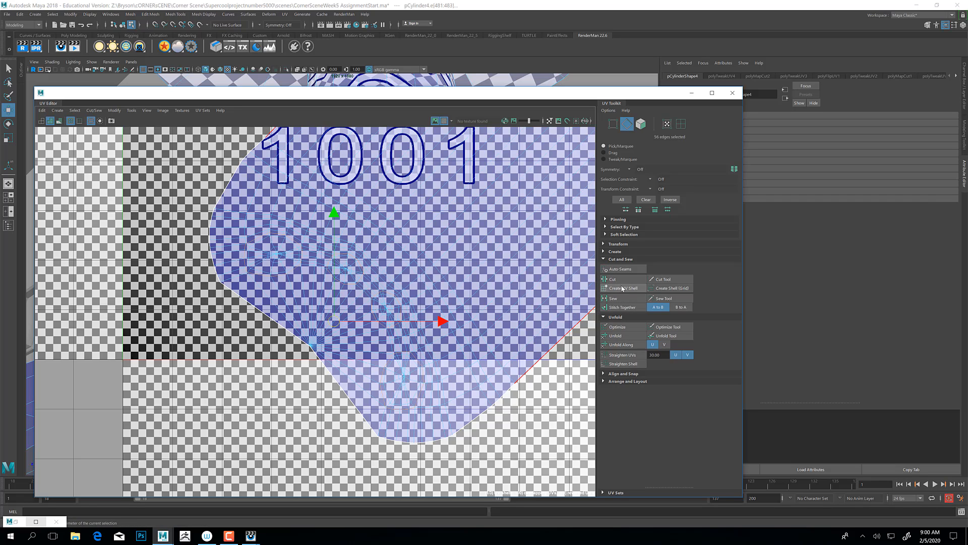
click(620, 280)
Select the column shell in UV mode and move it mostly into the U-1V-1 tile, clear of the leg shells.
right_drag(433, 263, 436, 263)
click(437, 263)
scroll(454, 243, down, 5)
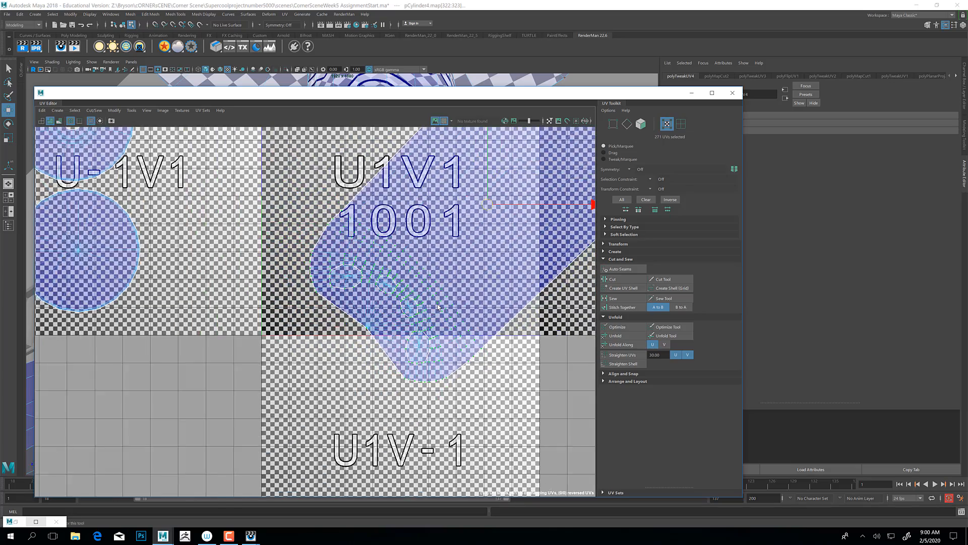
drag(468, 226, 251, 399)
alt+middle_drag(332, 345, 361, 282)
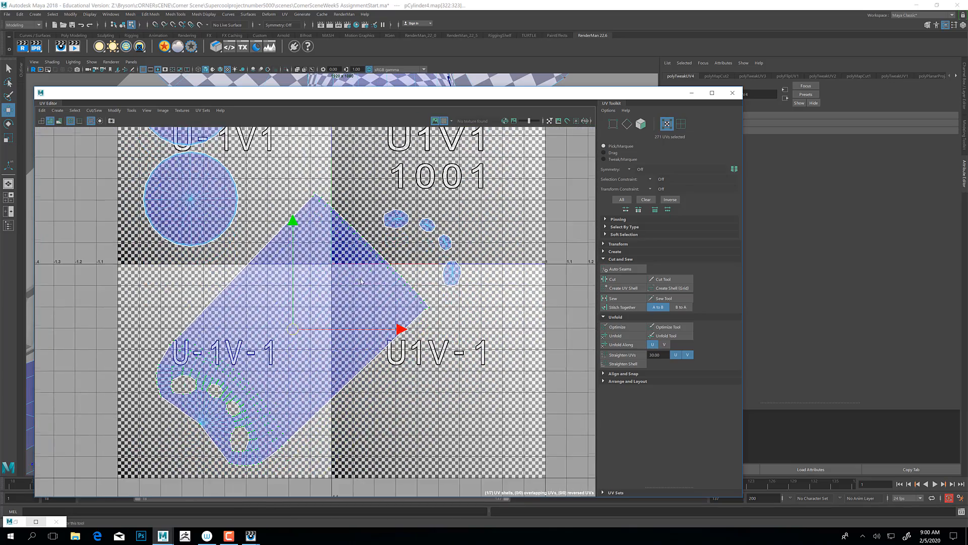
alt+middle_drag(402, 329, 518, 231)
With the Cut Tool, cut one edge from the base's centre point to each of the four leg holes.
scroll(360, 288, up, 6)
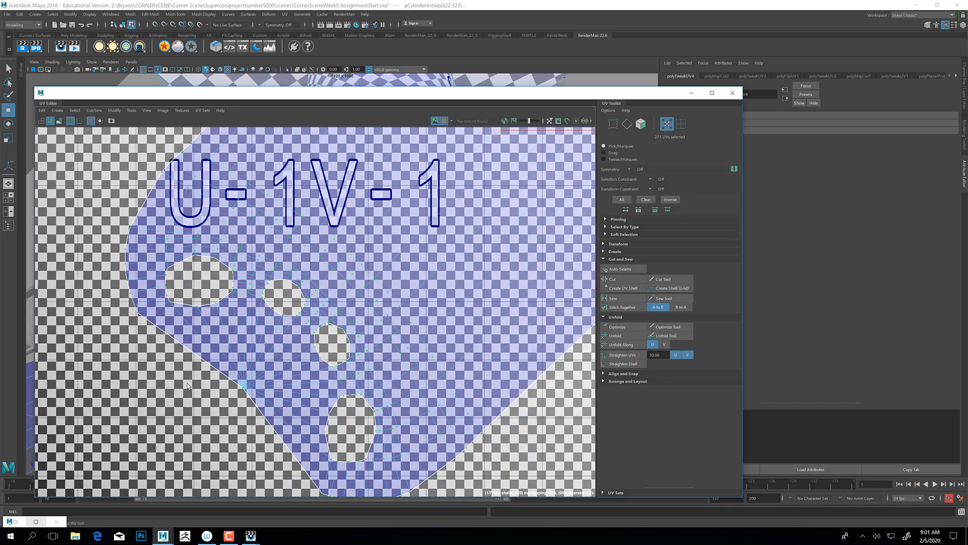
alt+middle_drag(240, 326, 266, 297)
alt+middle_drag(231, 330, 240, 329)
scroll(257, 347, up, 2)
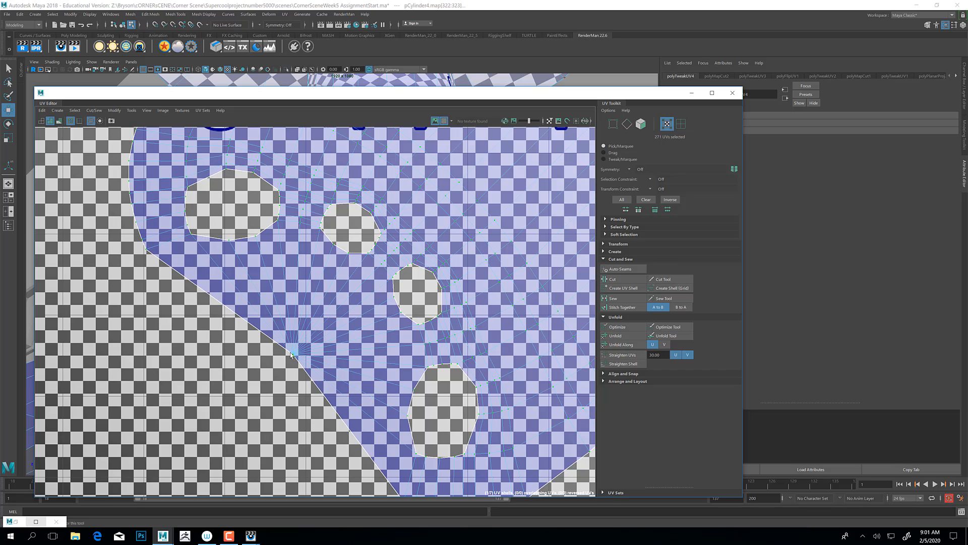
click(657, 279)
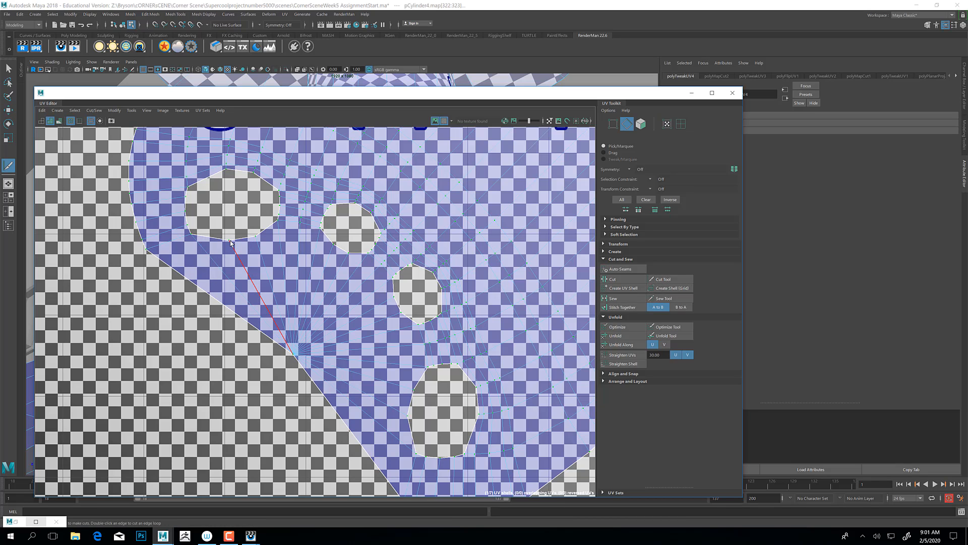
mouse_move(247, 273)
mouse_down()
mouse_move(284, 295)
mouse_move(279, 331)
mouse_up()
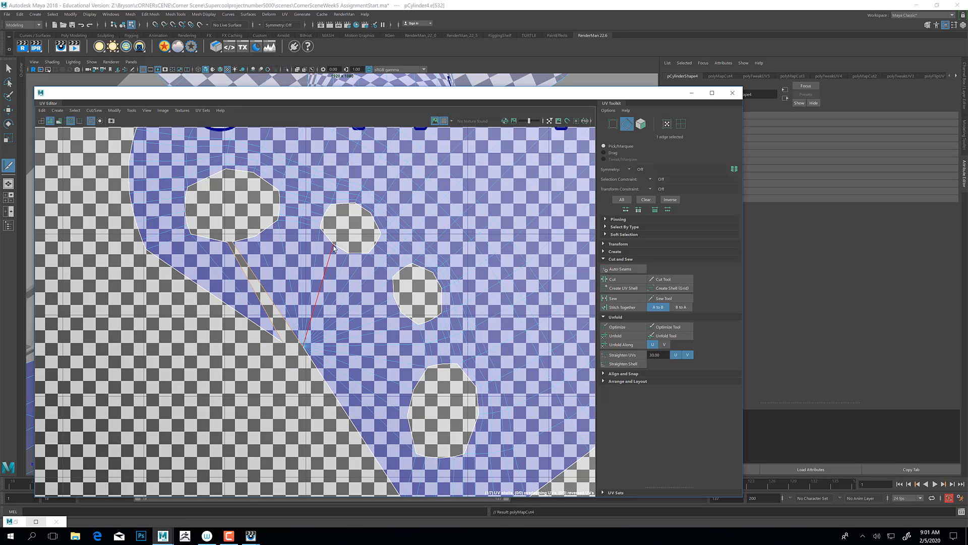
drag(341, 255, 302, 348)
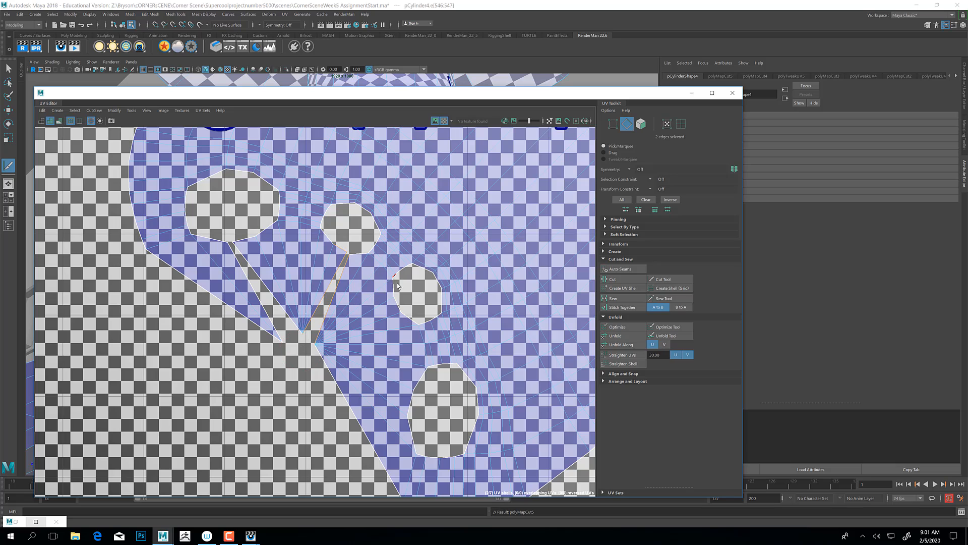
click(361, 327)
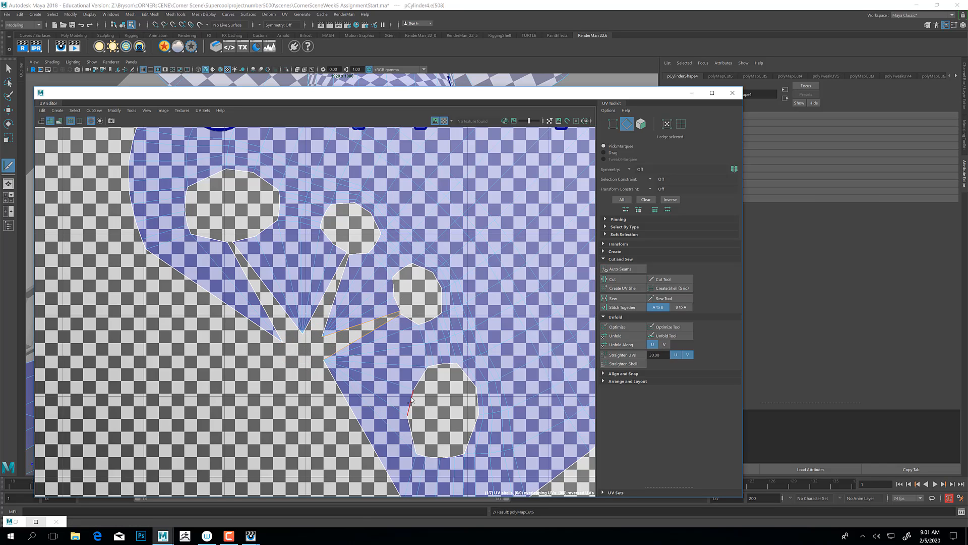
click(377, 377)
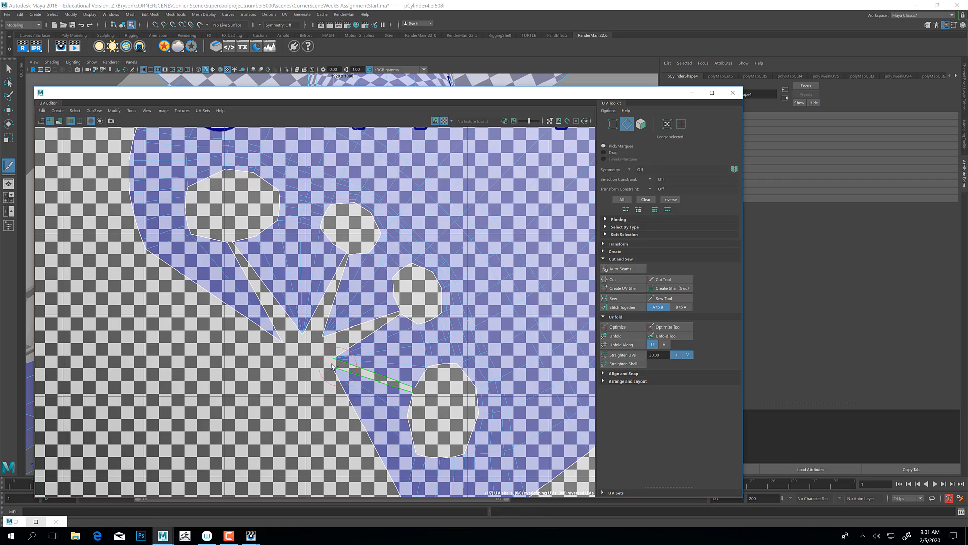
alt+middle_drag(417, 393, 329, 453)
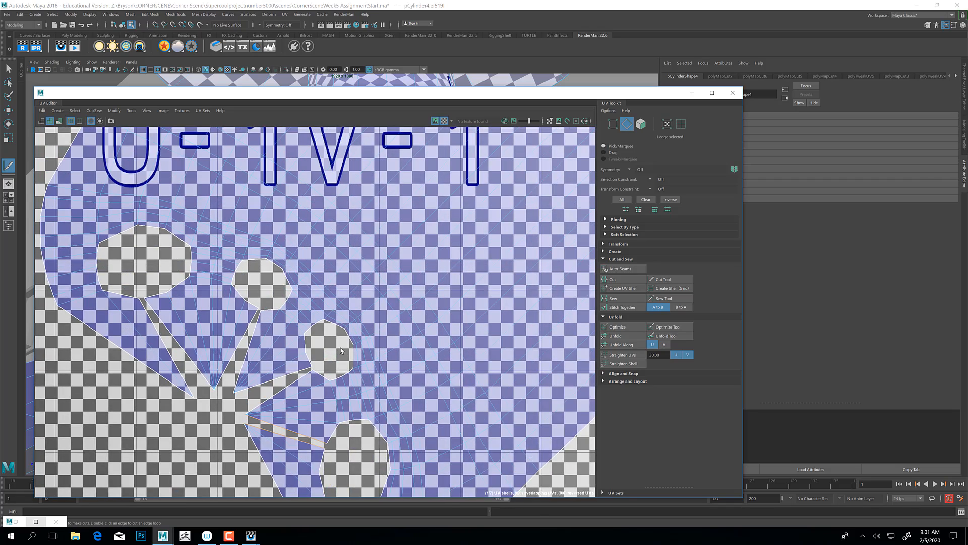
Select the column shell's UVs and unfold it along the new cuts between the base centre and the leg holes.
scroll(340, 346, down, 5)
scroll(341, 345, down, 3)
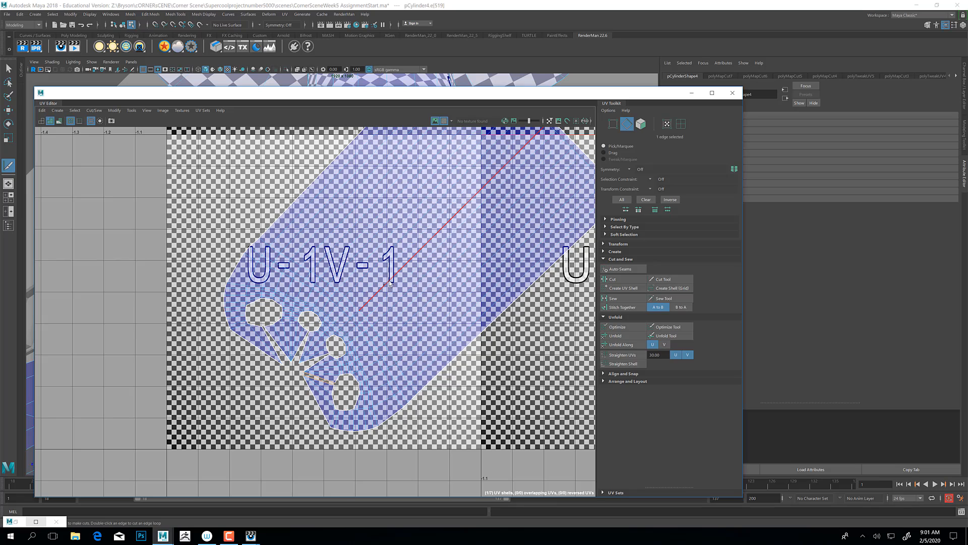
key(q)
right_drag(404, 268, 436, 270)
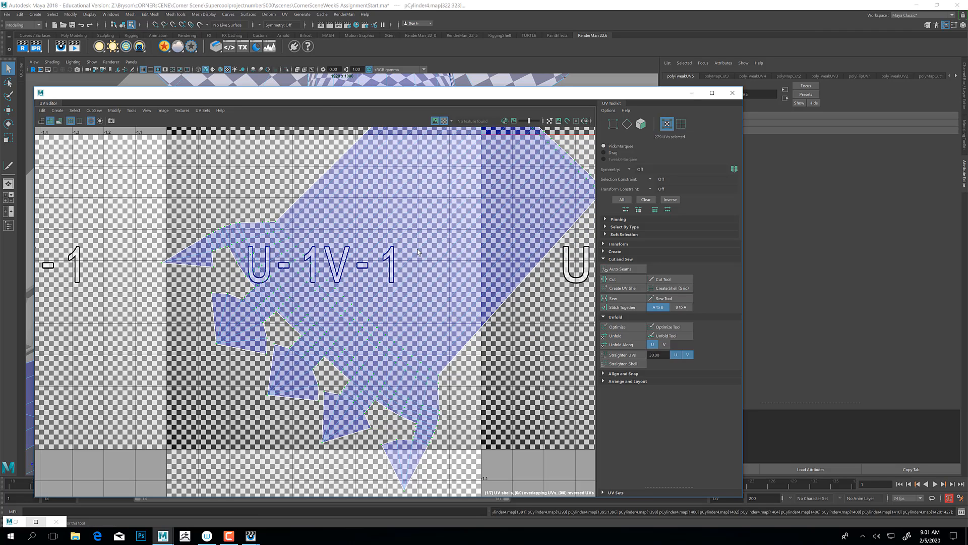
Minimize the UV Editor and examine the checker pattern around the table's column, base and leg joints for distortion.
click(691, 93)
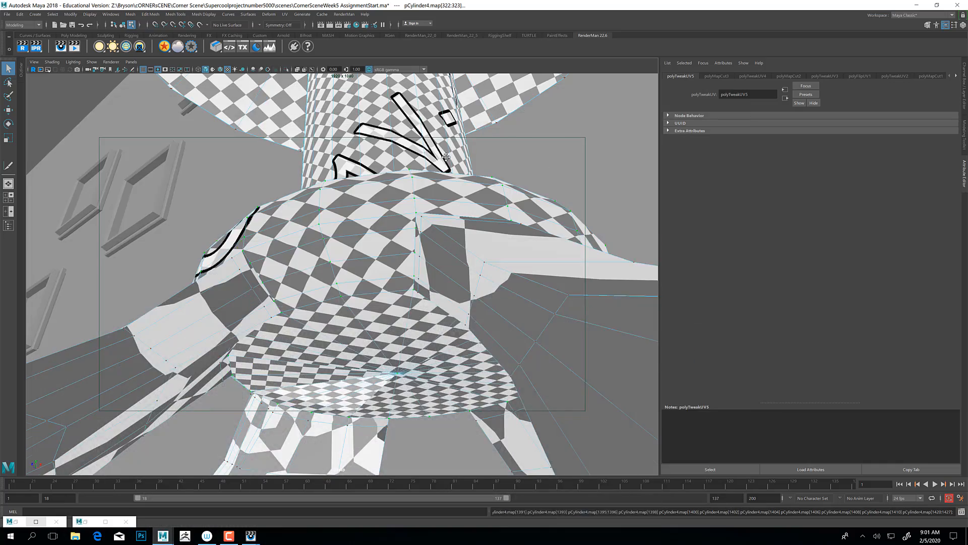
alt+drag(444, 156, 422, 156)
alt+middle_drag(423, 160, 436, 222)
alt+right_drag(436, 222, 377, 223)
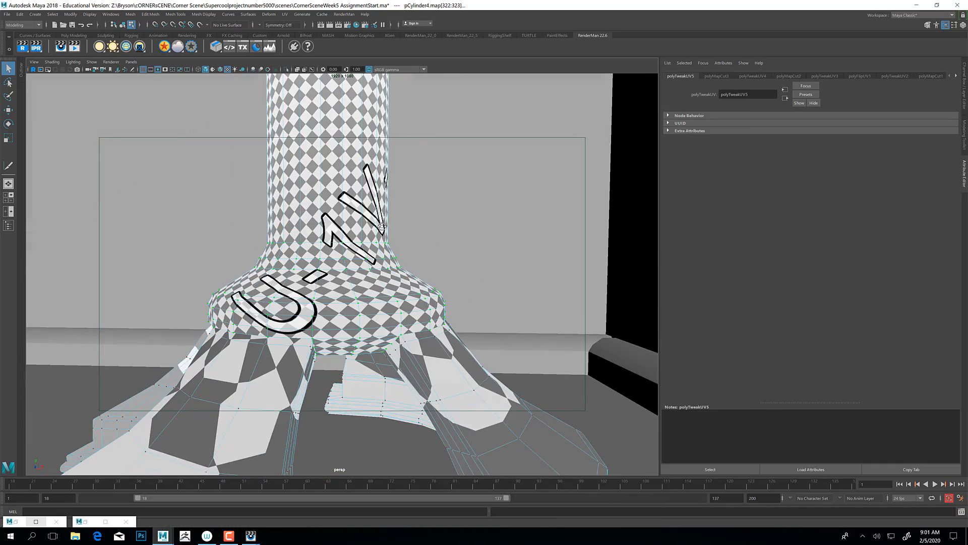
alt+drag(373, 197, 403, 225)
alt+drag(338, 229, 367, 166)
alt+middle_drag(352, 186, 435, 301)
alt+right_drag(434, 301, 389, 302)
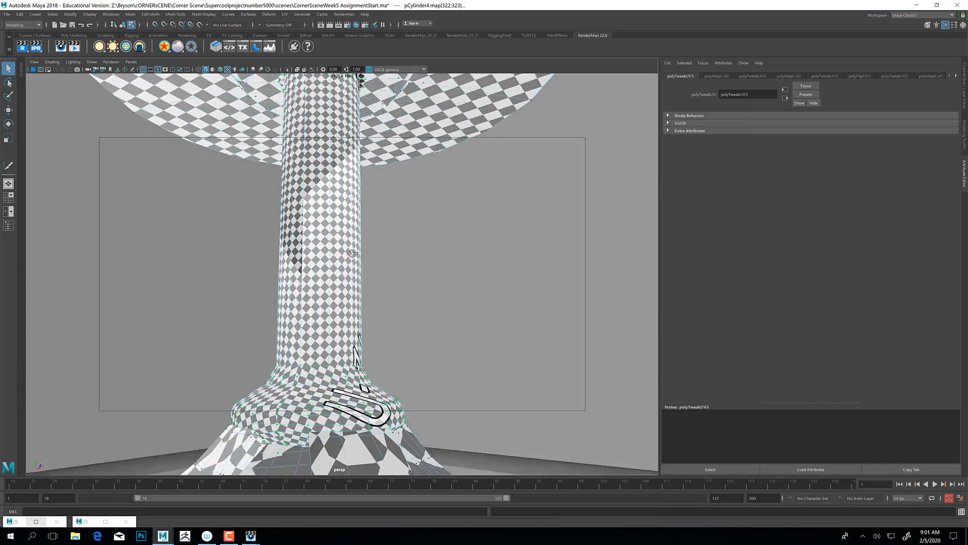
alt+drag(313, 313, 365, 309)
alt+right_drag(365, 309, 297, 263)
alt+middle_drag(297, 247, 325, 292)
alt+drag(325, 292, 355, 328)
alt+middle_drag(356, 328, 359, 259)
alt+right_drag(359, 258, 336, 339)
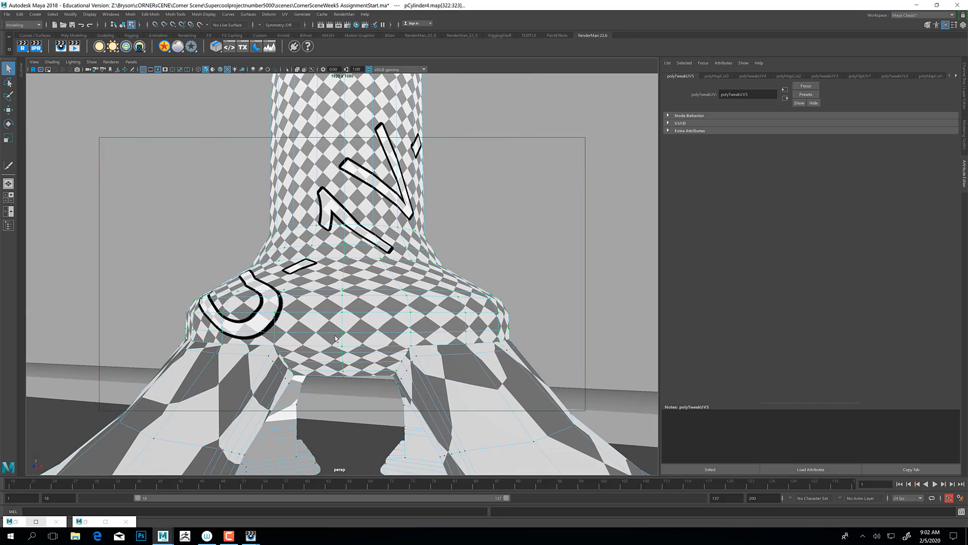
alt+drag(356, 271, 377, 294)
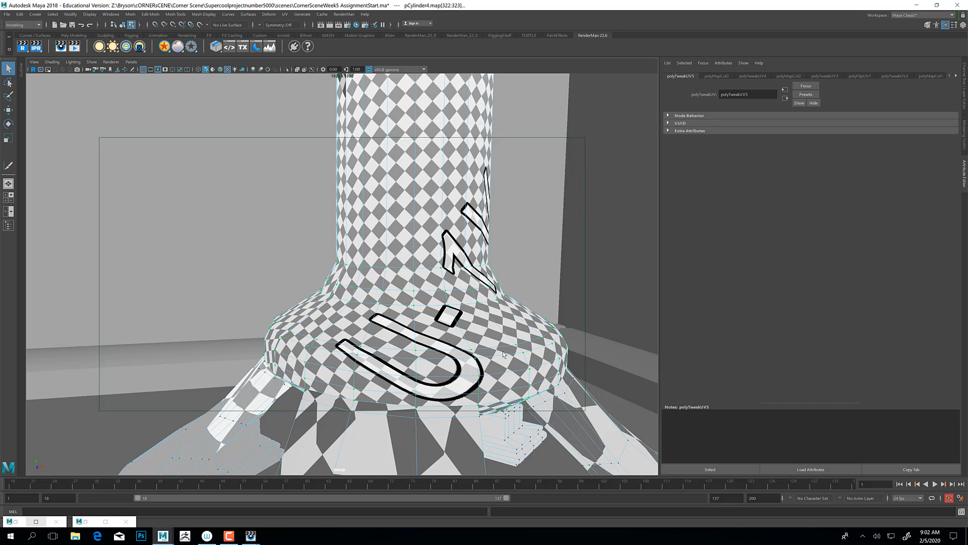
alt+middle_drag(516, 411, 507, 279)
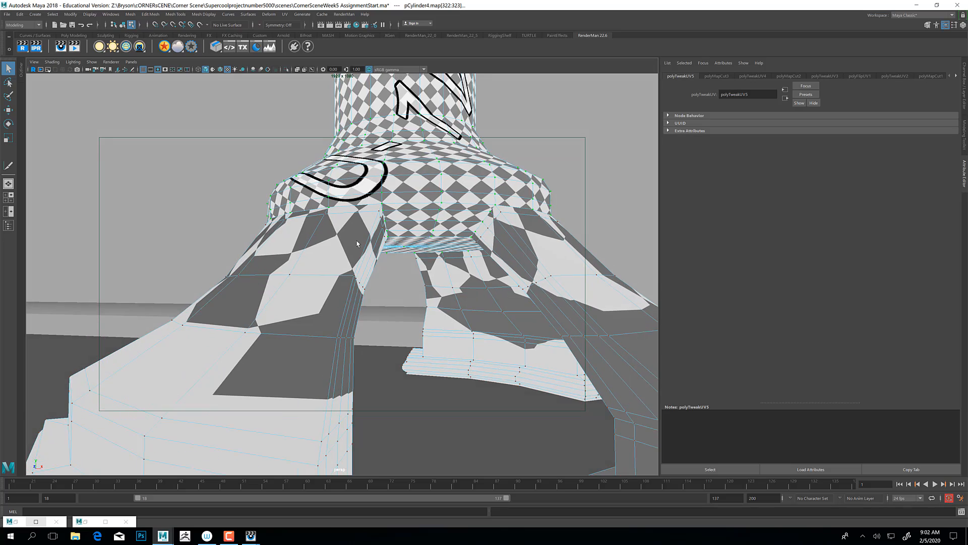
Restore the UV Editor and select all four leg shells together in face mode.
click(87, 524)
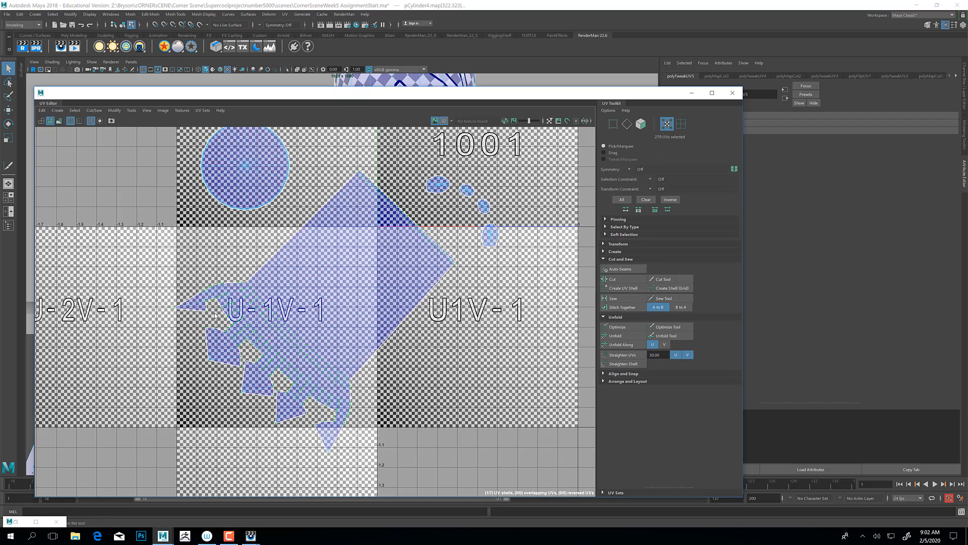
alt+middle_drag(496, 210, 403, 241)
alt+right_drag(404, 241, 645, 320)
alt+middle_drag(484, 222, 405, 275)
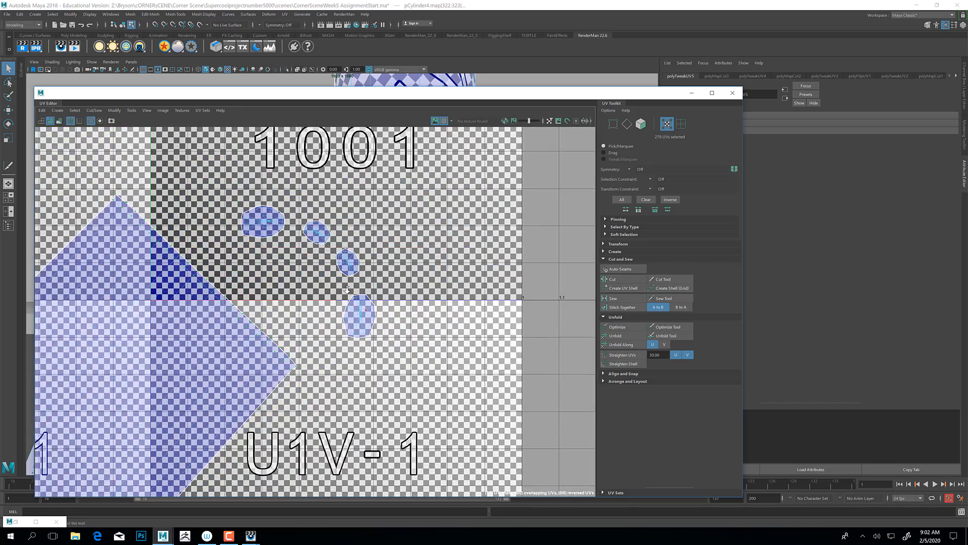
alt+right_drag(405, 276, 681, 317)
alt+middle_drag(267, 274, 356, 297)
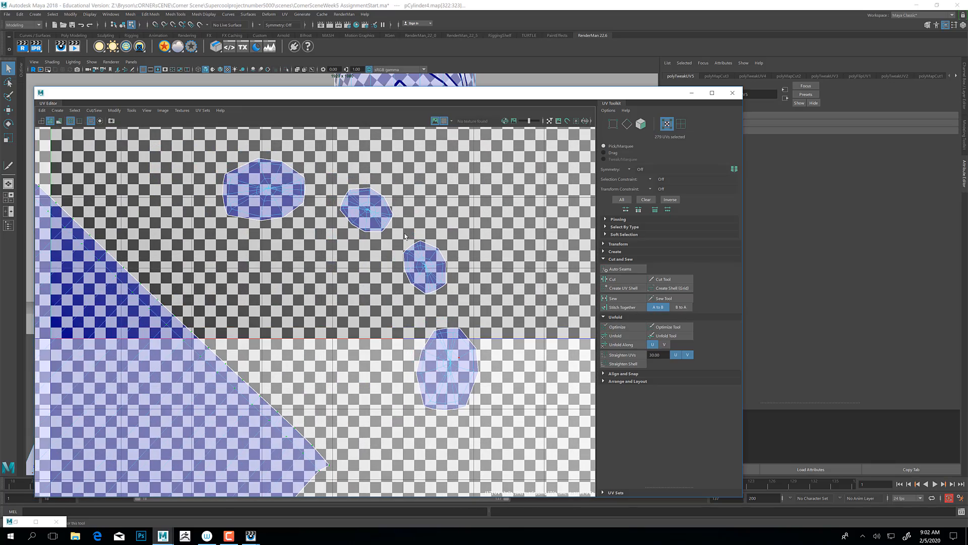
right_drag(415, 262, 417, 257)
double_click(421, 261)
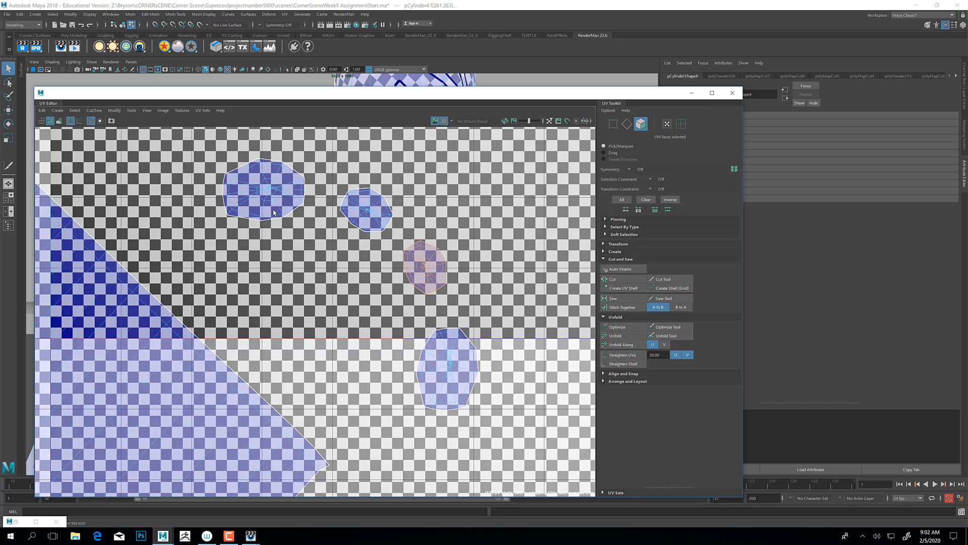
shift+double_click(361, 213)
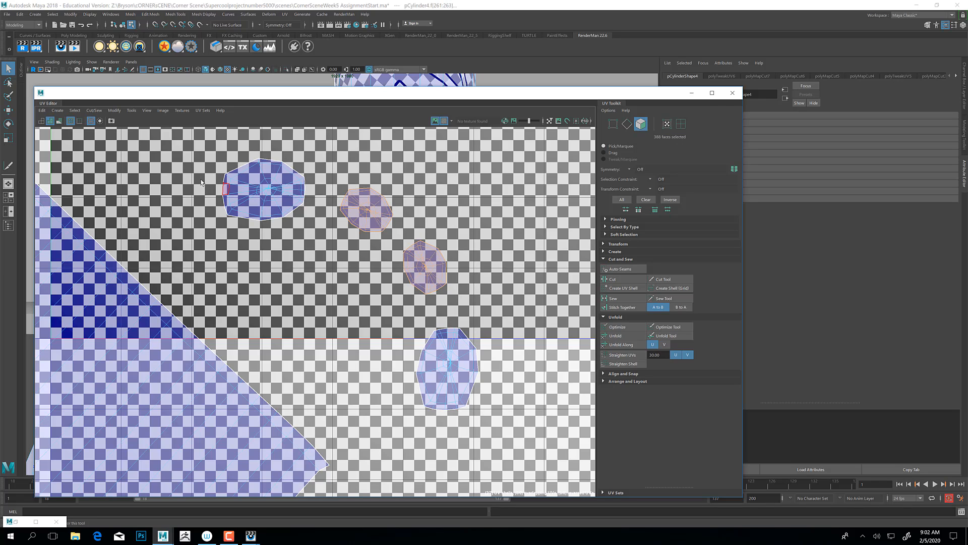
shift+double_click(247, 189)
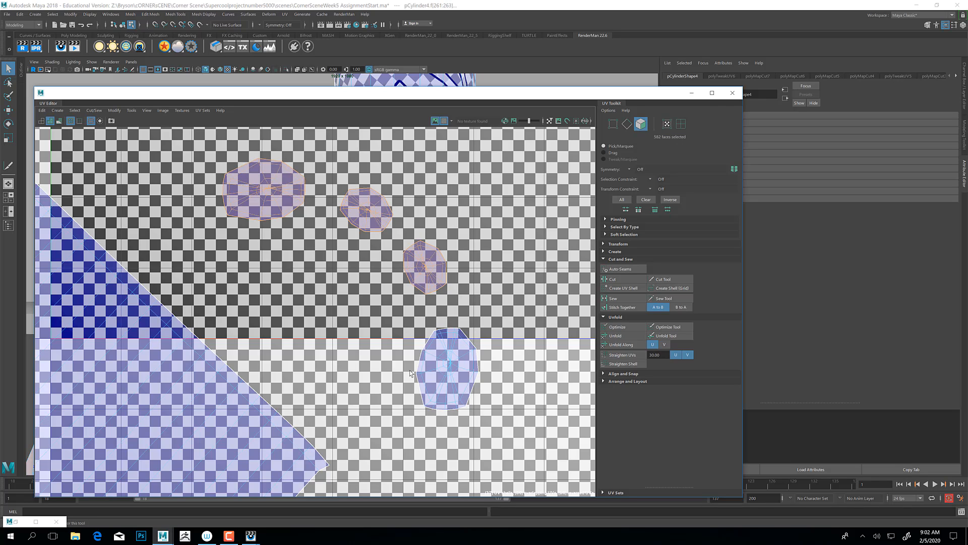
shift+double_click(442, 369)
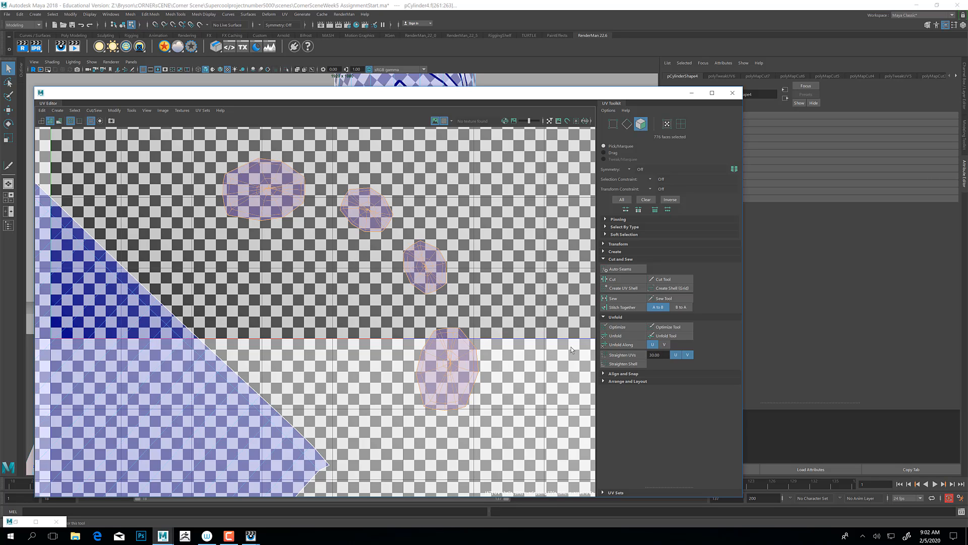
In UV mode, examine the dense edge rings at the centre of the lowest leg shell.
alt+middle_drag(471, 373, 381, 331)
scroll(354, 329, up, 5)
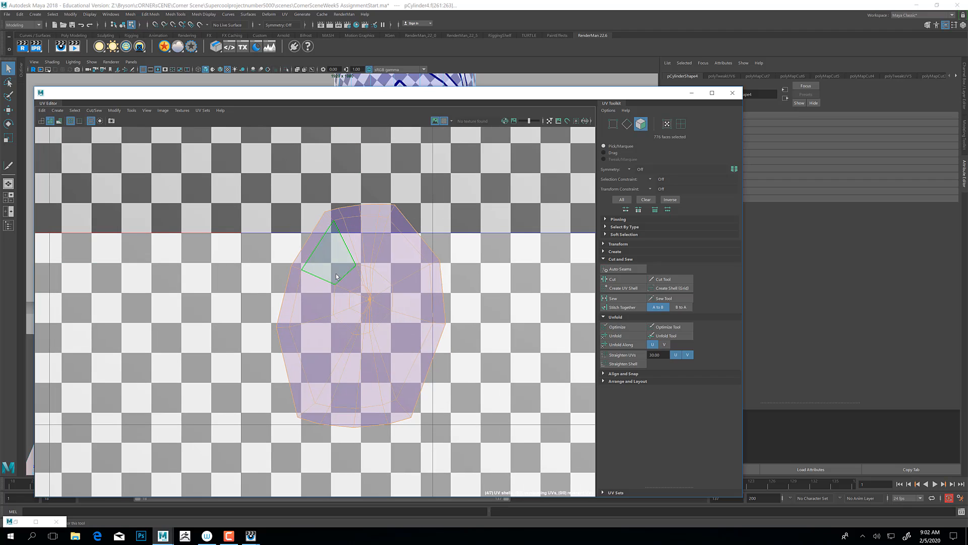
mouse_move(335, 298)
right_down()
mouse_move(326, 290)
mouse_move(339, 280)
mouse_move(368, 296)
right_up()
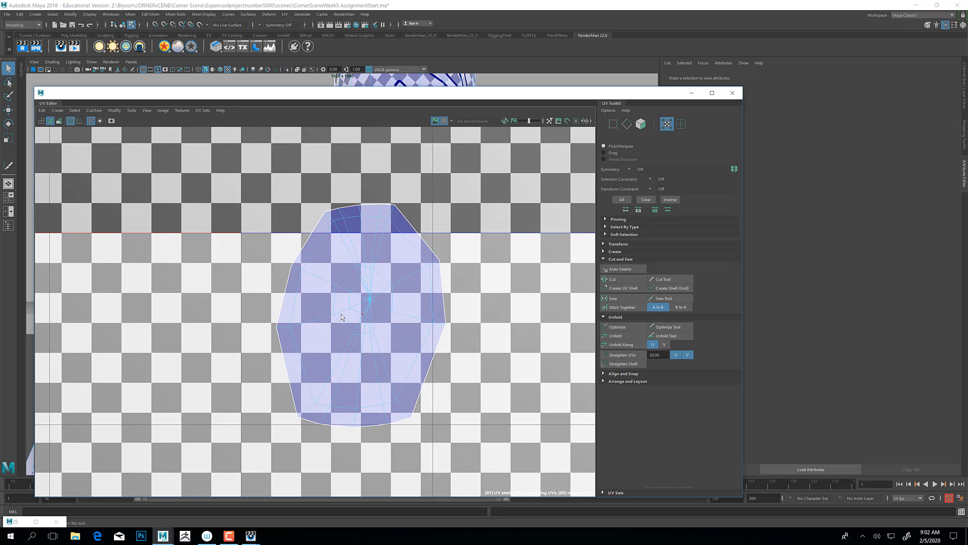
scroll(316, 322, up, 8)
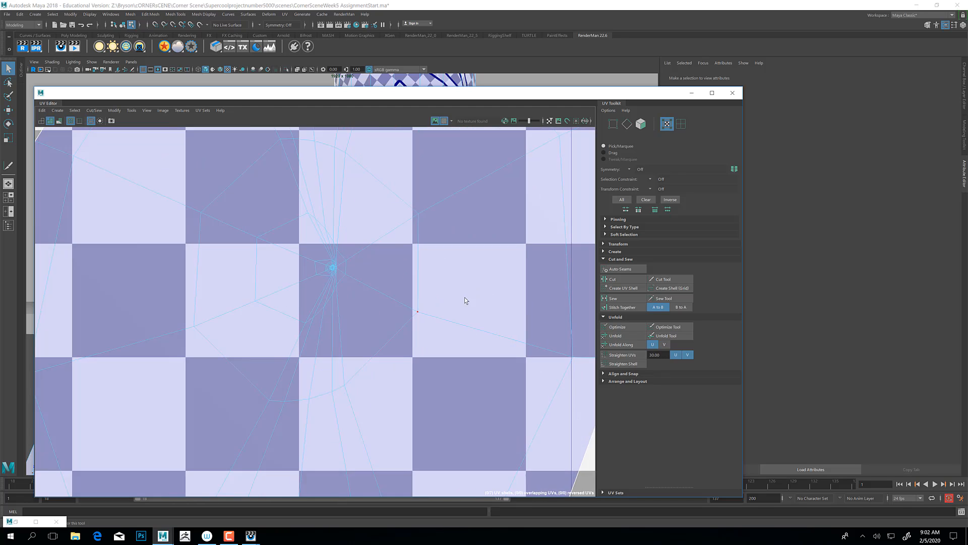
scroll(280, 295, up, 6)
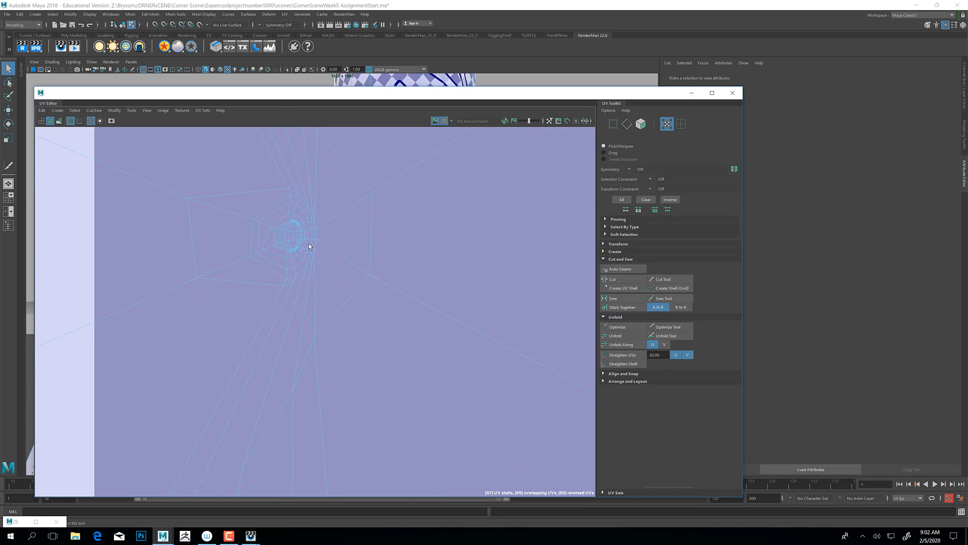
scroll(309, 244, up, 4)
alt+middle_drag(281, 244, 346, 315)
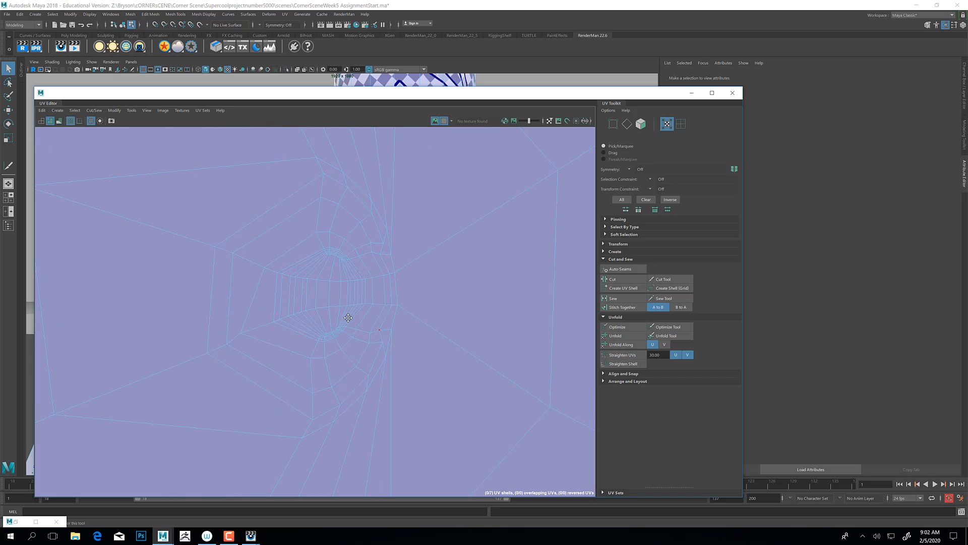
scroll(348, 316, down, 2)
scroll(362, 313, down, 1)
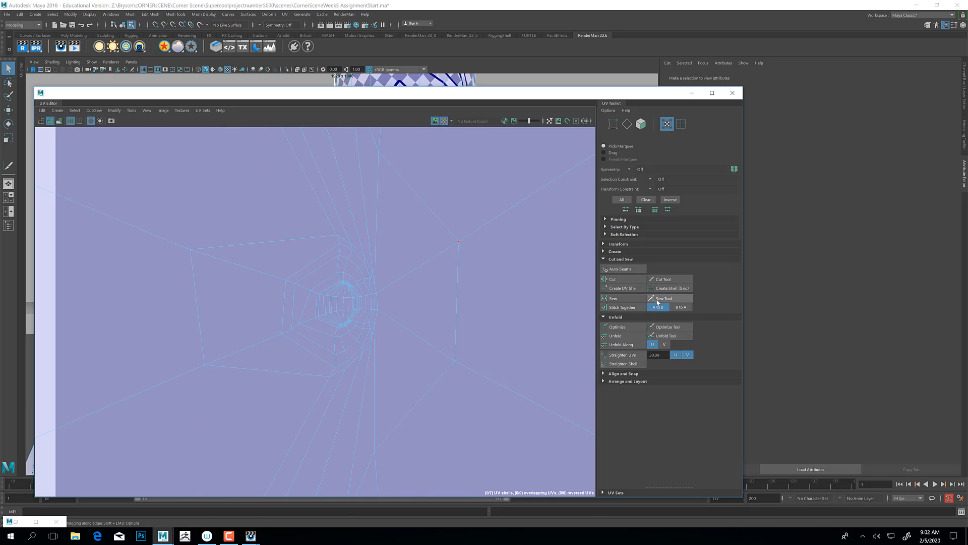
Try to cut the lowest leg shell from its outer border to its centre with the Cut Tool, and undo the cut.
click(663, 281)
scroll(270, 327, down, 5)
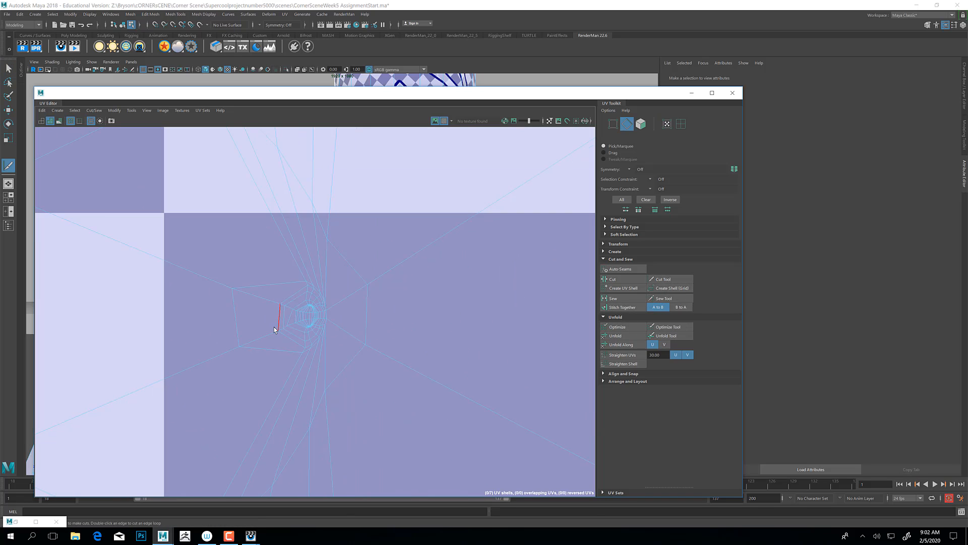
alt+middle_drag(198, 335, 351, 332)
scroll(349, 331, down, 3)
scroll(276, 295, down, 4)
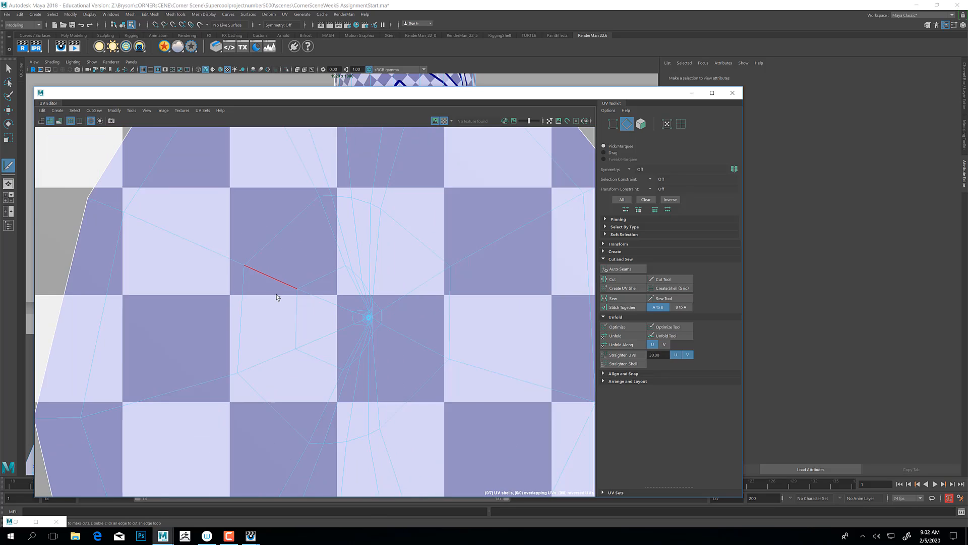
drag(168, 234, 338, 316)
scroll(338, 315, up, 8)
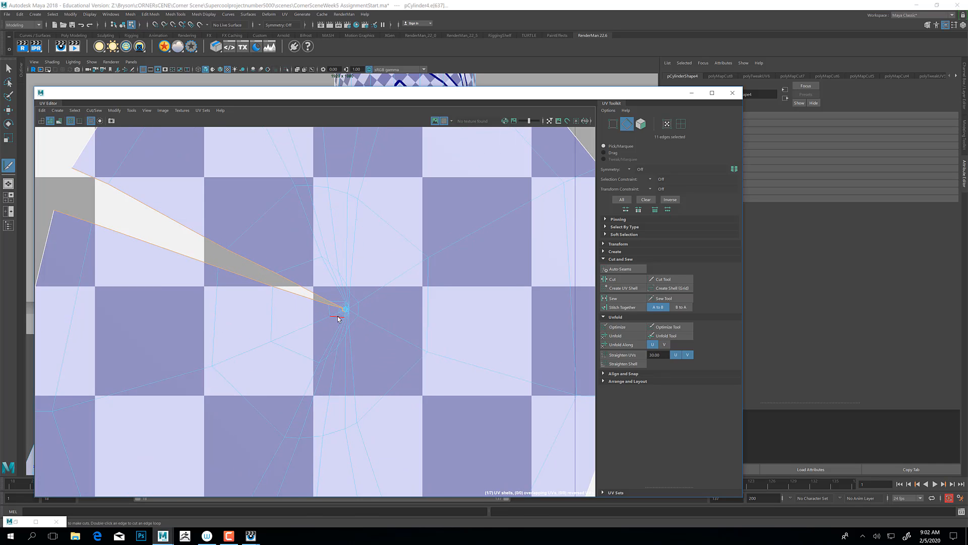
scroll(337, 316, up, 10)
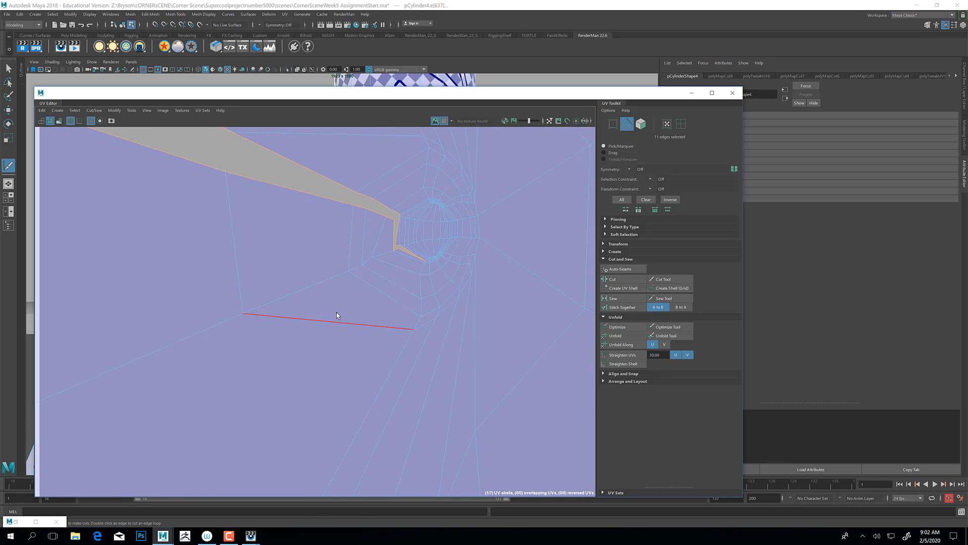
alt+middle_drag(417, 216, 276, 351)
key(ctrl+z)
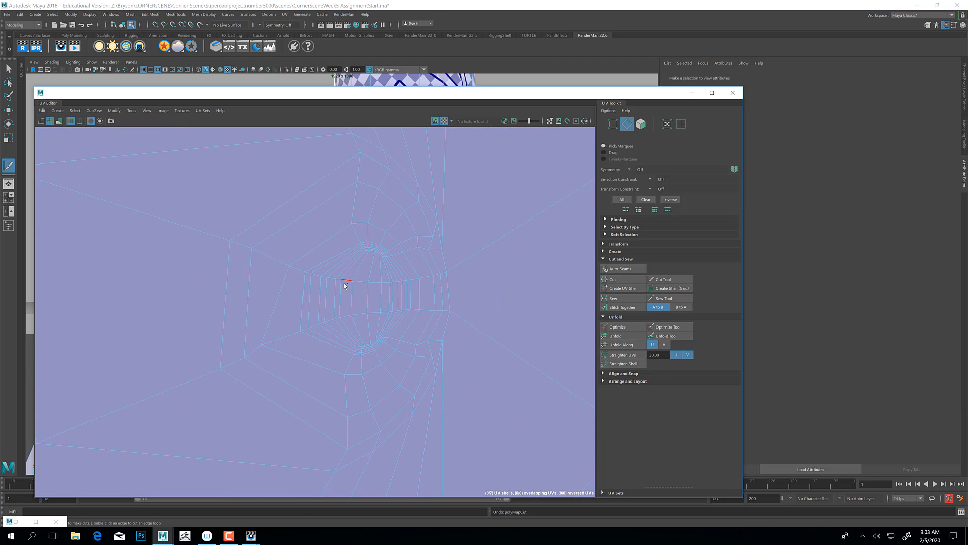
Cut the lowest leg shell outward from inside its central rings along one continuous line of edges.
drag(340, 281, 232, 245)
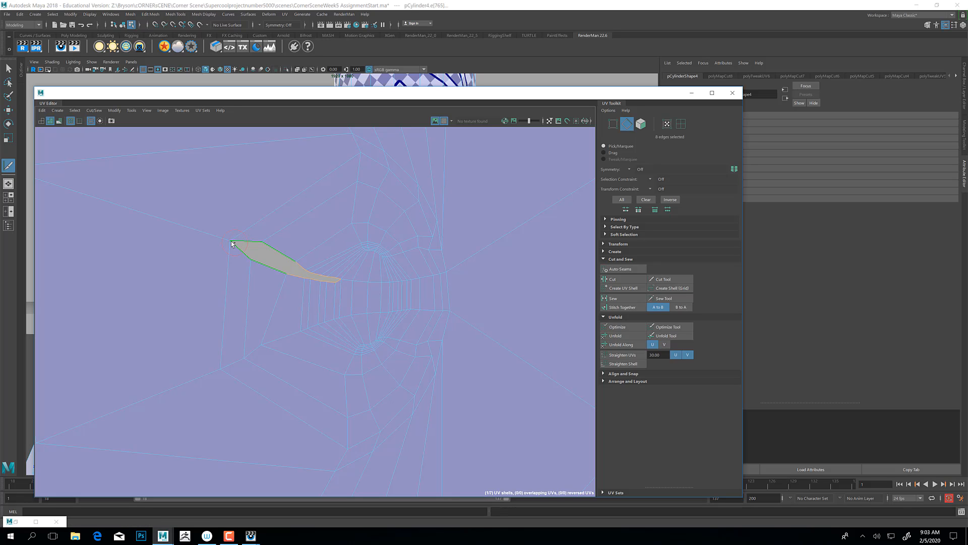
drag(150, 224, 101, 201)
alt+middle_drag(295, 317, 512, 399)
scroll(464, 380, down, 1)
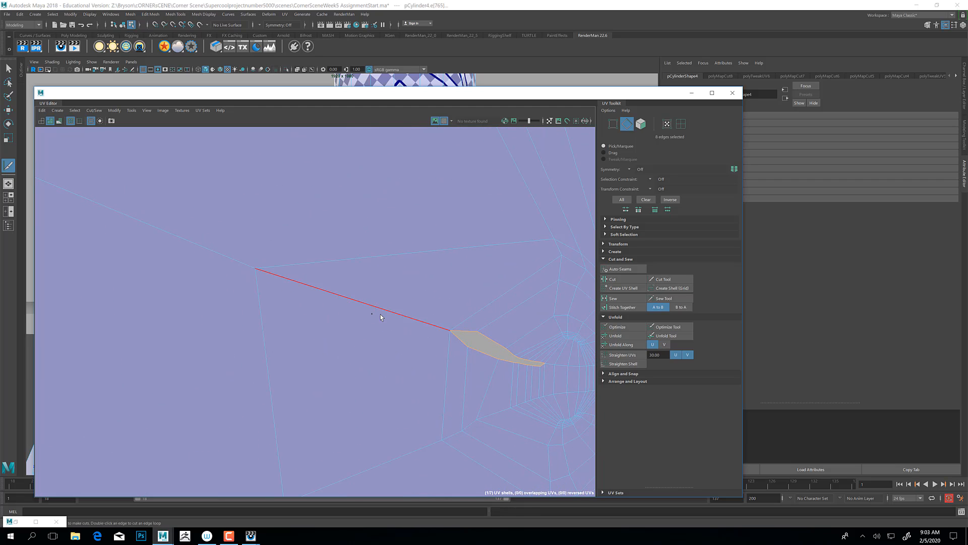
drag(386, 313, 224, 255)
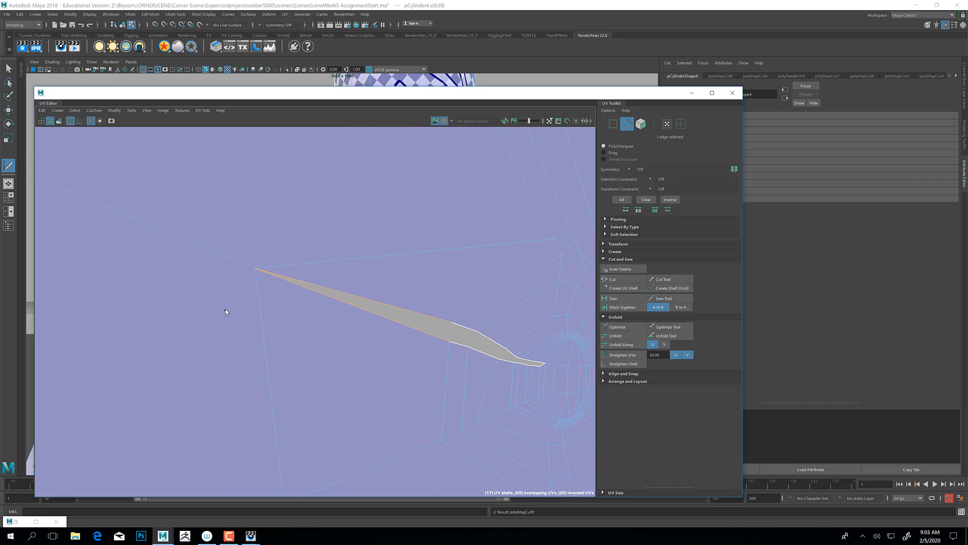
Extend the cut along the same line of edges to the lowest leg shell's outer border, splitting it open.
alt+middle_drag(226, 311, 413, 369)
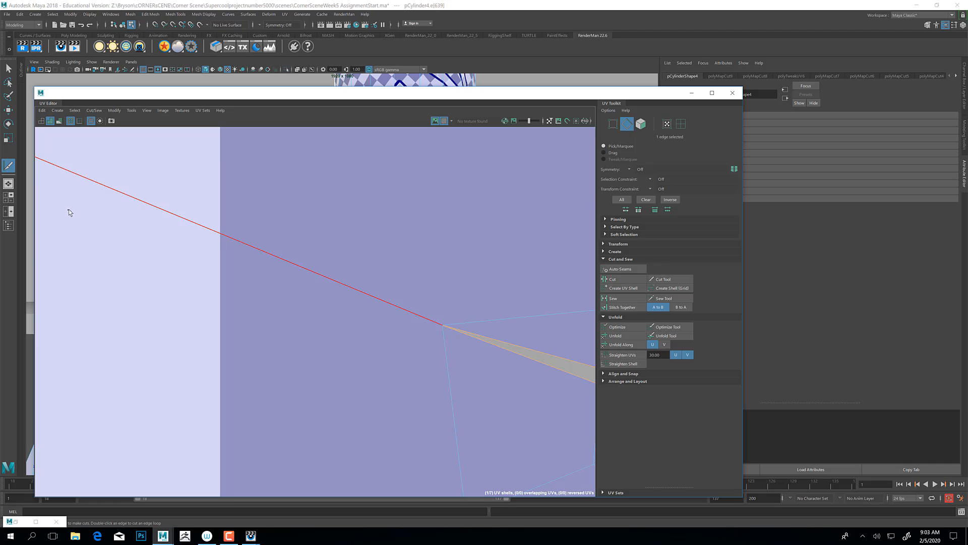
scroll(299, 307, down, 5)
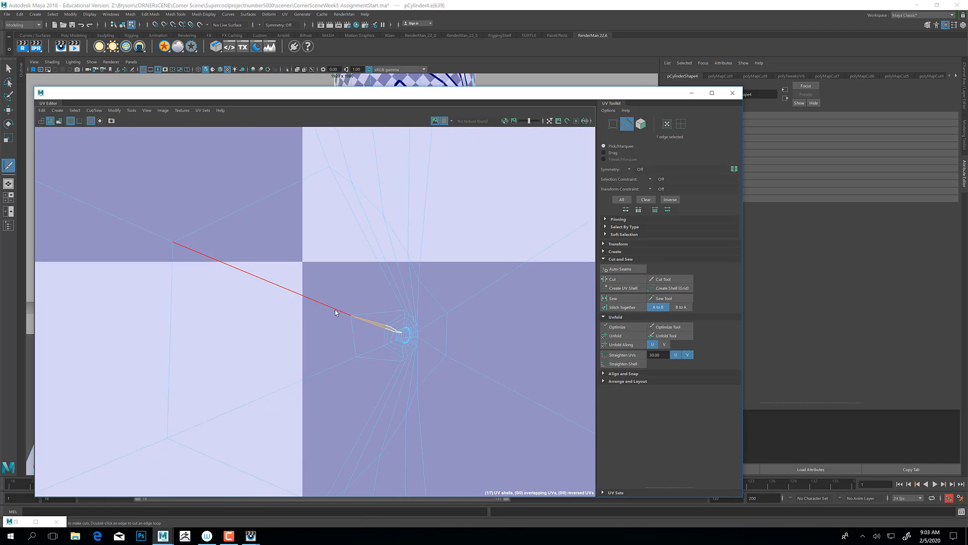
scroll(335, 313, down, 3)
click(284, 295)
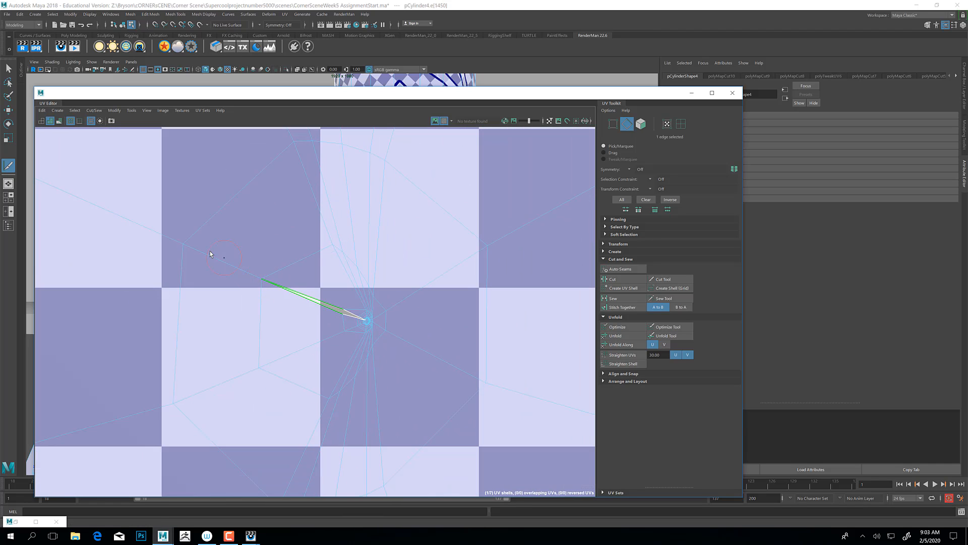
alt+middle_drag(225, 287, 466, 371)
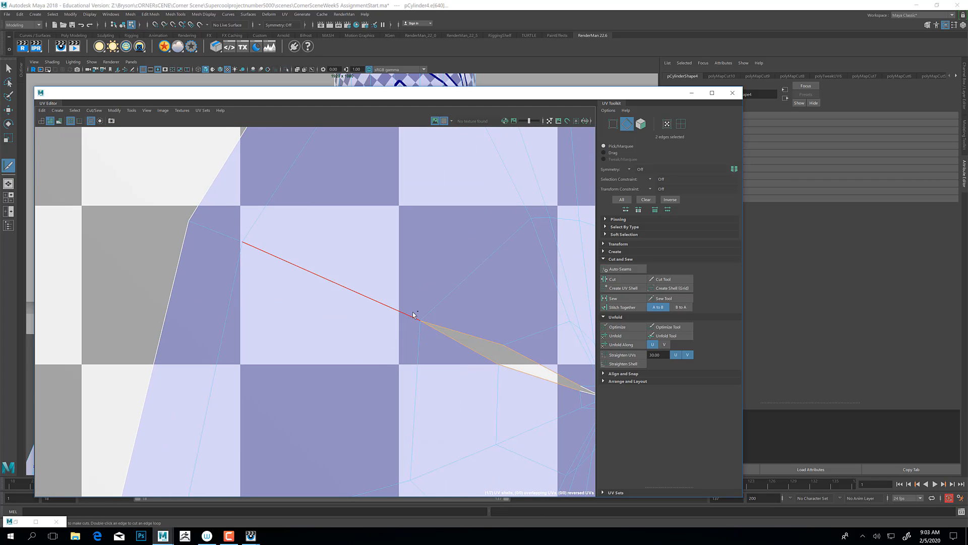
click(335, 290)
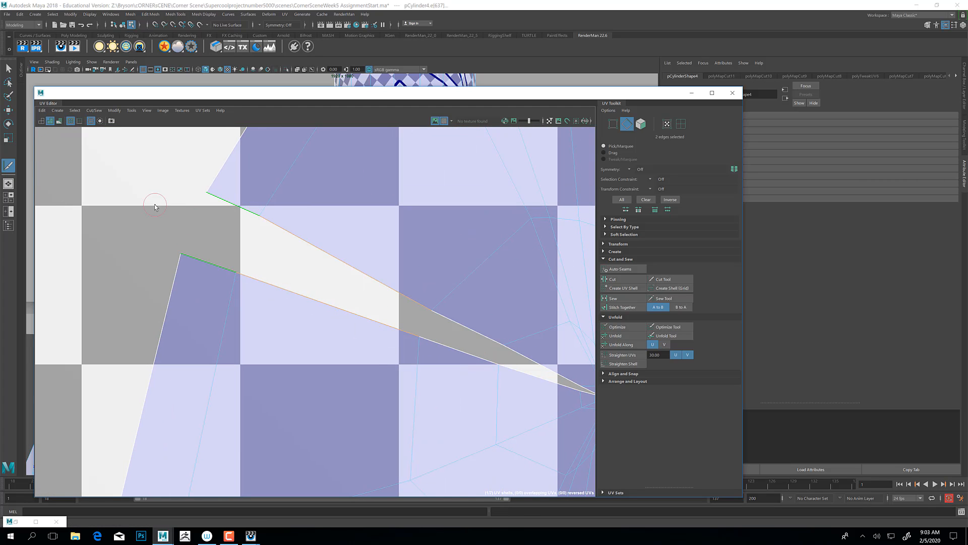
scroll(373, 373, down, 3)
scroll(373, 372, down, 2)
alt+middle_drag(433, 409, 480, 444)
alt+middle_drag(263, 239, 380, 345)
scroll(323, 311, down, 5)
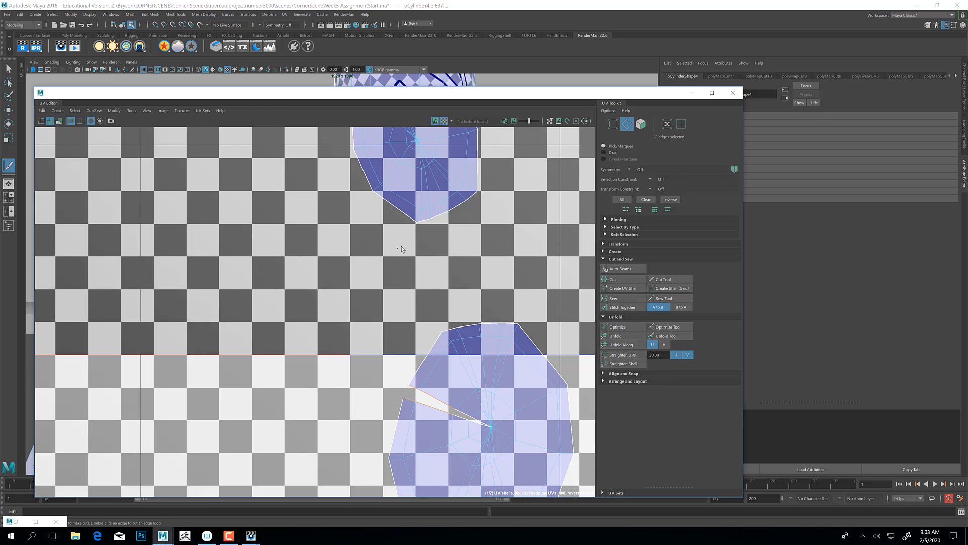
Select all UVs of the split lowest leg shell and unfold the shell.
alt+middle_drag(420, 189, 371, 295)
scroll(374, 238, up, 3)
scroll(329, 306, up, 3)
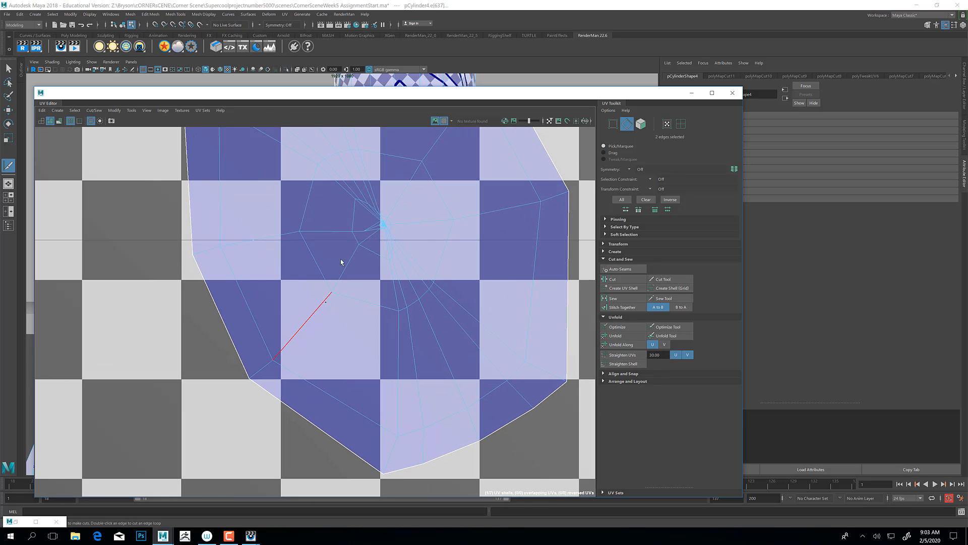
scroll(371, 297, down, 2)
scroll(388, 314, down, 2)
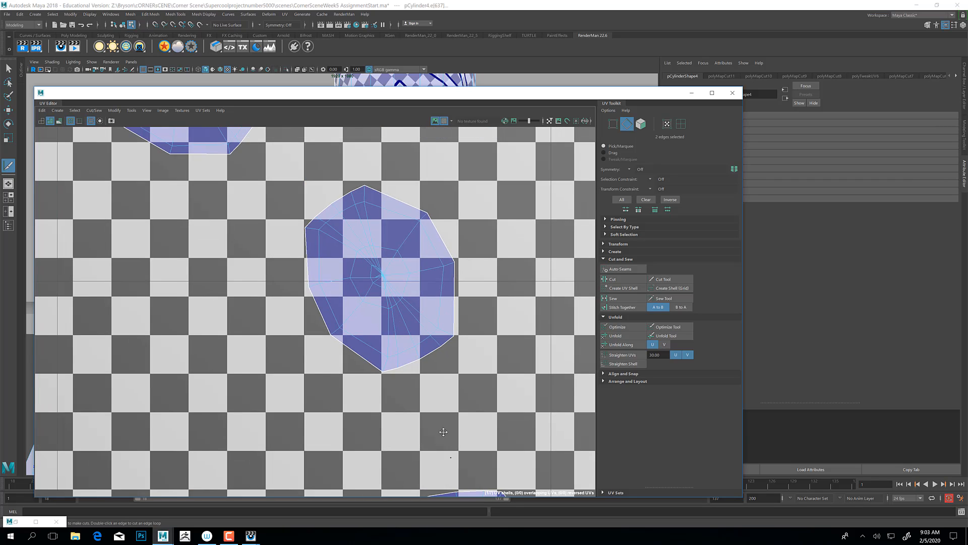
alt+middle_drag(444, 432, 394, 190)
alt+middle_drag(384, 314, 370, 270)
key(q)
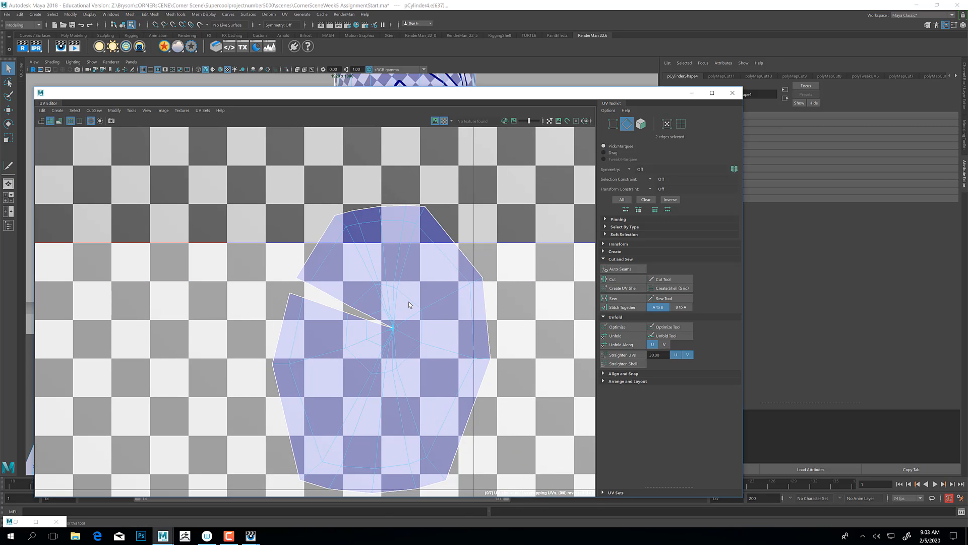
click(409, 301)
right_drag(408, 301, 424, 303)
double_click(422, 311)
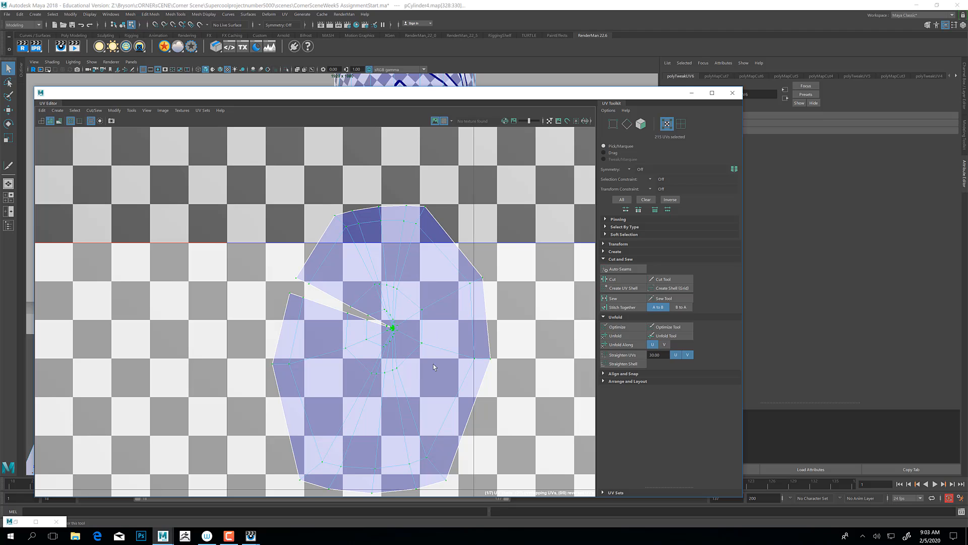
click(627, 338)
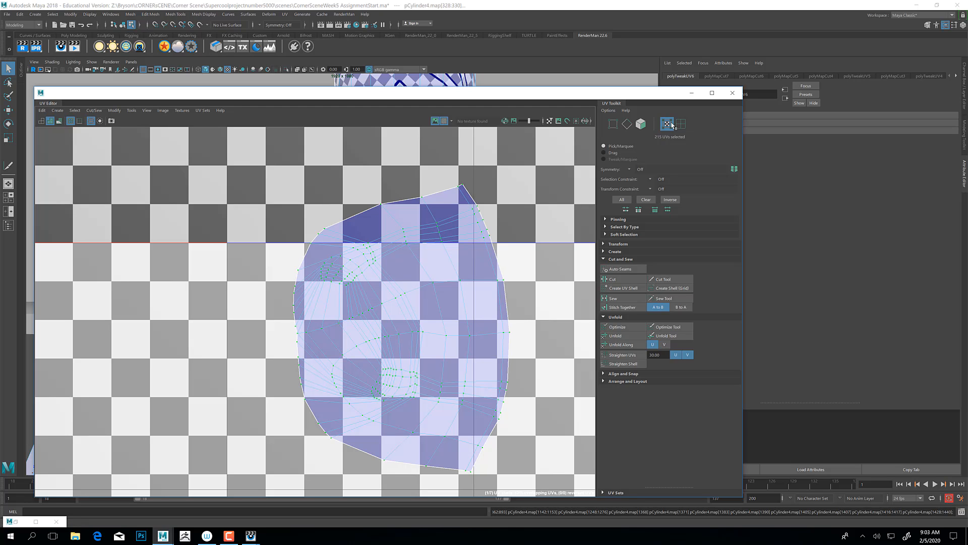
Inspect the checker pattern on the unfolded leg of the side table in the perspective view.
click(691, 94)
alt+drag(429, 273, 494, 293)
alt+drag(462, 355, 440, 247)
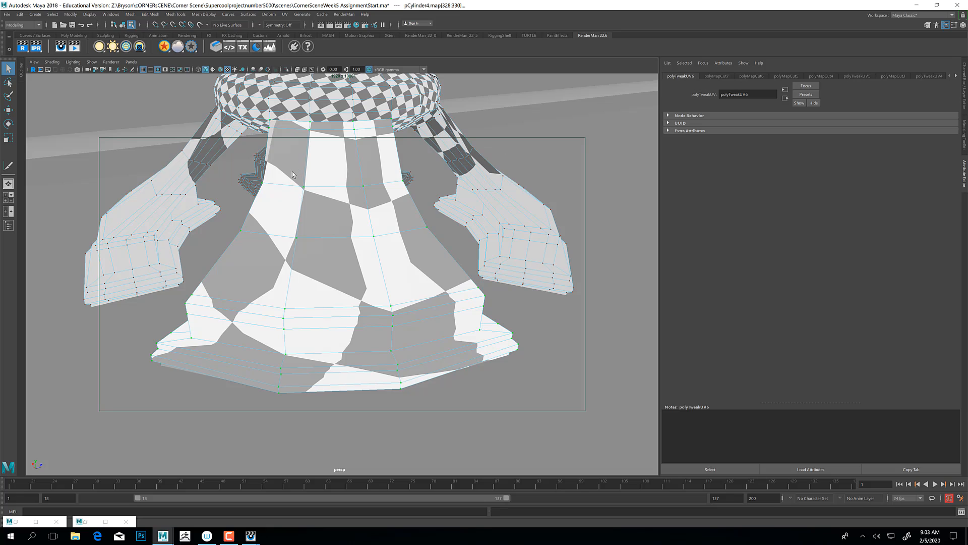
mouse_move(416, 252)
alt+mouse_down()
mouse_move(353, 251)
mouse_move(417, 254)
alt+mouse_up()
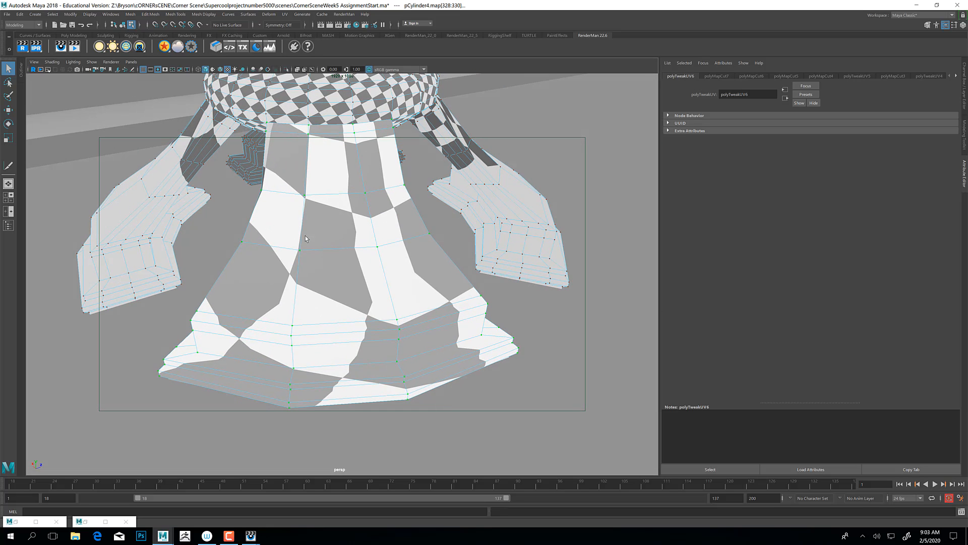
click(20, 523)
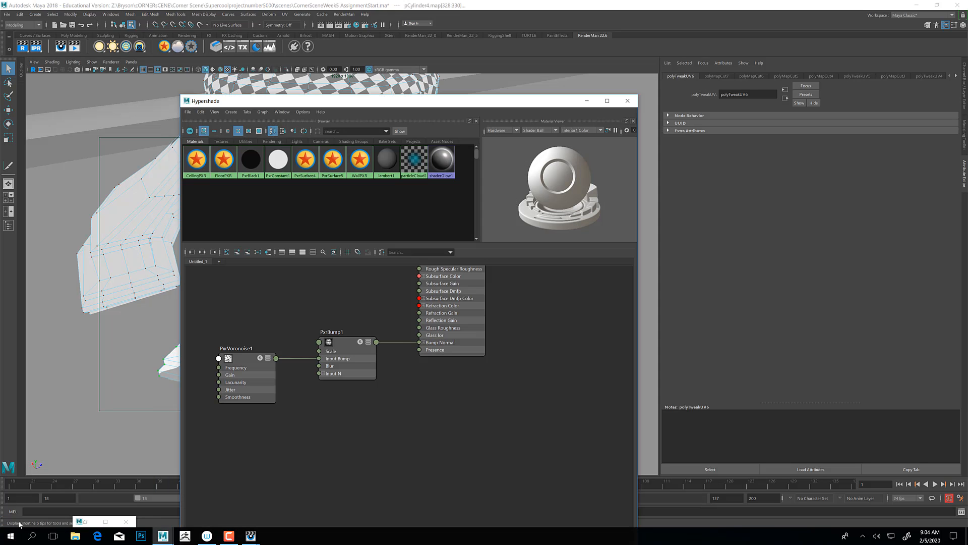
click(586, 101)
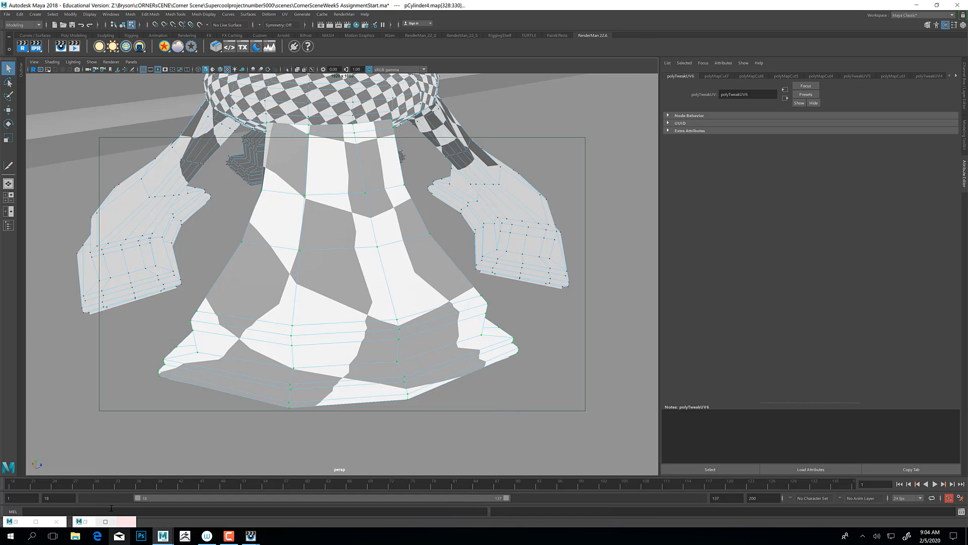
In the UV Editor, switch to face selection and select the small leg shell just above the one crossing the tile's lower edge.
click(105, 522)
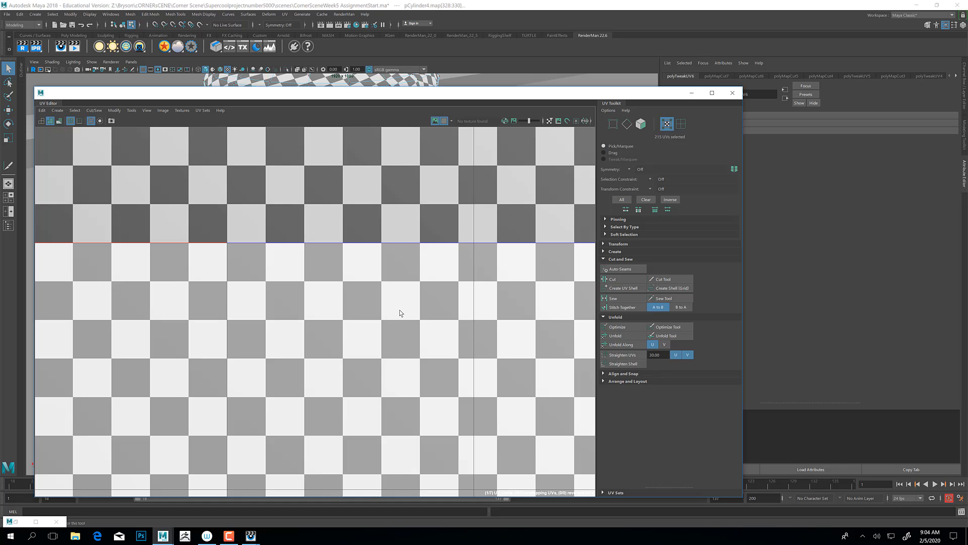
right_click(350, 311)
right_drag(350, 311, 386, 311)
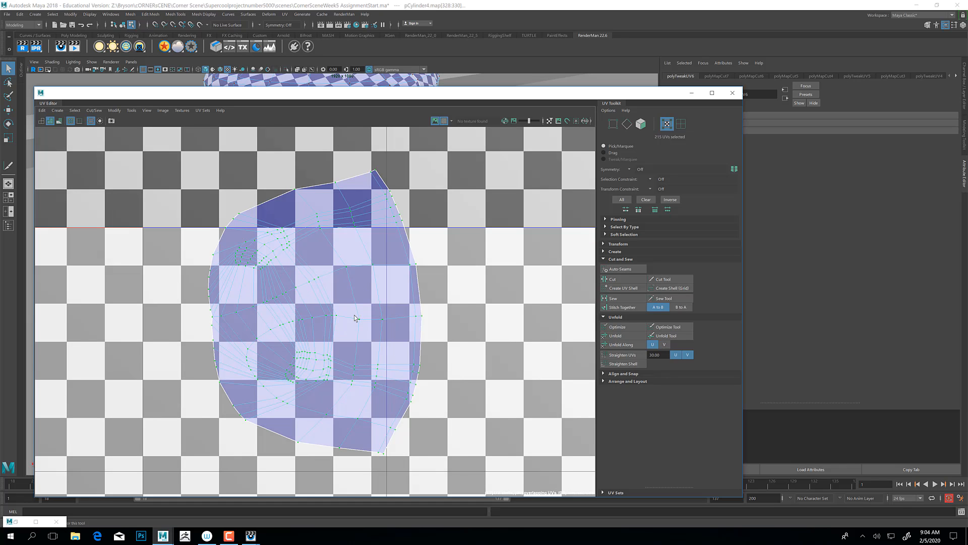
scroll(354, 314, down, 2)
scroll(362, 308, down, 5)
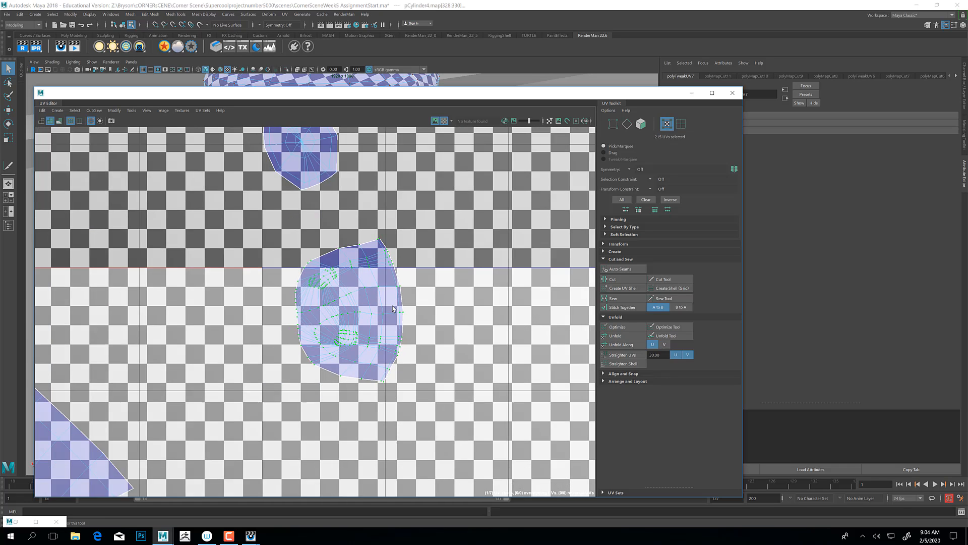
right_click(362, 312)
right_drag(362, 309, 346, 318)
drag(403, 351, 332, 266)
alt+middle_drag(371, 276, 419, 331)
scroll(419, 333, down, 1)
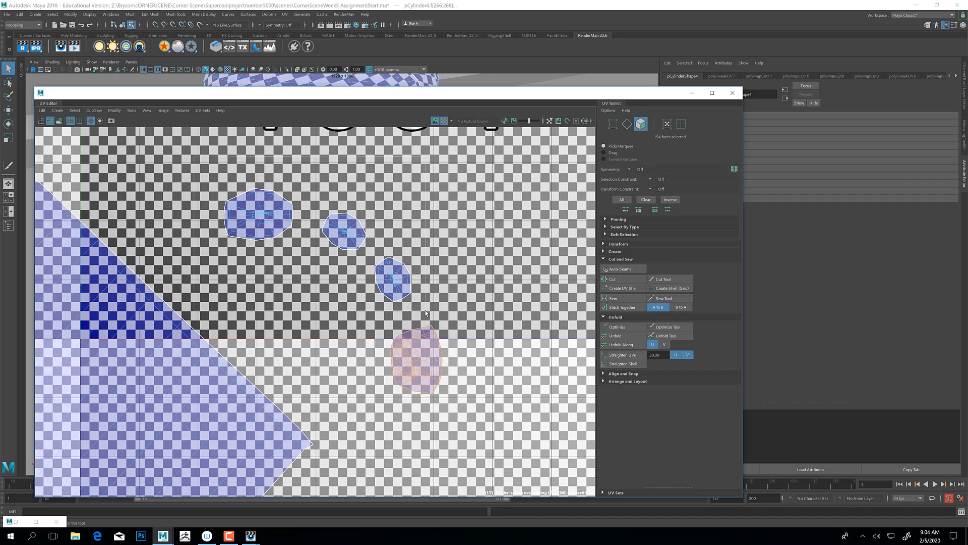
shift+drag(426, 313, 426, 312)
click(692, 93)
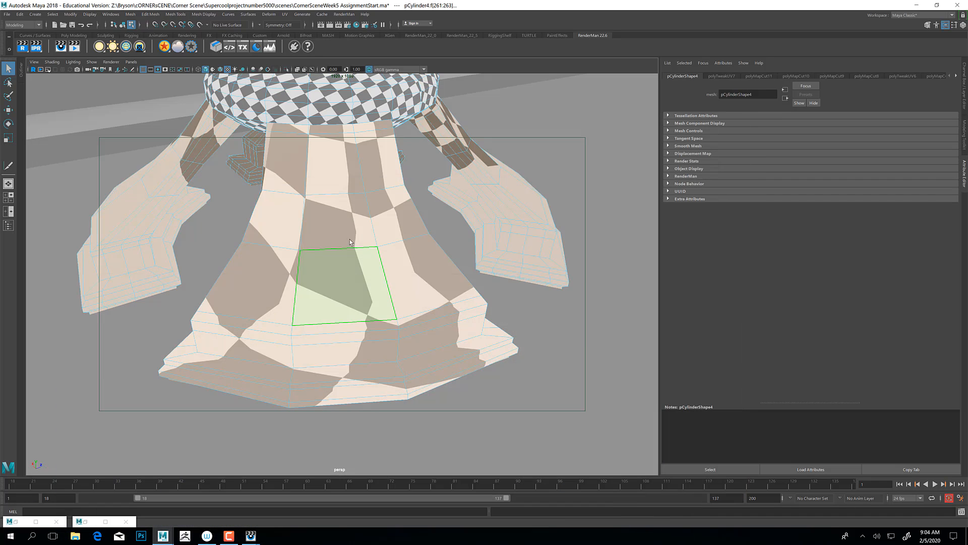
Examine the selected leg faces around the pedestal base and compare them with their shell in the UV Editor.
alt+drag(347, 282, 394, 328)
alt+right_drag(394, 329, 302, 284)
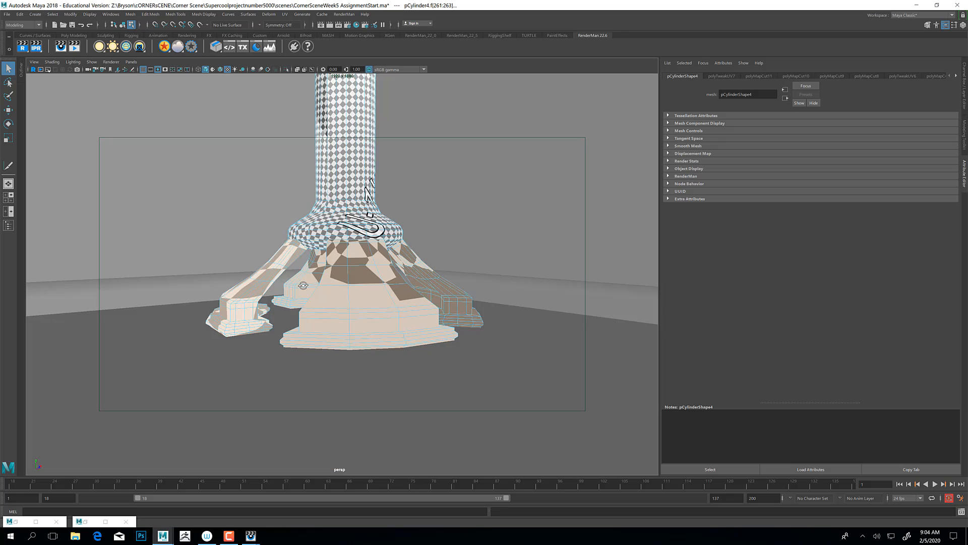
alt+drag(303, 284, 328, 317)
alt+middle_drag(328, 318, 330, 278)
alt+right_drag(331, 279, 352, 293)
alt+drag(352, 293, 330, 307)
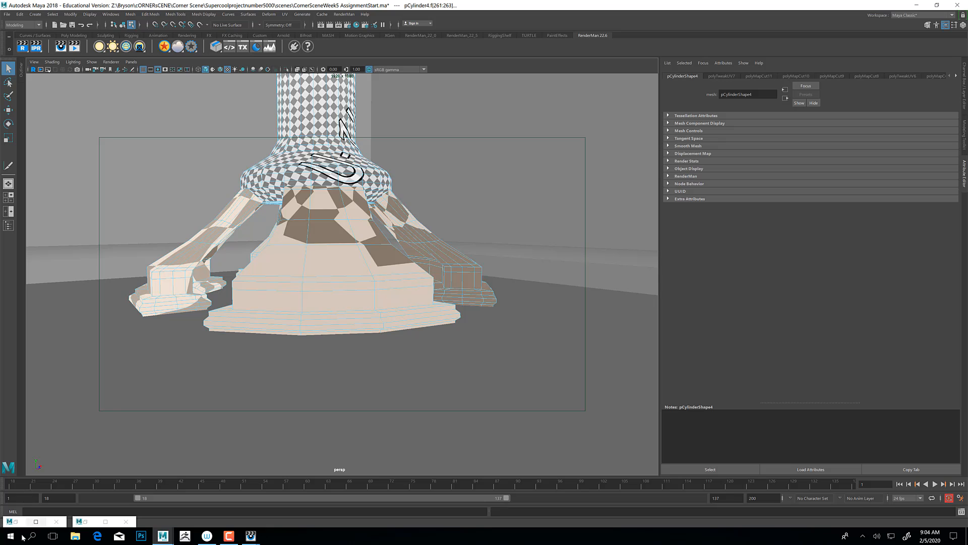
click(35, 521)
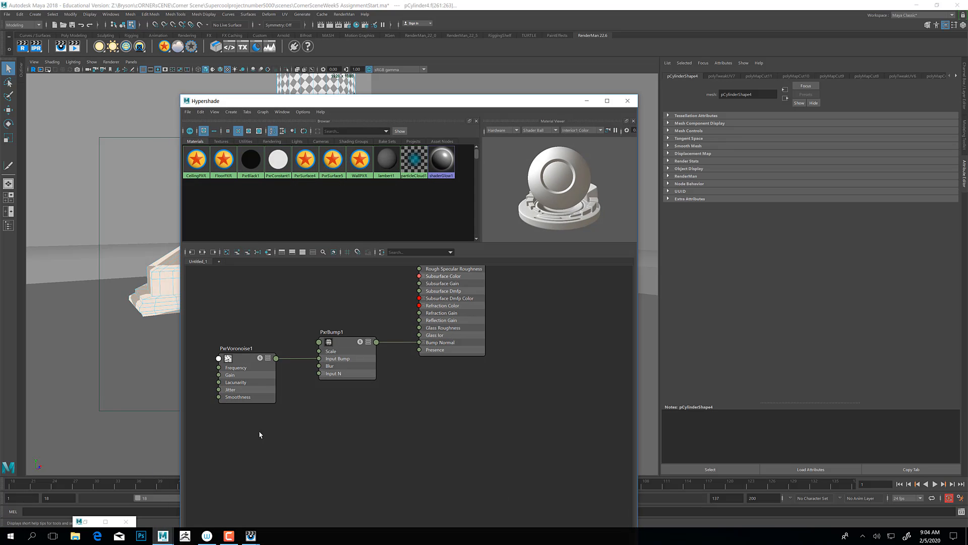
click(88, 523)
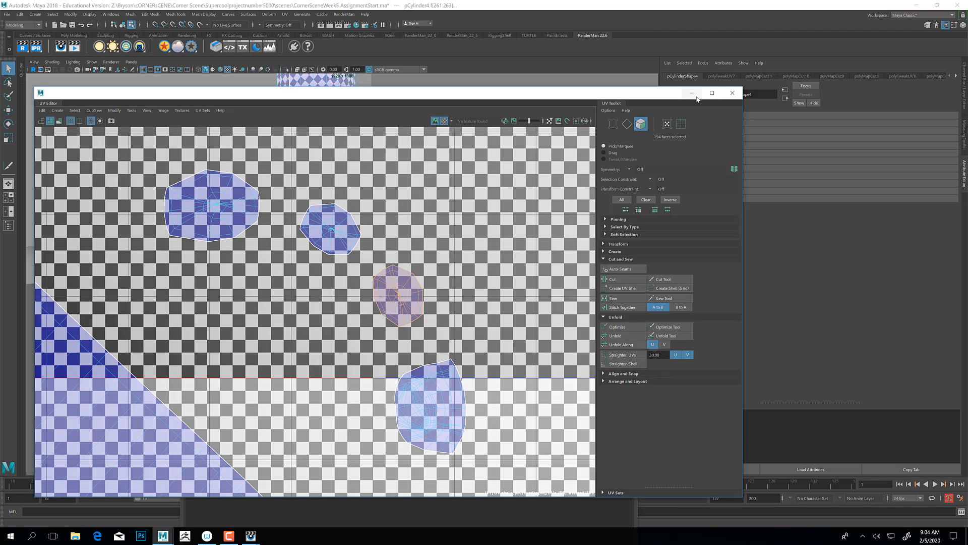
click(692, 92)
click(586, 100)
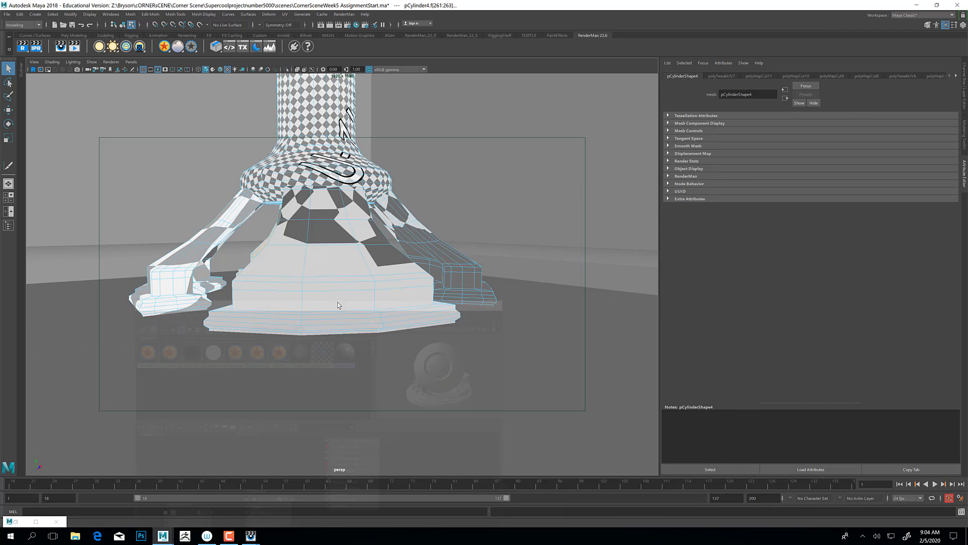
Face the selected leg head-on in wireframe and apply a Camera-based UV projection to its faces.
alt+drag(309, 295, 424, 348)
alt+right_drag(423, 348, 450, 360)
alt+drag(450, 360, 337, 307)
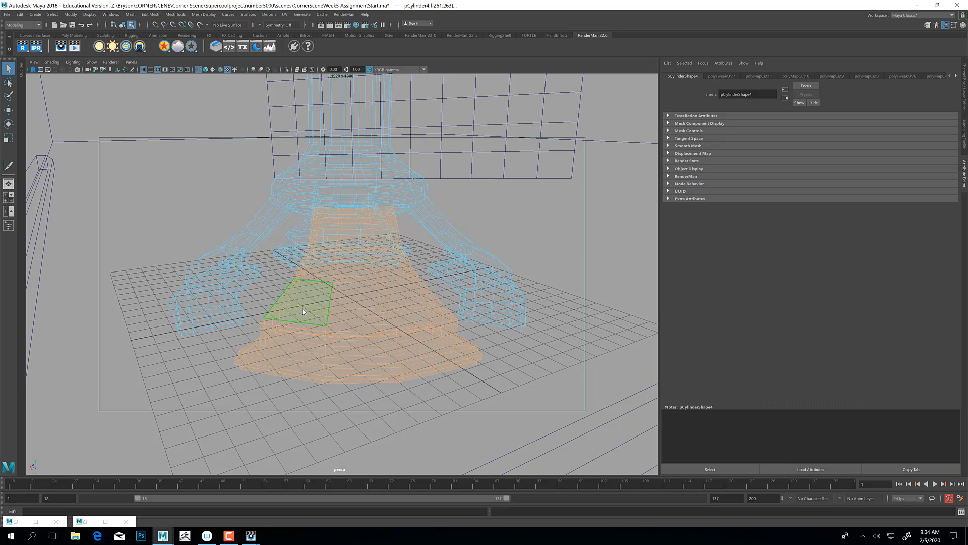
click(285, 14)
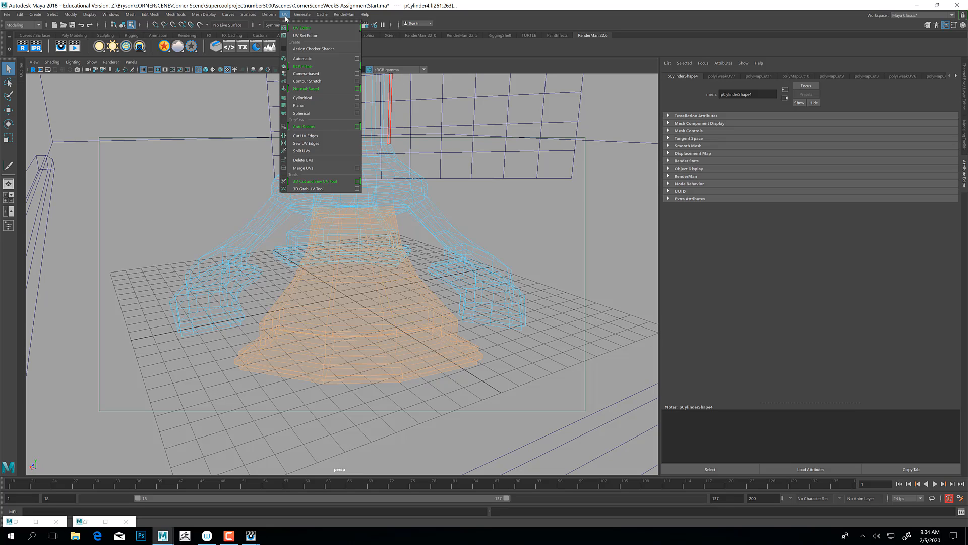
click(313, 74)
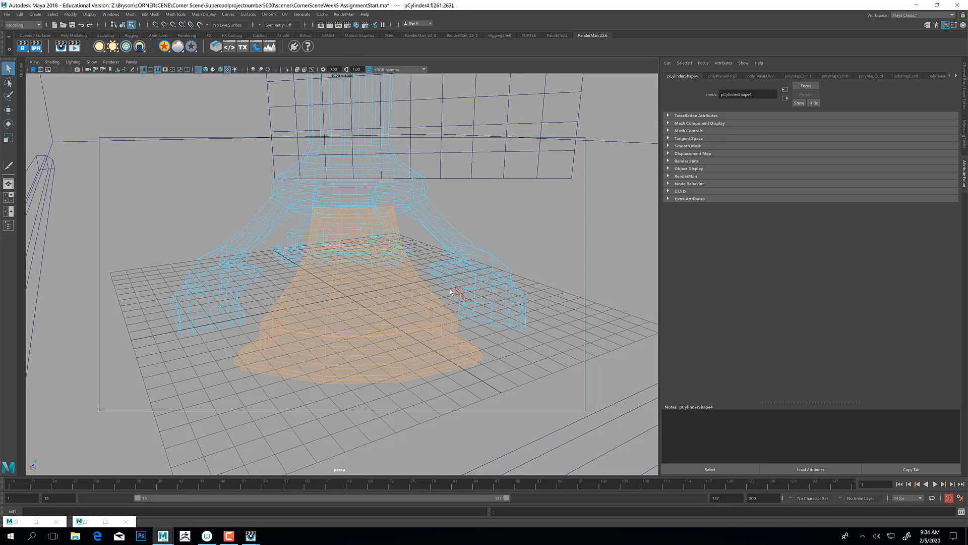
click(16, 522)
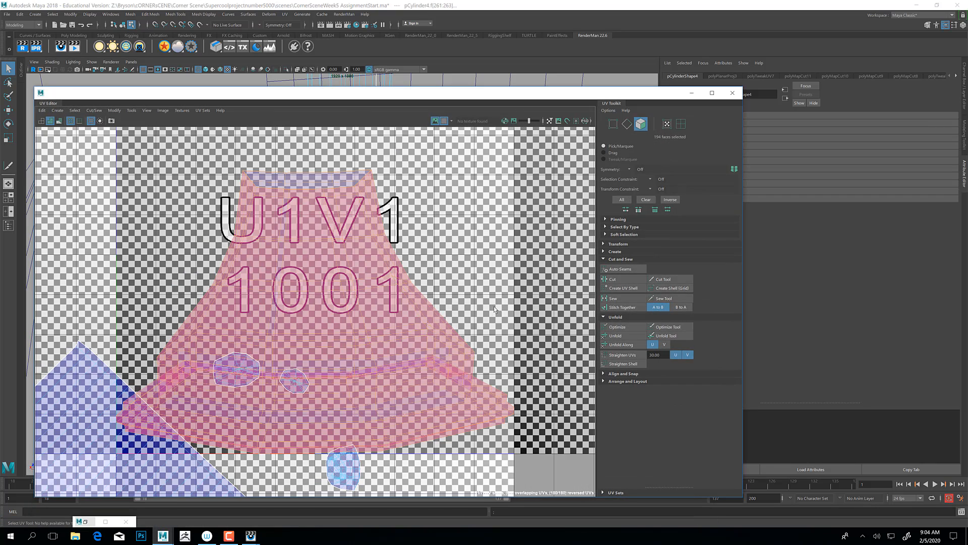
alt+middle_drag(455, 318, 470, 282)
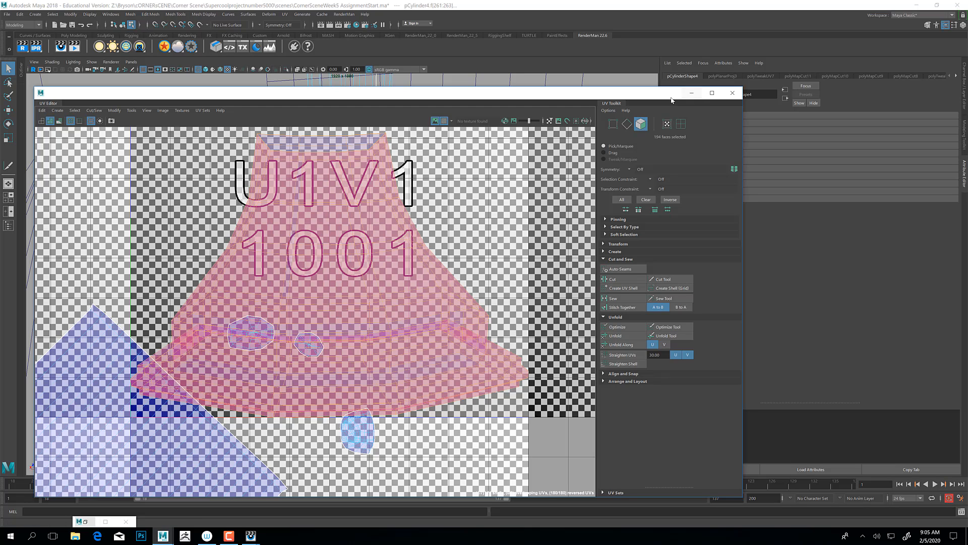
Close the Hypershade window so that only the UV Editor remains minimized.
click(691, 93)
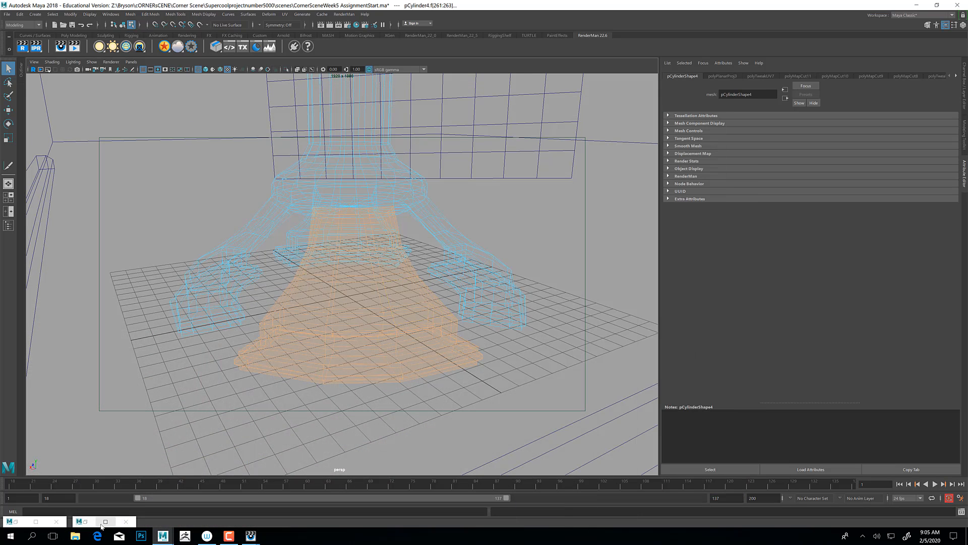
click(84, 521)
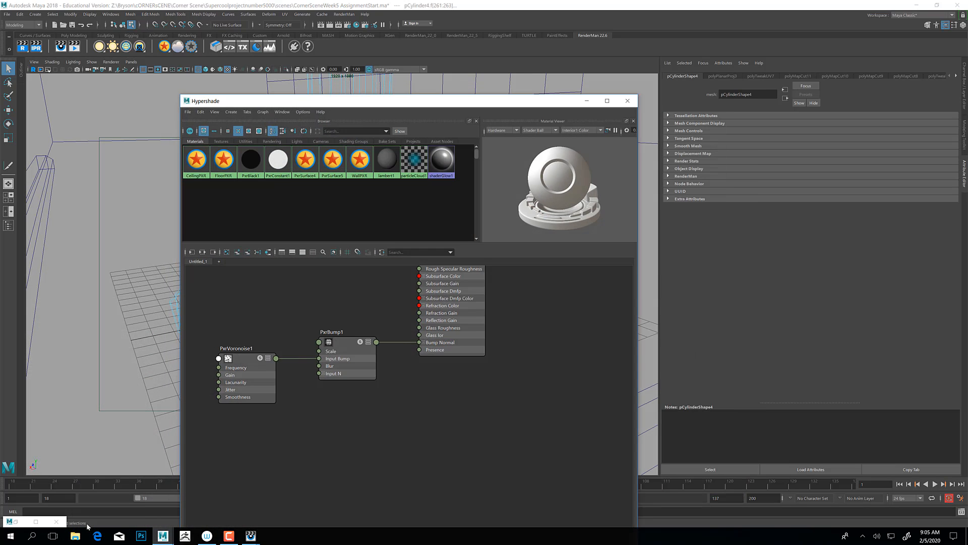
click(627, 101)
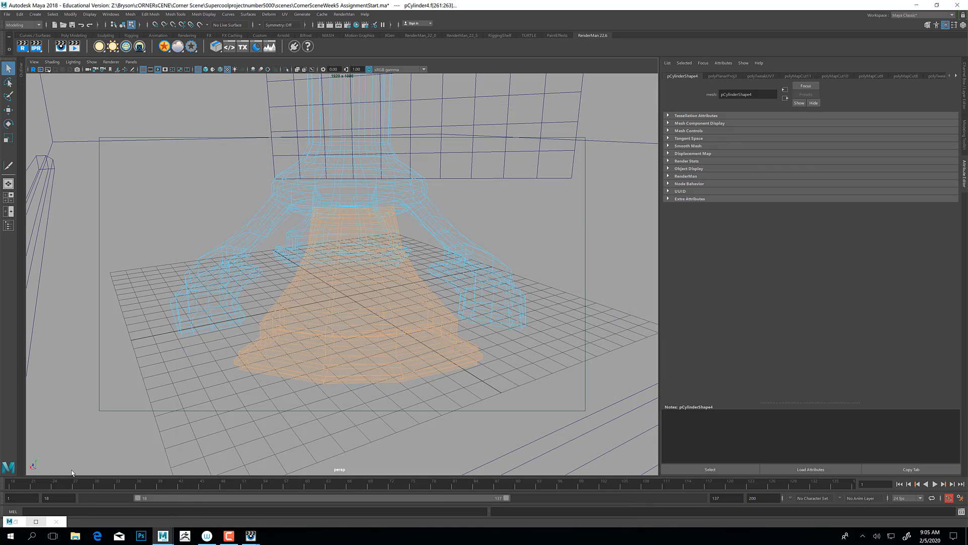
Select the projected leg shell's UVs and move the shell up and to the right, clear of the small shells.
click(15, 520)
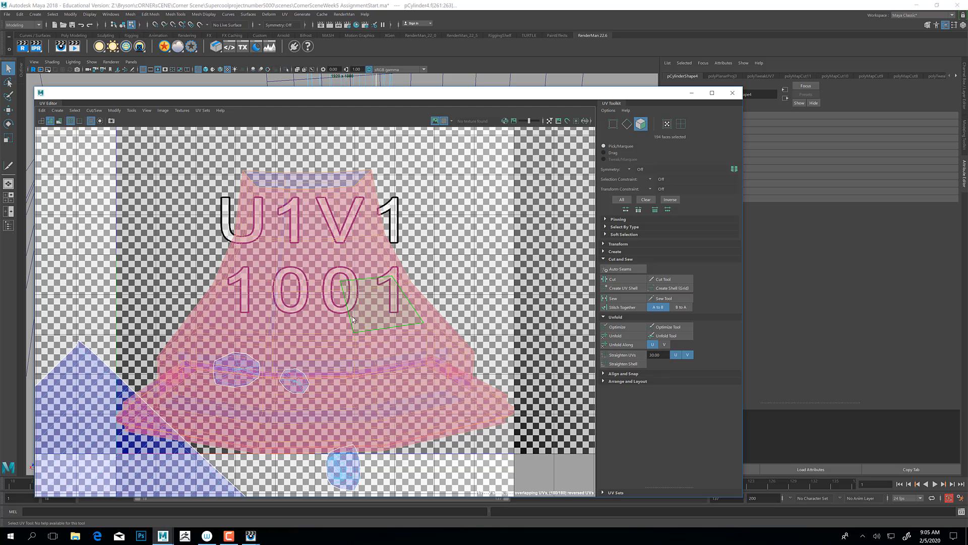
right_drag(352, 316, 364, 317)
key(w)
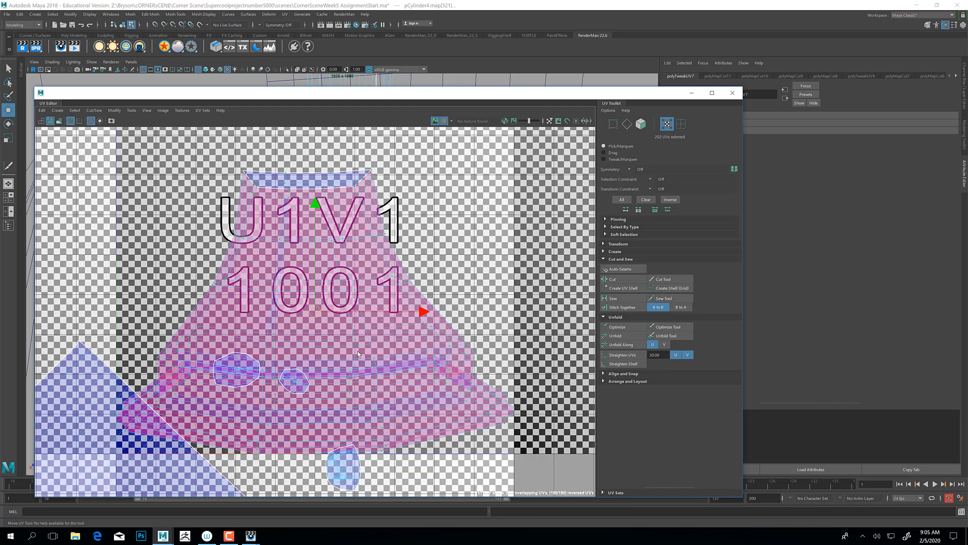
scroll(366, 321, down, 2)
drag(324, 320, 471, 224)
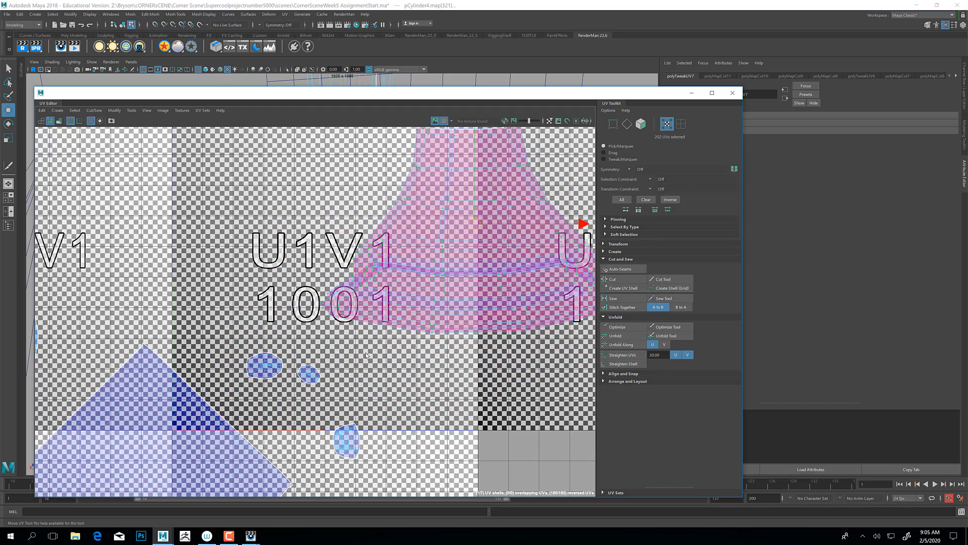
Select the faces of the small leg shell that crosses the lower edge of the UV tile.
alt+middle_drag(362, 403, 298, 323)
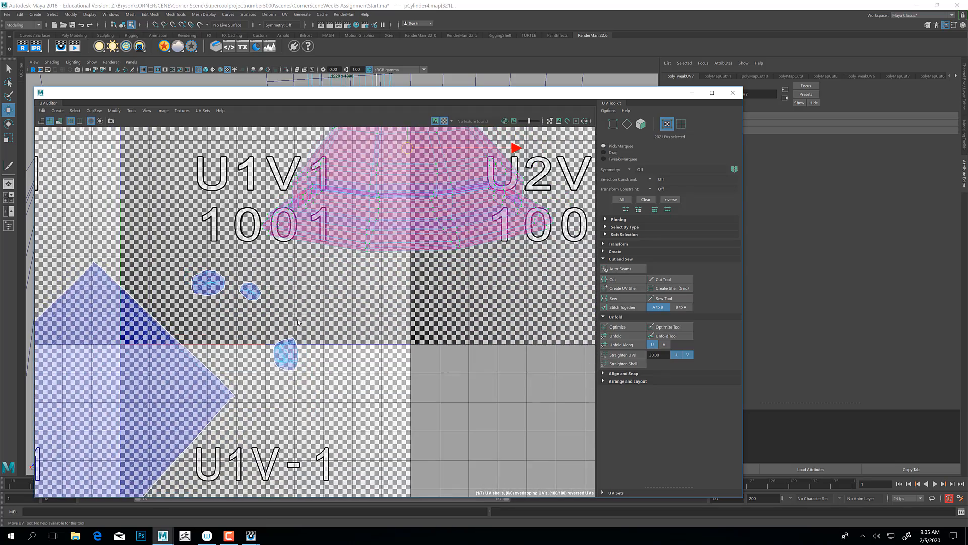
alt+middle_drag(258, 363, 308, 356)
scroll(308, 356, up, 3)
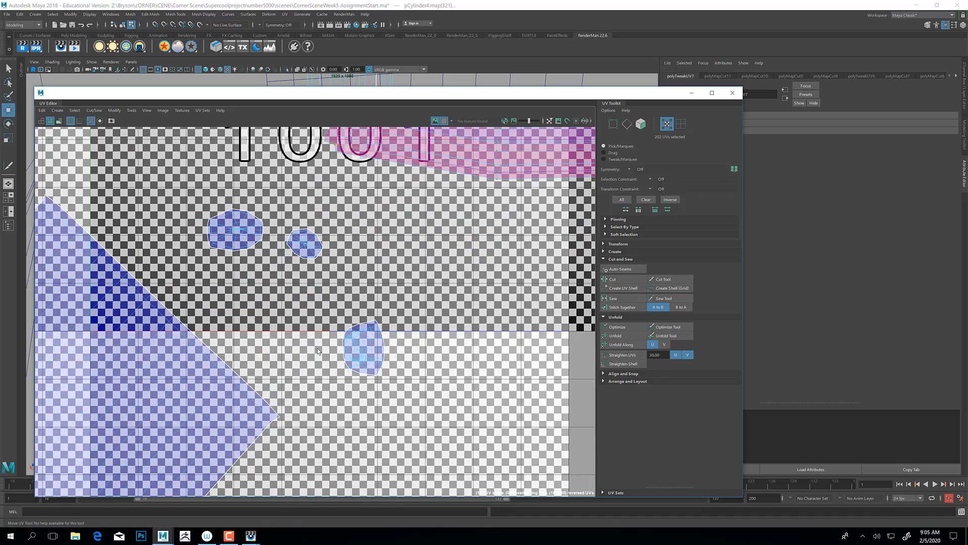
right_drag(364, 344, 367, 366)
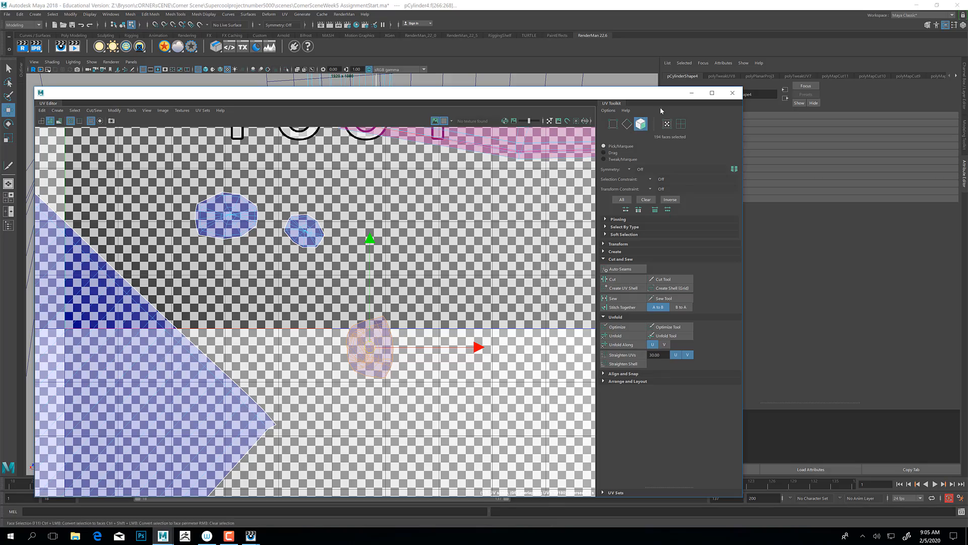
Face the second leg head-on, apply a Camera-based projection to its faces, and frame the new shell in the UV Editor.
click(692, 93)
alt+drag(443, 270, 358, 277)
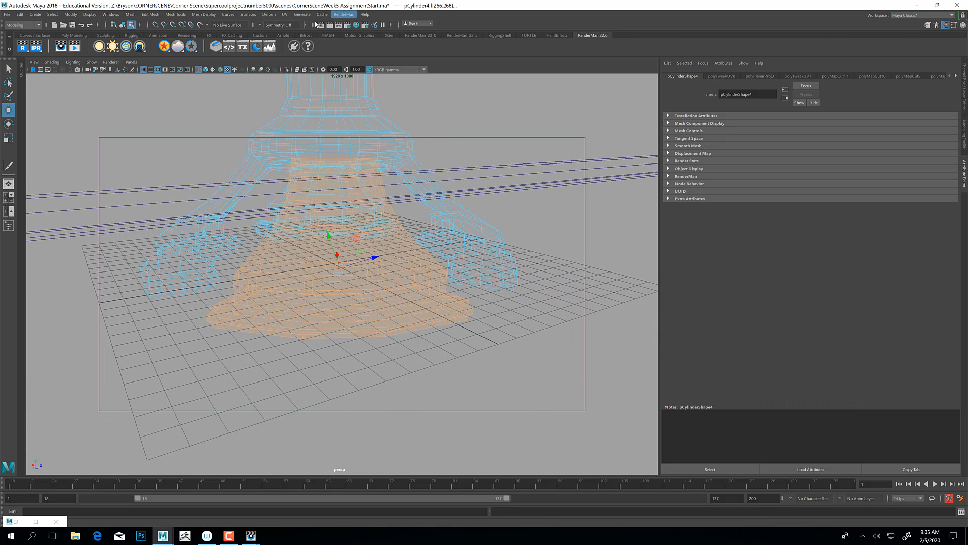
click(285, 15)
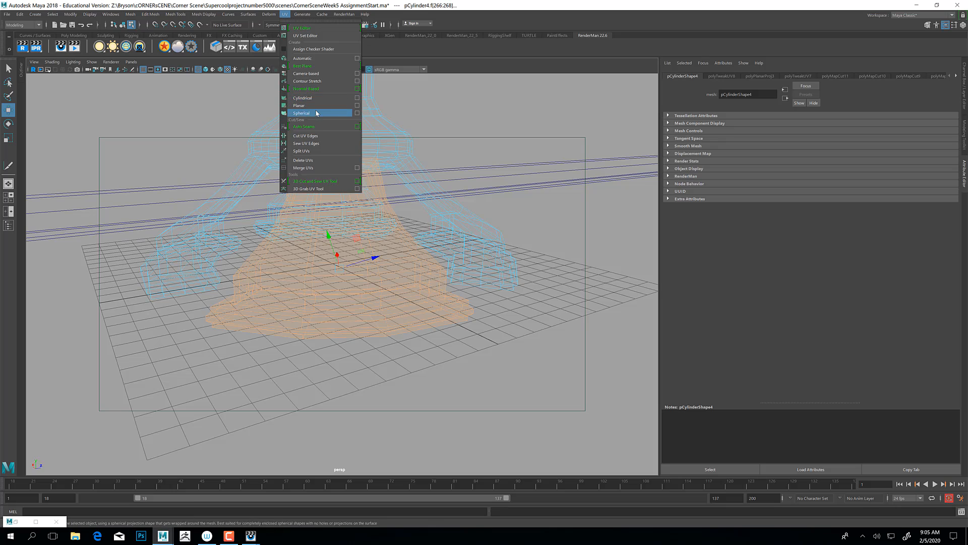
click(306, 73)
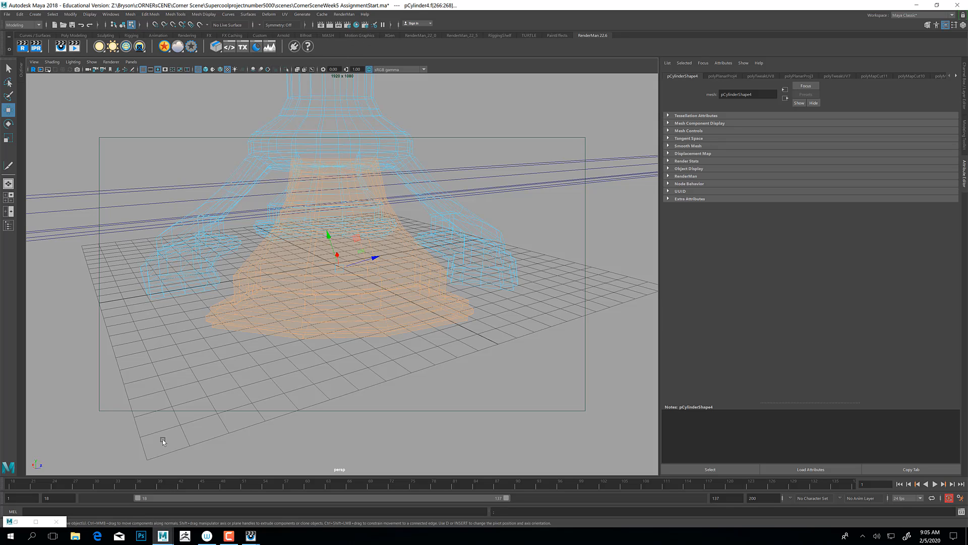
click(16, 521)
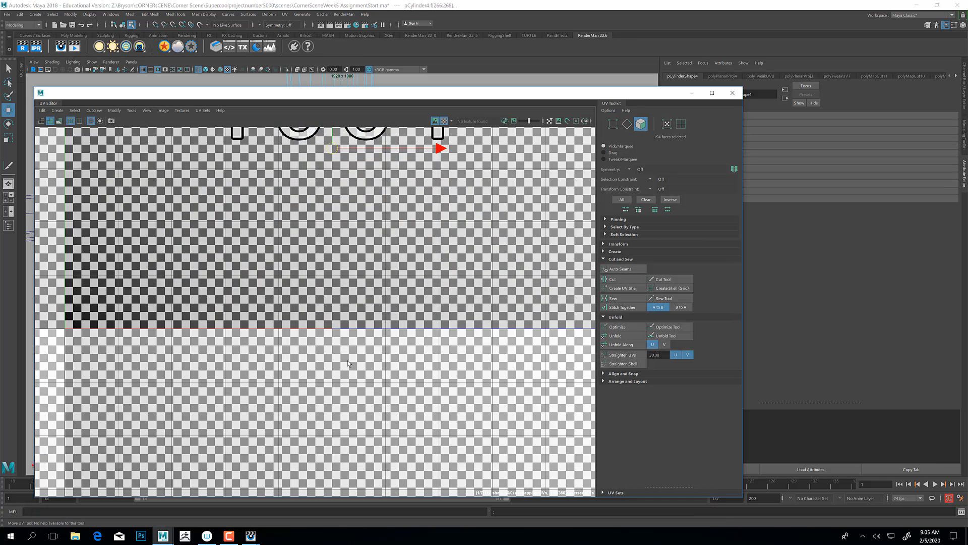
key(f)
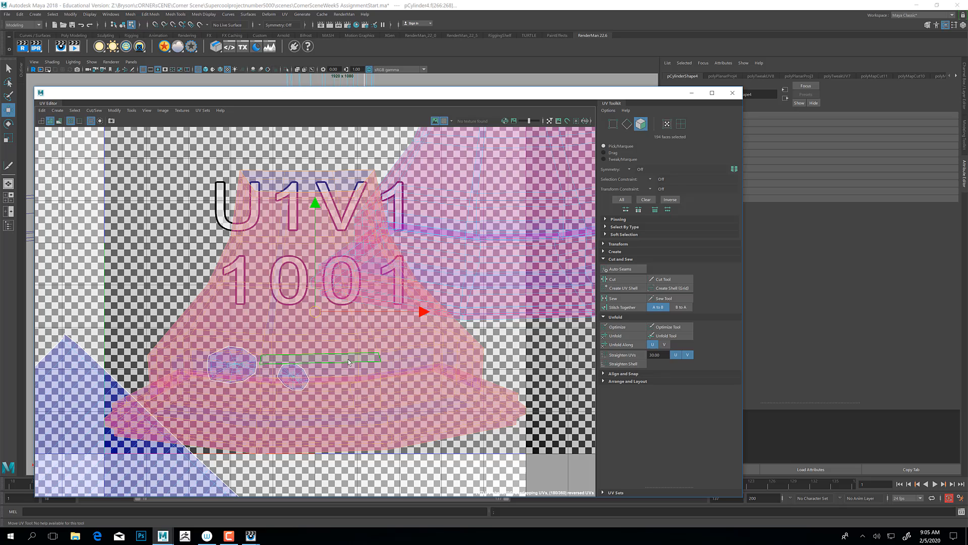
Select the larger of the two remaining small leg shells and project its UVs from a head-on camera view.
click(236, 359)
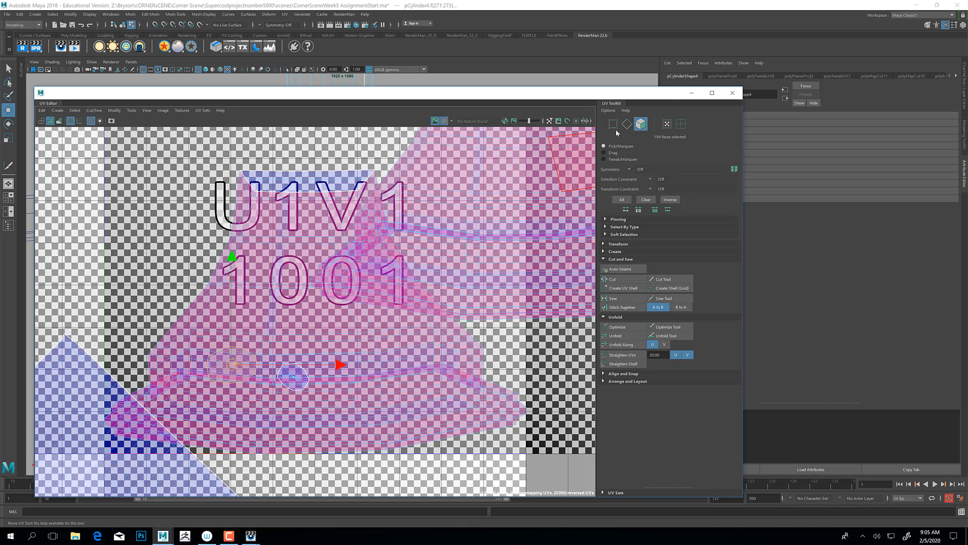
click(693, 95)
alt+drag(344, 346, 321, 340)
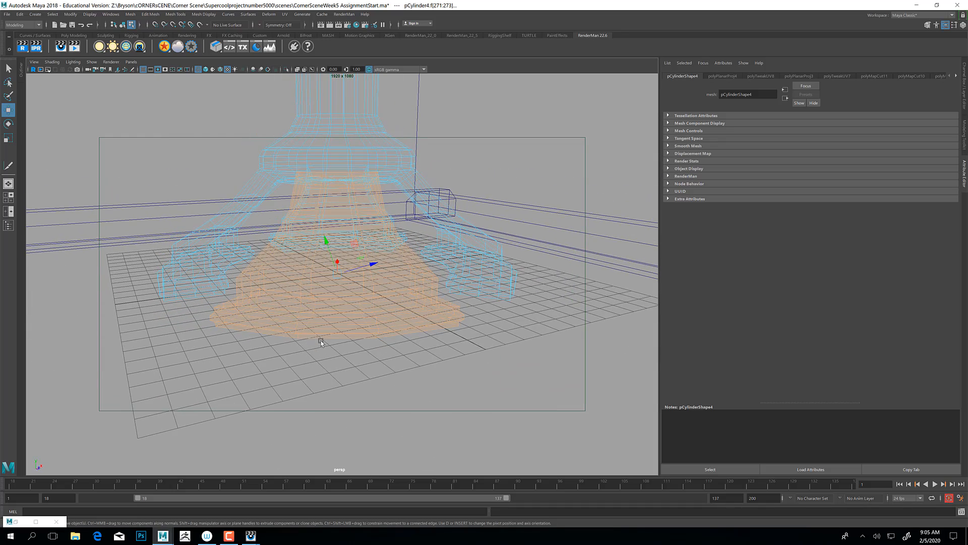
click(15, 523)
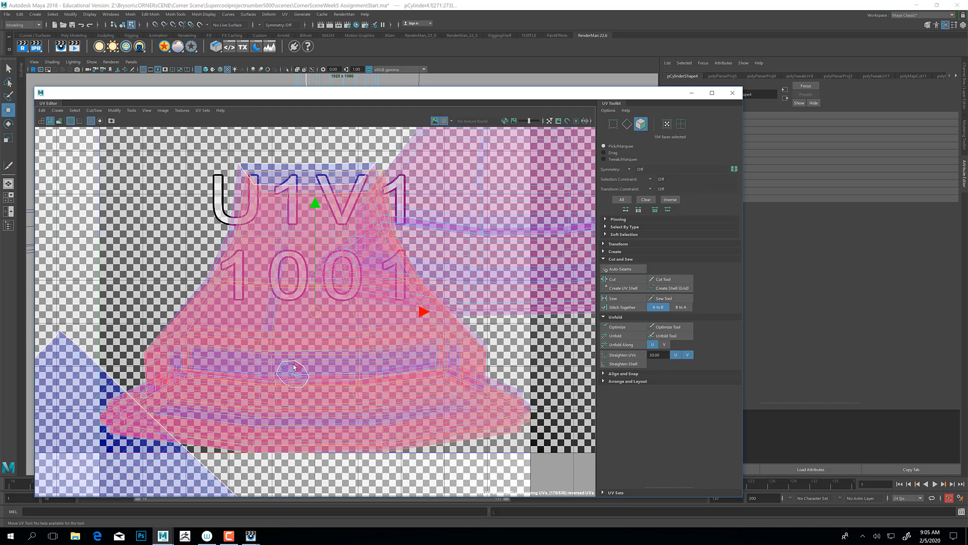
Select the last small leg shell and apply a Camera-based projection with that leg viewed head-on.
click(294, 367)
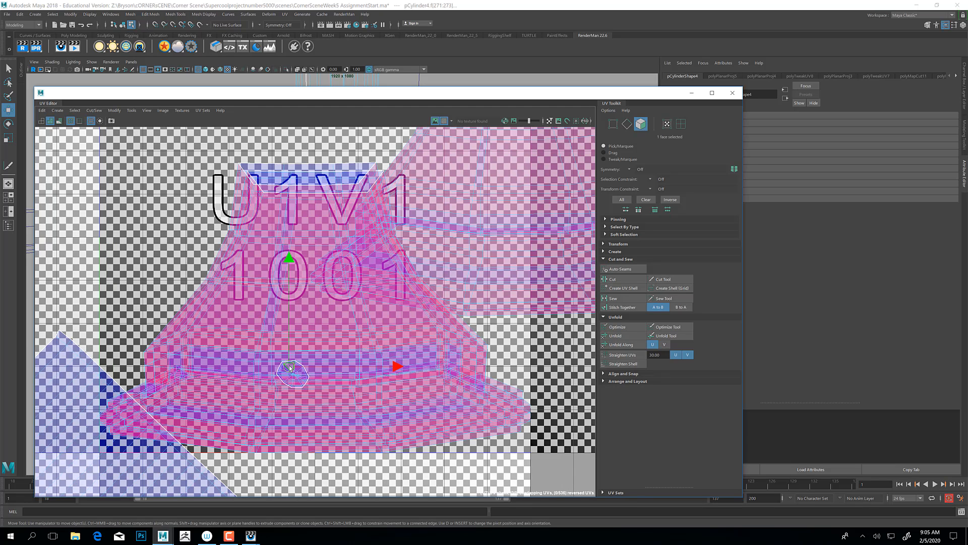
click(690, 94)
alt+drag(411, 313, 368, 304)
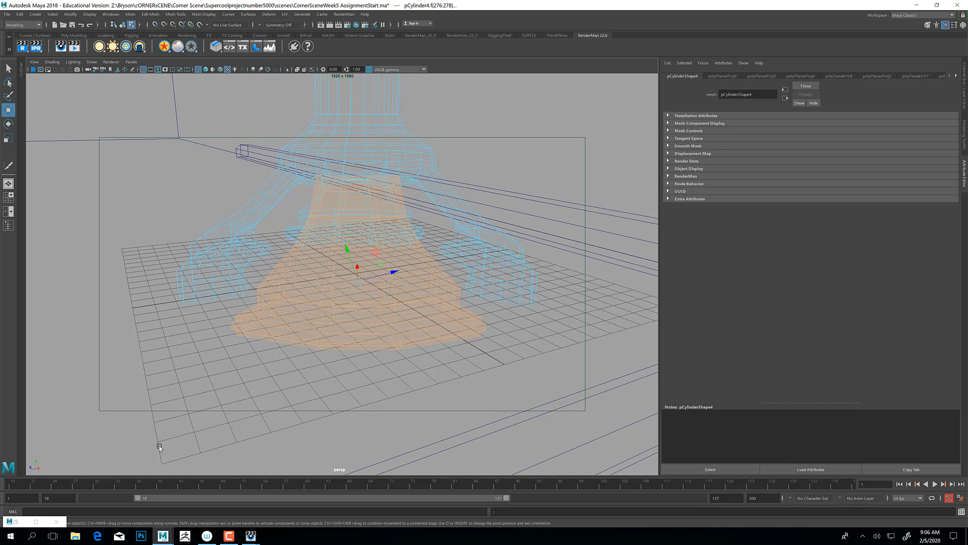
alt+right_drag(294, 270, 383, 288)
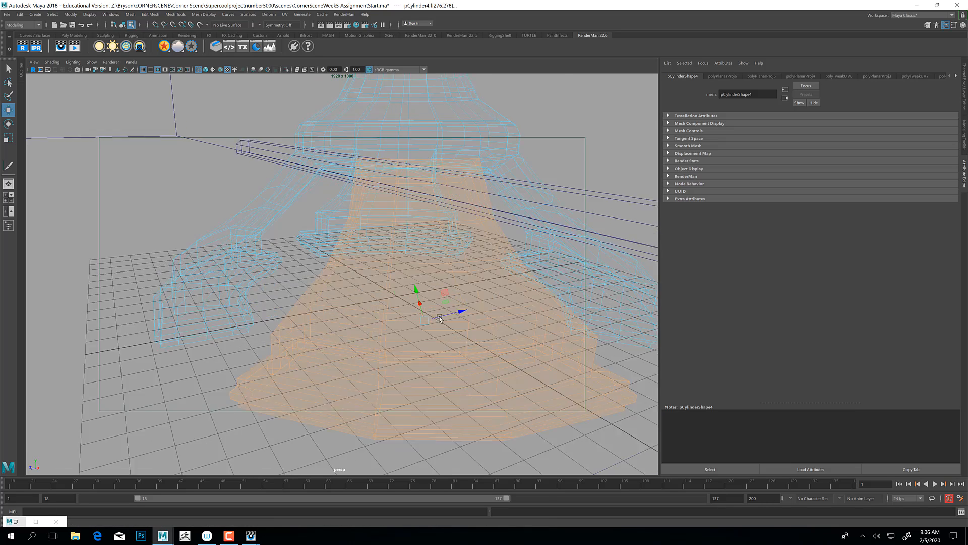
Show the pedestal shaded with its checker texture and switch to edge selection, viewing the inner side of one leg.
alt+drag(383, 289, 499, 264)
mouse_move(208, 348)
alt+mouse_down()
mouse_move(321, 312)
mouse_move(233, 324)
mouse_move(291, 246)
mouse_move(298, 275)
alt+mouse_up()
key(5)
mouse_move(297, 275)
alt+right_down()
mouse_move(318, 328)
mouse_move(227, 323)
alt+right_up()
alt+drag(227, 323, 351, 314)
right_drag(349, 180, 349, 160)
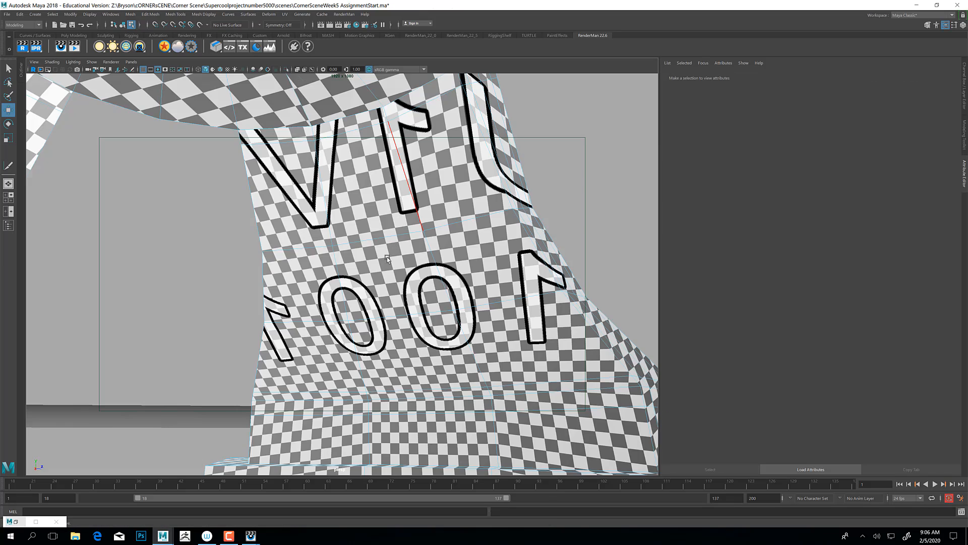
alt+drag(387, 257, 391, 285)
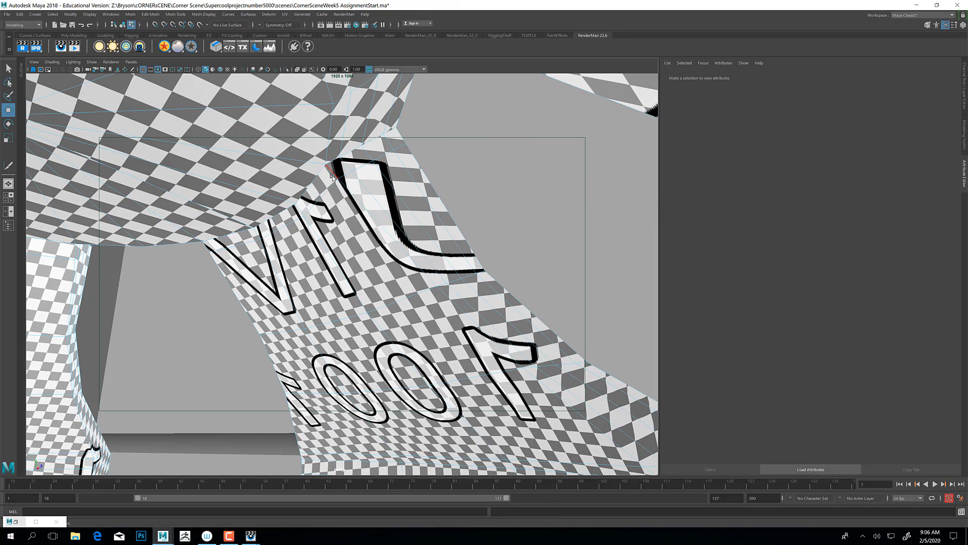
alt+drag(215, 304, 282, 296)
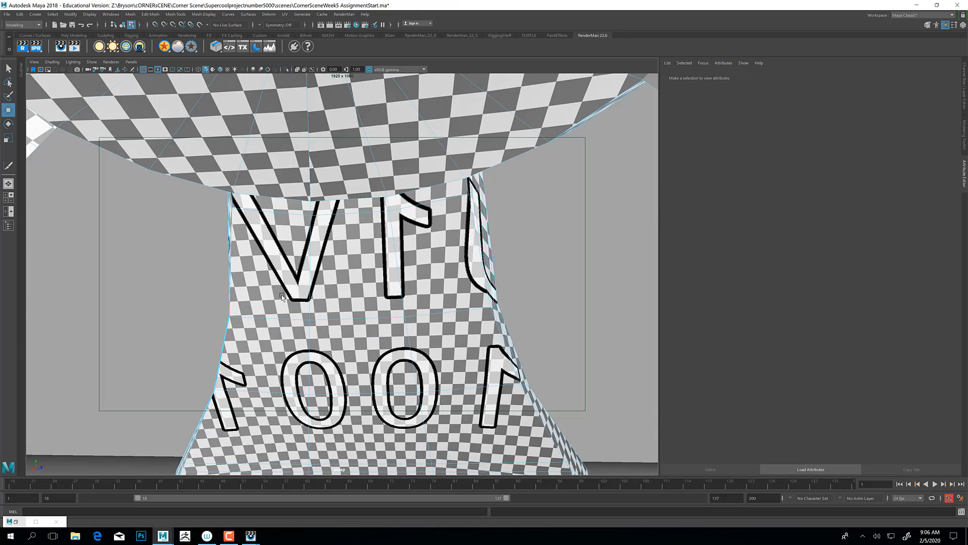
Try to select the vertical edges down the inner side of the leg, starting just under its neck.
click(309, 212)
alt+drag(310, 214, 319, 233)
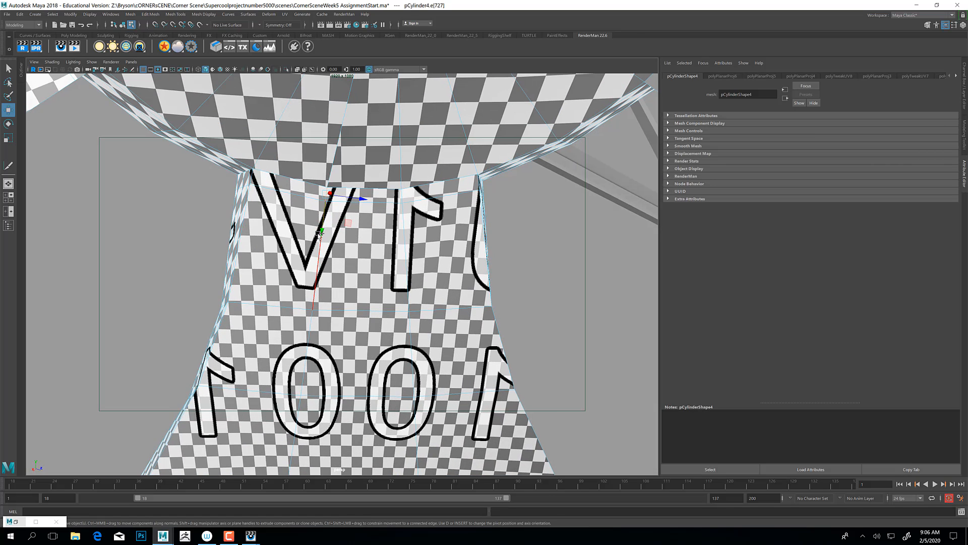
shift+click(313, 264)
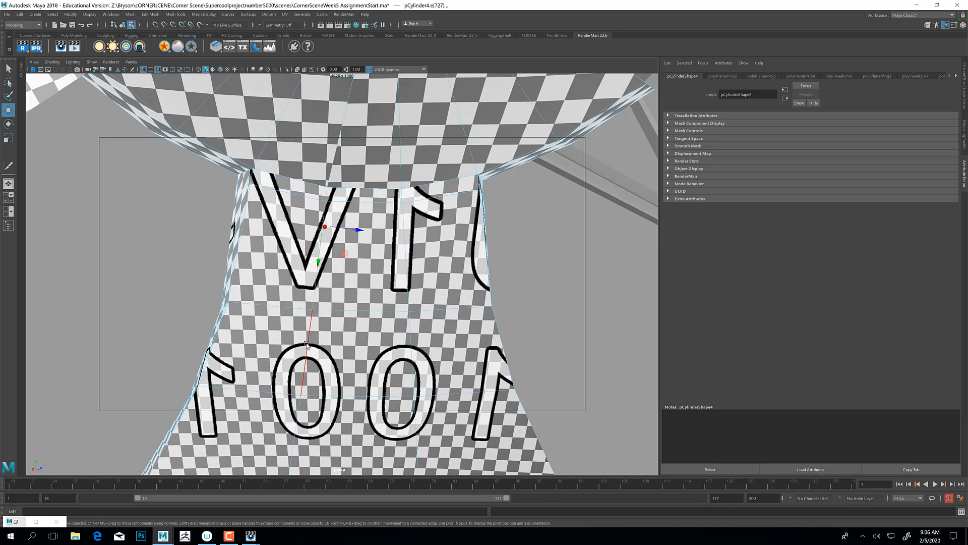
shift+click(306, 345)
alt+middle_drag(306, 390, 325, 283)
alt+drag(324, 283, 329, 326)
alt+middle_drag(328, 326, 332, 286)
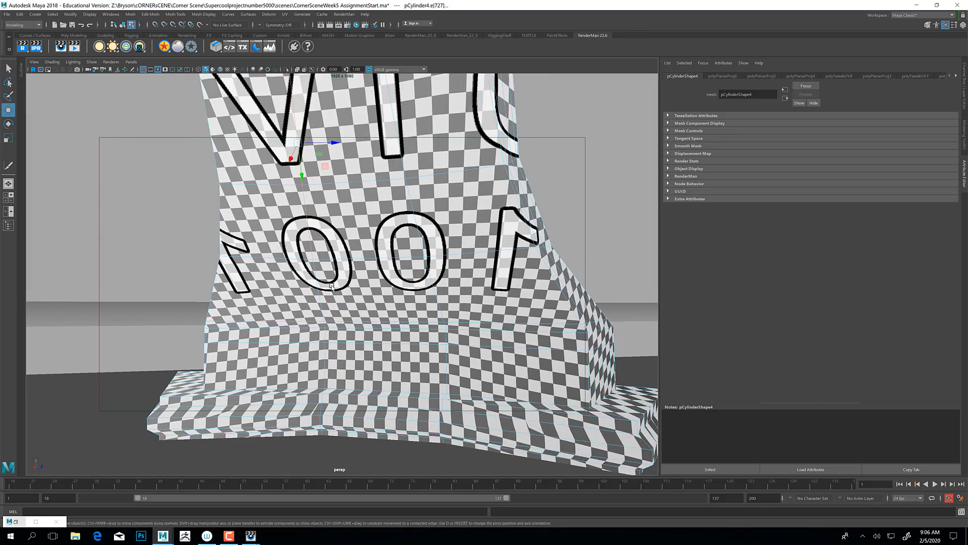
Try to extend the edge selection down the lower leg and across the base.
alt+drag(332, 286, 297, 357)
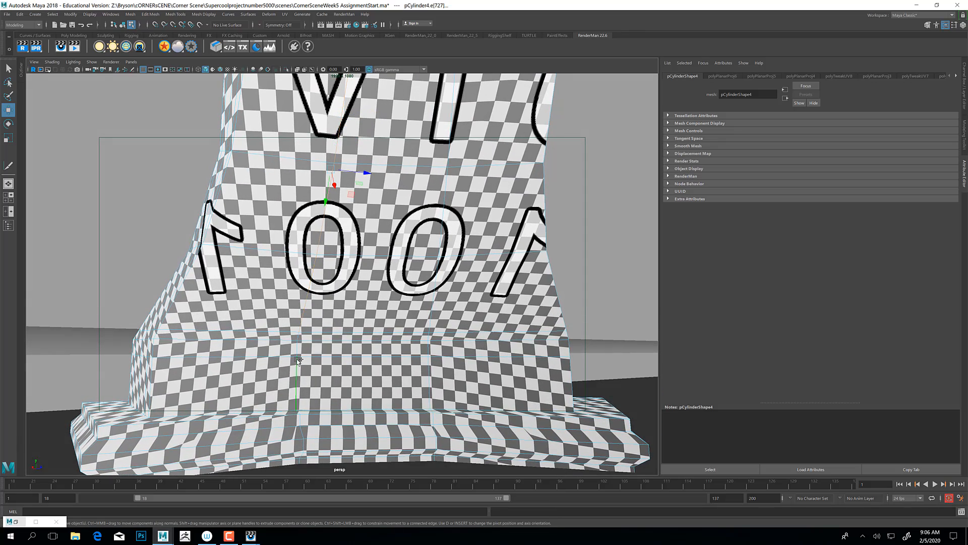
alt+middle_drag(303, 338, 309, 289)
alt+right_drag(309, 290, 389, 371)
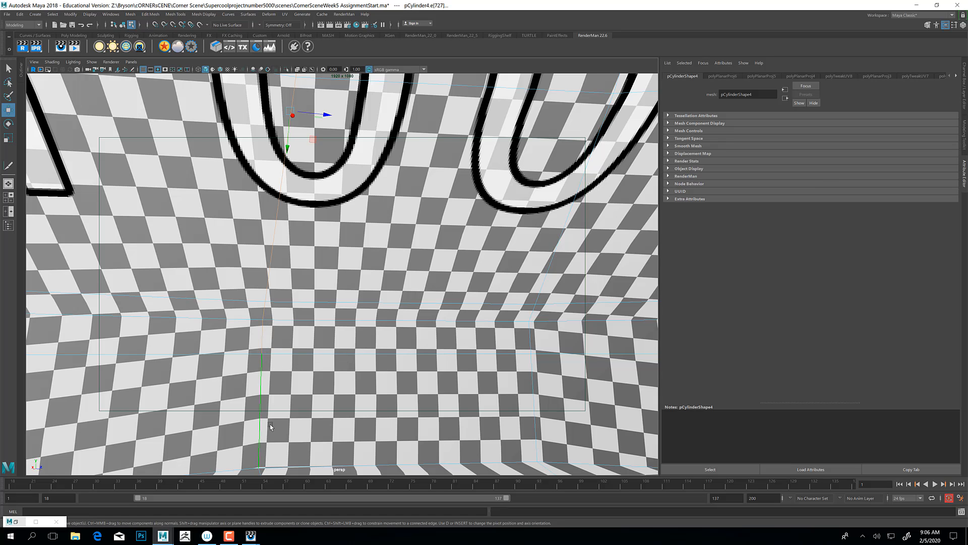
alt+middle_drag(270, 427, 296, 305)
alt+drag(295, 306, 293, 371)
alt+middle_drag(294, 371, 288, 309)
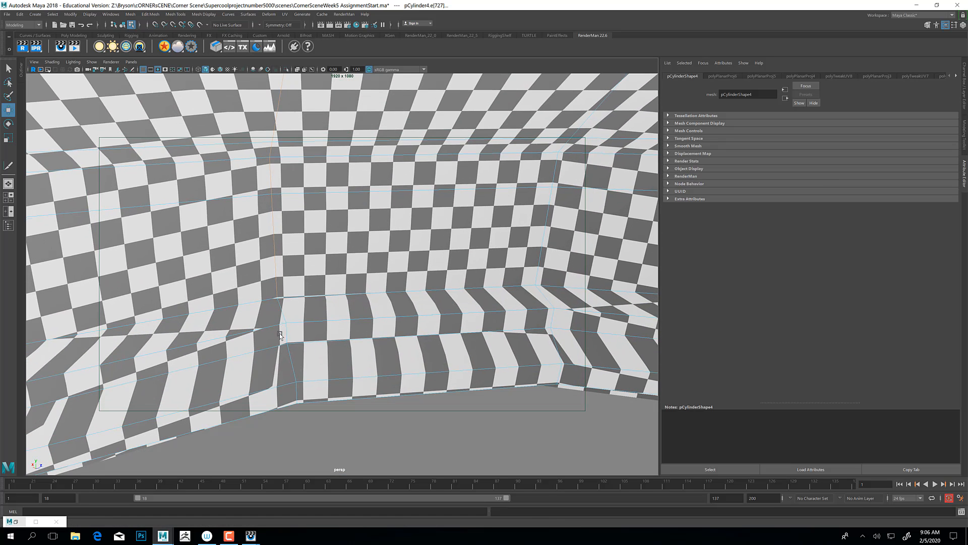
shift+click(288, 306)
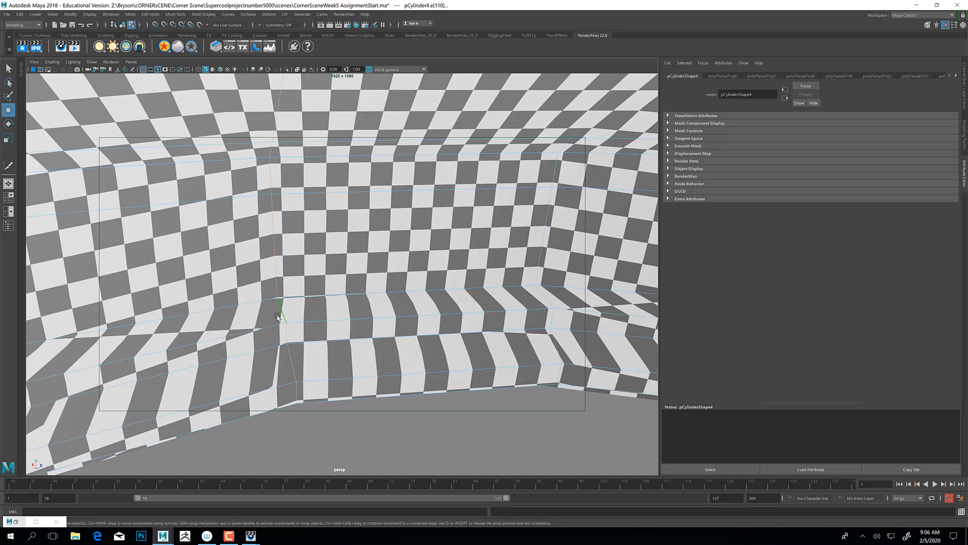
alt+drag(277, 317, 152, 313)
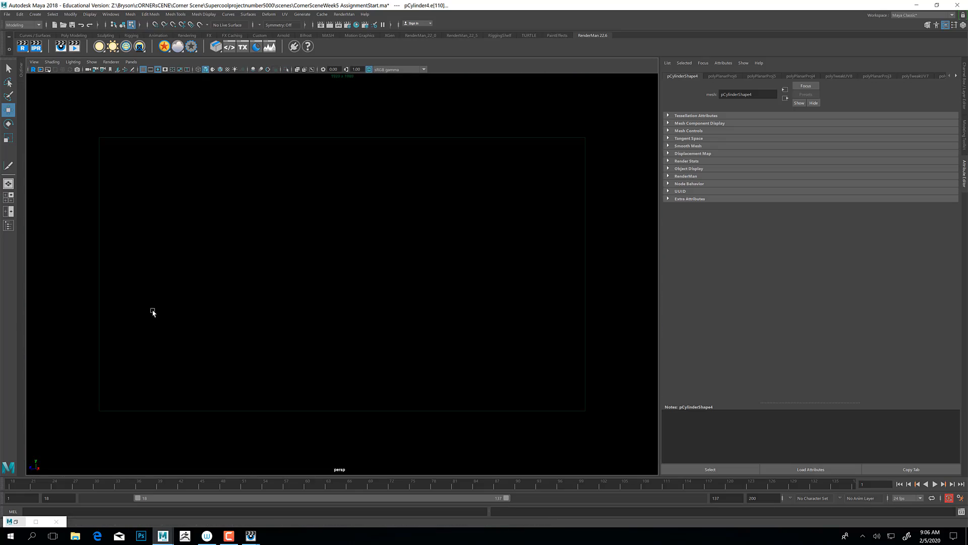
Switch to wireframe display and clear the edge selection, with the leg's inner side back in view.
key(f)
scroll(283, 354, up, 2)
alt+drag(283, 354, 291, 289)
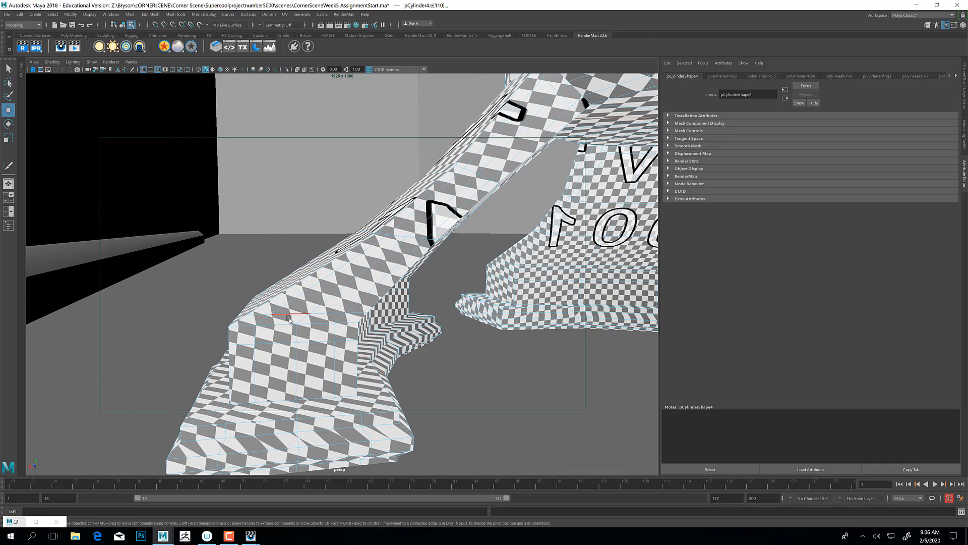
key(4)
mouse_move(284, 329)
alt+mouse_down()
mouse_move(271, 378)
mouse_move(288, 369)
alt+mouse_up()
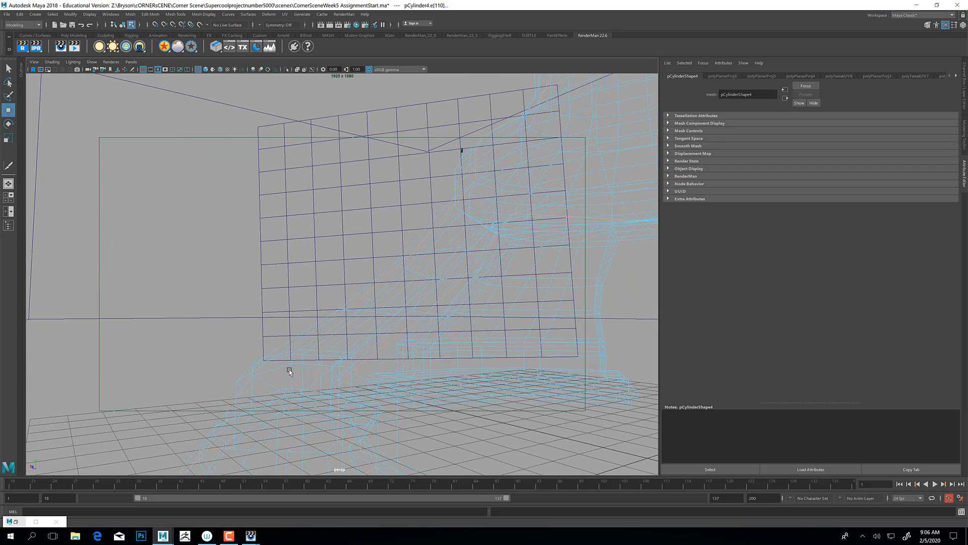
alt+middle_drag(407, 284, 403, 279)
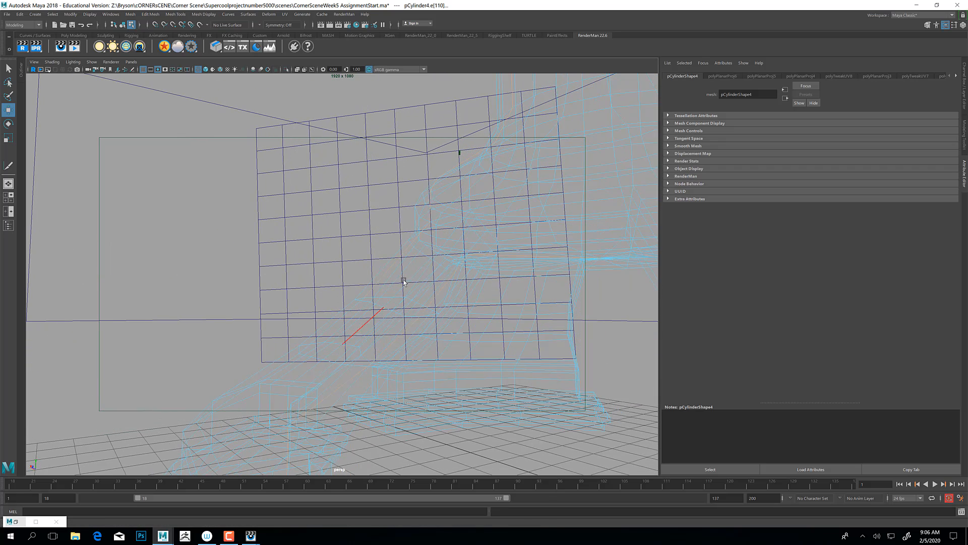
alt+drag(417, 295, 410, 136)
alt+drag(461, 251, 400, 247)
click(404, 219)
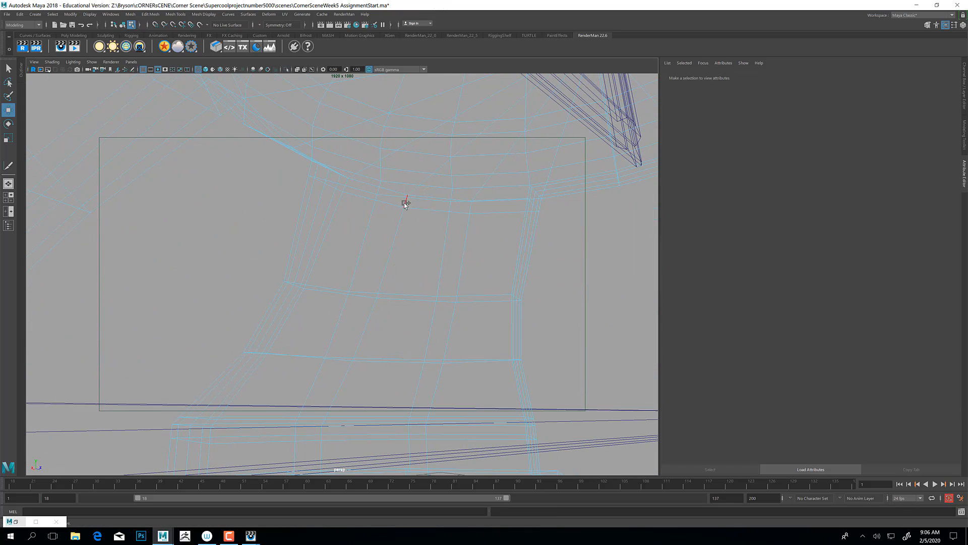
Select the run of vertical edges down the leg's inner side, from the neck to the foot.
click(407, 201)
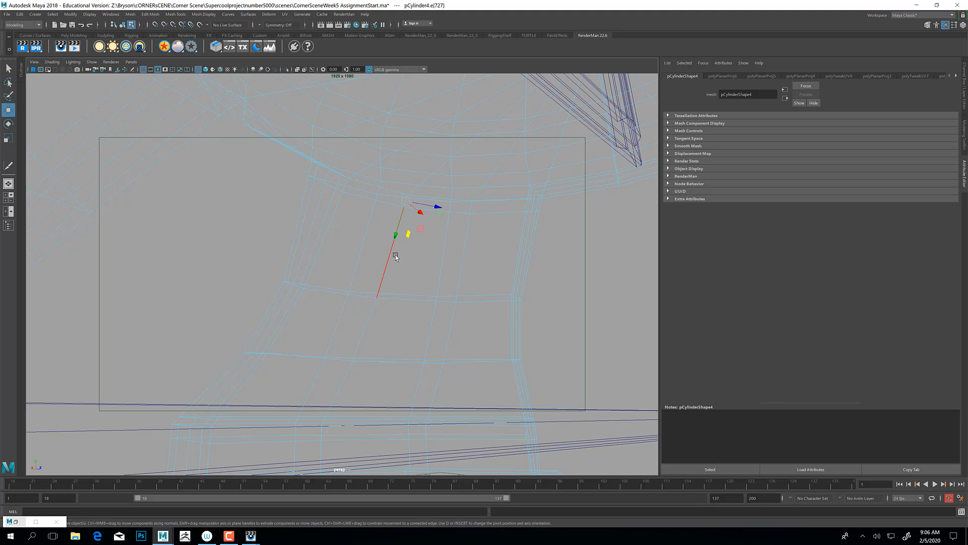
shift+click(385, 280)
shift+click(367, 332)
alt+middle_drag(346, 372, 362, 225)
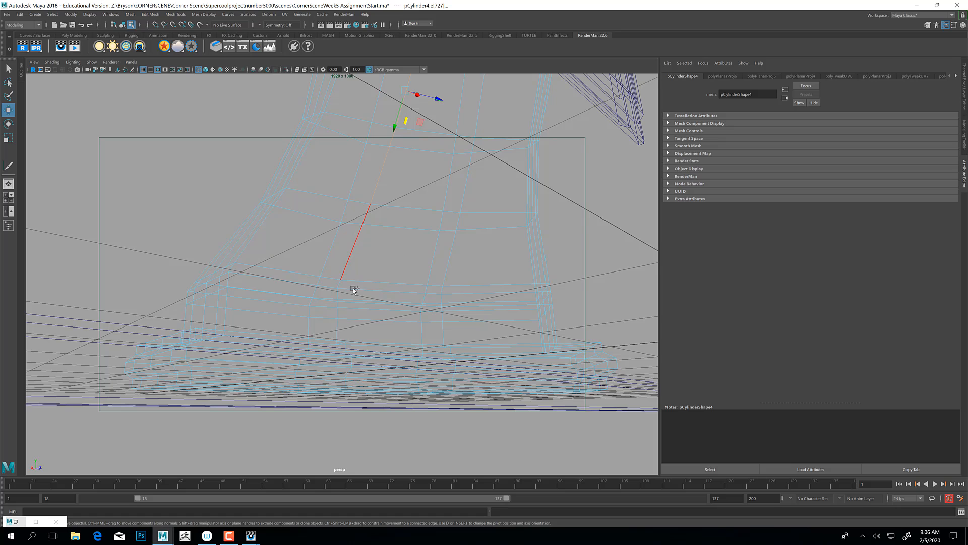
alt+drag(339, 283, 367, 292)
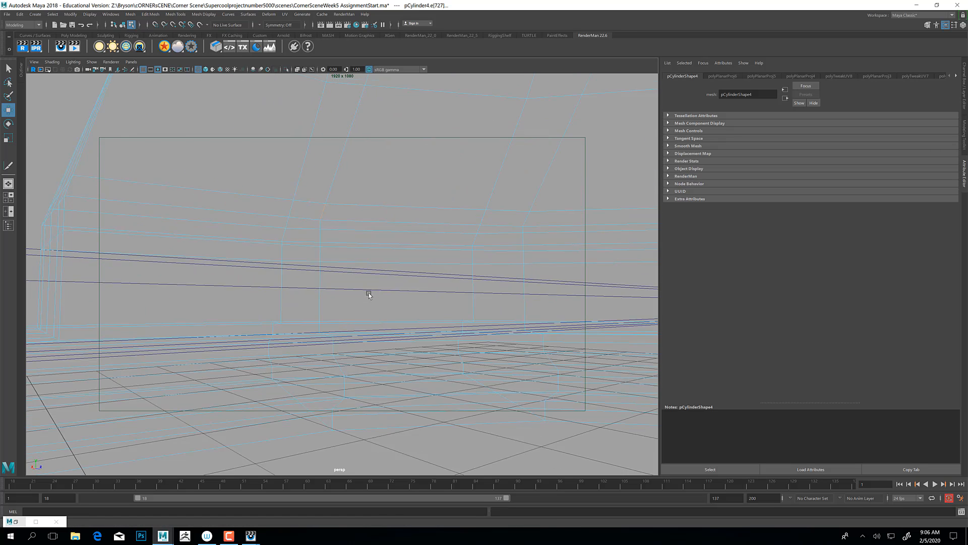
alt+middle_drag(367, 292, 345, 181)
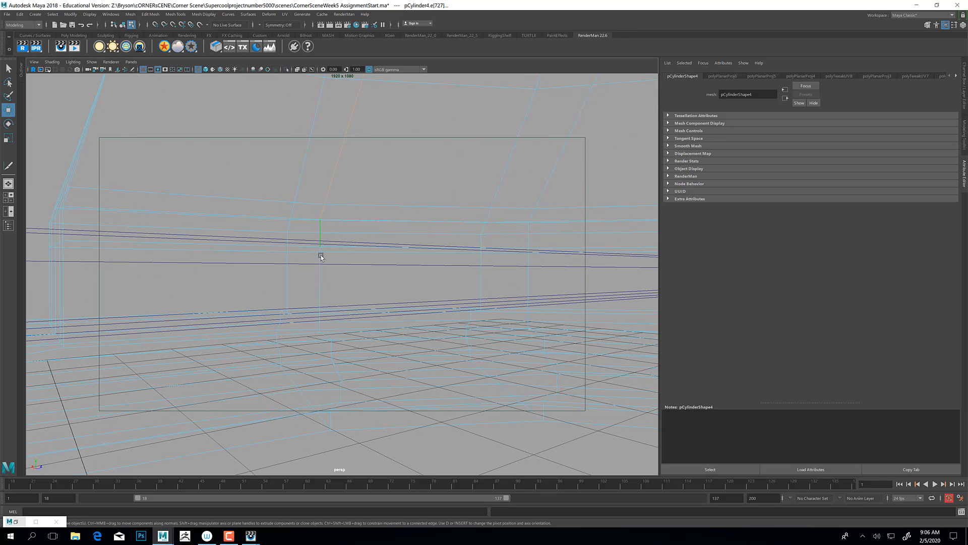
alt+drag(321, 255, 321, 270)
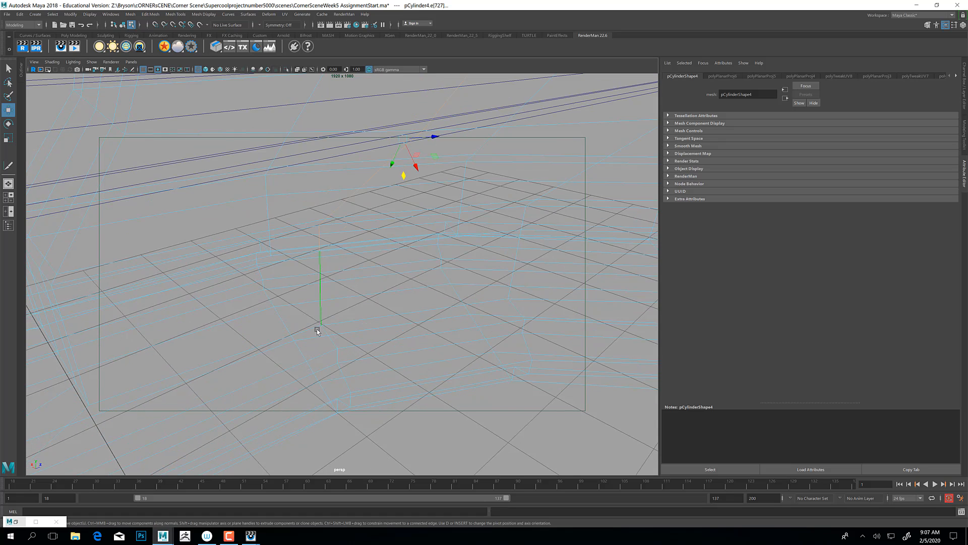
alt+drag(317, 330, 373, 314)
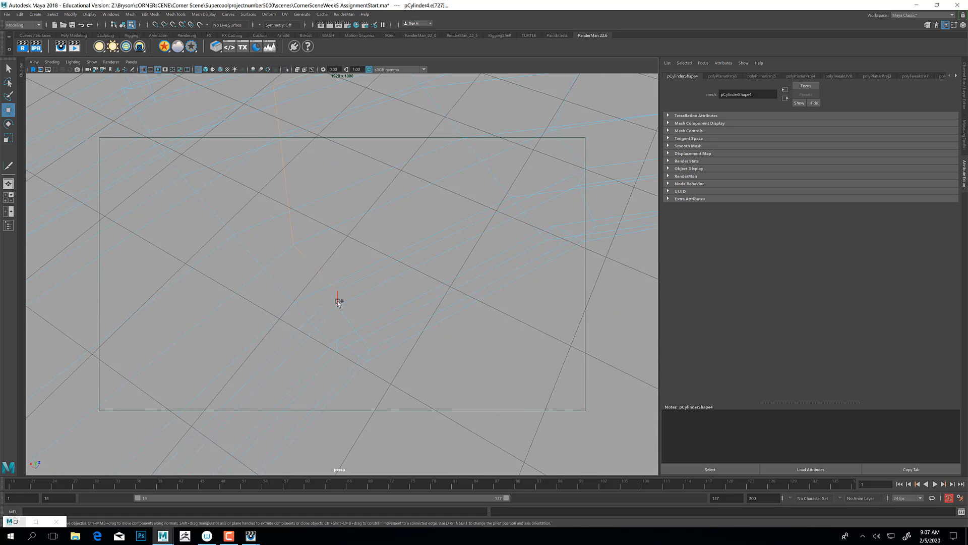
Add the connecting edges over the stepped foot and across the underside to the seam selection.
shift+click(347, 317)
shift+click(348, 322)
alt+drag(366, 374, 346, 378)
shift+click(334, 347)
key(ctrl+z)
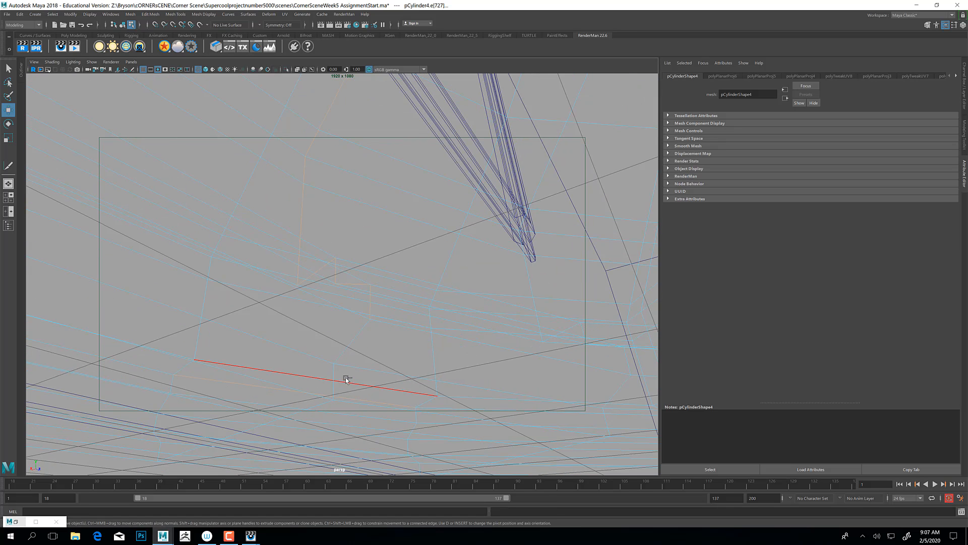
shift+click(361, 330)
alt+drag(334, 380, 352, 341)
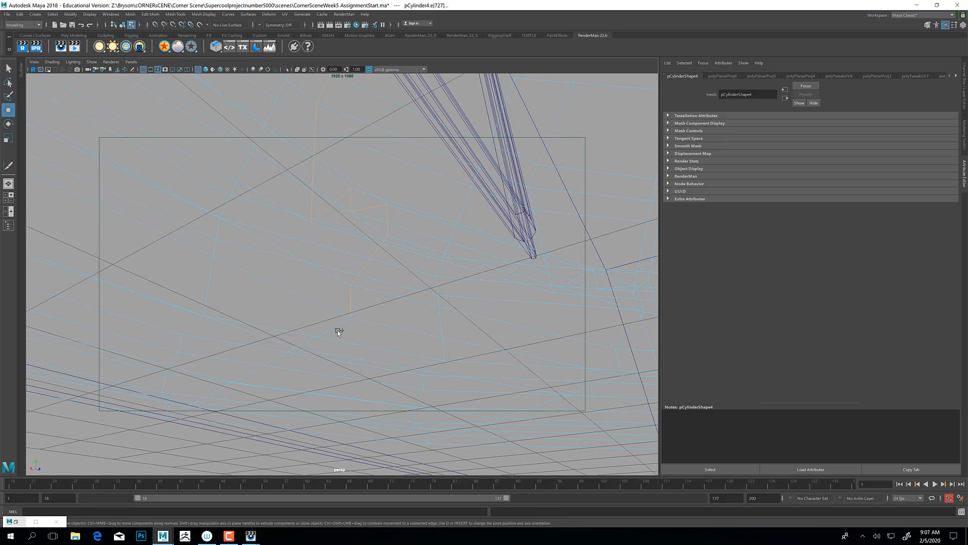
alt+drag(301, 368, 257, 362)
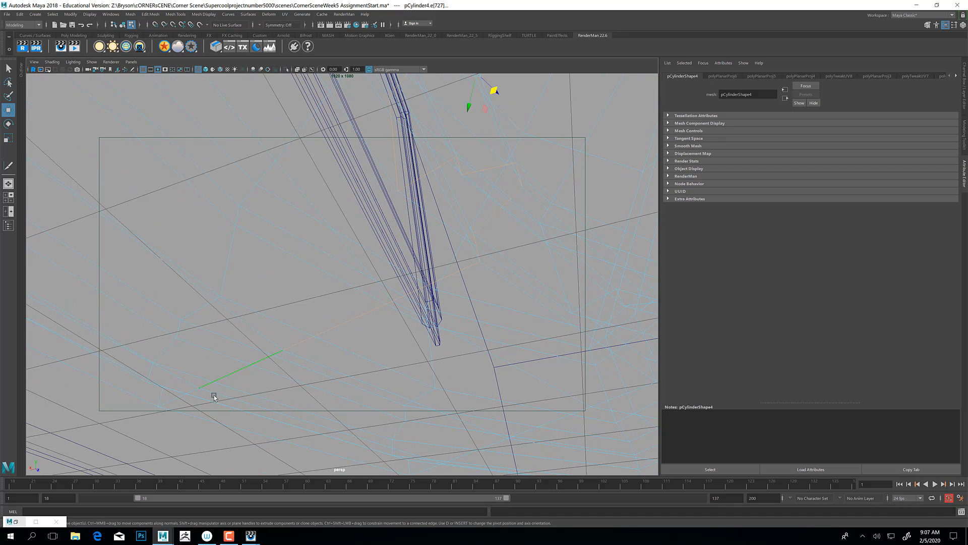
Cut the UVs along the selected leg seam edges in the UV Editor.
alt+drag(175, 398, 138, 447)
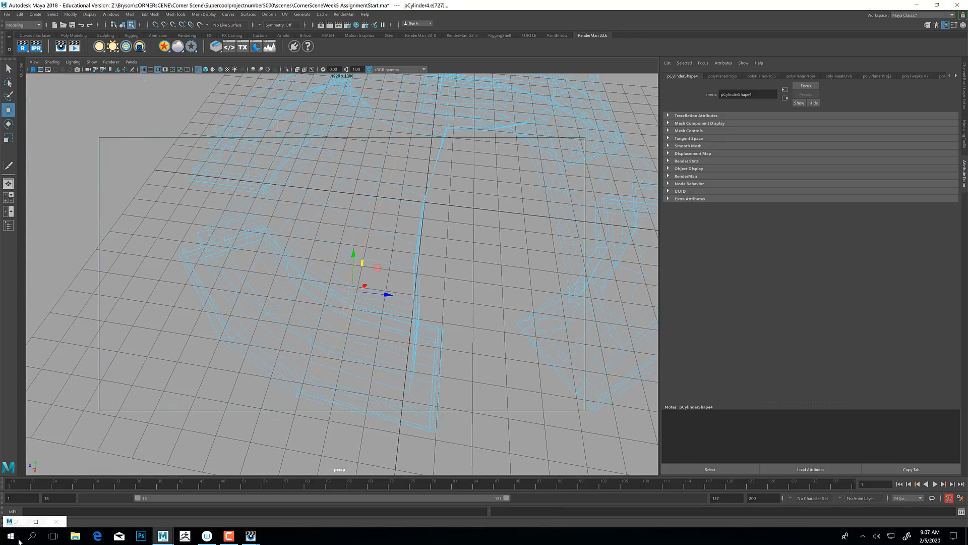
click(16, 521)
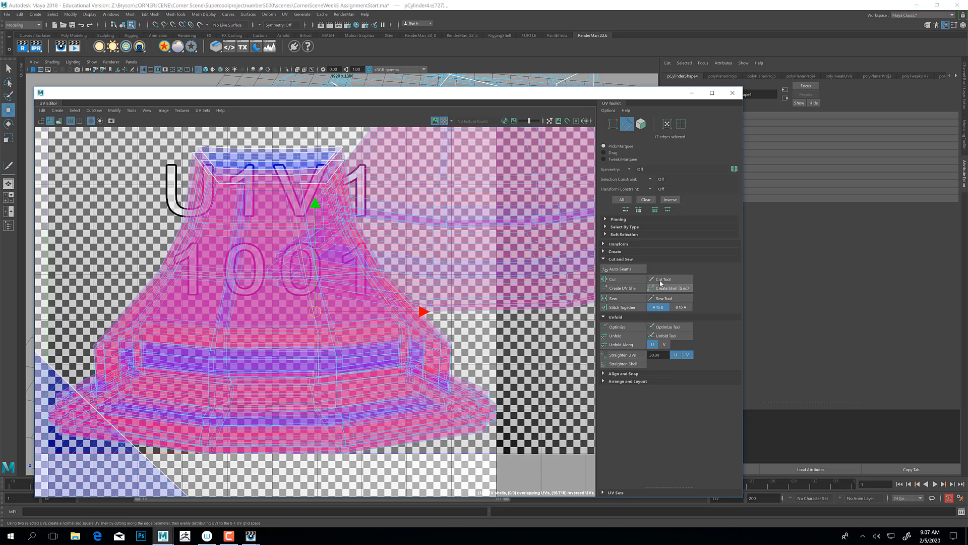
click(624, 281)
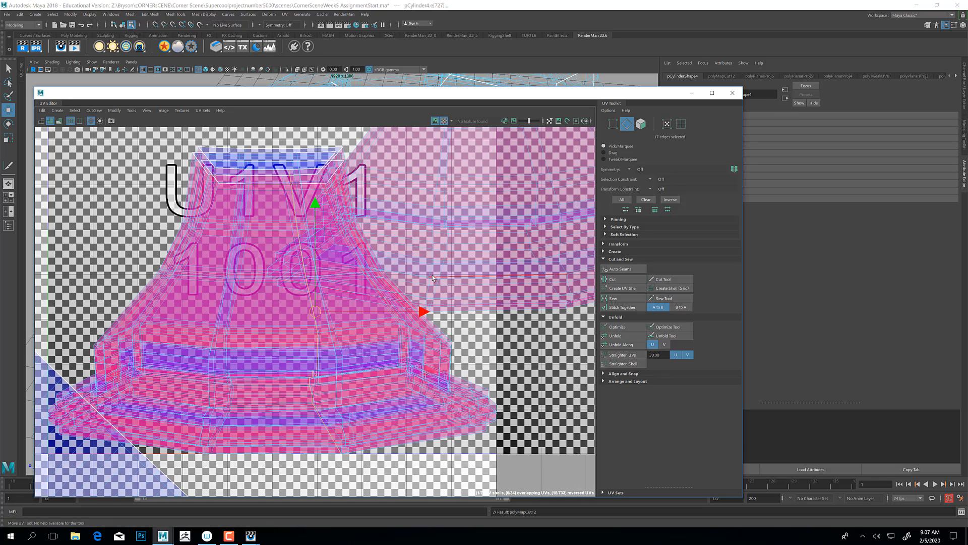
Move two of the overlapping uncut leg shells off the stack, one toward tile U-1V1 and the other into tile U2V-1.
alt+middle_drag(310, 280, 381, 310)
alt+right_drag(380, 309, 363, 279)
click(312, 269)
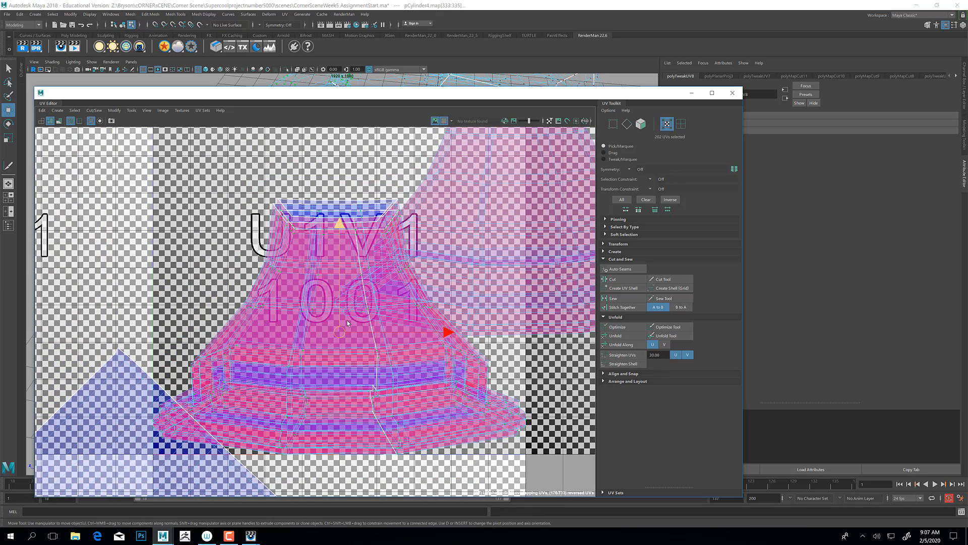
middle_drag(277, 305, 50, 196)
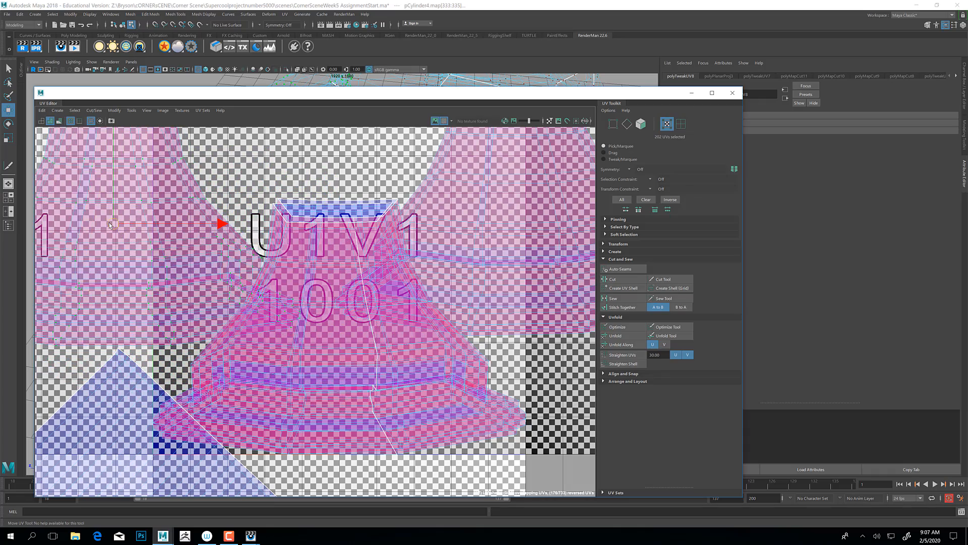
scroll(322, 286, down, 2)
scroll(321, 286, down, 2)
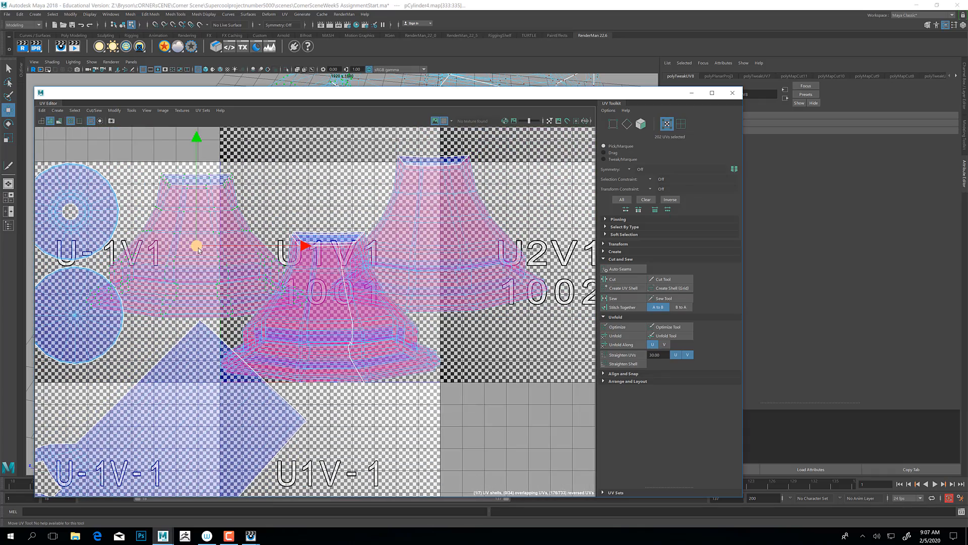
middle_drag(198, 250, 168, 192)
click(316, 248)
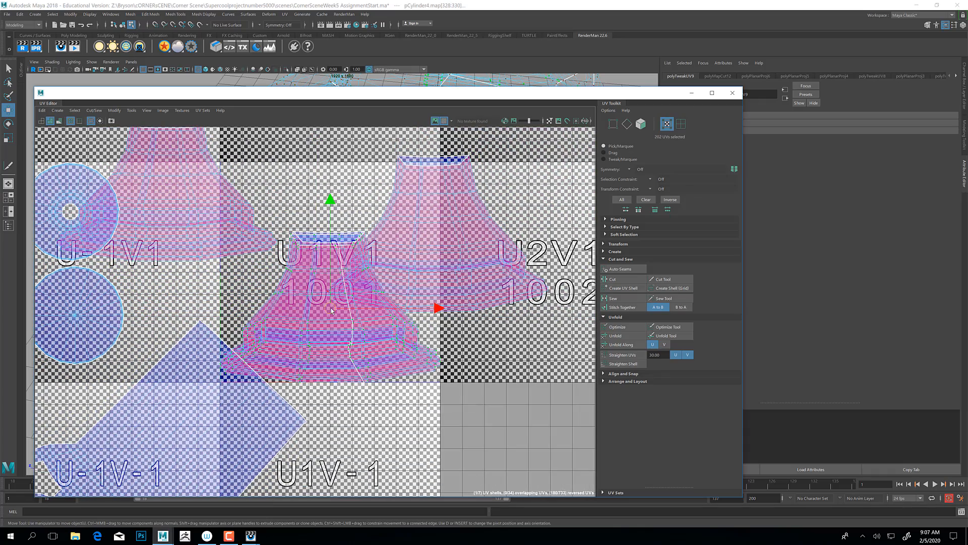
drag(329, 306, 534, 417)
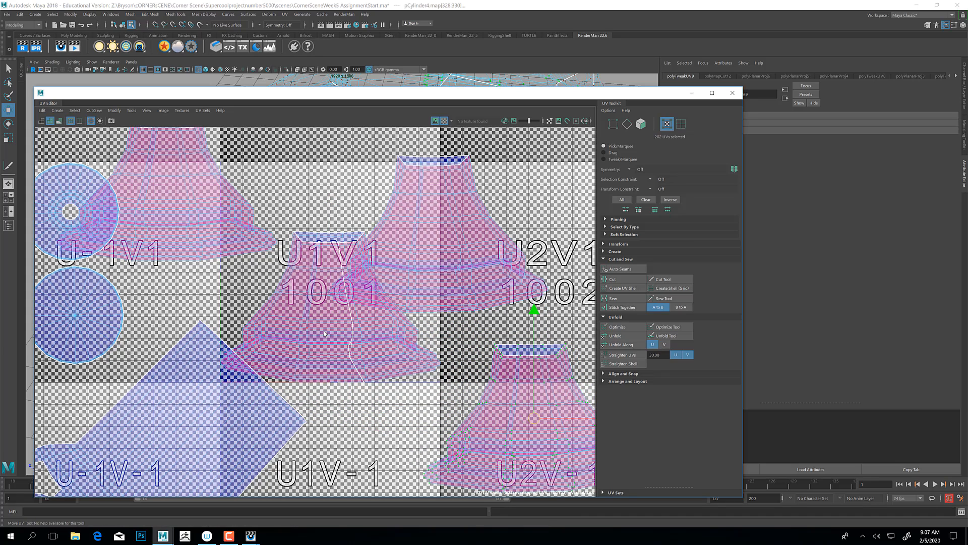
Unfold the newly cut leg shell, place it at the outer side of tile U2V1, and minimize the UV Editor.
click(359, 332)
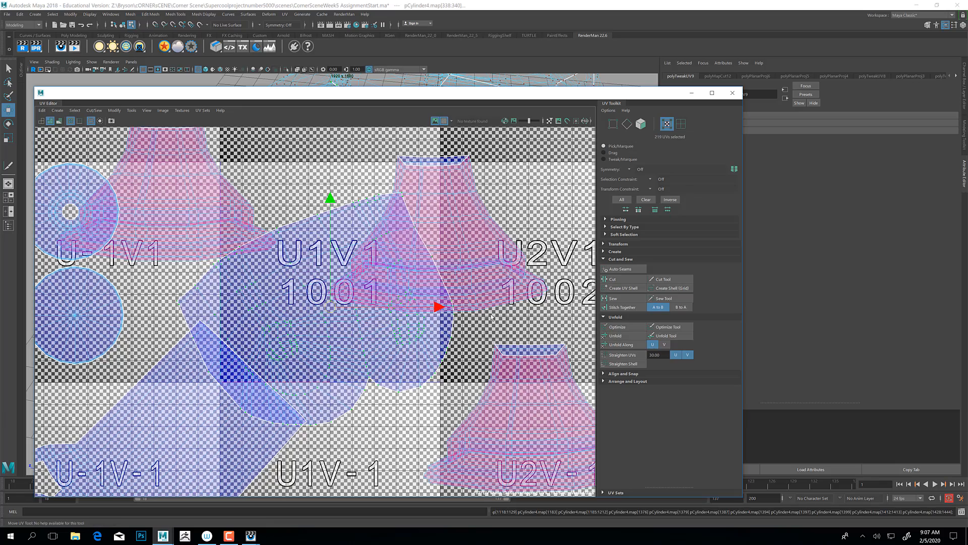
drag(331, 306, 443, 221)
alt+middle_drag(375, 290, 286, 330)
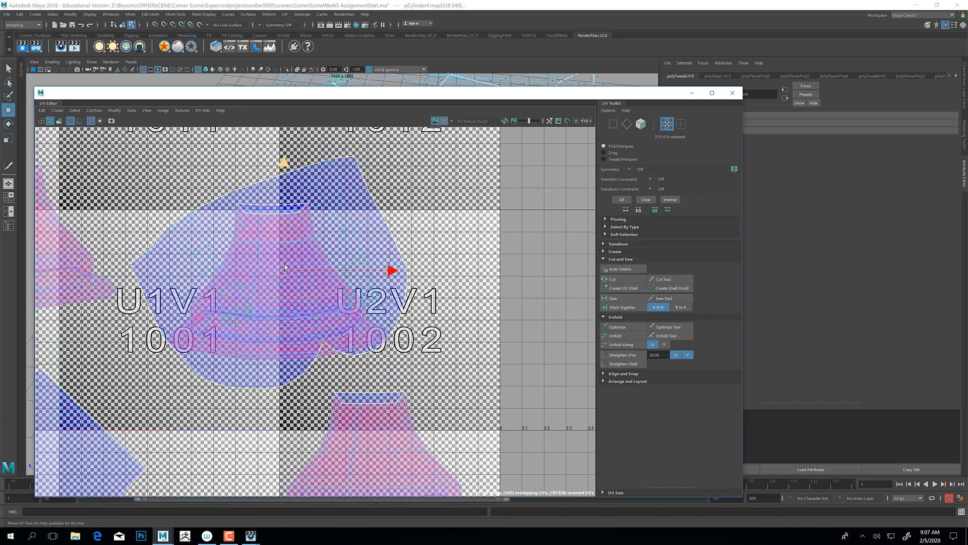
drag(285, 267, 518, 216)
alt+middle_drag(185, 301, 278, 278)
click(691, 92)
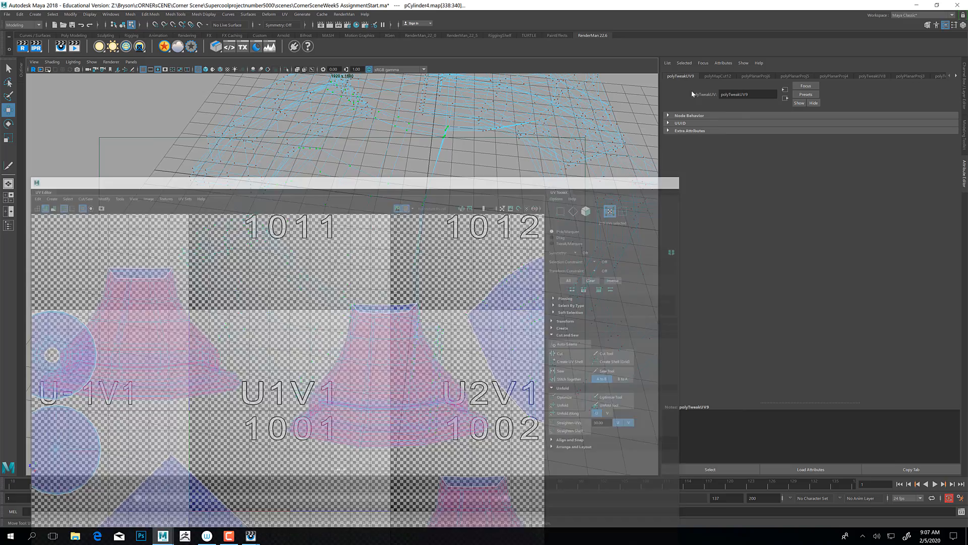
In edge selection, select the vertical inner seam edges running down the upper part of the next pedestal leg.
alt+drag(428, 324, 392, 302)
right_click(383, 246)
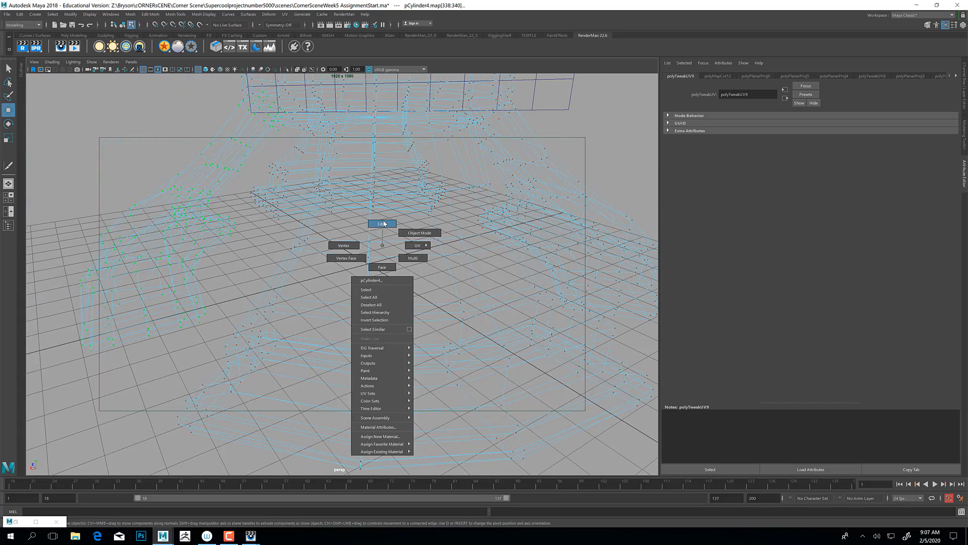
click(383, 223)
alt+drag(363, 253, 281, 211)
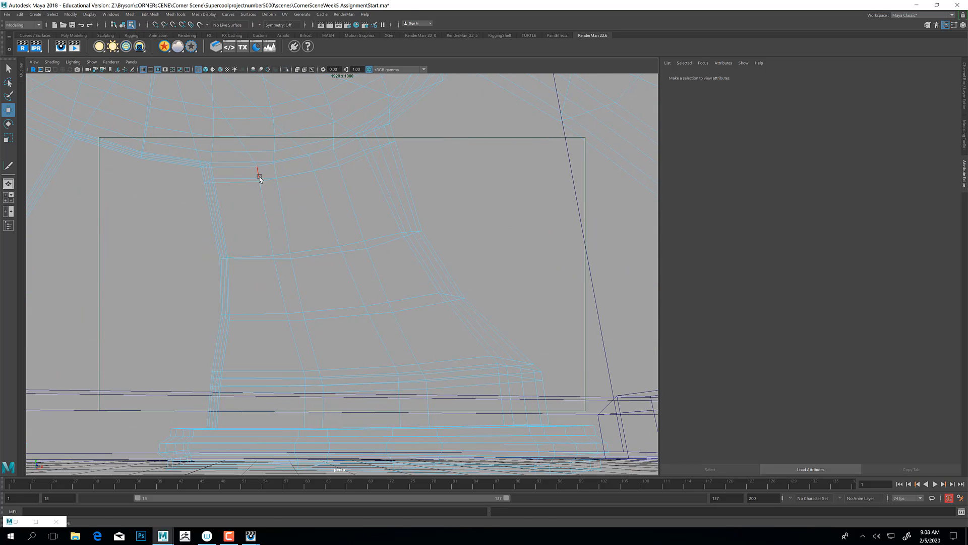
click(259, 177)
shift+click(273, 238)
shift+click(276, 276)
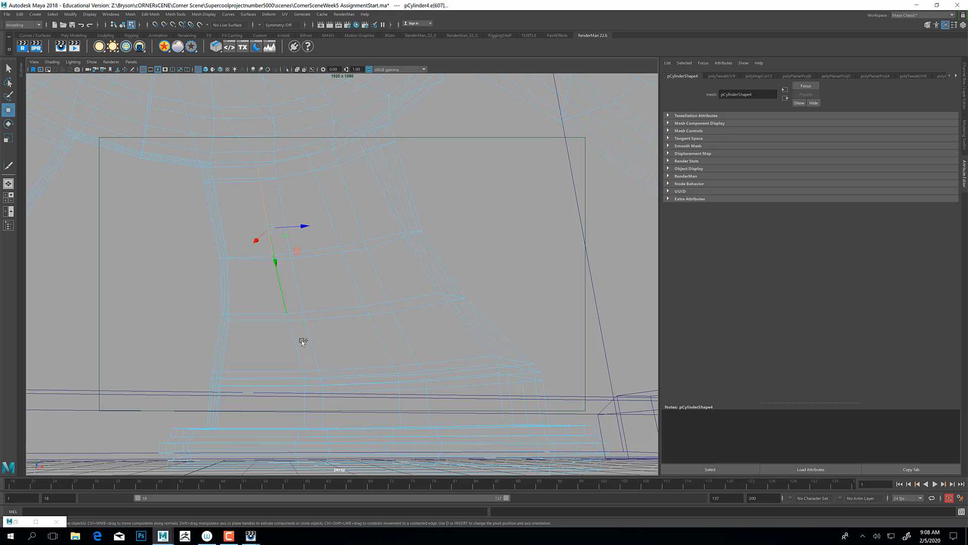
shift+click(302, 351)
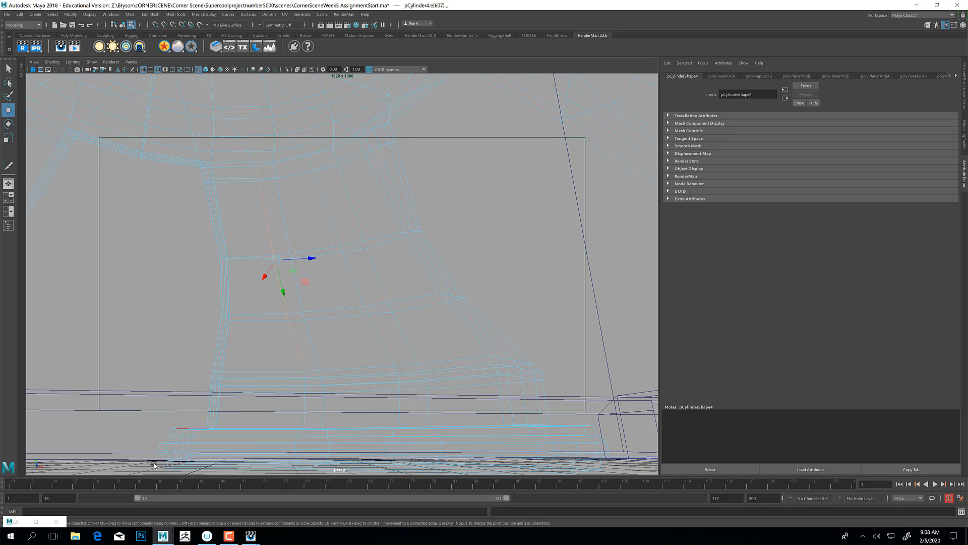
Check the selected leg edges against the shells in the UV Editor, and minimize the editor.
click(18, 523)
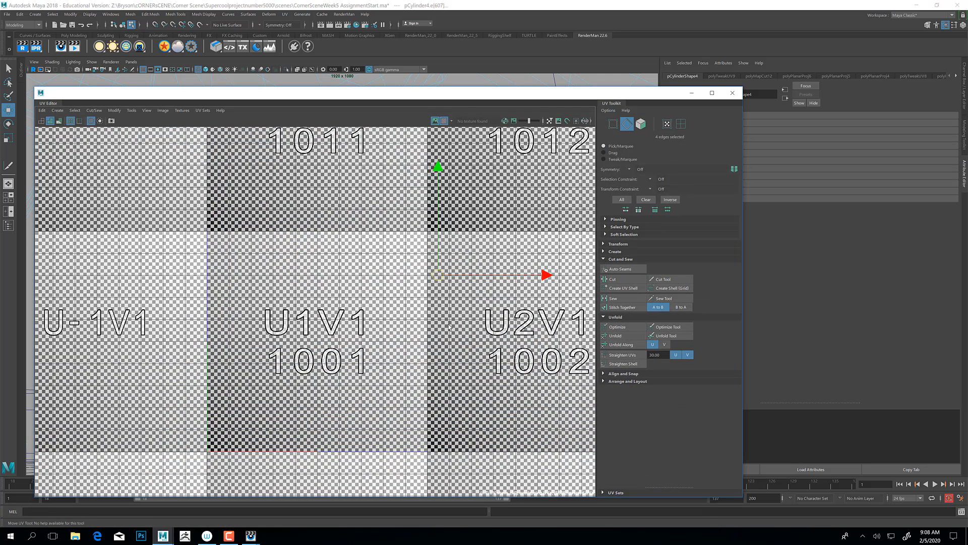
key(f)
alt+middle_drag(430, 236, 307, 296)
alt+middle_drag(331, 254, 232, 225)
scroll(232, 224, down, 5)
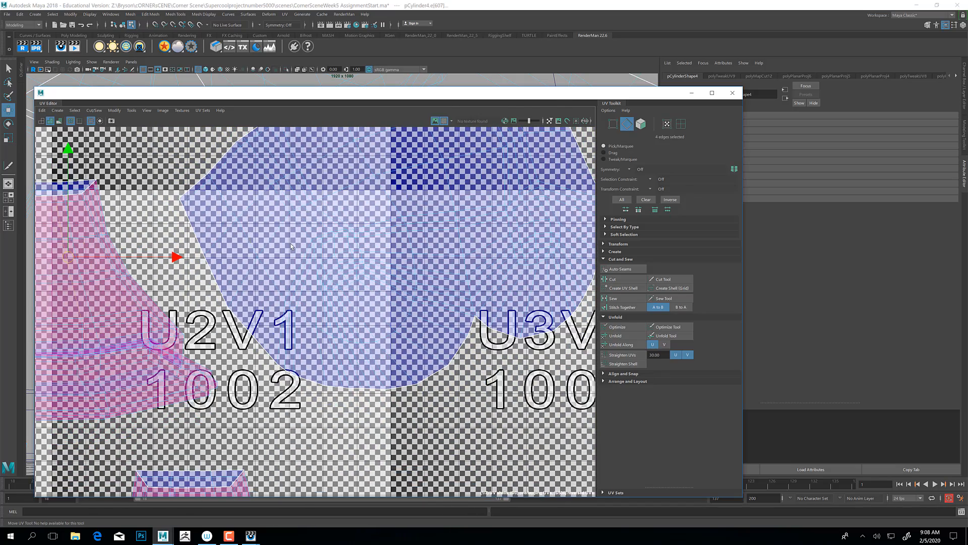
alt+middle_drag(323, 184, 305, 281)
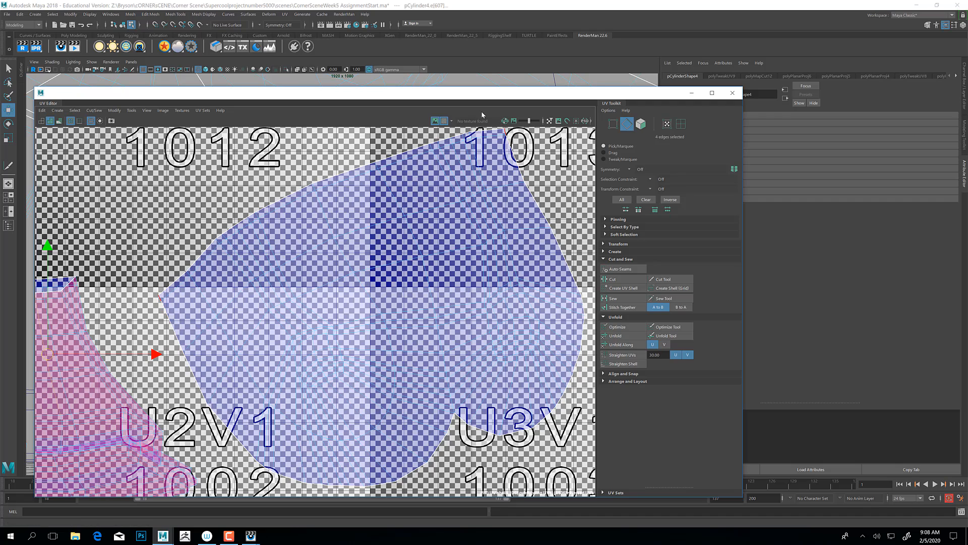
click(444, 121)
click(444, 122)
click(690, 93)
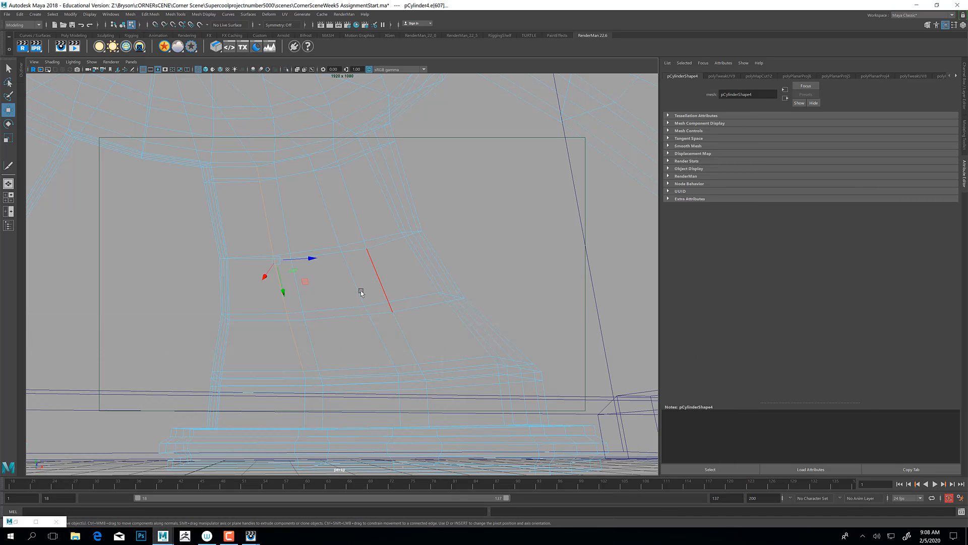
Extend the leg's seam selection with the short vertical edges at the leg's base, just above the stepped foot.
key(6)
key(f)
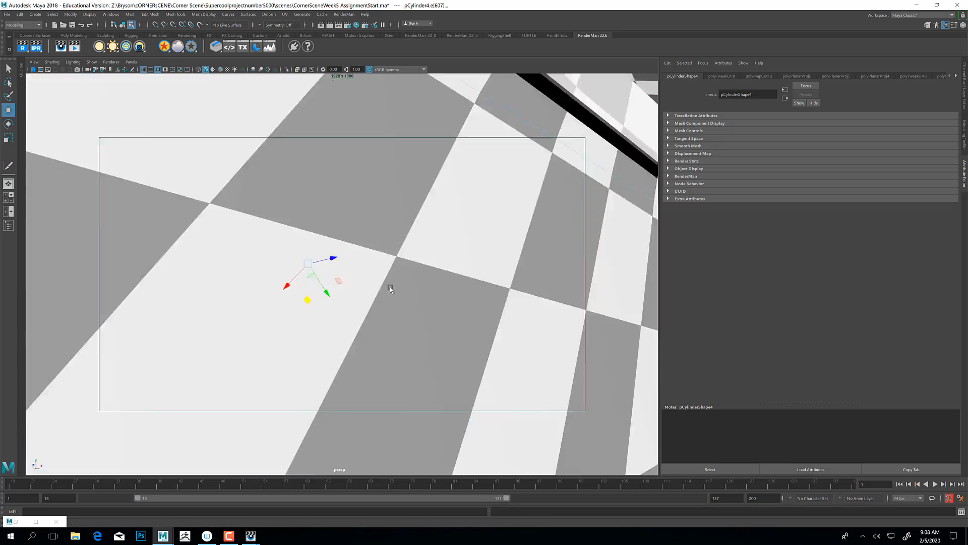
scroll(389, 287, down, 5)
alt+drag(389, 286, 359, 339)
mouse_move(296, 341)
alt+mouse_down()
mouse_move(310, 348)
mouse_move(163, 359)
mouse_move(217, 332)
mouse_move(249, 331)
mouse_move(281, 296)
mouse_move(254, 310)
alt+mouse_up()
key(4)
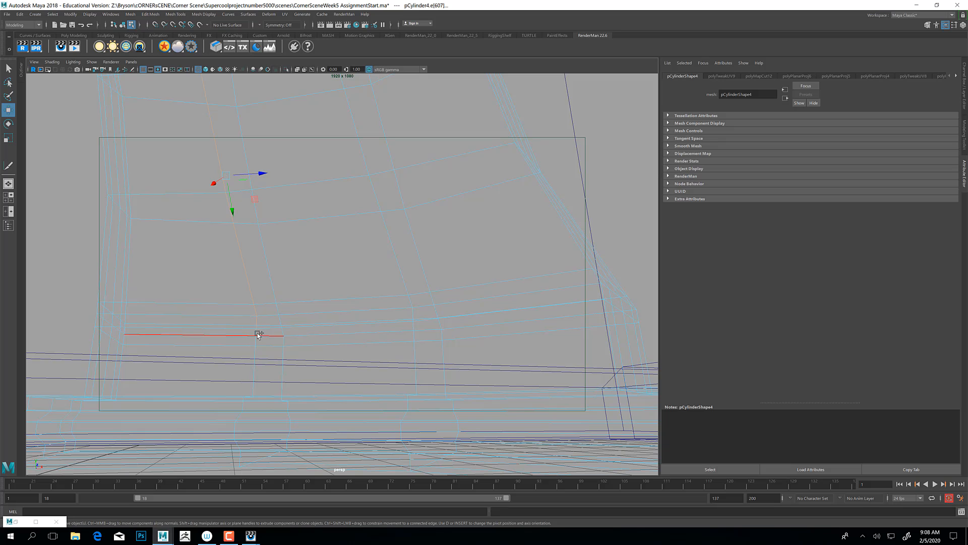
shift+click(257, 333)
Show the model with the default material and add the seam edges over the leg's stepped foot to the selection.
alt+drag(281, 354, 389, 371)
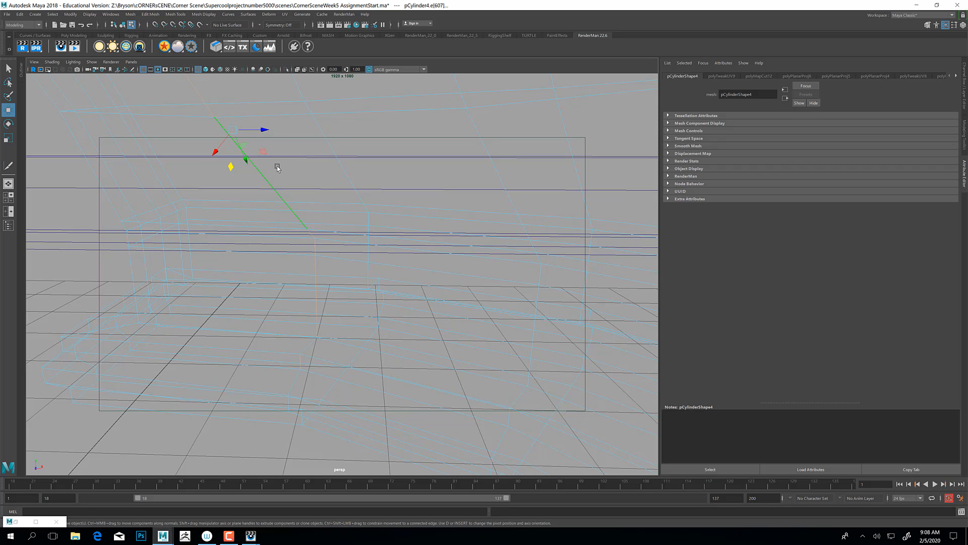
key(6)
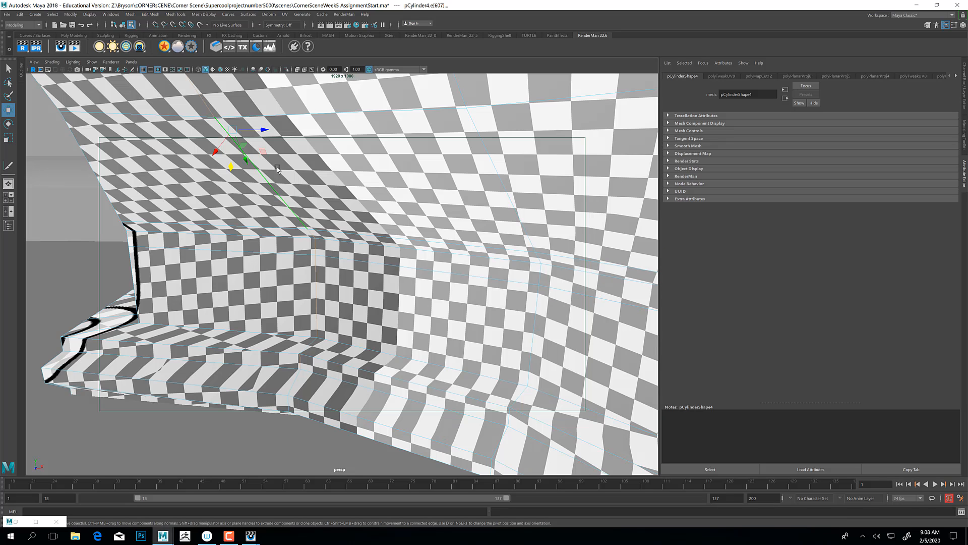
click(212, 70)
alt+middle_drag(299, 359, 314, 308)
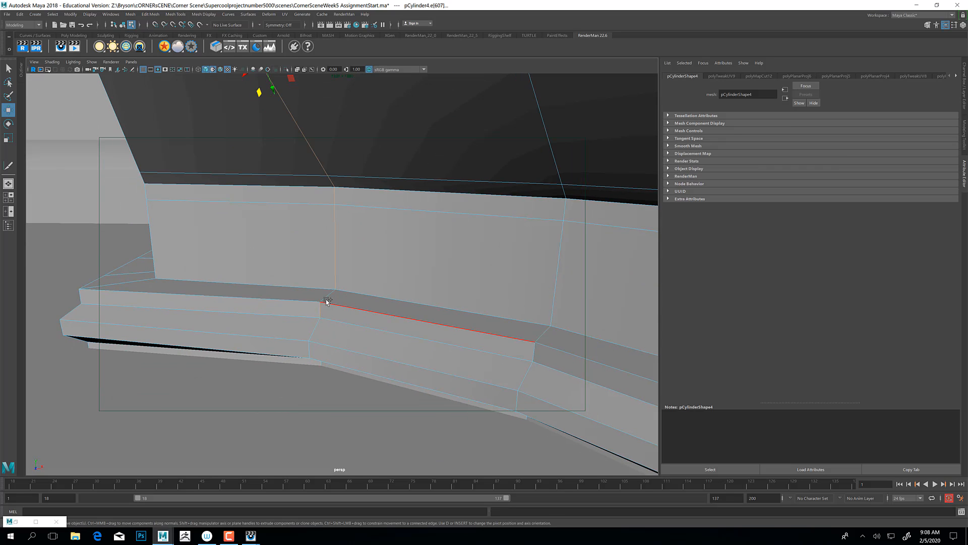
shift+click(327, 297)
shift+click(316, 329)
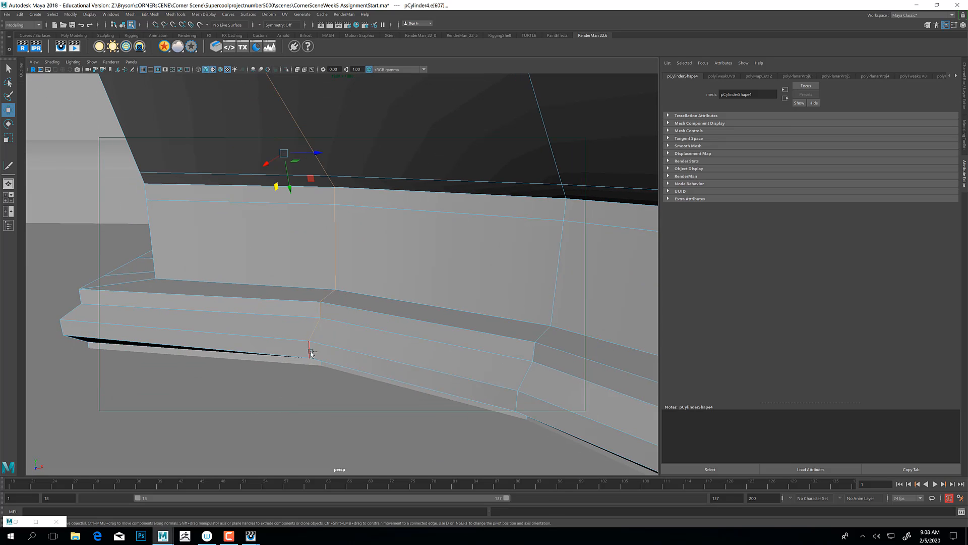
shift+click(312, 354)
Continue the seam selection around the foot's bottom rim and across its underside.
alt+drag(311, 354, 337, 307)
alt+right_drag(337, 308, 346, 370)
alt+drag(346, 370, 351, 337)
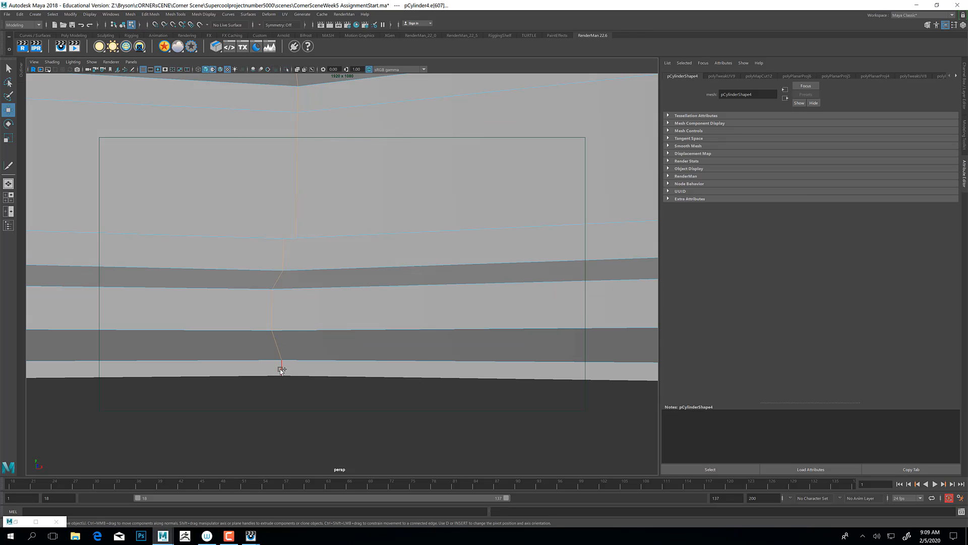
alt+drag(281, 370, 337, 272)
alt+drag(348, 321, 340, 380)
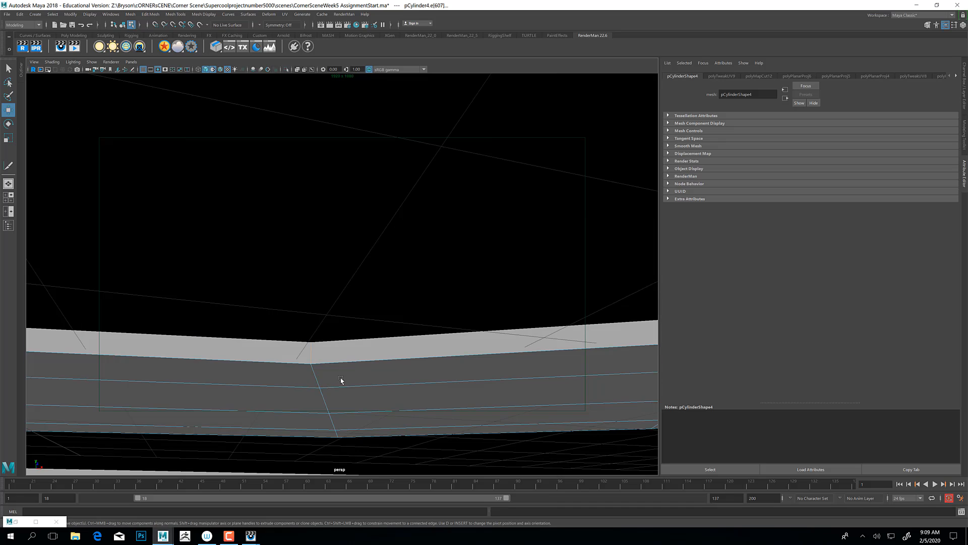
shift+click(330, 409)
shift+click(335, 424)
alt+drag(344, 393, 511, 328)
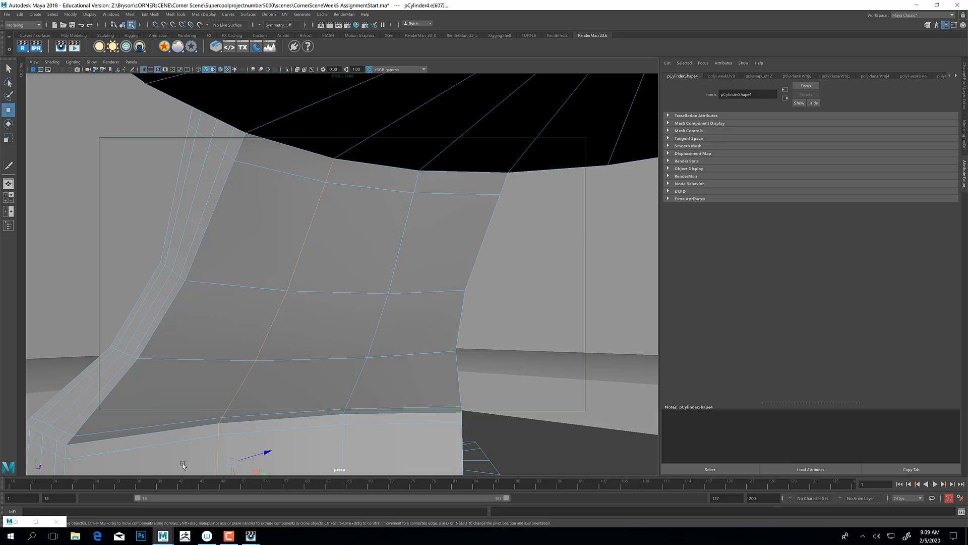
Cut the UVs along the selected leg seam edges in the UV Editor.
click(13, 524)
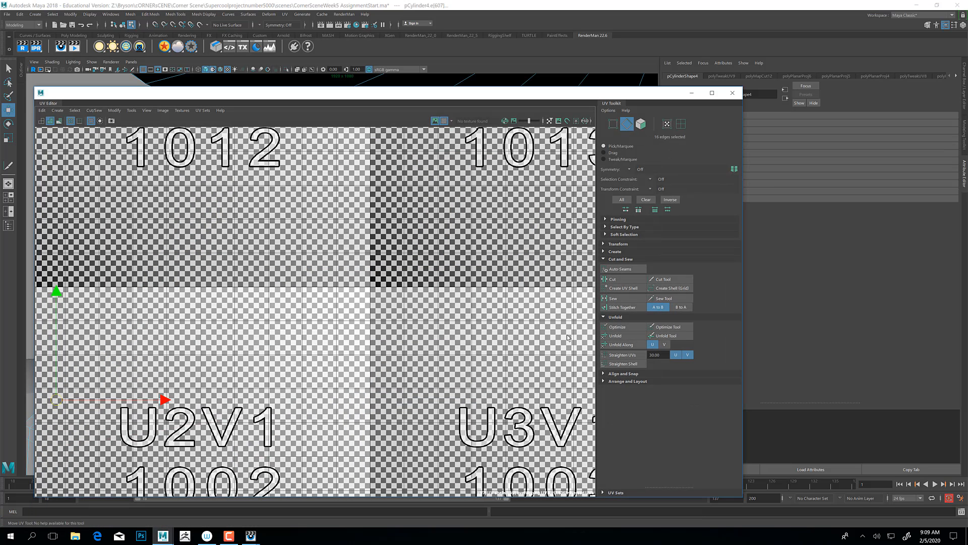
click(615, 280)
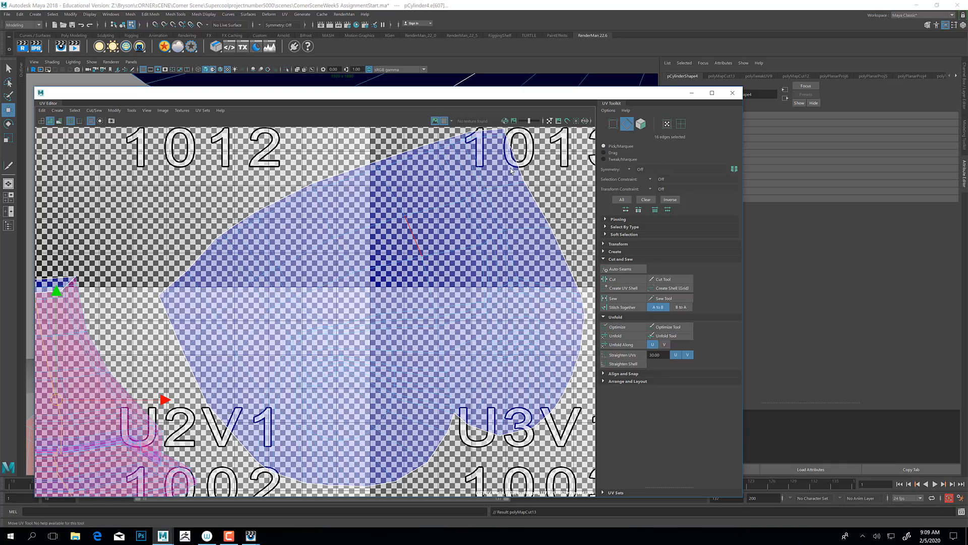
alt+middle_drag(210, 286, 359, 225)
alt+right_drag(359, 225, 279, 263)
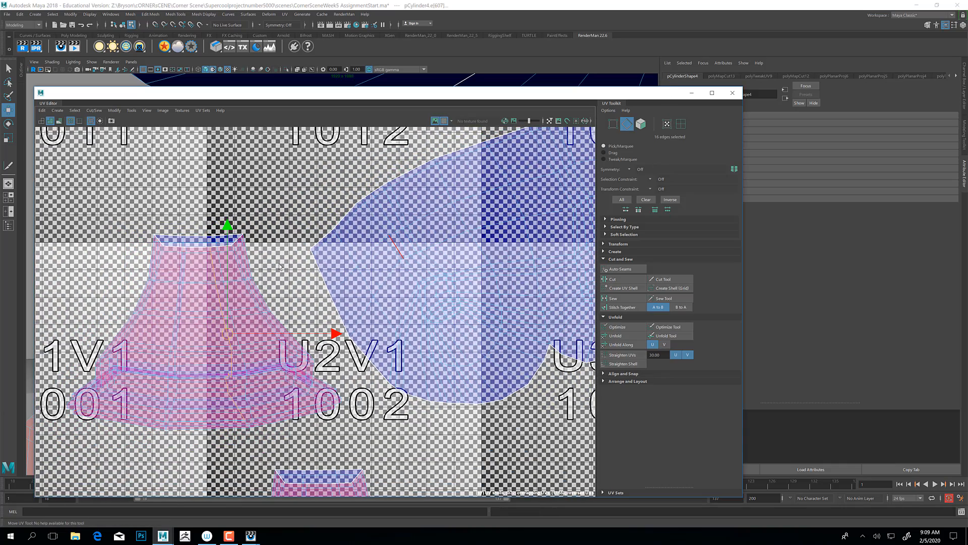
alt+middle_drag(176, 310, 228, 259)
Select the newly cut leg's UV shell, unfold it, and move it up into tile U2V2.
right_drag(225, 262, 249, 236)
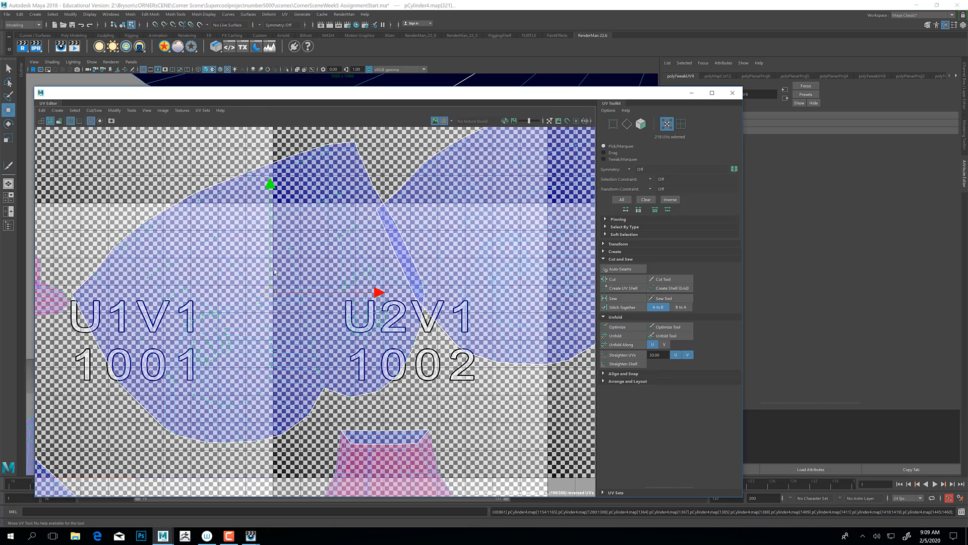
scroll(276, 272, down, 5)
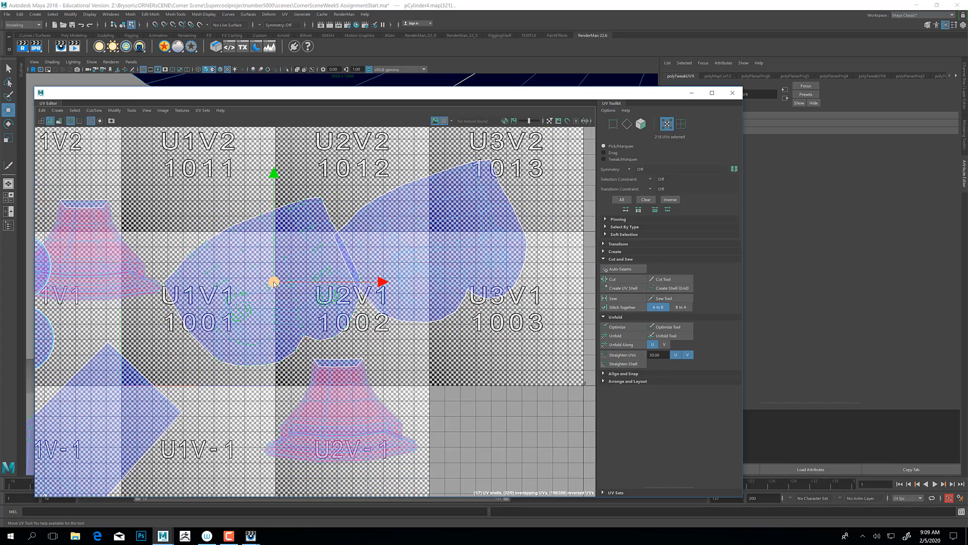
drag(273, 282, 371, 114)
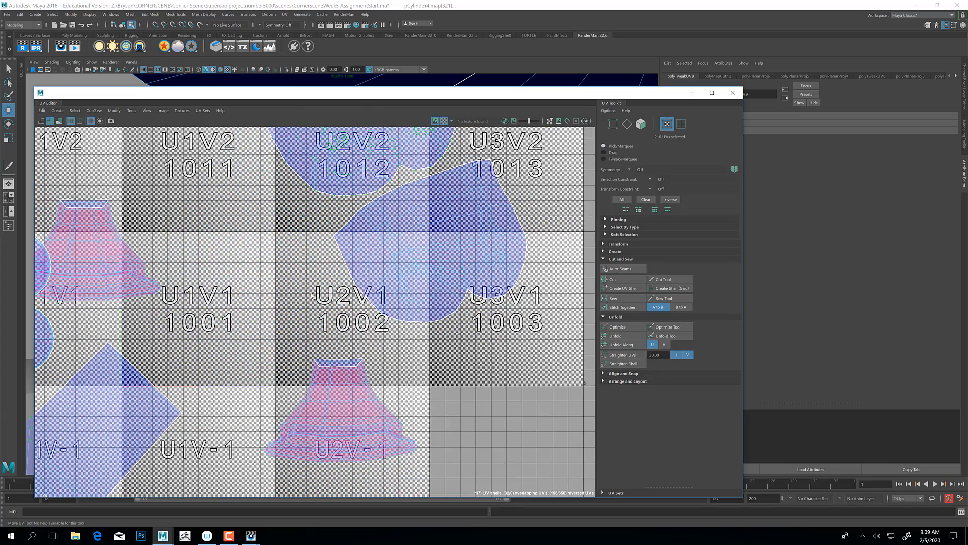
Move the uncut leg shell from tile U-1V1 into tile U1V1 and minimize the UV Editor.
alt+middle_drag(312, 295, 532, 304)
click(321, 250)
key(w)
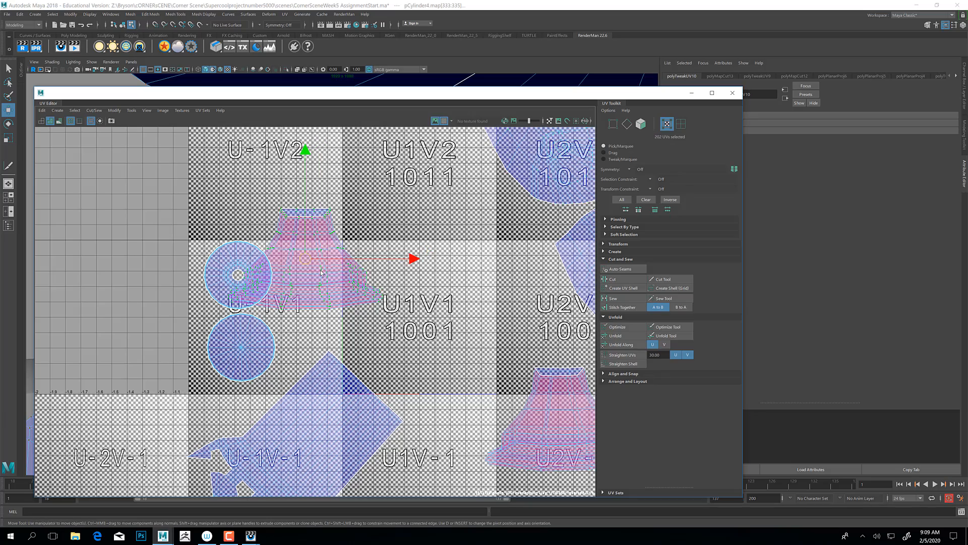
drag(310, 259, 458, 278)
alt+middle_drag(334, 327, 197, 323)
alt+right_drag(197, 323, 327, 336)
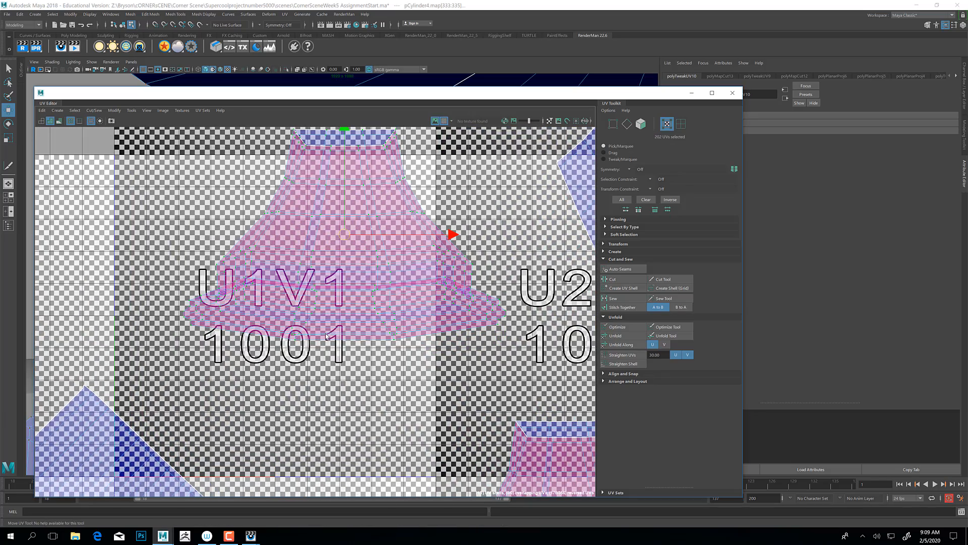
click(691, 93)
In edge selection, select the vertical inner seam edges of the next leg from the top rim down to its base block.
alt+drag(404, 231, 333, 171)
right_drag(333, 162, 333, 139)
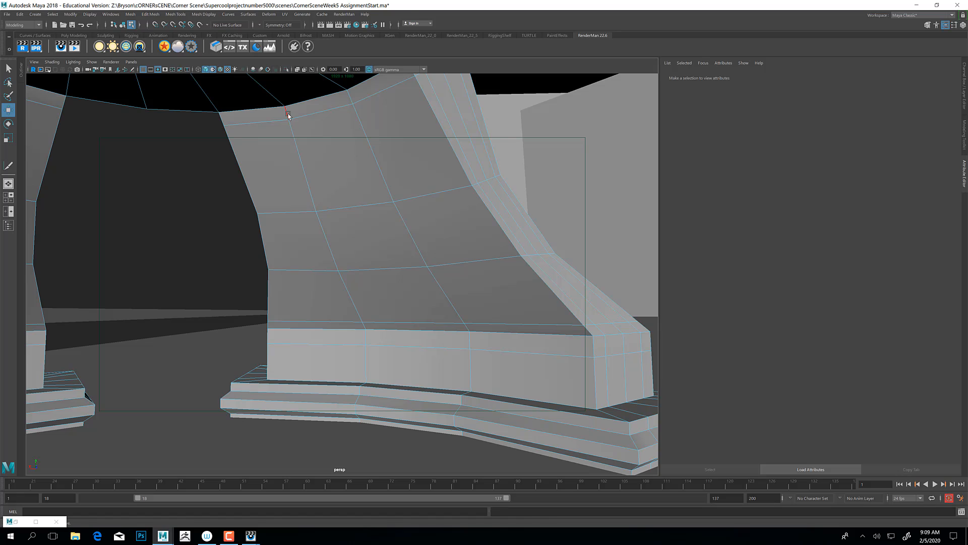
click(288, 115)
shift+click(310, 192)
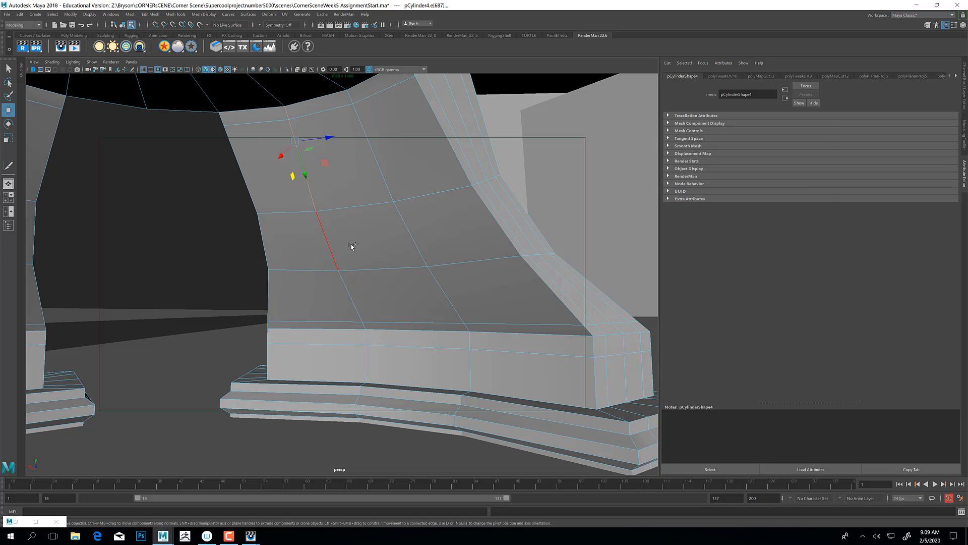
shift+click(322, 252)
shift+click(357, 313)
shift+click(367, 327)
shift+click(369, 338)
Add the seam edges over the upper steps of this leg's foot to the selection.
alt+drag(369, 360, 341, 300)
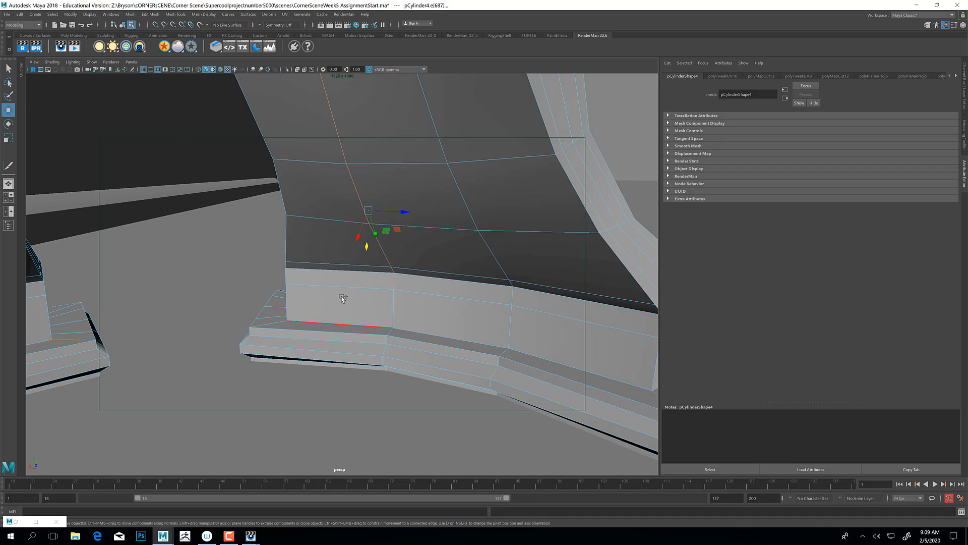
shift+click(390, 330)
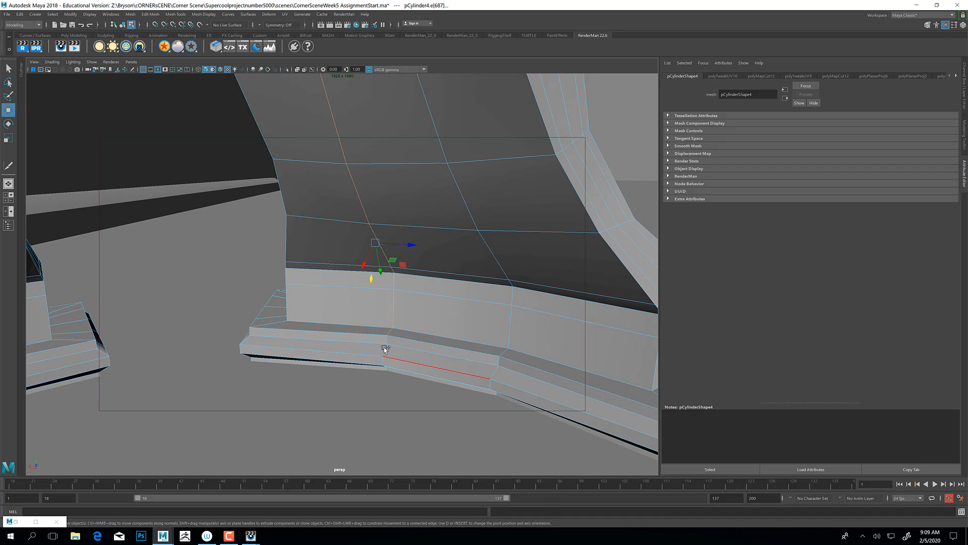
shift+click(388, 339)
shift+click(388, 350)
Inspect the seam along the leg and add the missing lowest edge on the foot's side to the selection.
alt+drag(387, 390, 339, 148)
alt+drag(362, 301, 350, 314)
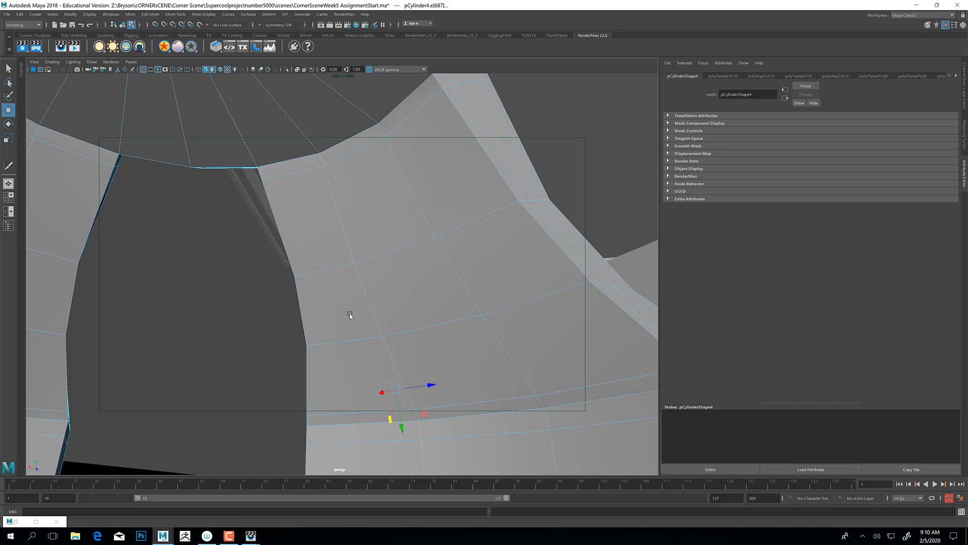
alt+middle_drag(350, 313, 314, 117)
alt+drag(335, 214, 422, 334)
alt+middle_drag(416, 331, 307, 285)
scroll(312, 286, down, 4)
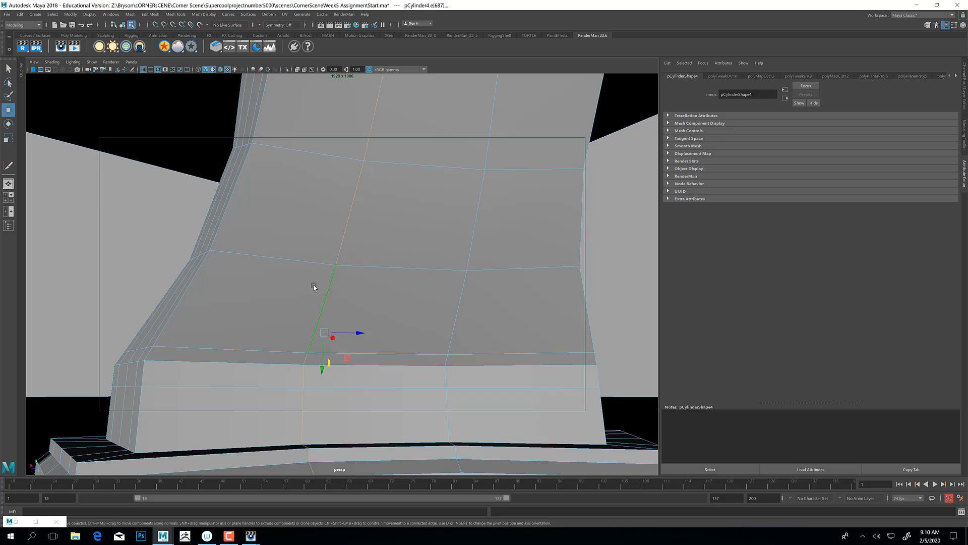
alt+drag(356, 299, 328, 309)
alt+middle_drag(375, 413, 371, 311)
alt+right_drag(372, 311, 434, 362)
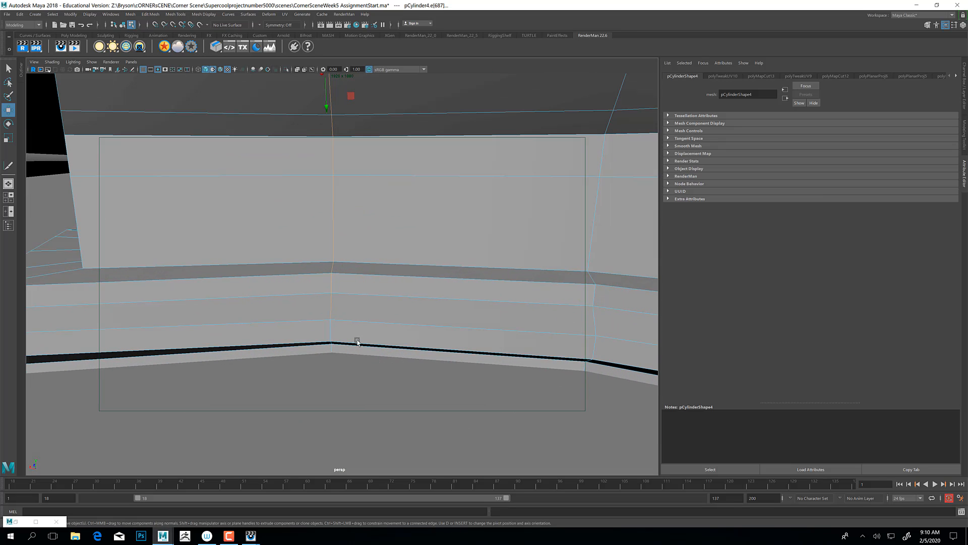
shift+click(333, 331)
Add the edges crossing the underside of this leg's foot to complete the seam selection.
alt+drag(342, 420, 340, 392)
alt+middle_drag(340, 391, 364, 241)
alt+drag(321, 402, 307, 438)
shift+click(326, 326)
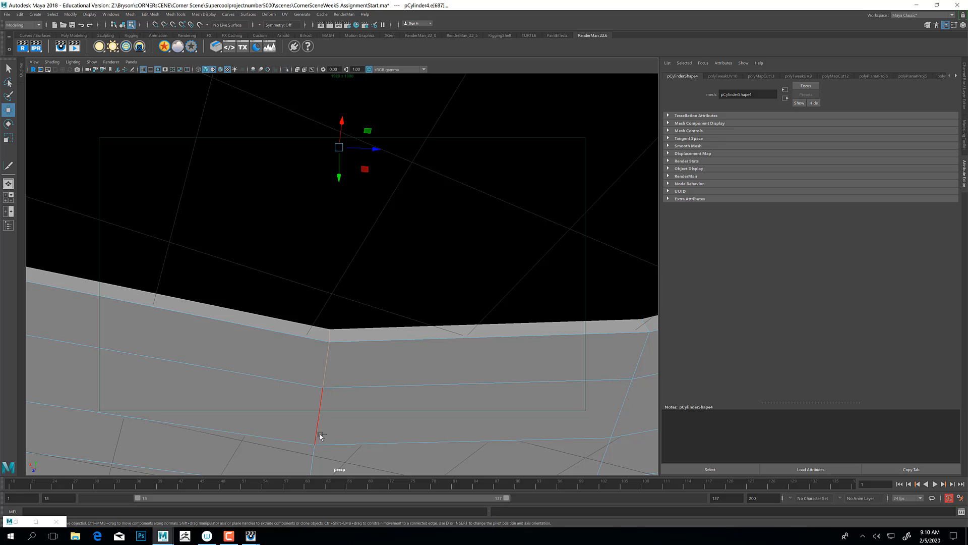
shift+click(319, 435)
shift+click(311, 458)
alt+drag(382, 301, 356, 346)
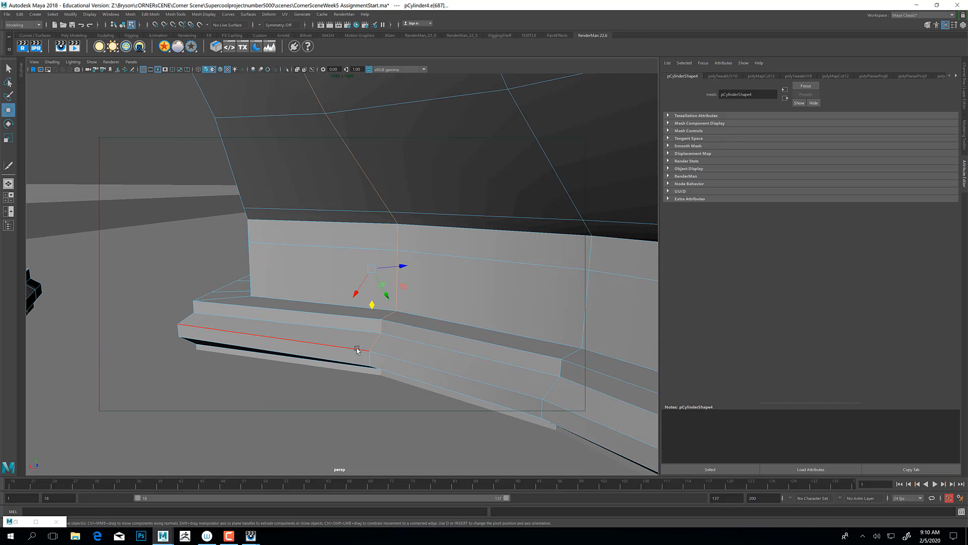
scroll(356, 347, up, 1)
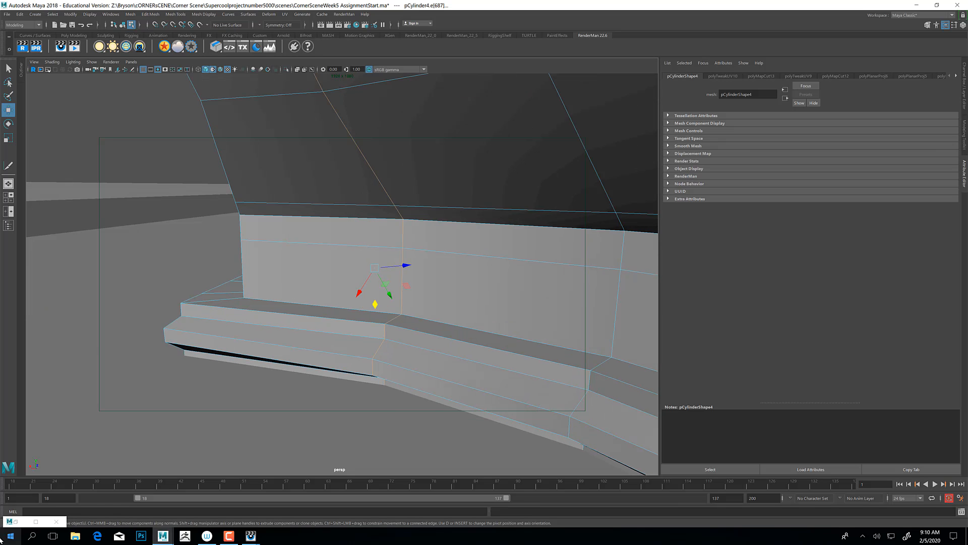
Cut the UVs along the selected seam edges and unfold this leg's whole UV shell.
click(19, 522)
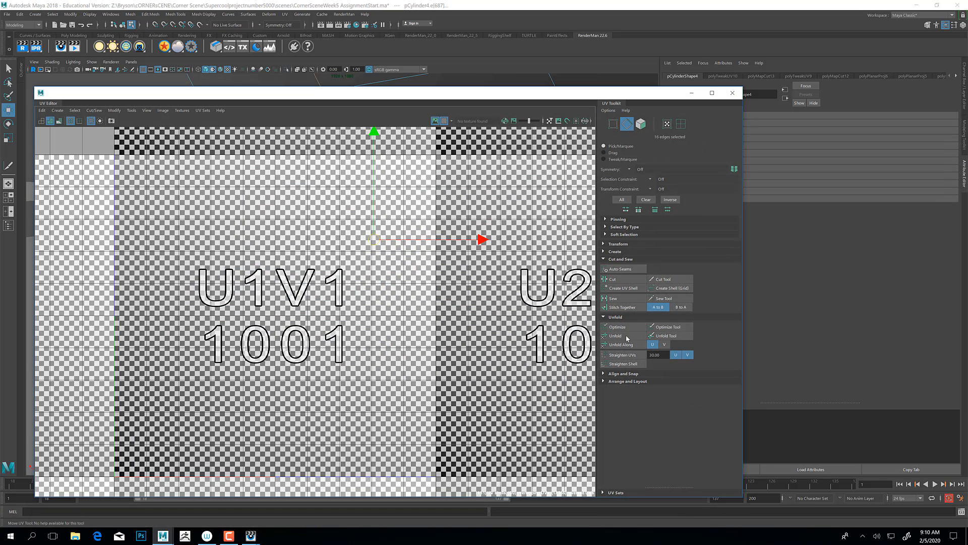
click(616, 280)
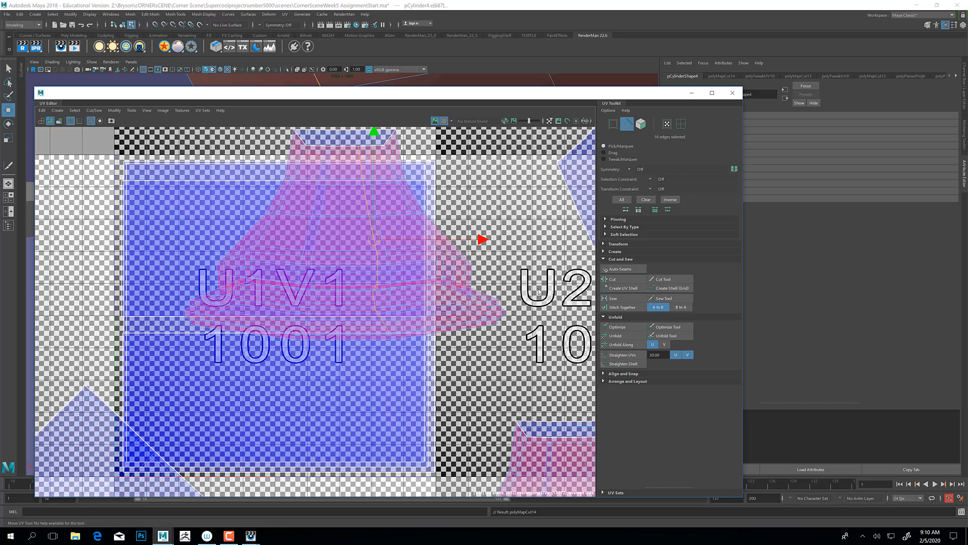
scroll(408, 313, down, 2)
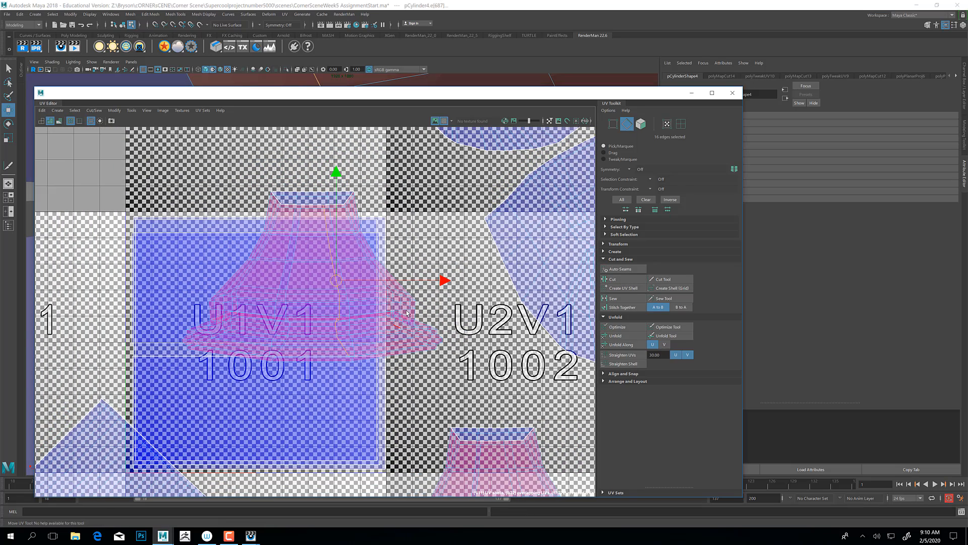
right_drag(349, 202, 382, 201)
double_click(354, 197)
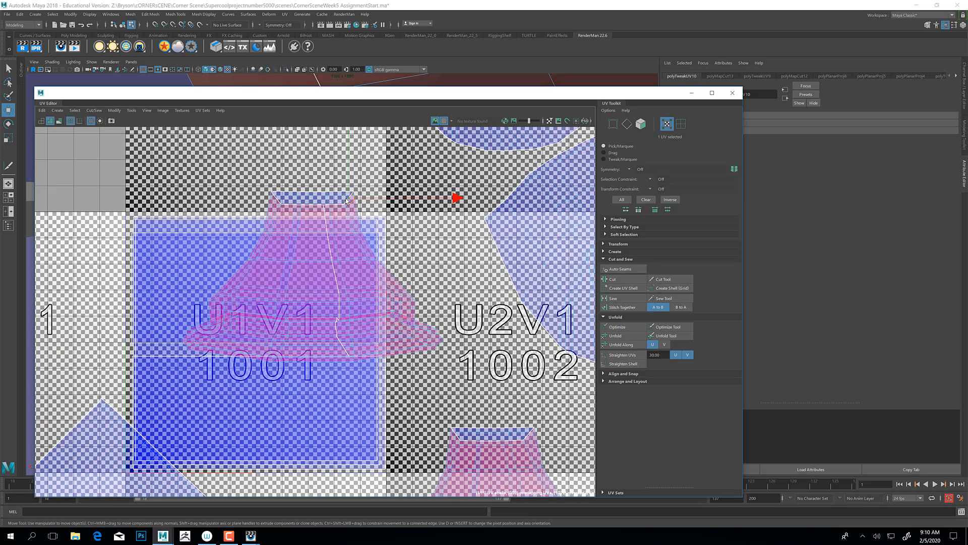
click(628, 339)
scroll(312, 295, down, 3)
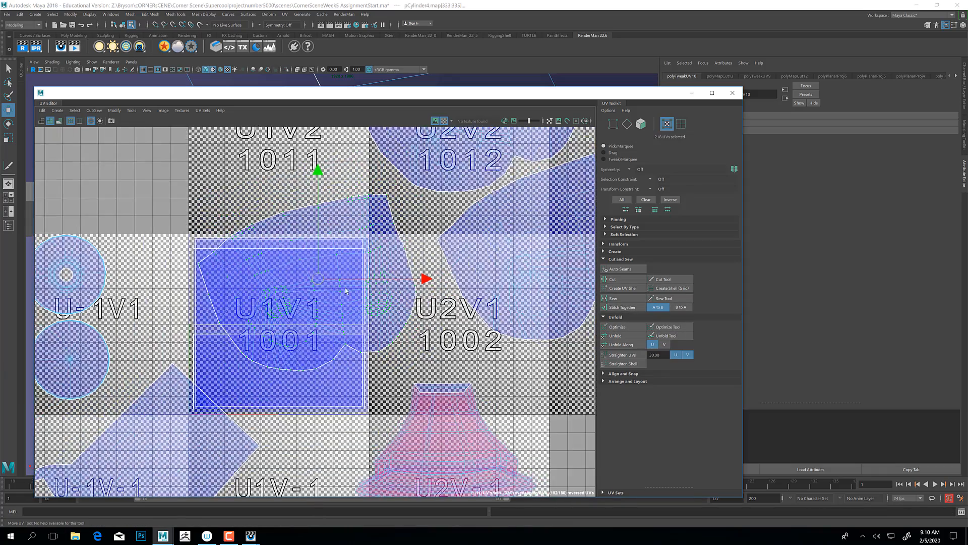
Select the remaining uncut leg's UV shell and frame that leg's inner face in the perspective view.
alt+middle_drag(373, 291, 364, 230)
right_drag(420, 280, 447, 281)
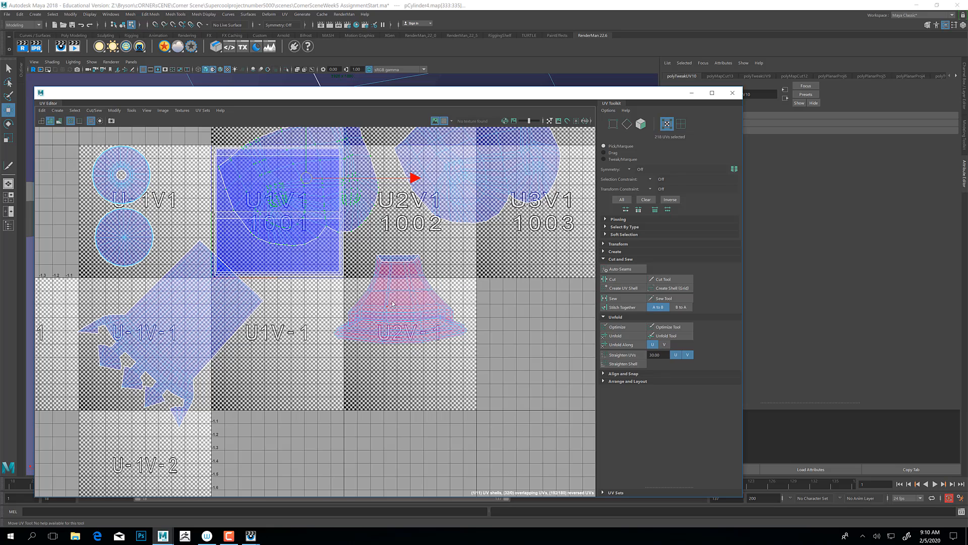
click(396, 288)
double_click(395, 291)
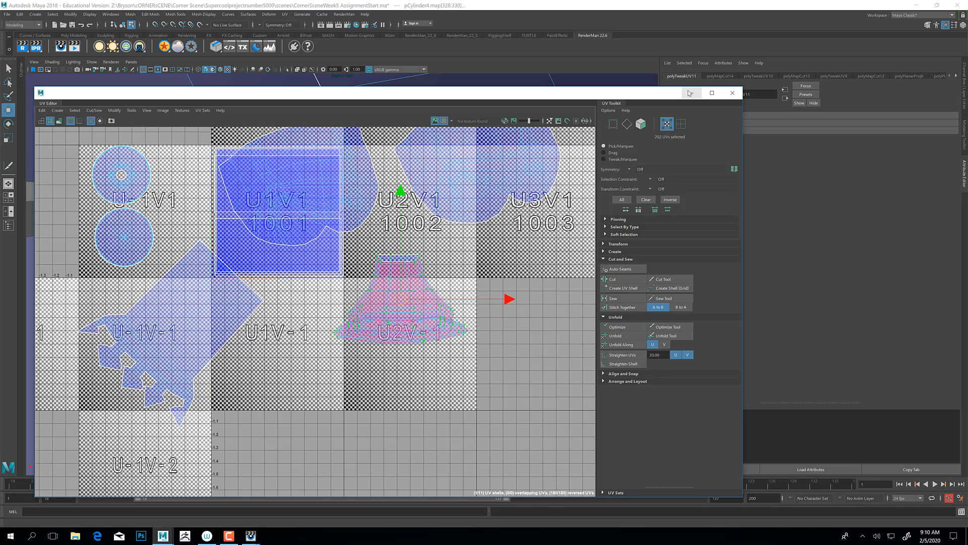
click(689, 93)
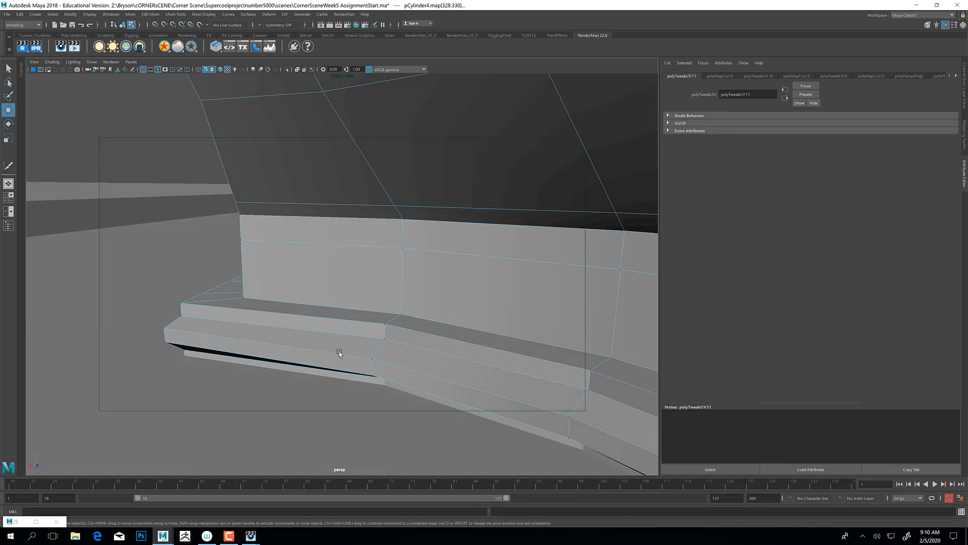
key(f)
alt+drag(337, 371, 320, 339)
In edge selection, select the last leg's vertical inner seam edges from the top rim down through its base block.
right_drag(307, 216, 305, 187)
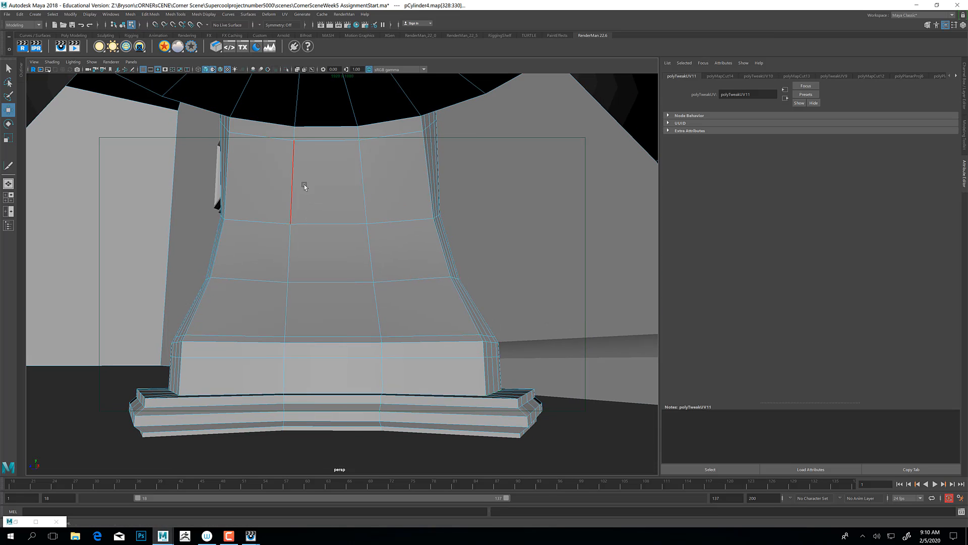
click(297, 137)
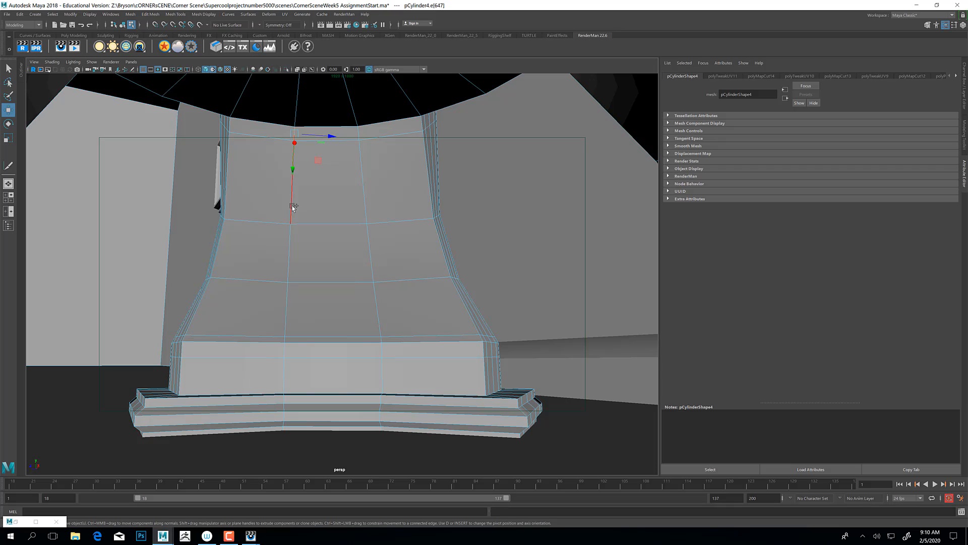
drag(284, 211, 388, 356)
shift+click(286, 340)
shift+click(284, 352)
shift+click(283, 374)
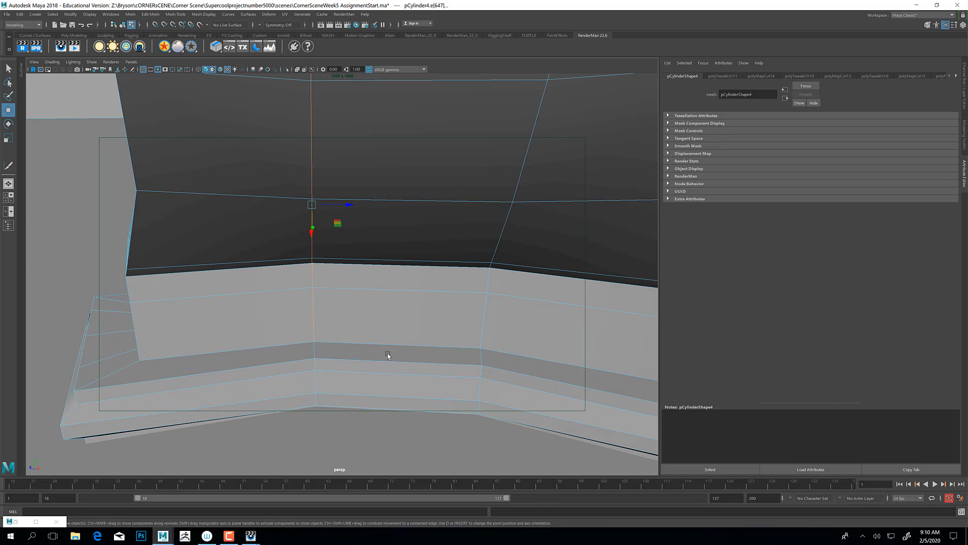
Extend the last leg's seam selection over the foot's steps and across its underside.
shift+click(318, 353)
shift+click(316, 364)
alt+drag(320, 409, 321, 319)
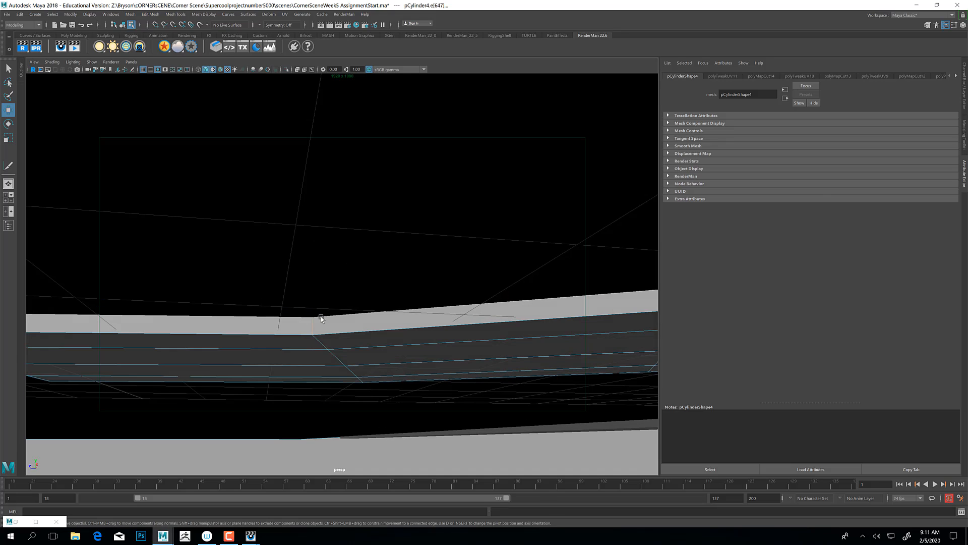
click(333, 355)
shift+click(351, 374)
shift+click(359, 381)
alt+drag(353, 323, 369, 336)
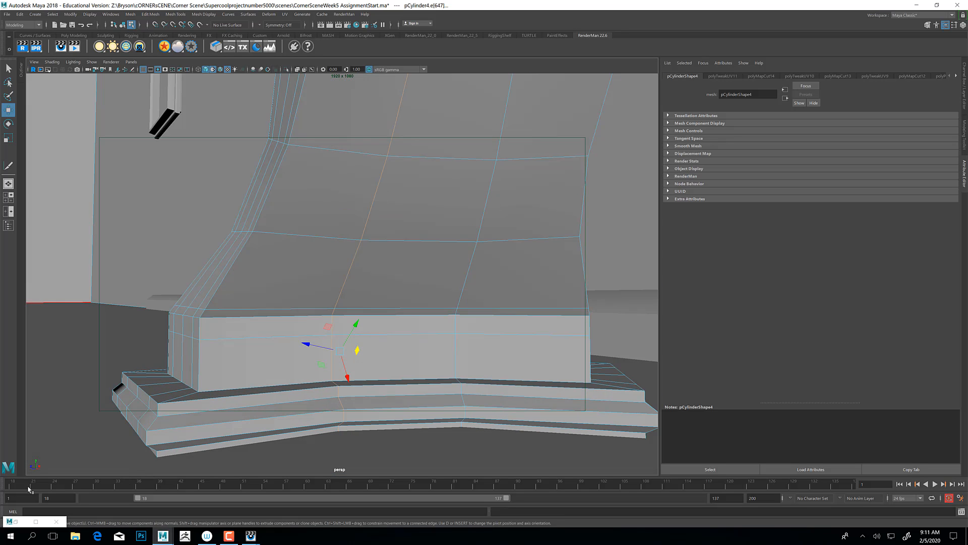
Cut the last leg's UVs along the selected seam and unfold its complete shell.
click(16, 522)
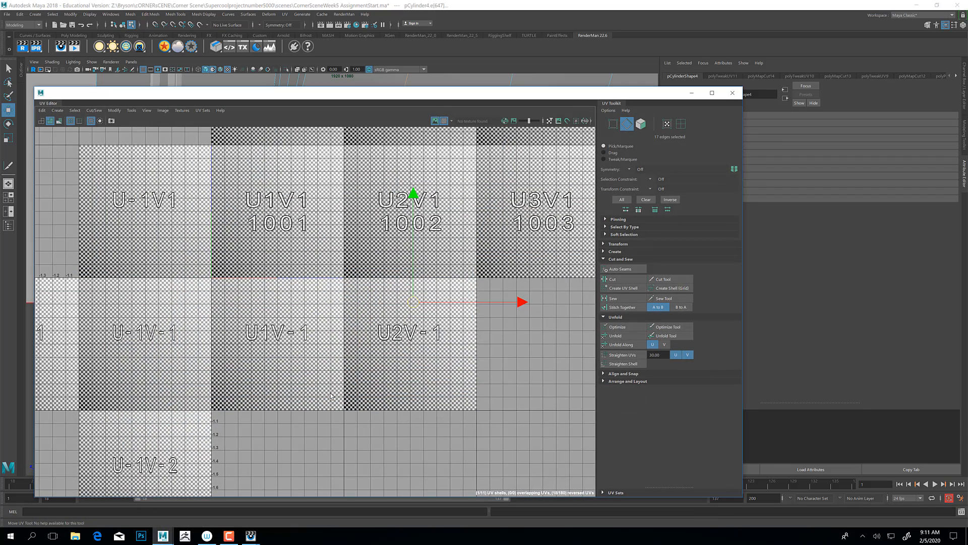
click(612, 280)
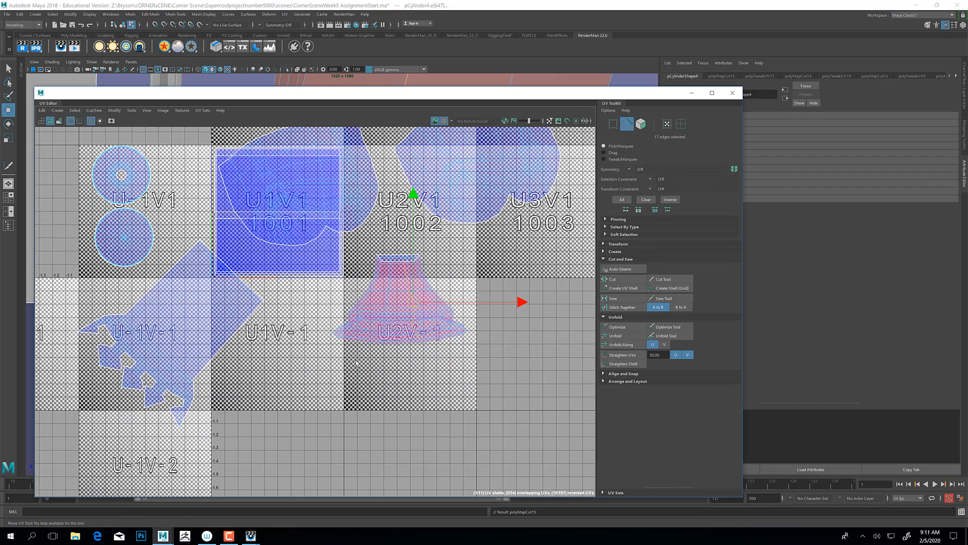
alt+middle_drag(401, 314, 393, 316)
right_drag(376, 283, 401, 283)
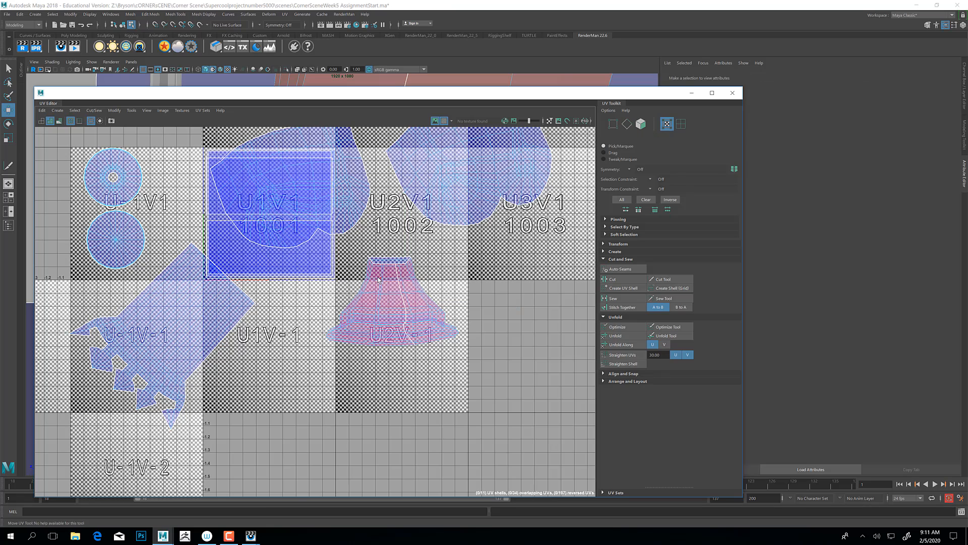
double_click(401, 286)
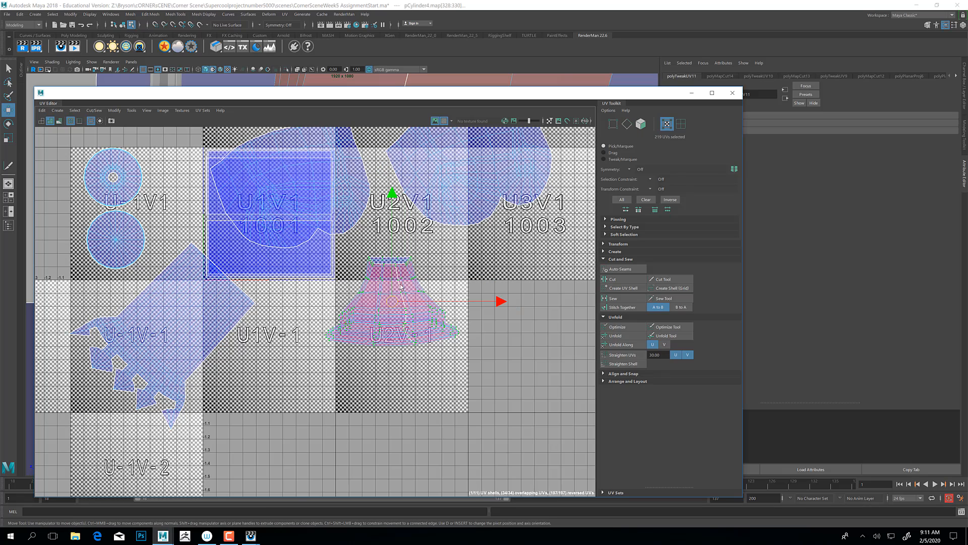
click(617, 335)
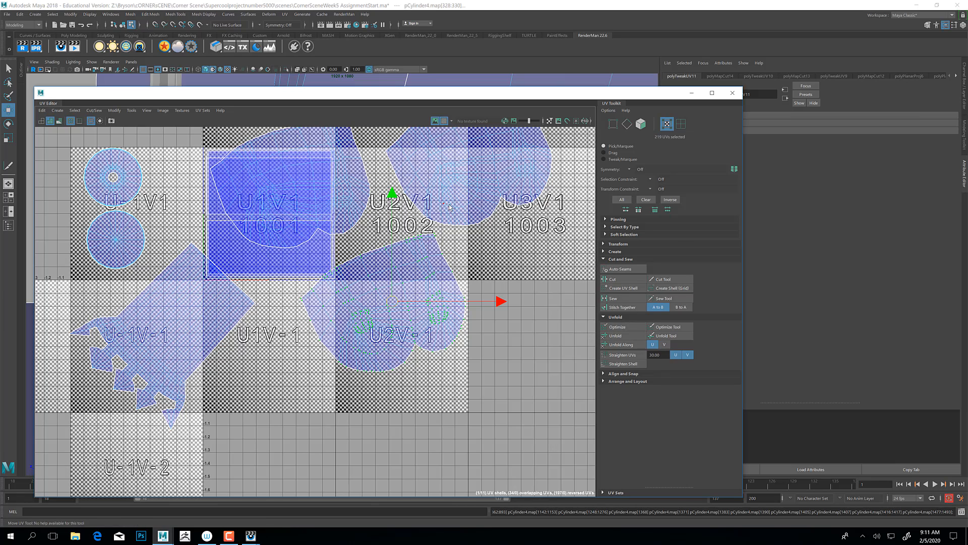
Select all four unfolded leg shells together and scale them down uniformly.
alt+middle_drag(498, 199, 499, 243)
shift+click(487, 197)
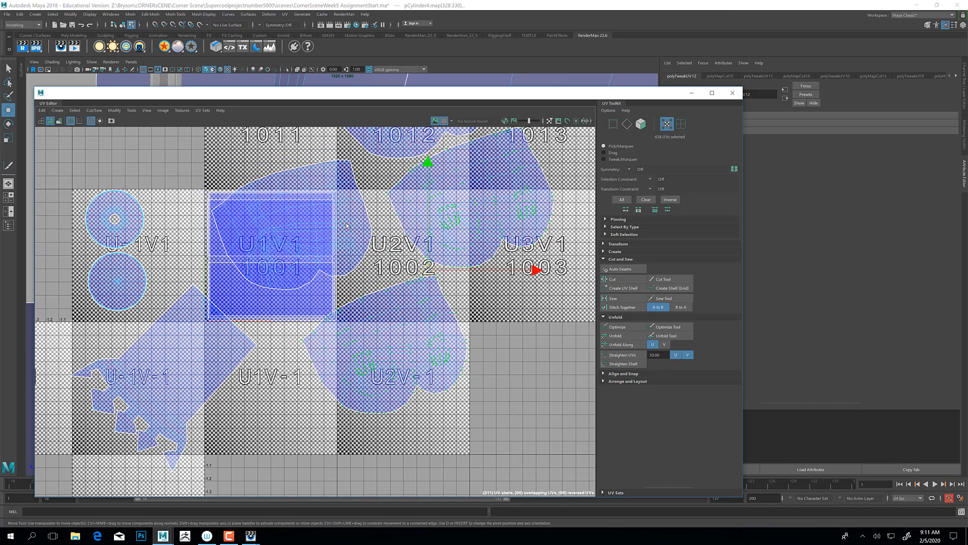
shift+click(479, 228)
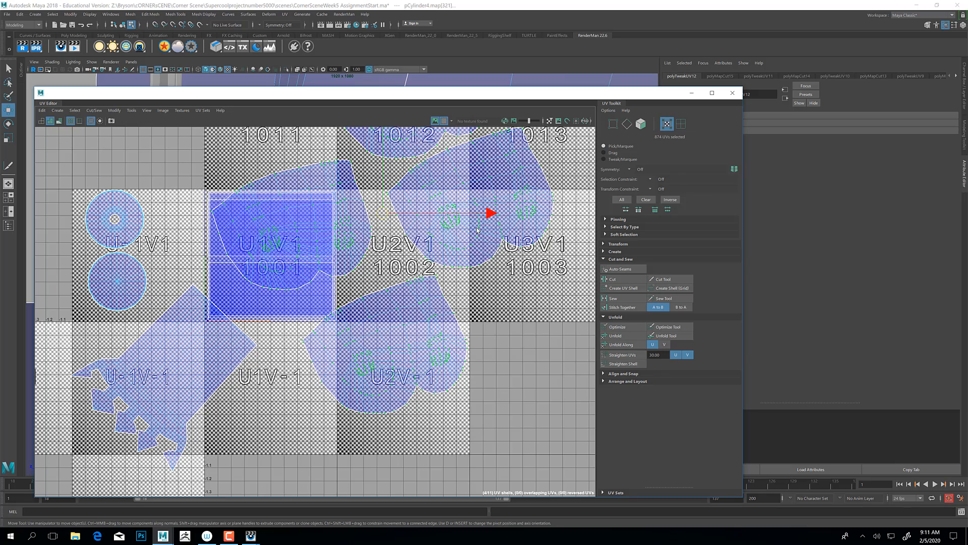
key(r)
drag(388, 214, 315, 219)
key(w)
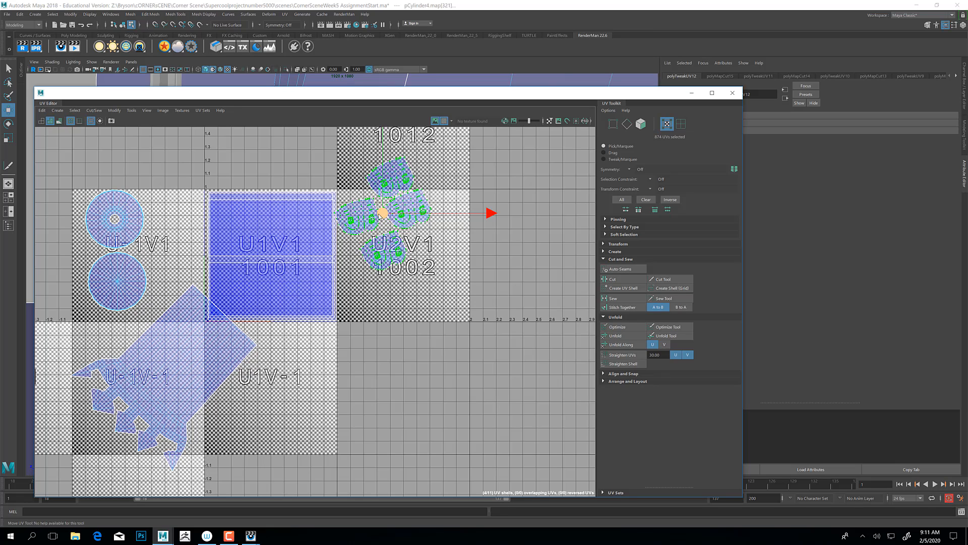
Move the four scaled leg shells into the empty U1V-1 tile.
drag(381, 213, 272, 382)
mouse_move(272, 382)
alt+middle_down()
mouse_move(301, 367)
mouse_move(271, 363)
alt+middle_up()
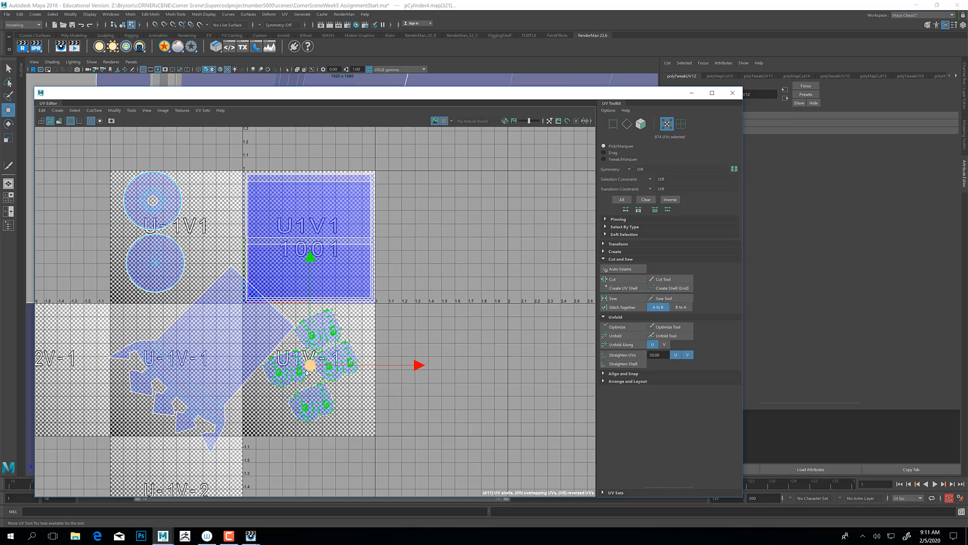
drag(311, 367, 313, 366)
Select the large slanted shell with the pointed flaps and rotate it upright, with its flaps facing down.
scroll(312, 354, up, 5)
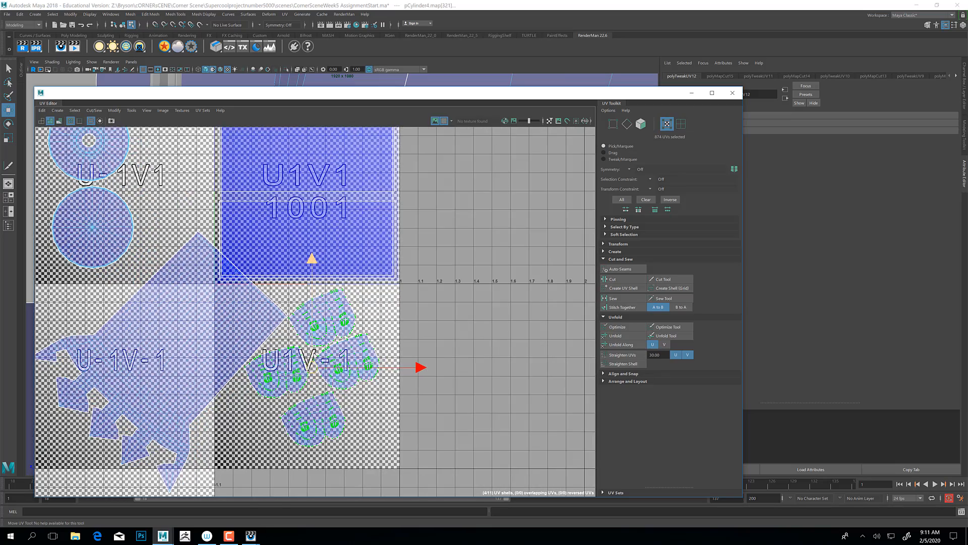
scroll(313, 356, up, 1)
alt+middle_drag(243, 311, 336, 266)
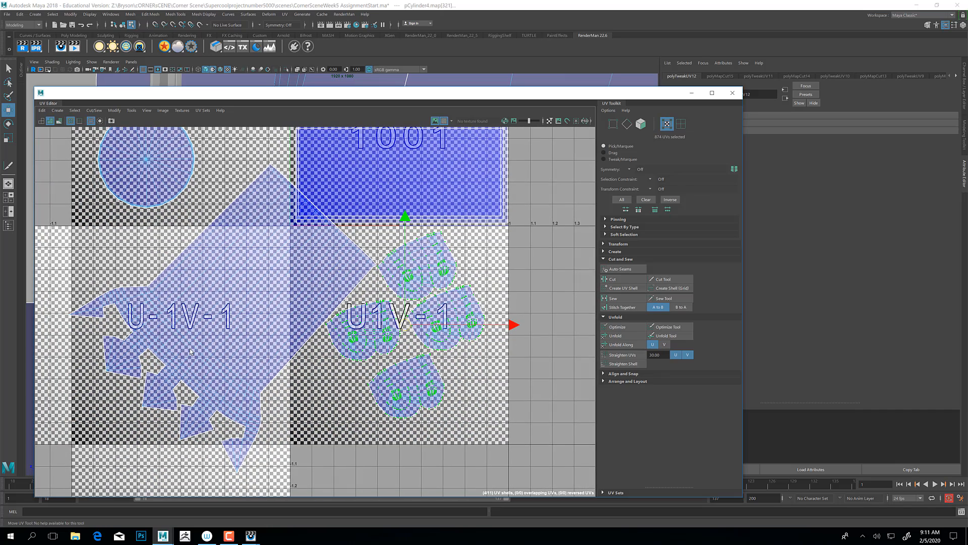
double_click(195, 312)
key(r)
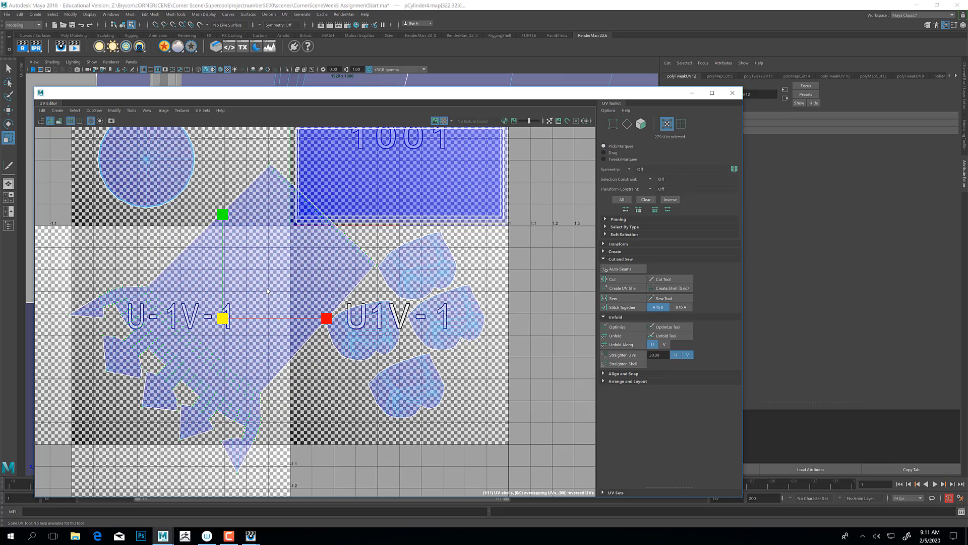
key(e)
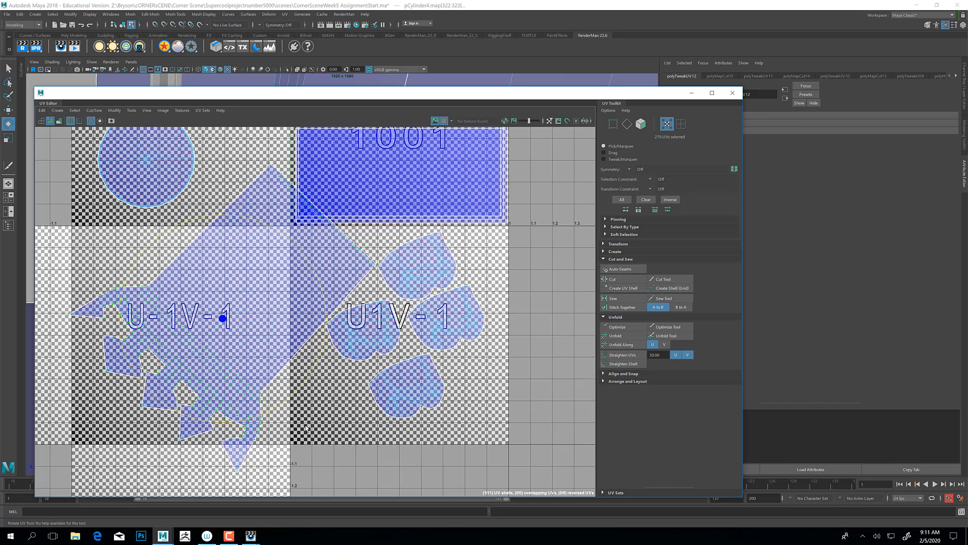
click(298, 395)
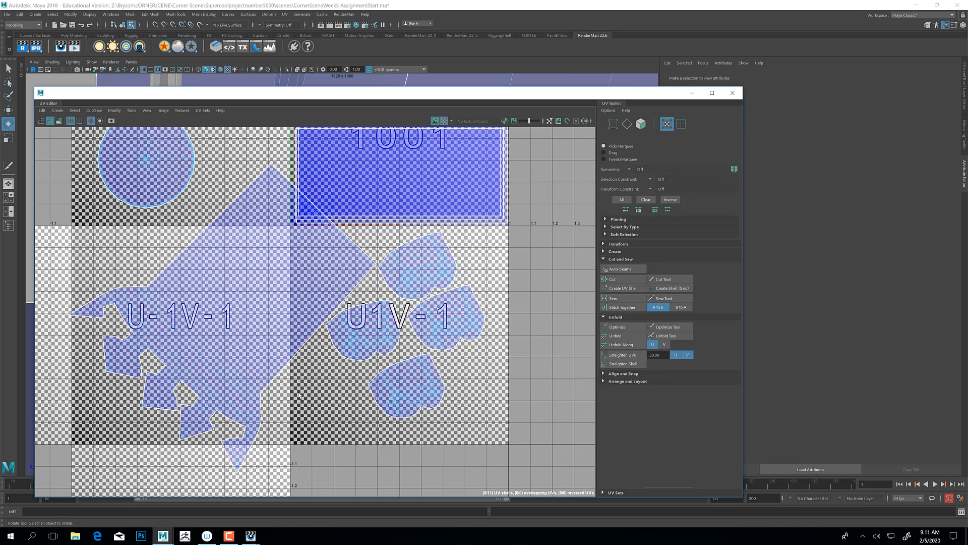
click(228, 313)
drag(296, 397, 337, 326)
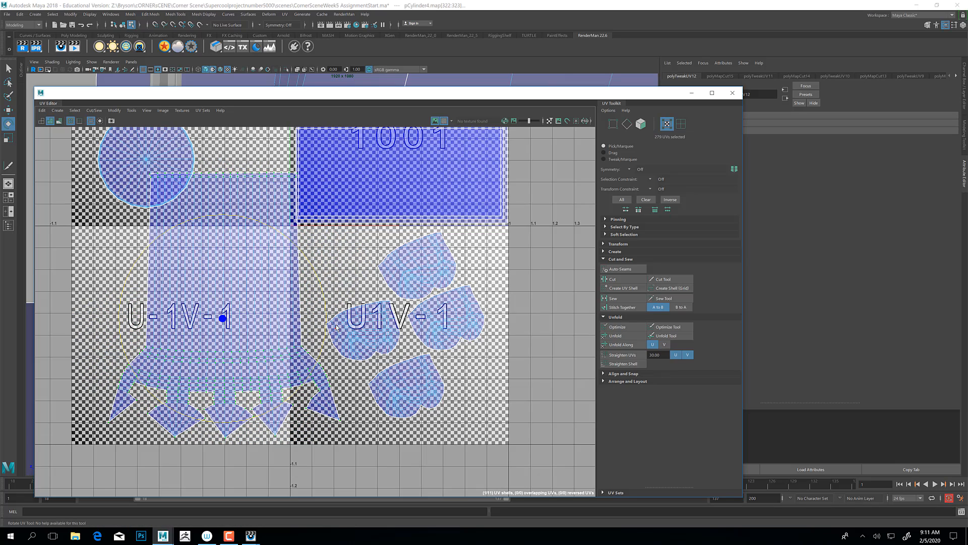
Move the upright flapped shell onto the 1001 tile and scale it down to fit inside.
key(w)
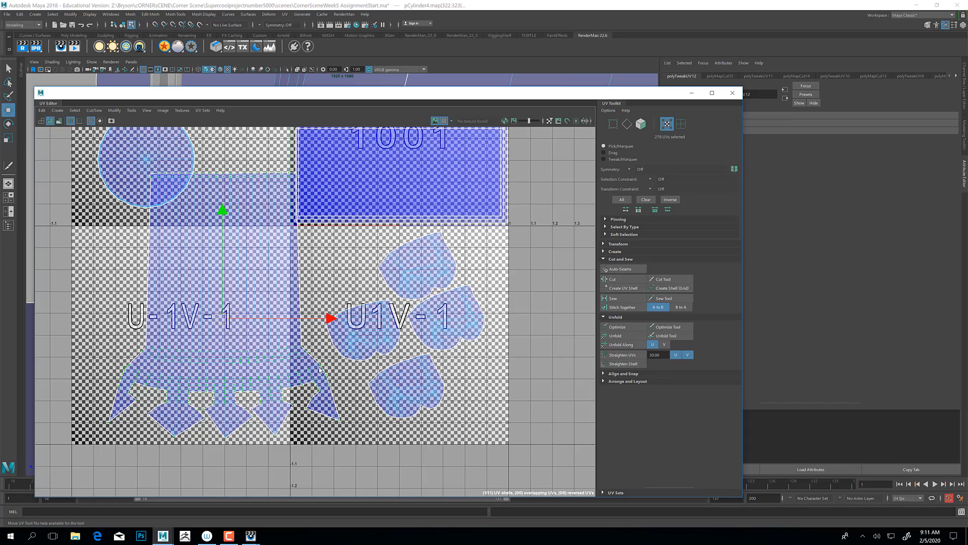
drag(222, 319, 403, 129)
alt+middle_drag(351, 343, 337, 426)
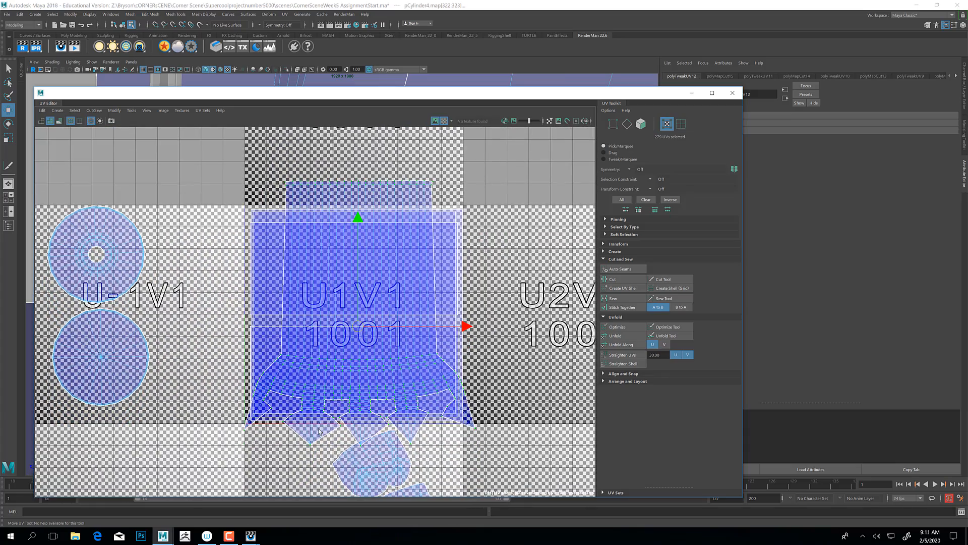
key(r)
drag(365, 333, 331, 318)
key(w)
Select the four leg shells in the U1V-1 tile and move them together into the 1001 tile.
alt+middle_drag(370, 449, 369, 390)
double_click(381, 397)
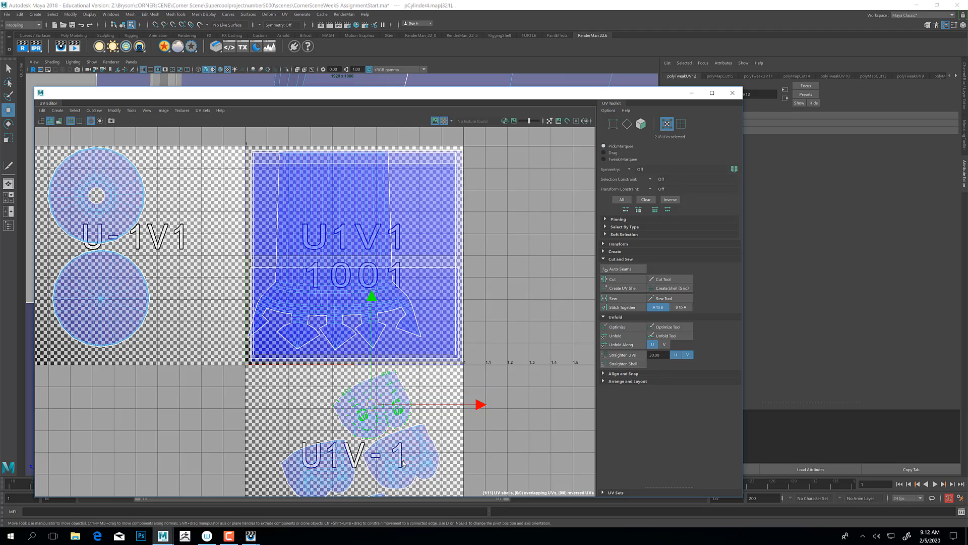
shift+double_click(402, 459)
alt+middle_drag(333, 453, 331, 400)
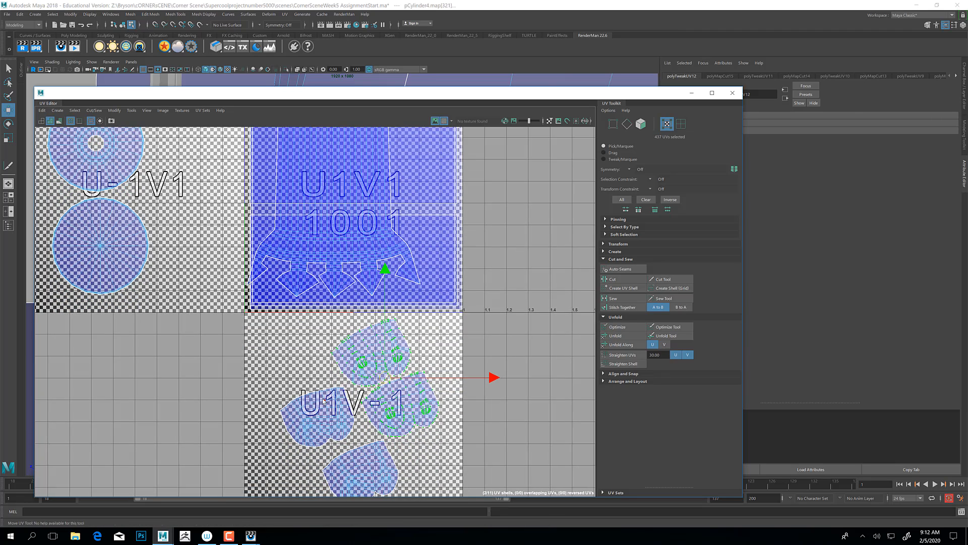
shift+double_click(323, 401)
shift+double_click(369, 480)
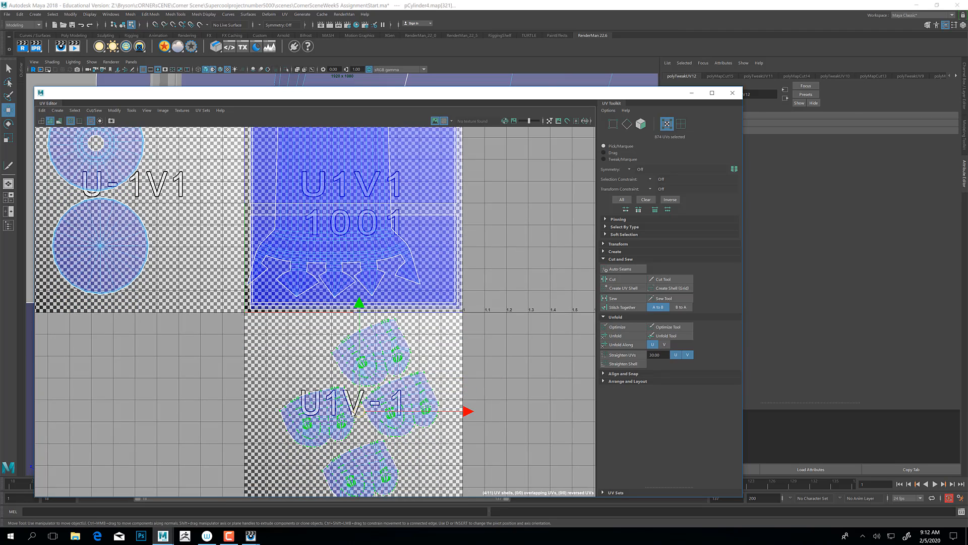
drag(355, 412, 342, 207)
Move the rightmost leg shell into the upper-right corner of the 1001 tile and scale it down slightly.
alt+middle_drag(124, 218, 138, 286)
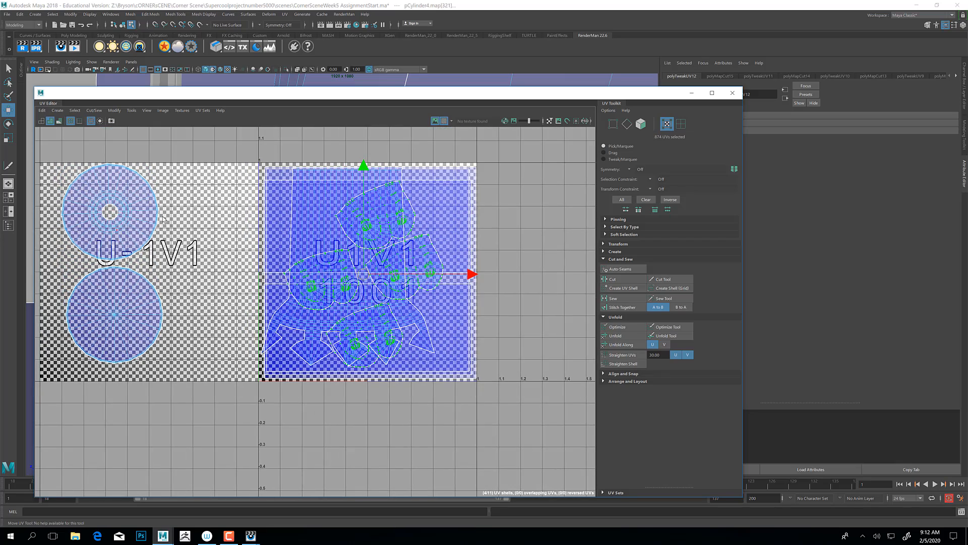
scroll(417, 291, up, 2)
alt+middle_drag(383, 307, 410, 330)
double_click(458, 244)
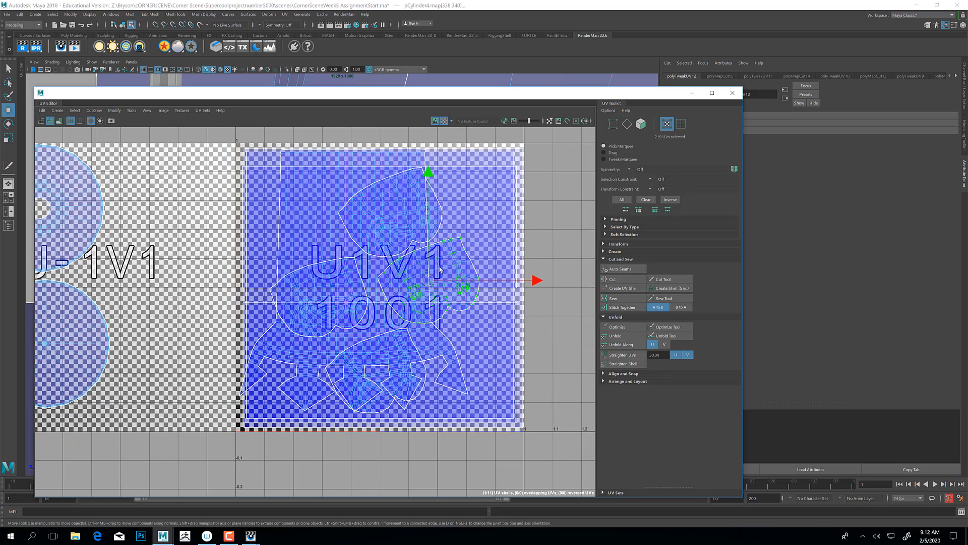
drag(429, 280, 469, 189)
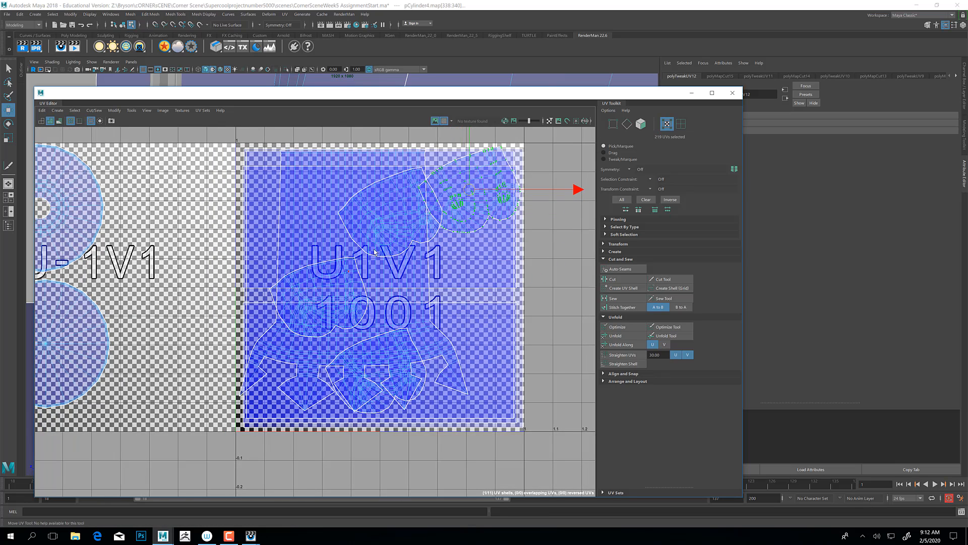
key(r)
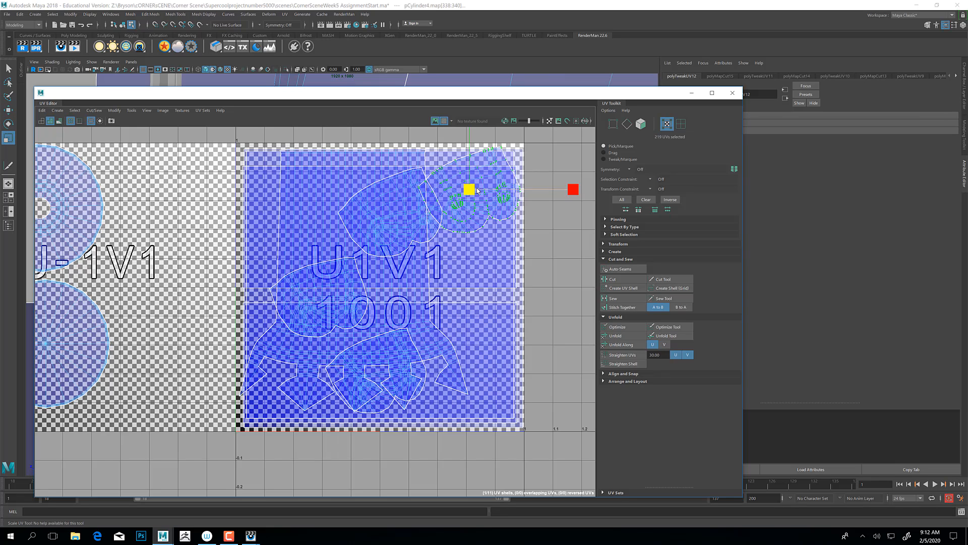
middle_drag(457, 214, 455, 200)
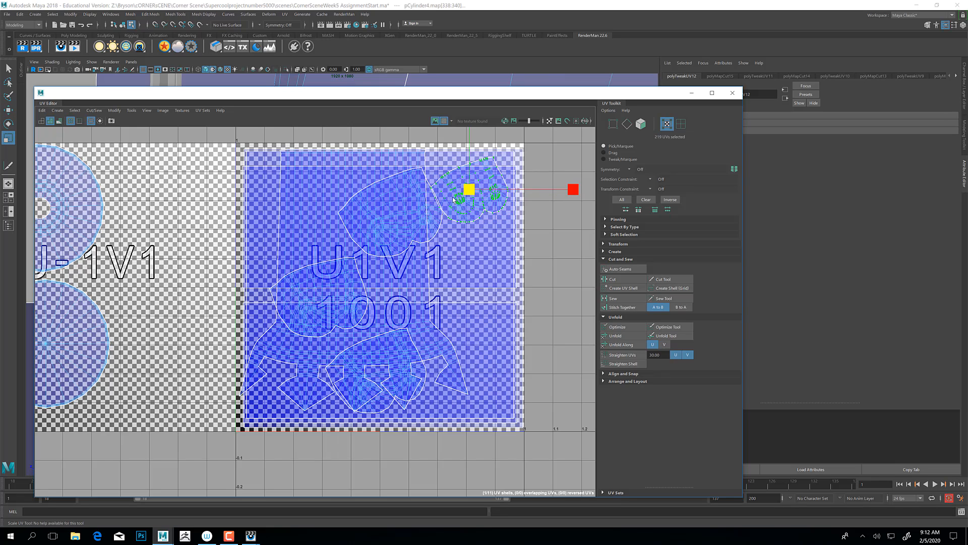
Scale down two more leg shells and stack them beneath the first along the right edge of the 1001 tile.
click(390, 180)
drag(392, 211, 475, 252)
key(w)
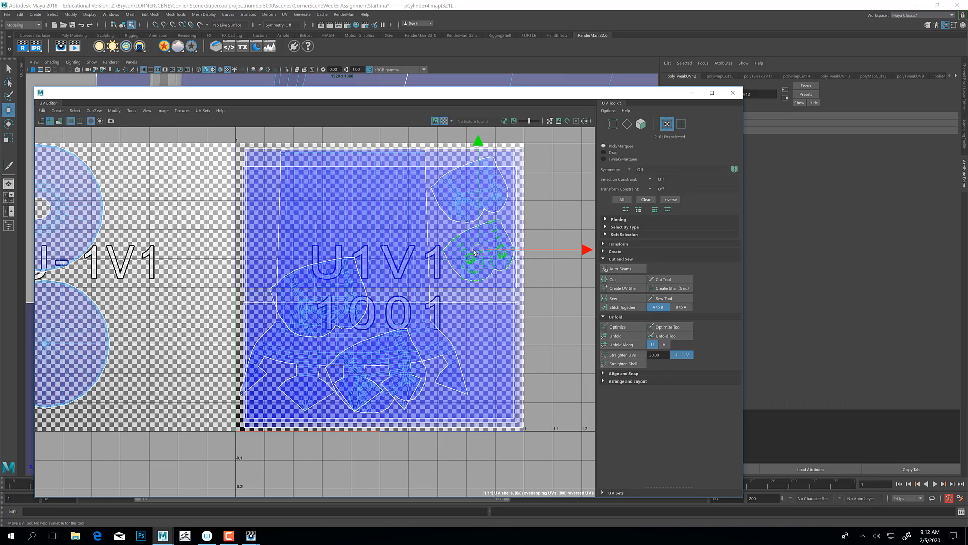
click(353, 261)
click(332, 310)
key(ctrl+z)
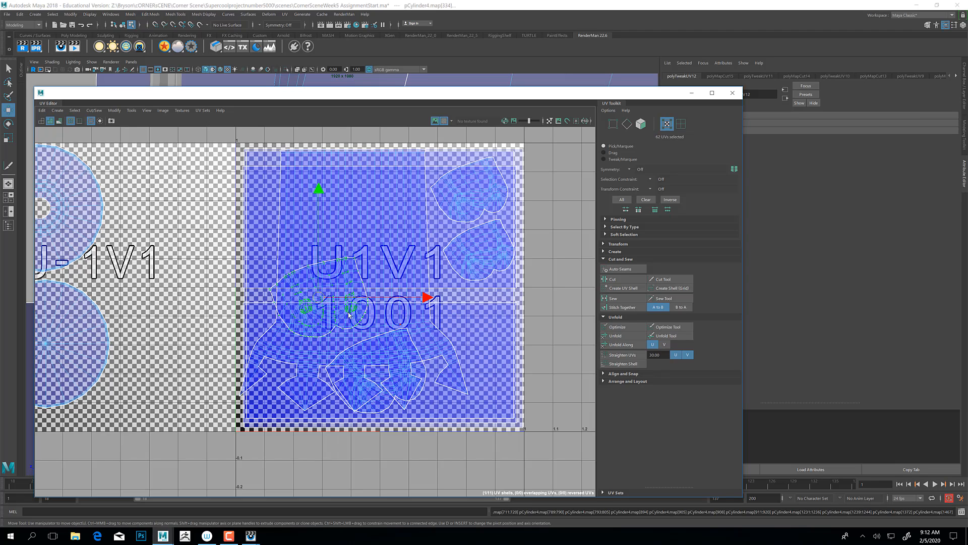
drag(318, 299, 472, 319)
key(r)
key(w)
Scale down the last leg shell, place it at the bottom of the leg column and rotate it slightly to clear the flapped shell.
double_click(402, 367)
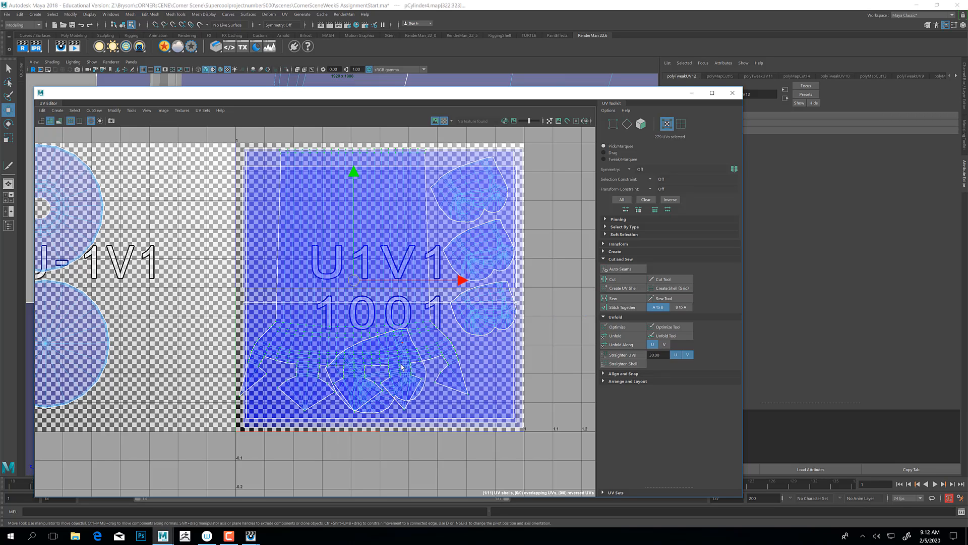
double_click(422, 371)
key(r)
drag(377, 372, 493, 366)
key(w)
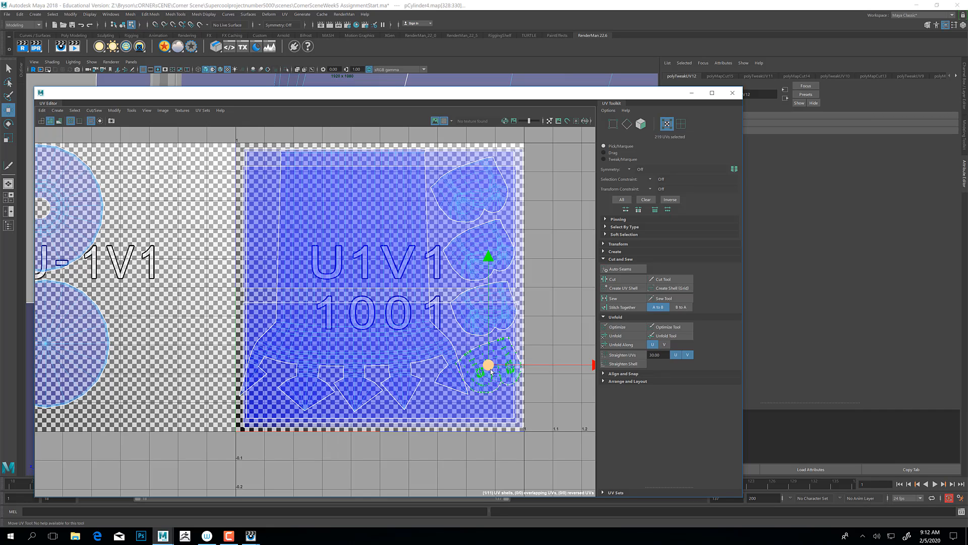
key(e)
drag(532, 277, 562, 291)
key(w)
drag(481, 382, 489, 361)
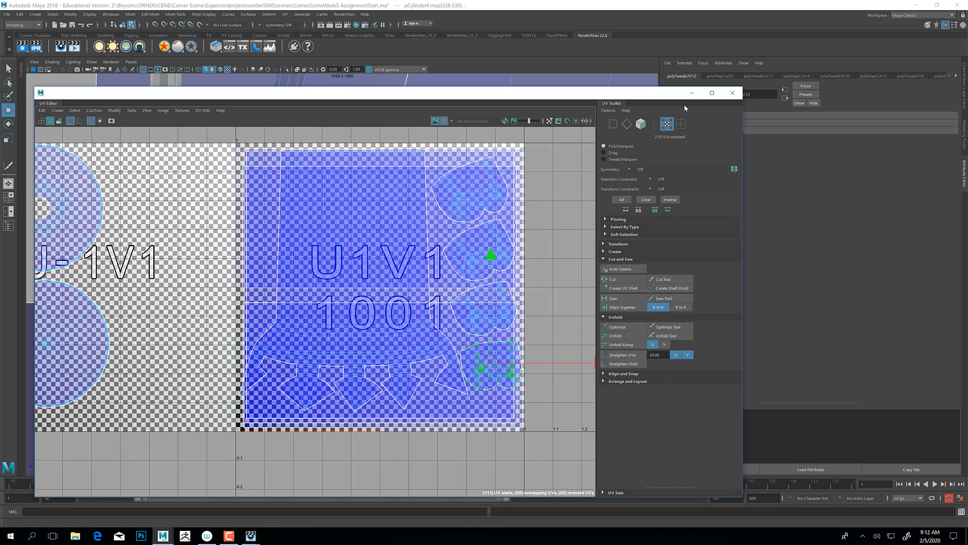
Examine the checker pattern on the pedestal's column and legs in the viewport, with the whole pedestal selected as an object.
click(691, 94)
scroll(377, 310, up, 6)
scroll(377, 266, down, 4)
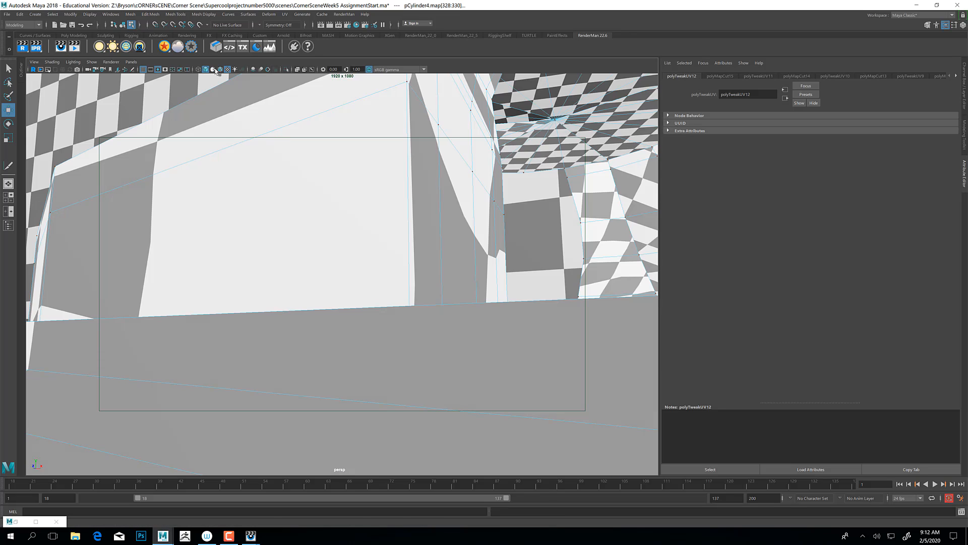
click(220, 70)
alt+drag(303, 238, 352, 249)
scroll(331, 277, down, 4)
key(f)
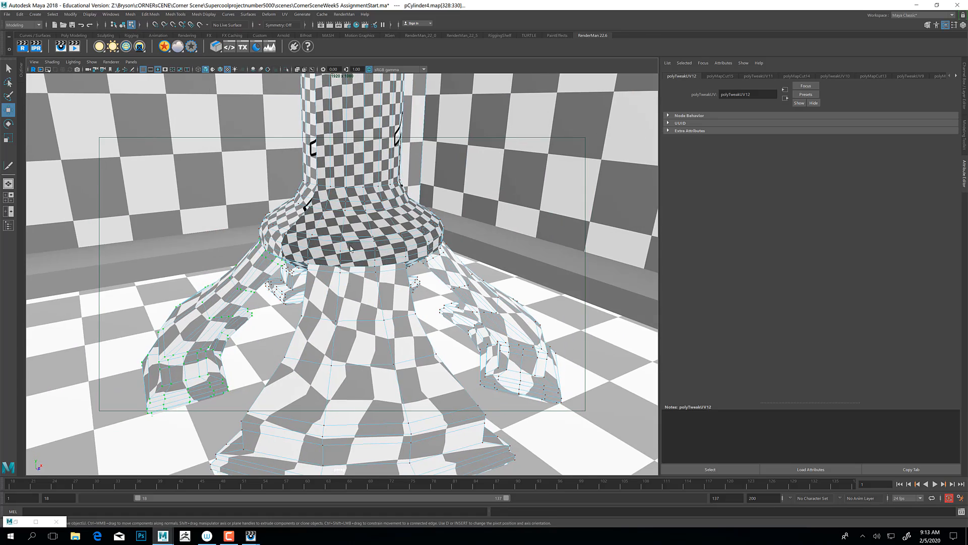
right_drag(356, 203, 374, 196)
alt+drag(371, 270, 348, 288)
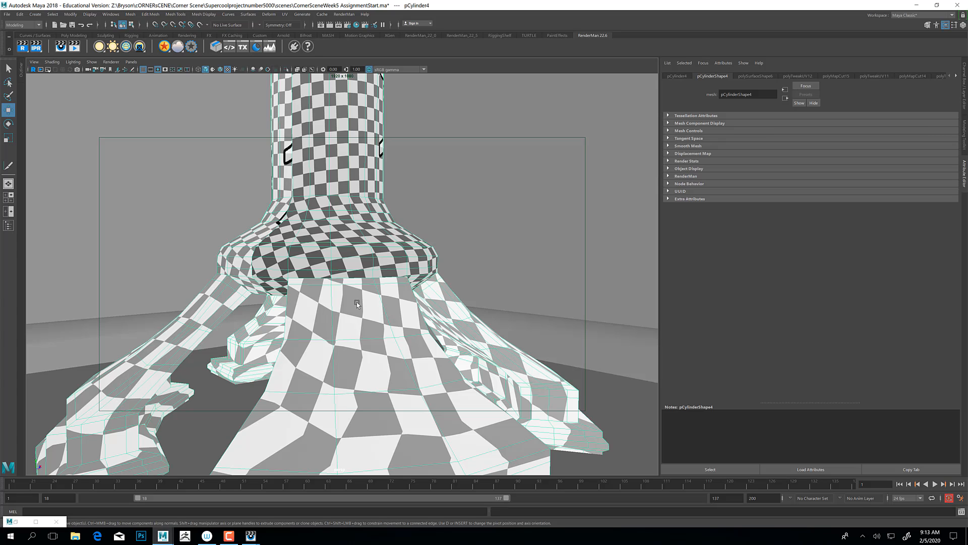
Scale down the large flapped shell in the UV Editor and place the editor window beside the model.
click(36, 522)
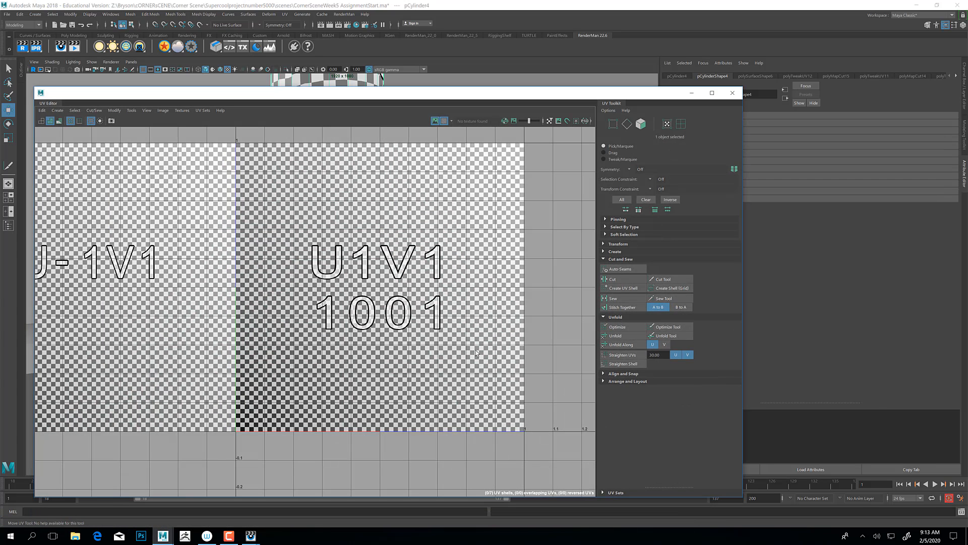
key(f)
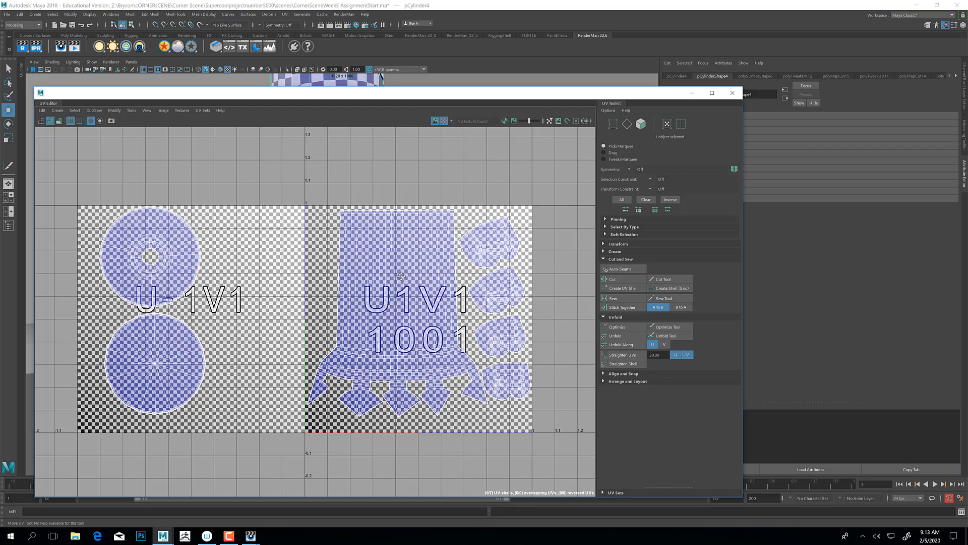
scroll(386, 265, up, 2)
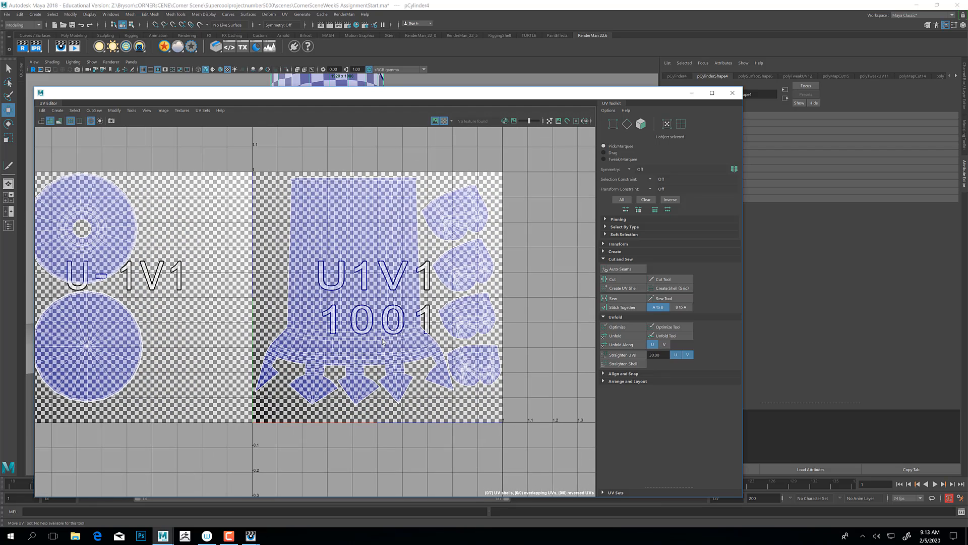
right_drag(389, 341, 403, 337)
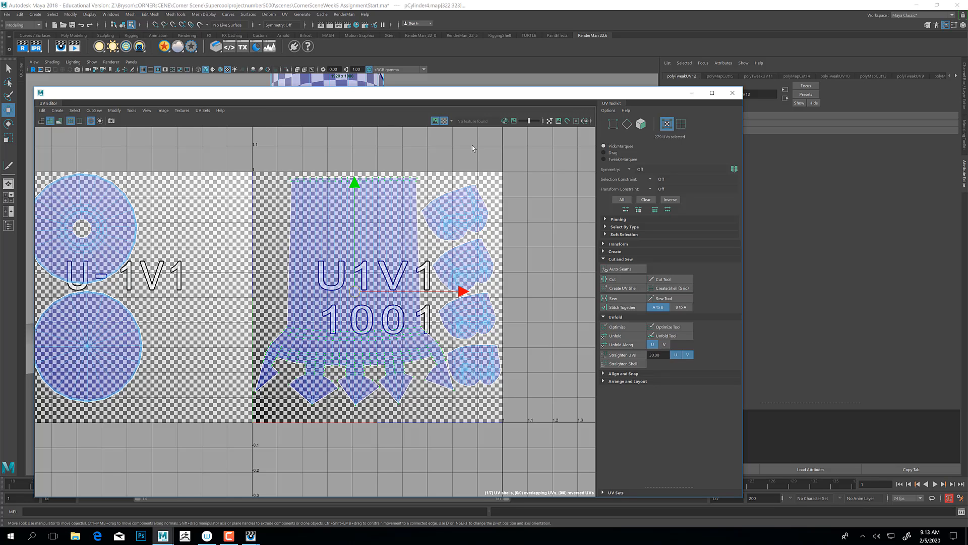
key(r)
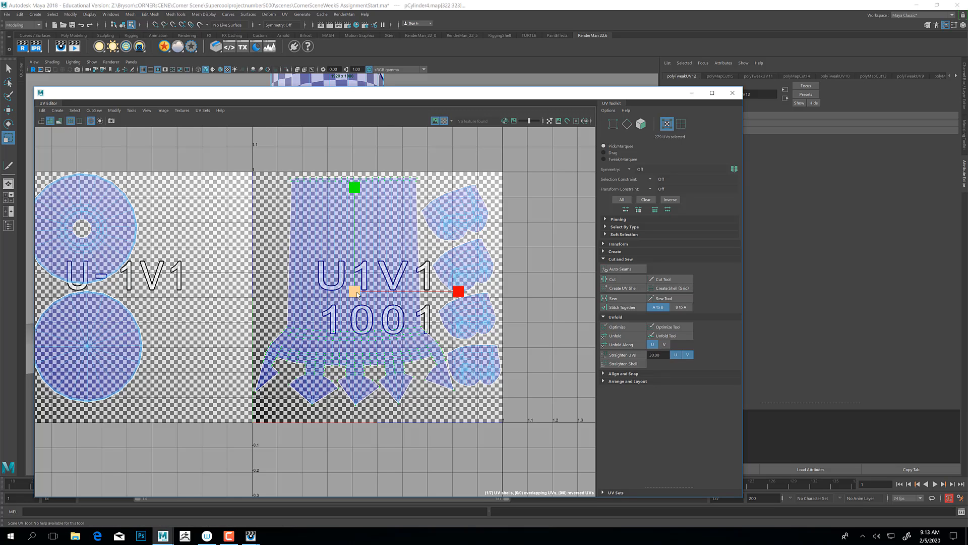
drag(354, 290, 333, 285)
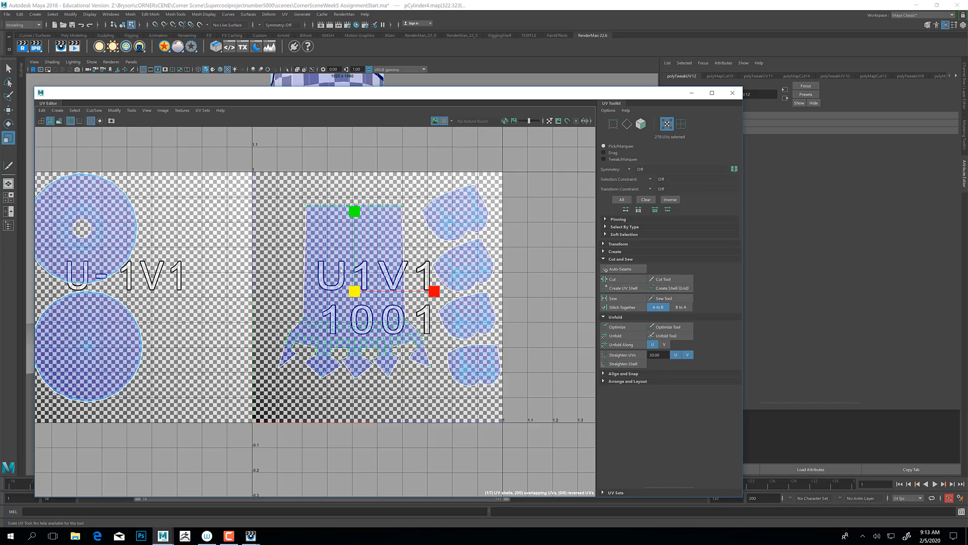
drag(421, 97, 806, 176)
mouse_move(725, 278)
mouse_down()
mouse_move(701, 280)
mouse_move(728, 285)
mouse_up()
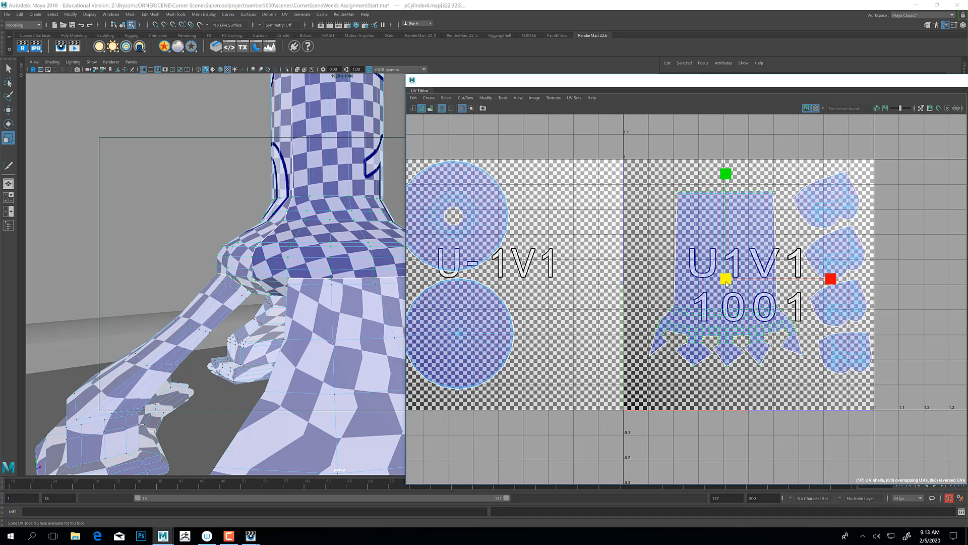
key(w)
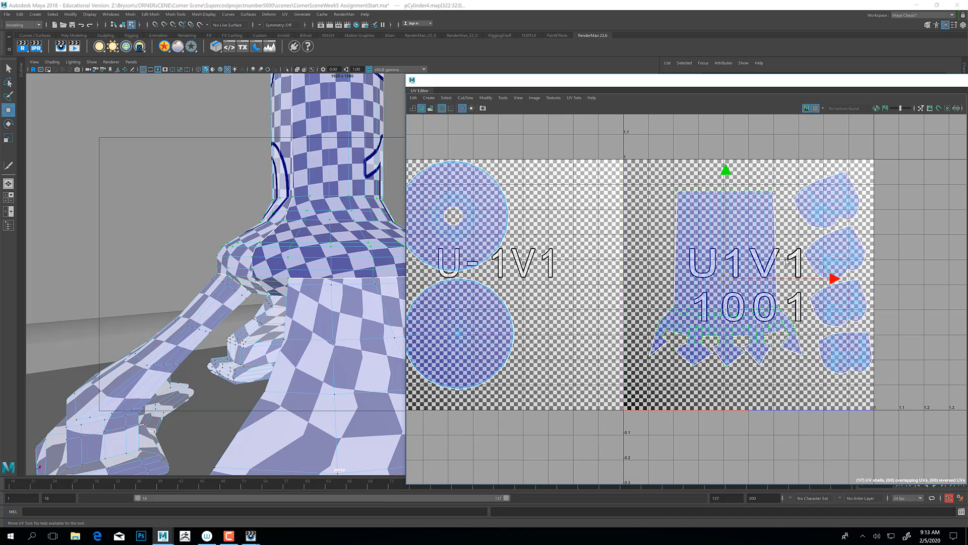
Select all four leg shells, scale them up together slightly and shift them back inside the 1001 tile.
click(826, 204)
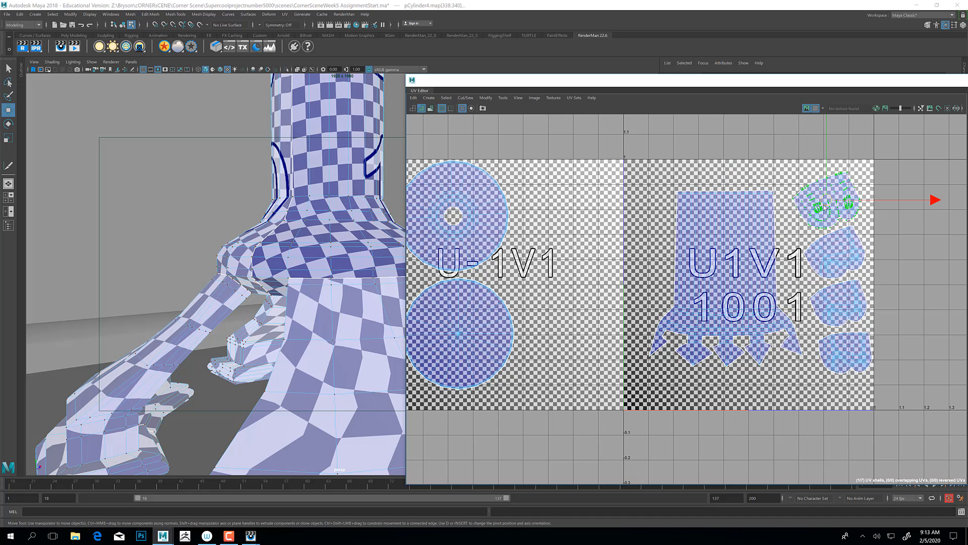
shift+click(830, 266)
shift+click(840, 303)
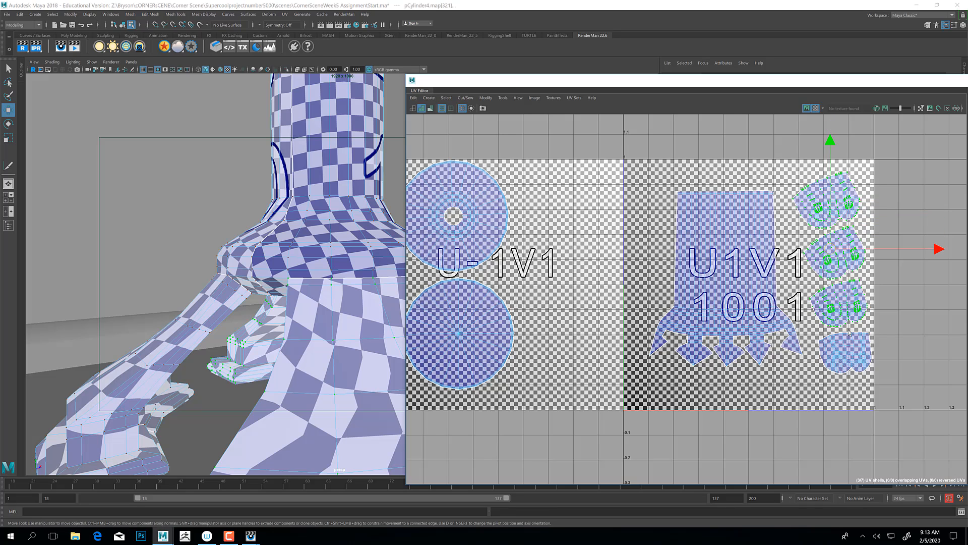
shift+click(850, 347)
key(r)
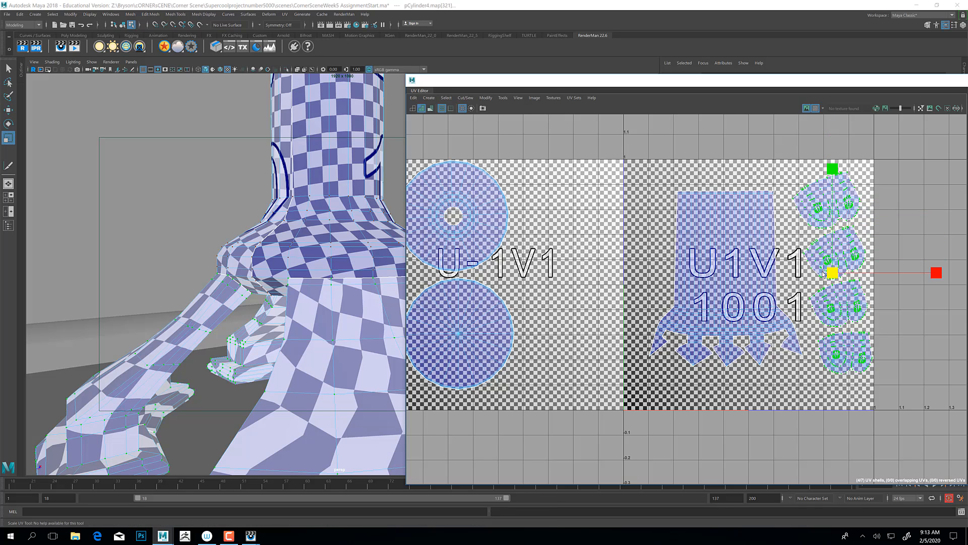
mouse_move(833, 272)
mouse_down()
mouse_move(856, 274)
mouse_move(841, 285)
mouse_up()
key(w)
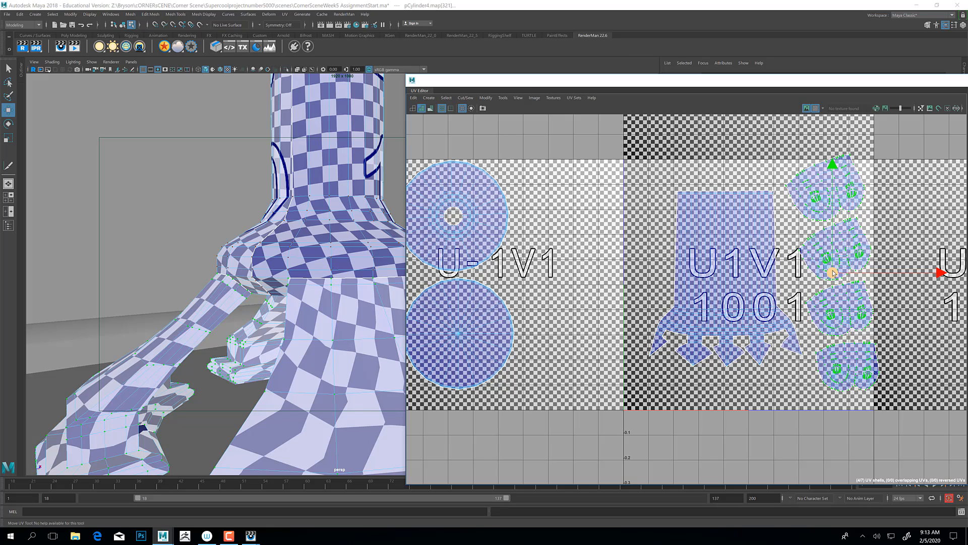
drag(832, 274, 822, 279)
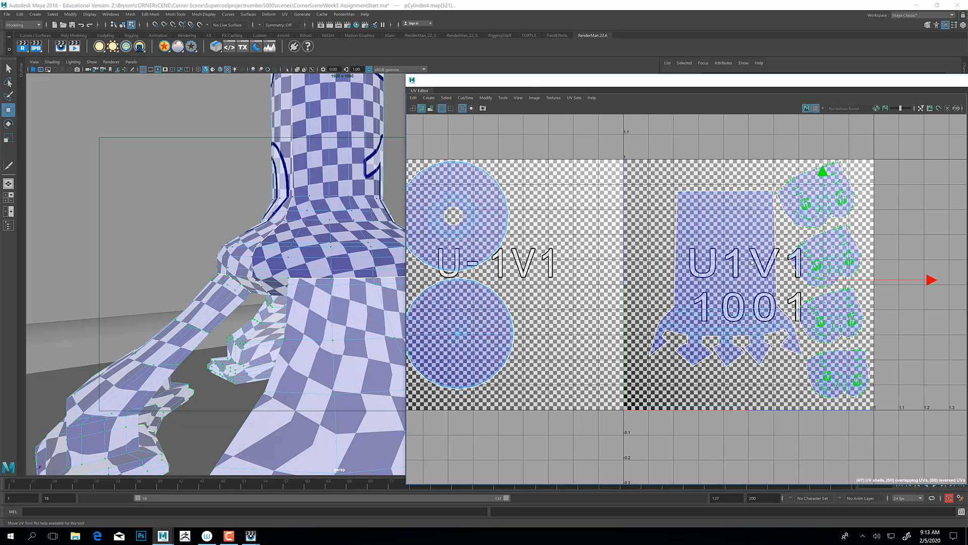
Move the flapped shell toward the 1001 tile's upper-left corner and scale it up slightly together with the four leg shells.
click(726, 246)
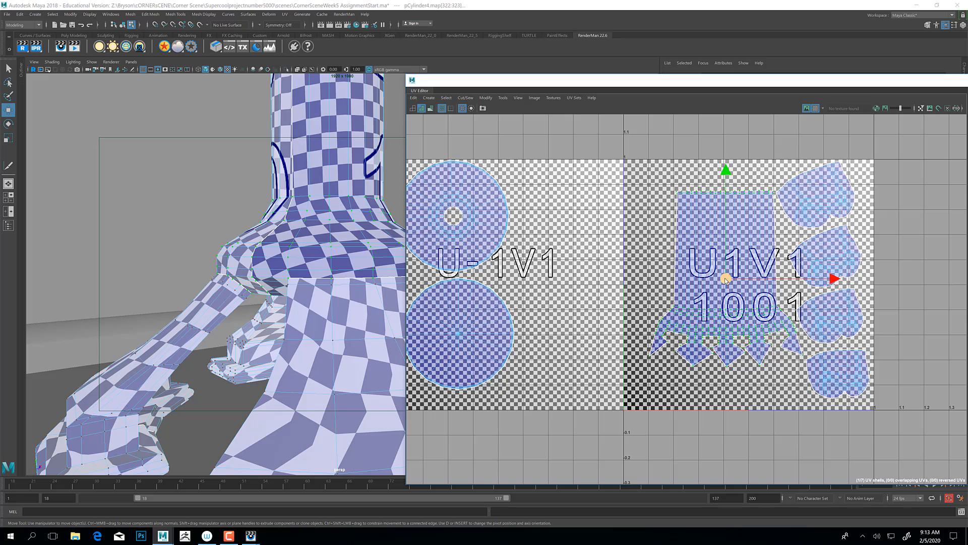
drag(725, 281, 704, 258)
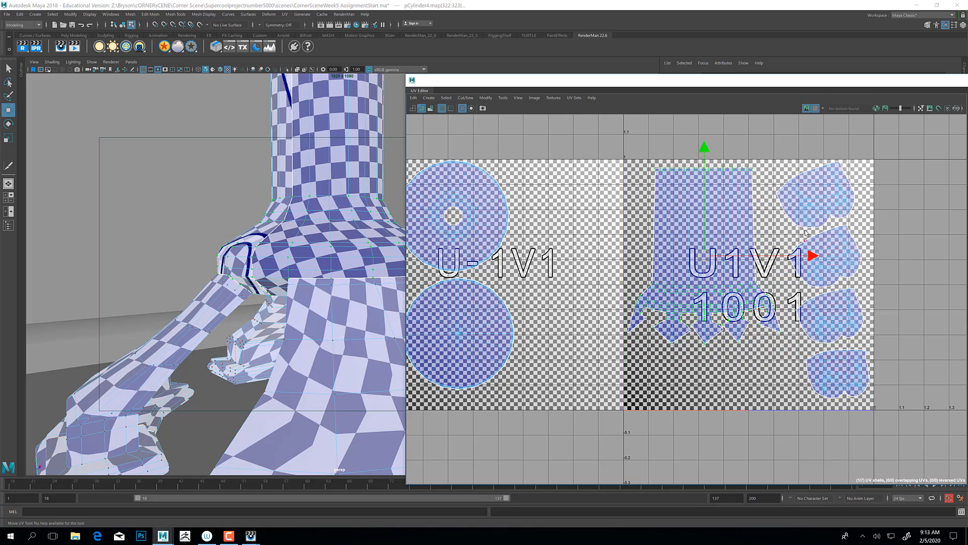
shift+click(805, 209)
shift+click(810, 274)
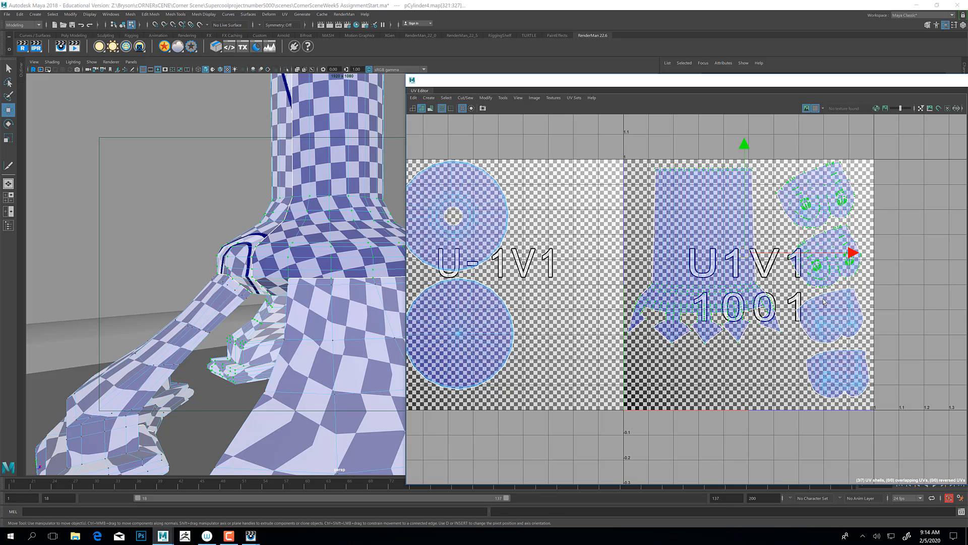
shift+click(834, 329)
shift+click(834, 366)
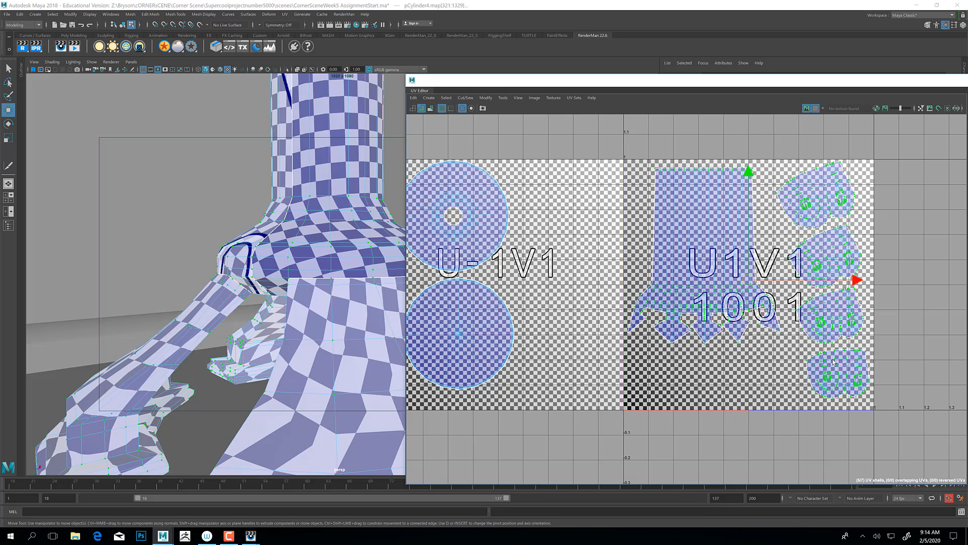
key(r)
drag(748, 281, 760, 287)
key(w)
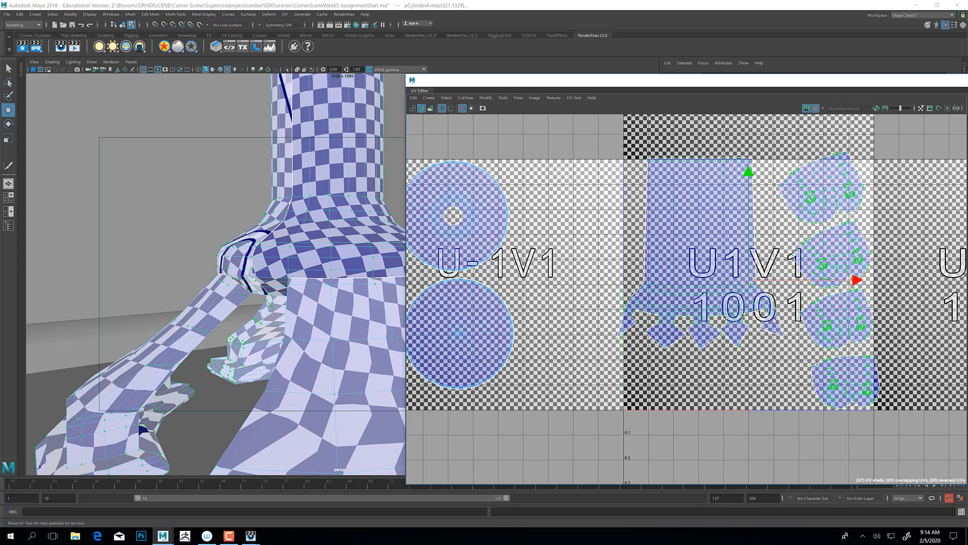
Shift the flapped column shell slightly down and right, and move the uppermost leg shell down and left inside the 1001 tile.
click(710, 246)
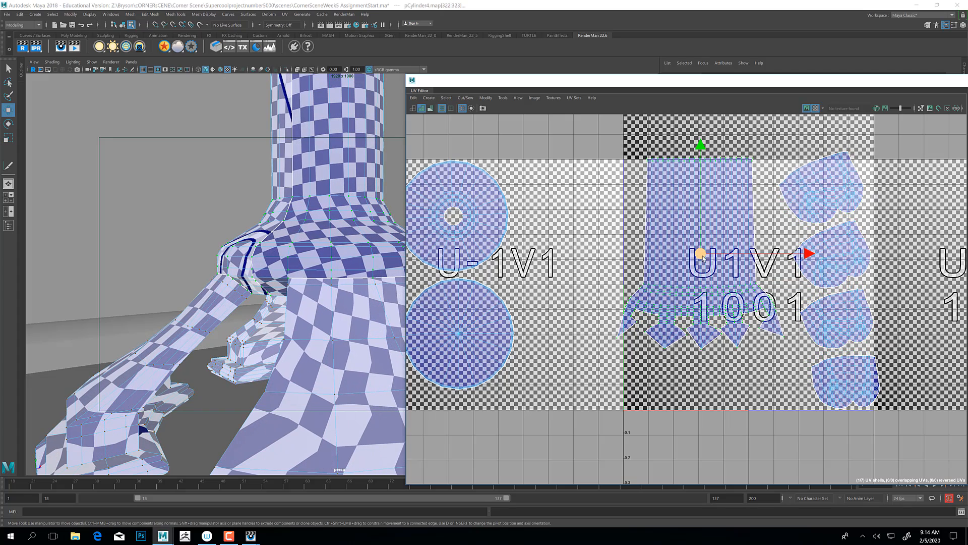
drag(705, 256, 710, 269)
click(817, 201)
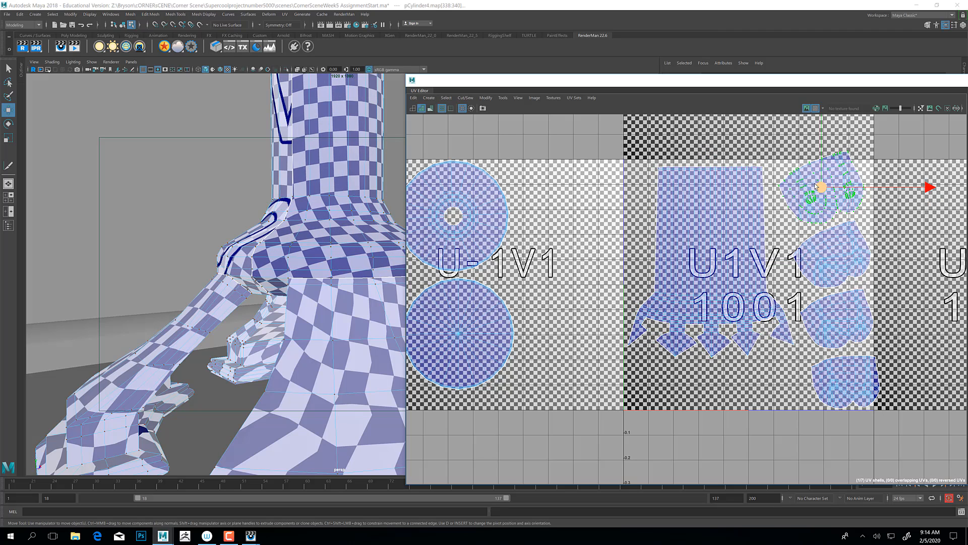
drag(816, 198, 806, 195)
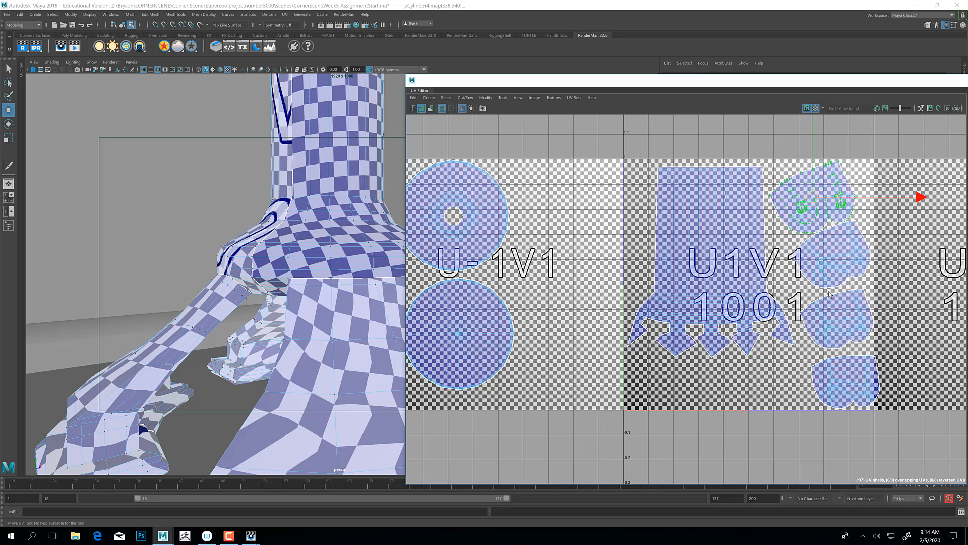
Move the lowest leg shell below the flapped shell in the 1001 tile's lower-left area and rotate it about half a turn.
click(852, 366)
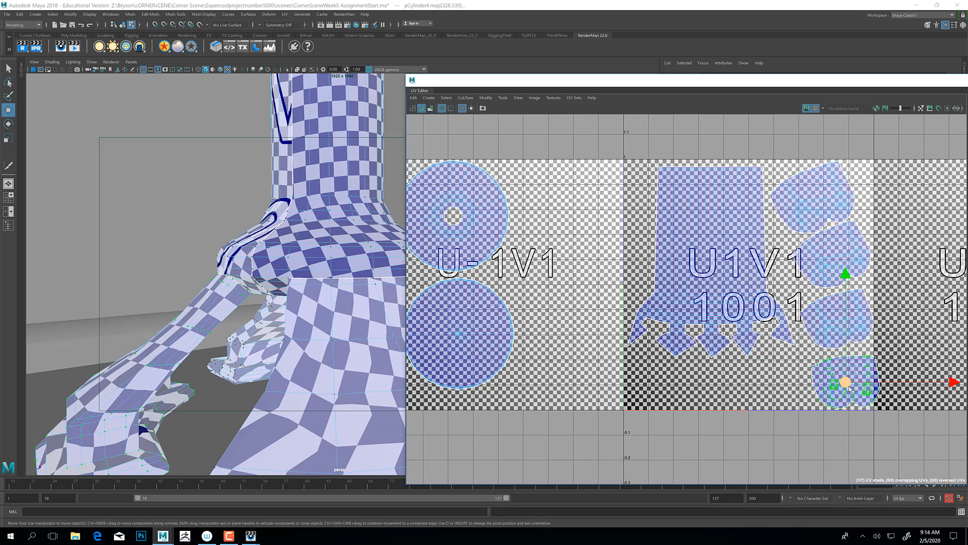
drag(845, 386, 673, 383)
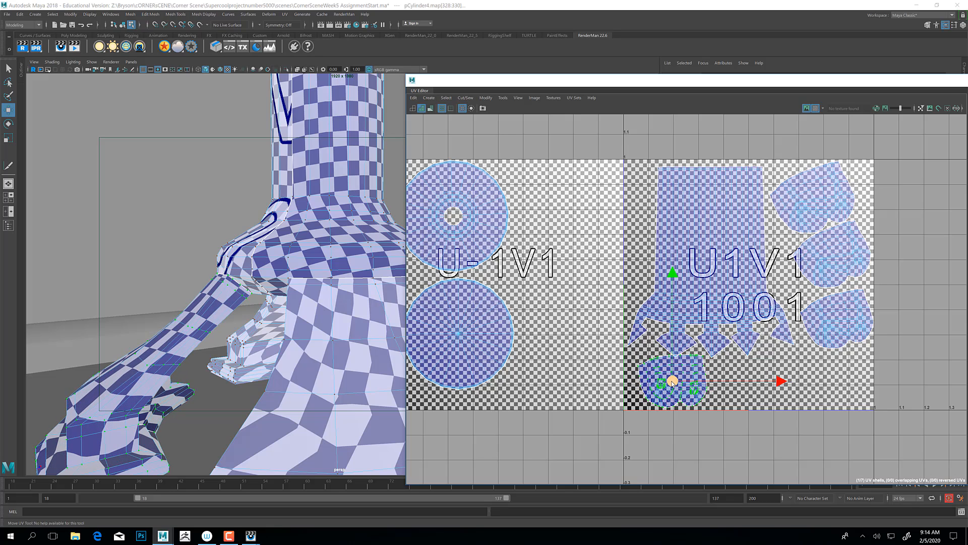
key(r)
key(e)
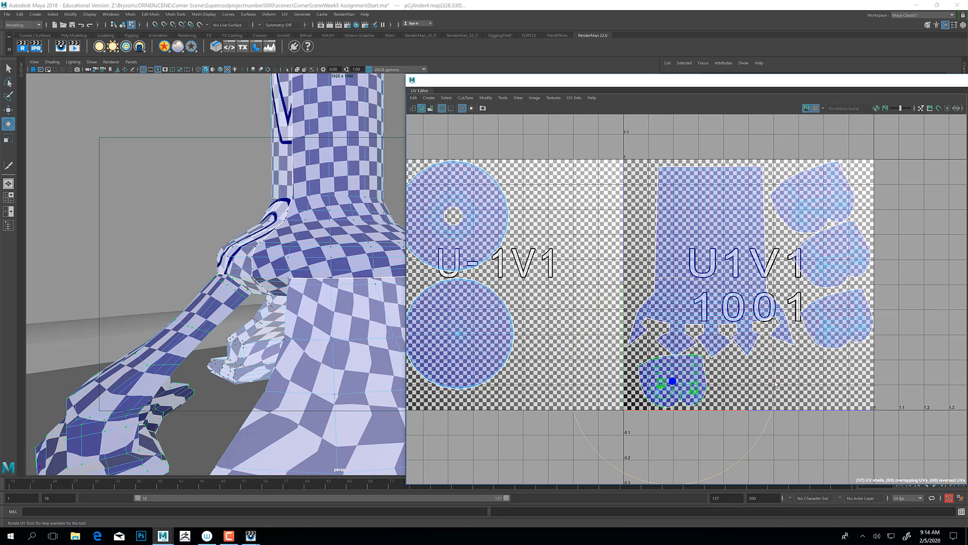
drag(776, 384, 640, 378)
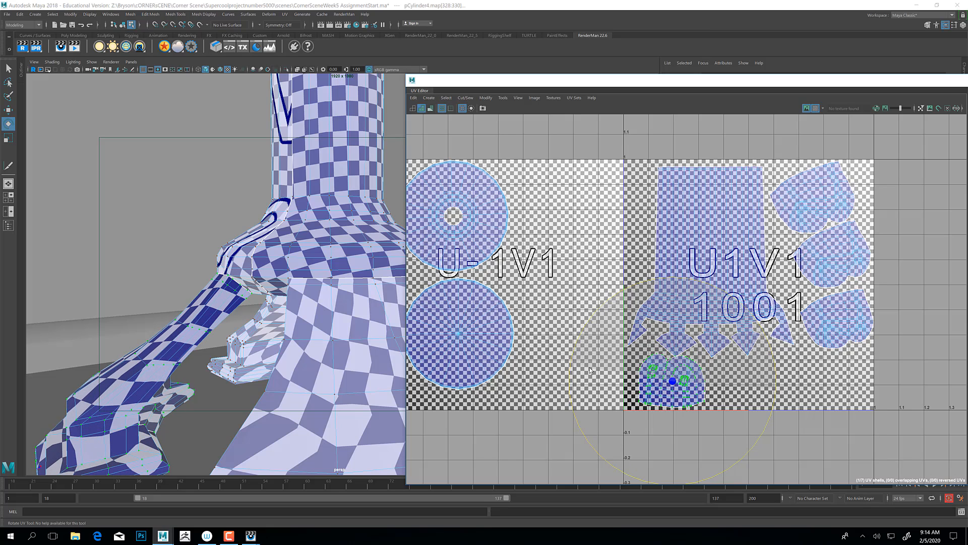
key(w)
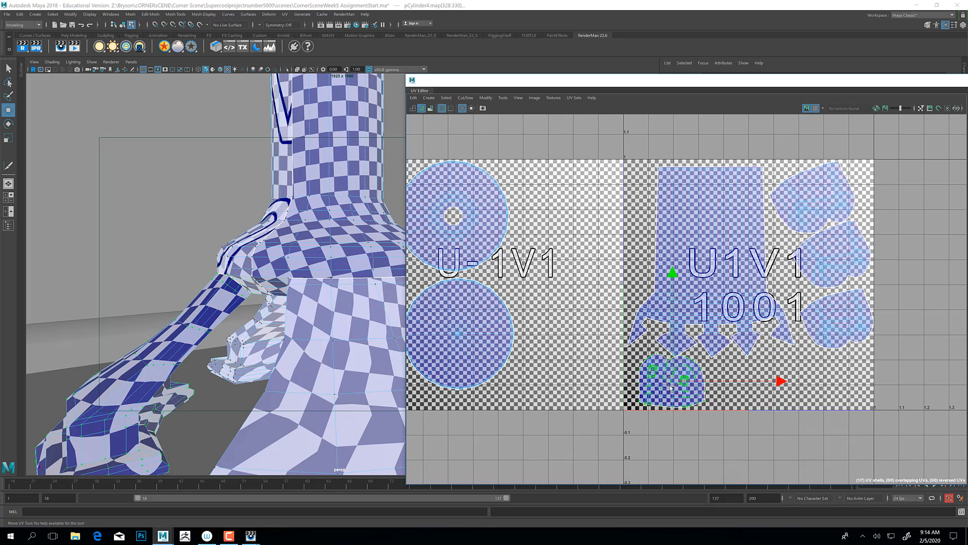
drag(671, 386, 682, 383)
Move the lowest leg shell on the tile's right side into the lower-right corner and rotate it so its lobed edge faces up.
click(812, 329)
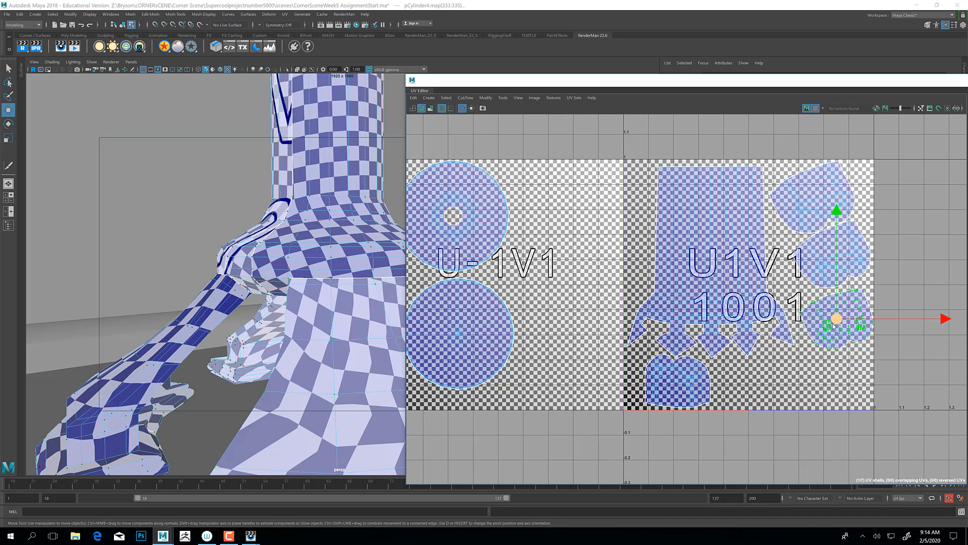
drag(835, 323, 820, 374)
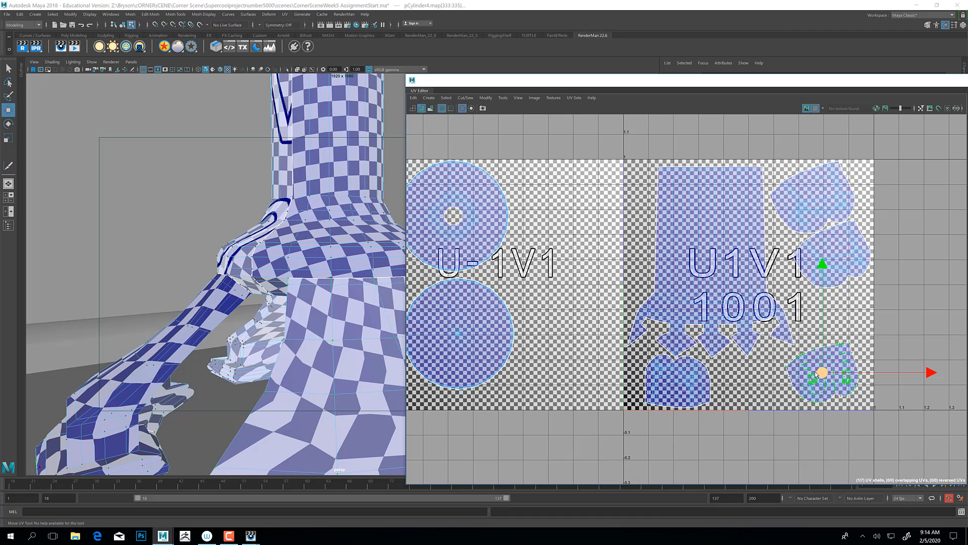
key(e)
drag(857, 276, 719, 513)
key(w)
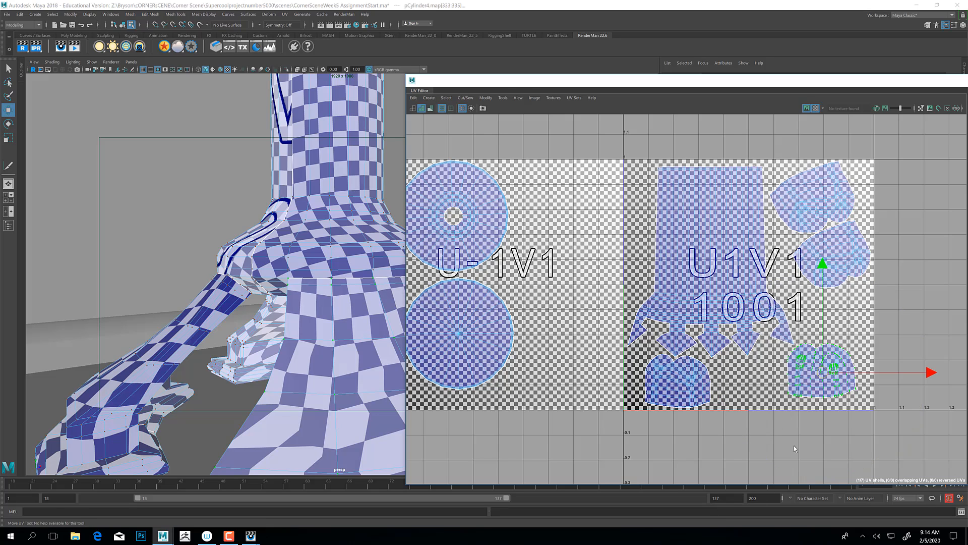
Place the next leg shell directly above the lower-right one and rotate it so its lobed edge faces up.
click(850, 256)
drag(831, 255, 828, 305)
key(e)
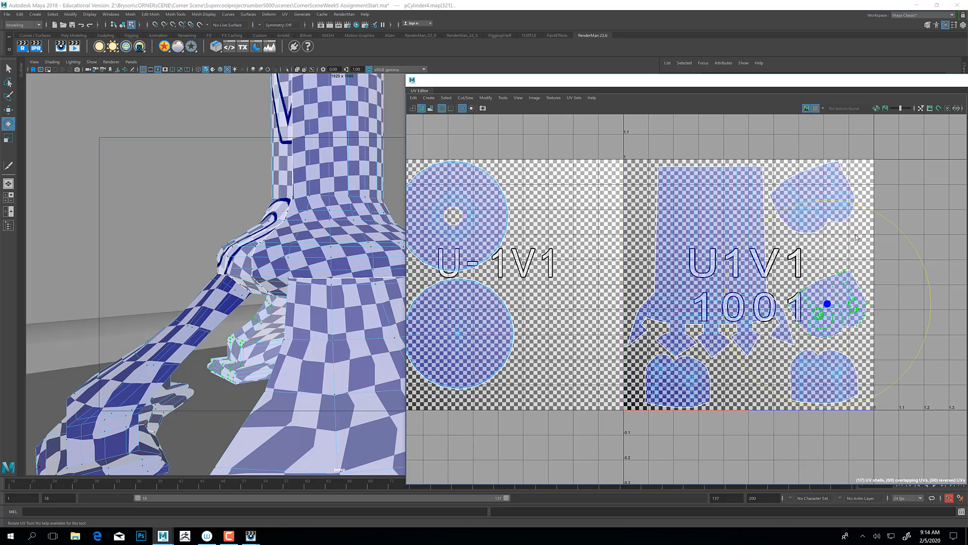
drag(877, 212, 733, 369)
key(w)
drag(826, 298, 832, 317)
Bring the last leg shell down to top the right-hand stack, rotated so its lobed edge faces up.
click(824, 215)
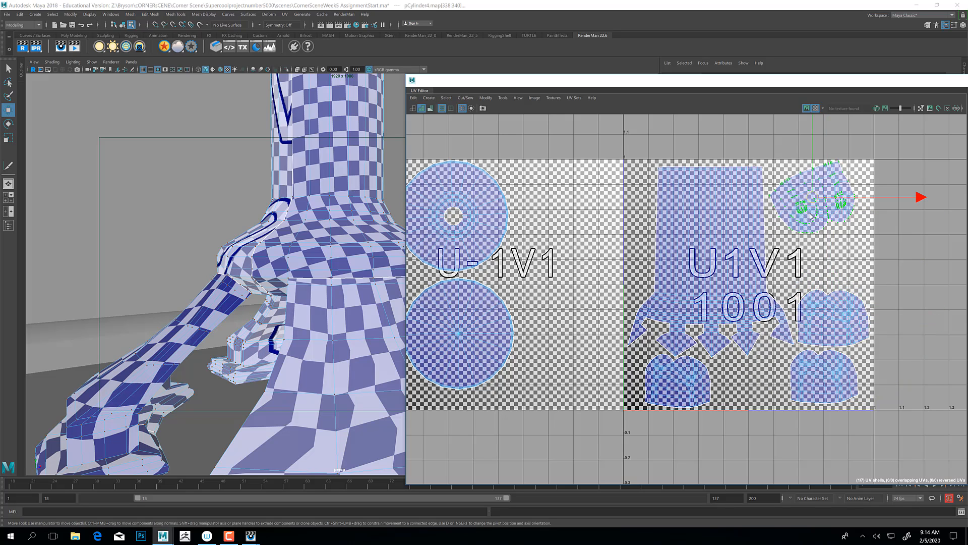
drag(812, 197, 822, 247)
key(r)
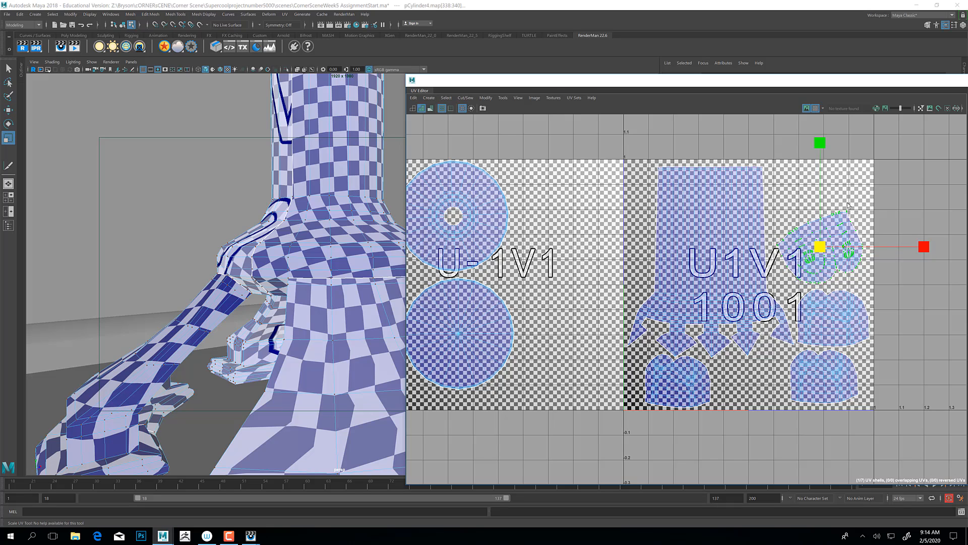
key(e)
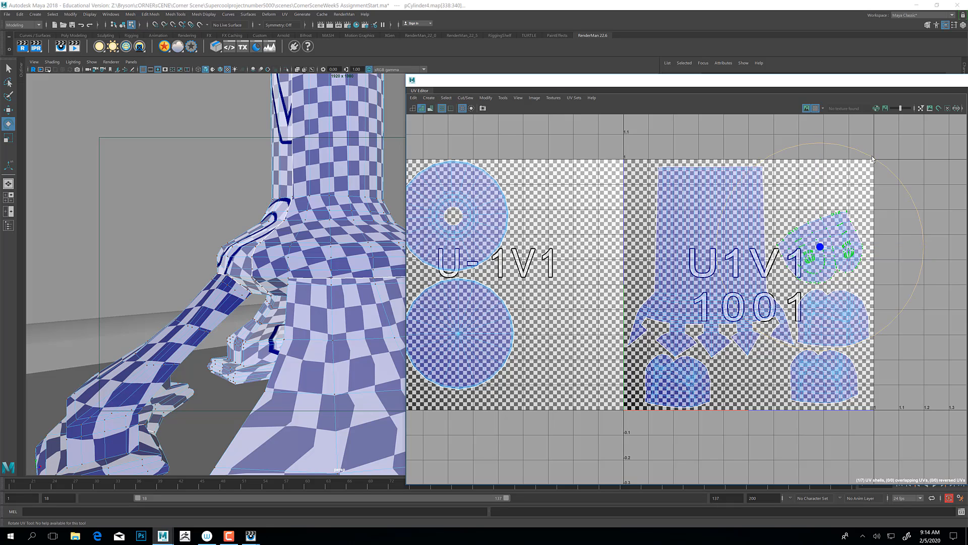
drag(873, 159, 749, 301)
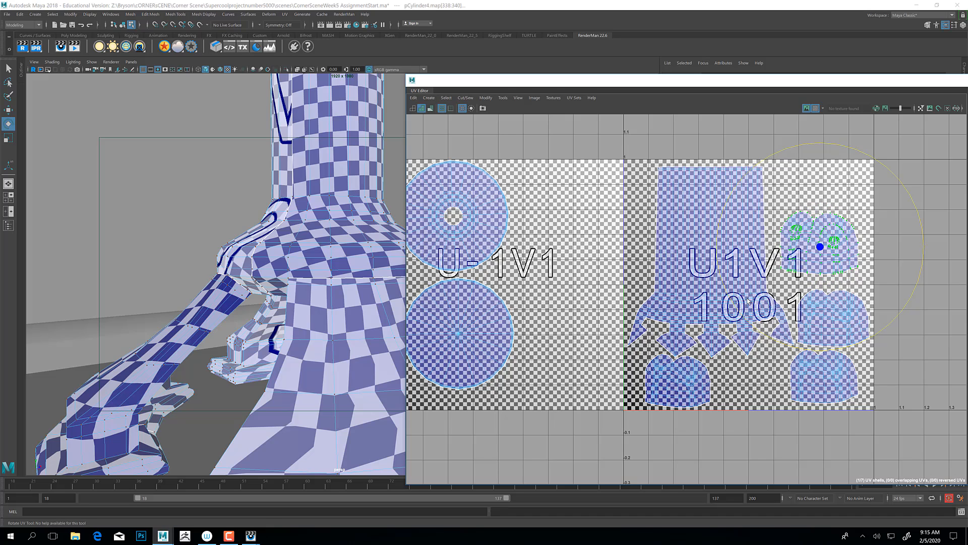
key(w)
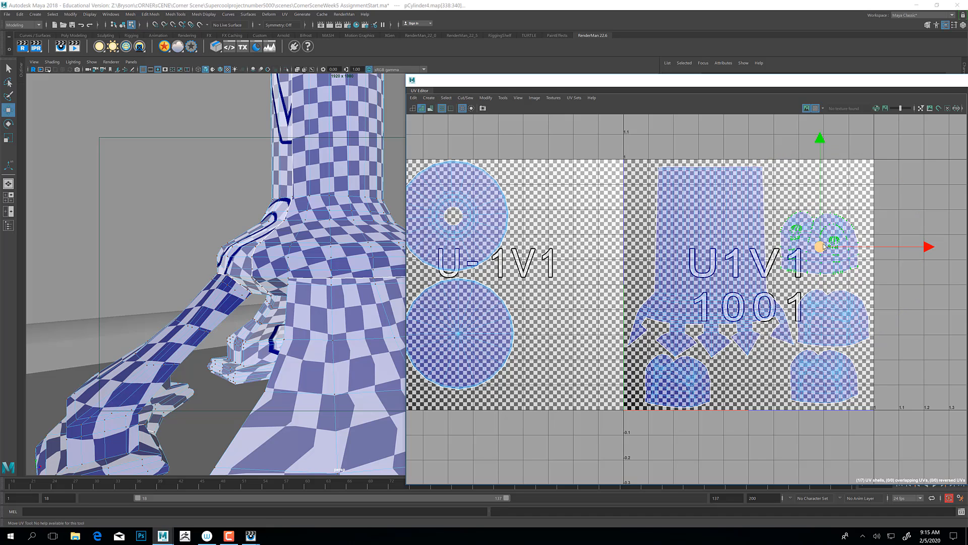
drag(821, 246, 828, 257)
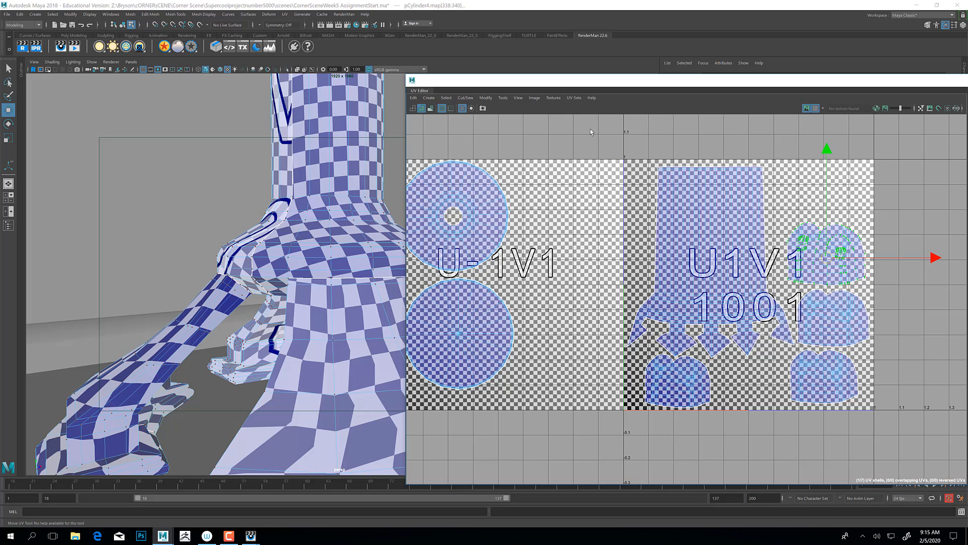
Examine the checker pattern on the pedestal's column, base and legs from several distances in the viewport.
alt+drag(320, 343, 304, 261)
click(306, 260)
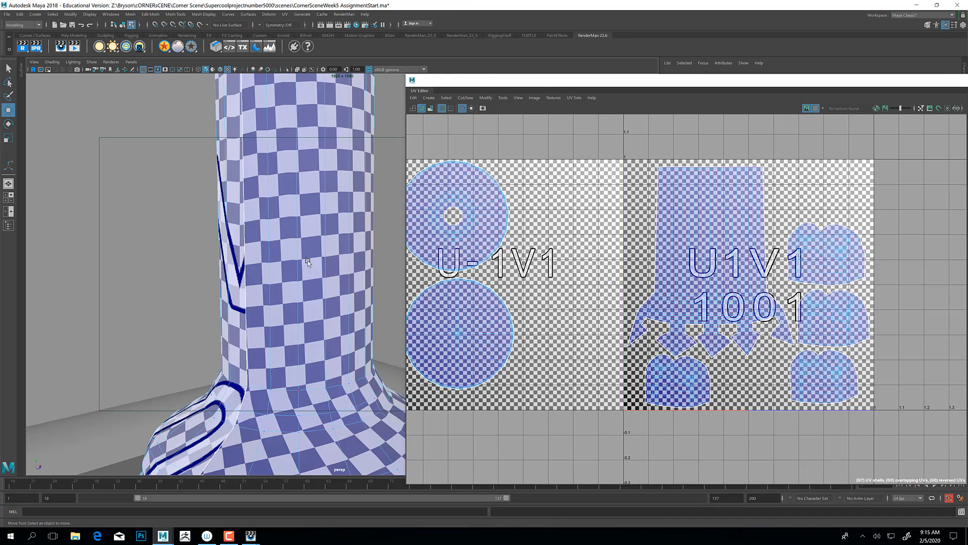
scroll(307, 243, down, 5)
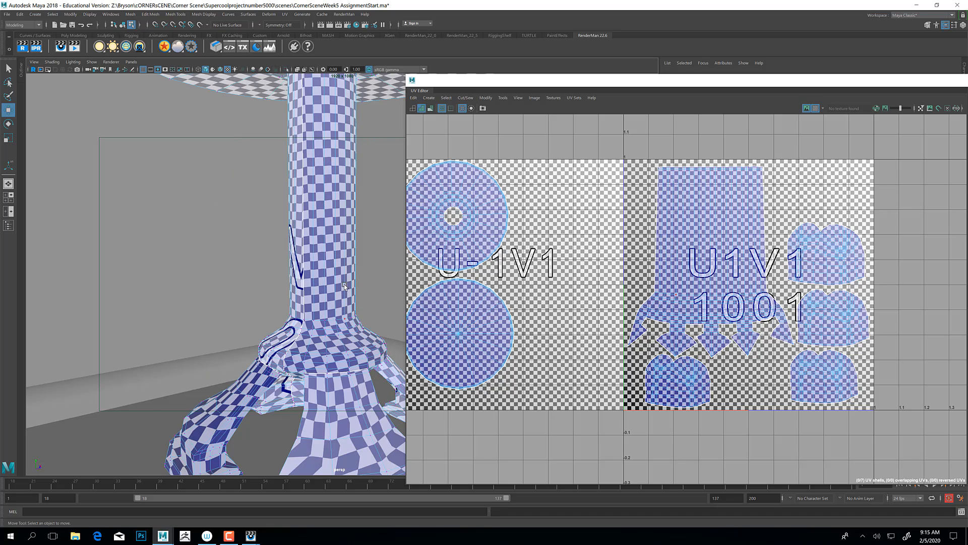
alt+drag(328, 366, 323, 339)
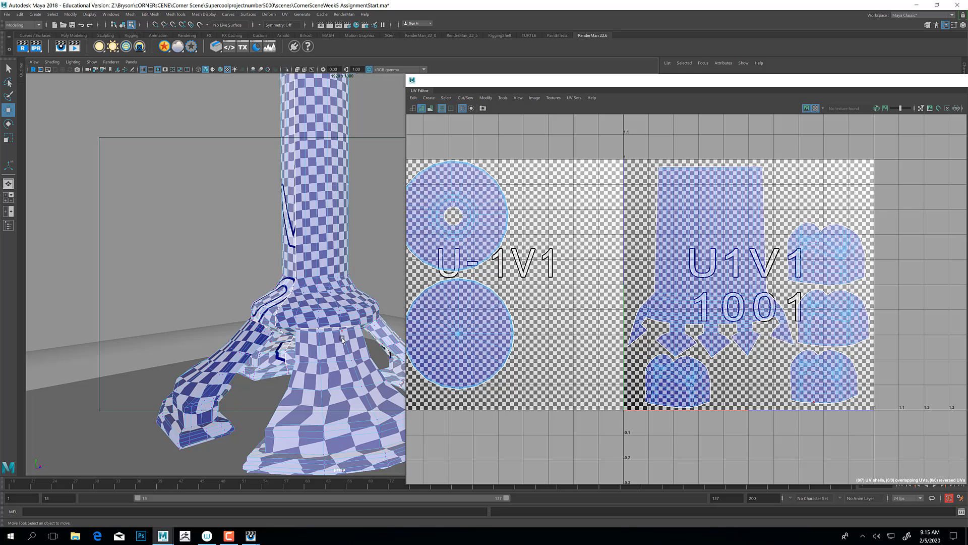
scroll(195, 337, down, 5)
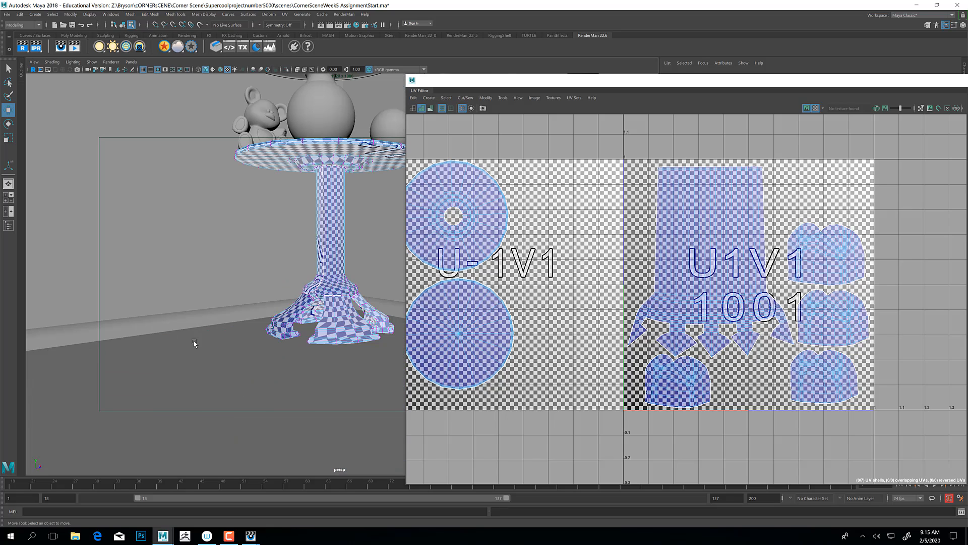
alt+drag(239, 165, 290, 321)
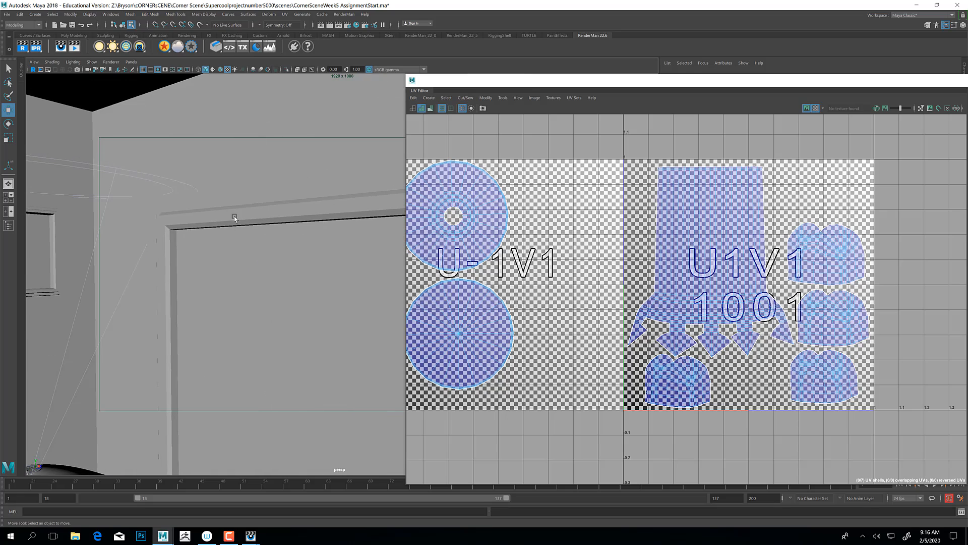
Select the large wall frame in the scene and minimize the UV Editor window.
click(253, 199)
mouse_move(283, 262)
alt+mouse_down()
mouse_move(267, 245)
mouse_move(253, 259)
mouse_move(280, 250)
alt+mouse_up()
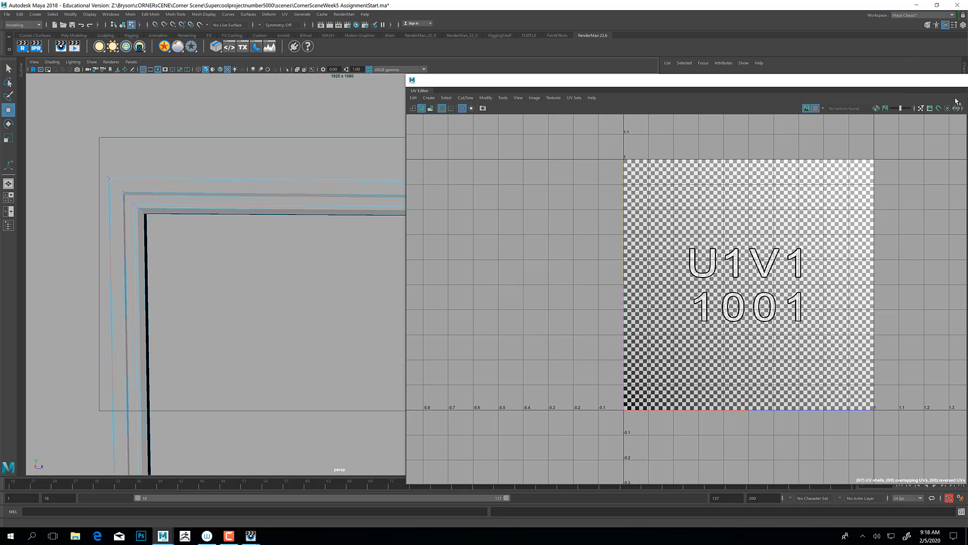
drag(931, 79, 730, 122)
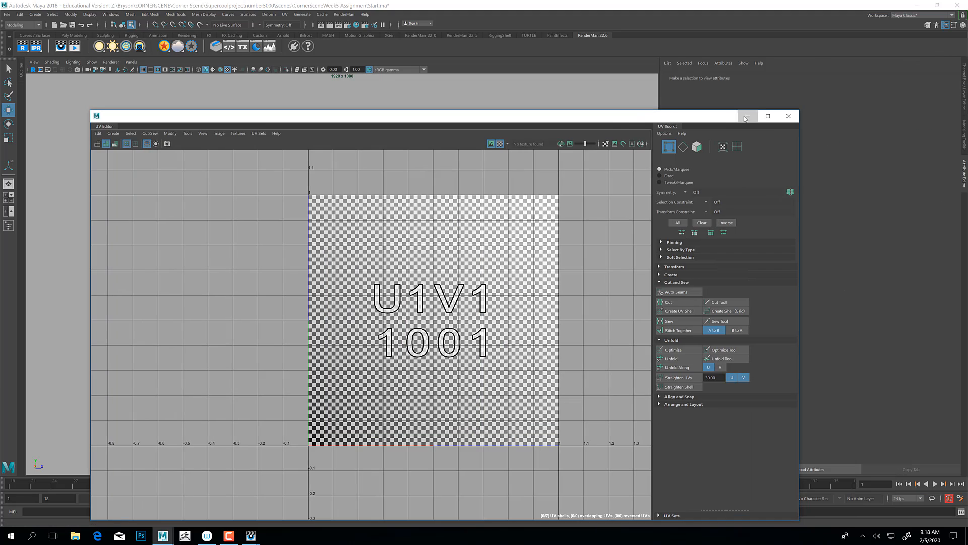
click(747, 116)
Select the whole round pedestal table as an object and assign a new PxrSurface material to it.
alt+middle_drag(389, 413, 427, 250)
alt+right_drag(427, 250, 375, 384)
alt+drag(375, 384, 329, 416)
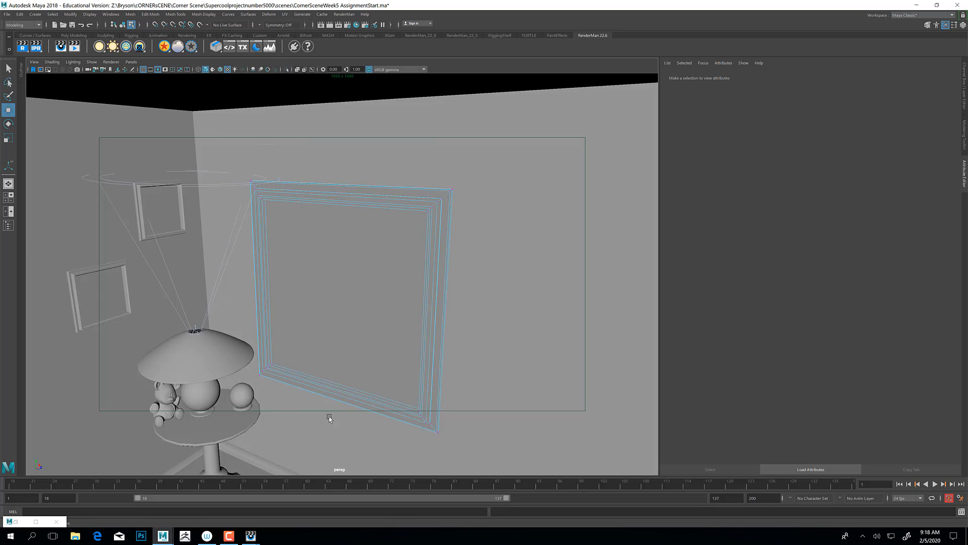
alt+middle_drag(329, 416, 396, 303)
alt+right_drag(395, 303, 435, 331)
alt+middle_drag(434, 331, 416, 375)
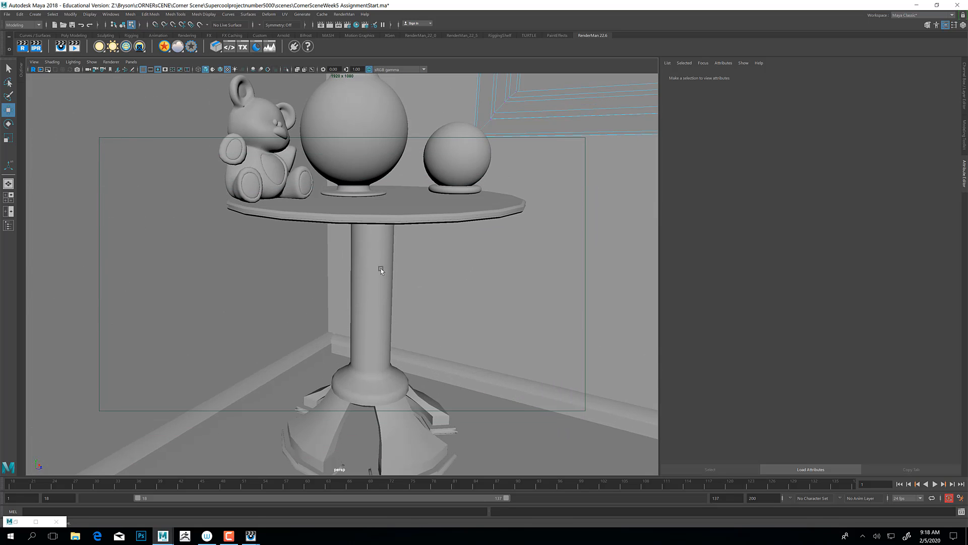
click(386, 257)
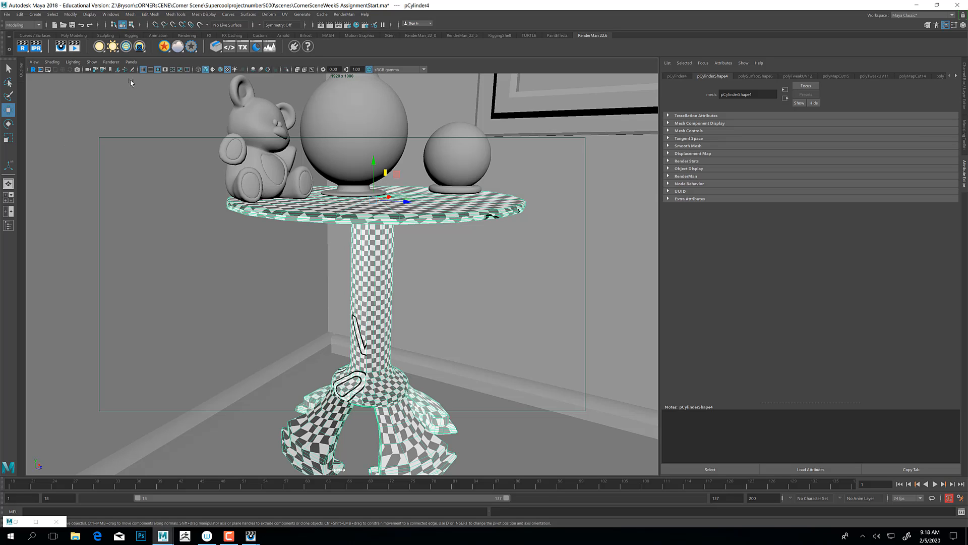
click(164, 46)
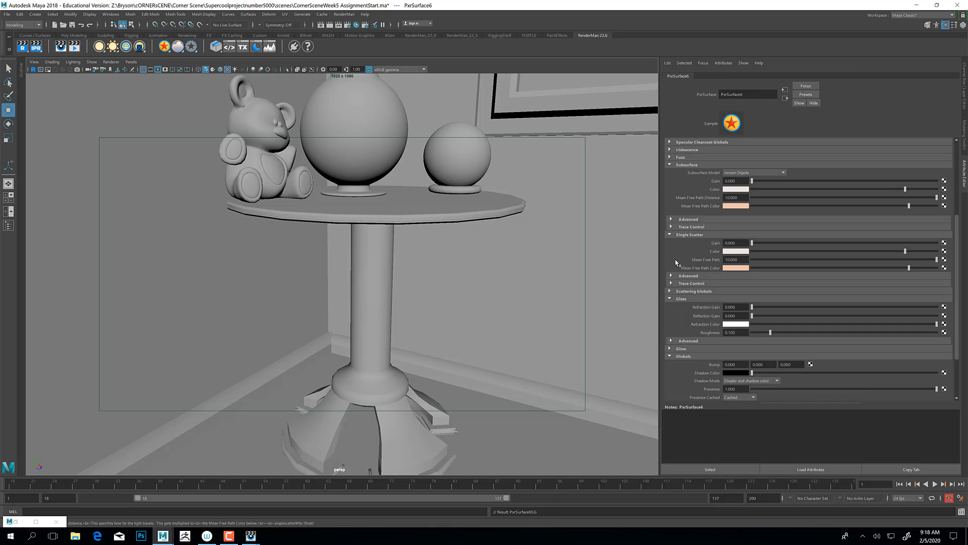
Rename the table's new PxrSurface material to tablePXR.
double_click(746, 94)
text(tabl)
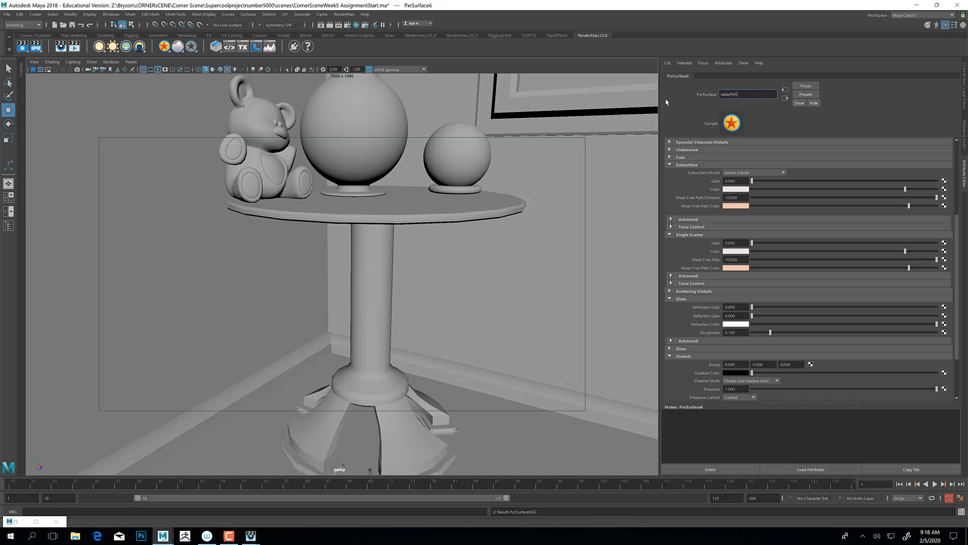
text(ePXR)
key(Return)
Connect a PxrTexture pattern node to the Diffuse color of tablePXR and open its texture file browser.
scroll(849, 188, up, 5)
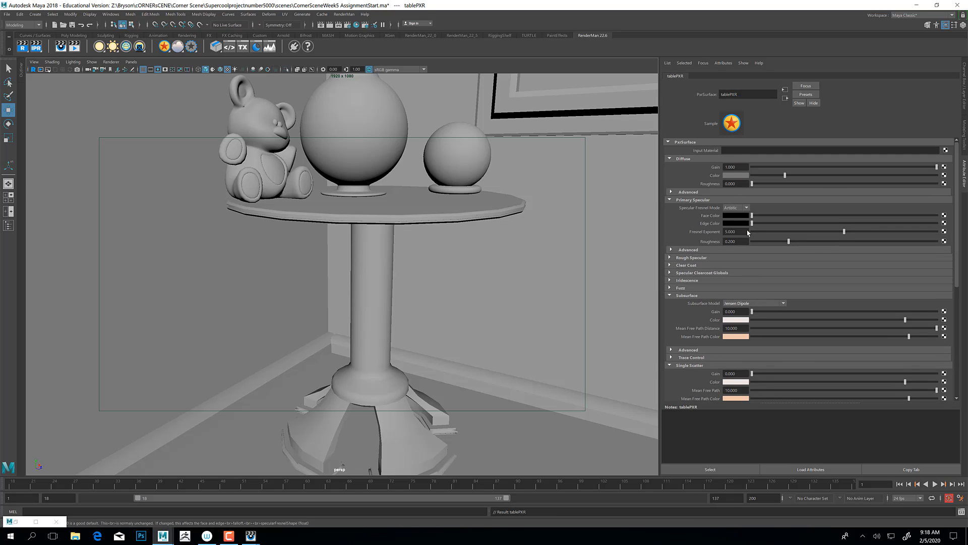
click(943, 175)
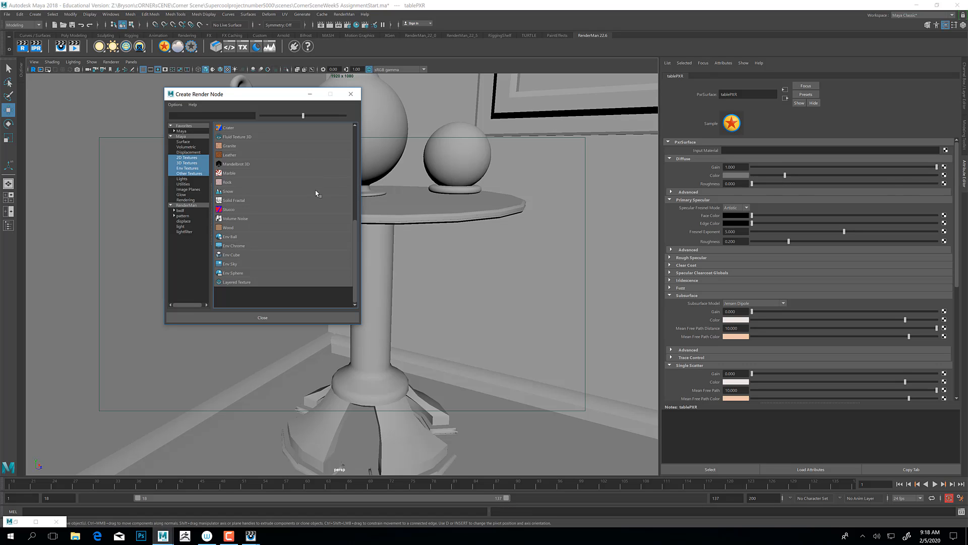
click(182, 216)
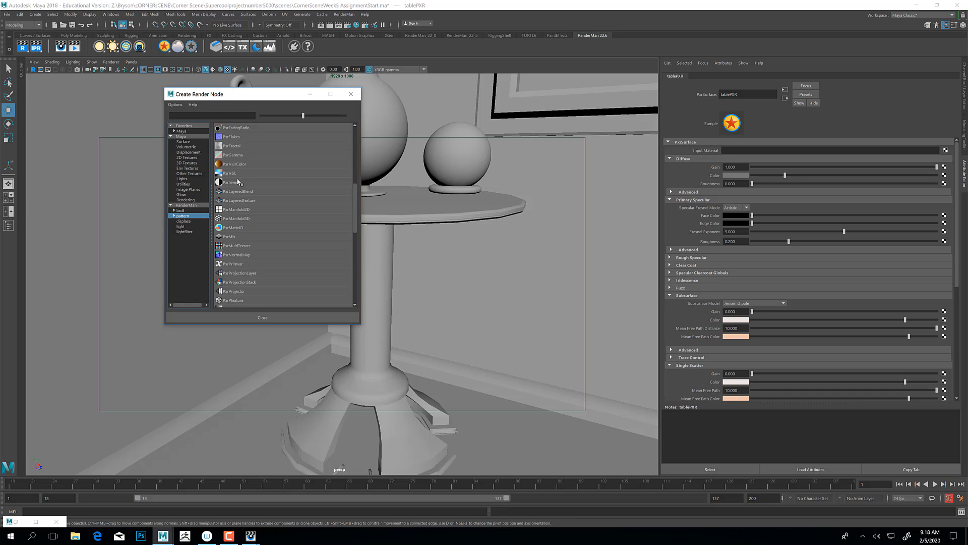
scroll(236, 176, down, 8)
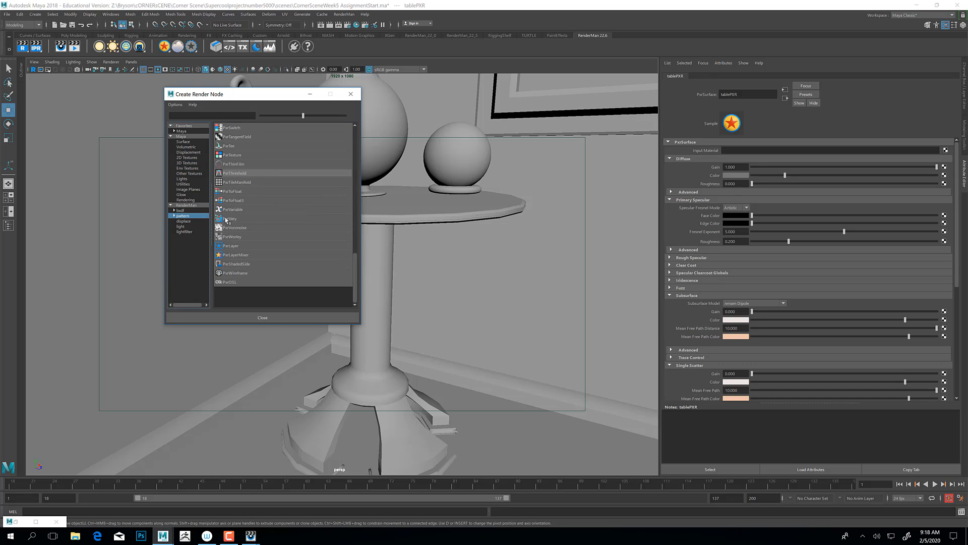
click(232, 155)
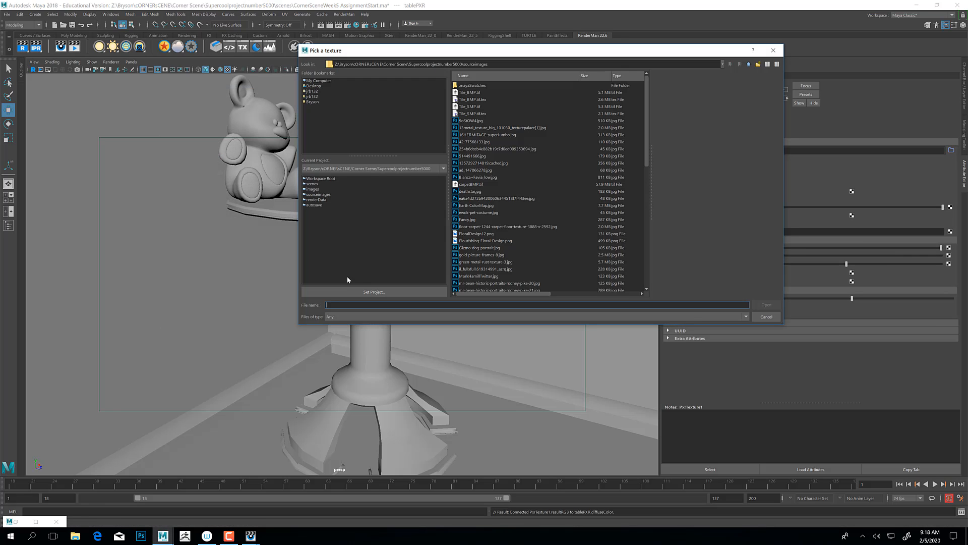
Preview the images in the sourceimages folder one after another, looking for a wood texture for the table.
click(468, 100)
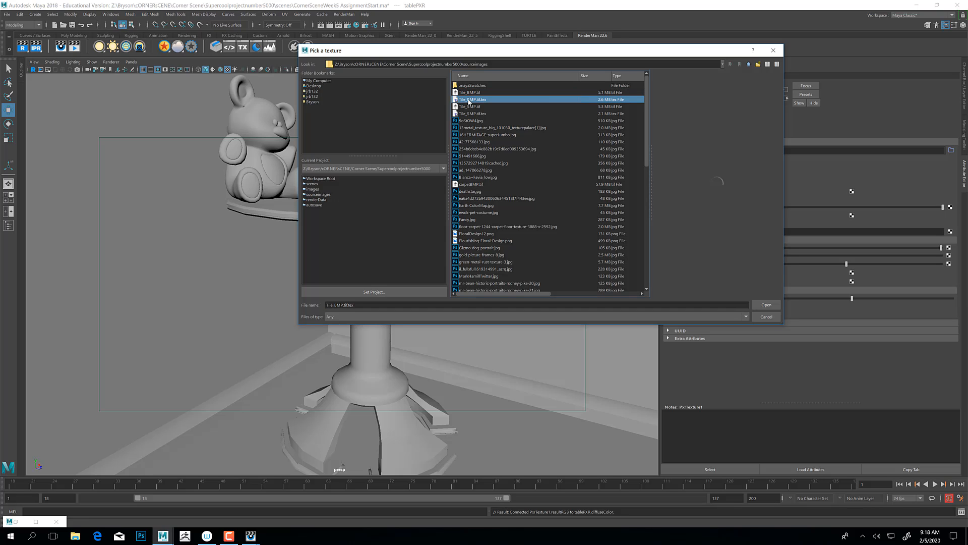
click(483, 113)
key(Down)
key(Down)
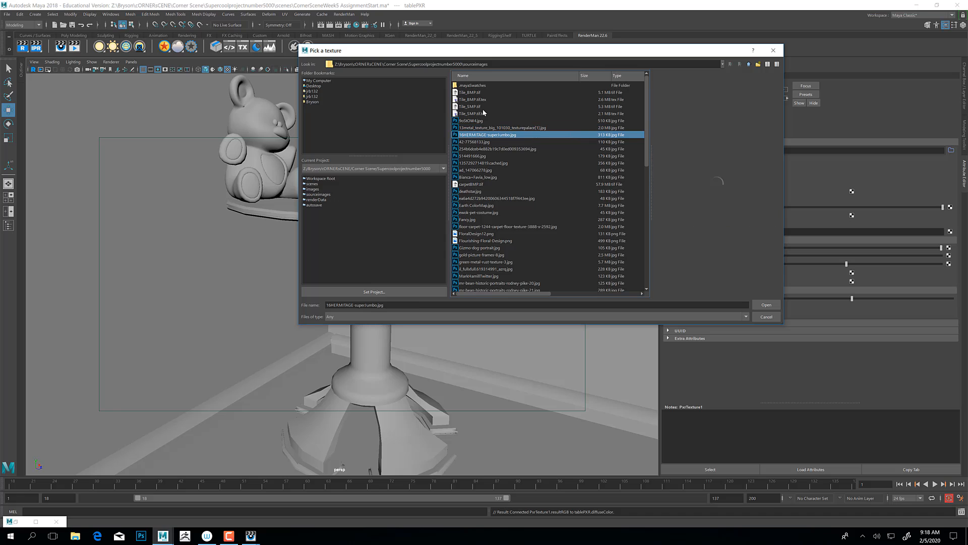
key(Down)
key(Down)
key(Down)
key(Down)
key(Down)
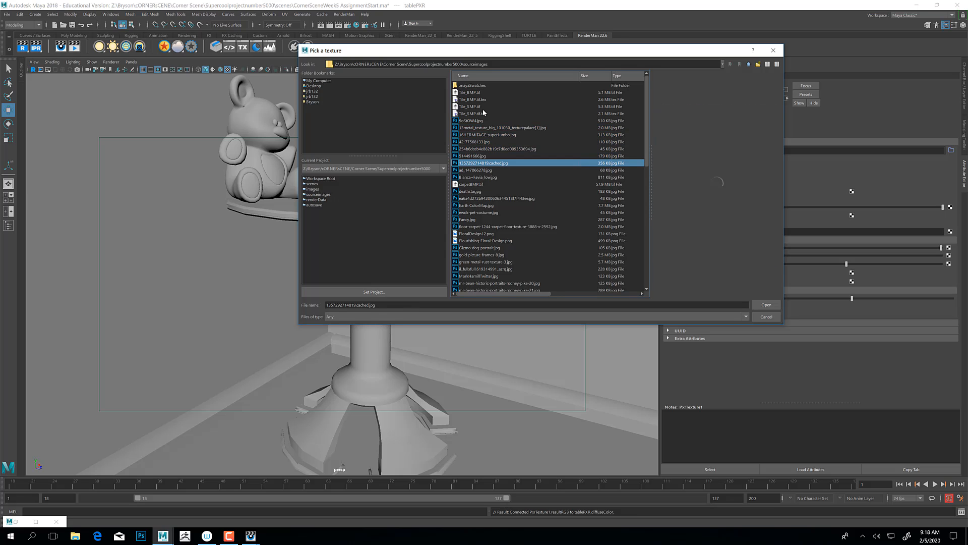
key(Down)
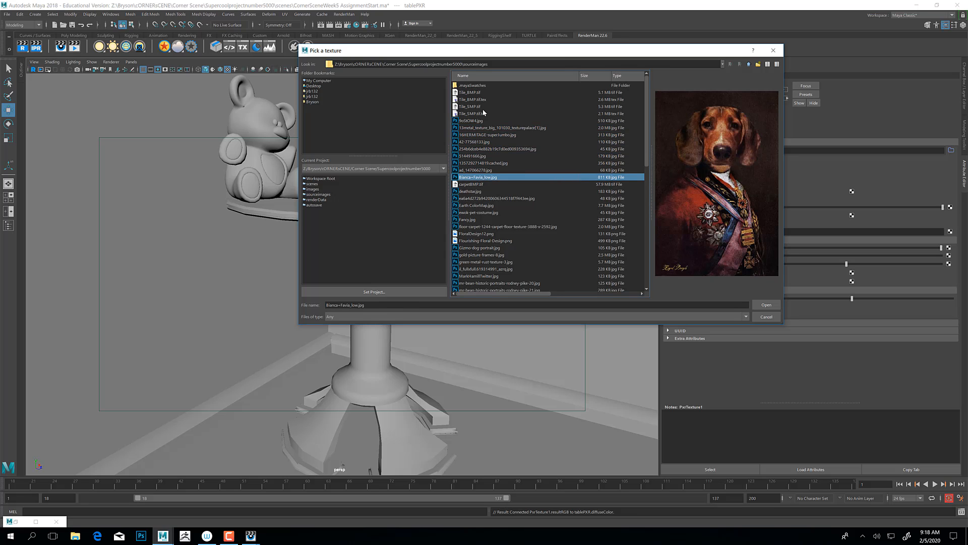
key(Down)
key(Down)
key(Down)
key(Down)
key(Down)
key(Down)
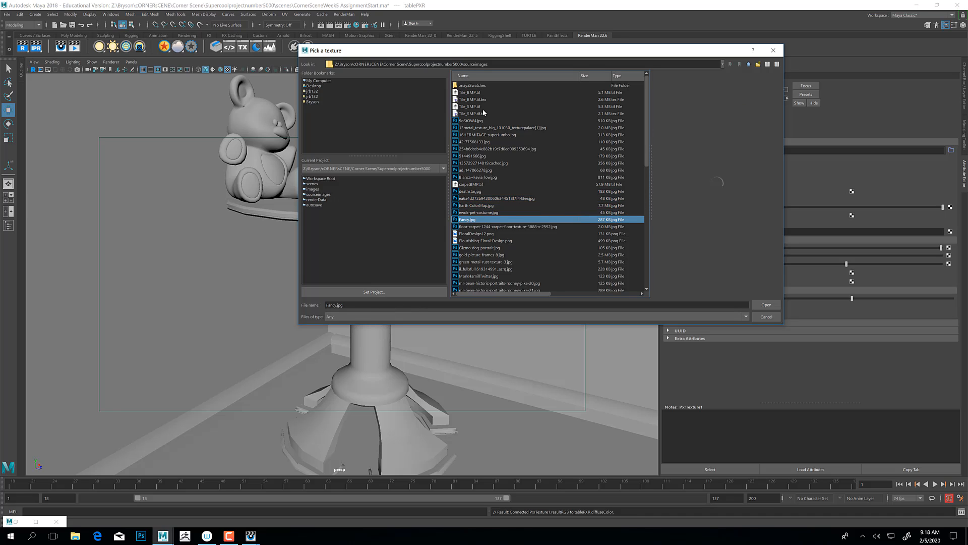
key(Down)
key(Down)
key(Down)
key(Down)
key(Down)
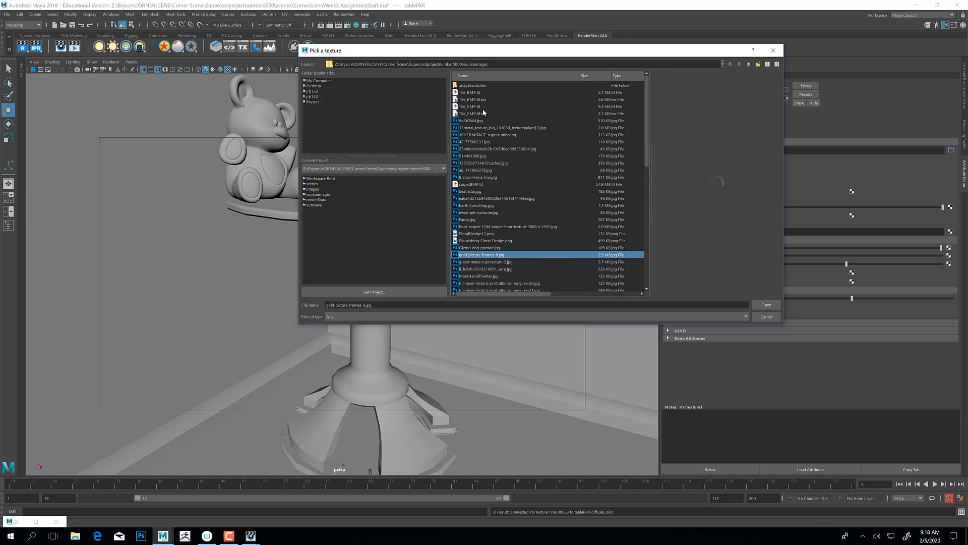
key(Down)
key(Down)
key(Down)
key(Down)
key(Down)
key(Down)
key(Down)
key(Down)
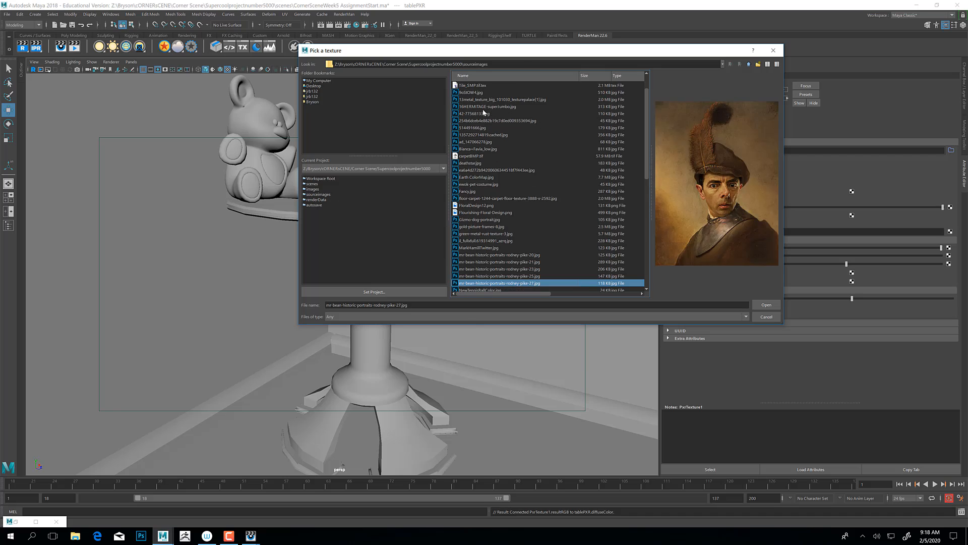
key(Down)
key(Down)
key(Down)
key(Down)
key(Down)
key(Down)
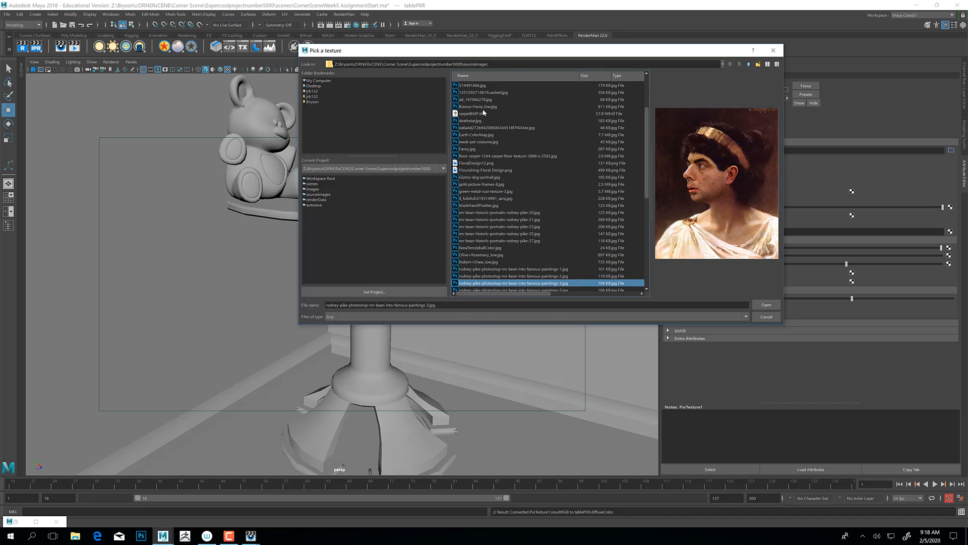
key(Down)
key(Down)
key(Down)
key(Down)
key(Down)
key(Down)
key(Down)
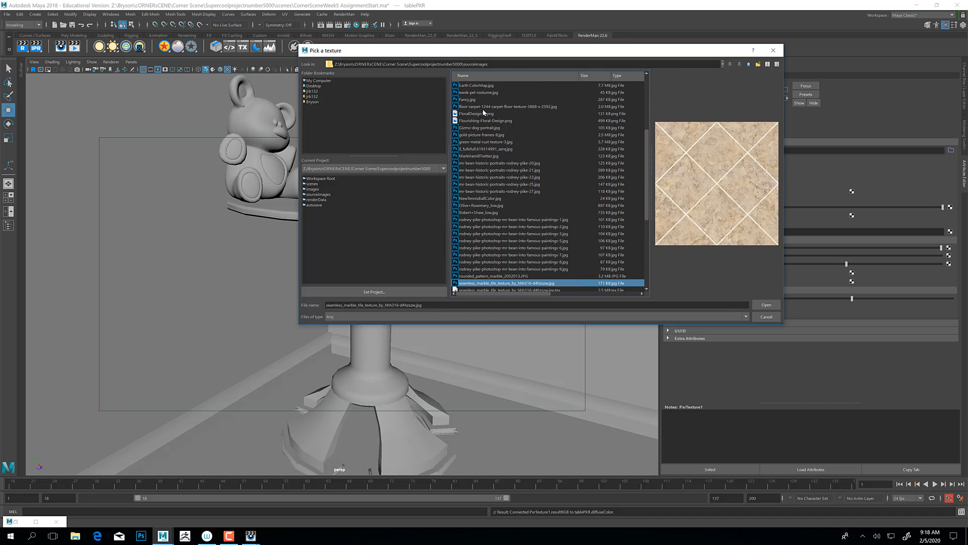
key(Down)
key(Down)
key(Down)
key(Down)
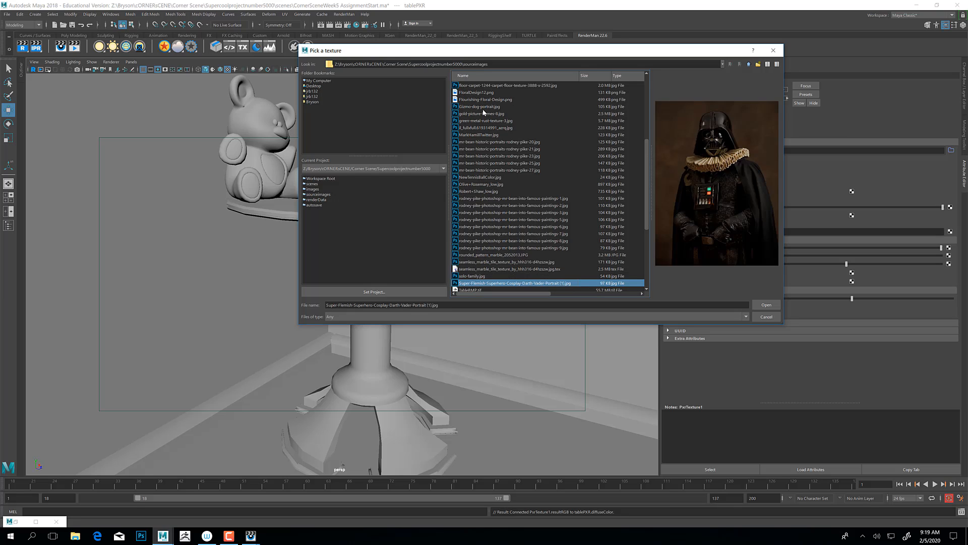
key(Down)
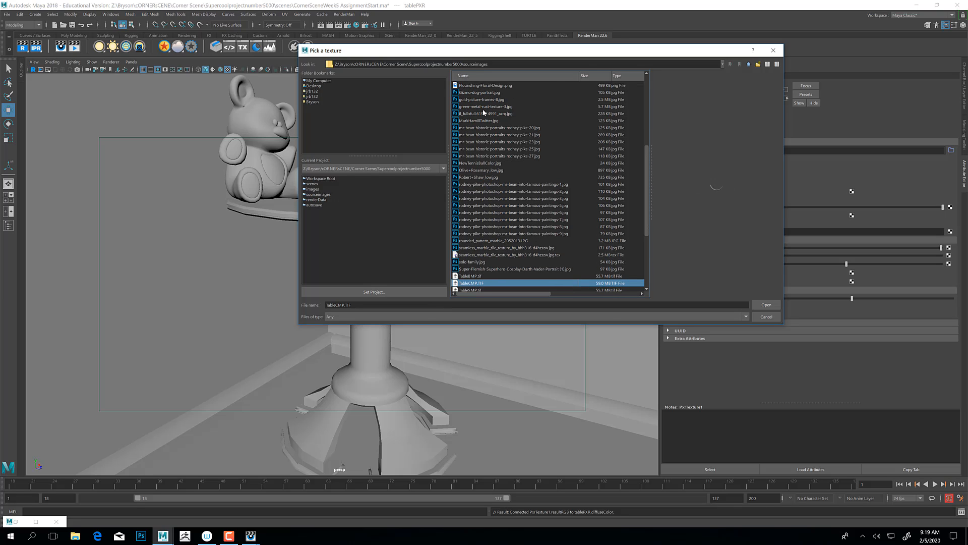
key(Down)
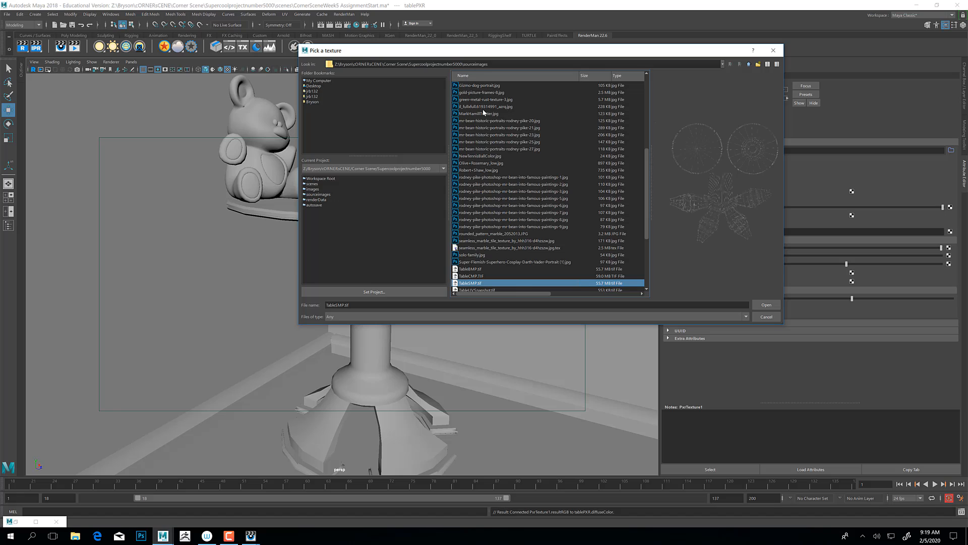
key(Up)
key(Down)
key(Down)
key(Down)
key(Down)
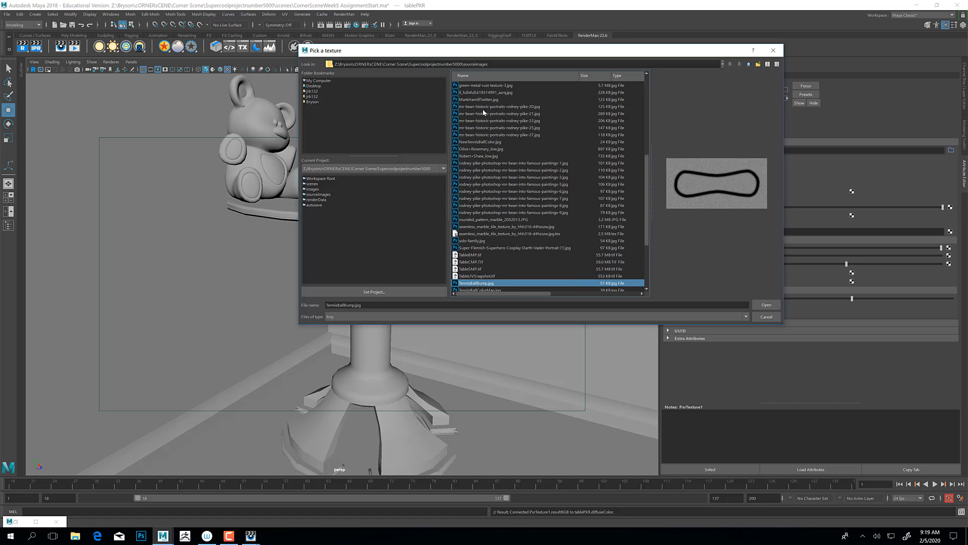
key(Down)
key(Down)
key(Down)
key(Down)
key(Down)
key(Down)
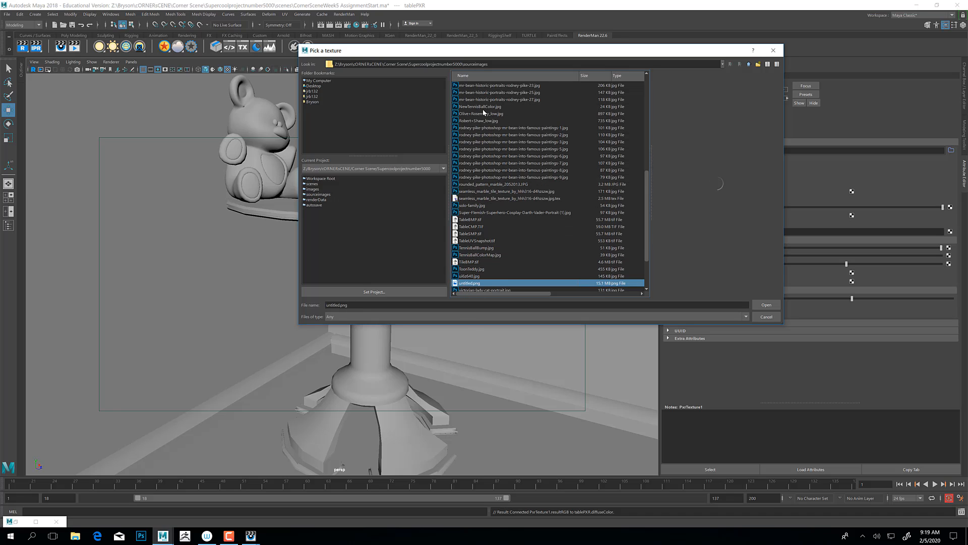
key(Down)
key(Down)
key(Down)
key(Down)
key(Down)
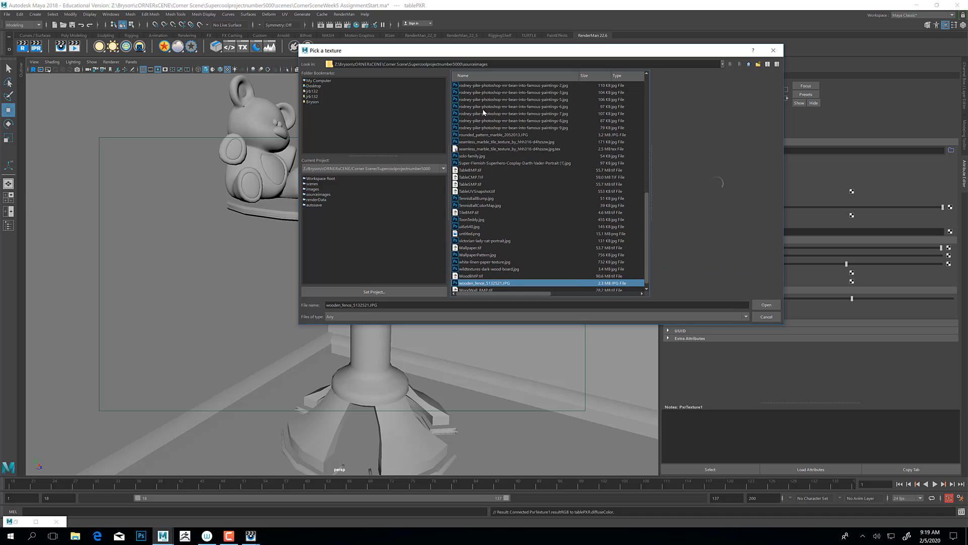
Load wildtextures-dark-wood-board.jpg as the image file of the PxrTexture node.
key(Up)
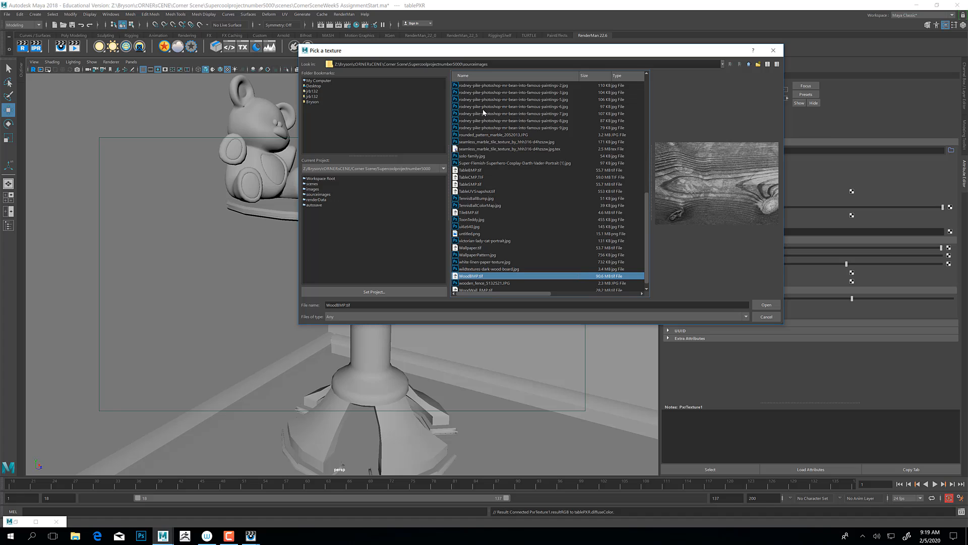
key(Down)
key(Down)
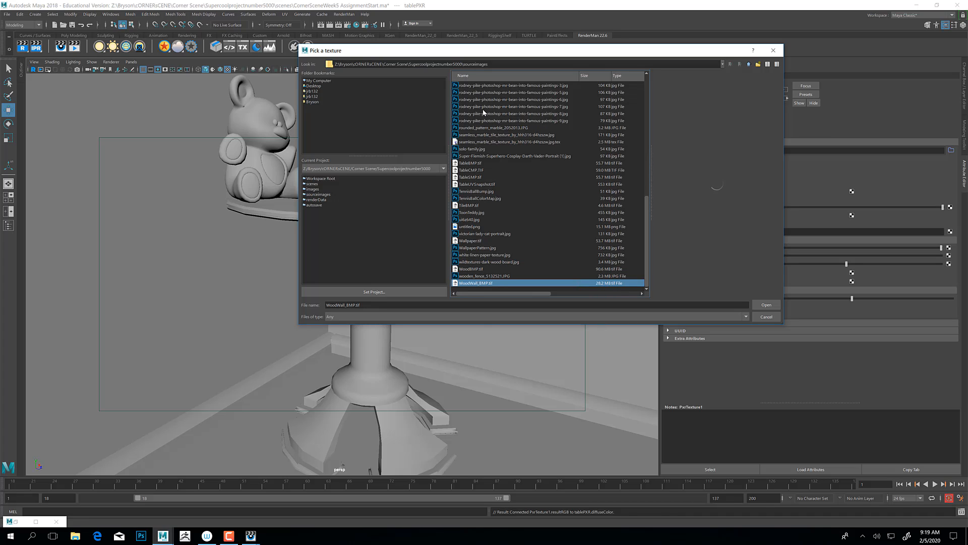
key(Up)
key(Up)
key(Up)
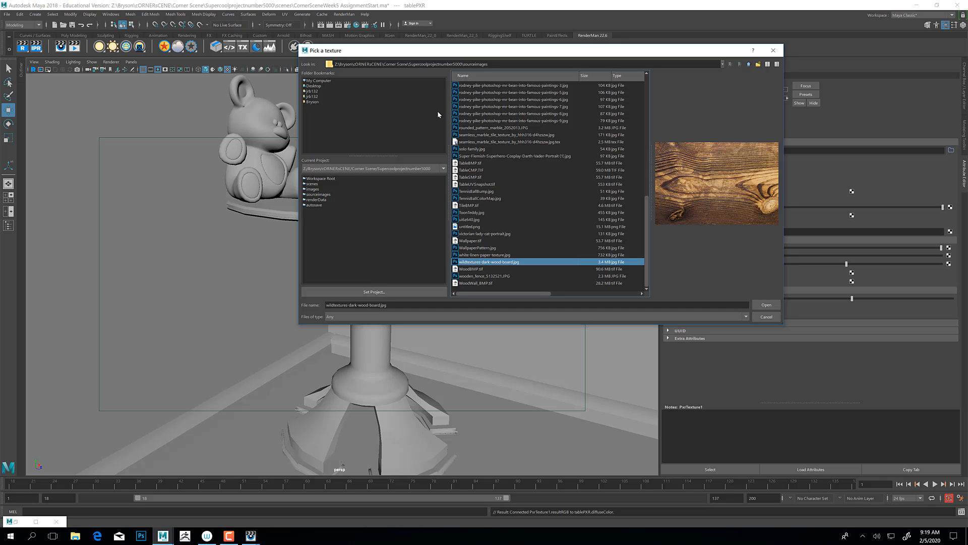
click(767, 305)
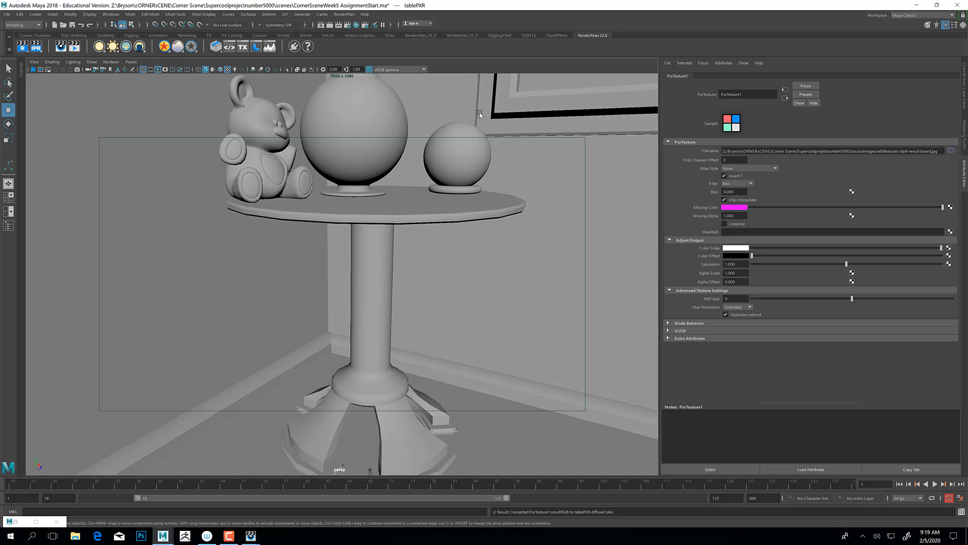
Switch the perspective viewport's renderer to RenderMan.
click(131, 61)
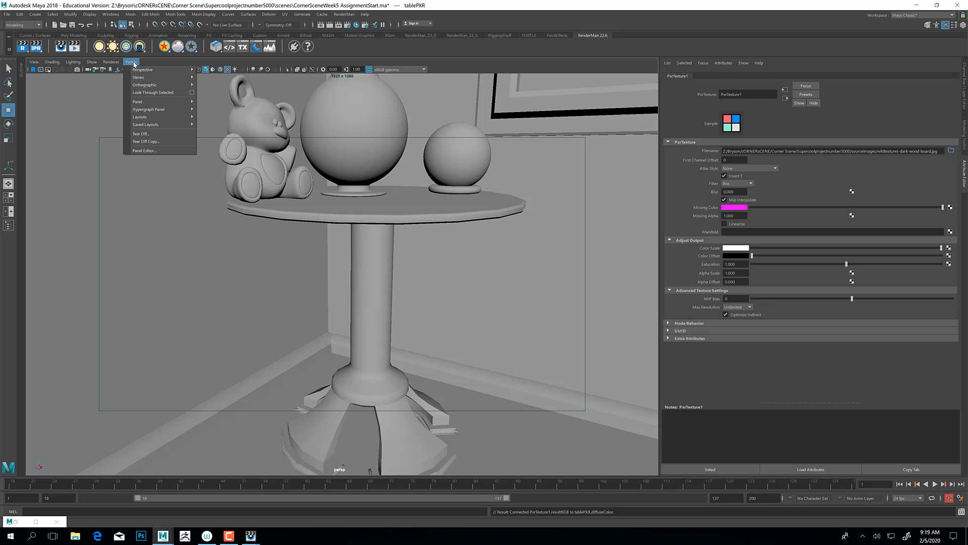
mouse_move(179, 70)
mouse_move(117, 61)
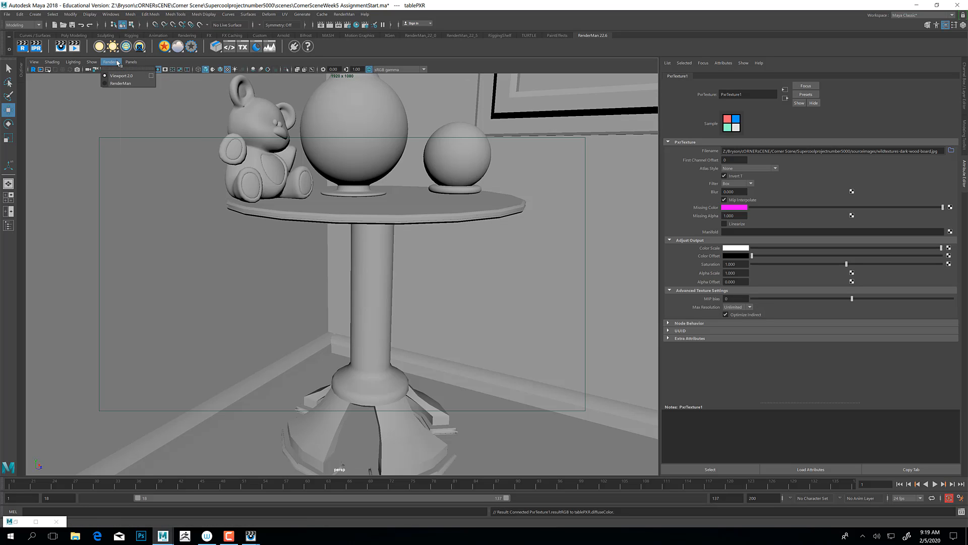
click(125, 83)
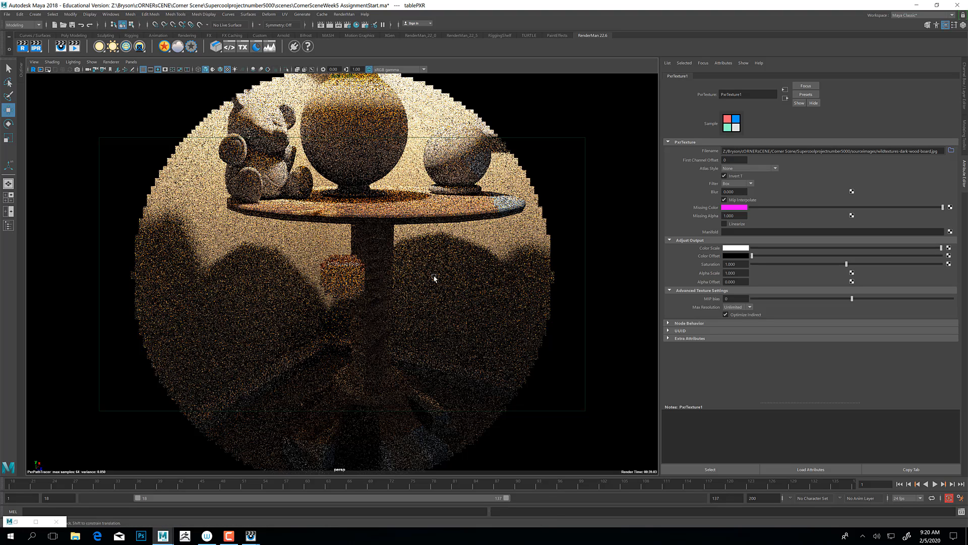
Select the whole pedestal table, inspect the wood grain on its top and turn on smooth mesh preview.
click(466, 257)
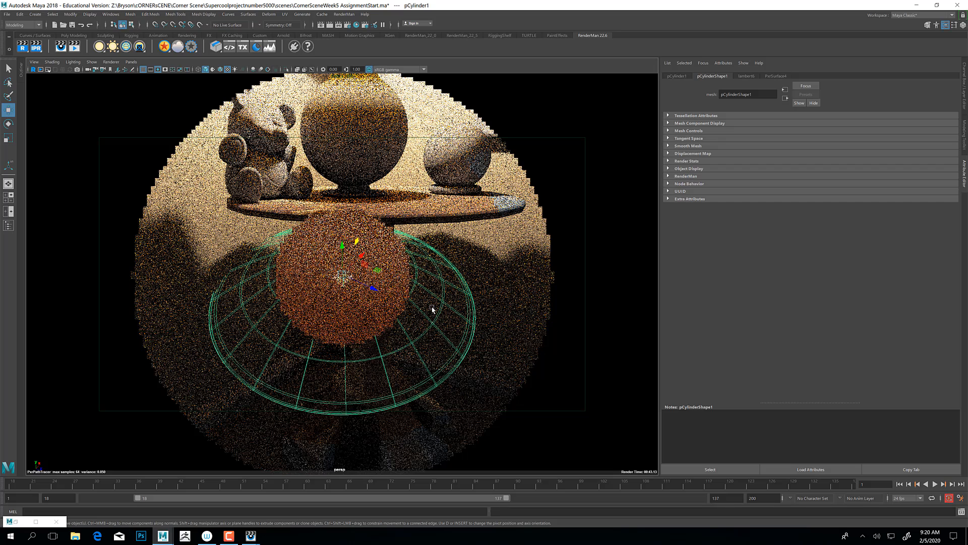
click(385, 438)
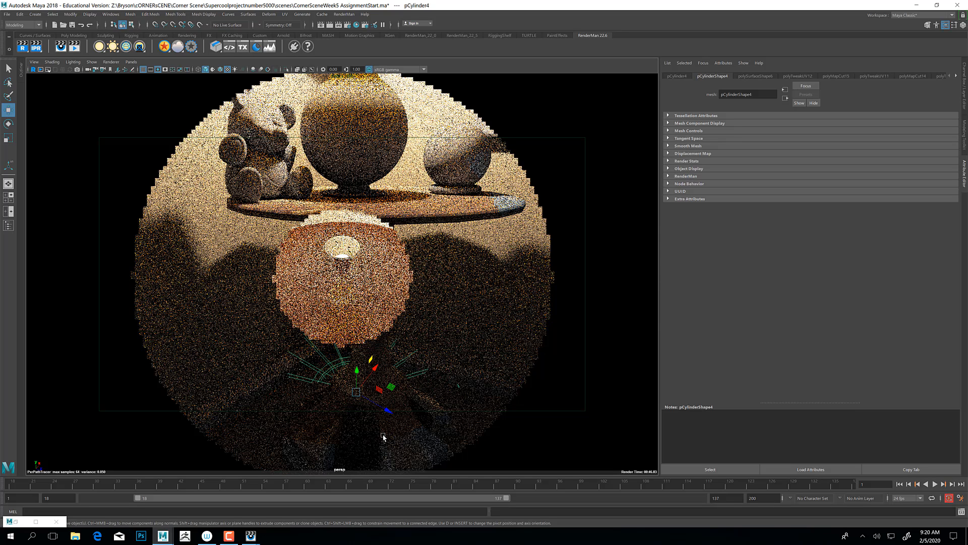
middle_drag(384, 437, 376, 383)
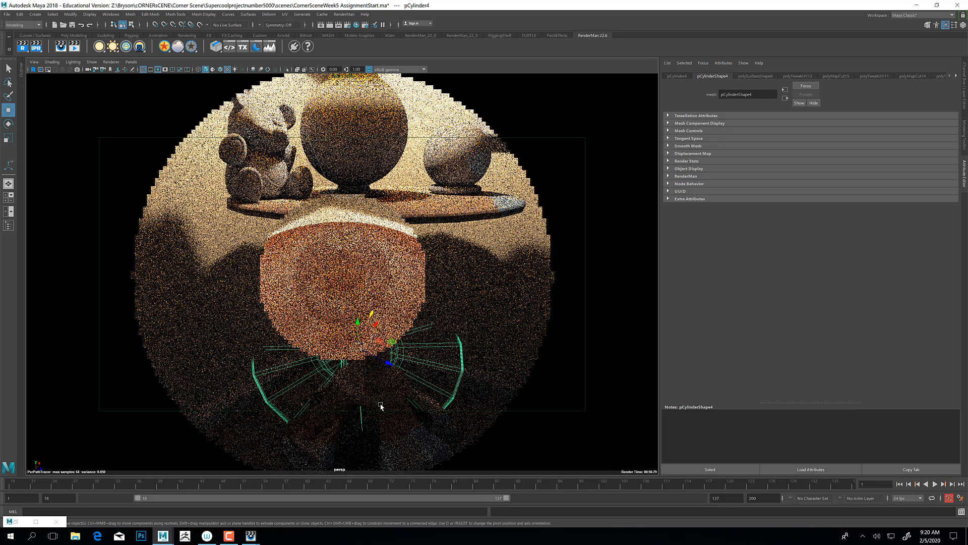
key(f)
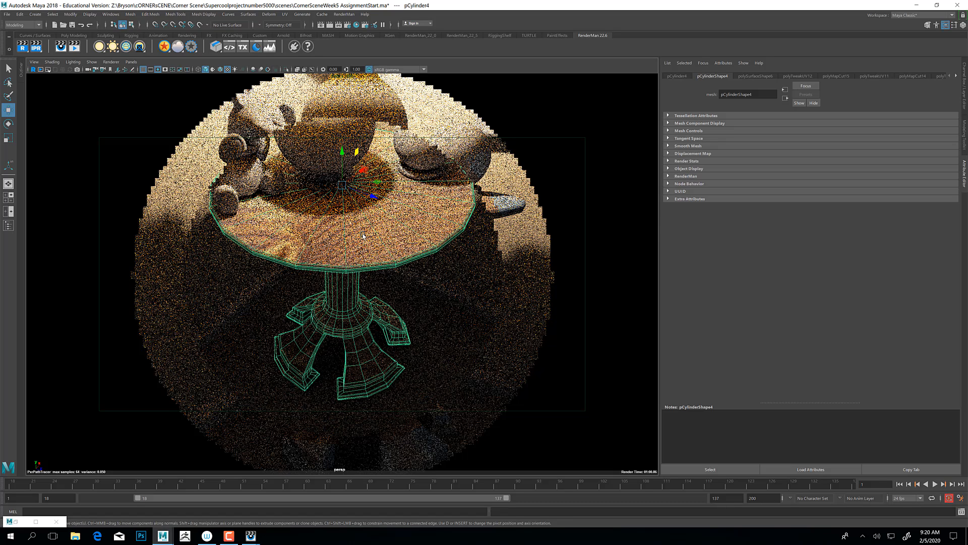
scroll(363, 234, up, 1)
scroll(364, 236, up, 1)
scroll(375, 255, up, 2)
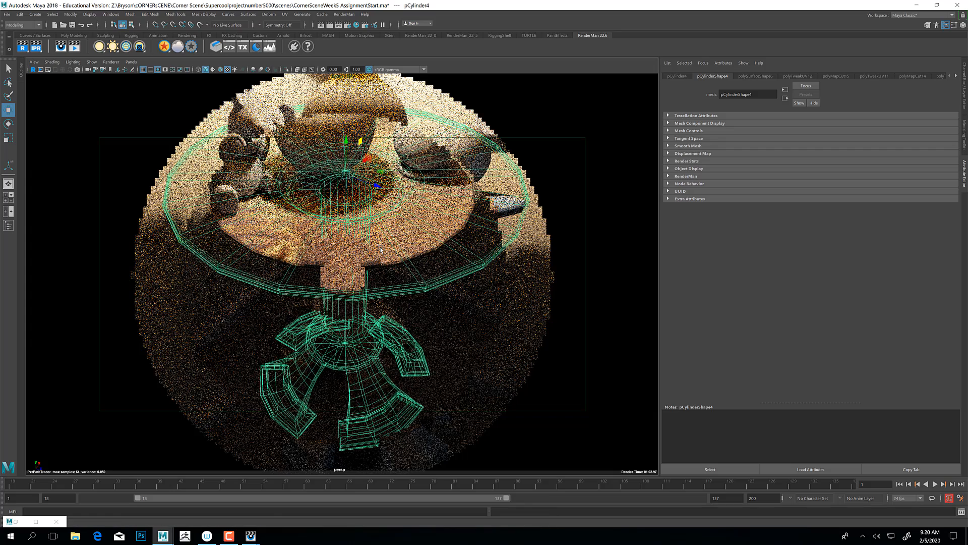
alt+middle_drag(380, 262, 381, 276)
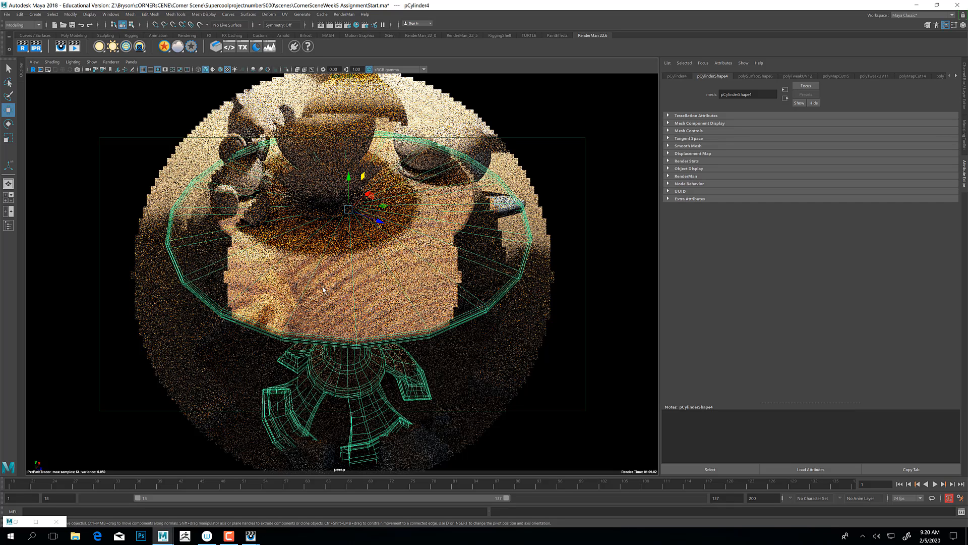
key(3)
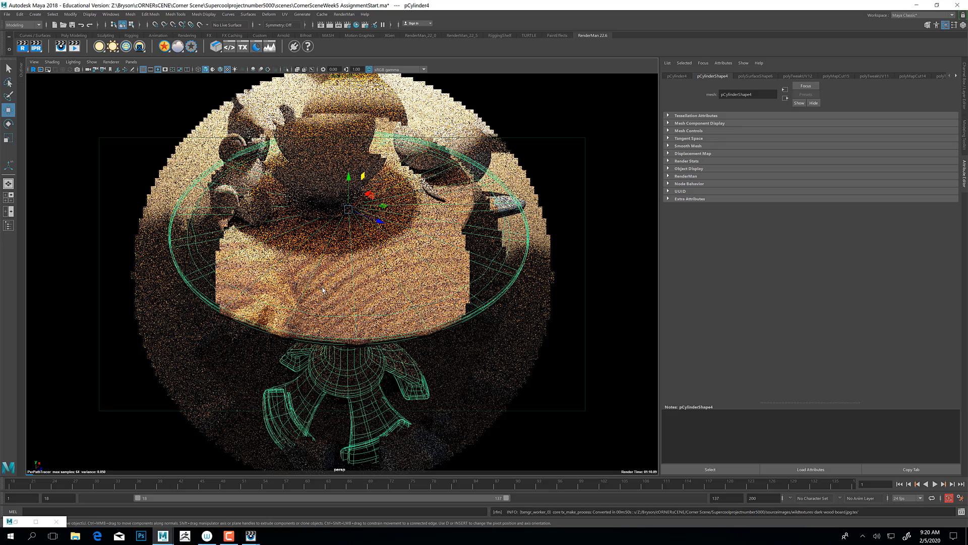
Restore the UV Editor and select the upper circular tabletop shell, the one with the central hole, in UV shell mode.
click(15, 522)
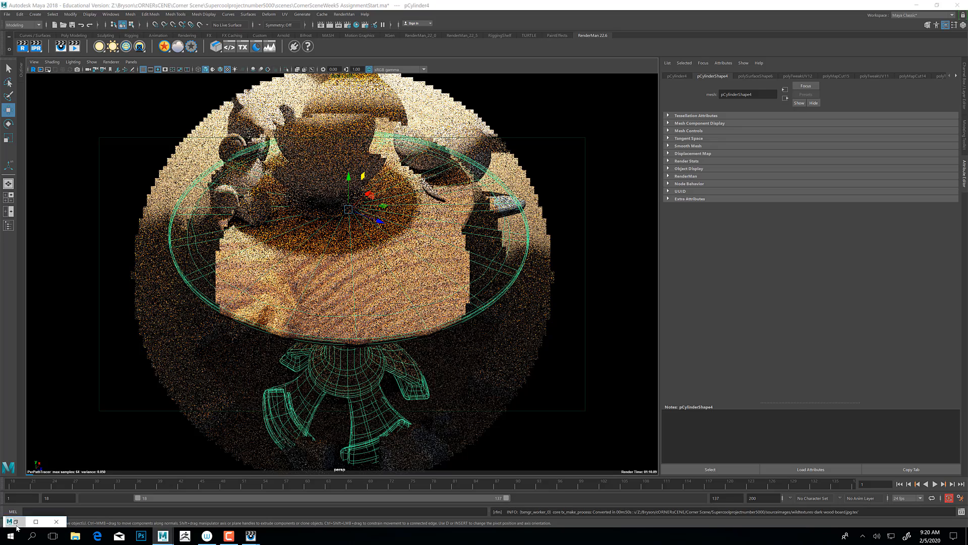
key(f)
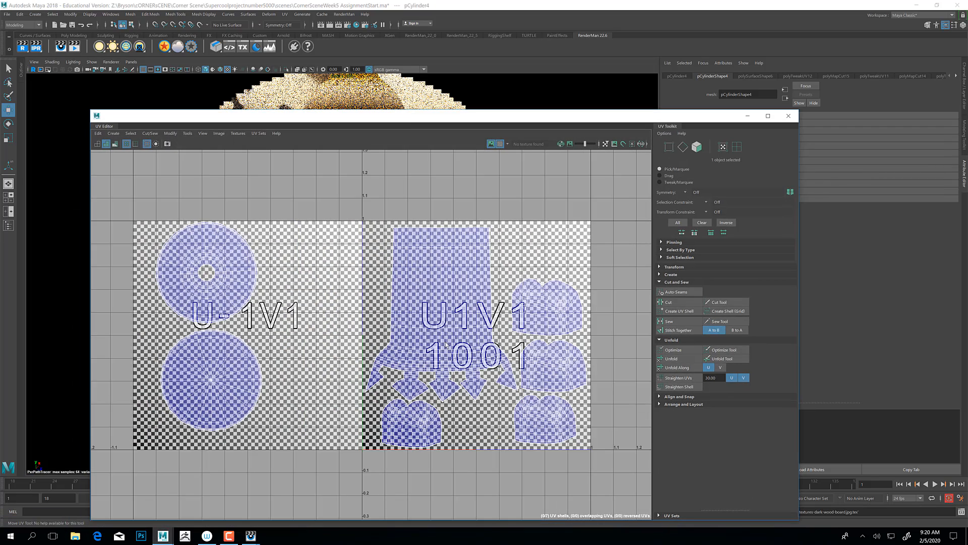
alt+middle_drag(242, 278, 264, 272)
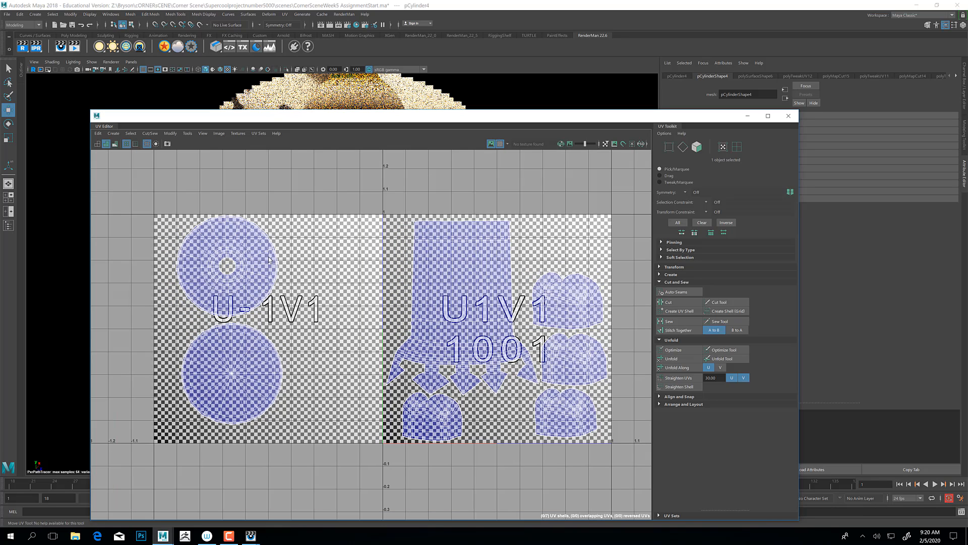
right_drag(268, 258, 285, 259)
key(w)
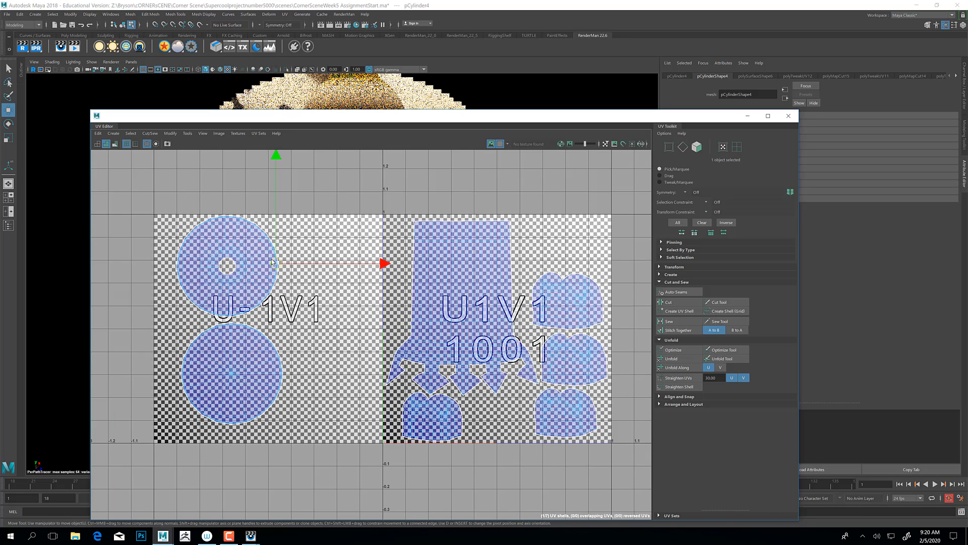
click(273, 262)
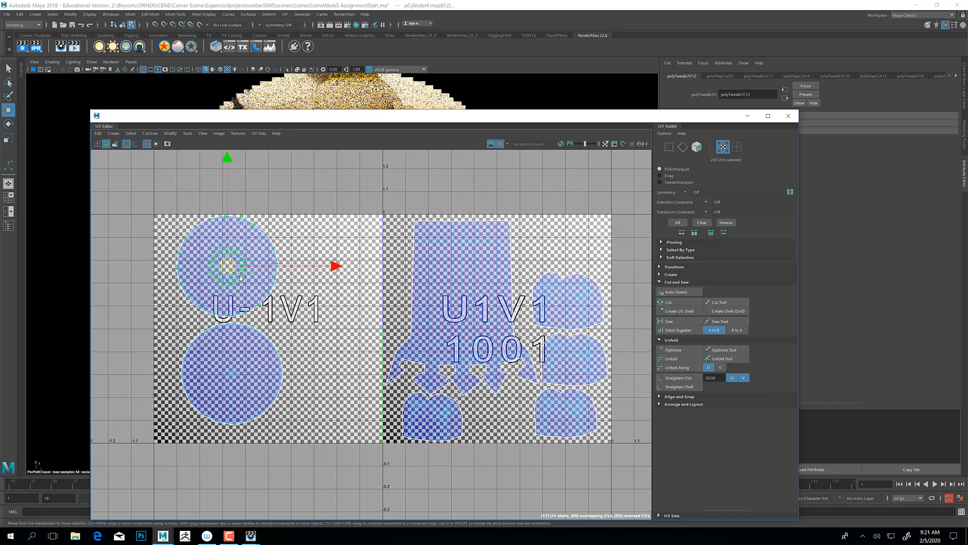
Scale up the selected tabletop shell, move it near its tile's center, and move the UV Editor window to uncover the rendered tabletop.
key(r)
drag(228, 267, 259, 324)
key(w)
drag(636, 114, 608, 332)
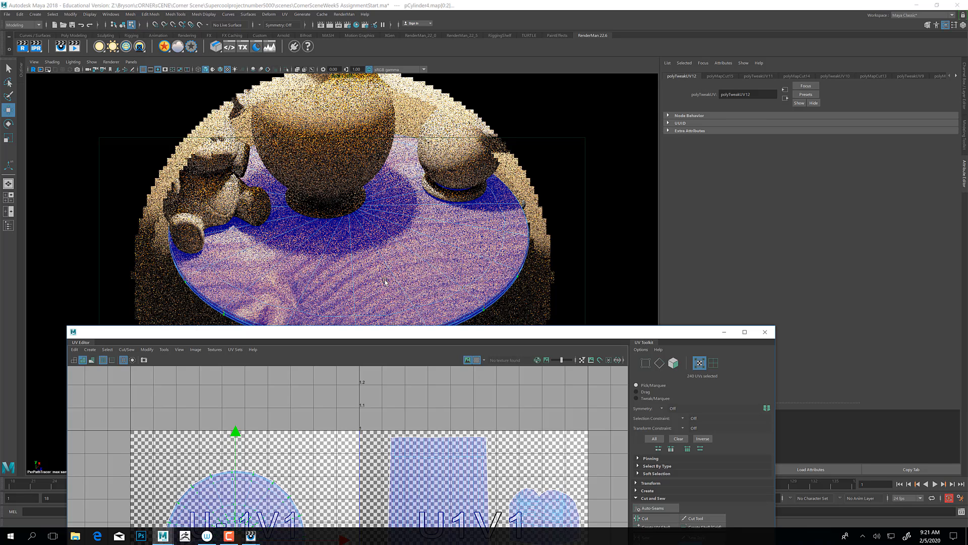
Enlarge the selected tabletop shell with the central hole so it nearly fills the U-1V1 tile, centered within it.
drag(380, 338, 479, 185)
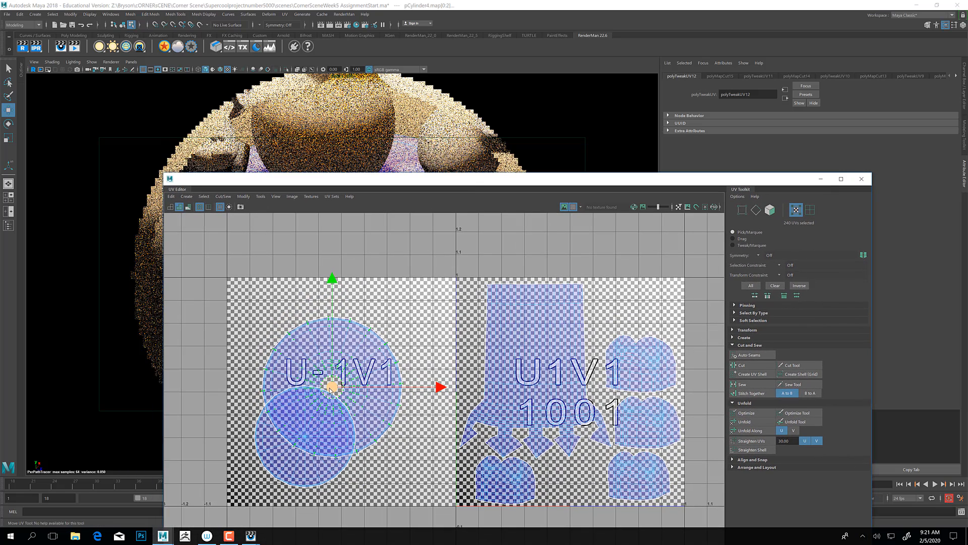
mouse_move(337, 387)
mouse_down()
mouse_move(392, 400)
mouse_move(340, 395)
mouse_up()
key(r)
key(w)
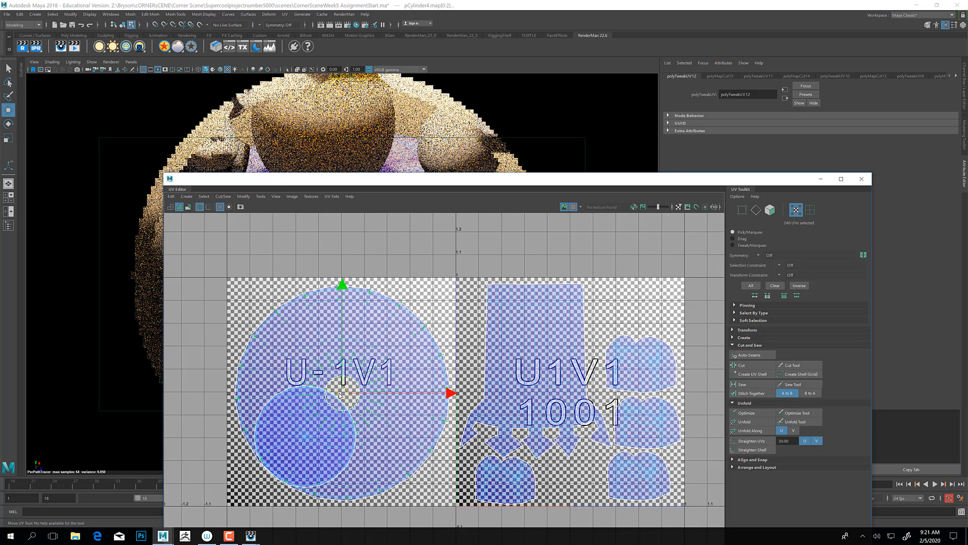
Center the smaller circular shell on the large tabletop shell, scale it up to the same diameter and minimize the UV Editor.
click(276, 397)
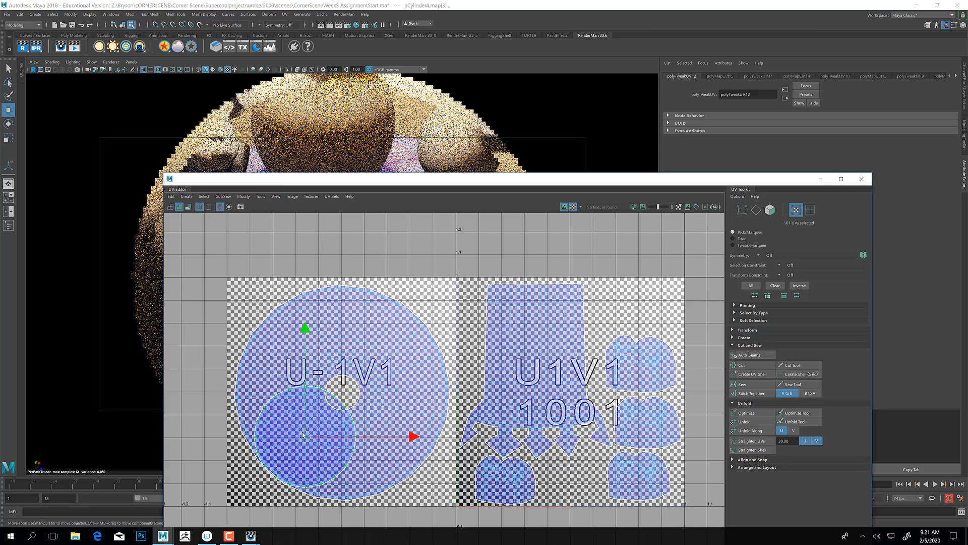
drag(302, 437, 340, 393)
key(r)
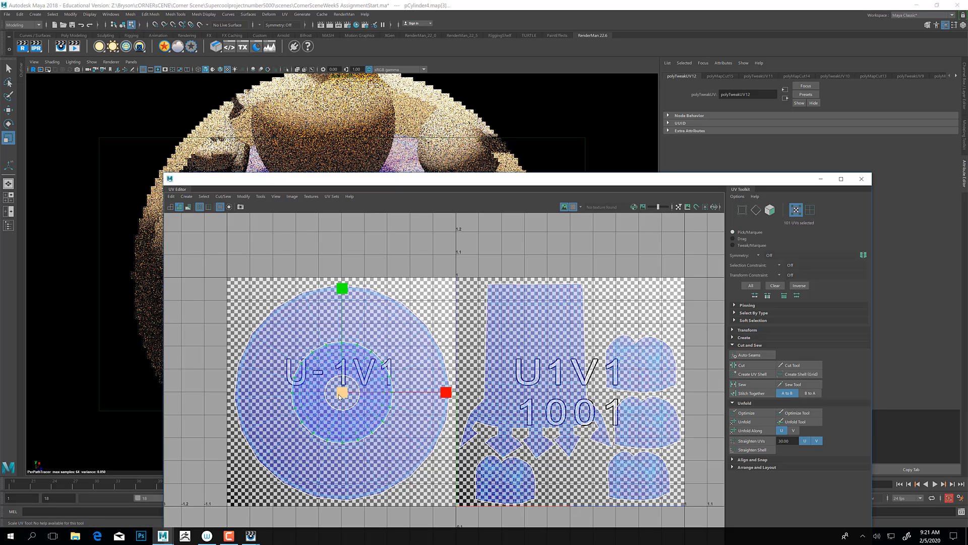
middle_drag(383, 402, 455, 403)
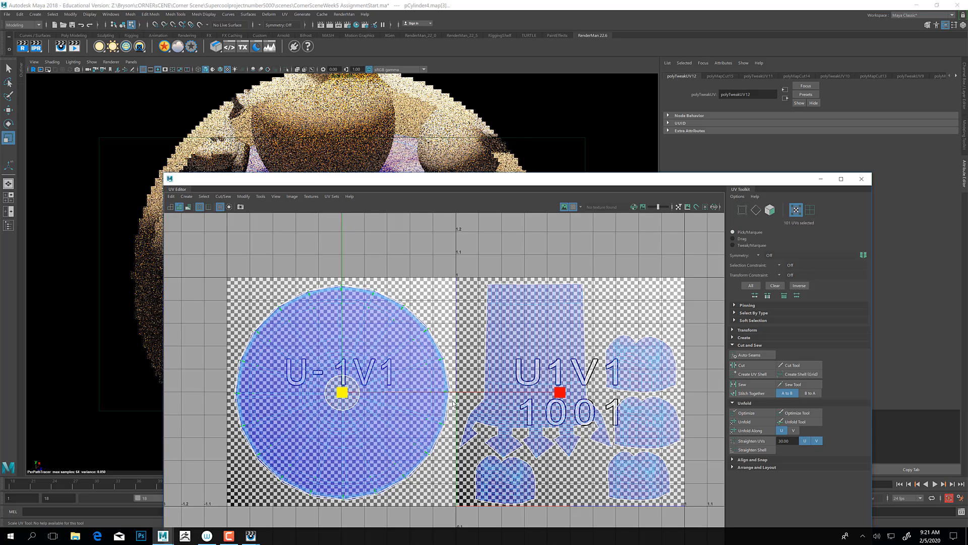
click(817, 179)
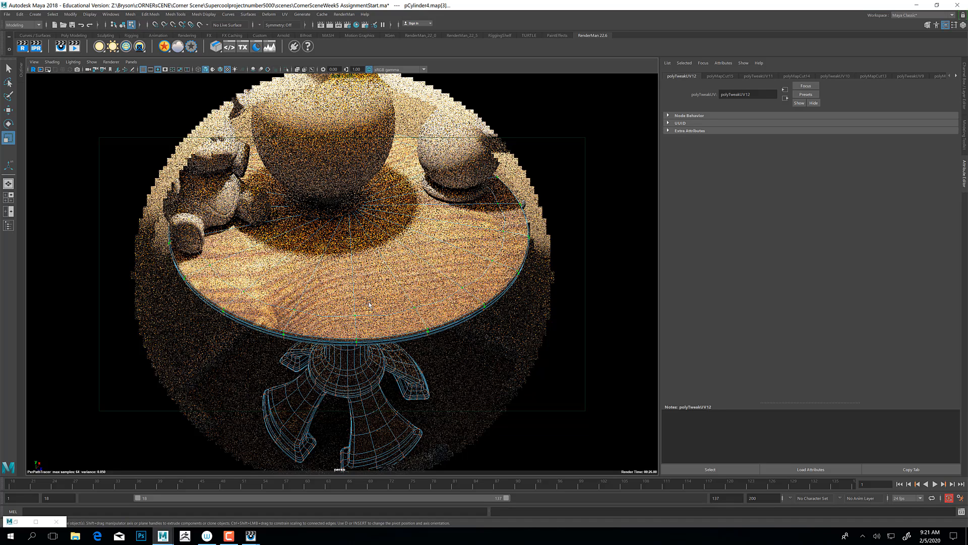
Examine the wood grain on the tabletop and its underside in the RenderMan viewport from below and above.
alt+drag(372, 313, 342, 253)
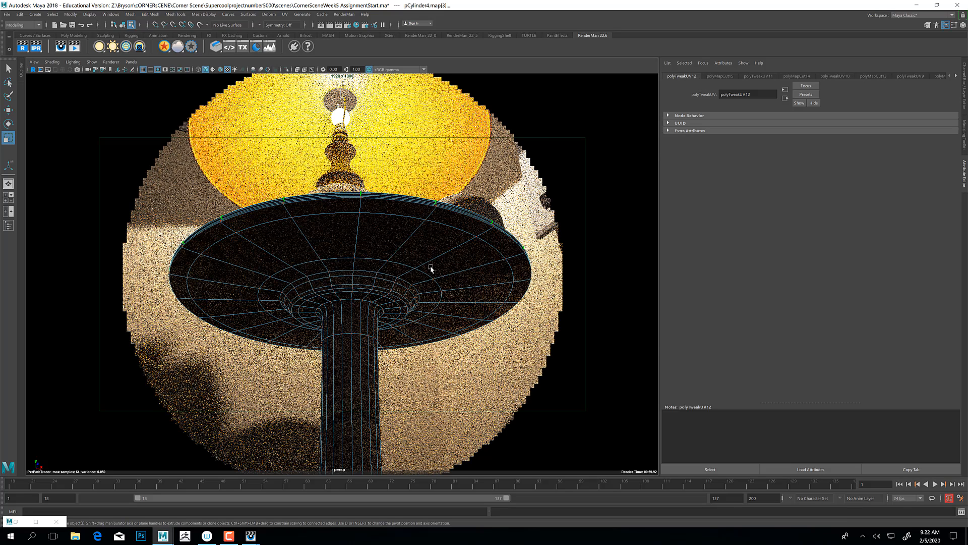
alt+drag(356, 278, 349, 325)
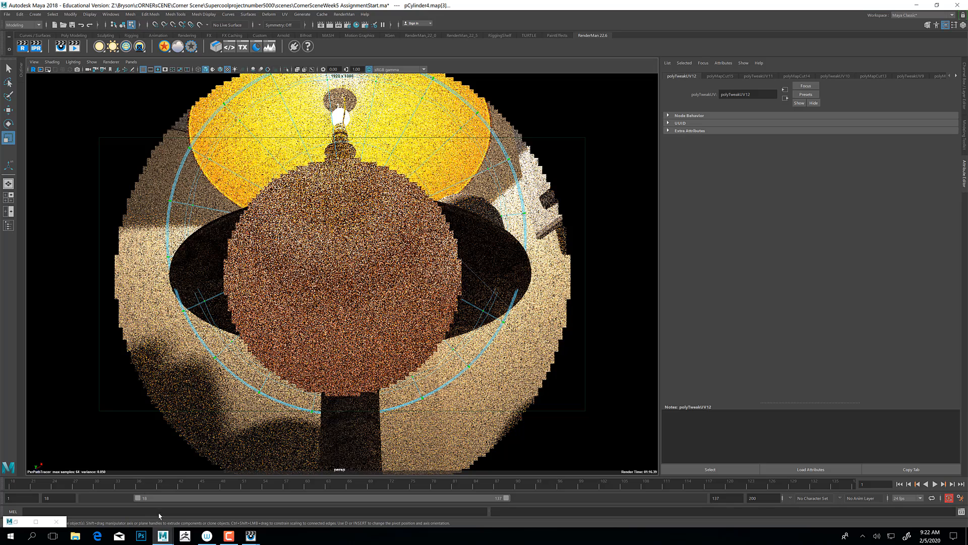
click(17, 525)
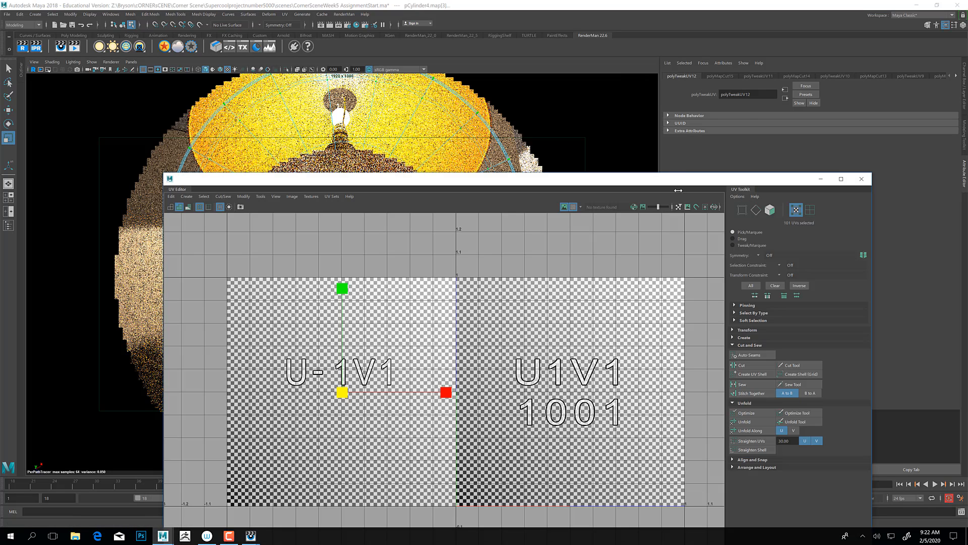
click(821, 178)
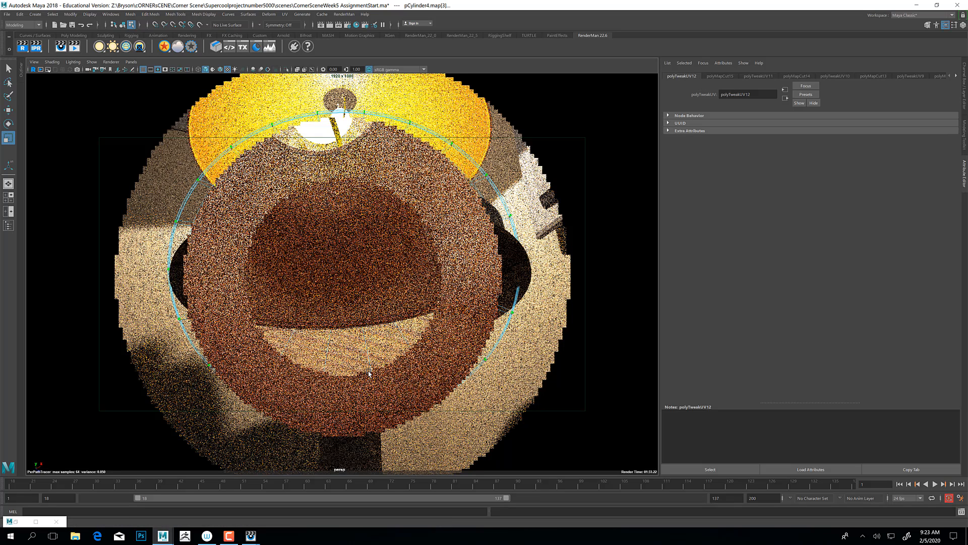
alt+drag(369, 371, 395, 378)
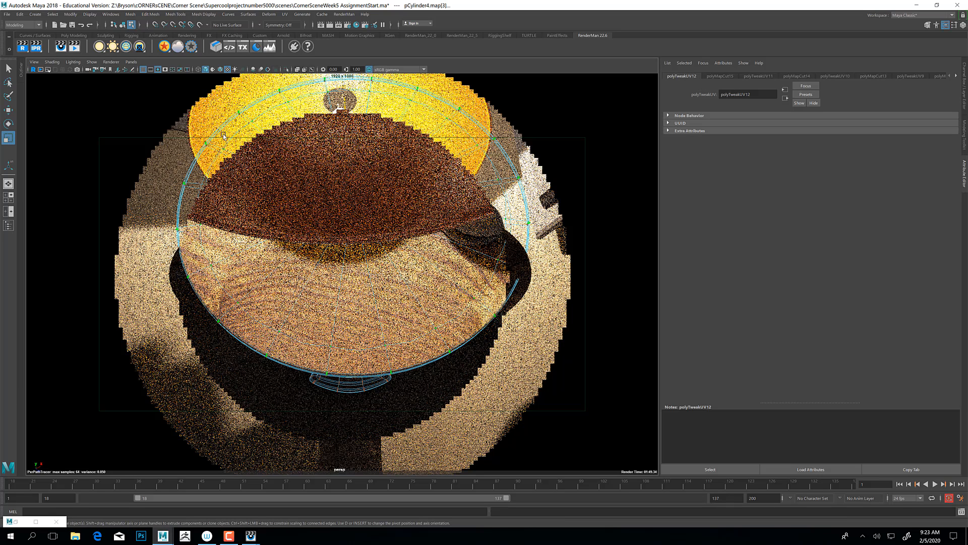
Run RenderMan IPR renders of the perspective view and check the images in the it render window.
click(342, 16)
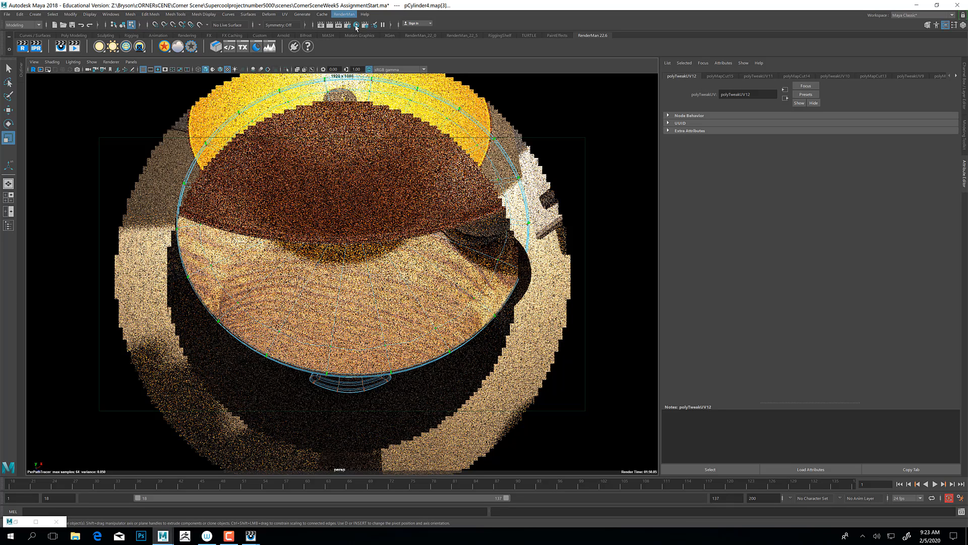
click(358, 27)
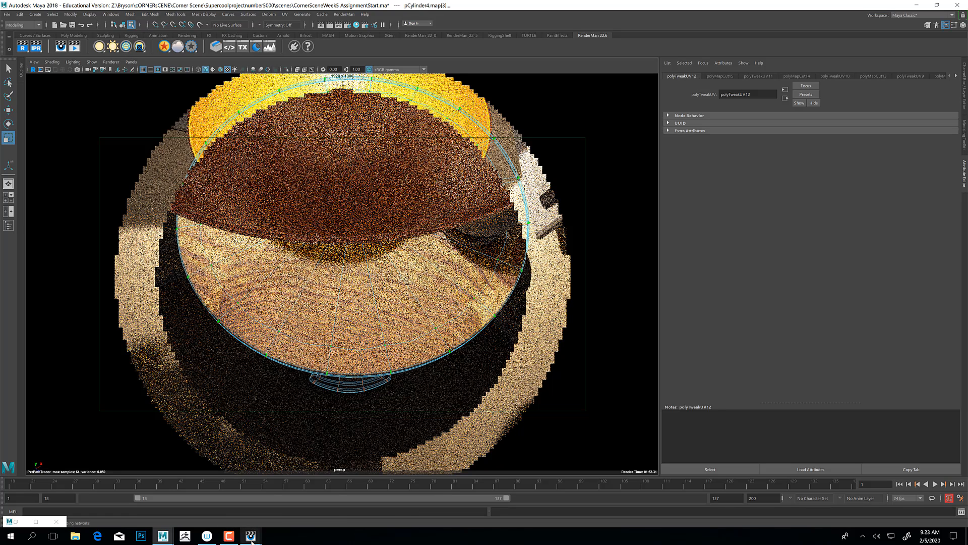
click(290, 506)
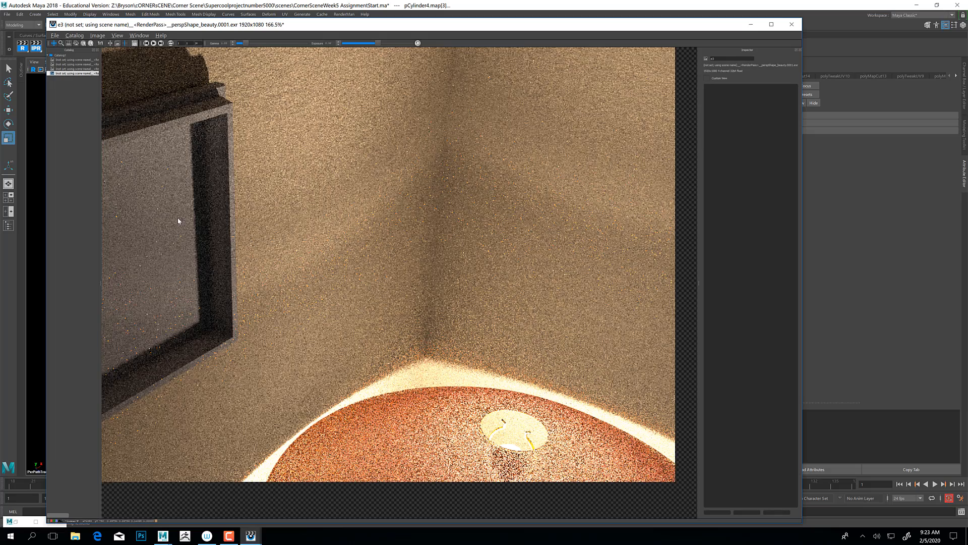
click(751, 24)
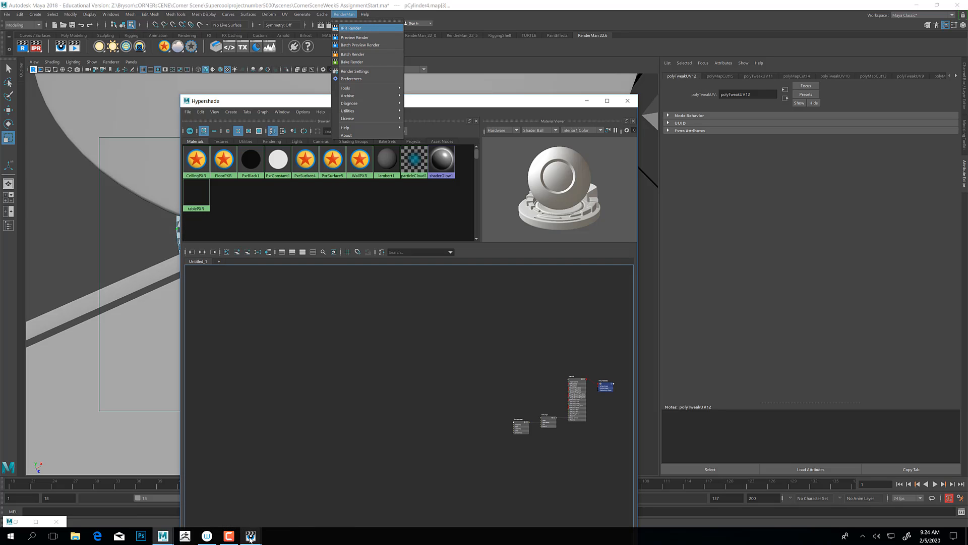
click(286, 499)
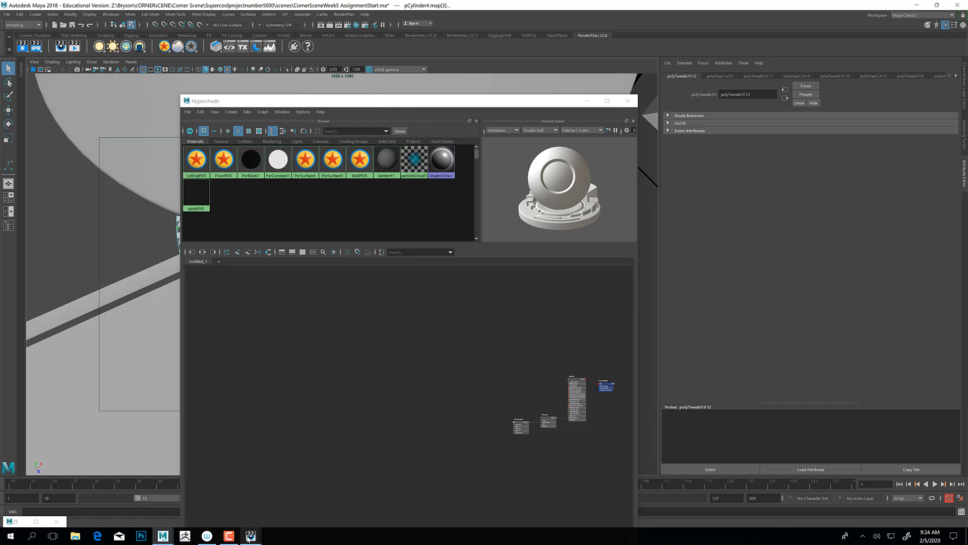
mouse_move(248, 539)
click(287, 486)
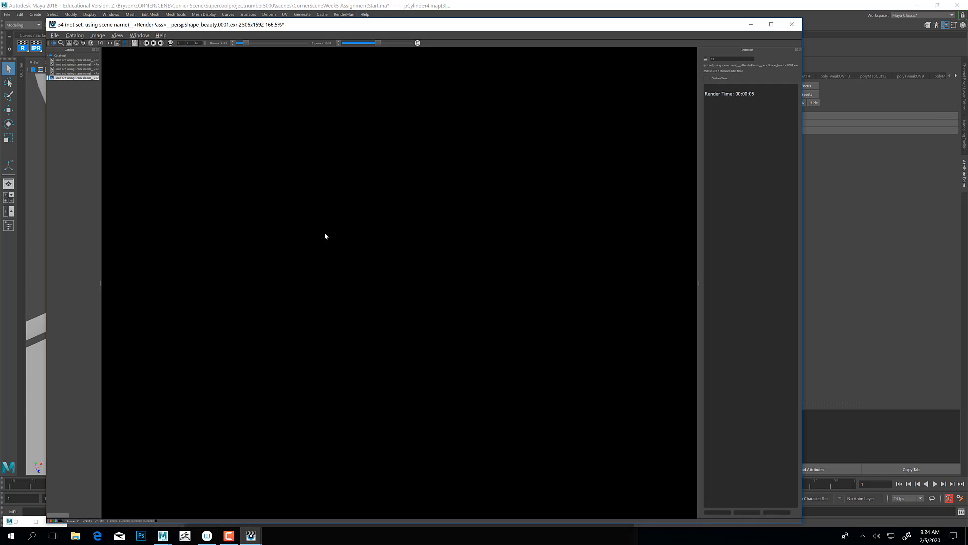
click(752, 24)
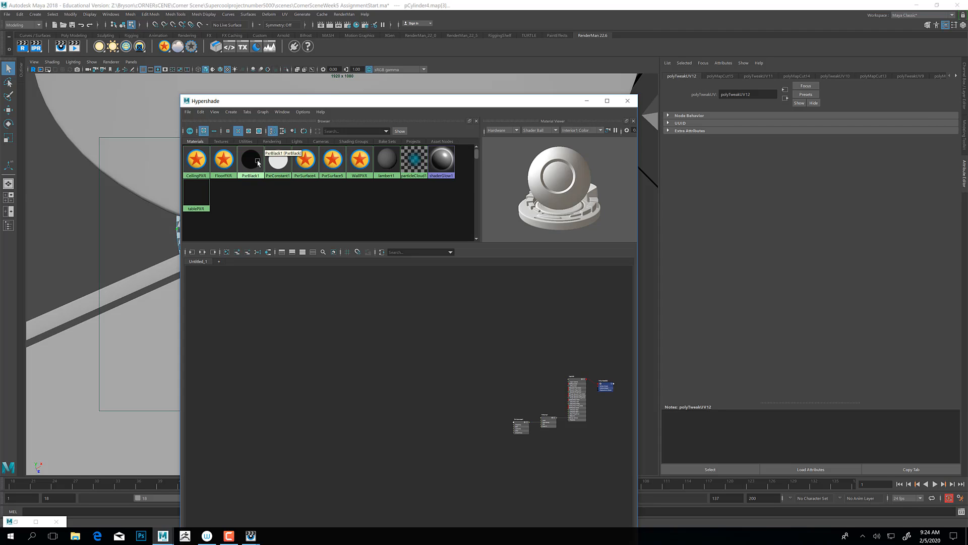
Graph the tablePXR material's network in Hypershade and connect a new PxrManifold2D node to the Manifold input of PxrTexture1.
right_click(202, 199)
click(201, 215)
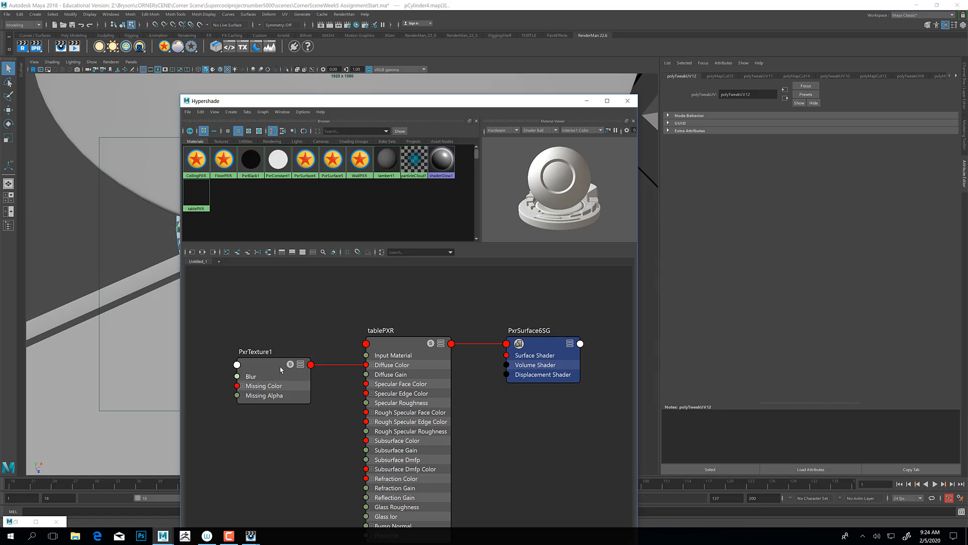
click(264, 364)
alt+middle_drag(265, 443, 336, 416)
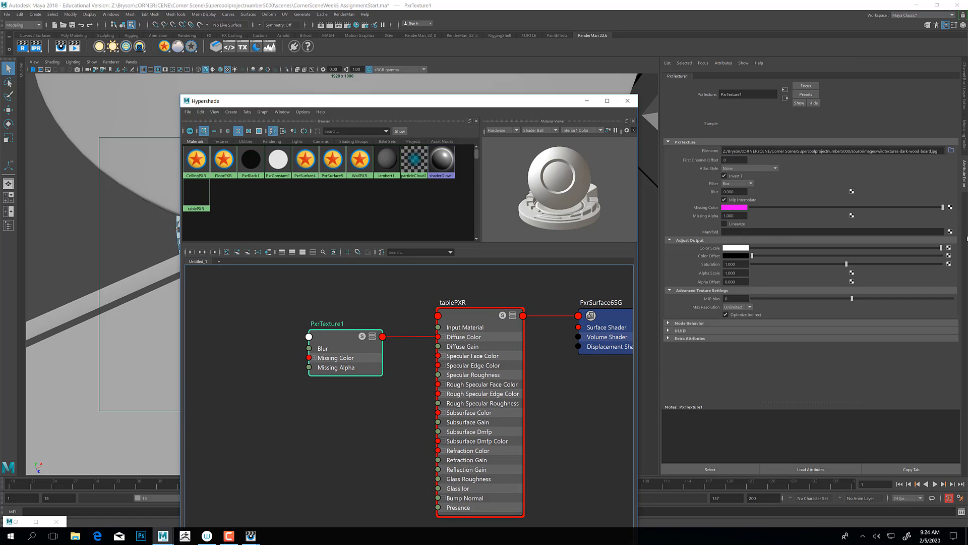
click(950, 231)
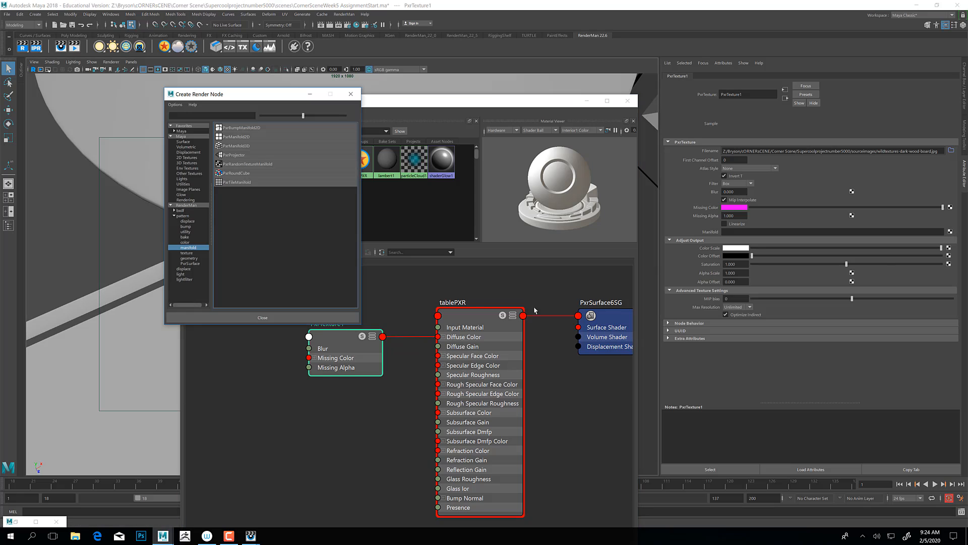
click(237, 137)
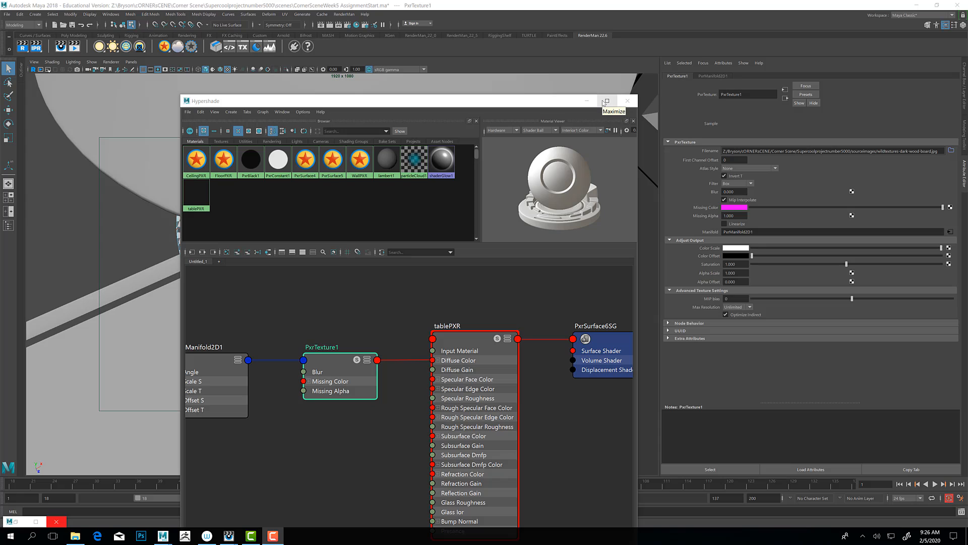
Set Scale S and Scale T of the PxrManifold2D1 node to 2, then minimize Hypershade.
click(586, 101)
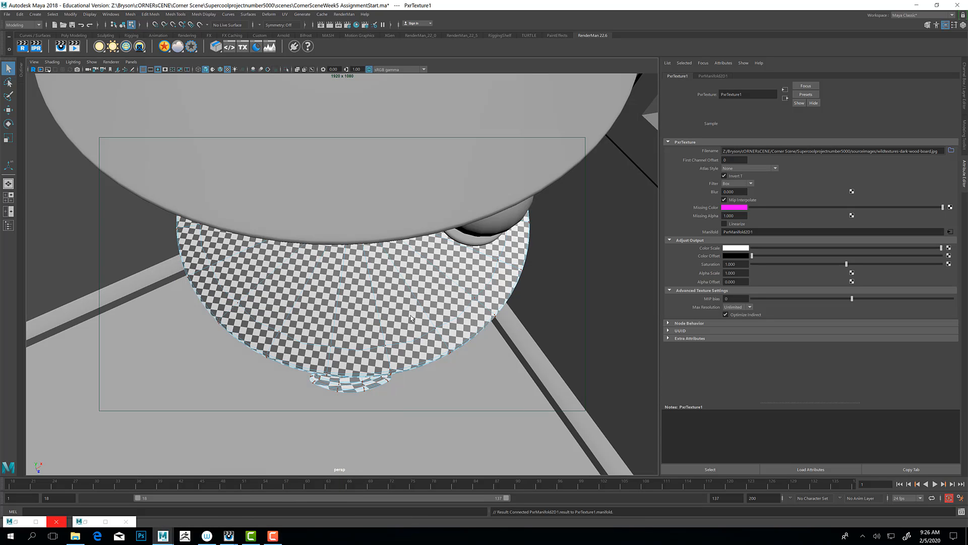
click(88, 522)
alt+middle_drag(292, 425, 360, 390)
click(272, 331)
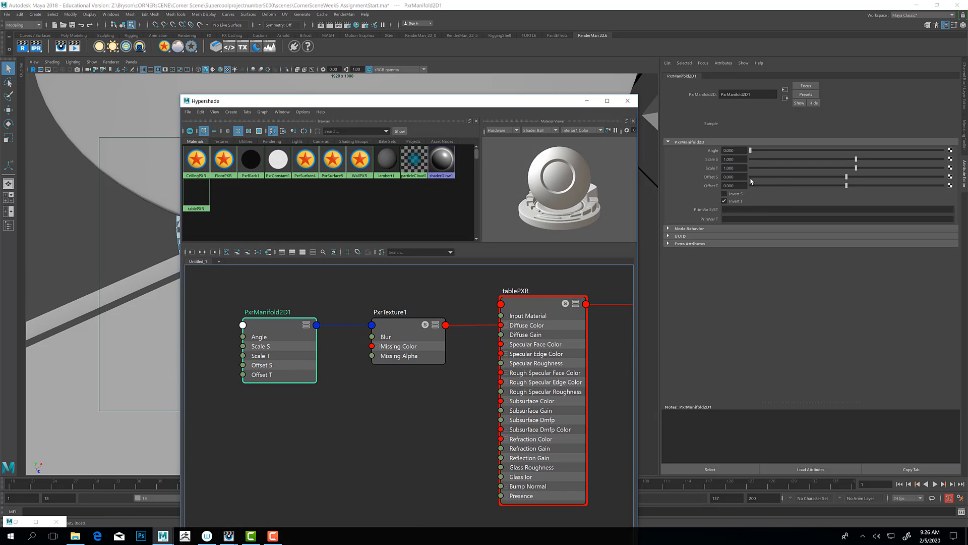
drag(729, 159, 709, 165)
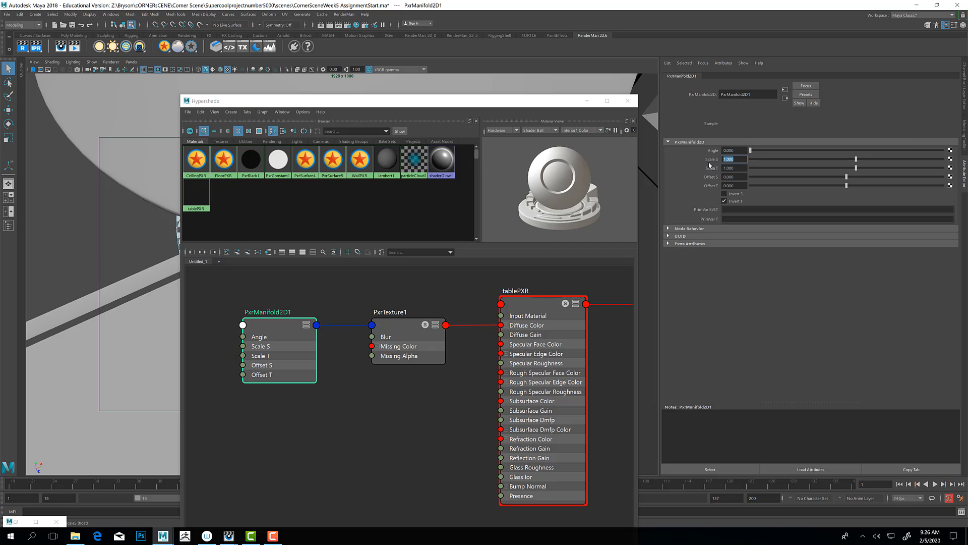
text(2)
key(Tab)
text(2)
key(Return)
click(587, 100)
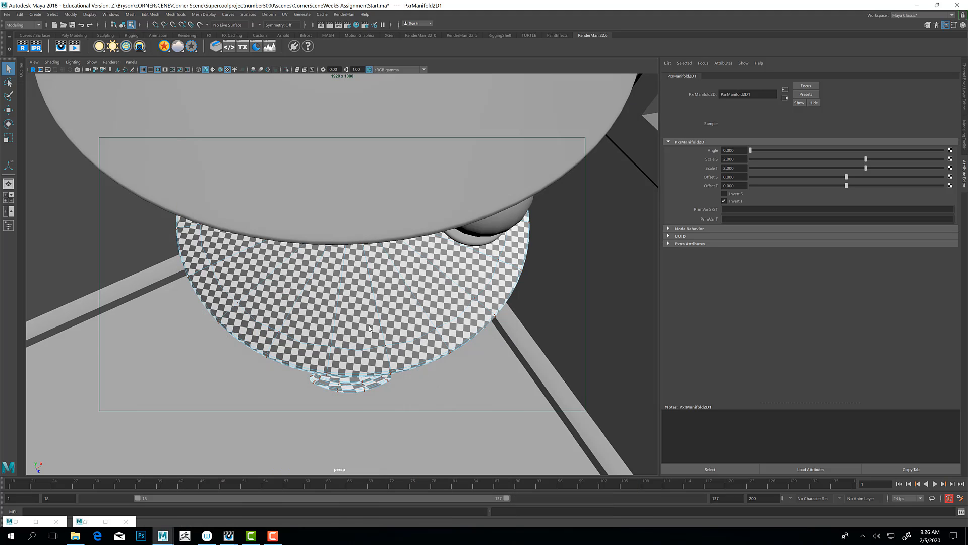
Frame the whole tabletop, try to switch the perspective viewport's renderer to RenderMan and check the it render window.
scroll(372, 323, down, 5)
scroll(374, 310, up, 1)
scroll(319, 200, up, 3)
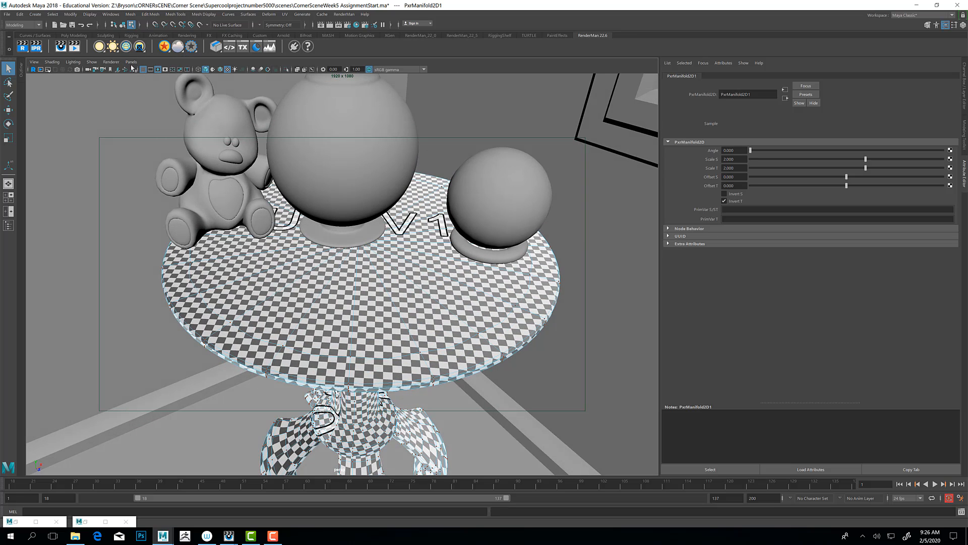
click(111, 61)
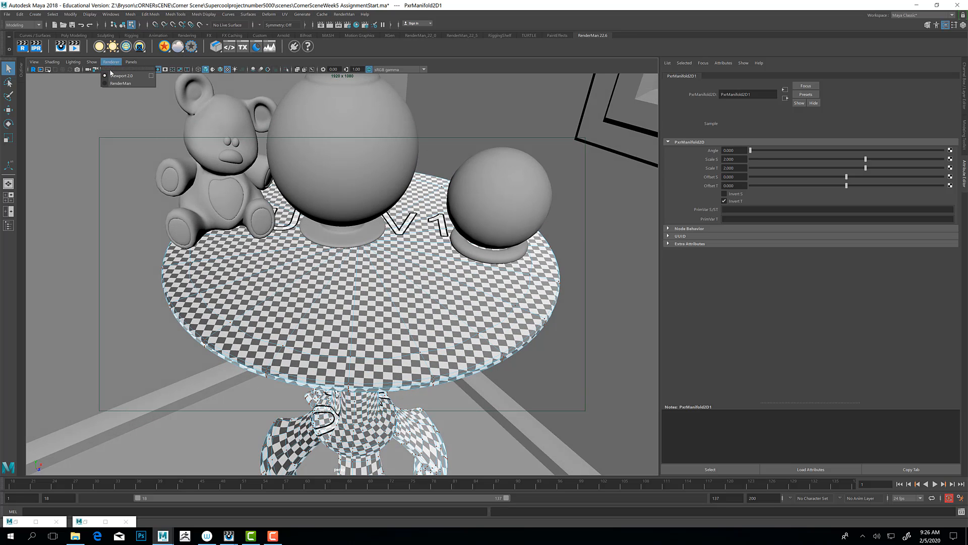
click(125, 75)
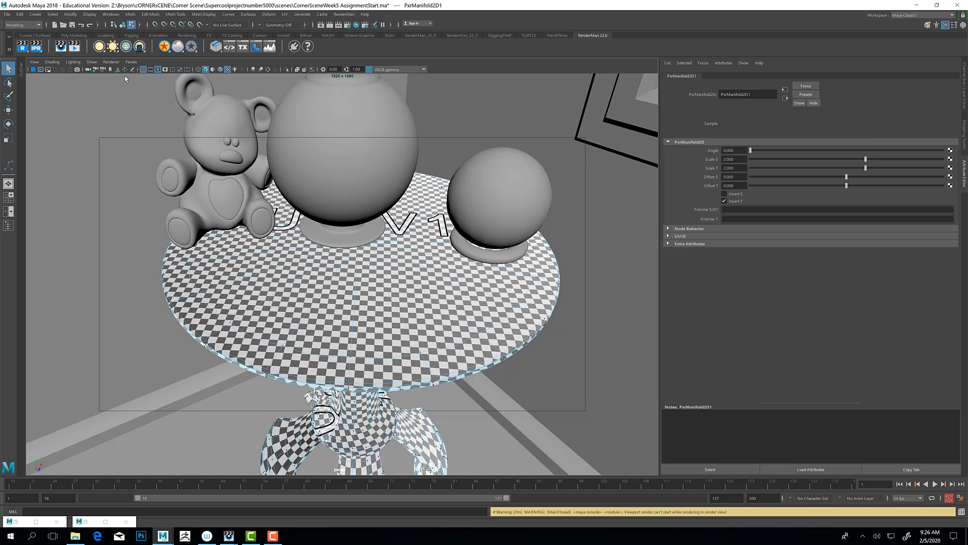
mouse_move(229, 535)
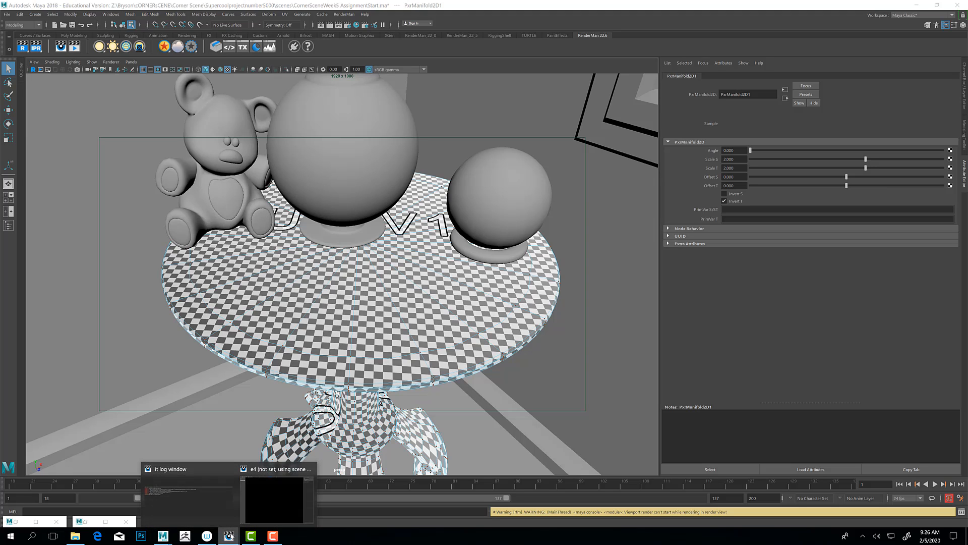
click(275, 497)
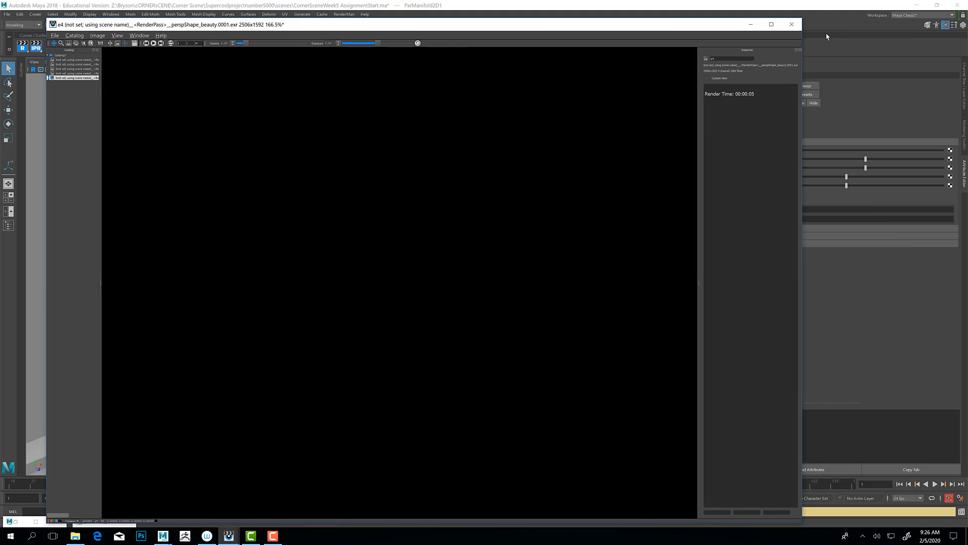
click(751, 24)
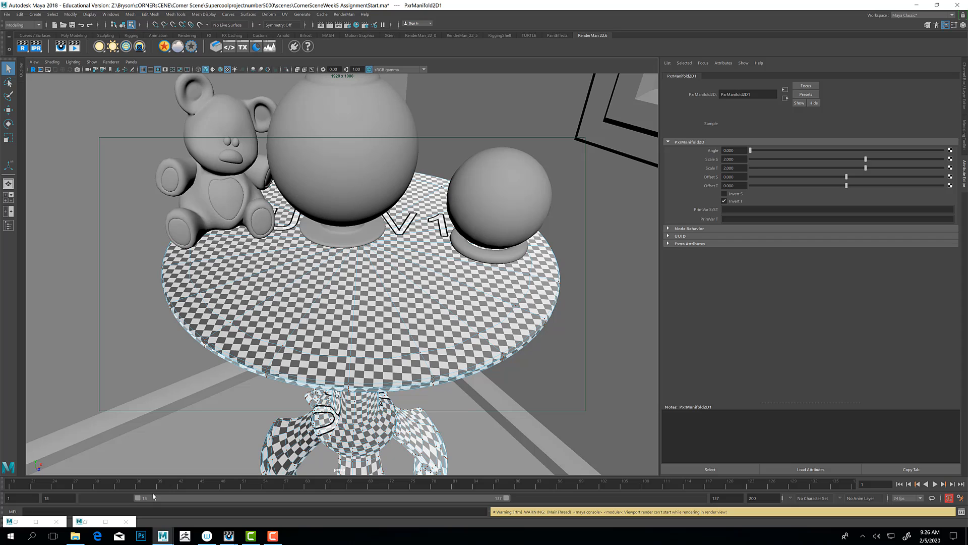
Return the table to object selection, close the it render window, and run a RenderMan preview render of the perspective view.
right_drag(319, 350, 355, 321)
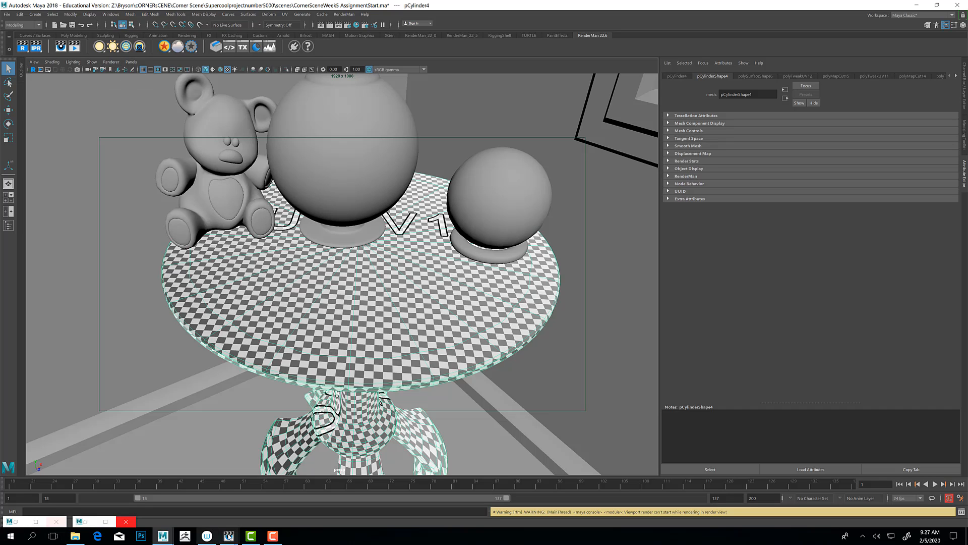
mouse_move(230, 536)
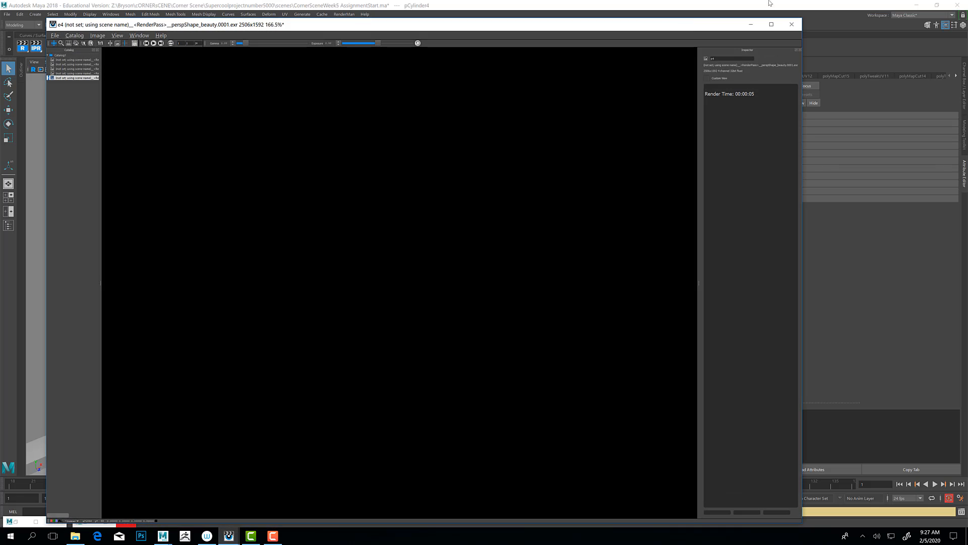
click(791, 24)
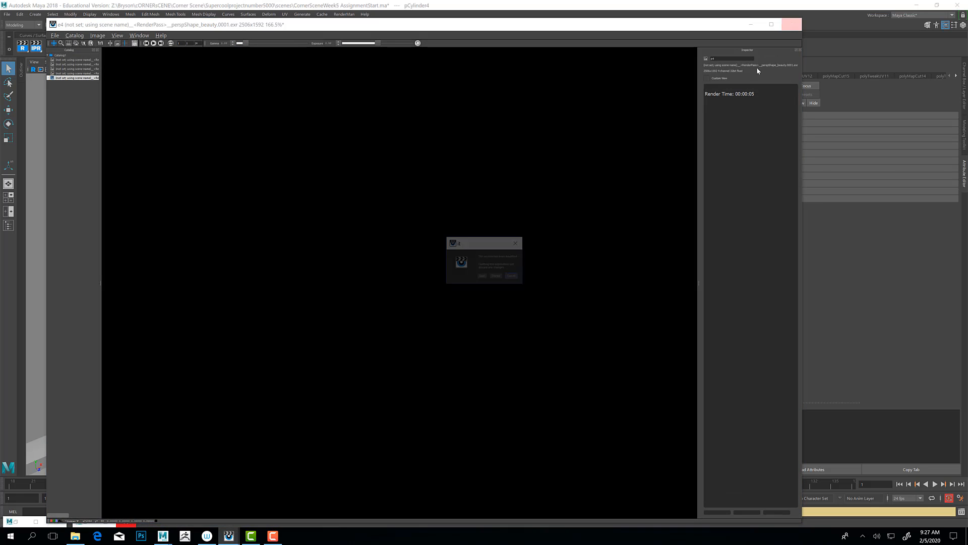
click(498, 277)
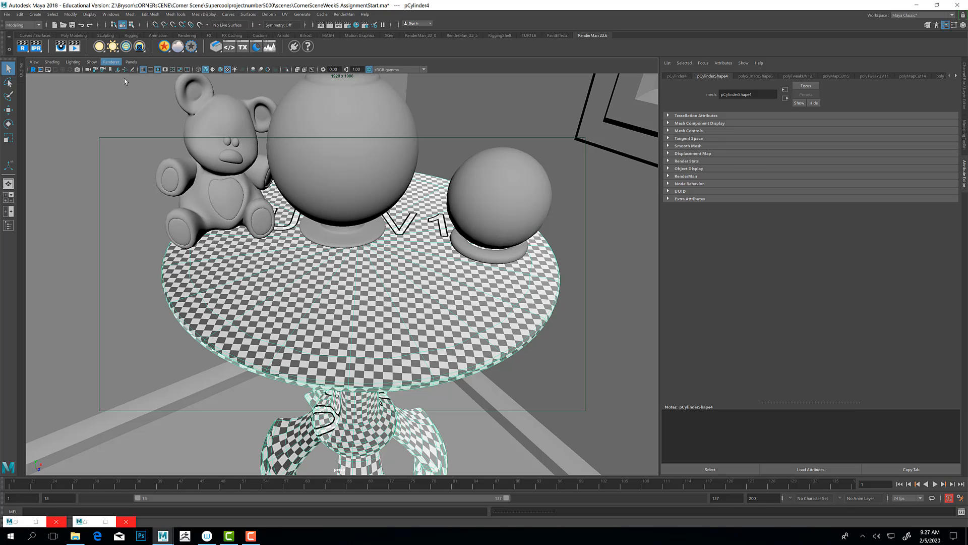
click(345, 14)
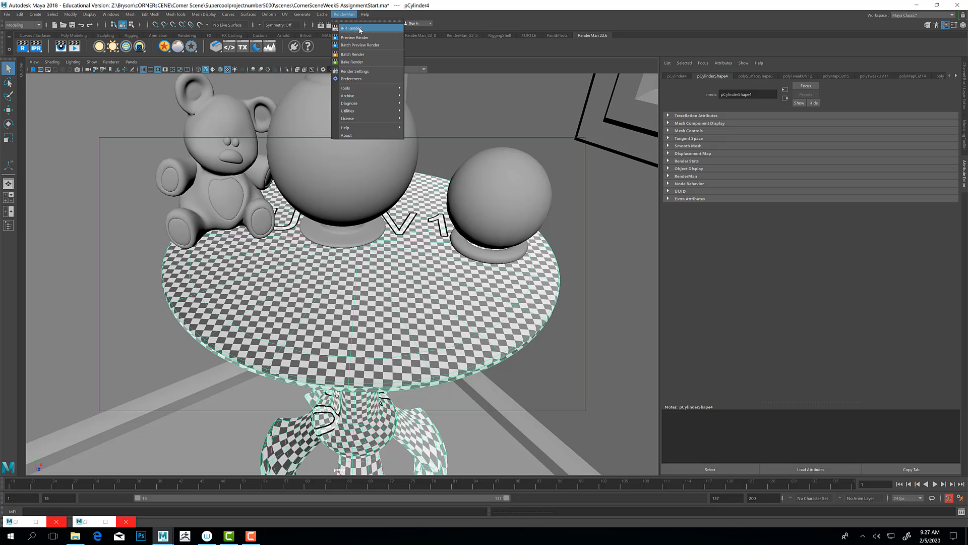
click(355, 37)
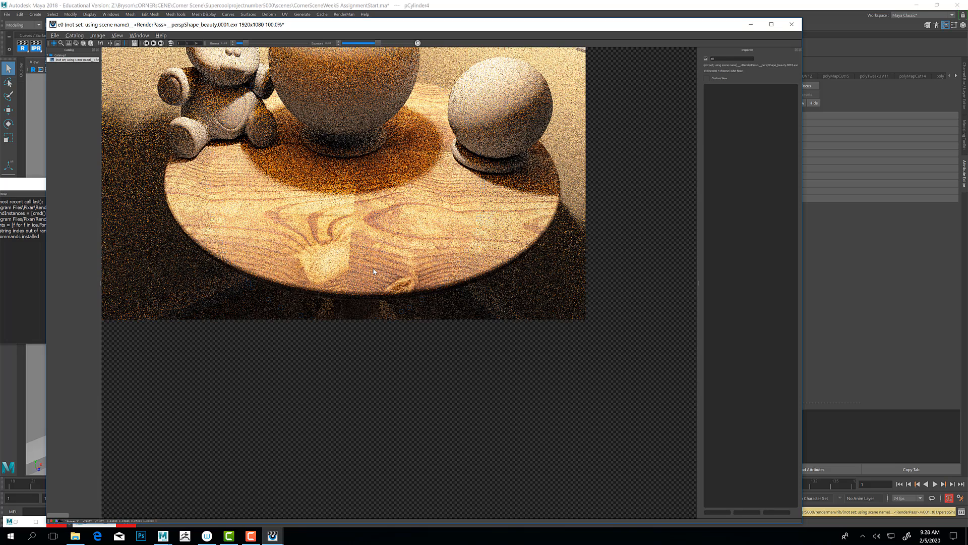
Switch to Photoshop and browse in File Explorer to the sourceimages folder of Supercoolprojectnumber5000 under cORNERsCENE\Corner Scene.
key(alt+Tab)
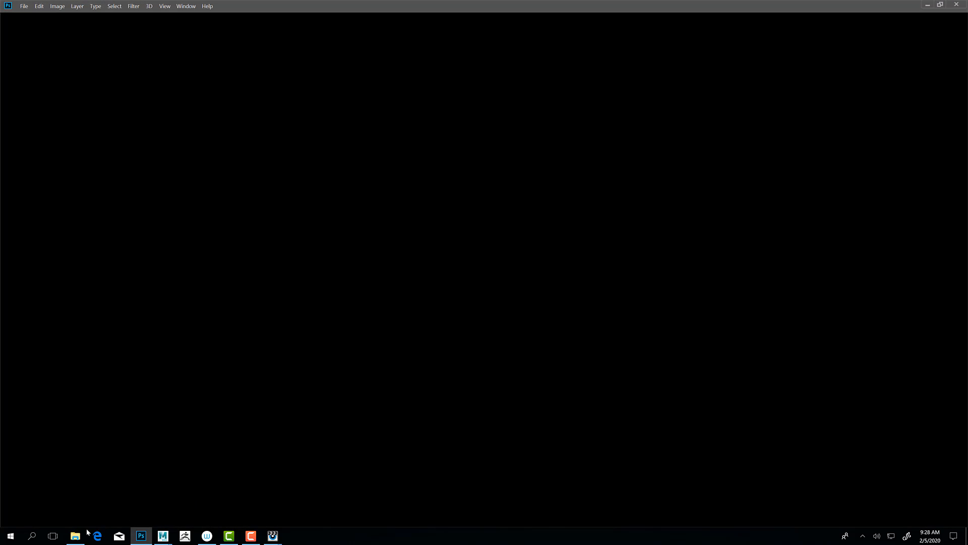
click(77, 535)
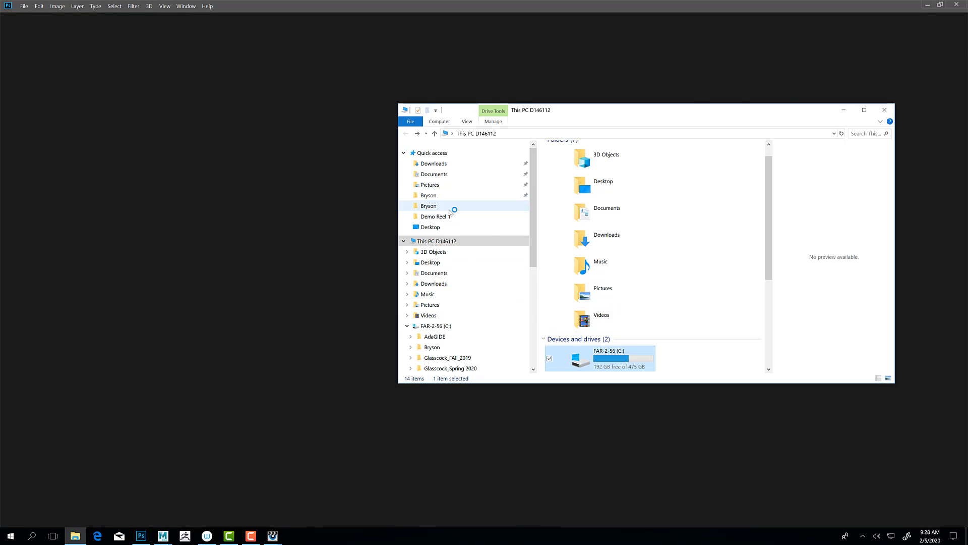
click(449, 208)
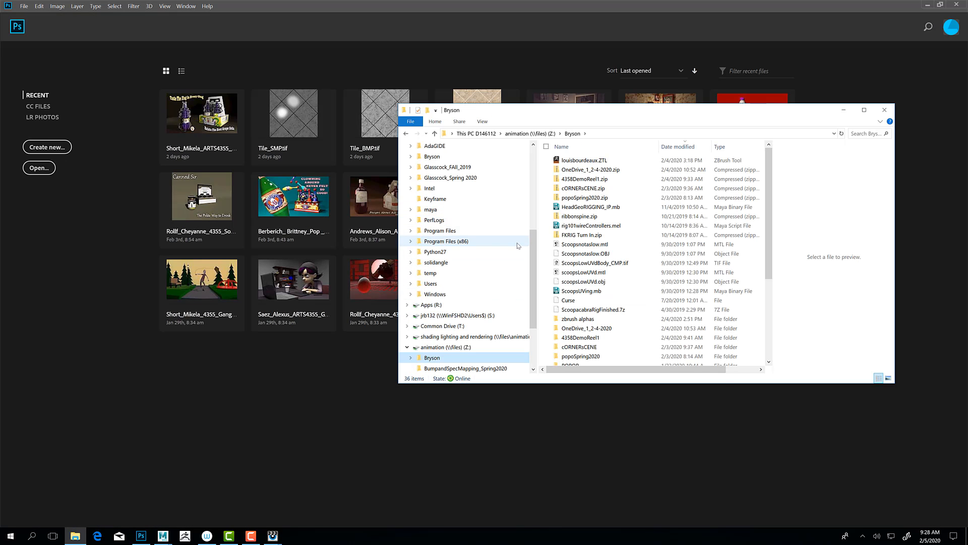
scroll(645, 206, down, 5)
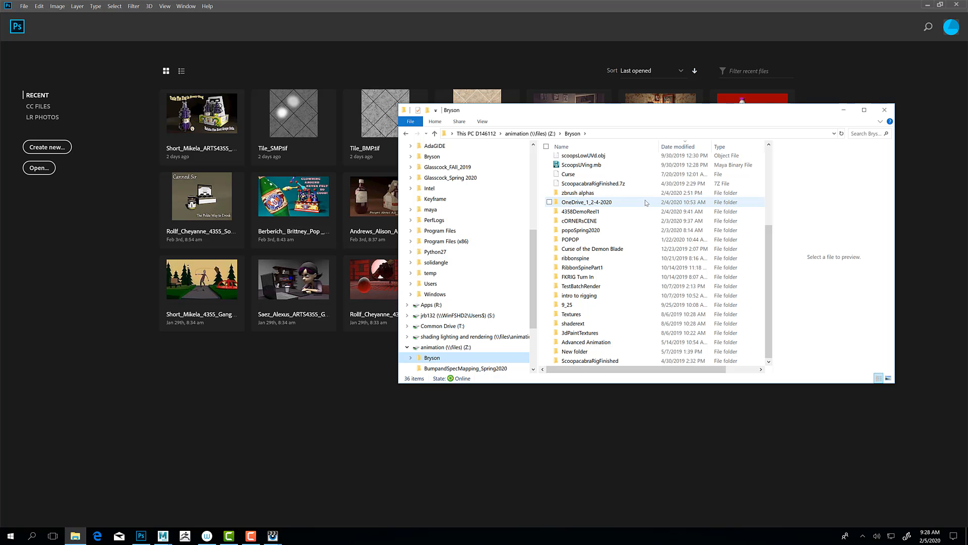
double_click(600, 220)
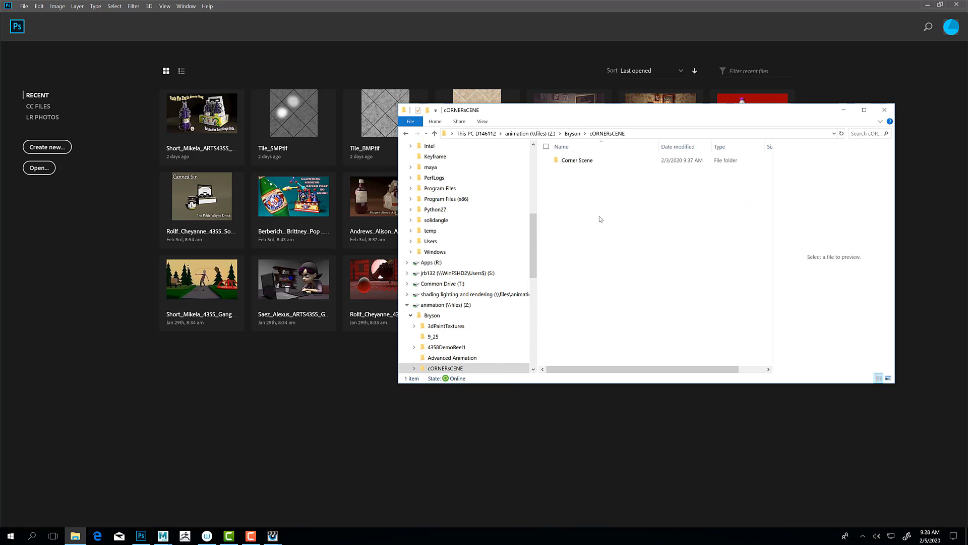
double_click(580, 160)
double_click(591, 161)
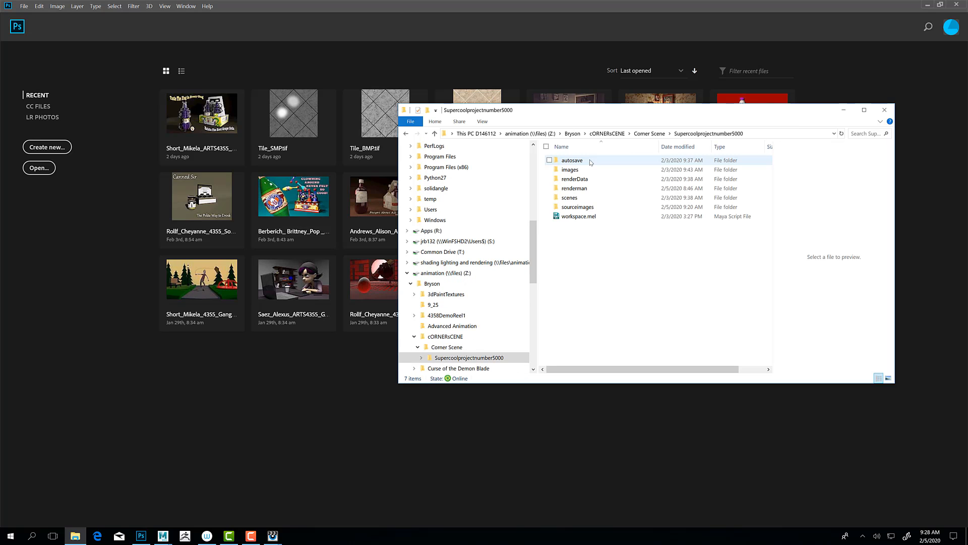
double_click(579, 207)
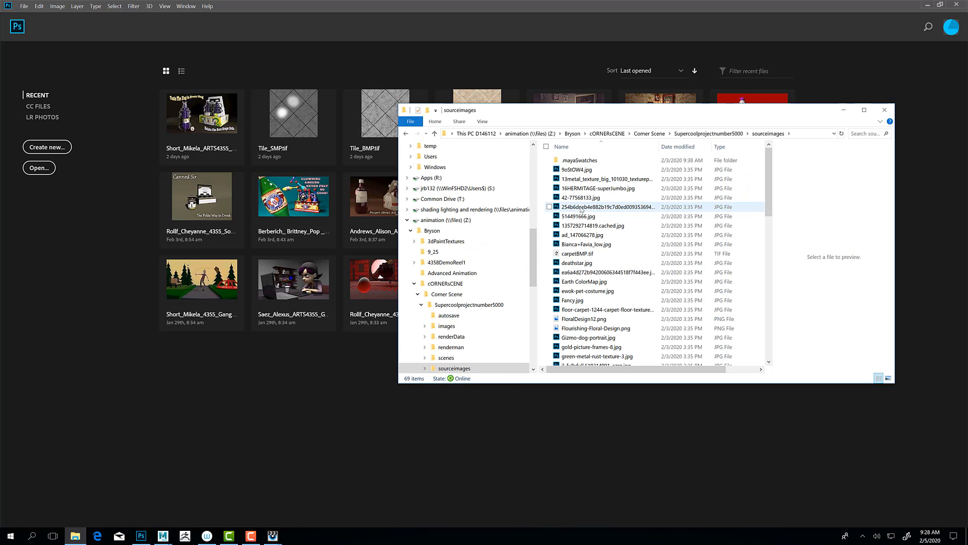
Open wildtextures-dark-wood-board.jpg from the sourceimages folder in Photoshop and minimize File Explorer.
scroll(582, 206, down, 10)
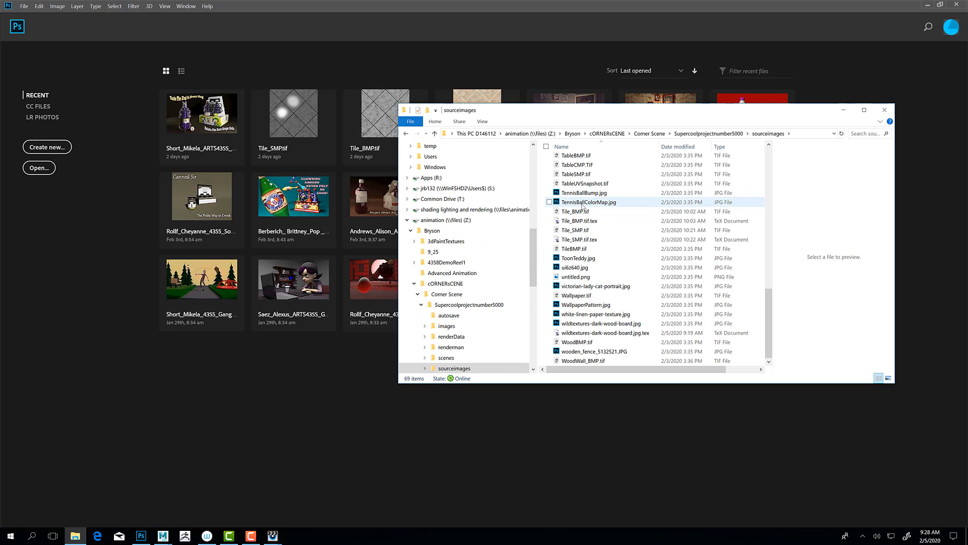
click(589, 361)
click(583, 333)
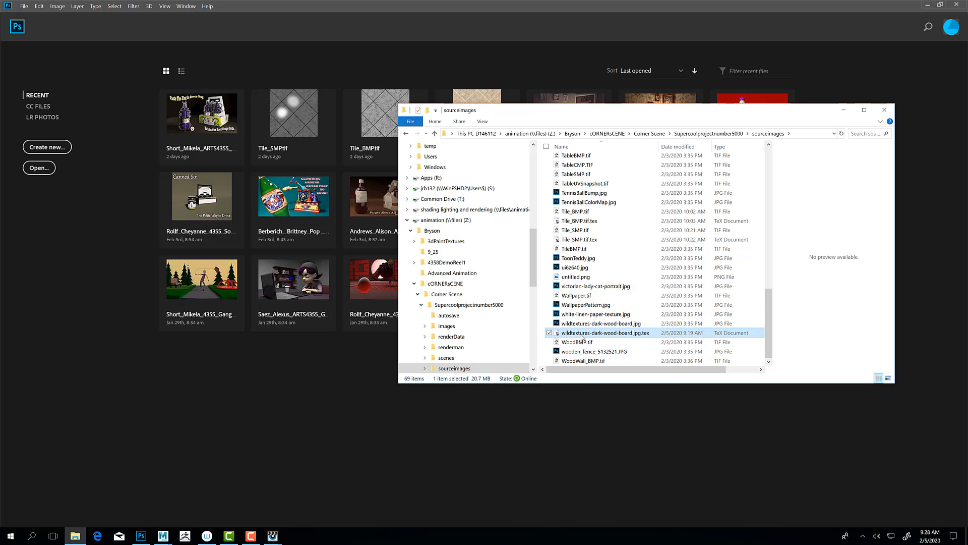
click(594, 325)
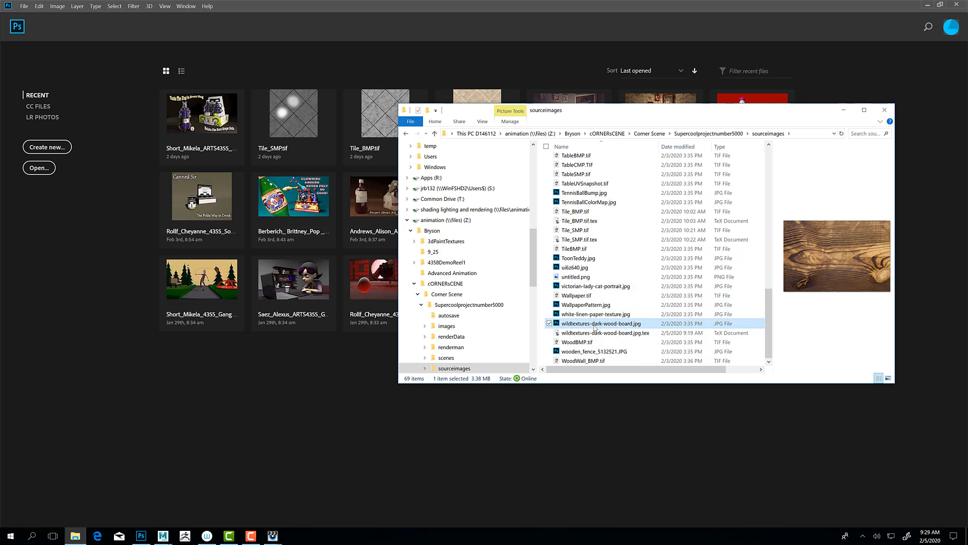
drag(587, 325, 335, 386)
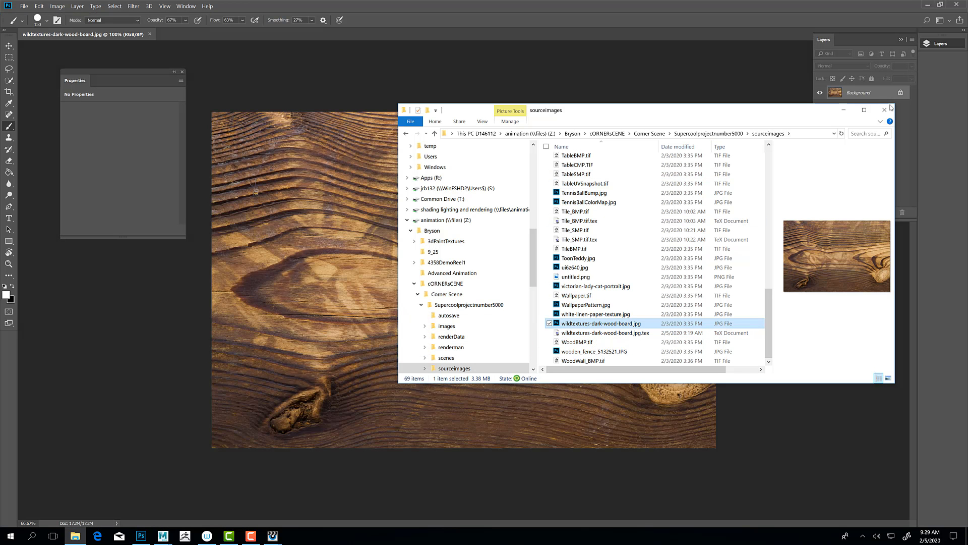
click(844, 109)
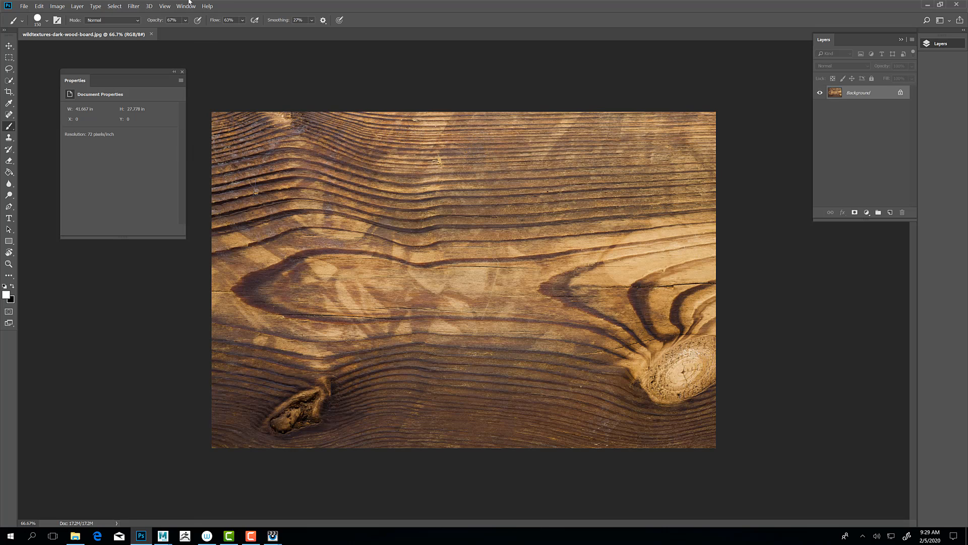
Apply the Offset filter to the wood image with +1089 pixels horizontal, +1056 pixels vertical and Wrap Around for undefined areas.
click(120, 8)
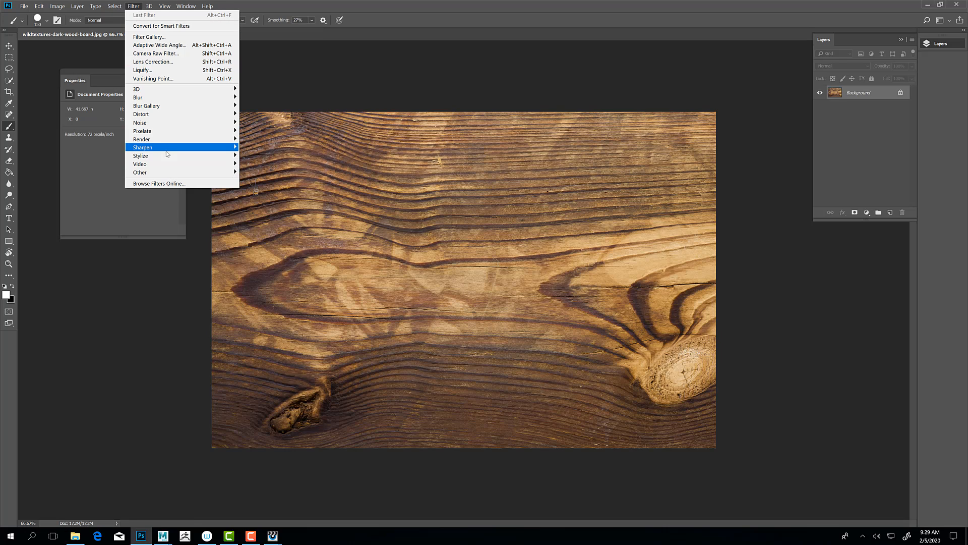
mouse_move(156, 176)
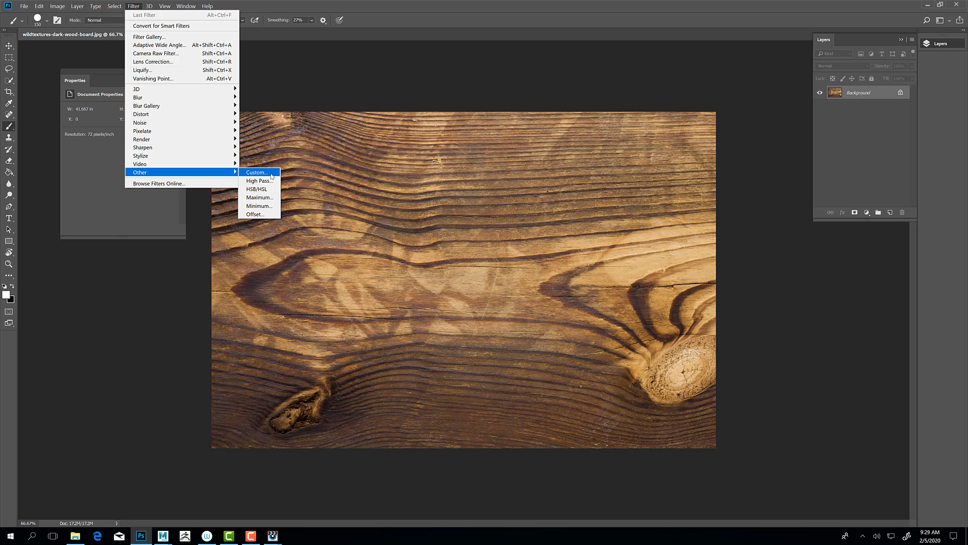
click(257, 214)
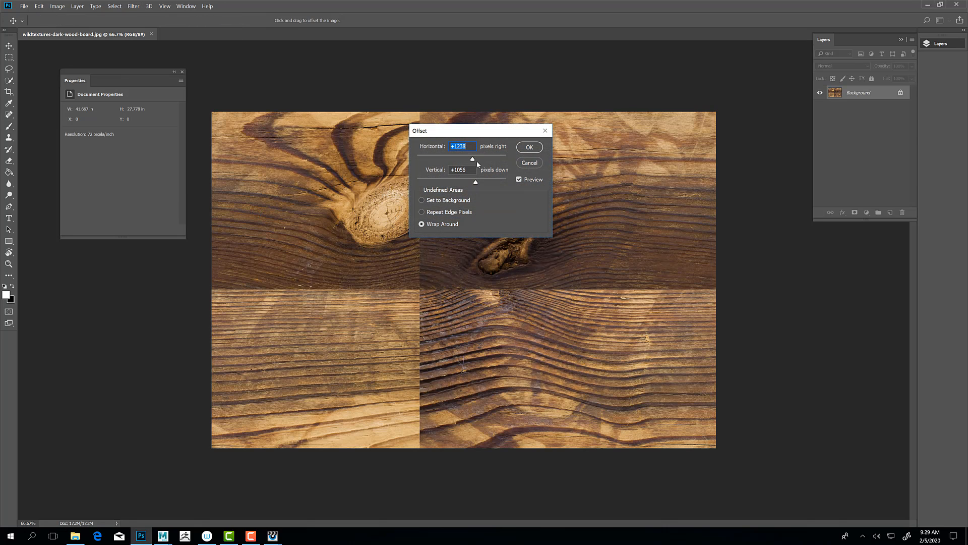
mouse_move(473, 161)
mouse_down()
mouse_move(459, 162)
mouse_move(471, 161)
mouse_up()
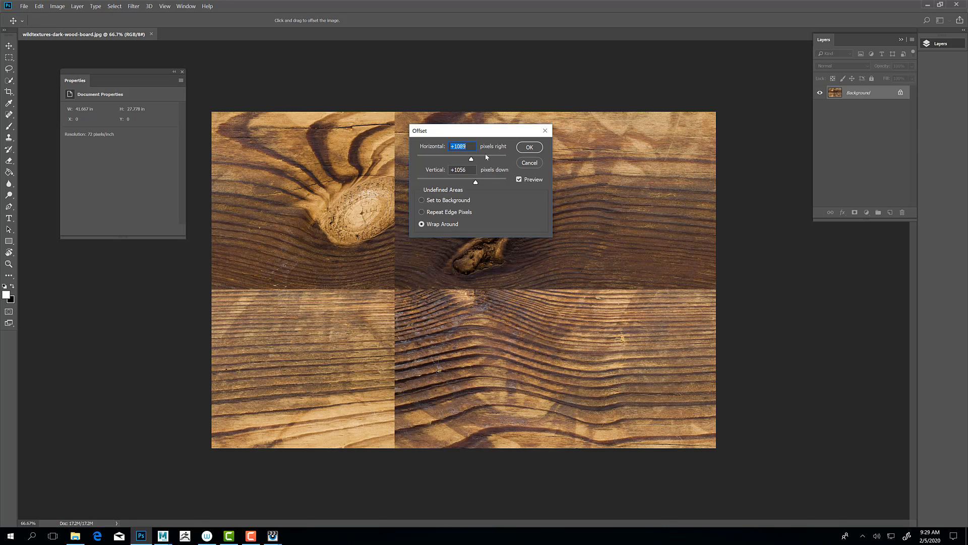
click(528, 148)
Convert the locked Background layer into a regular editable layer with its default name.
key(b)
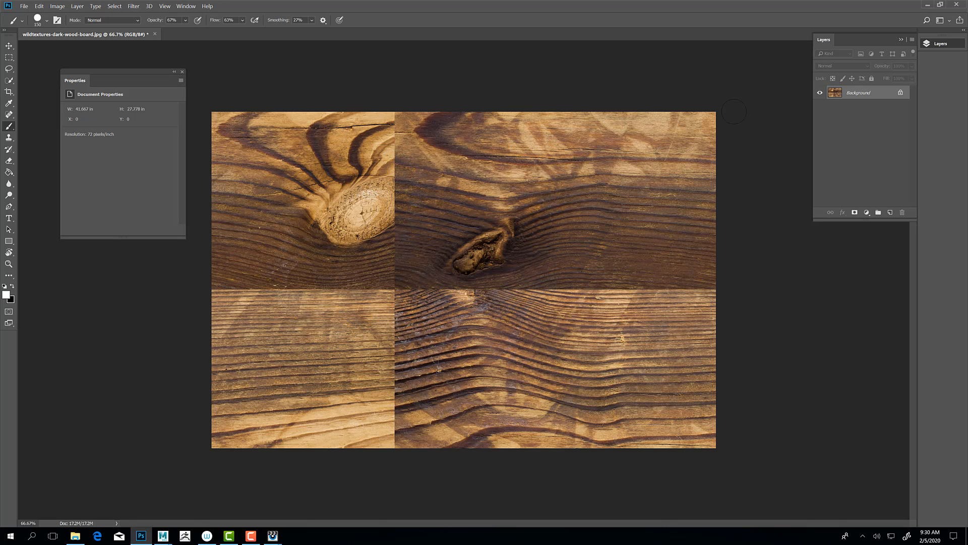
double_click(865, 96)
click(488, 141)
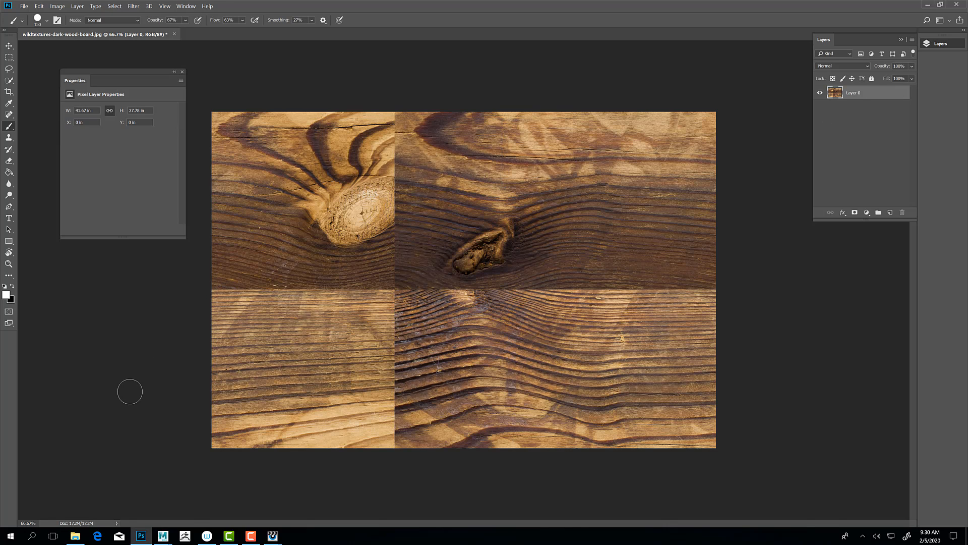
Paint over the full vertical seam and both halves of the horizontal seam with the Spot Healing Brush.
click(9, 115)
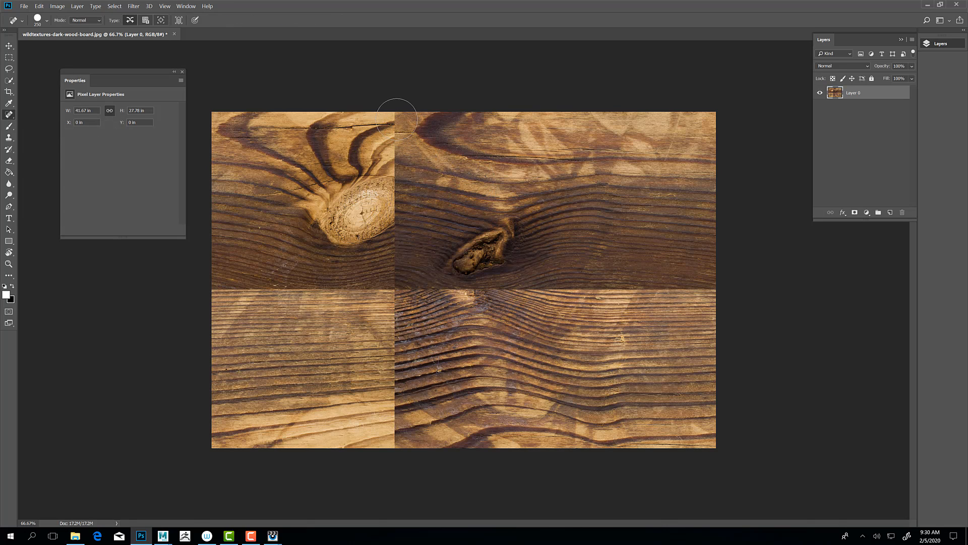
drag(396, 119, 397, 449)
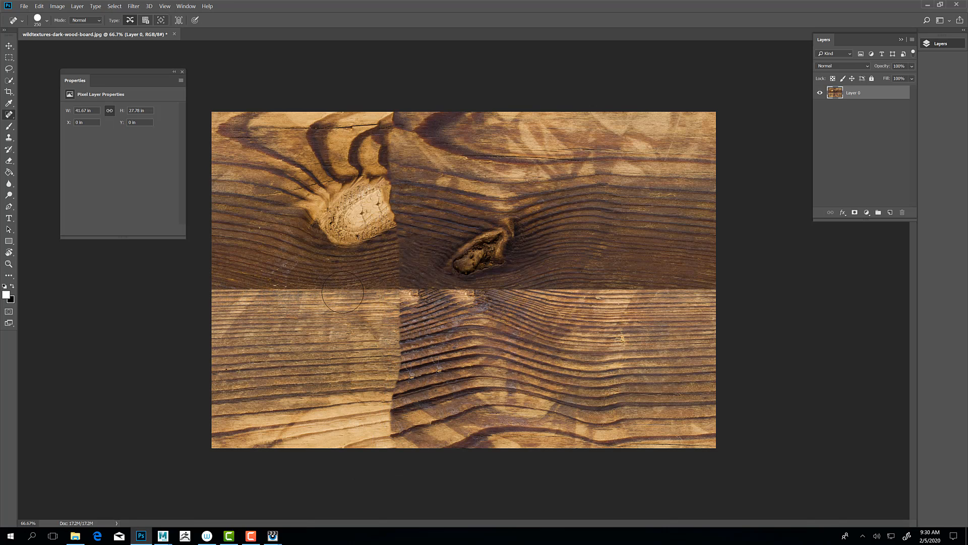
drag(383, 291, 205, 289)
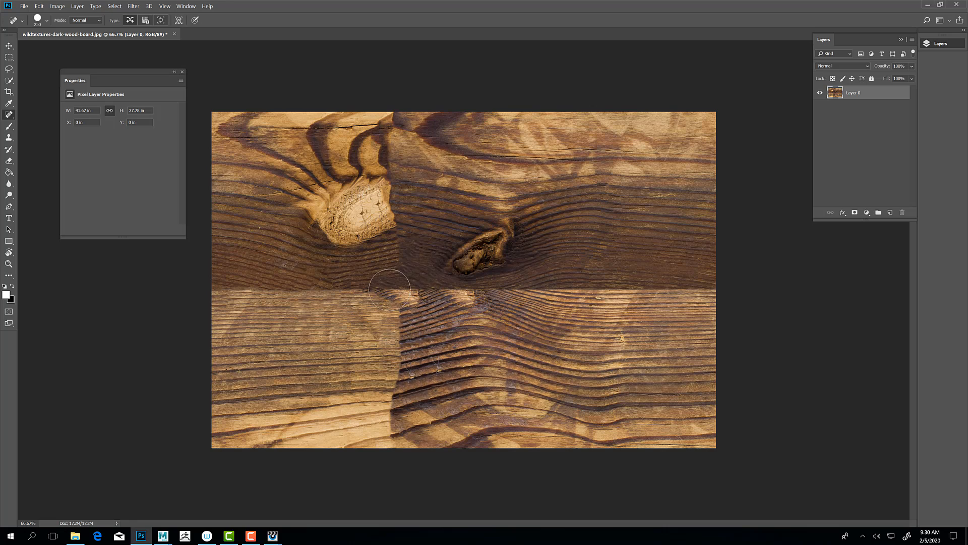
drag(389, 289, 717, 286)
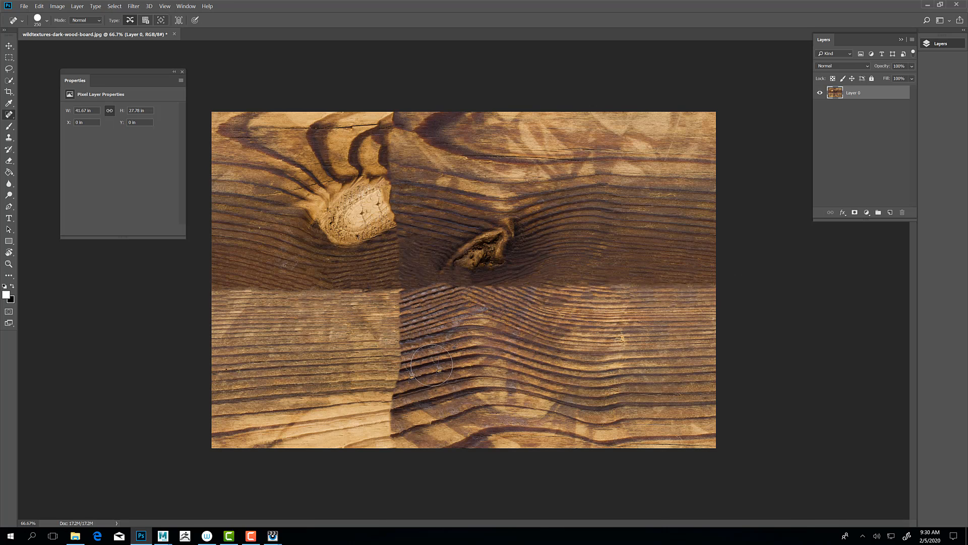
drag(692, 281, 439, 283)
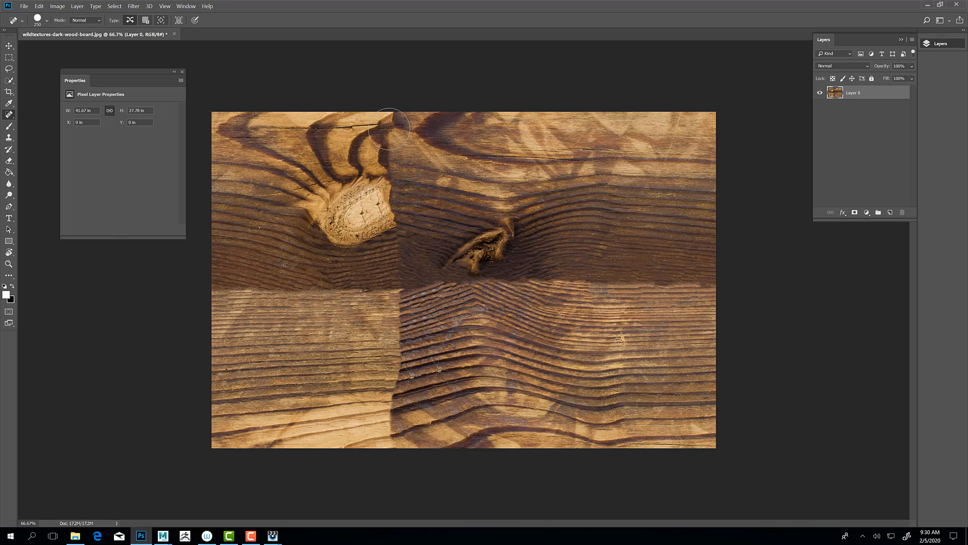
Heal the vertical seam again beside the large knot and in the lower half, plus the left part of the horizontal seam.
drag(393, 114, 407, 256)
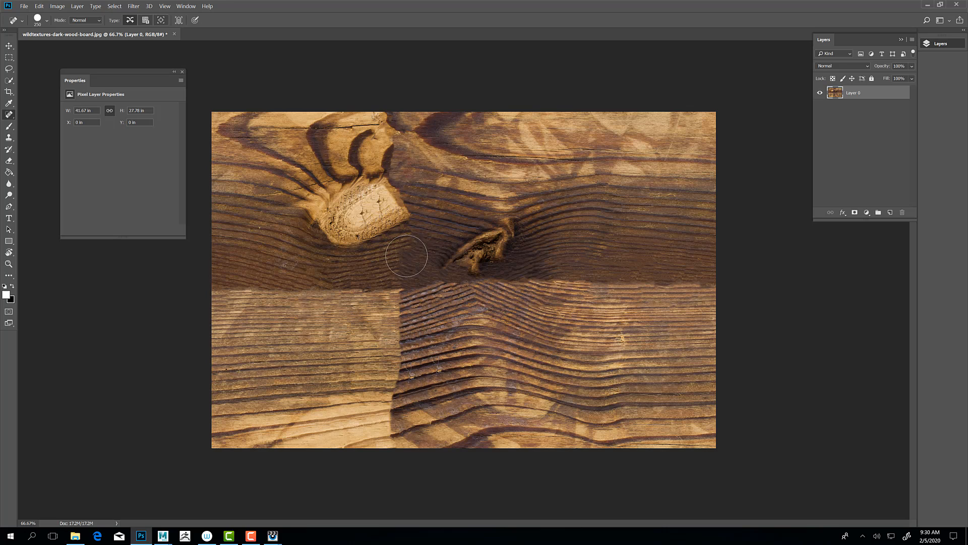
drag(390, 175, 403, 211)
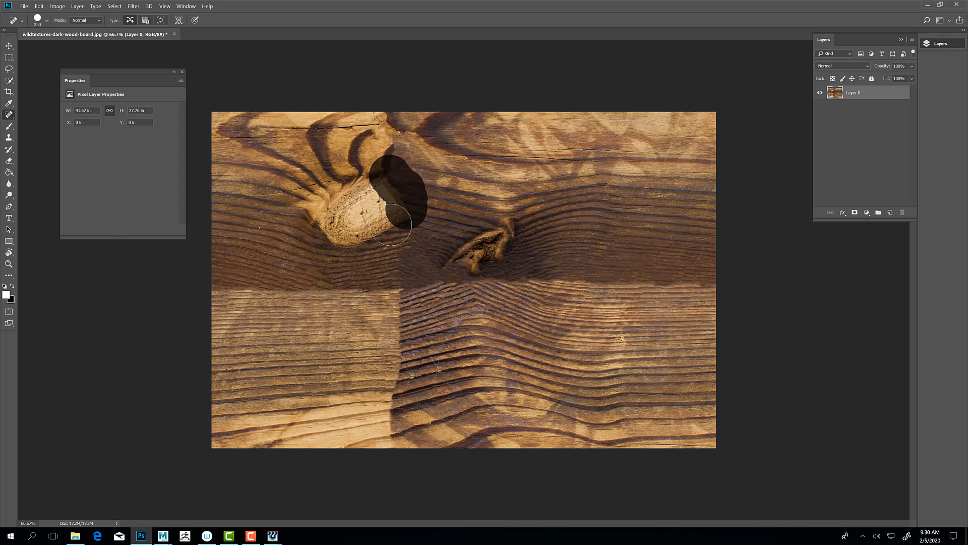
drag(396, 177, 402, 217)
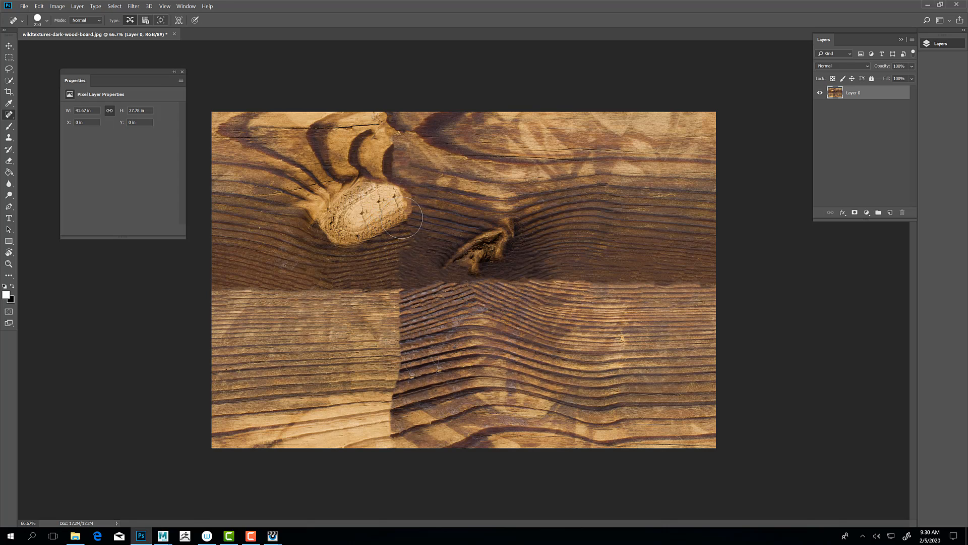
drag(381, 293, 229, 287)
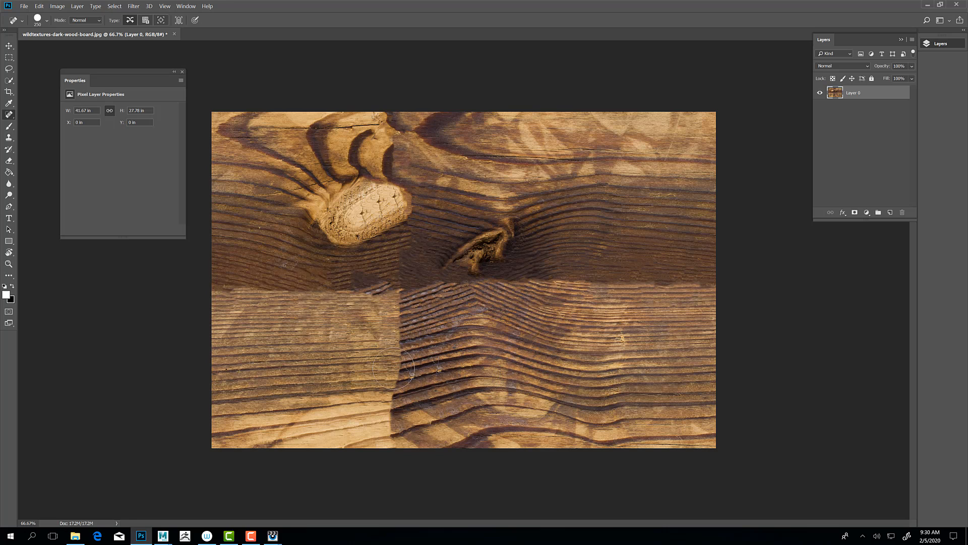
mouse_move(393, 404)
mouse_down()
mouse_move(384, 409)
mouse_move(405, 333)
mouse_up()
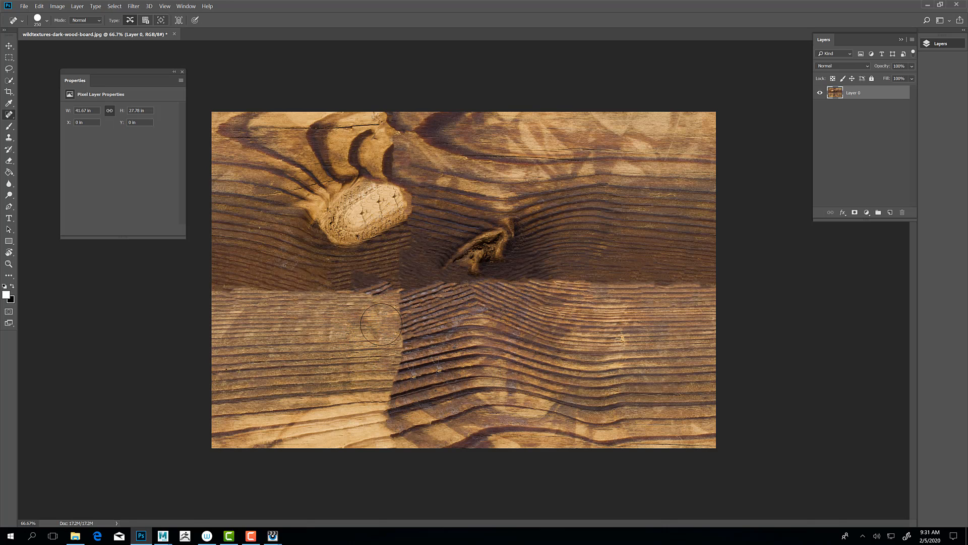
drag(393, 413, 399, 302)
Clone wood grain over the lower half of the vertical seam with the Clone Stamp at 46% opacity and a 500 px brush.
click(8, 138)
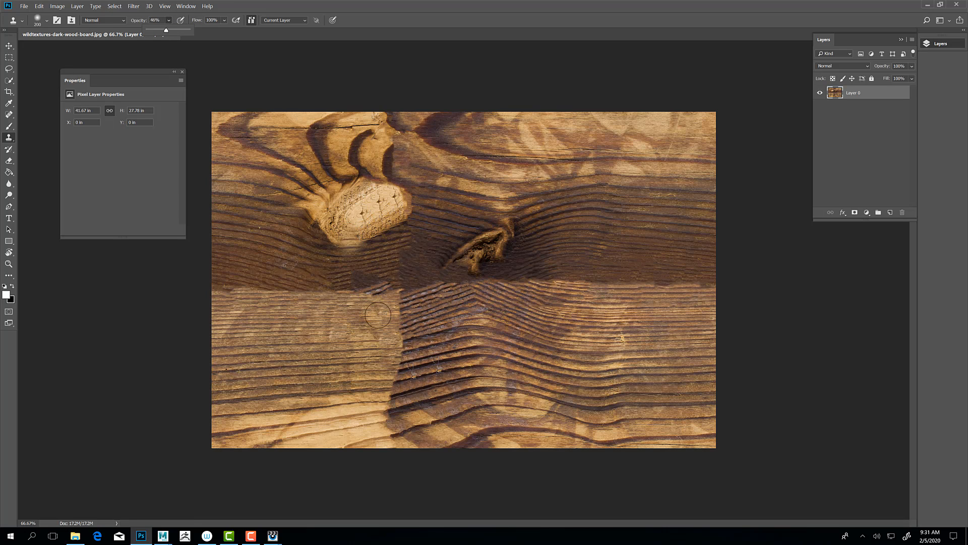
click(403, 310)
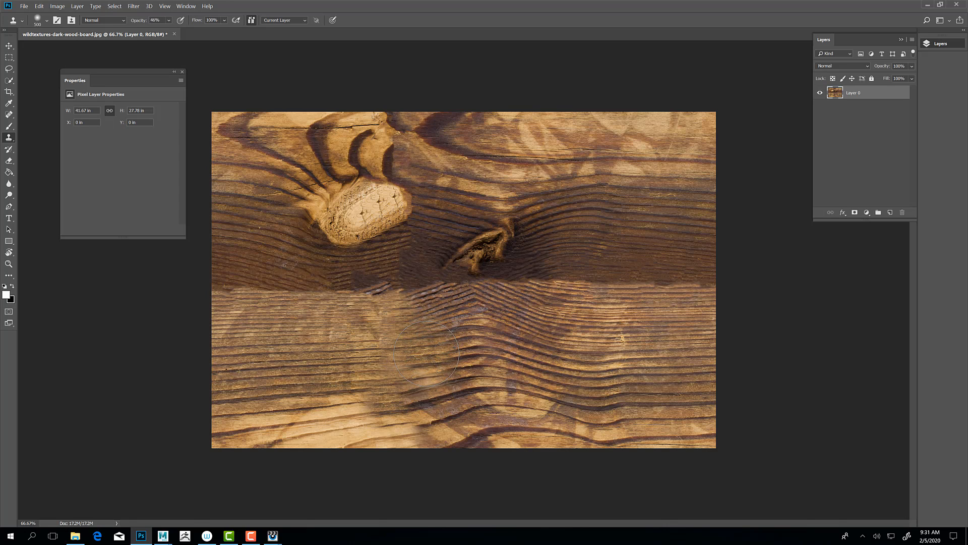
key(bracketright)
key(bracketright)
key(bracketright)
mouse_move(437, 376)
mouse_down()
mouse_move(453, 403)
mouse_move(418, 403)
mouse_up()
alt+click(368, 374)
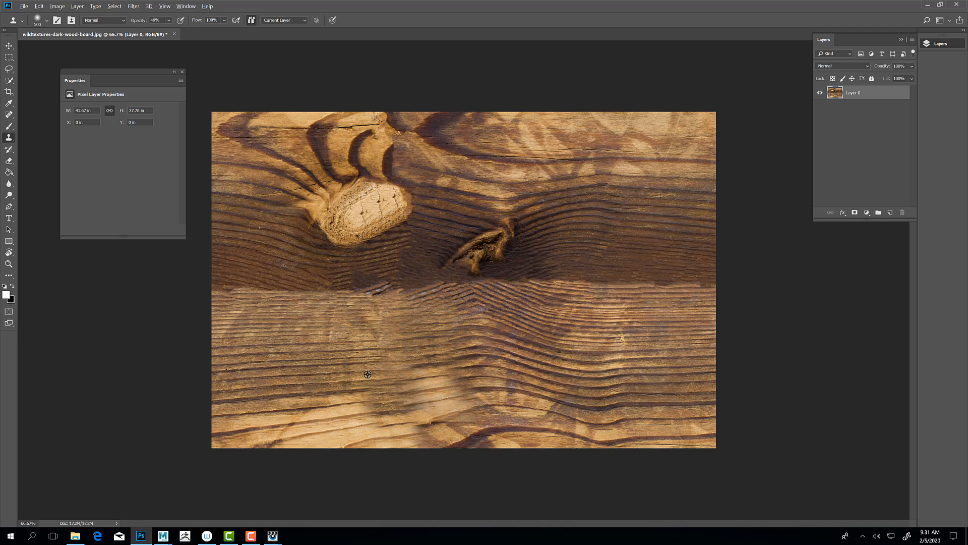
mouse_move(453, 362)
mouse_down()
mouse_move(441, 426)
mouse_move(389, 413)
mouse_up()
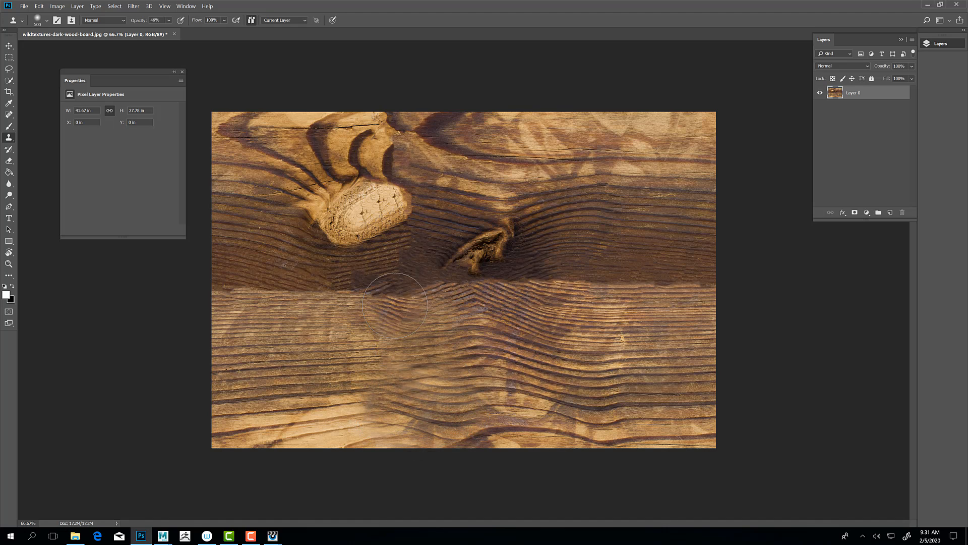
Blend the dark and light boards along the horizontal seam below the large knot with cloned grain.
drag(361, 303, 333, 329)
key(ctrl+alt+z)
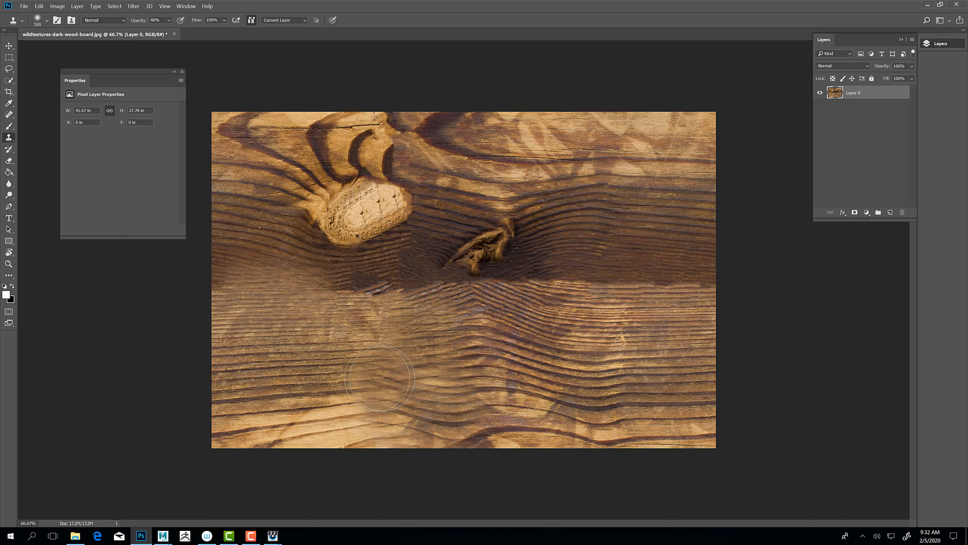
mouse_move(369, 292)
mouse_down()
mouse_move(379, 288)
mouse_move(343, 279)
mouse_up()
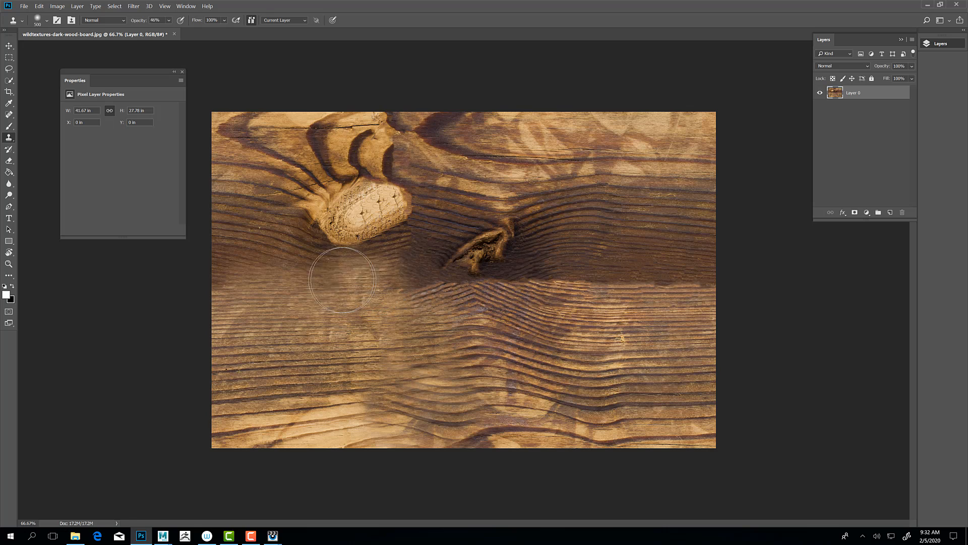
Clone sampled grain over the horizontal seam from the image's right edge to just below the small knot.
alt+click(391, 344)
mouse_move(591, 305)
mouse_down()
mouse_move(575, 290)
mouse_move(694, 264)
mouse_up()
mouse_move(598, 268)
mouse_down()
mouse_move(519, 273)
mouse_move(539, 280)
mouse_move(501, 296)
mouse_up()
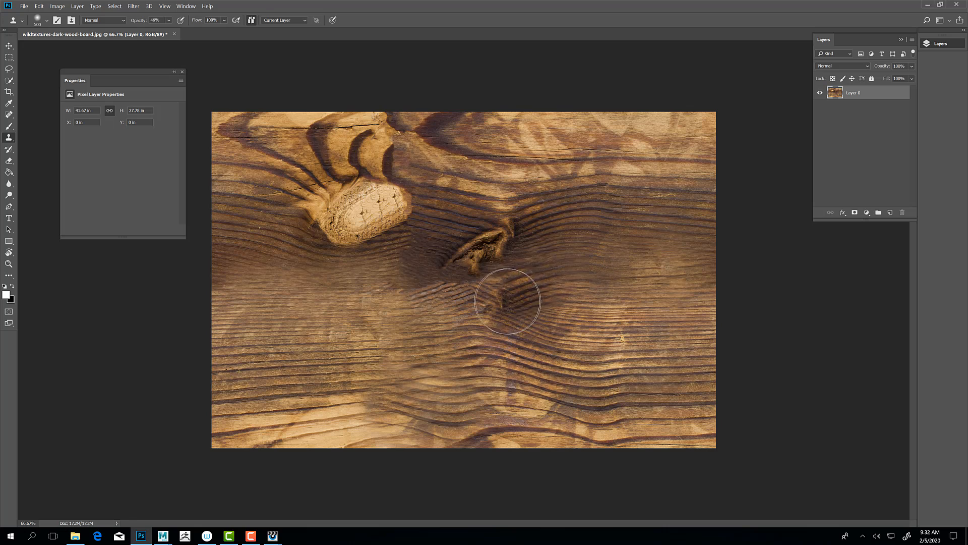
alt+click(428, 351)
drag(484, 297, 496, 307)
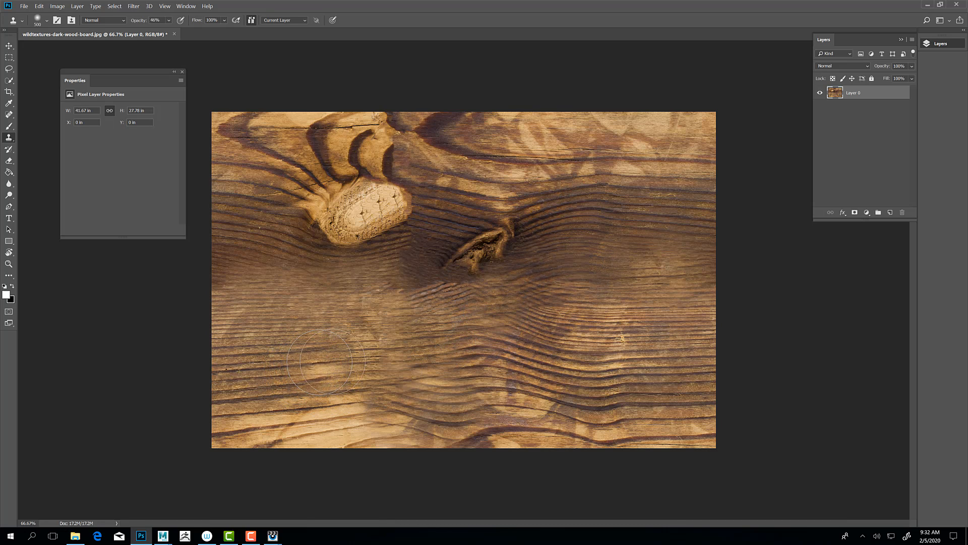
Clone grain over the vertical seam above the large knot and over the upper part of that knot.
alt+click(486, 164)
drag(395, 151, 392, 150)
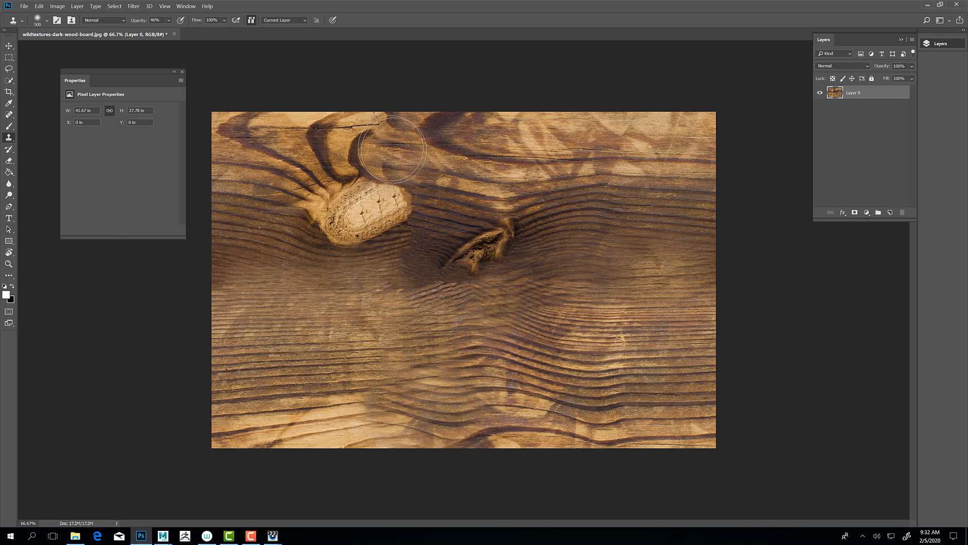
key(ctrl+z)
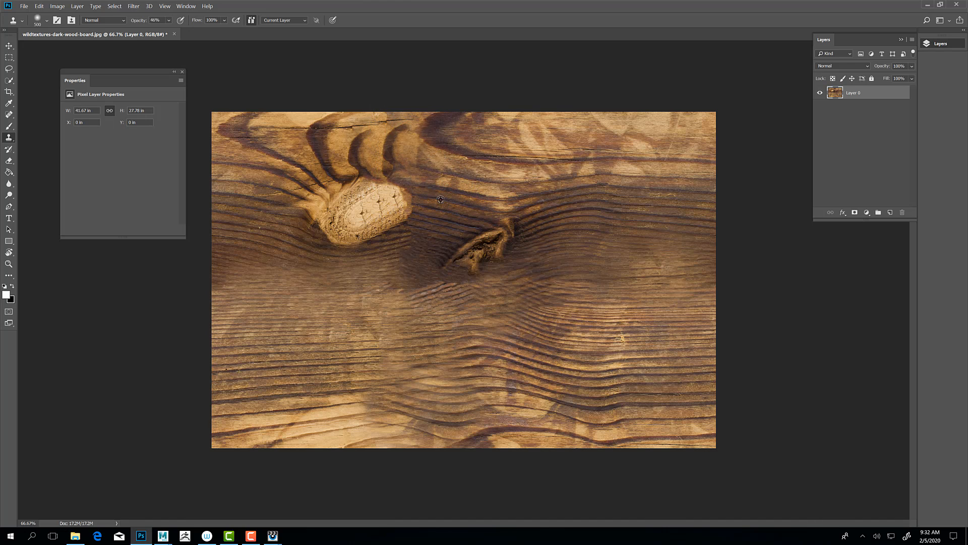
alt+click(440, 200)
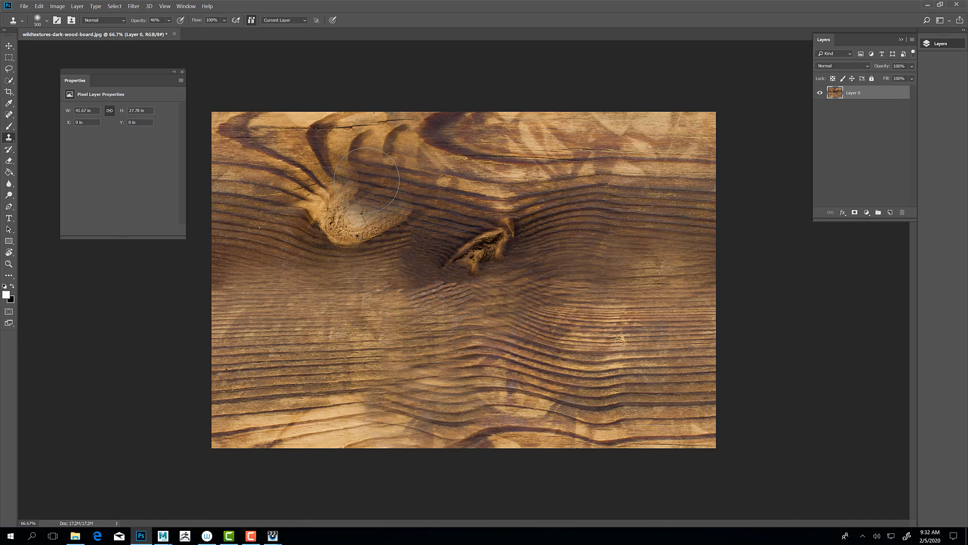
Cover the small dark knot and the dark patch around it with grain cloned from the lighter wood below.
alt+click(494, 322)
click(434, 252)
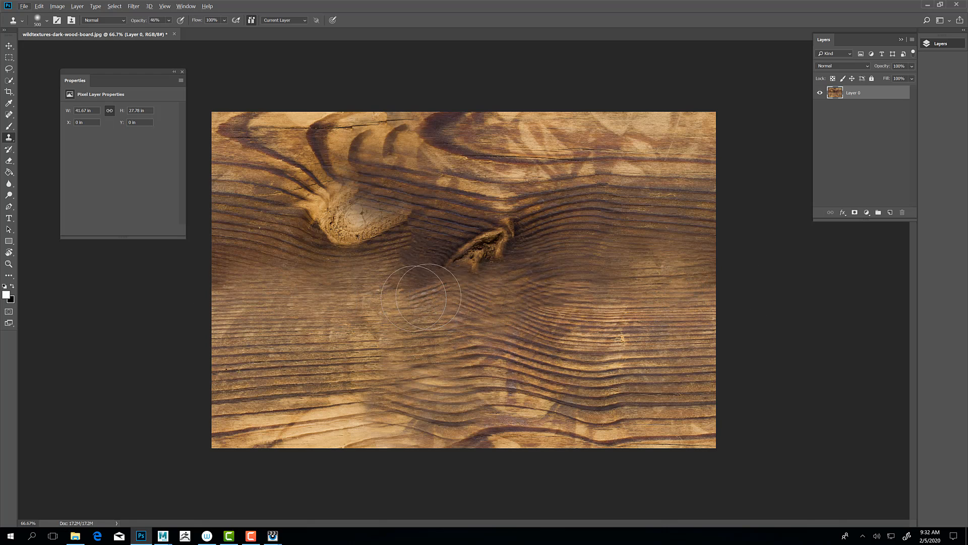
alt+click(421, 319)
click(494, 232)
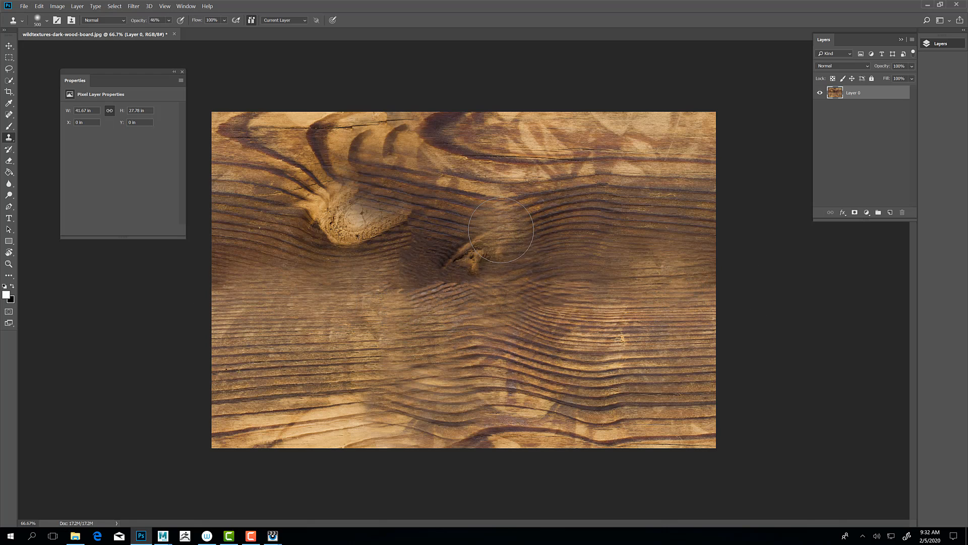
click(503, 235)
click(470, 252)
click(449, 262)
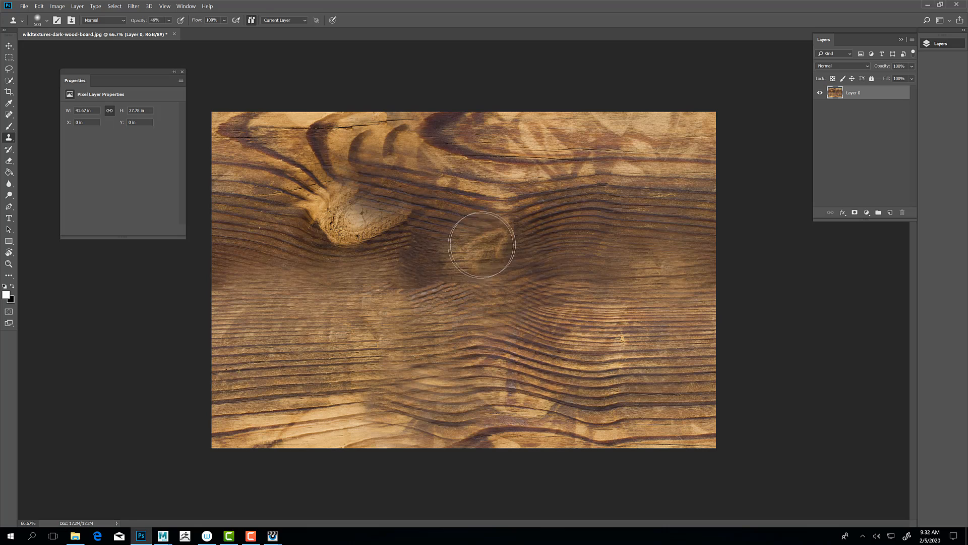
click(486, 246)
click(448, 273)
click(493, 233)
click(504, 242)
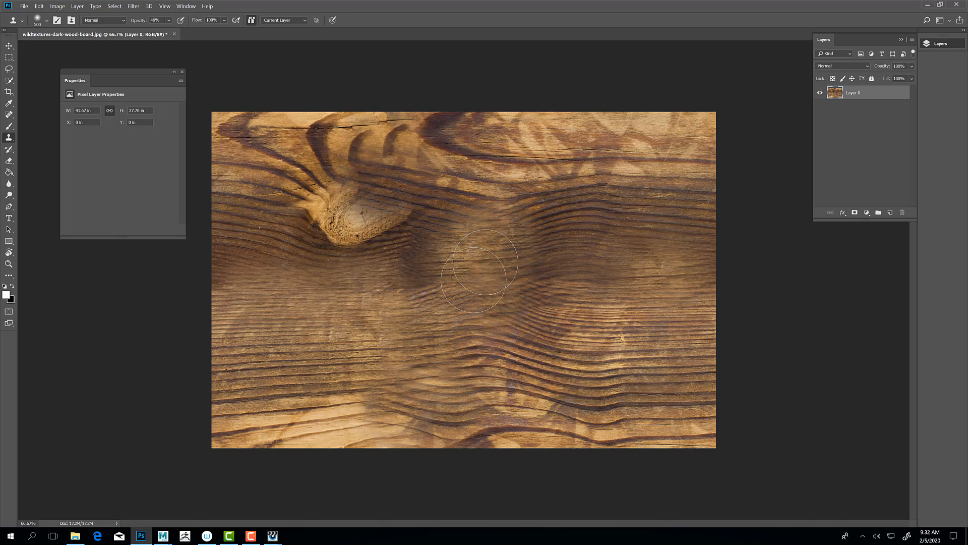
click(428, 294)
click(436, 276)
click(505, 228)
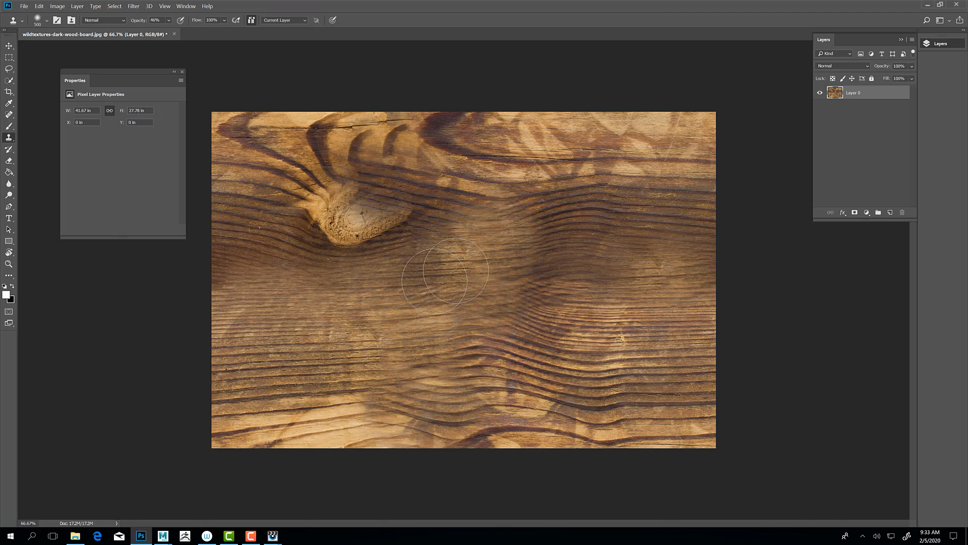
click(420, 276)
click(521, 228)
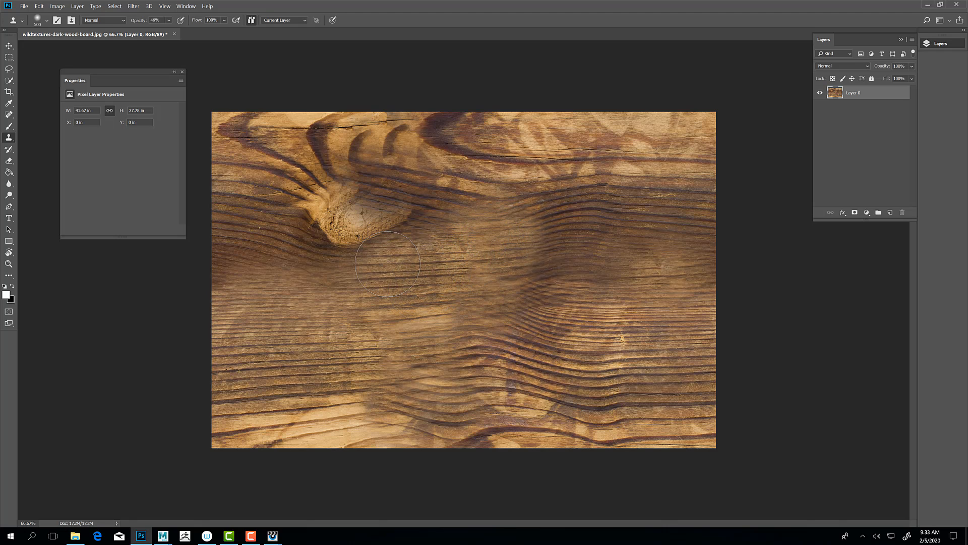
Clone light grain over the rest of the large knot and soften the dark grain bend to its right.
click(339, 229)
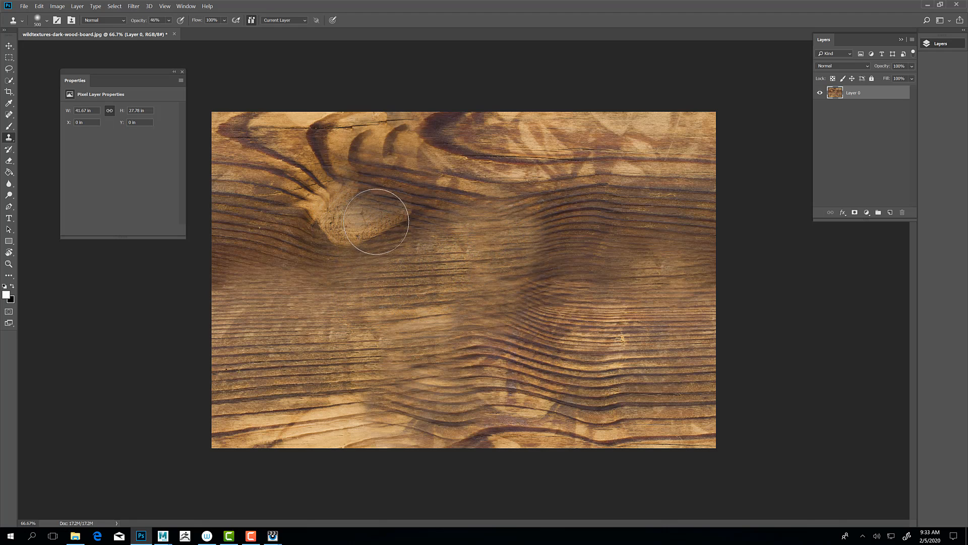
click(349, 228)
mouse_move(349, 228)
mouse_down()
mouse_move(396, 212)
mouse_move(312, 200)
mouse_move(352, 228)
mouse_move(378, 217)
mouse_move(323, 222)
mouse_move(398, 212)
mouse_move(353, 202)
mouse_move(501, 203)
mouse_up()
mouse_move(318, 174)
mouse_down()
mouse_move(348, 174)
mouse_move(281, 201)
mouse_up()
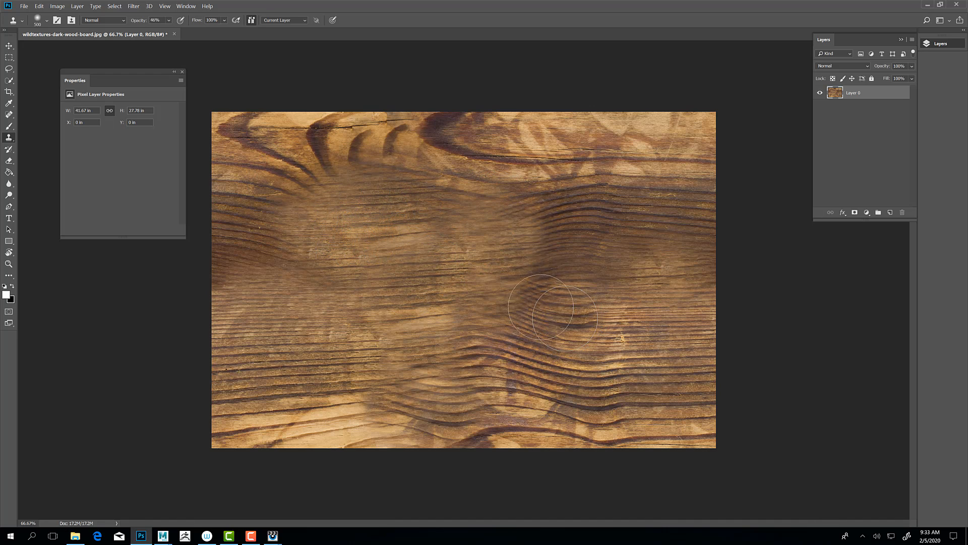
alt+click(497, 241)
mouse_move(567, 206)
mouse_down()
mouse_move(554, 212)
mouse_move(590, 202)
mouse_move(522, 200)
mouse_move(564, 205)
mouse_up()
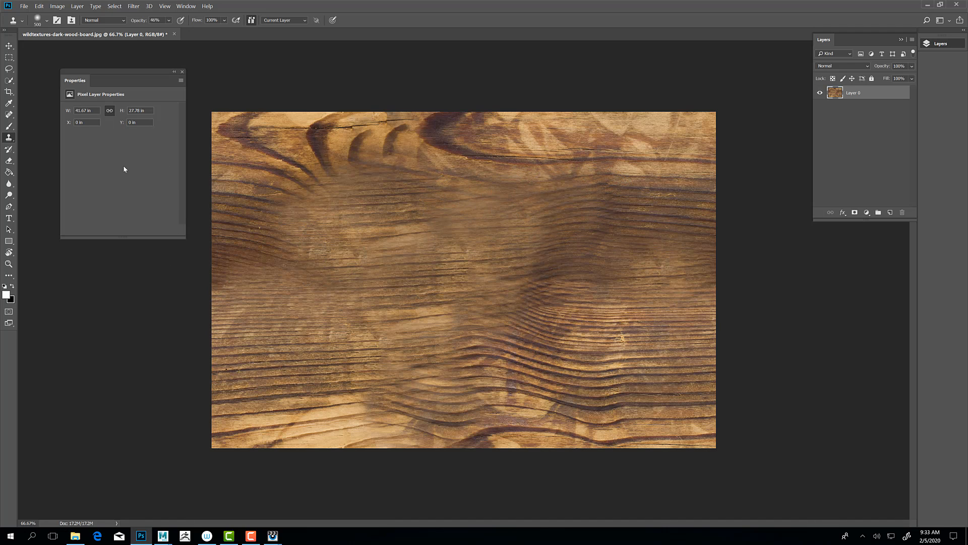
Apply the Offset filter again with +1089 pixels horizontal, +1056 pixels vertical and Wrap Around.
click(24, 6)
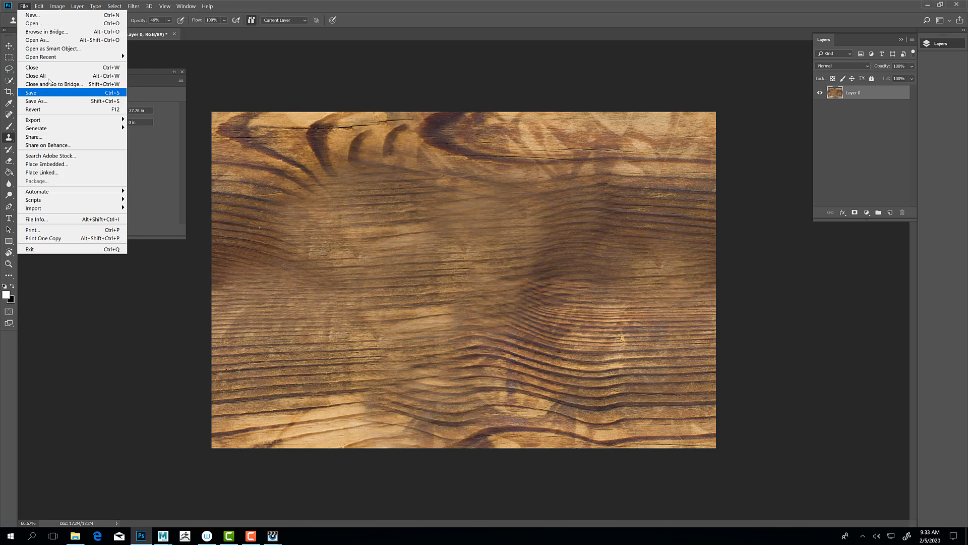
mouse_move(133, 9)
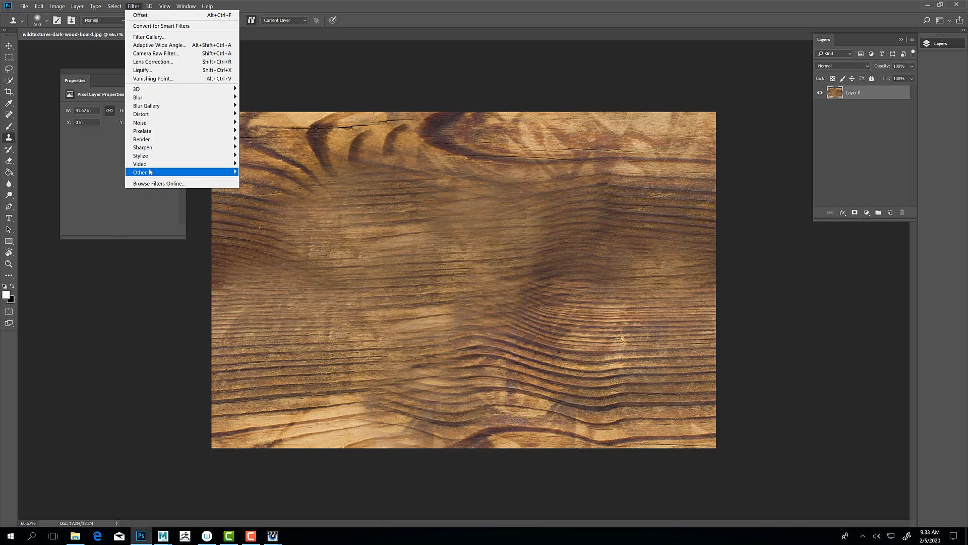
mouse_move(236, 172)
click(256, 214)
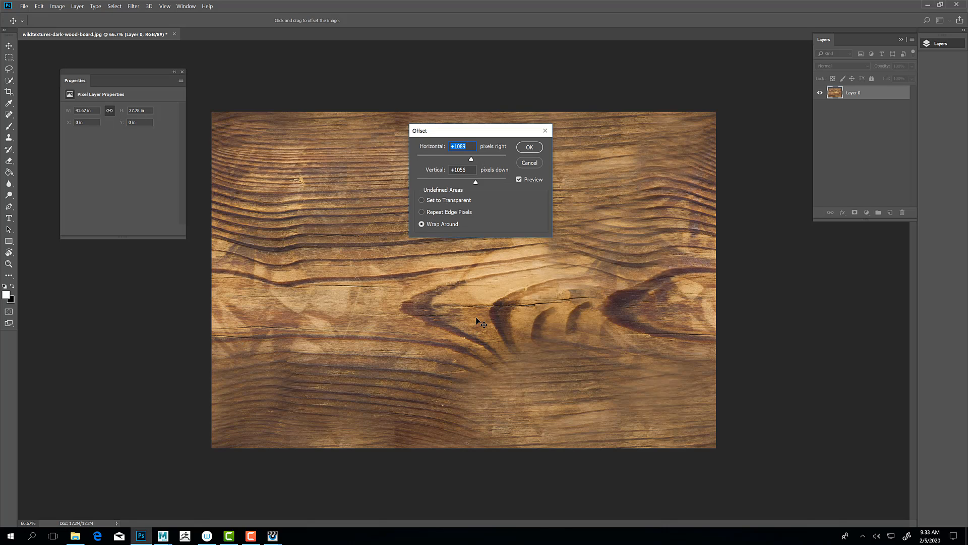
click(529, 147)
Save the image as the TIFF file WoodGrainSeamlessish_cmp in the sourceimages folder, with layers, no image compression and RLE layer compression.
key(s)
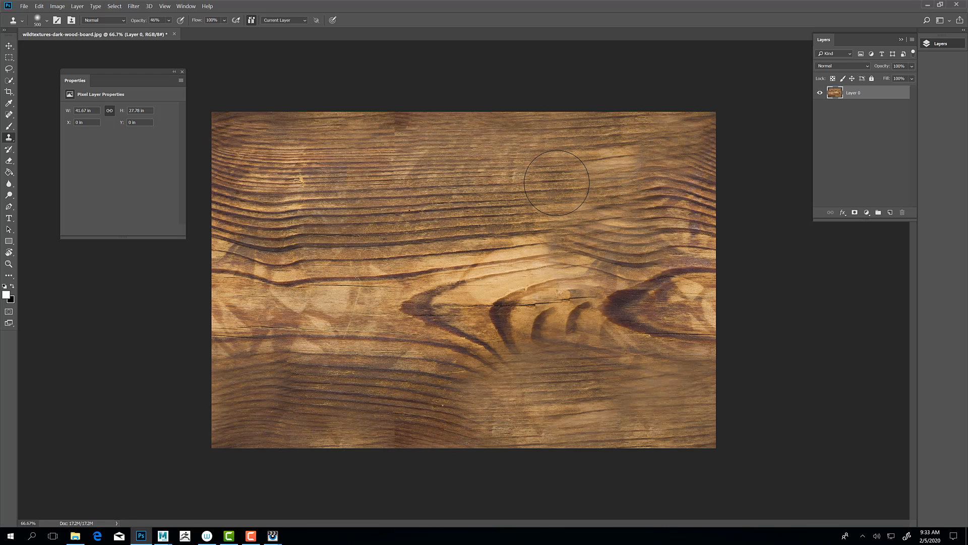
key(ctrl+shift+s)
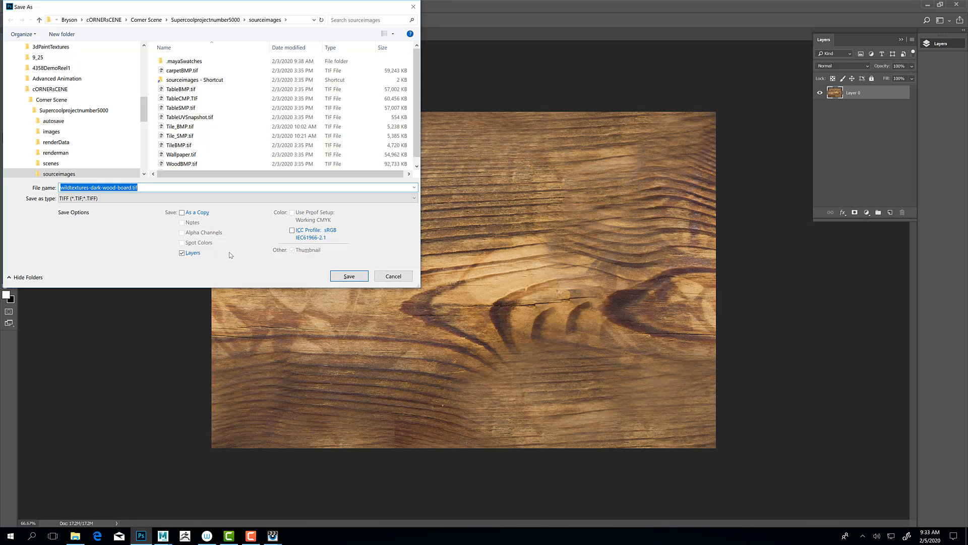
click(131, 198)
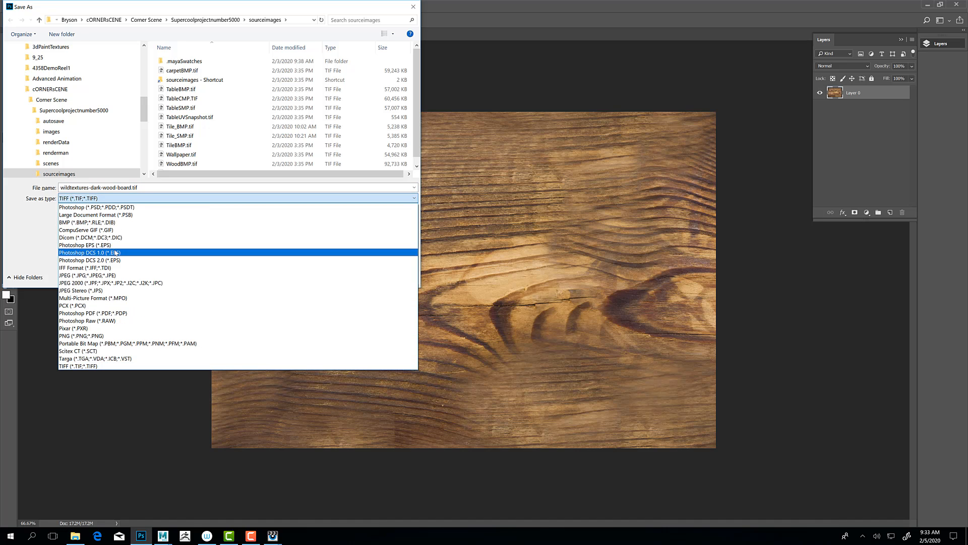
click(105, 366)
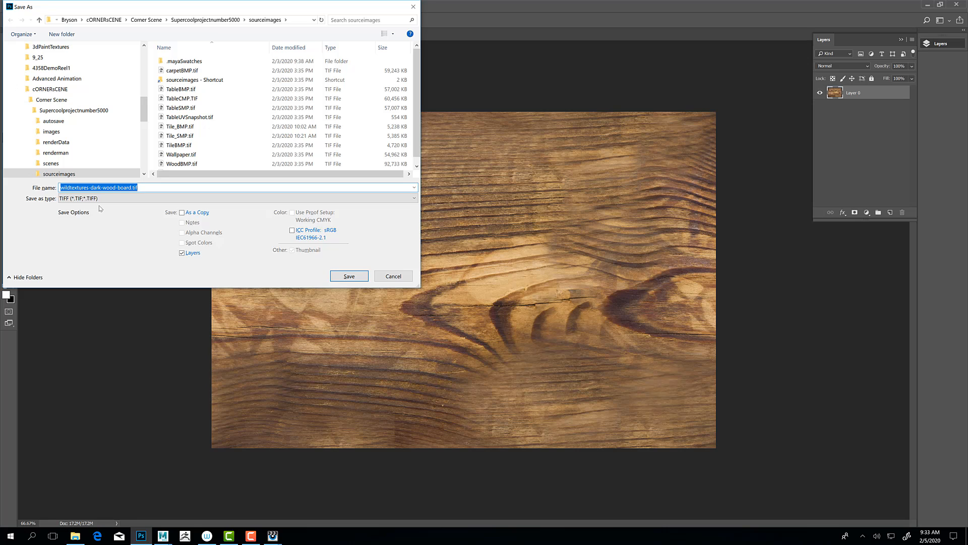
text(WoodGrain)
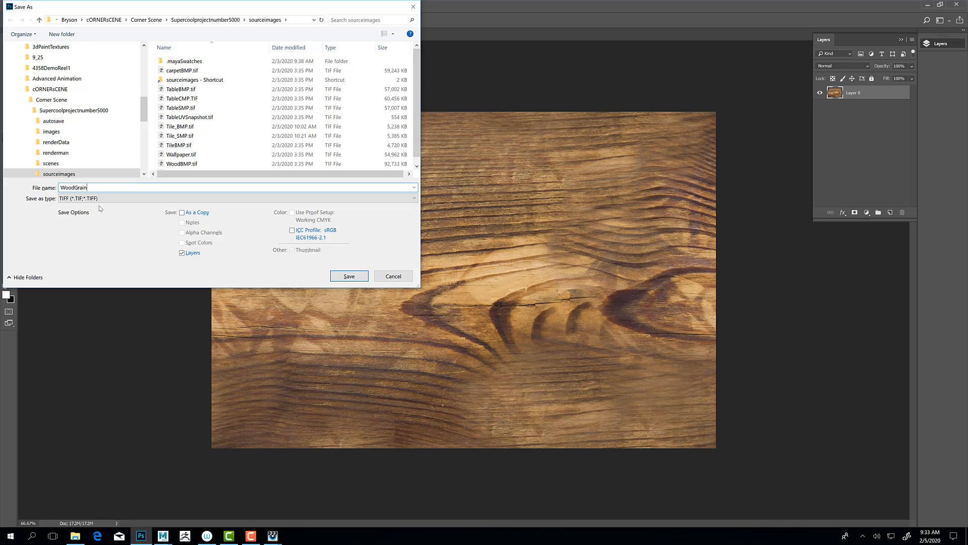
text(Seamlessish_cmp)
click(349, 276)
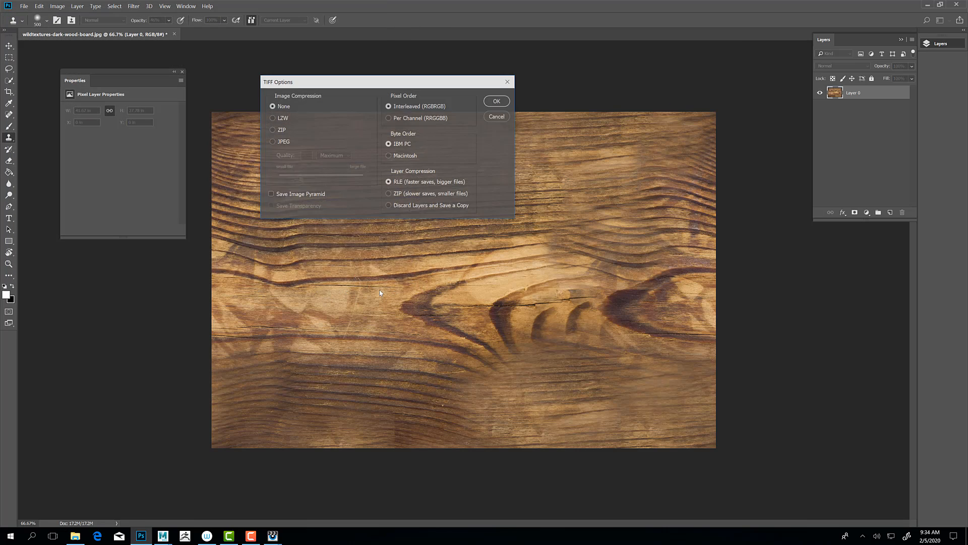
click(499, 102)
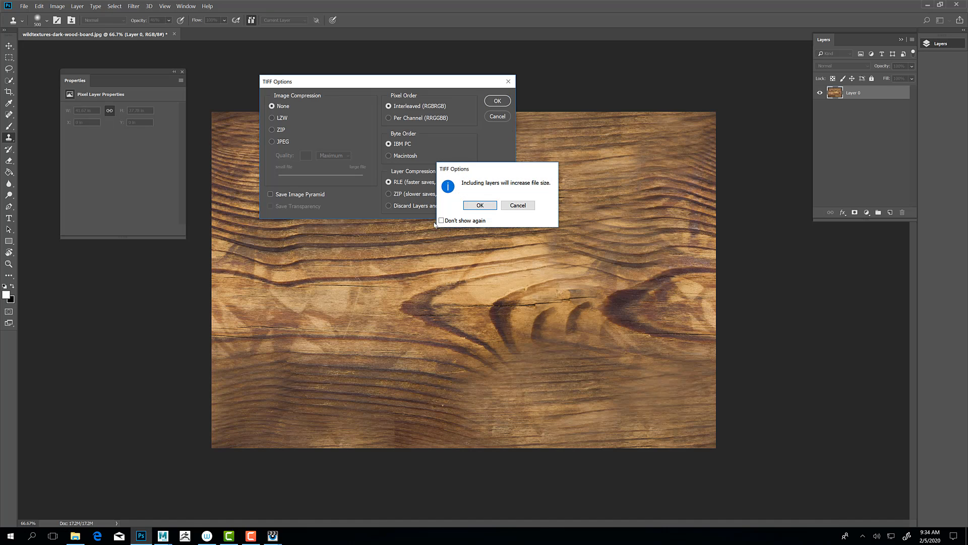
click(489, 208)
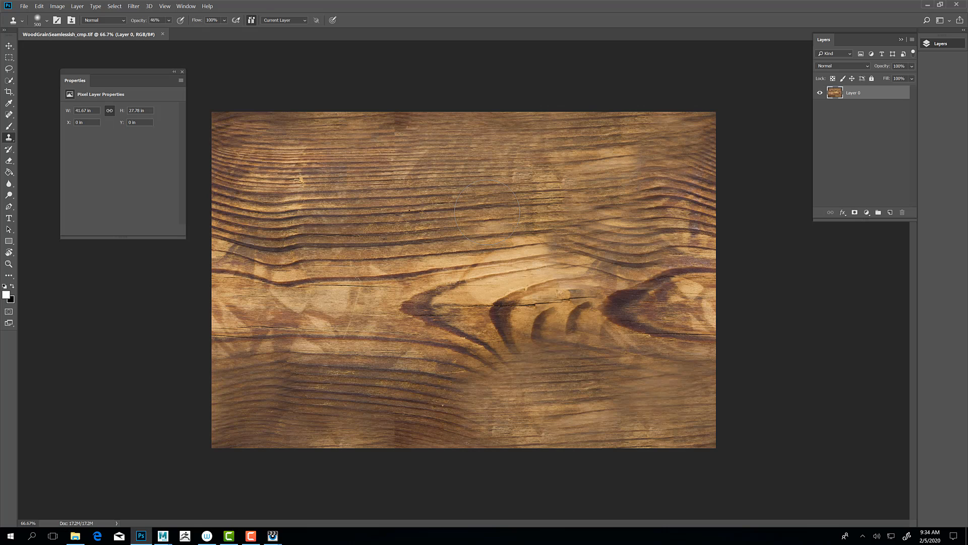
Switch to Maya, bring back the Hypershade and select the PxrTexture1 node feeding the tablePXR diffuse color.
click(927, 4)
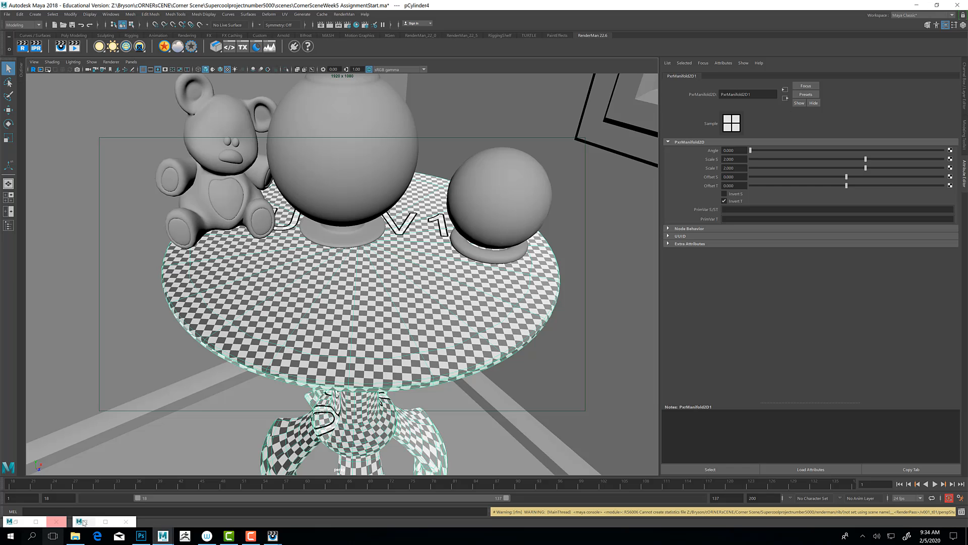
click(15, 522)
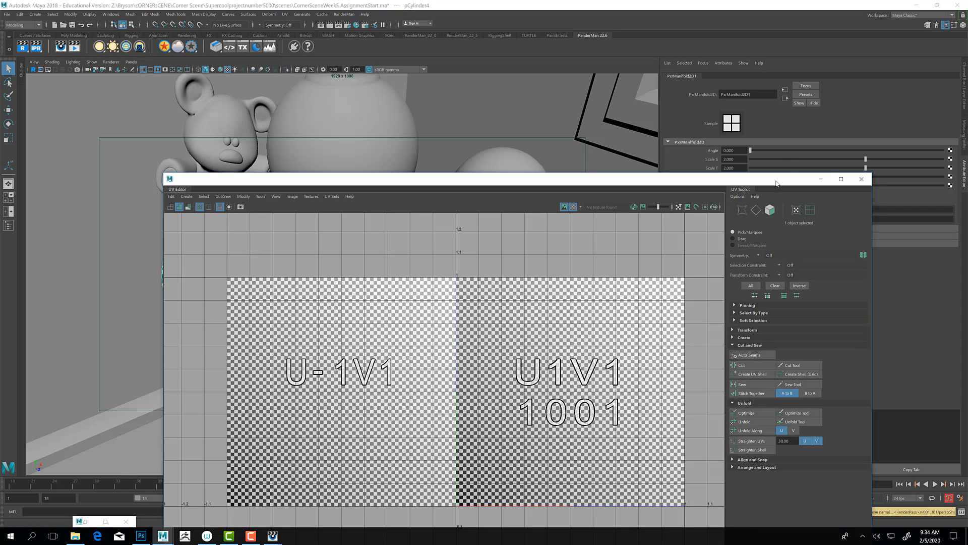
click(821, 178)
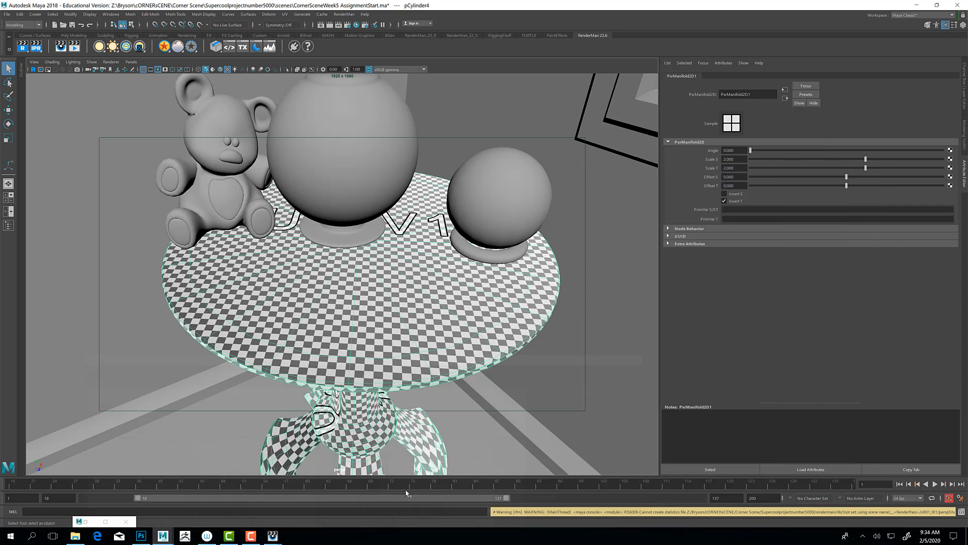
click(89, 525)
click(403, 330)
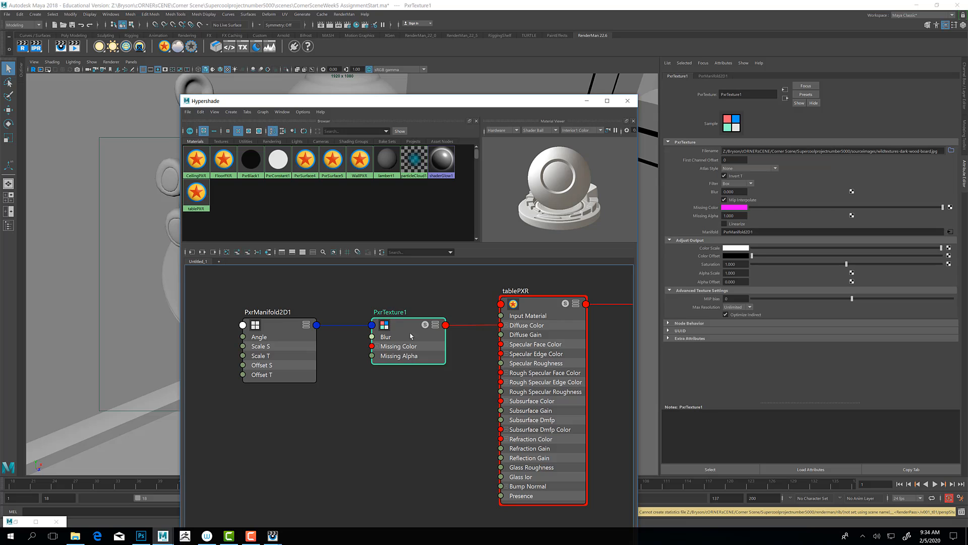
Load WoodGrainSeamlessish_cmp.tif from the sourceimages folder as the PxrTexture1 image file.
click(951, 150)
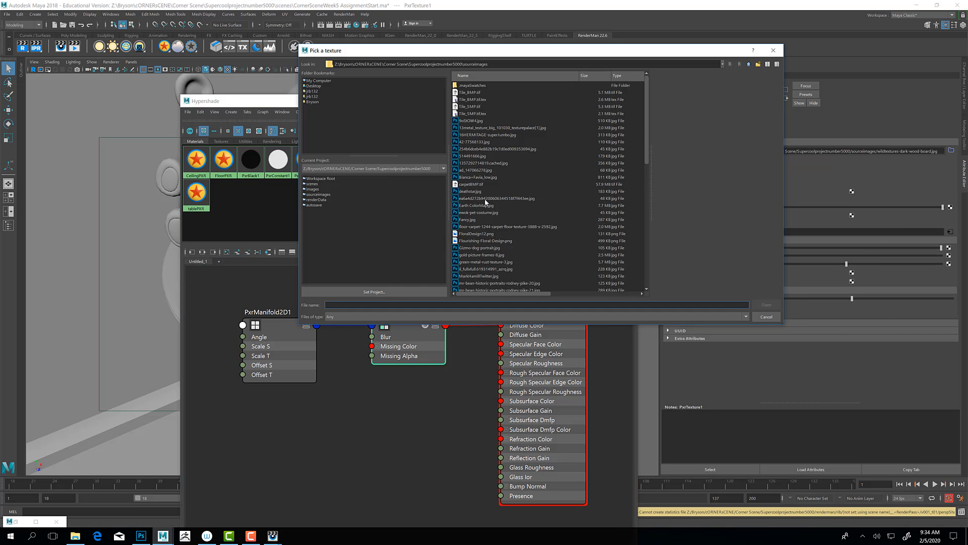
scroll(485, 199, down, 10)
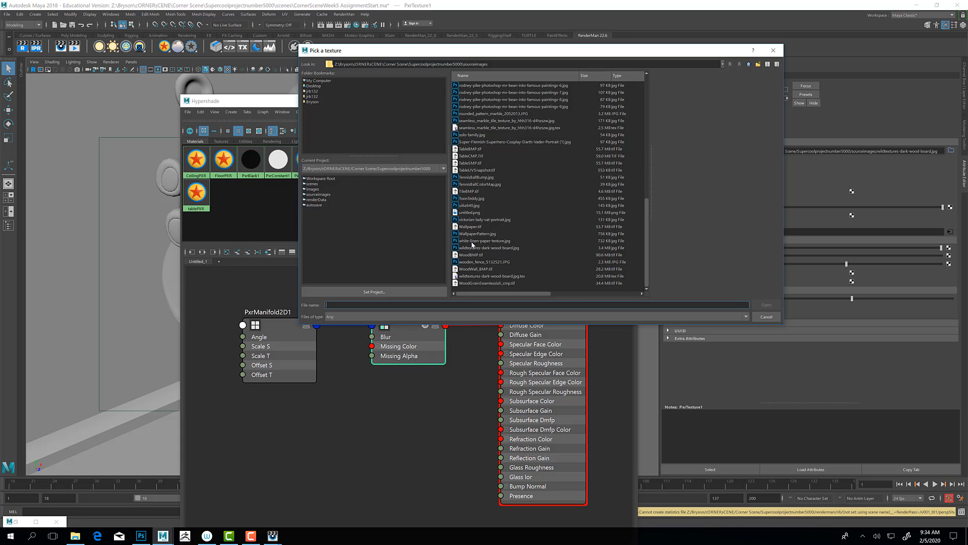
click(471, 283)
click(766, 305)
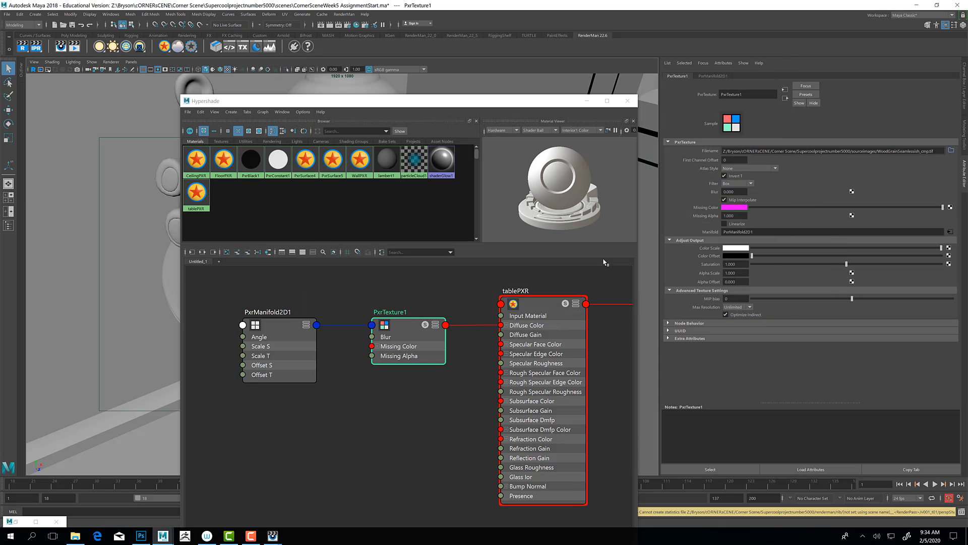
Minimise the Hypershade and run a RenderMan preview render of the table with the seamless wood texture.
click(582, 101)
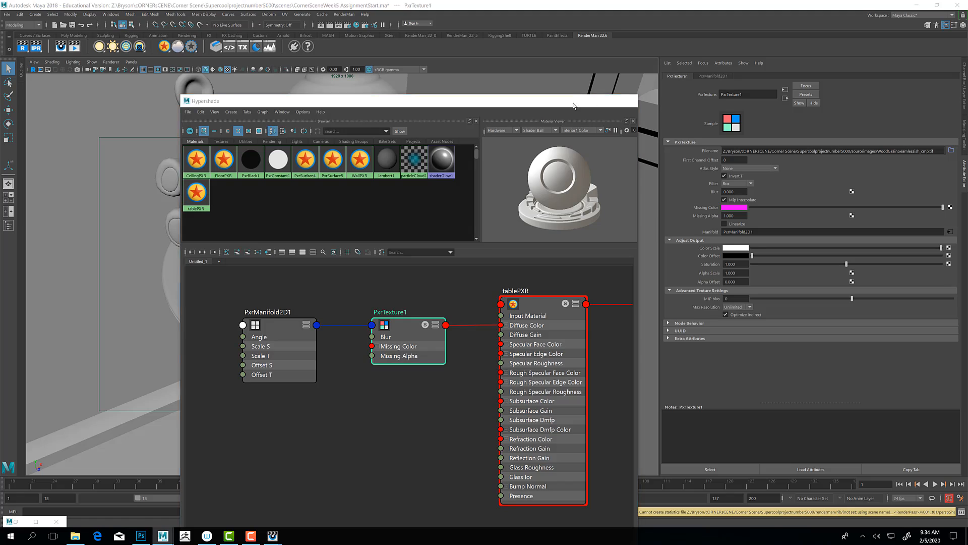
click(351, 17)
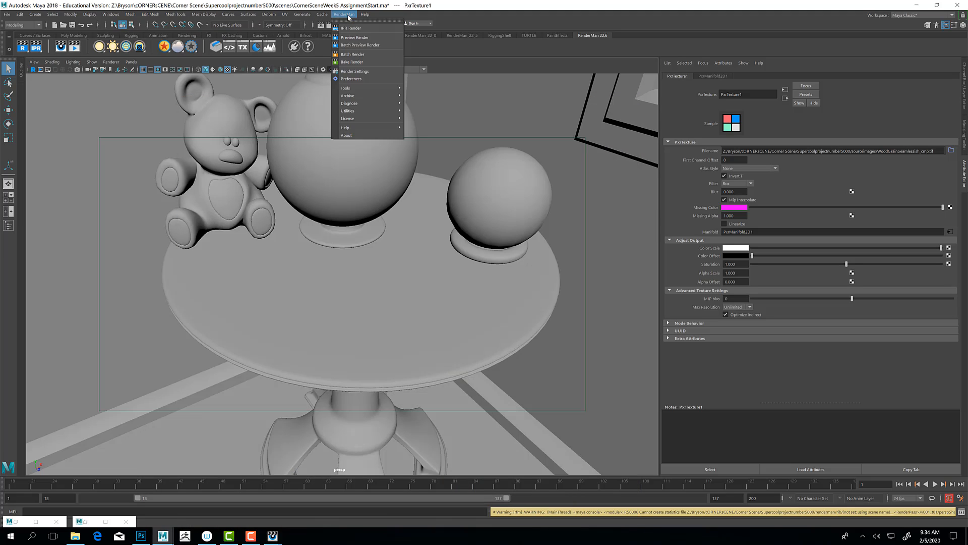
click(352, 37)
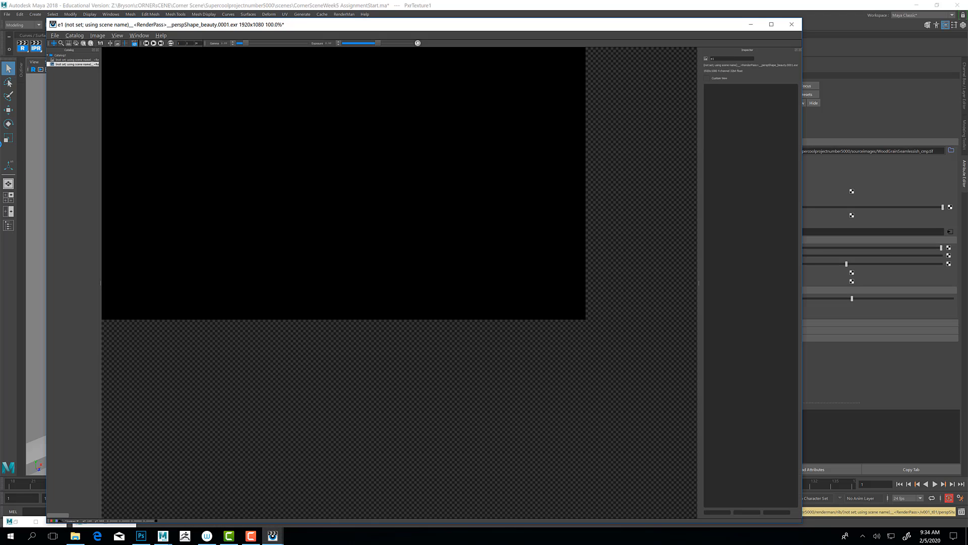
Compare the earlier table render with the newest one, examining the wood grain seams on the tabletop.
click(74, 59)
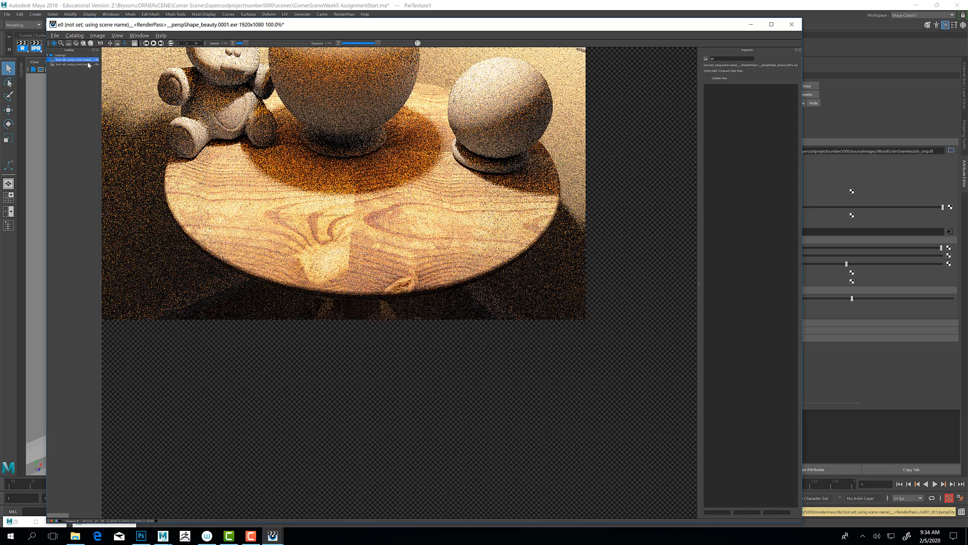
click(75, 64)
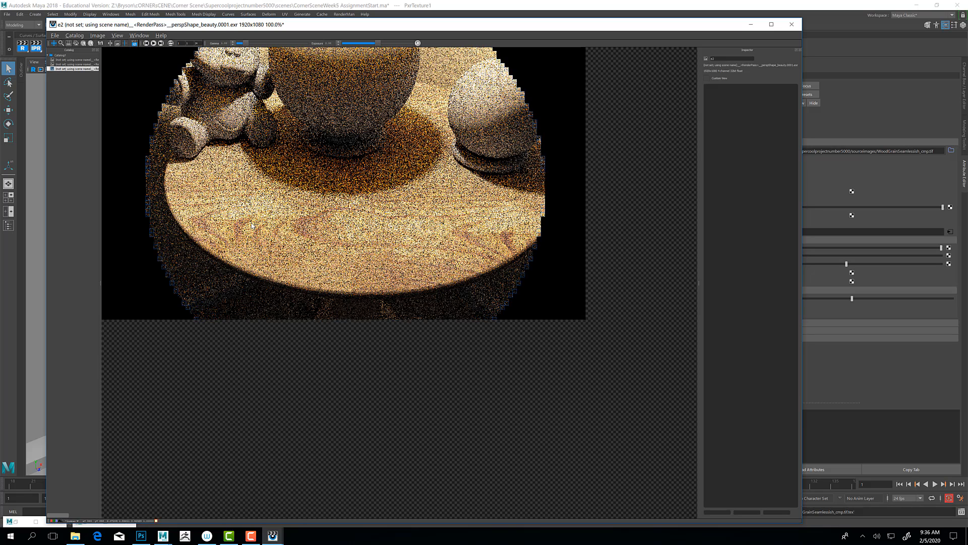
click(63, 61)
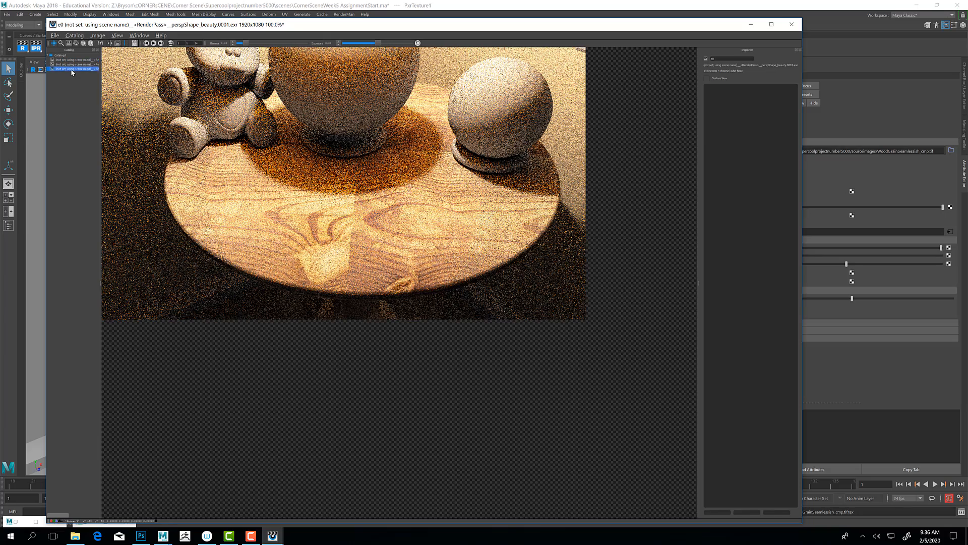
click(72, 69)
click(72, 65)
click(71, 69)
click(74, 60)
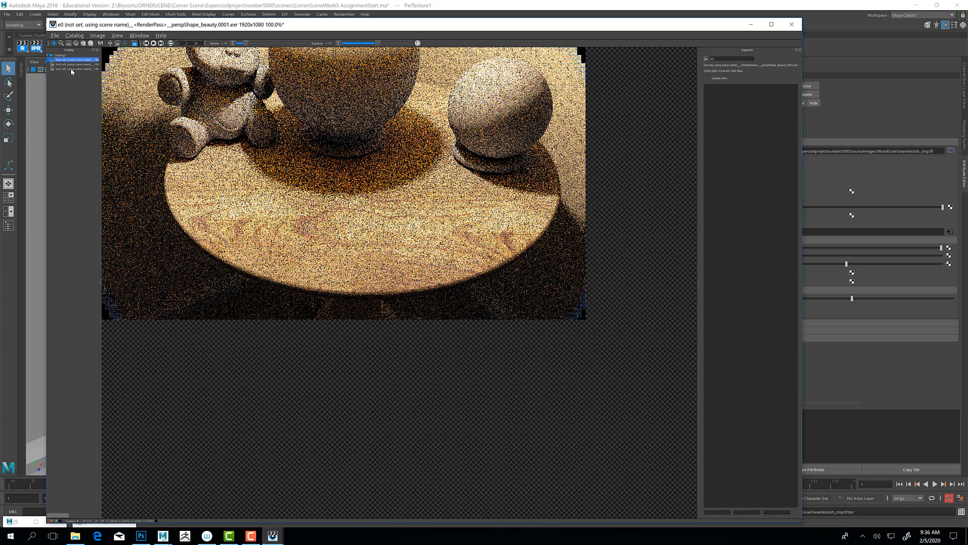
click(71, 68)
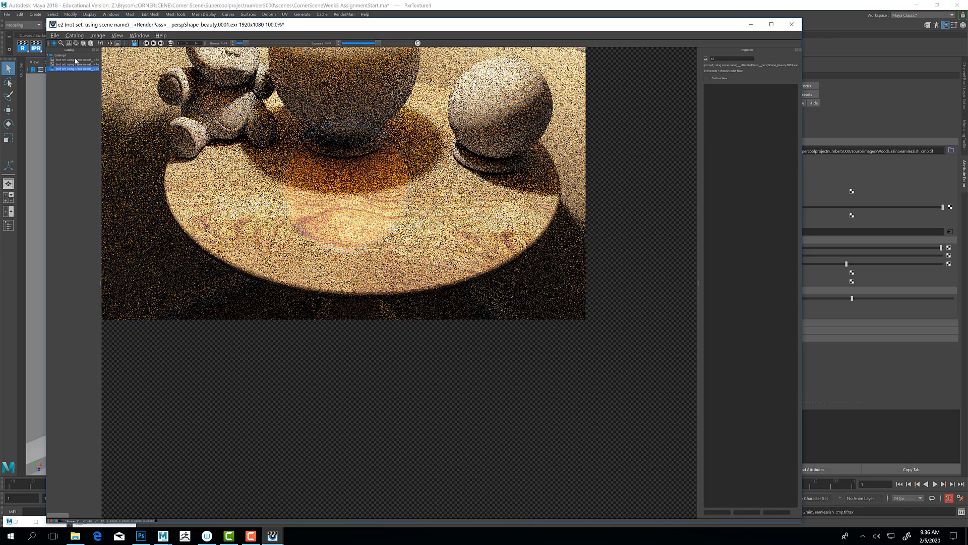
click(74, 60)
click(75, 69)
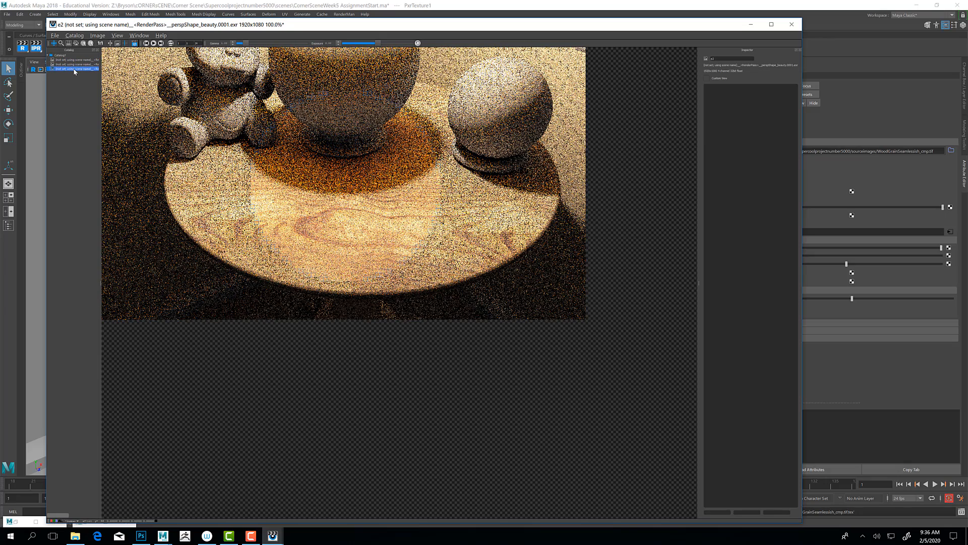
click(74, 60)
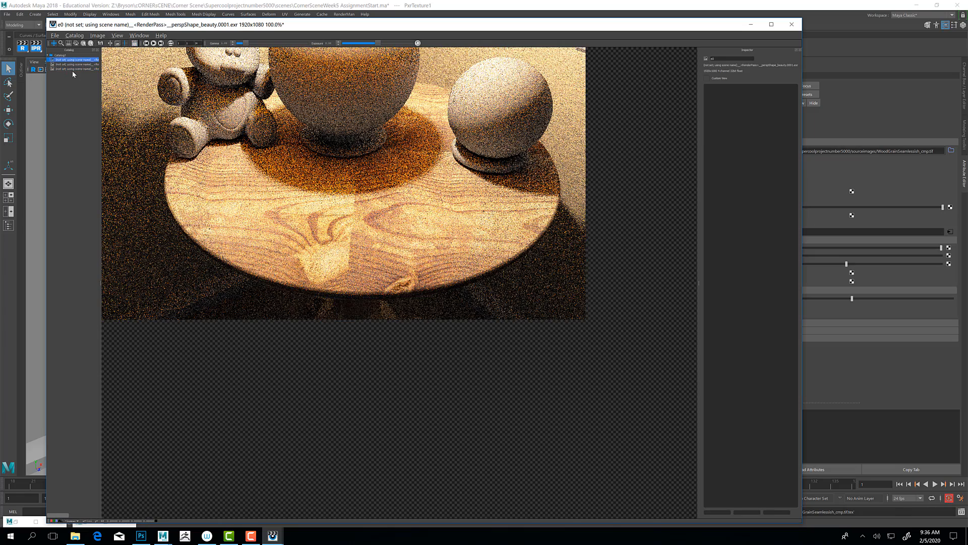
click(72, 69)
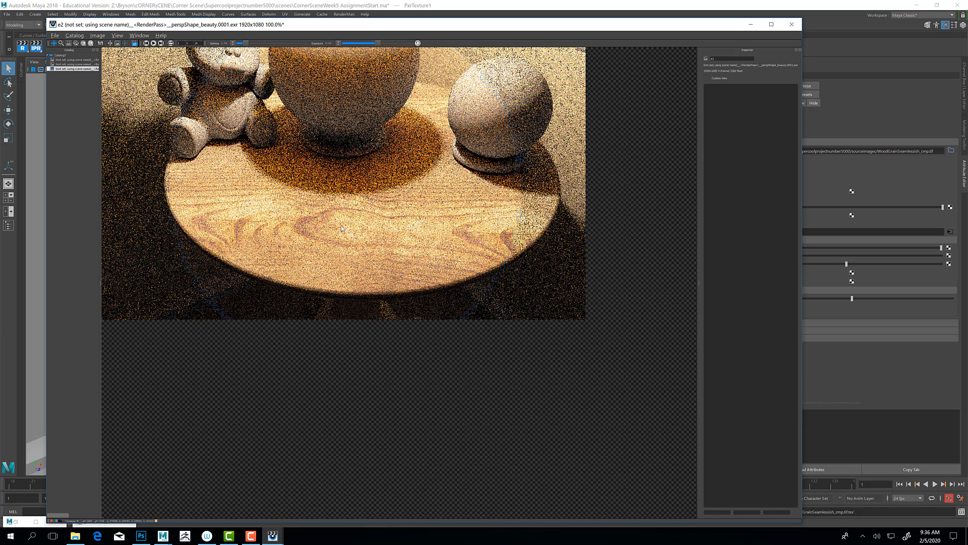
Try Scale S and Scale T of 10 on PxrManifold2D1 and inspect the repeating wood grain in a preview render.
click(750, 26)
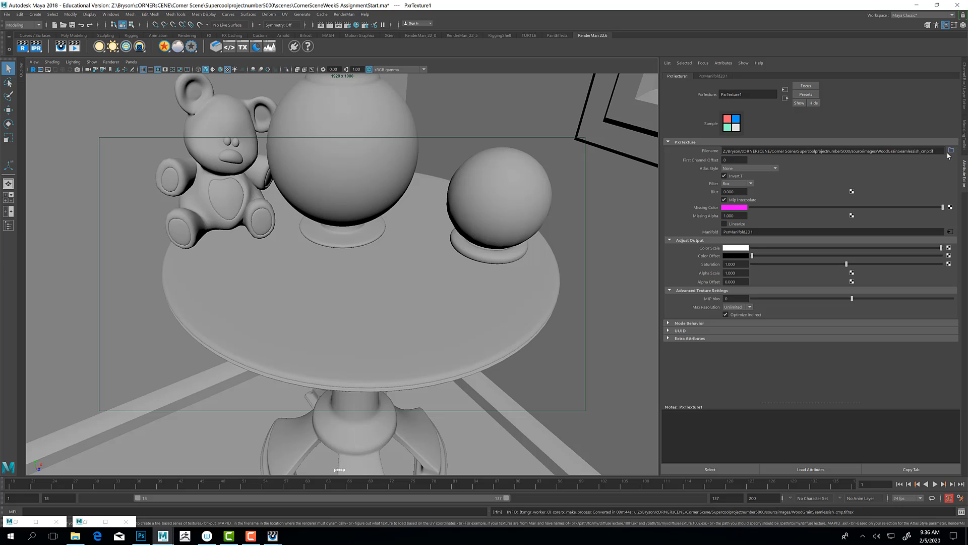
click(950, 232)
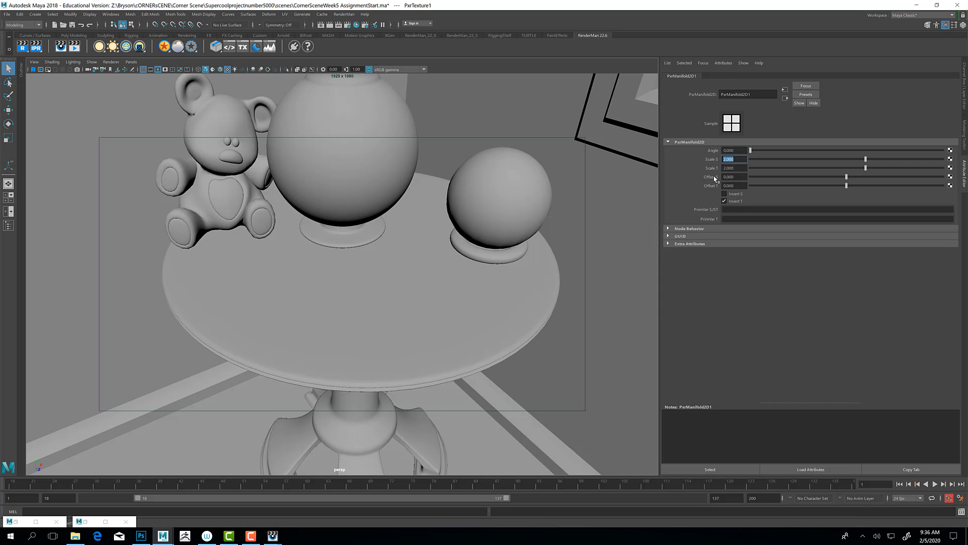
text(10)
key(Tab)
click(85, 521)
mouse_move(273, 535)
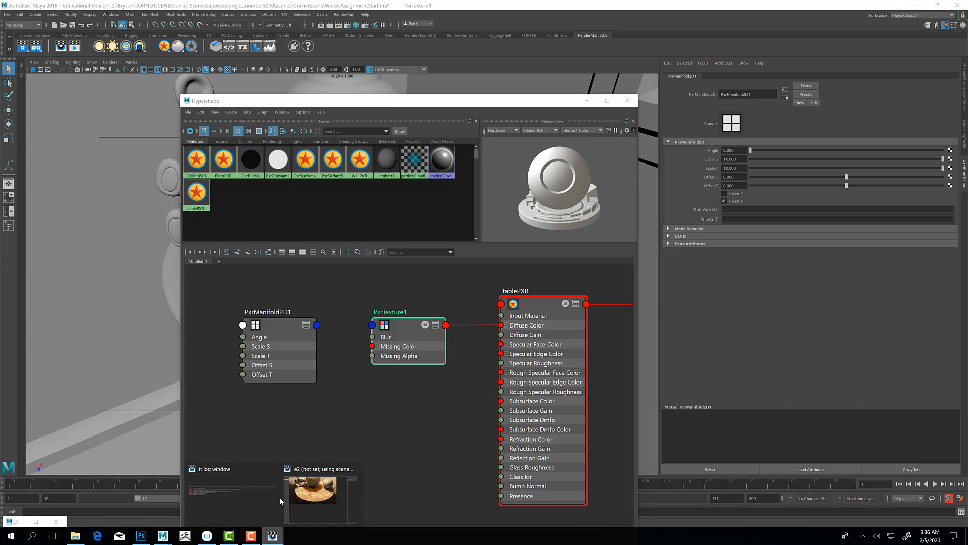
click(312, 497)
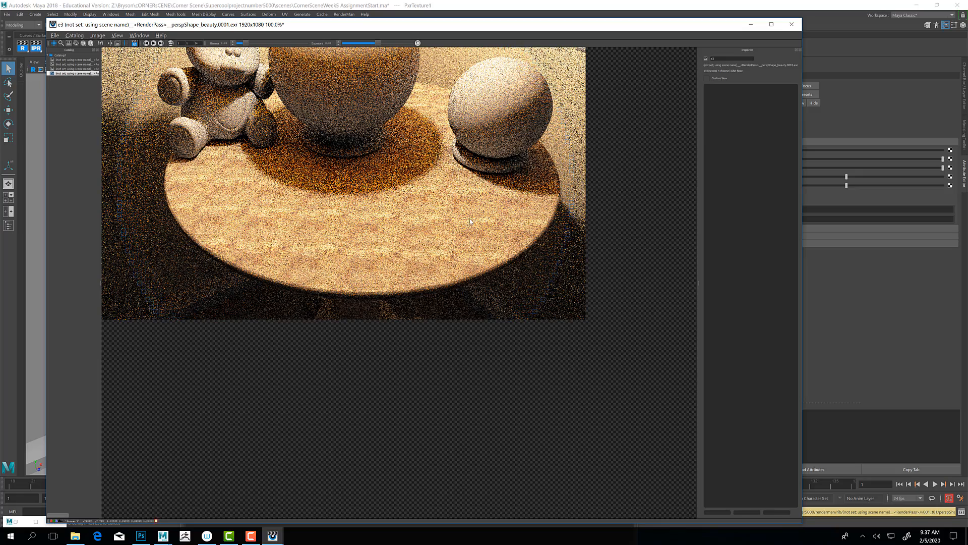
scroll(390, 192, up, 5)
scroll(389, 192, down, 2)
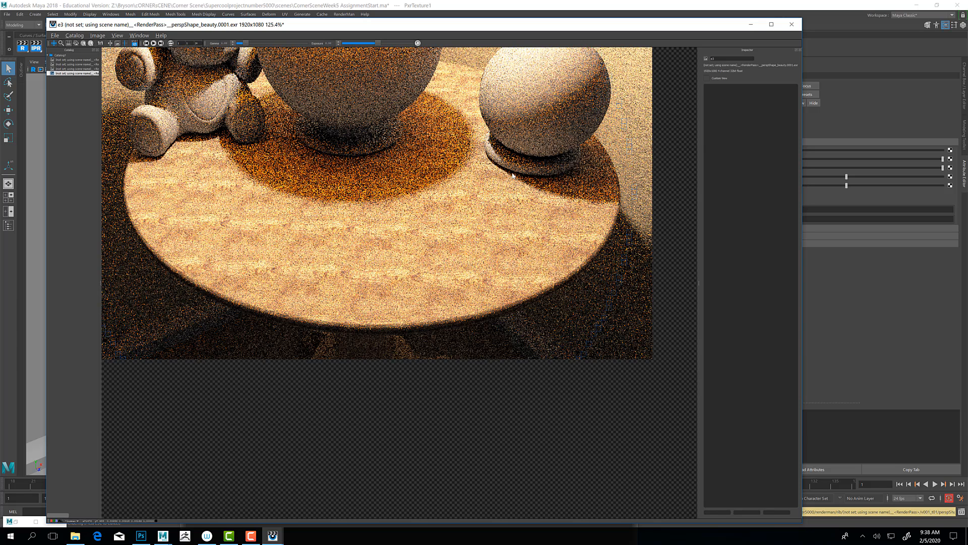
Set Scale S and Scale T of PxrManifold2D1 to 2 and render the table again.
click(756, 25)
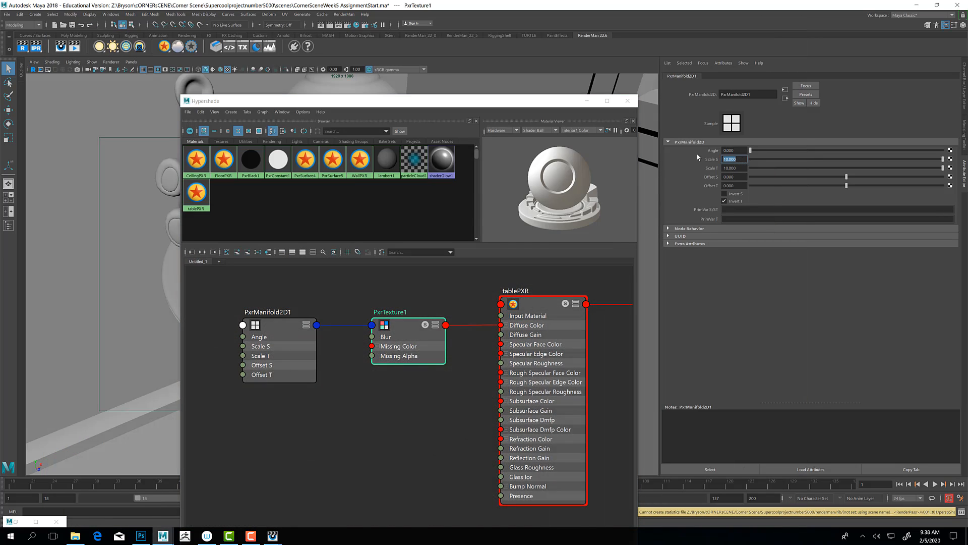
text(2)
key(Tab)
text(2)
key(Return)
click(302, 514)
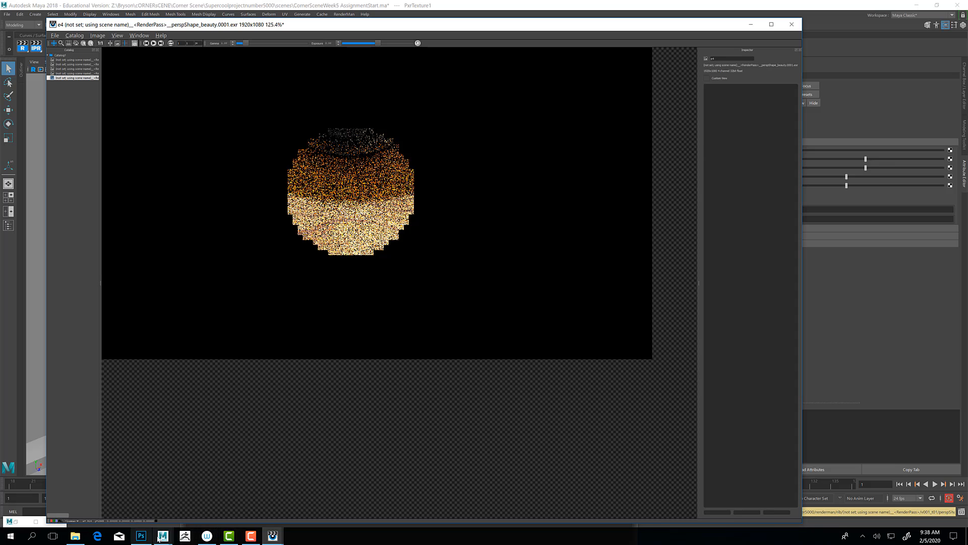
Switch to Photoshop and add an empty layer plus Brightness/Contrast and Hue/Saturation adjustment layers above the wood grain.
click(141, 536)
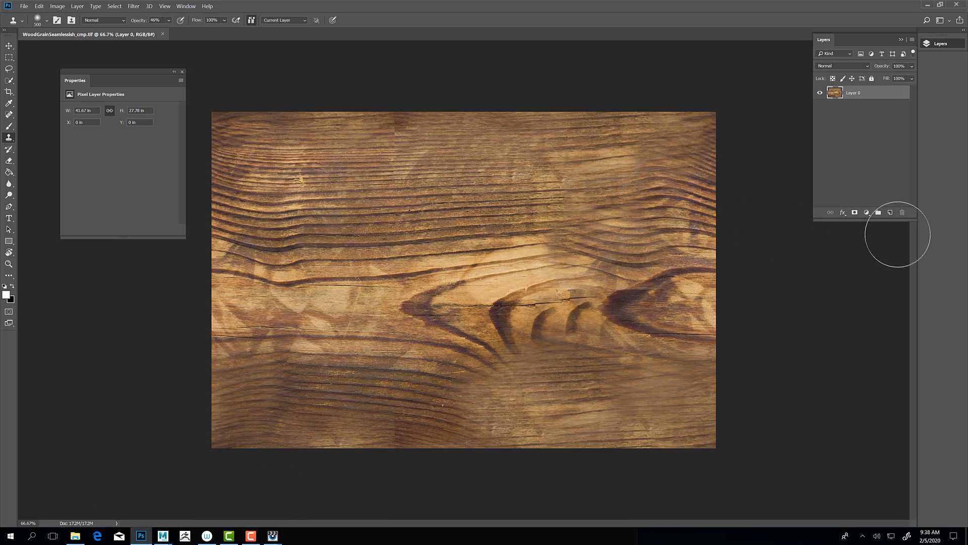
click(891, 213)
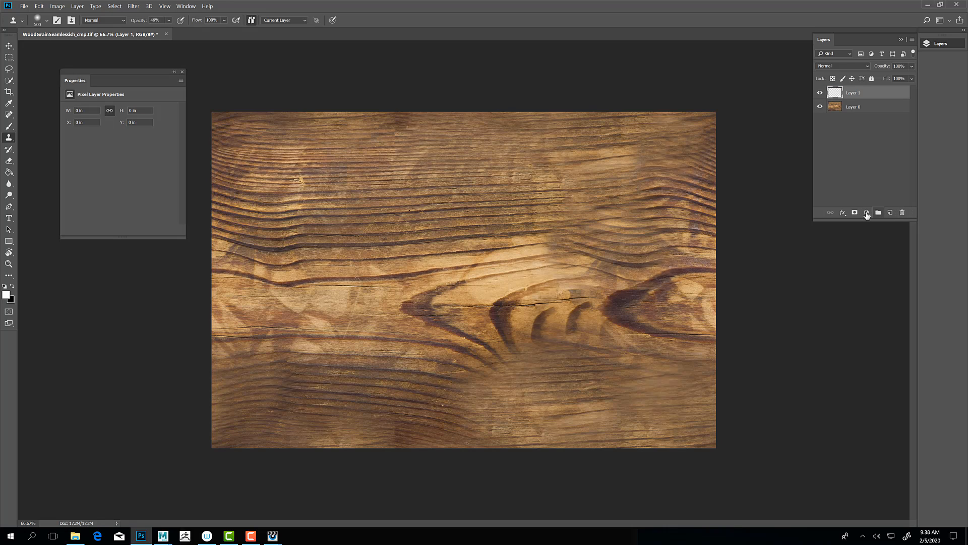
click(867, 212)
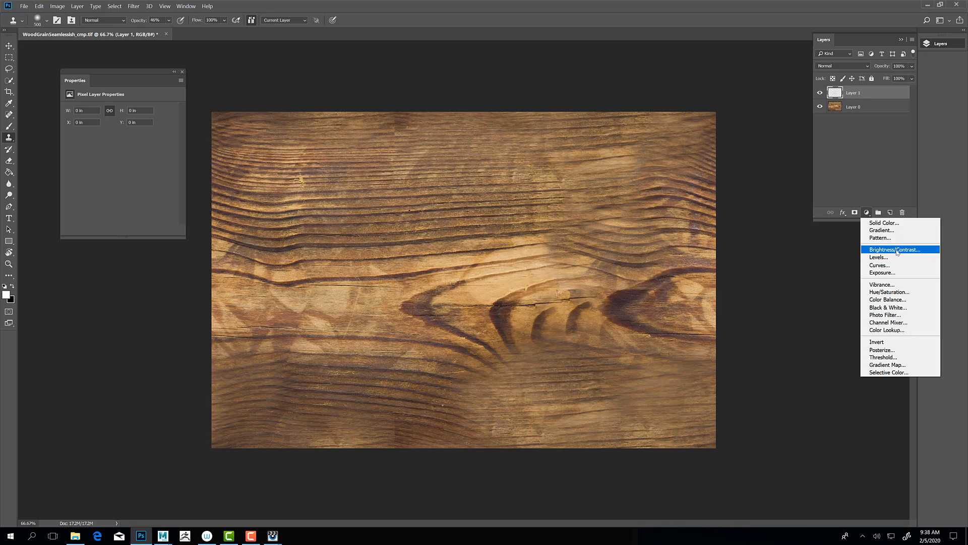
click(897, 250)
click(866, 213)
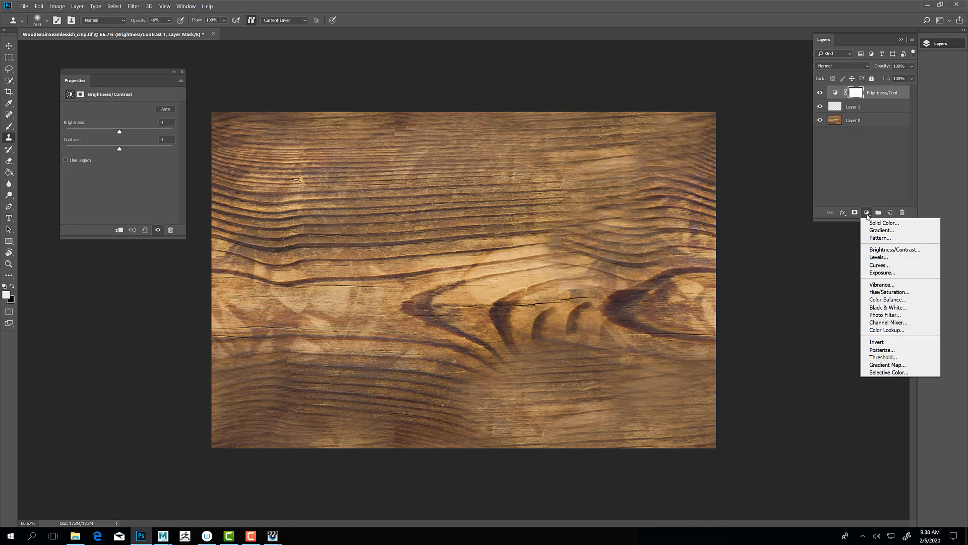
click(888, 292)
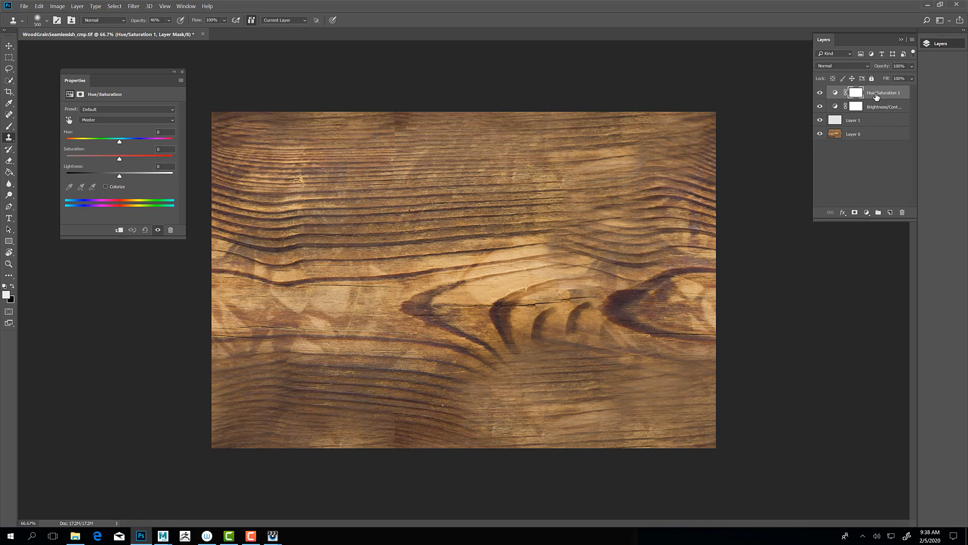
Turn the wood grain grayscale with Saturation -100, and set the Brightness/Contrast layer to brightness -71 and contrast 16.
drag(120, 159, 8, 176)
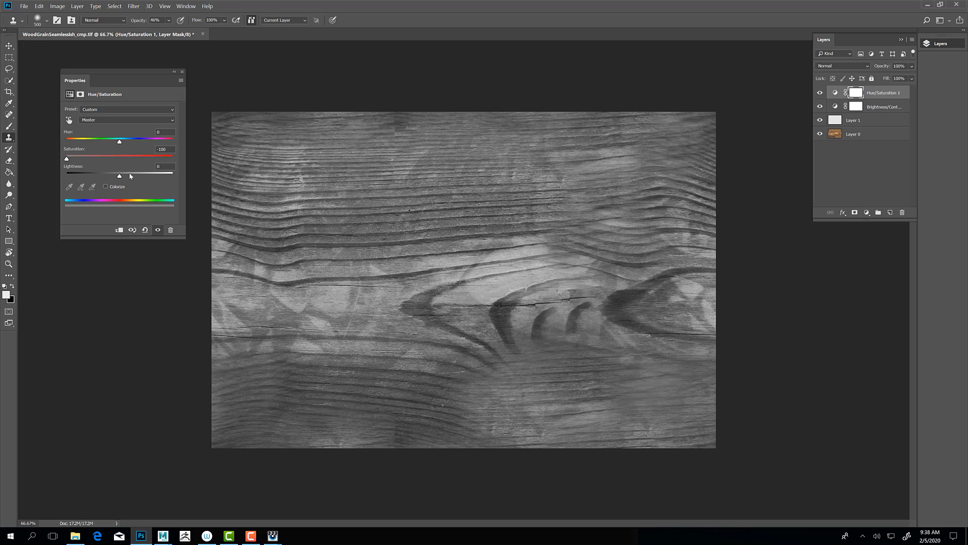
click(882, 108)
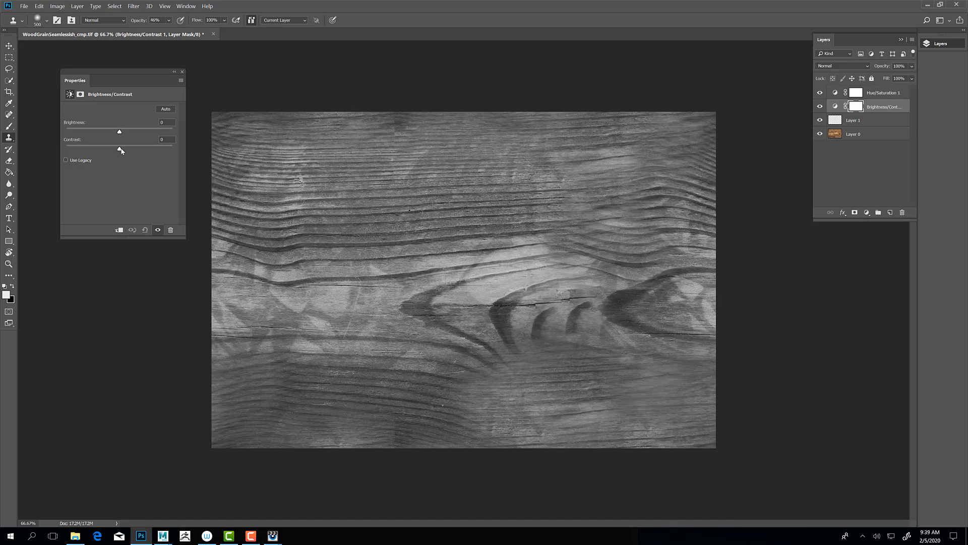
mouse_move(135, 153)
mouse_down()
mouse_move(148, 157)
mouse_move(96, 133)
mouse_move(119, 135)
mouse_move(96, 134)
mouse_up()
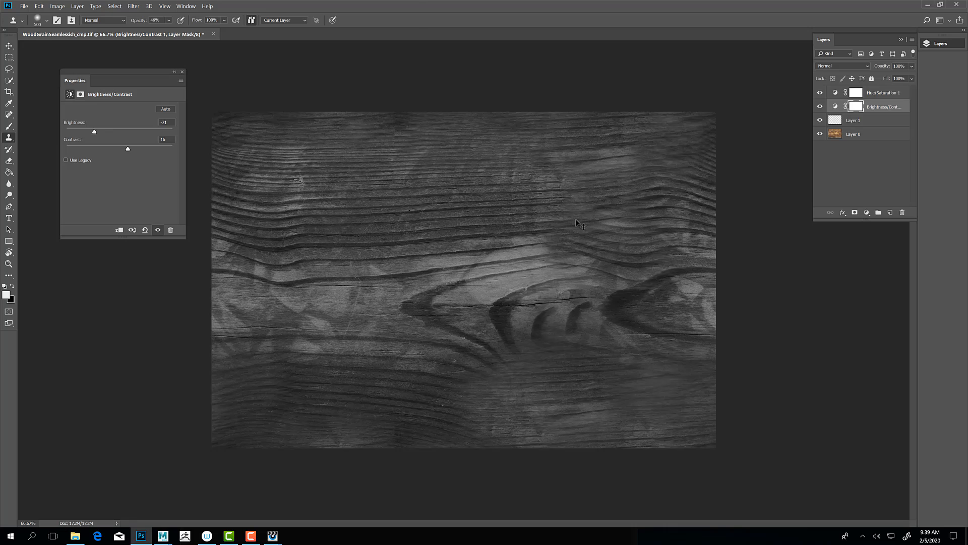
Save the grayscale version as the TIFF file WoodGrainSeamlessish_BMP in sourceimages, with layers, no image compression and RLE layer compression.
key(ctrl+shift+s)
drag(135, 188, 117, 187)
text(BMP)
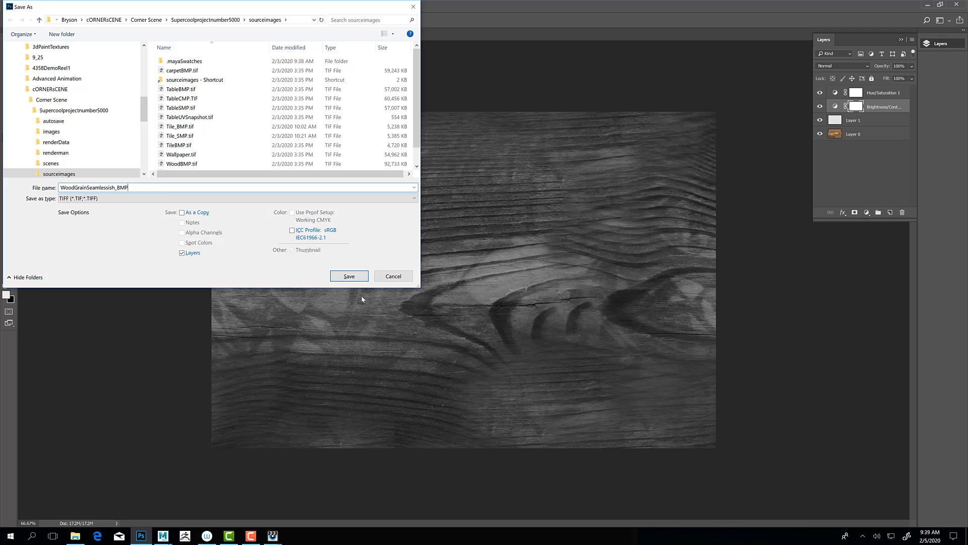
click(349, 276)
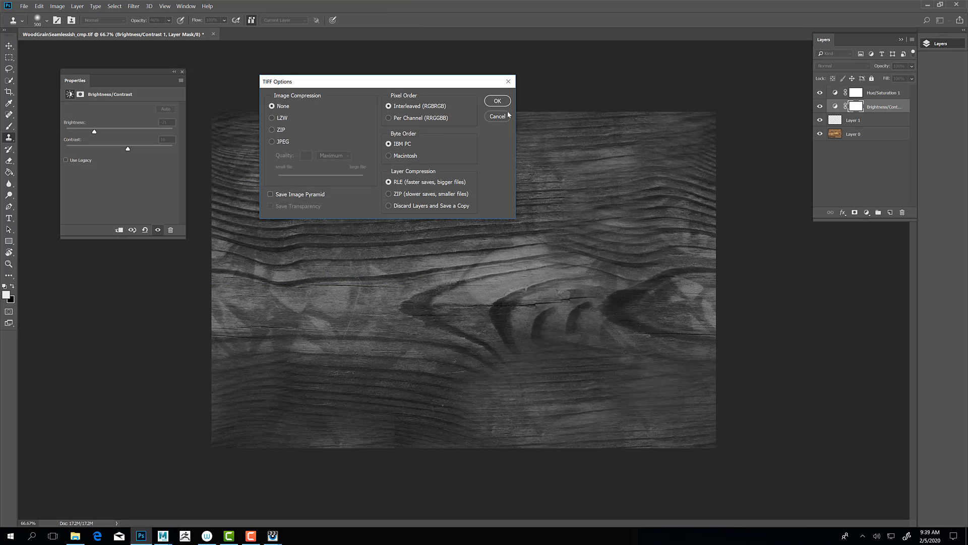
click(498, 101)
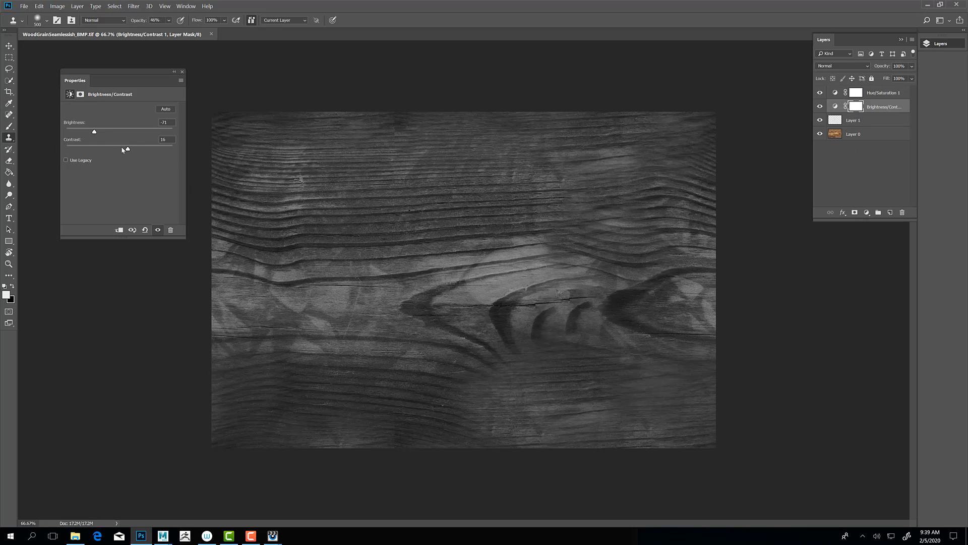
Lighten and flatten the grayscale wood by setting the Brightness/Contrast layer to brightness 150 and contrast -50.
drag(89, 150, 81, 150)
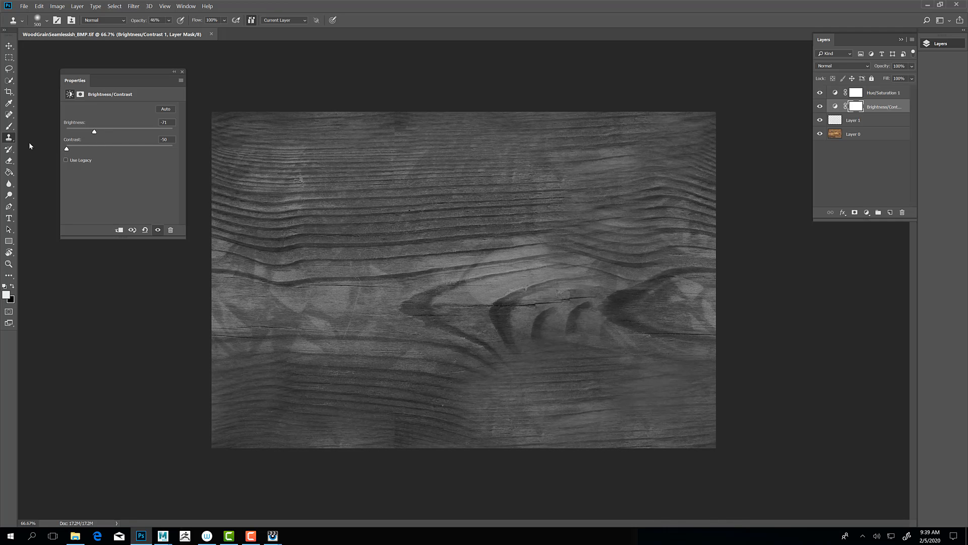
drag(123, 135, 180, 151)
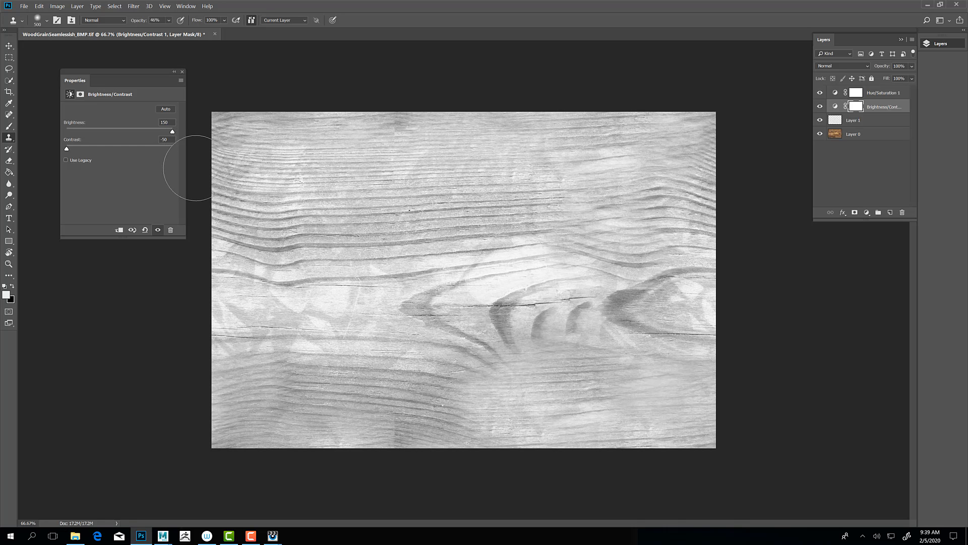
Duplicate the Brightness/Contrast layer within the same document and lower the copy's opacity to 20%.
click(889, 105)
right_click(876, 107)
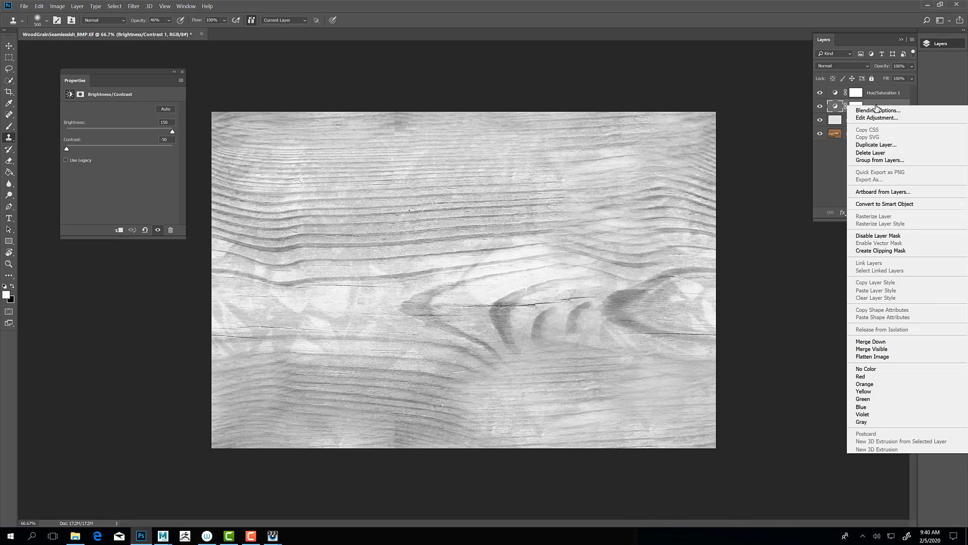
click(896, 146)
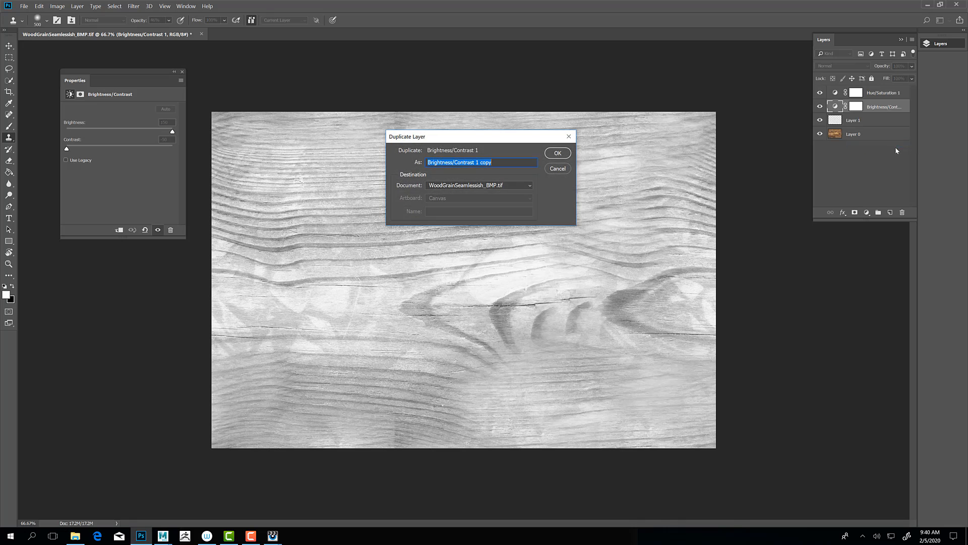
click(558, 154)
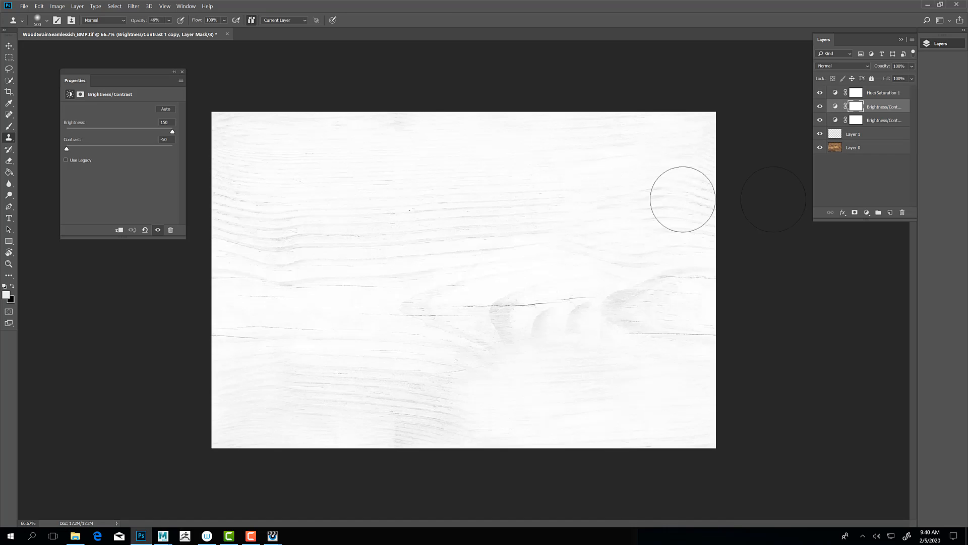
click(913, 66)
drag(887, 78, 877, 77)
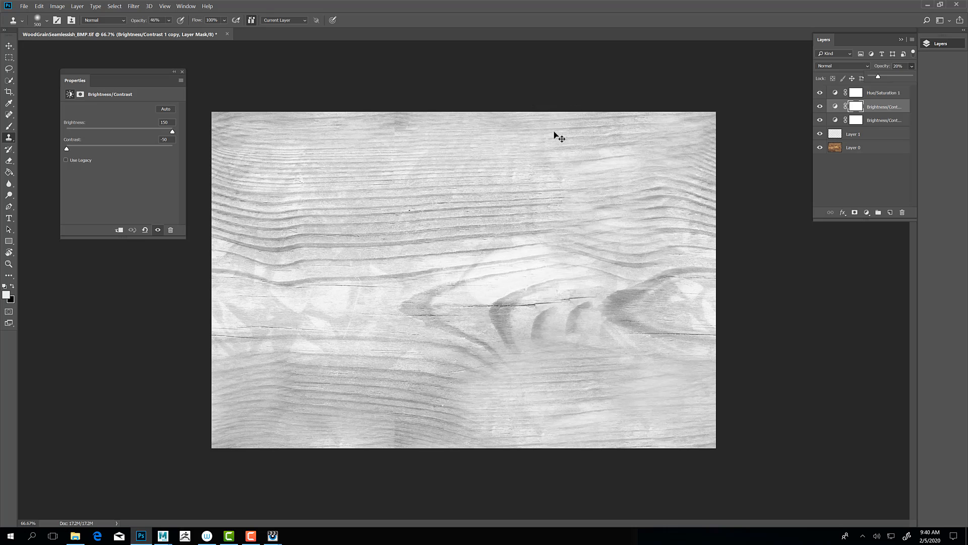
Save the light version as the TIFF file WoodGrainSeamlessish_BMPLowContrast in sourceimages, with layers, no image compression and RLE layer compression.
key(ctrl+shift+s)
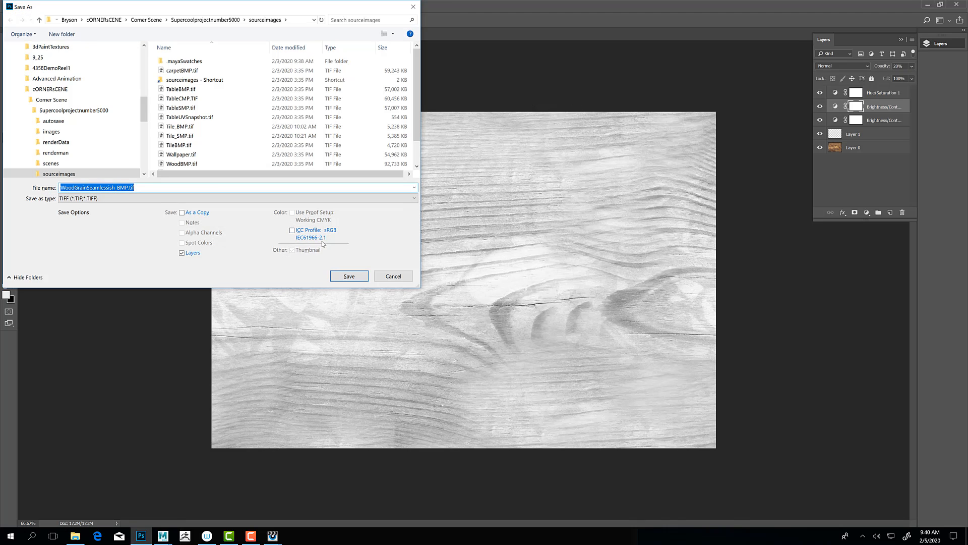
click(128, 188)
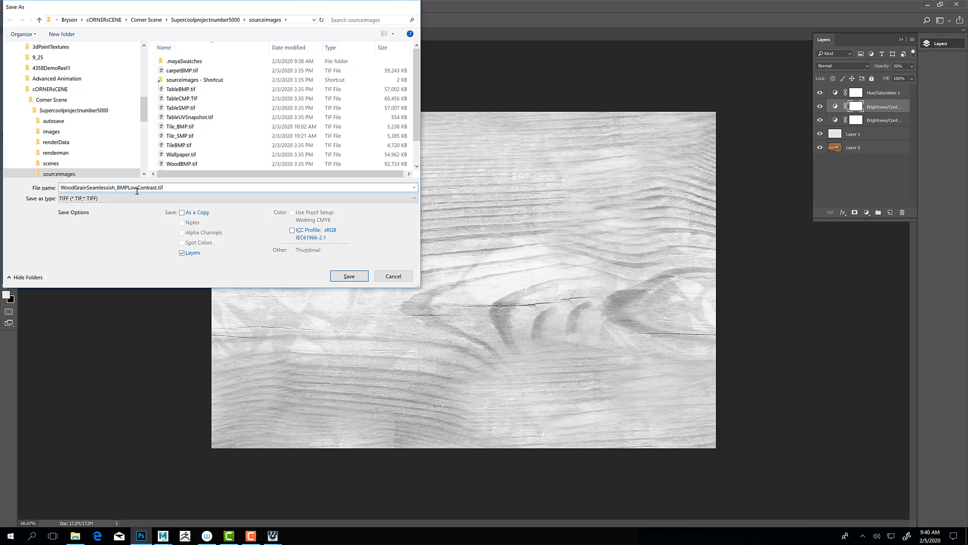
key(Return)
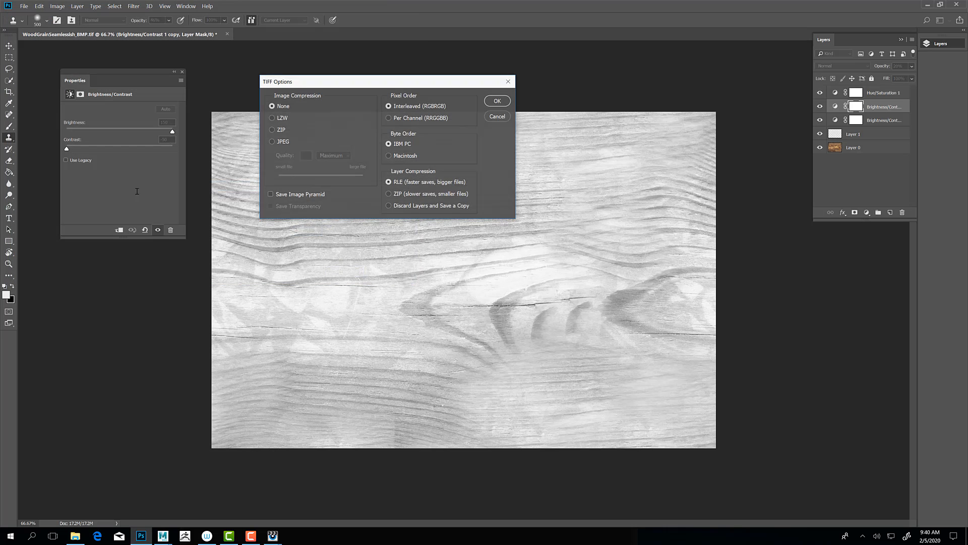
click(496, 102)
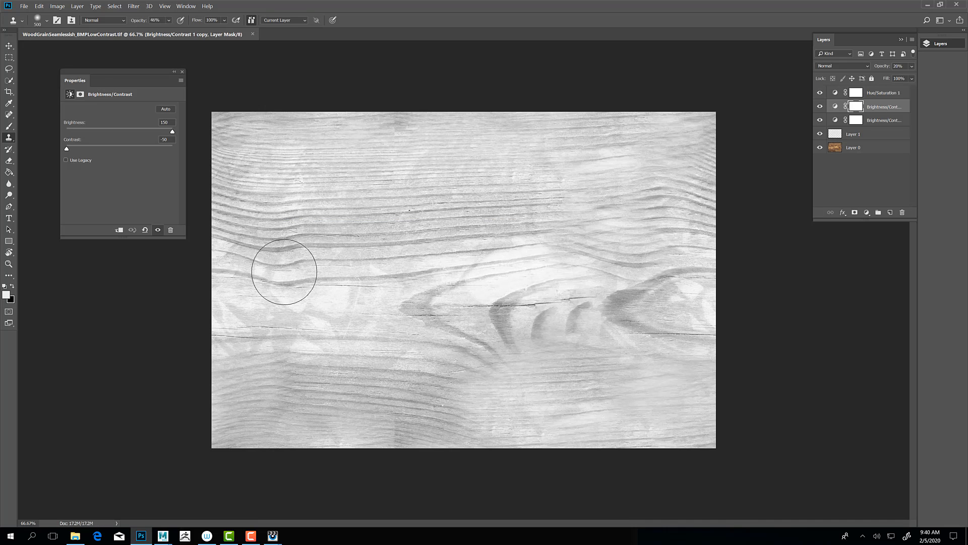
Compare the image with the Hue/Saturation layer and the duplicated Brightness/Contrast layer hidden and shown again.
click(819, 93)
click(820, 107)
click(819, 107)
click(819, 92)
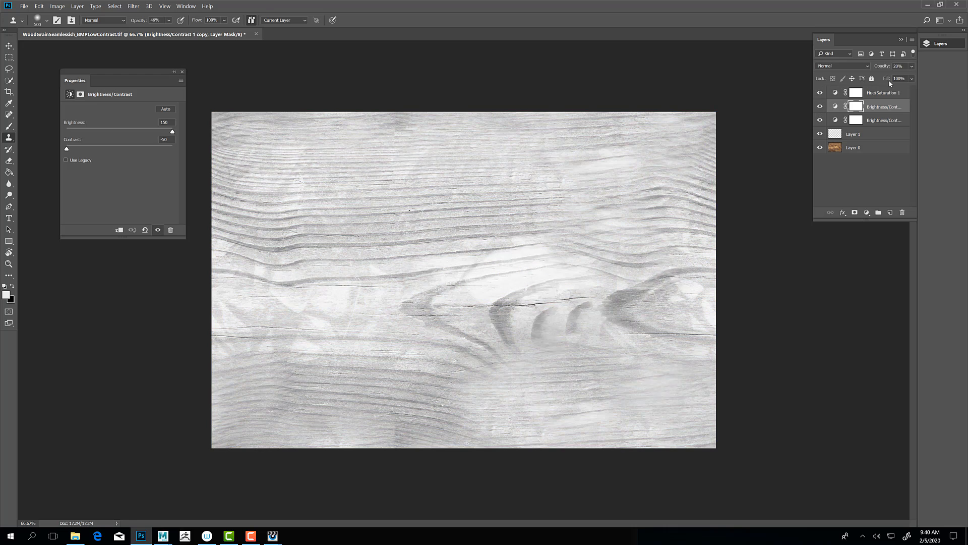
Switch from Photoshop to Maya, clear the render window out of the way and bring up the Hypershade.
click(926, 4)
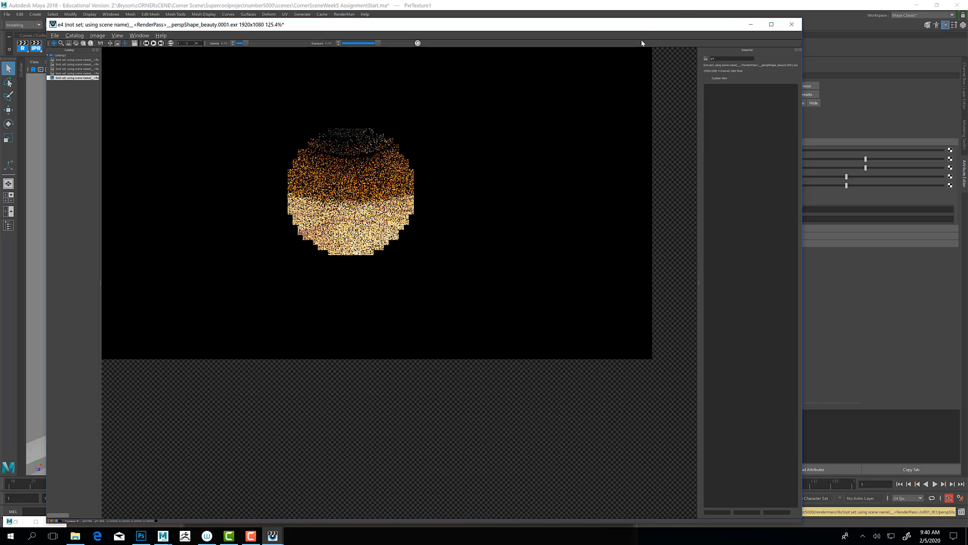
click(751, 24)
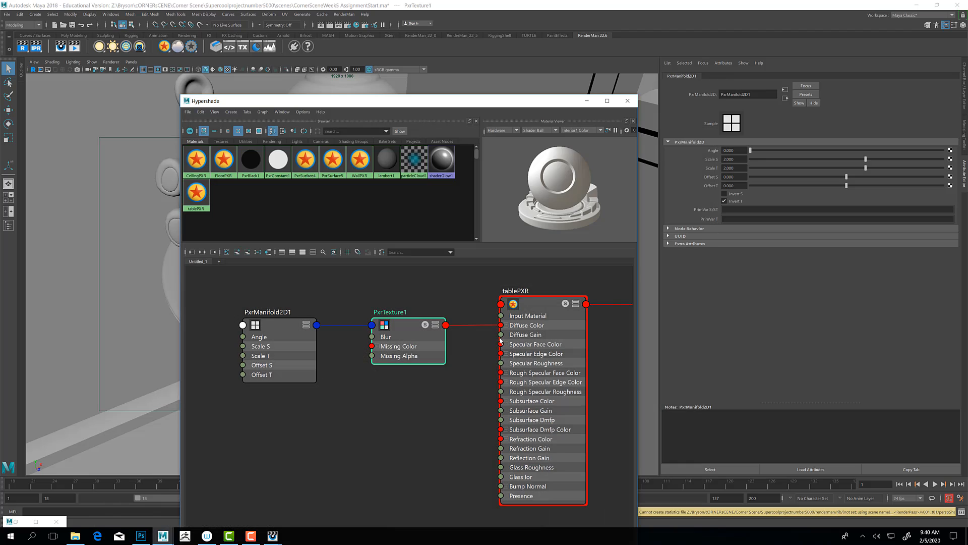
click(586, 101)
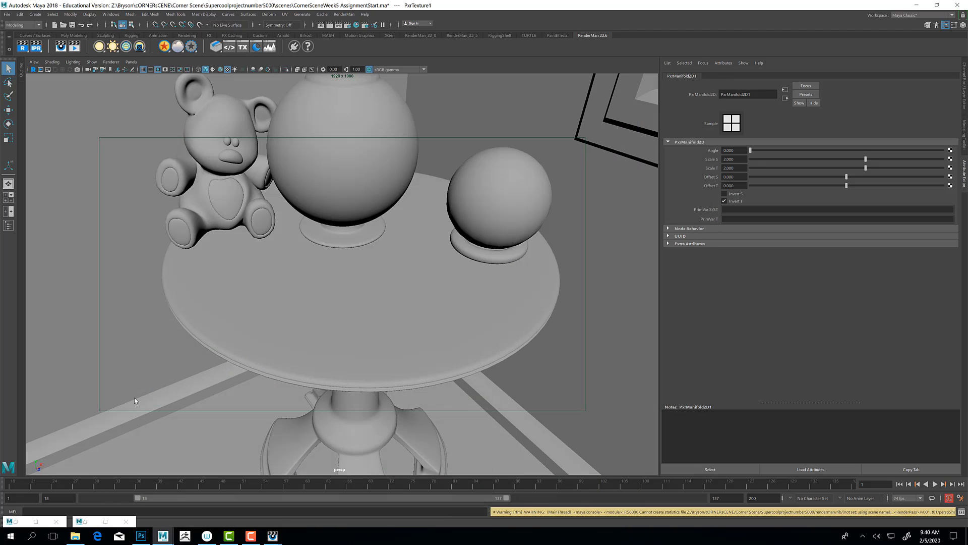
click(85, 521)
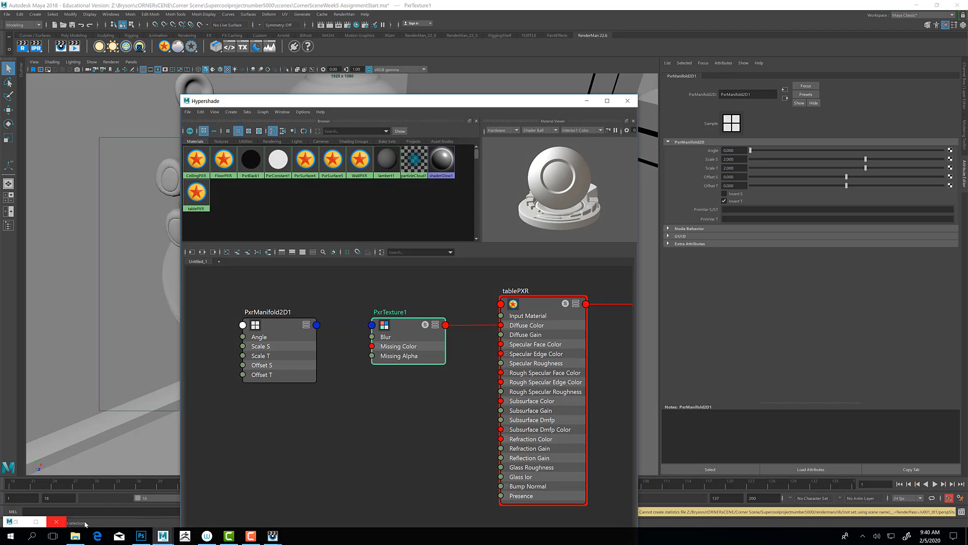
Create a PxrBump node in the tablePXR shader graph and place it below PxrTexture1.
click(418, 455)
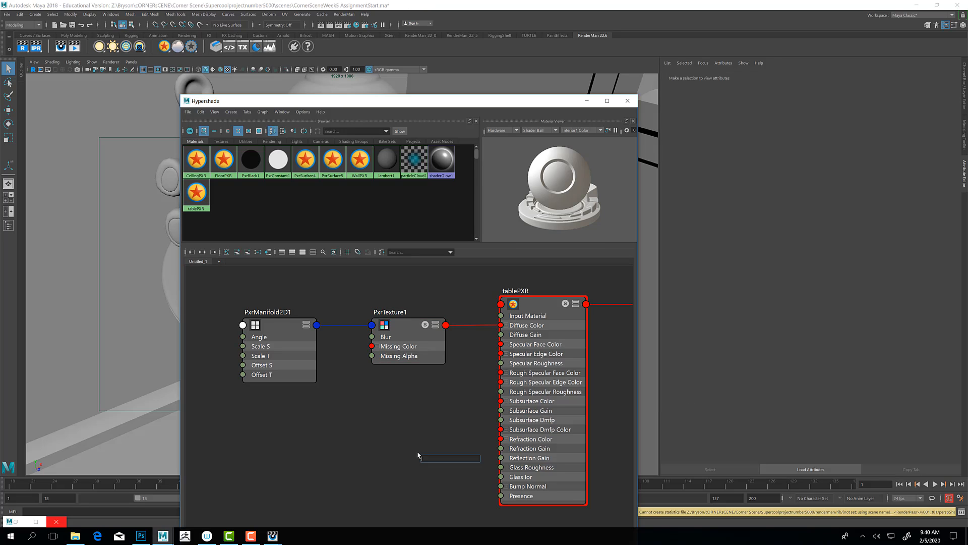
text(pxrbm)
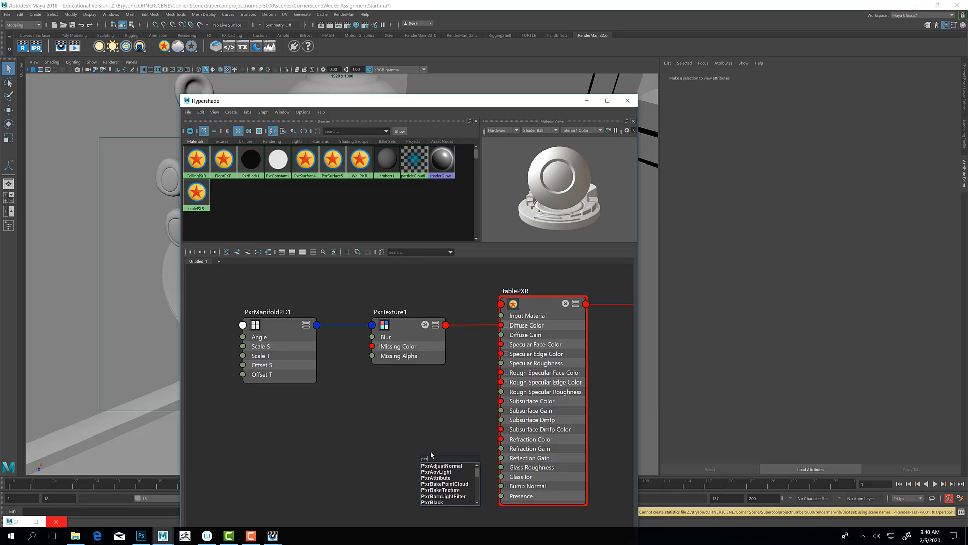
key(BackSpace)
key(BackSpace)
text(bu)
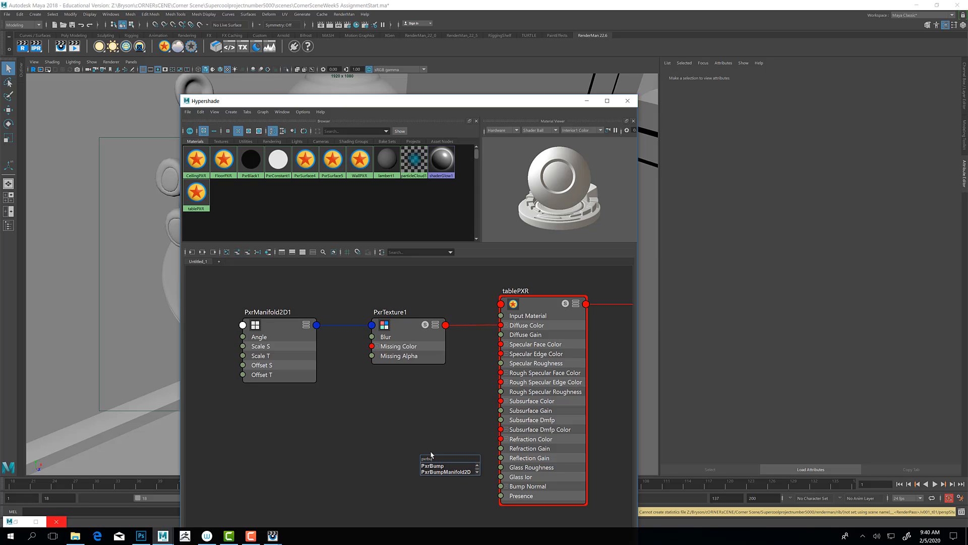
key(Down)
key(Return)
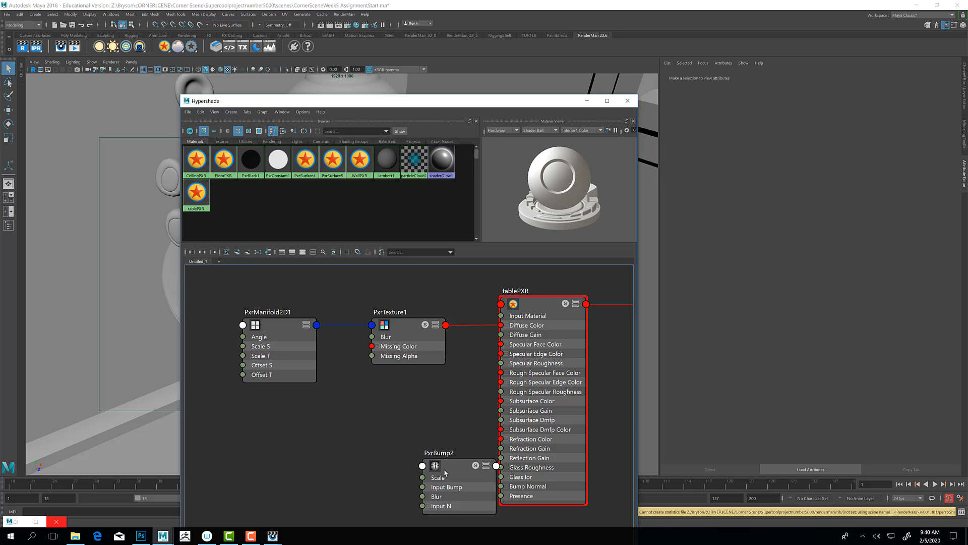
drag(445, 473, 390, 424)
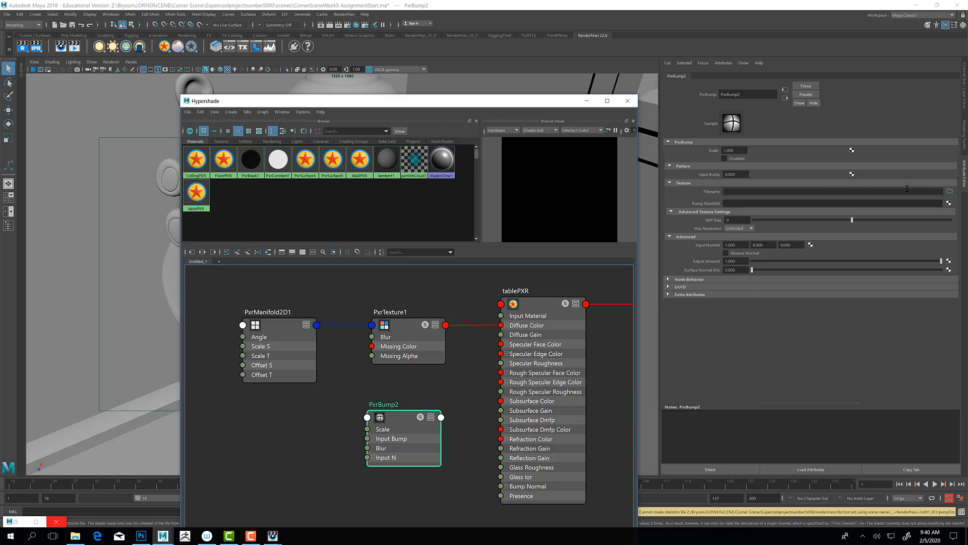
Load WoodGrainSeamlessish_BMP.tif as the bump node's texture, sorting the file list by date modified to find it.
click(950, 191)
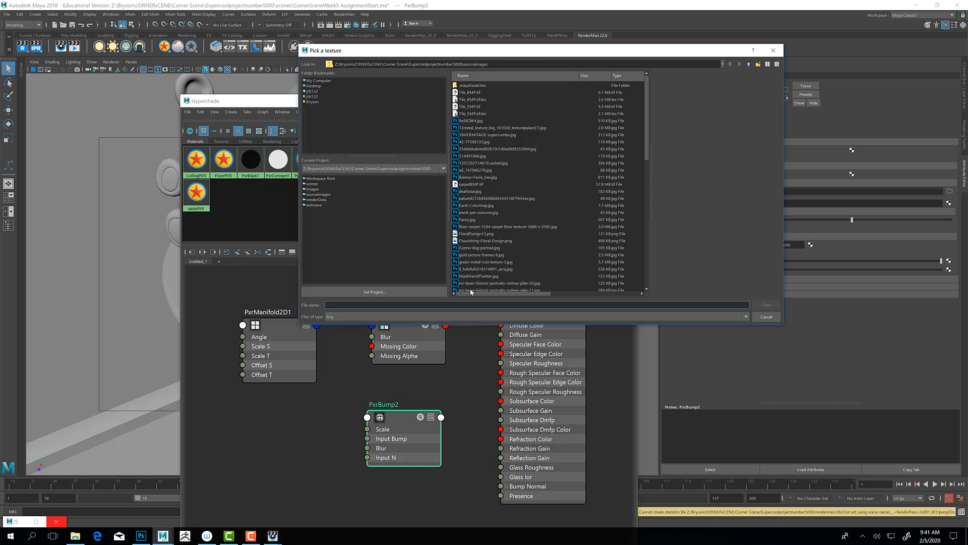
drag(473, 293, 565, 254)
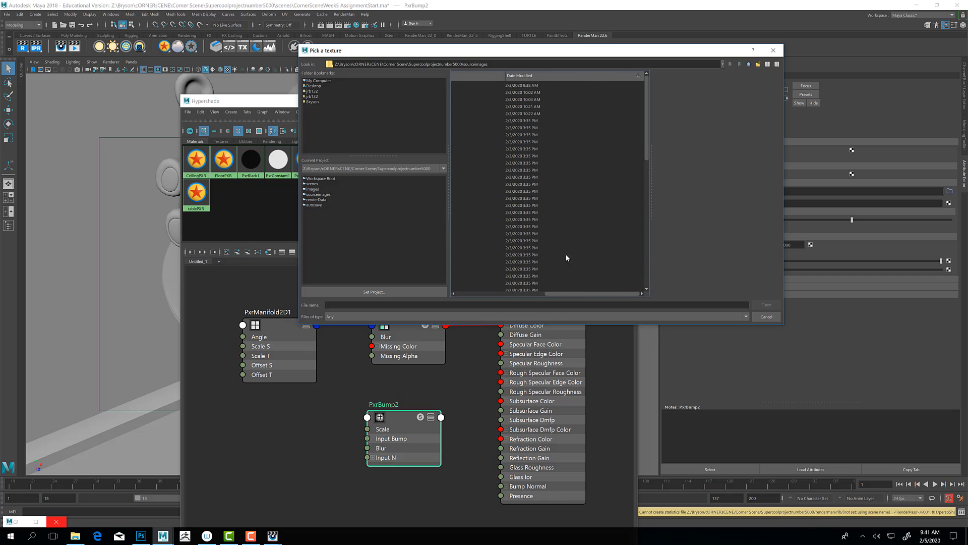
click(532, 80)
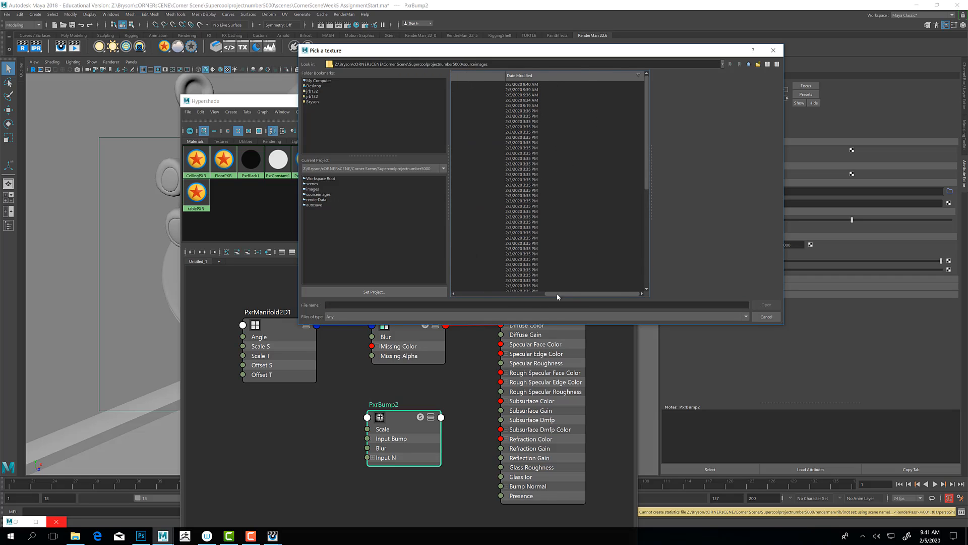
drag(557, 296, 467, 296)
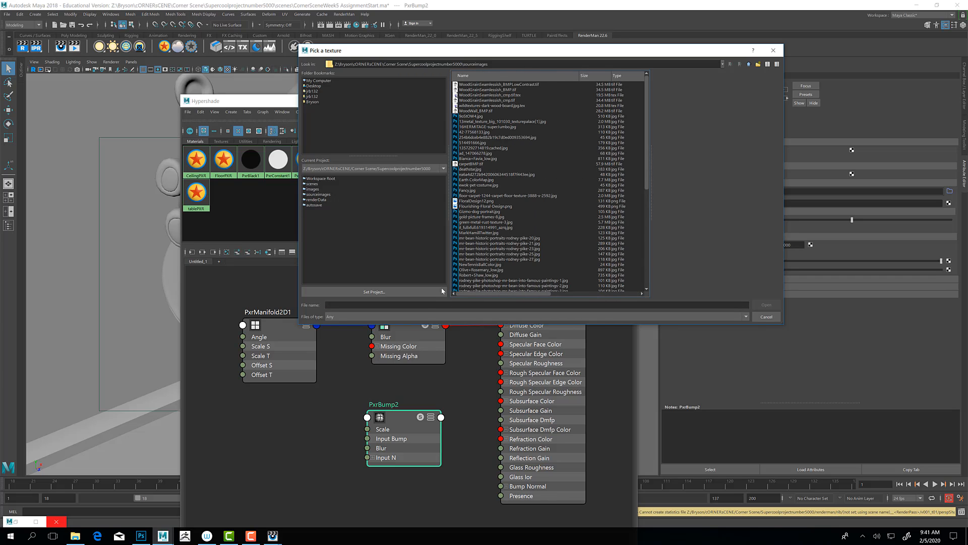
click(483, 90)
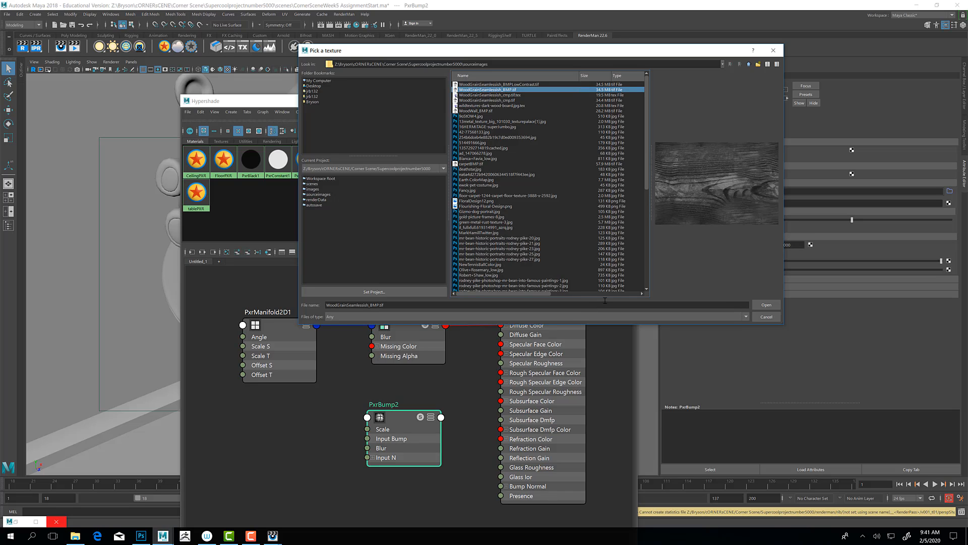
click(766, 304)
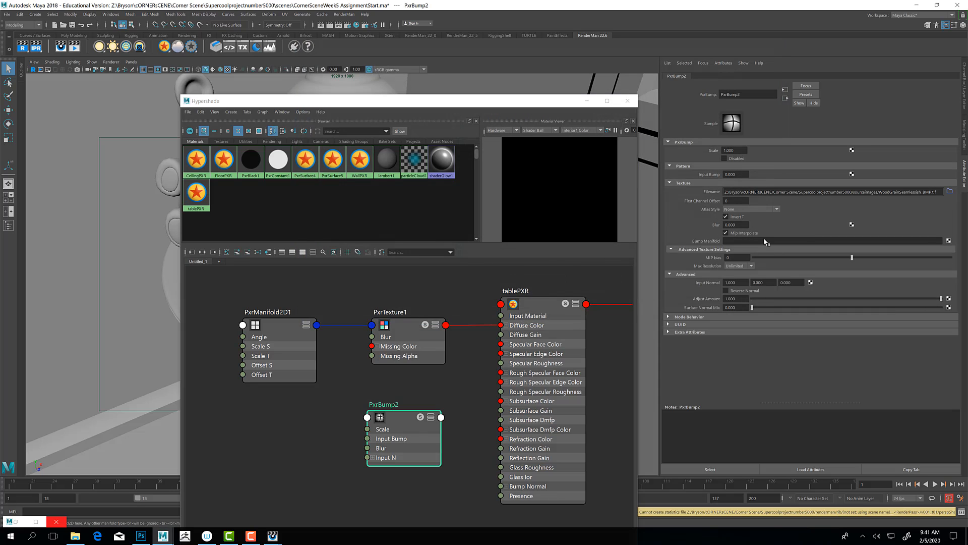
Attach a PxrBumpManifold2D to the bump node's Bump Manifold input and set its Scale S and Scale T to 2.
click(948, 241)
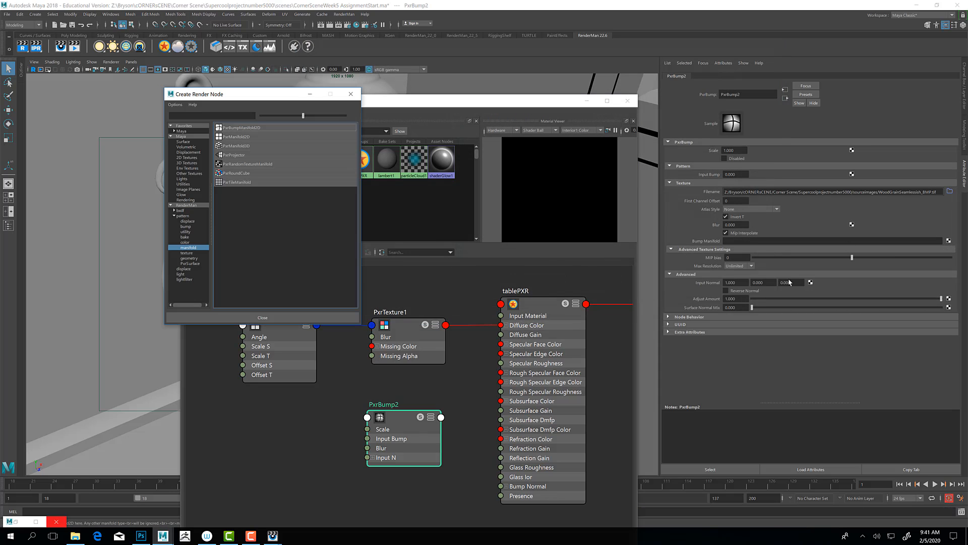
click(248, 130)
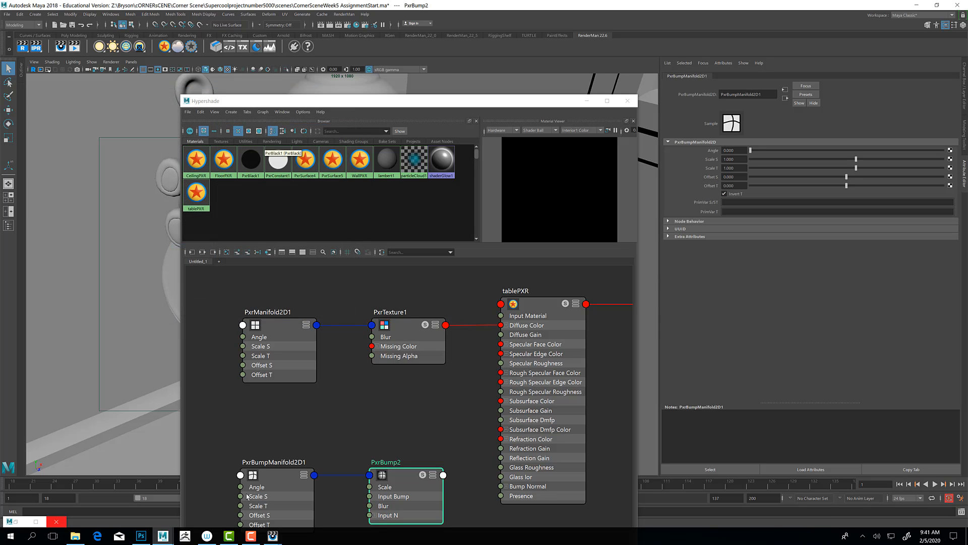
click(733, 159)
text(2)
key(Tab)
text(2)
key(Return)
Reposition the new wood-grain PxrBump node and connect it to the Bump input in tablePXR's Globals.
drag(405, 479, 398, 439)
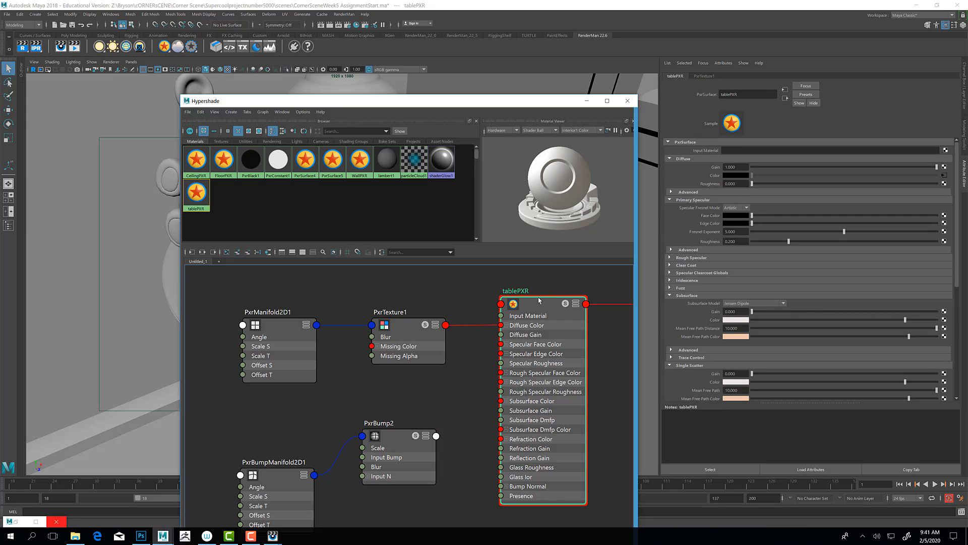
scroll(686, 346, down, 3)
scroll(686, 346, down, 3)
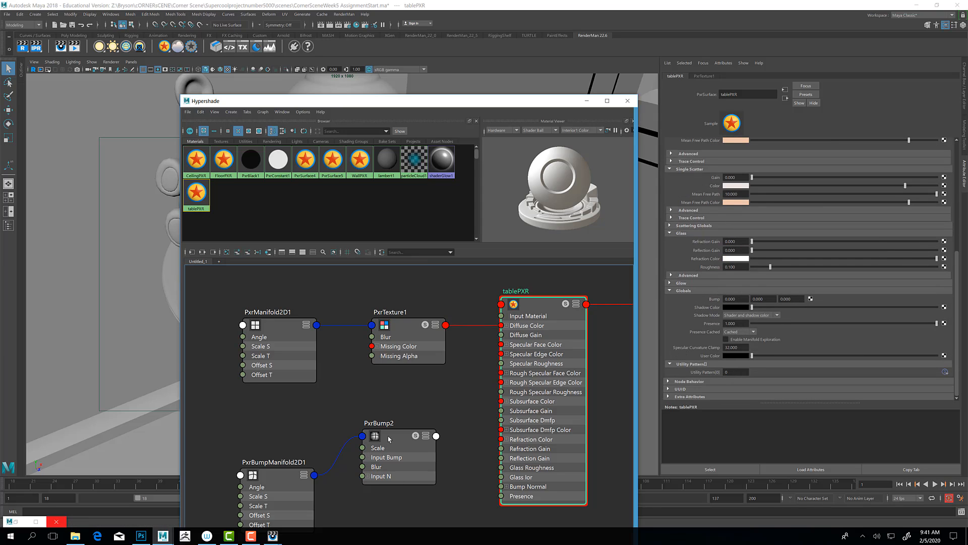
middle_drag(756, 288, 716, 300)
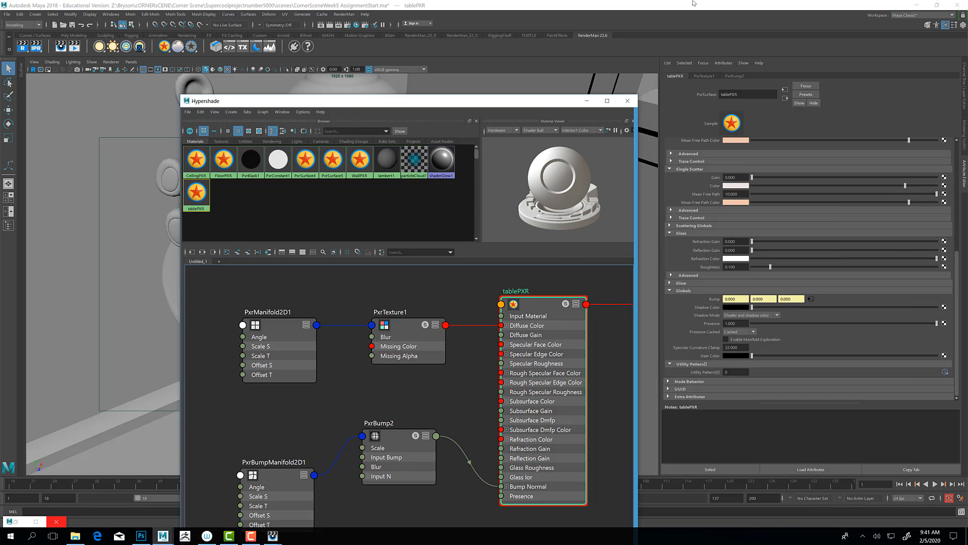
Render the table with the connected bump, check the image, and decline rendering via the local queue.
click(586, 100)
mouse_move(272, 536)
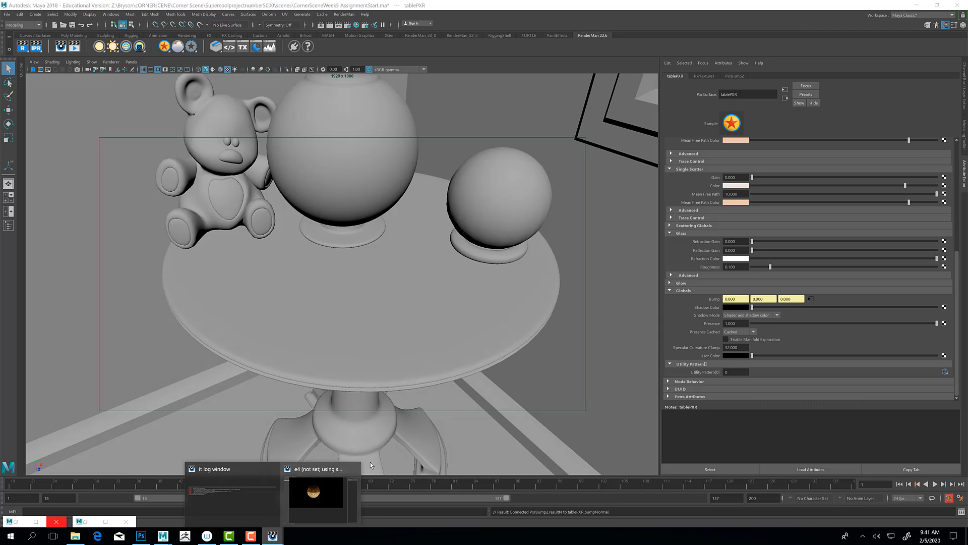
click(333, 494)
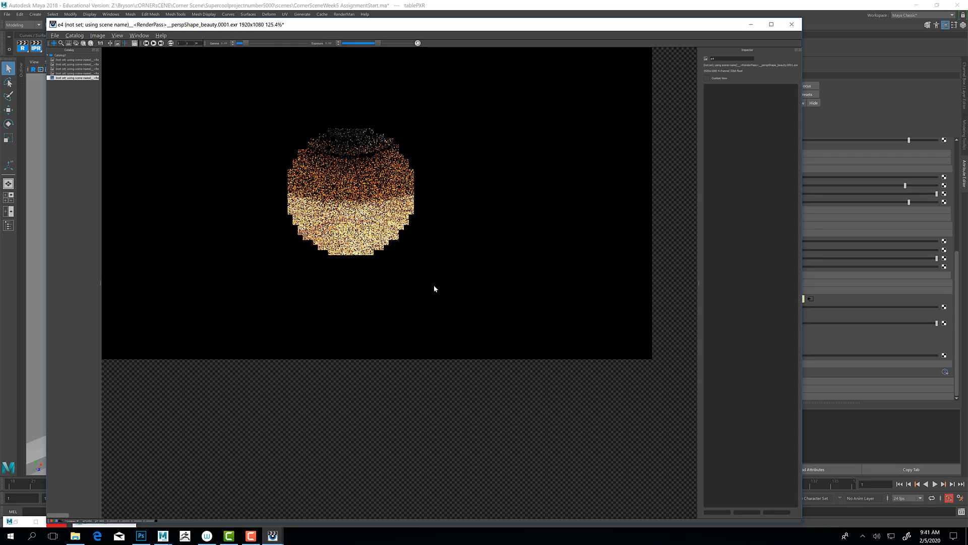
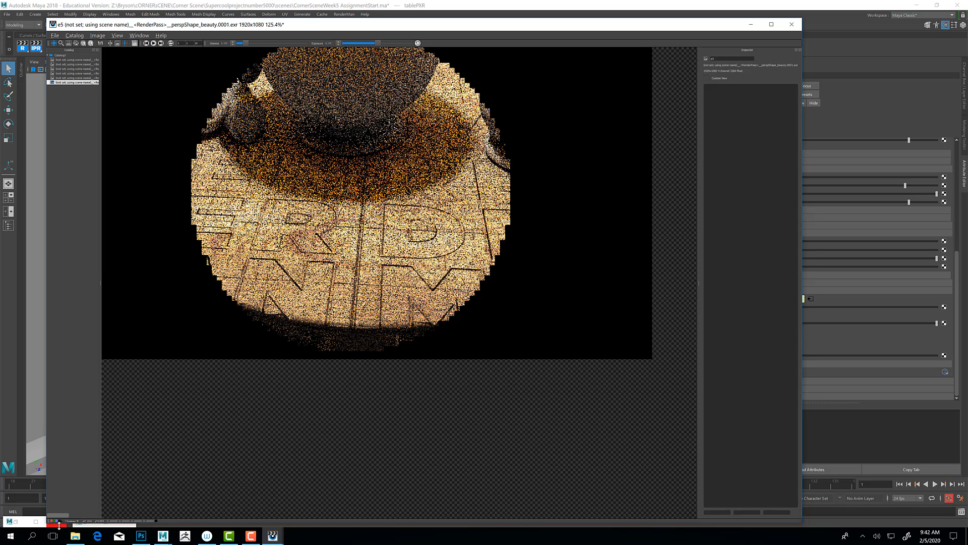
drag(487, 24, 579, 16)
click(16, 522)
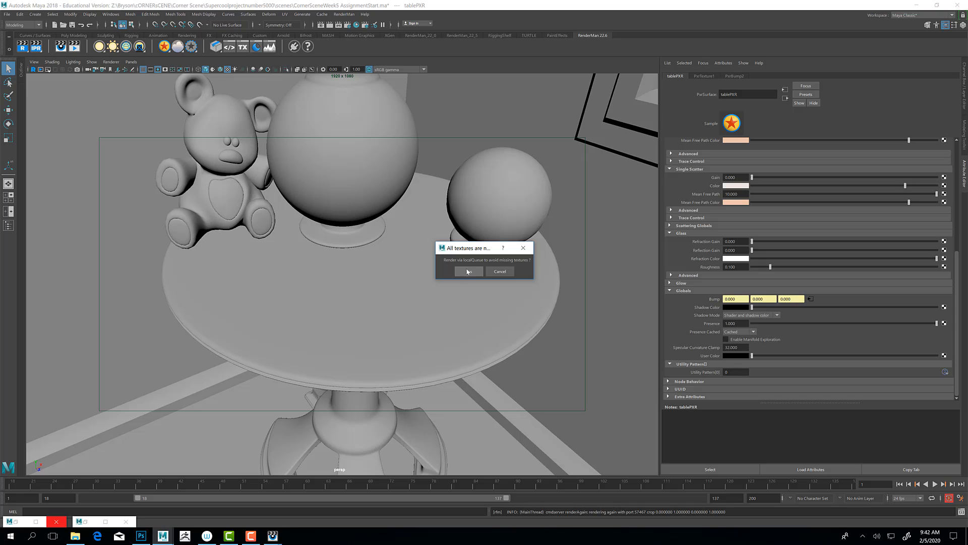
click(501, 272)
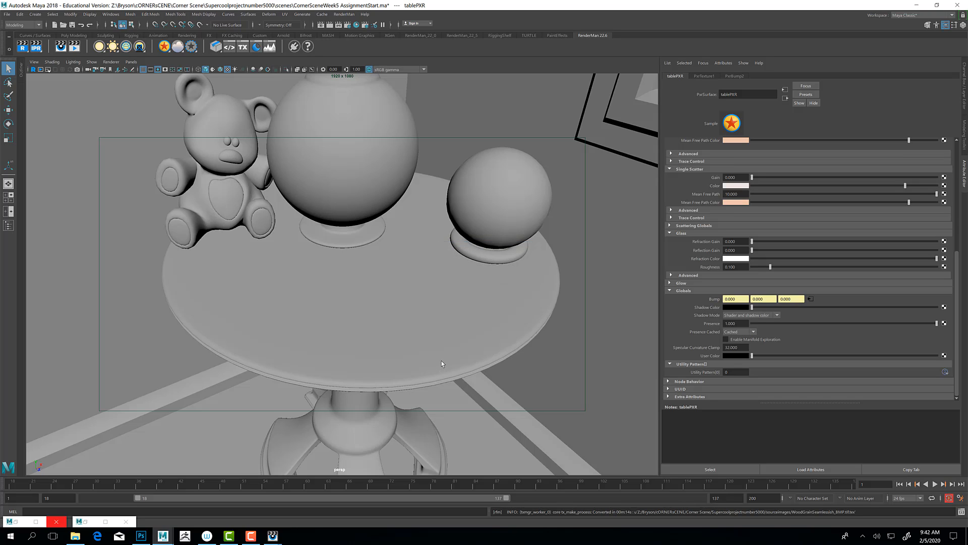
Save the scene and close the two minimized Maya windows.
key(ctrl+s)
click(459, 279)
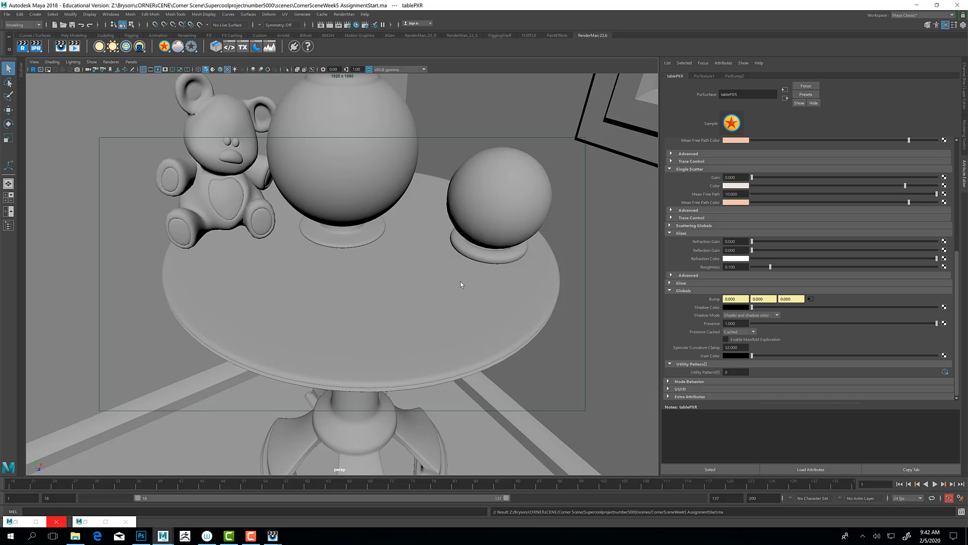
click(56, 520)
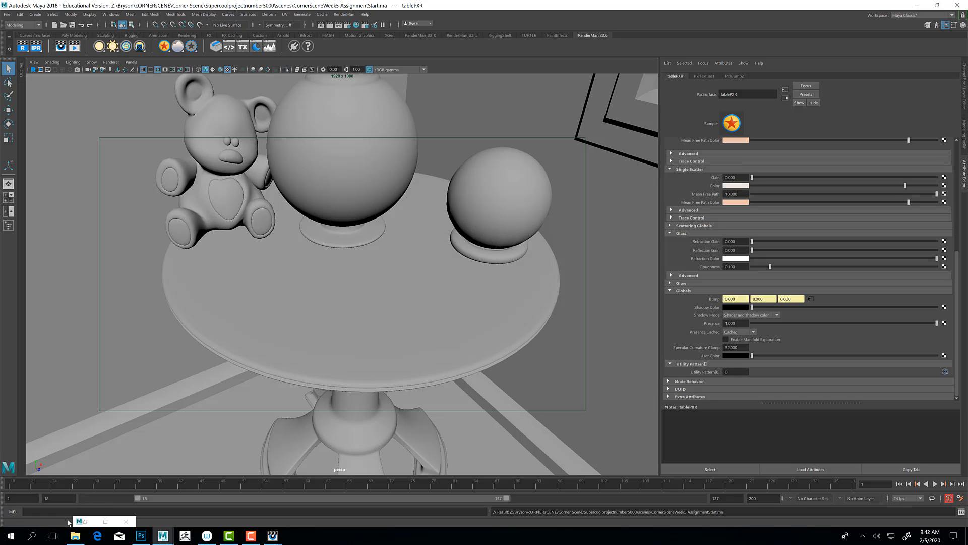
click(127, 521)
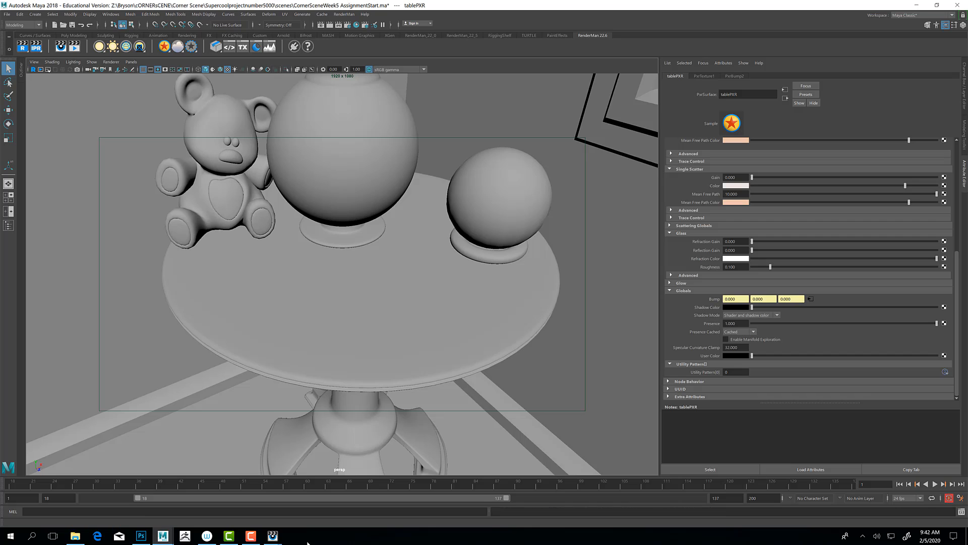
Examine the wood-grain bump on the tabletop in the new render, both close up and as a whole.
mouse_move(272, 535)
click(307, 507)
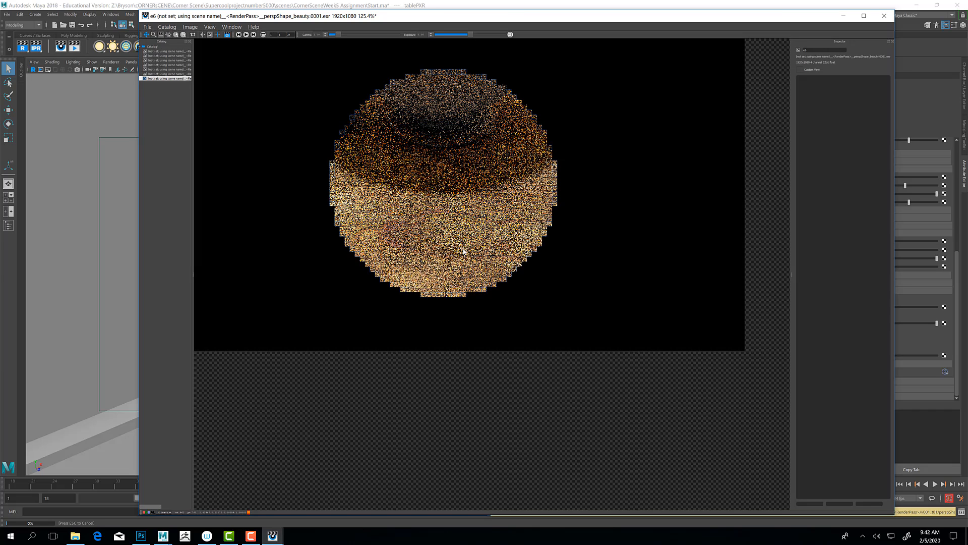
scroll(468, 251, up, 4)
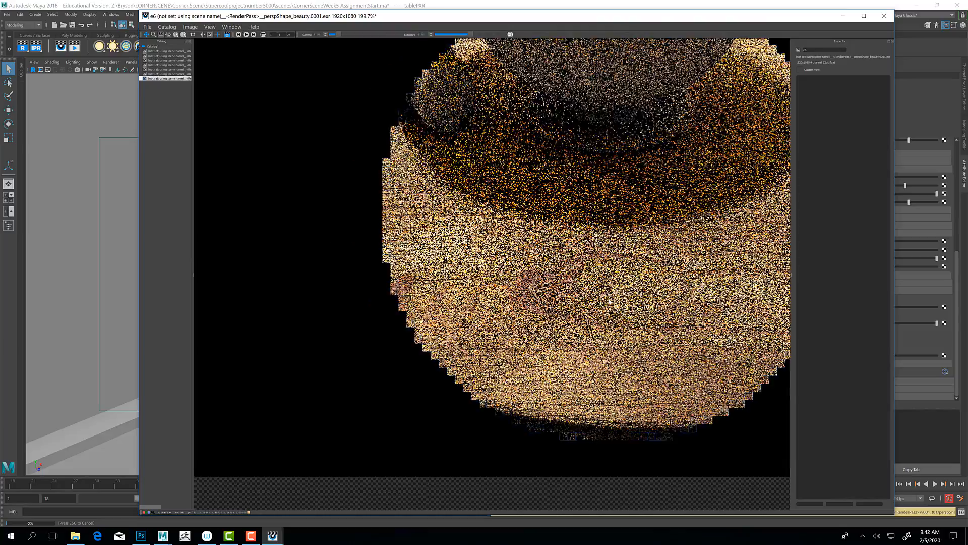
drag(609, 302, 485, 290)
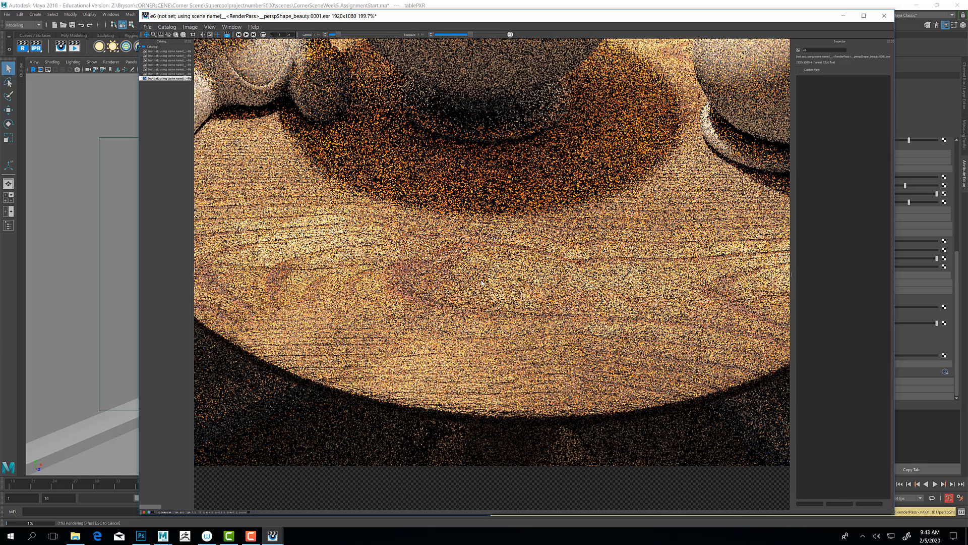
scroll(522, 287, down, 4)
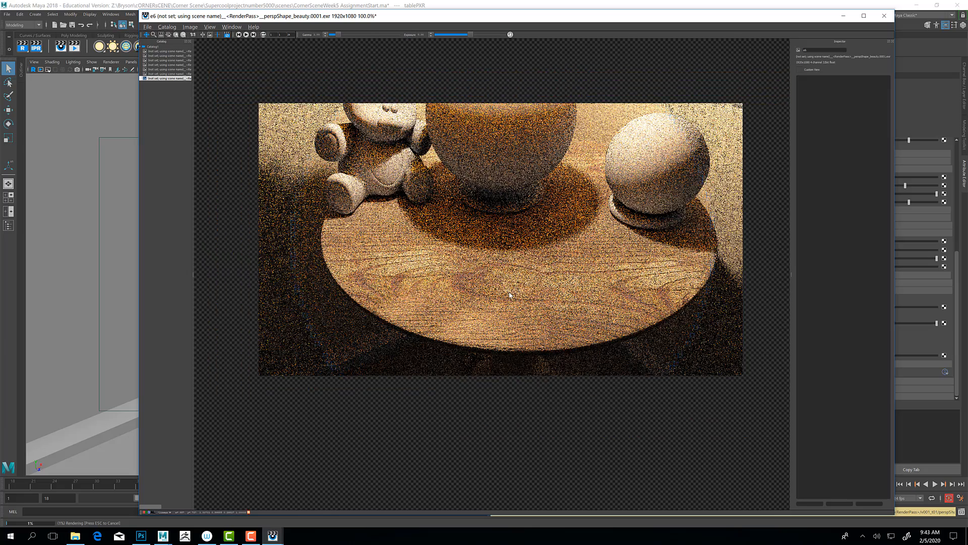
scroll(515, 290, up, 4)
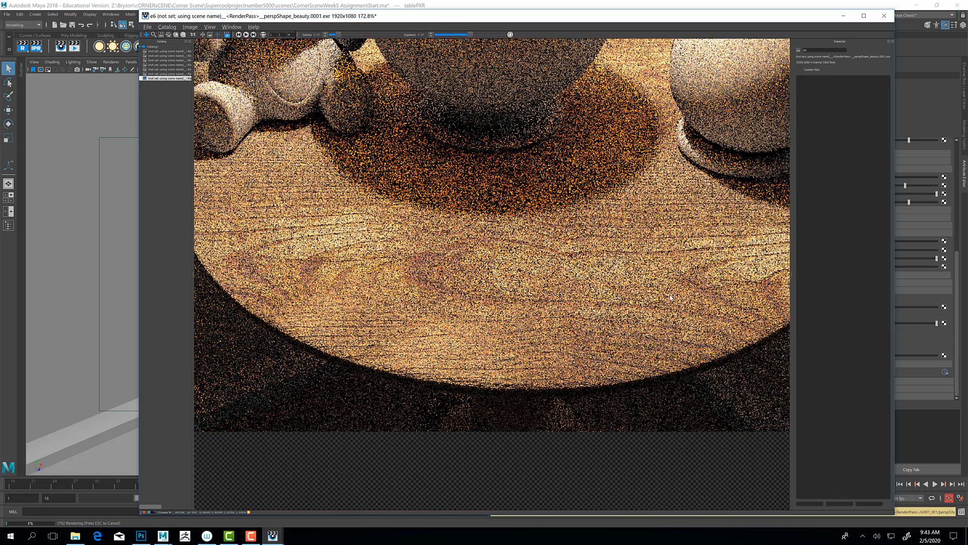
scroll(383, 339, up, 5)
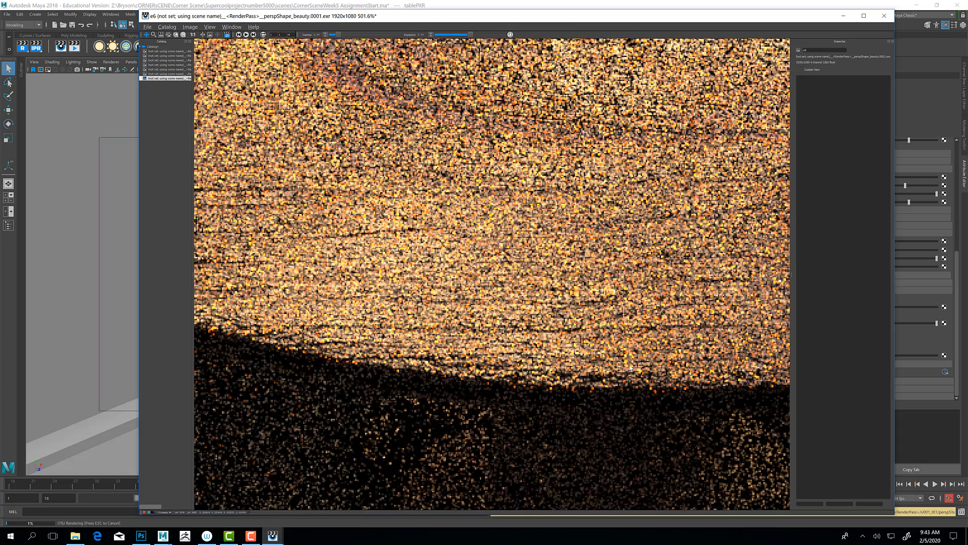
scroll(451, 338, down, 4)
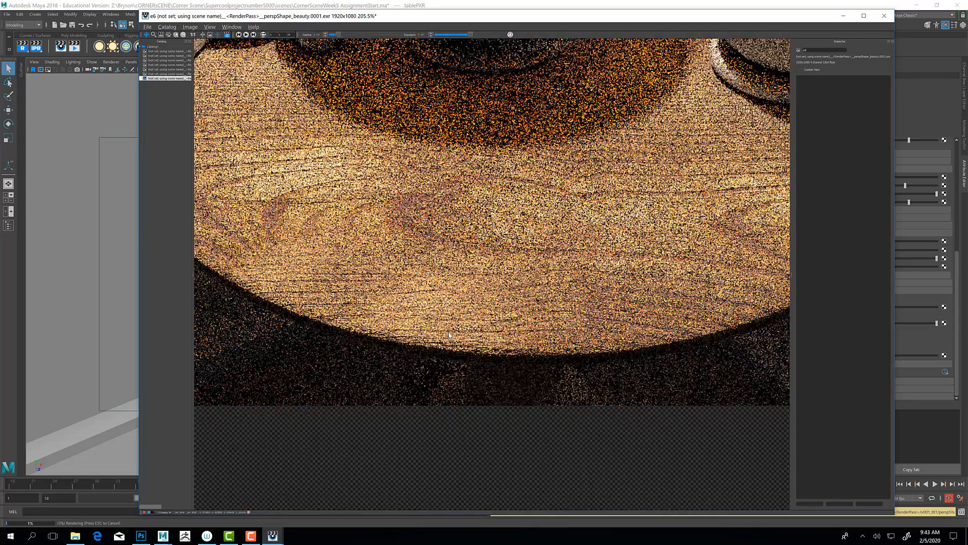
Inspect the front edge and grain of the tabletop in the e6 render at close and full-image zoom levels.
drag(496, 282, 581, 398)
drag(454, 348, 378, 314)
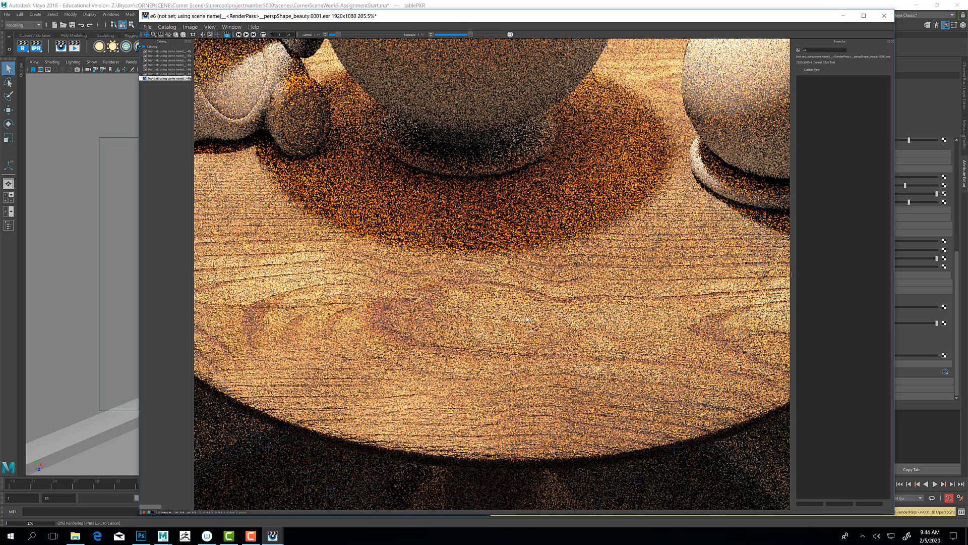
scroll(492, 427, down, 4)
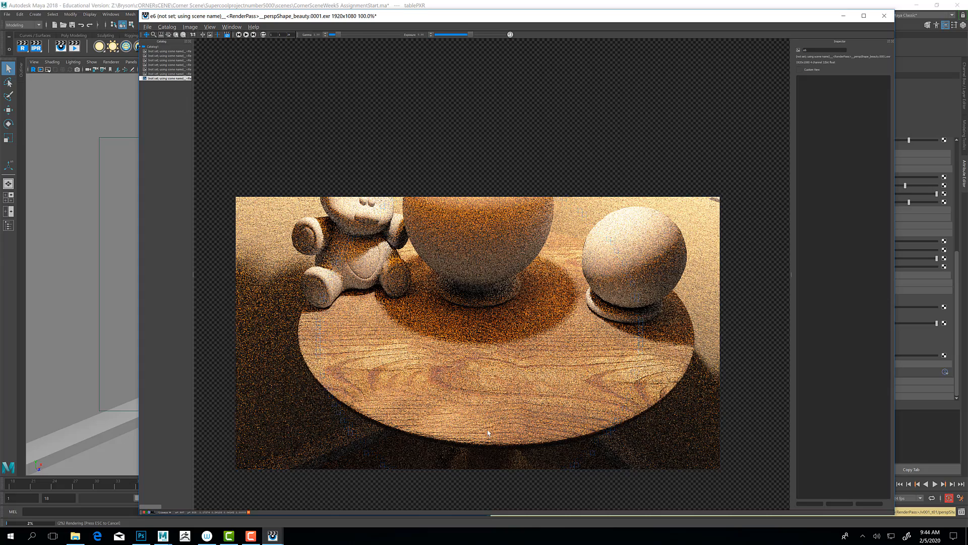
scroll(492, 426, up, 4)
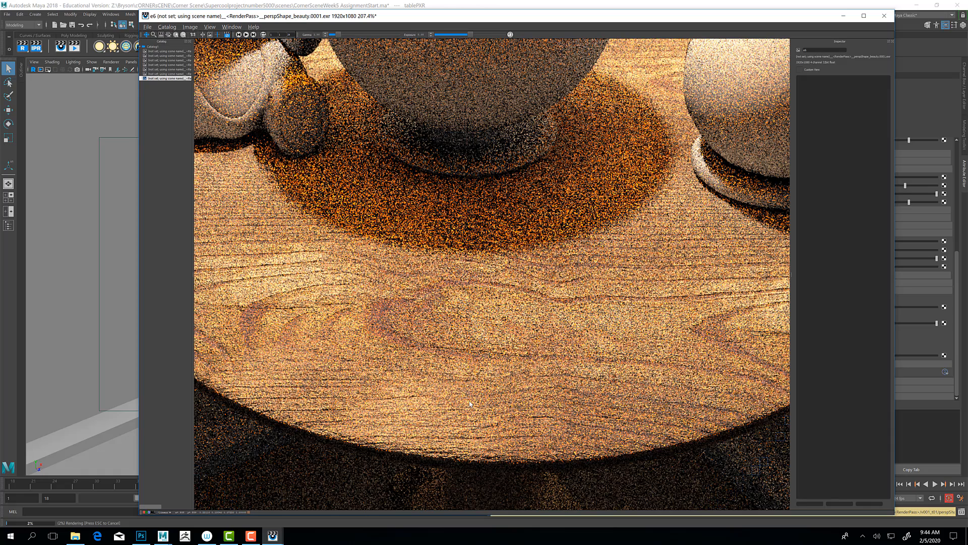
Replace the texture file of the PxrBump2 node connected to tablePXR's Bump with WoodGrainSeamlessish_BMPLowContrast.tif.
click(838, 17)
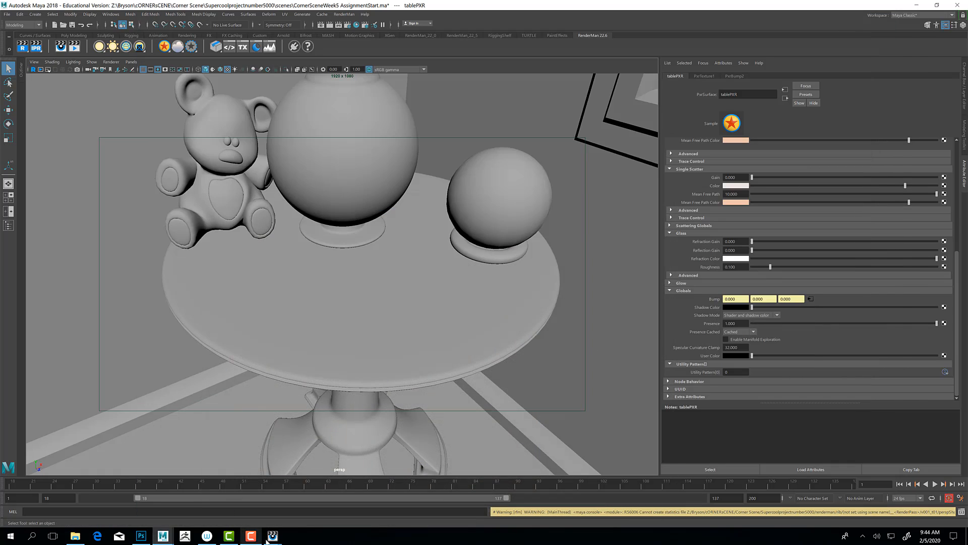
click(811, 298)
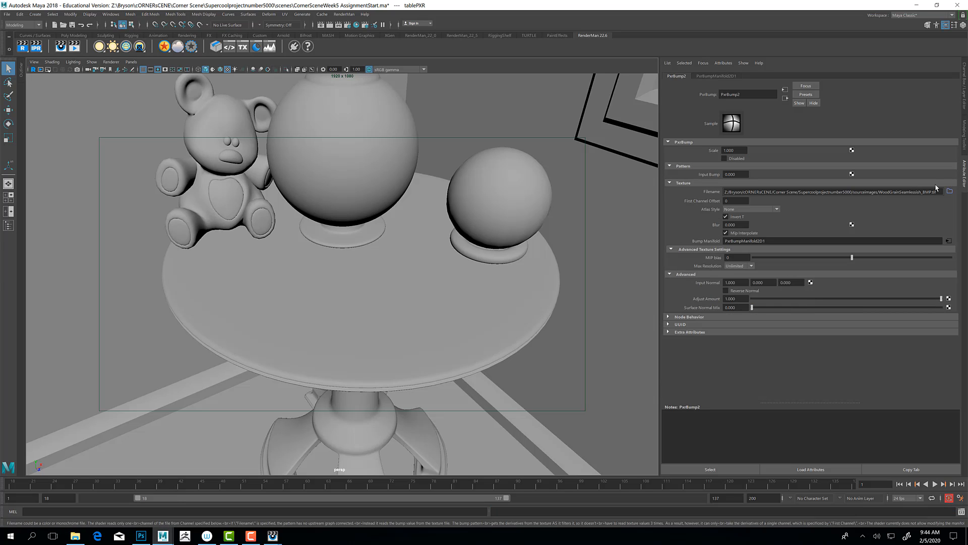
click(948, 192)
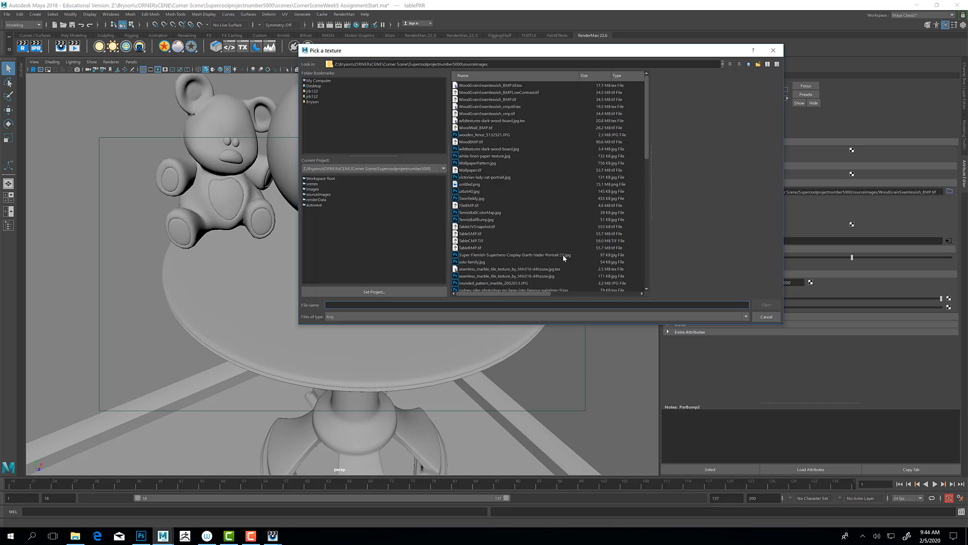
click(514, 93)
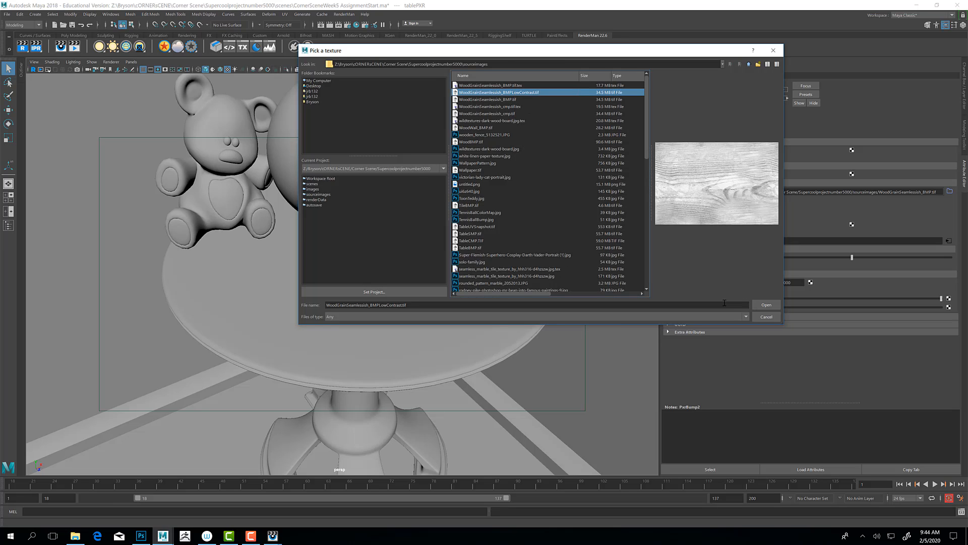
click(764, 306)
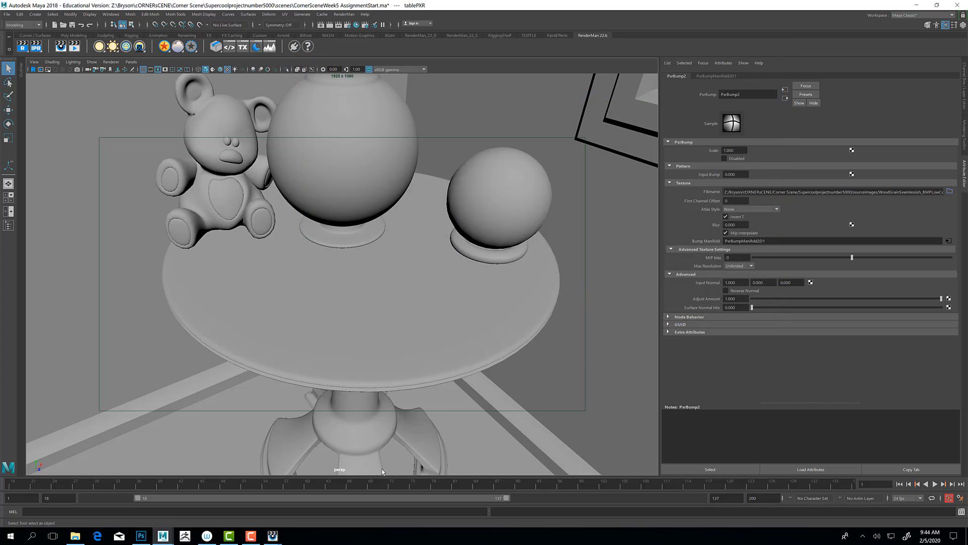
Render the table with the low-contrast bump texture, declining the local queue option, and bring the render window back into full view.
mouse_move(274, 536)
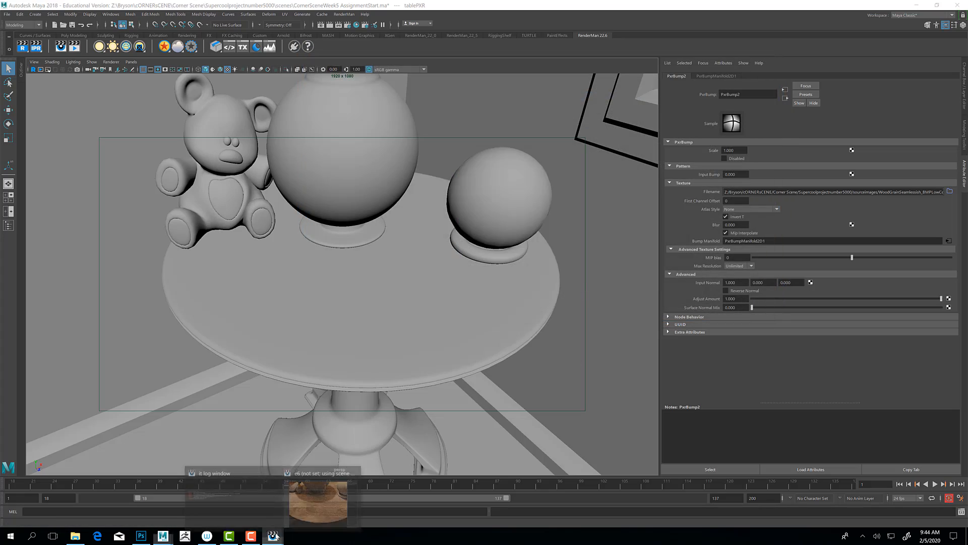
click(323, 505)
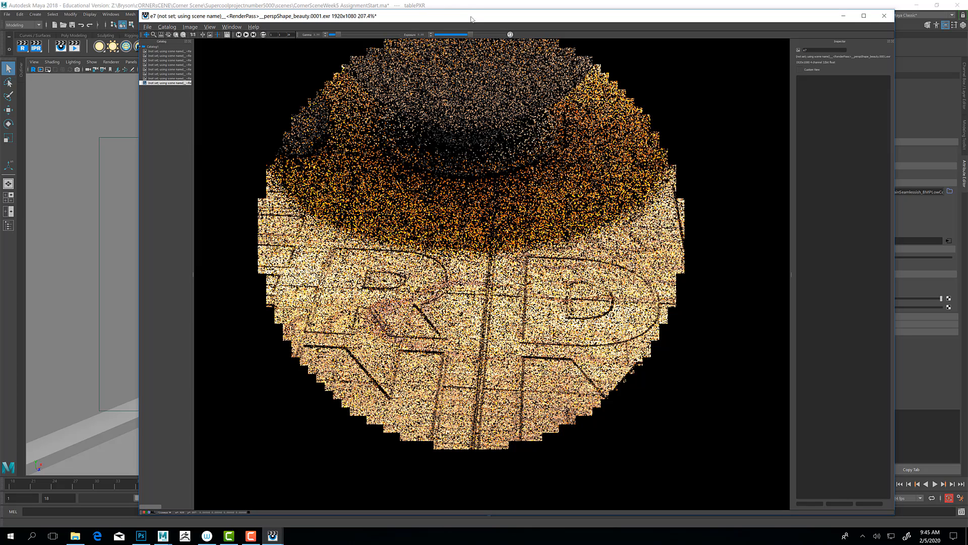
drag(473, 19, 461, 362)
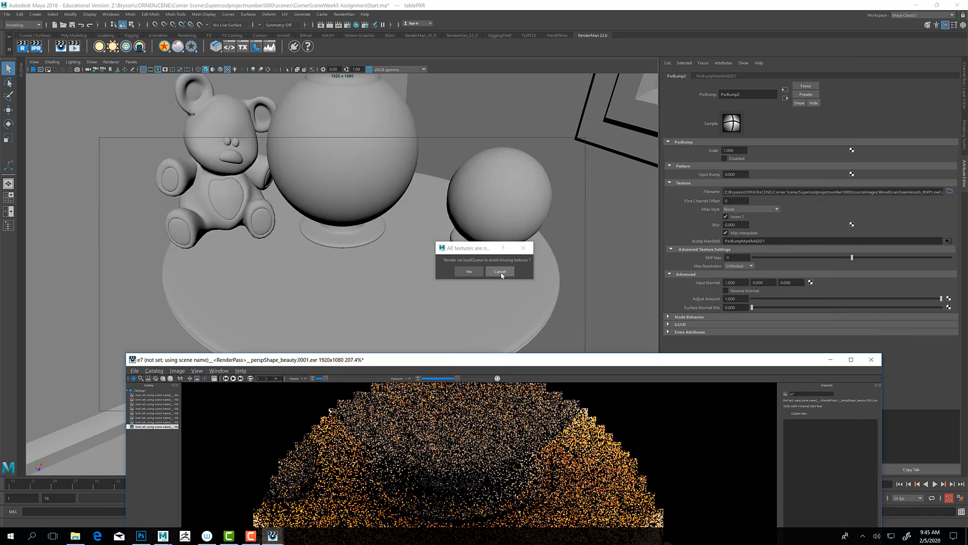
click(499, 271)
mouse_move(275, 538)
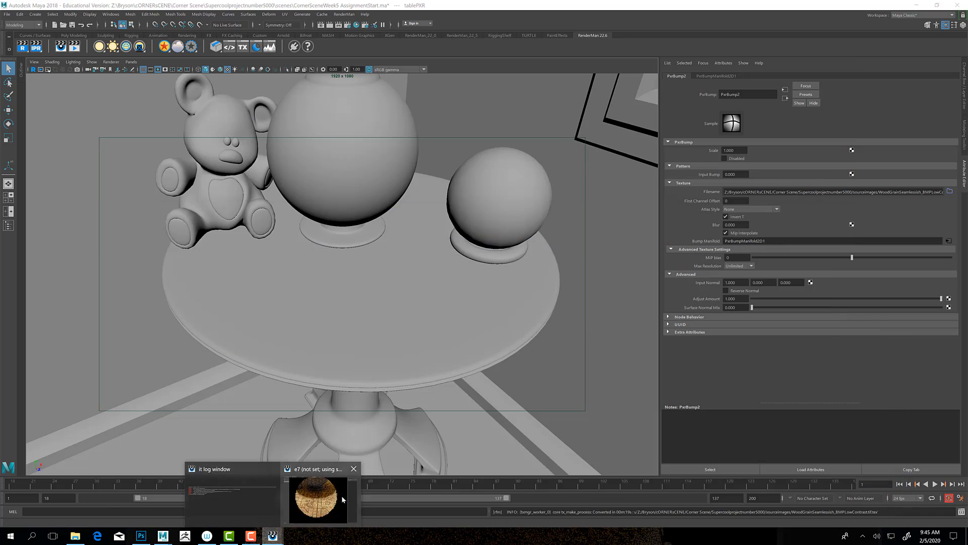
click(341, 495)
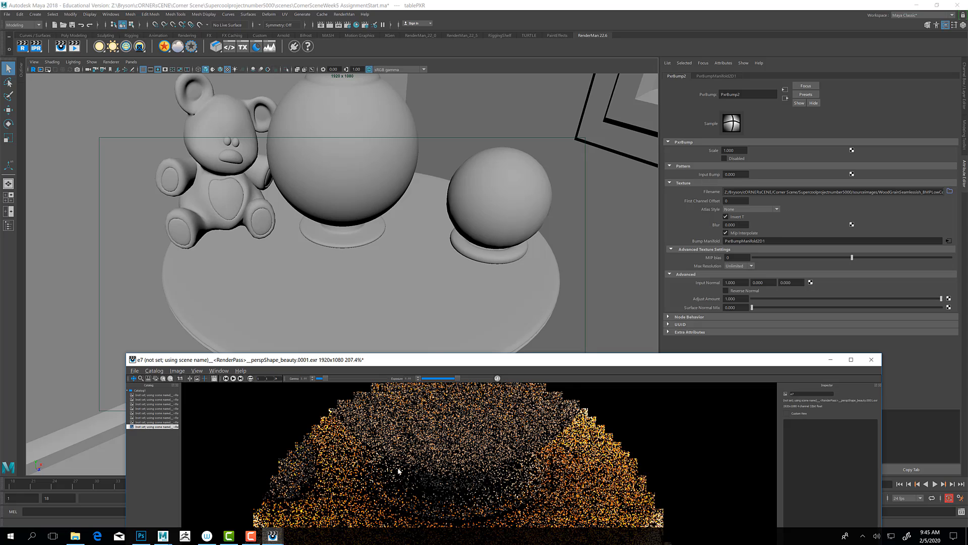
drag(464, 366, 508, 23)
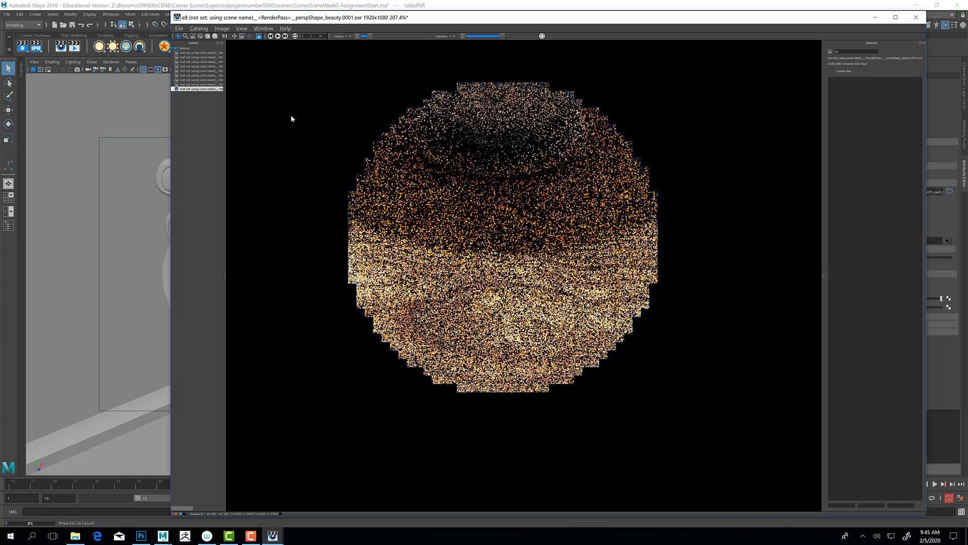
Compare the e8 render with the earlier e7 and e6 renders and frame the tabletop and the objects on it.
click(200, 85)
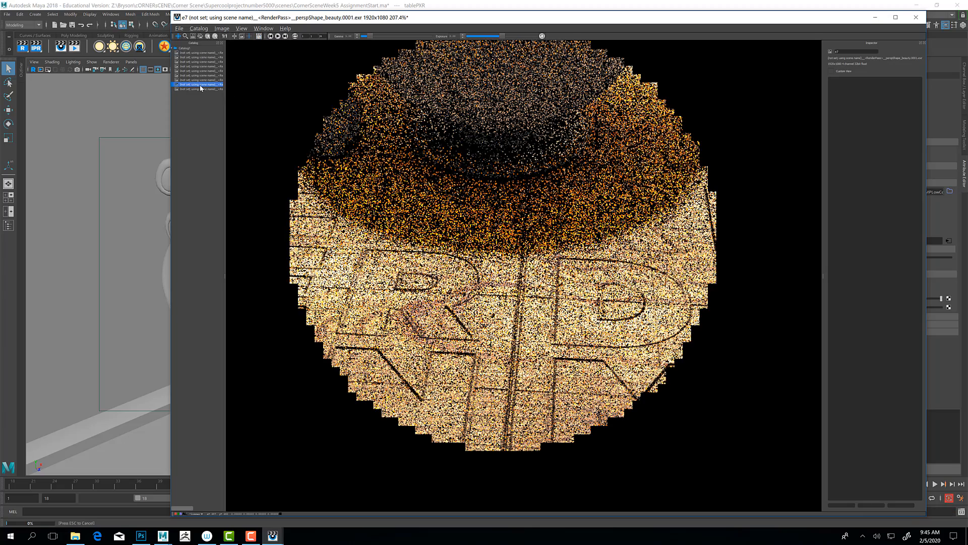
key(Up)
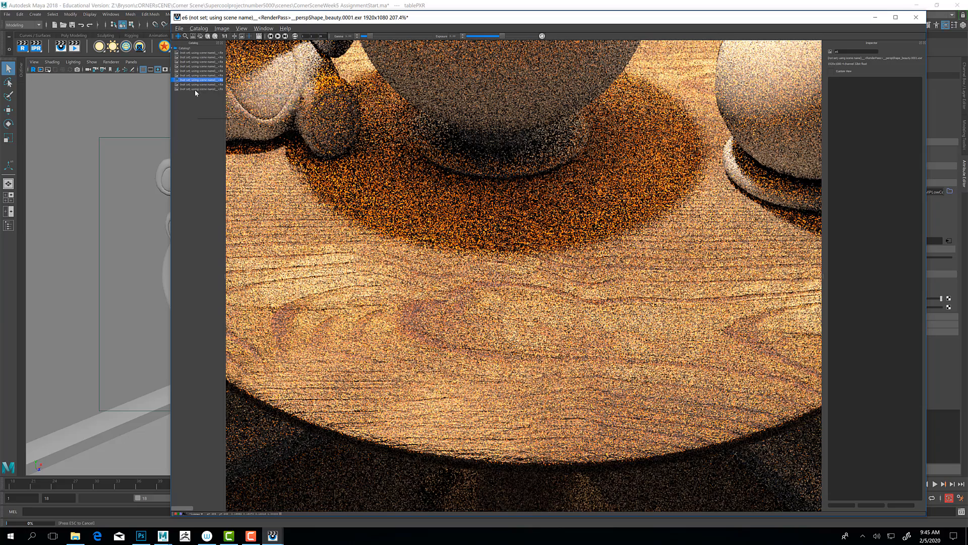
click(197, 89)
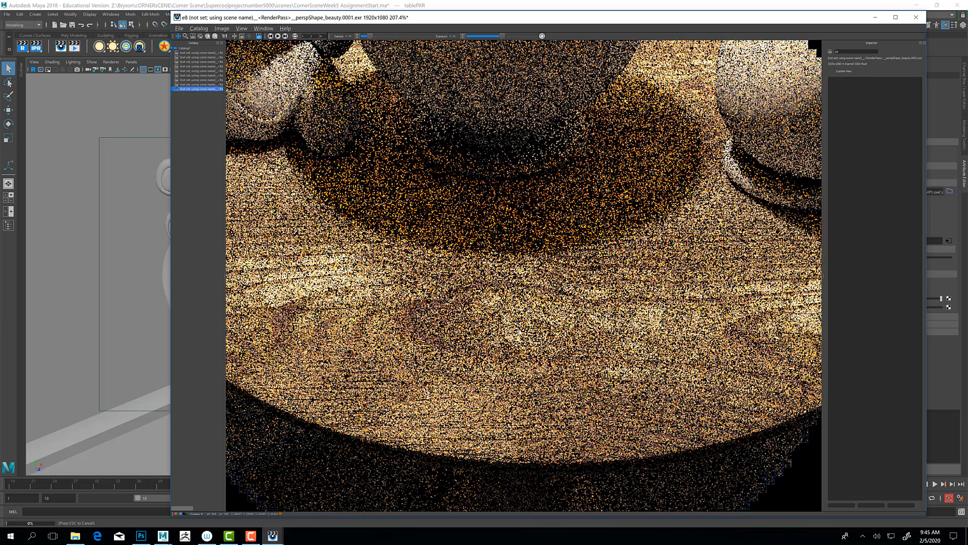
scroll(456, 296, down, 5)
scroll(535, 344, up, 4)
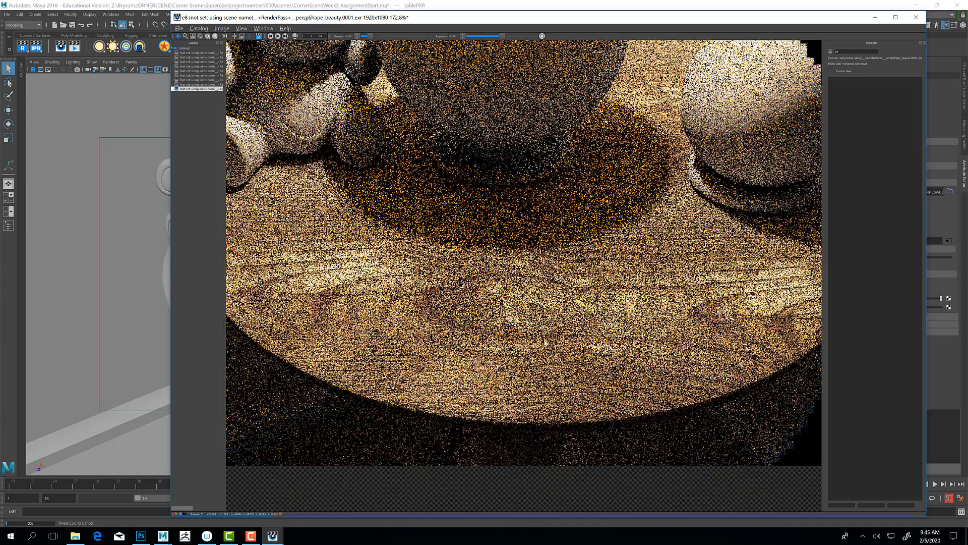
drag(536, 316, 550, 362)
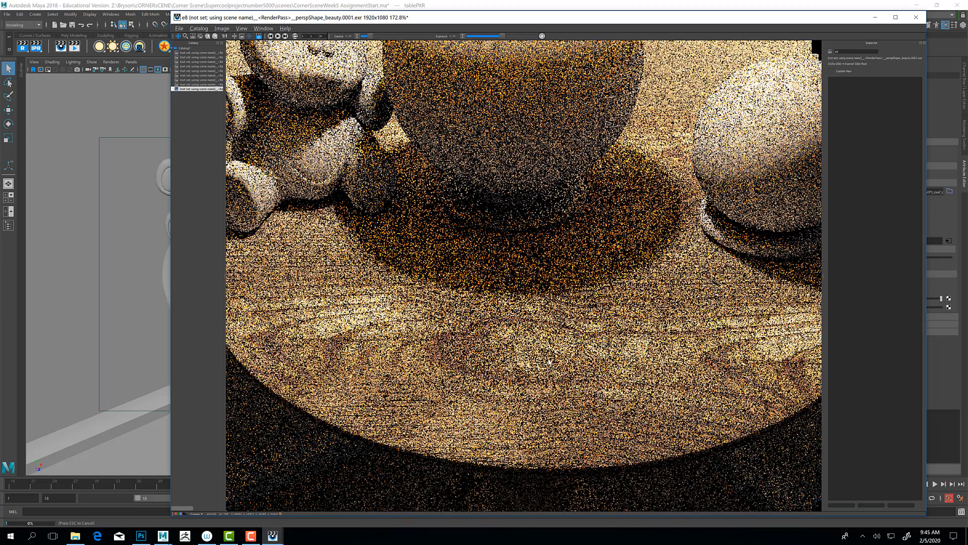
Switch repeatedly between the e6 and e8 renders to compare the strength of the tabletop's wood-grain bump.
click(192, 80)
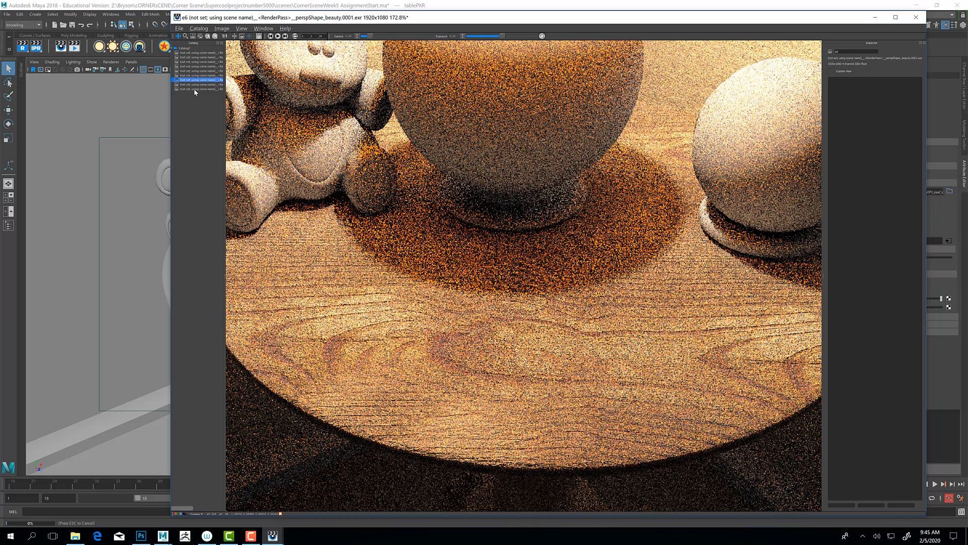
click(195, 89)
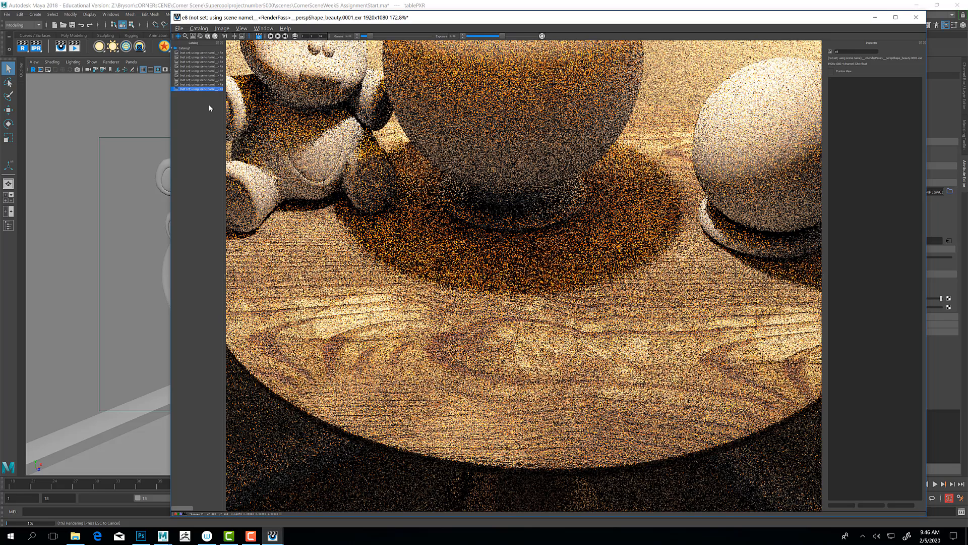
click(198, 80)
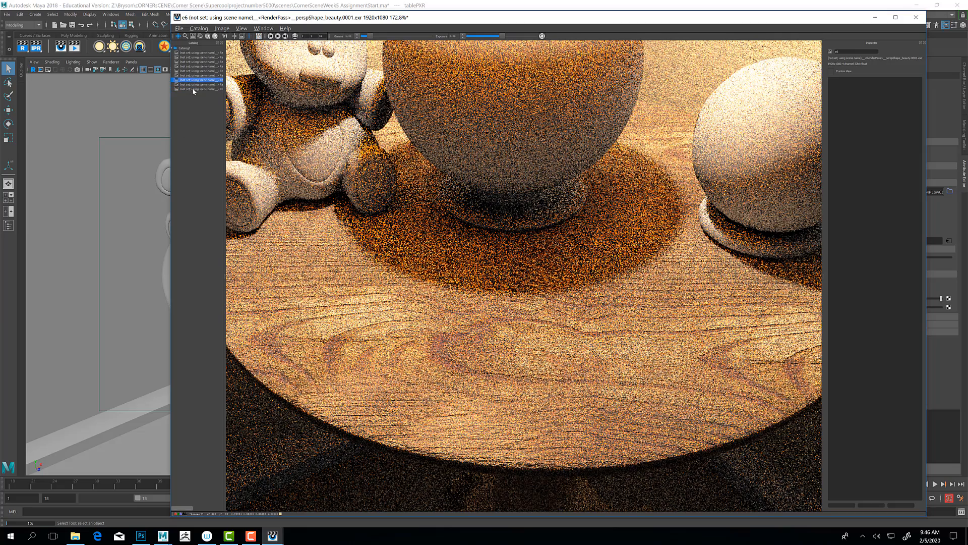
click(192, 88)
click(193, 80)
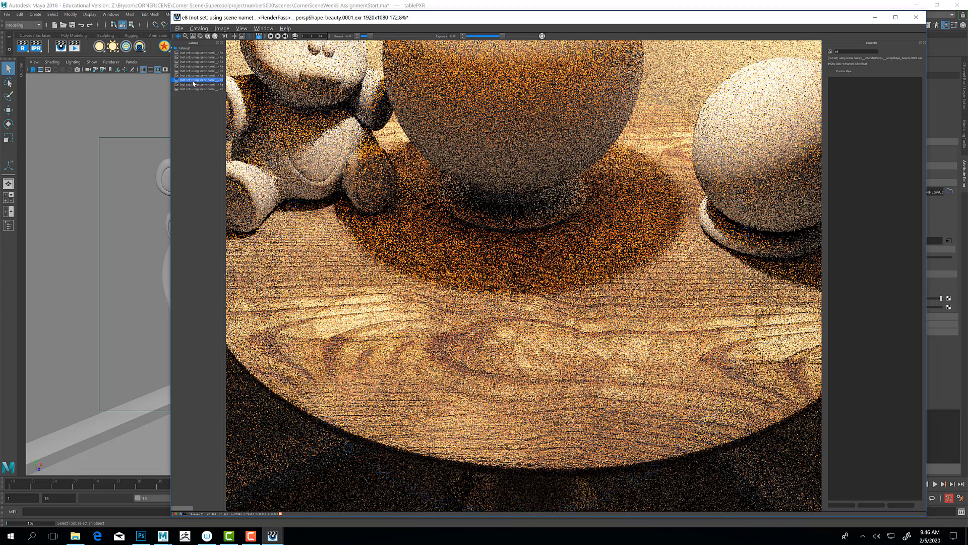
click(192, 89)
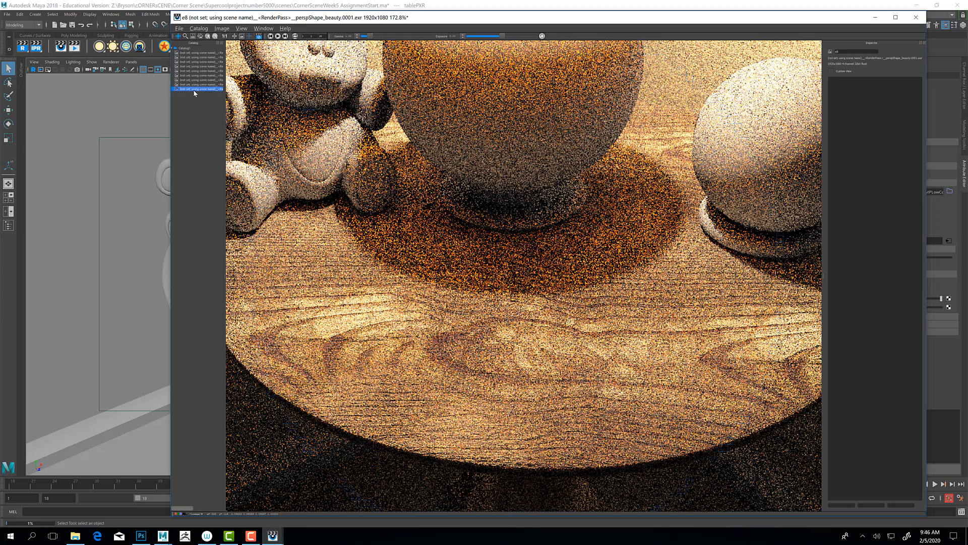
click(195, 79)
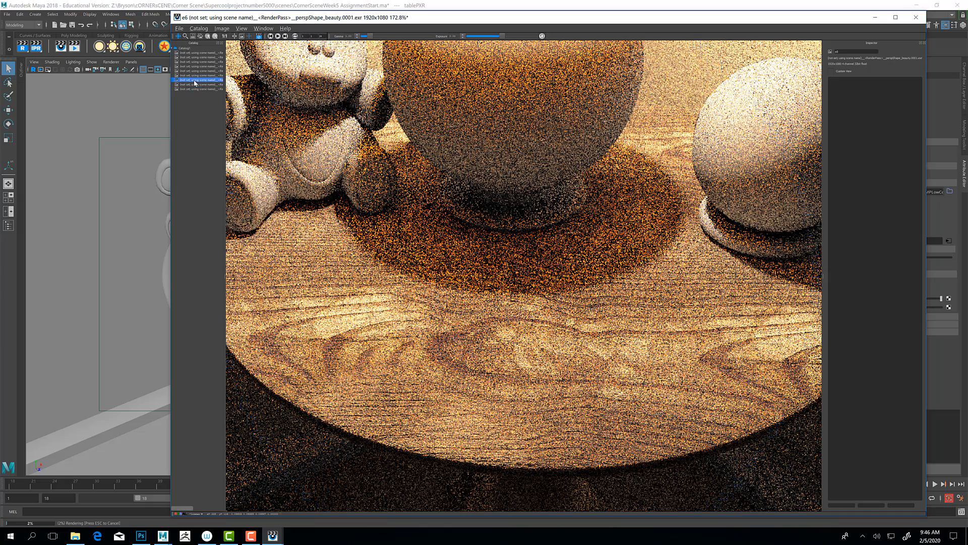
click(192, 88)
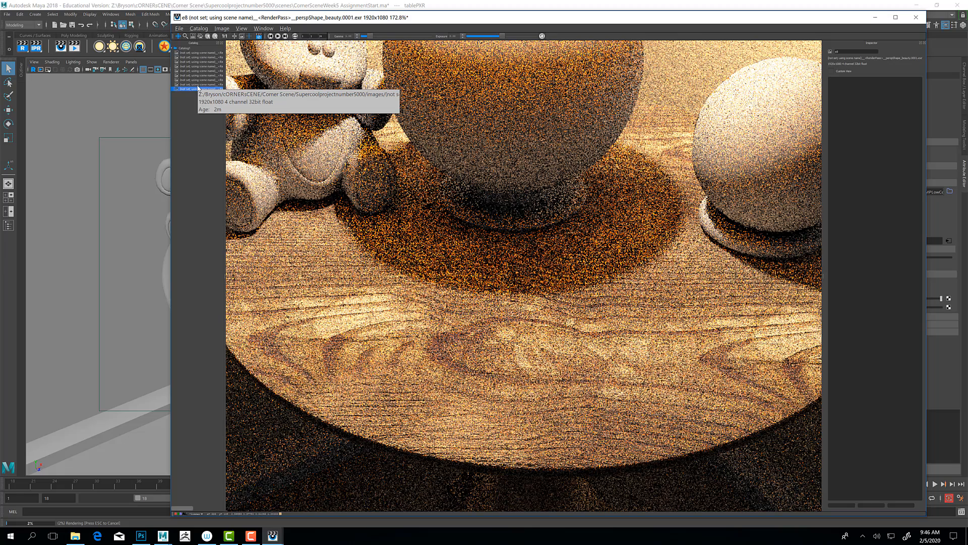
key(Up)
key(Up)
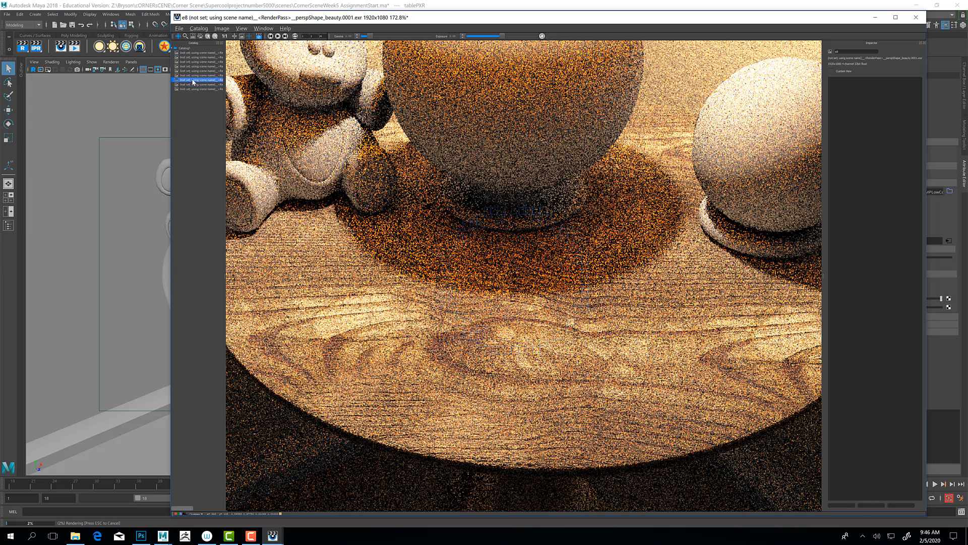
click(194, 89)
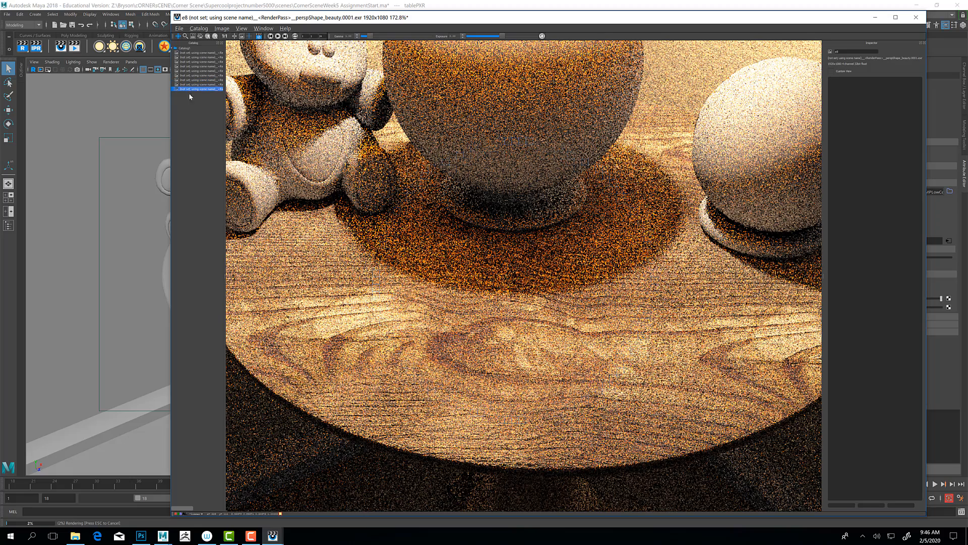
click(186, 81)
click(189, 89)
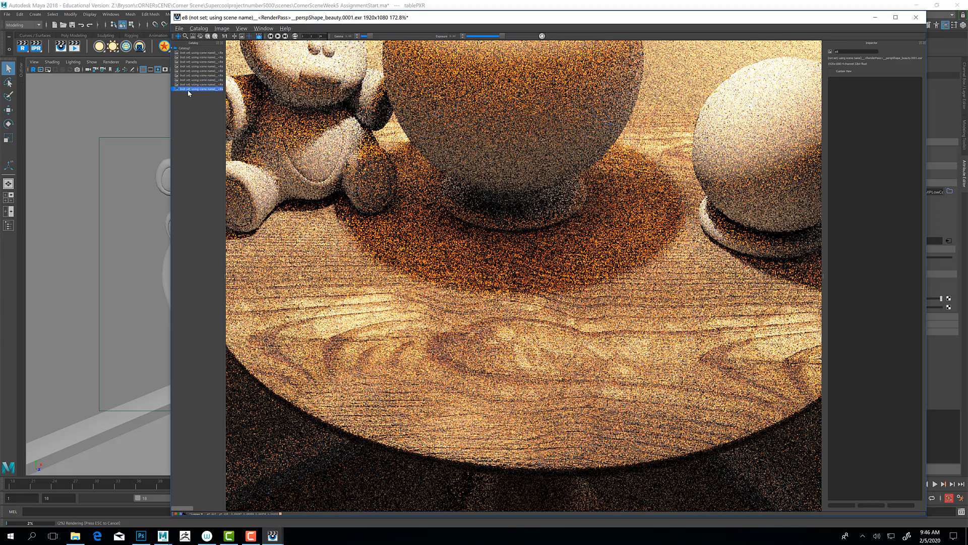
click(188, 80)
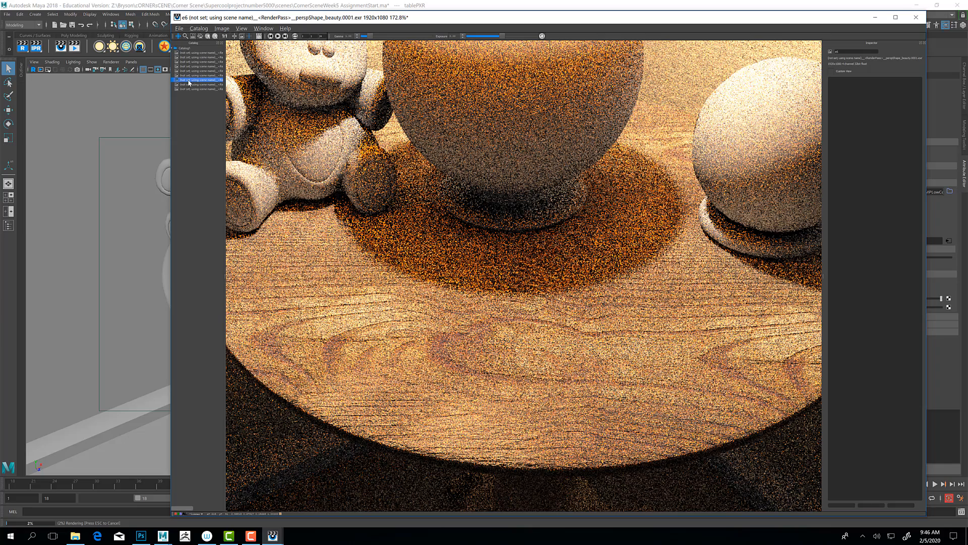
click(191, 89)
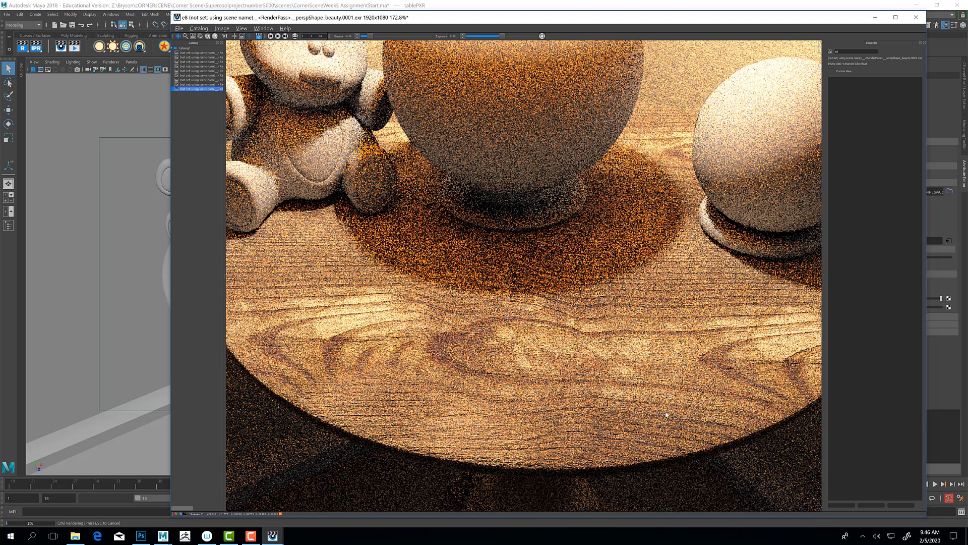
Check the low-contrast bump in the e8 render once more and return to the PxrBump2 settings in Maya.
click(873, 19)
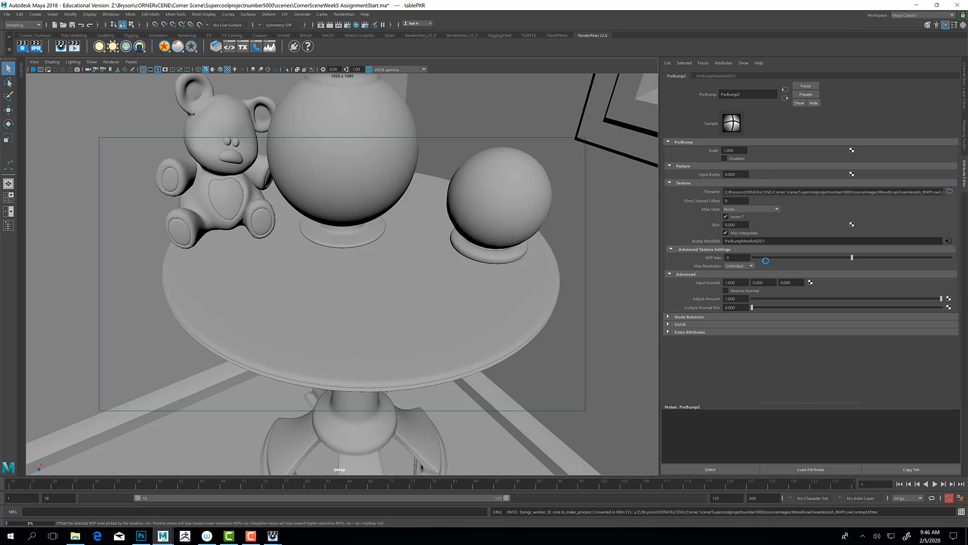
click(272, 535)
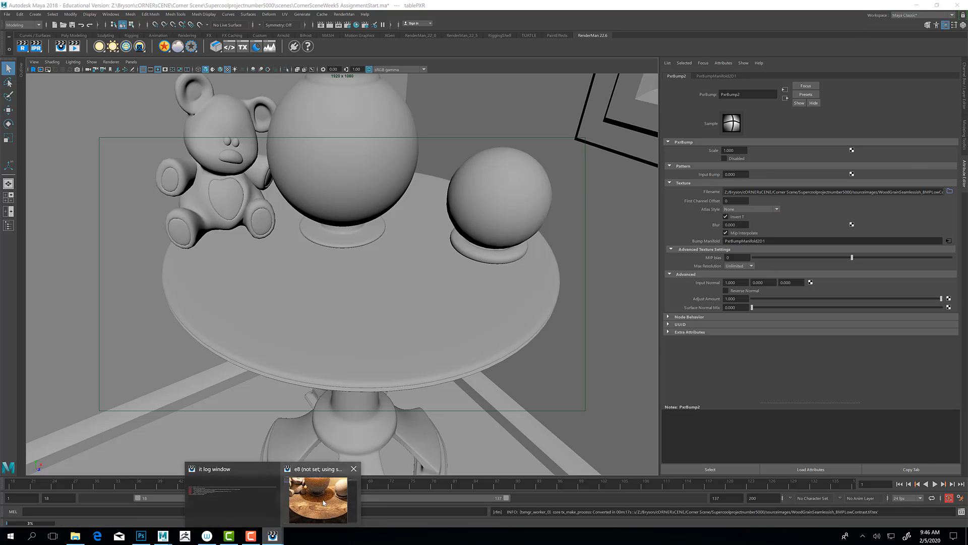
click(327, 497)
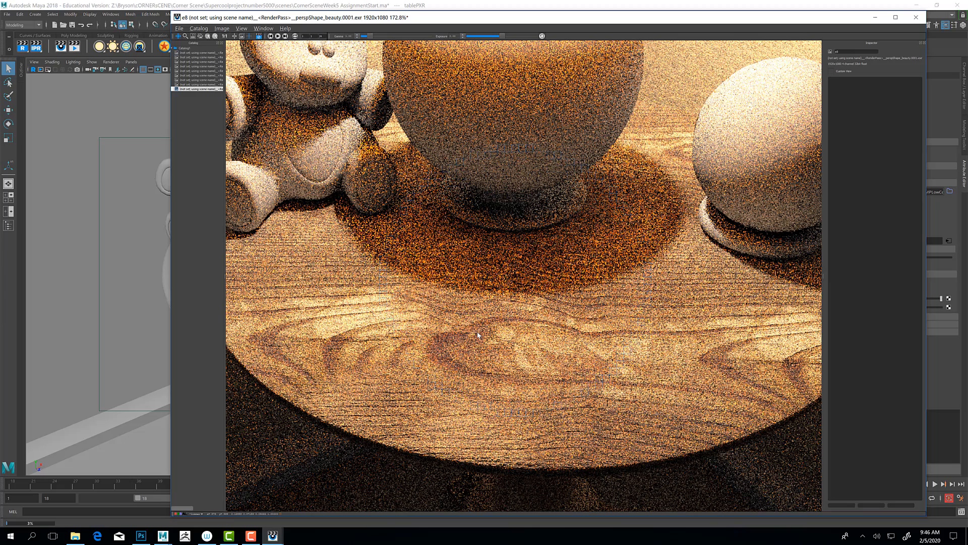
click(876, 18)
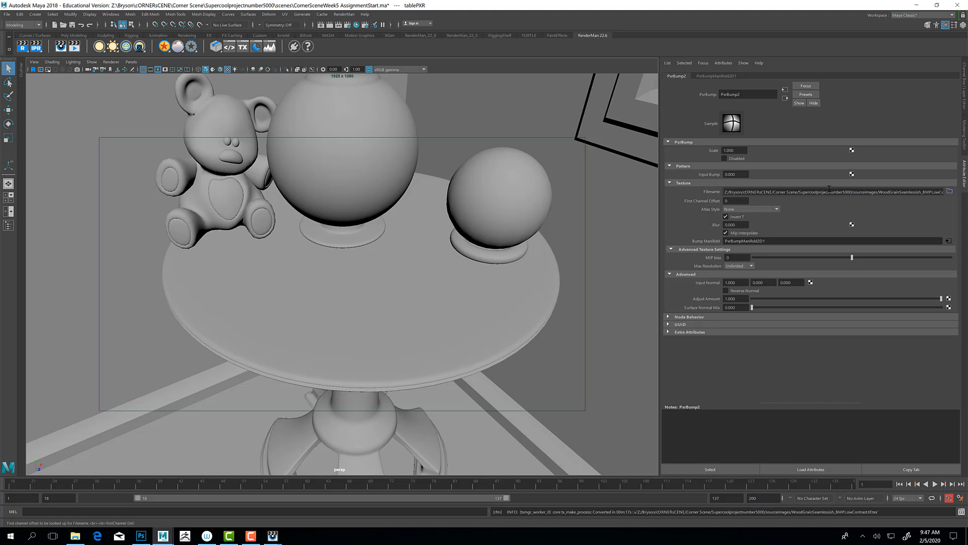
Set the scale of the table's PxrBump2 node to 0.5.
click(738, 150)
text(.5)
key(Return)
Graph the tablePXR material's node network in the Hypershade and bring up its Primary Specular attributes.
click(453, 293)
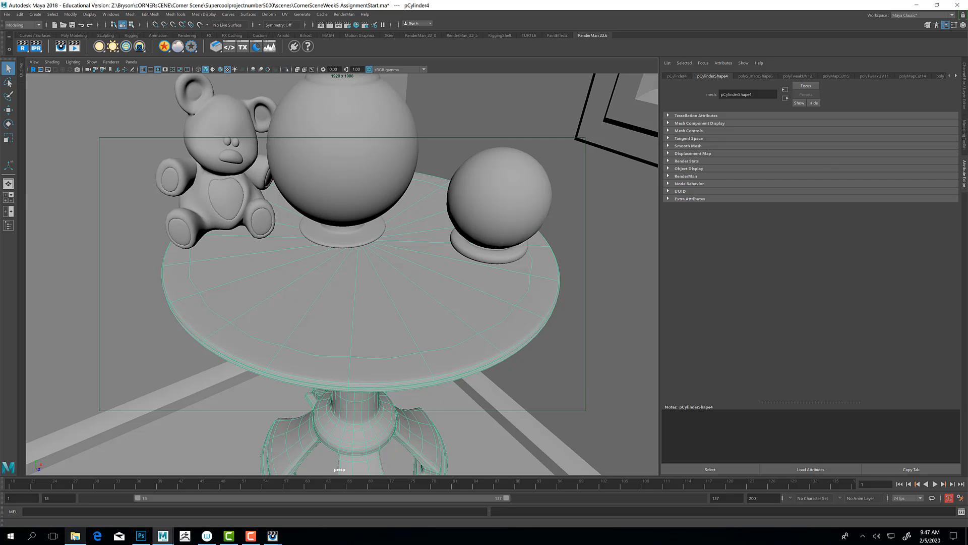
click(356, 25)
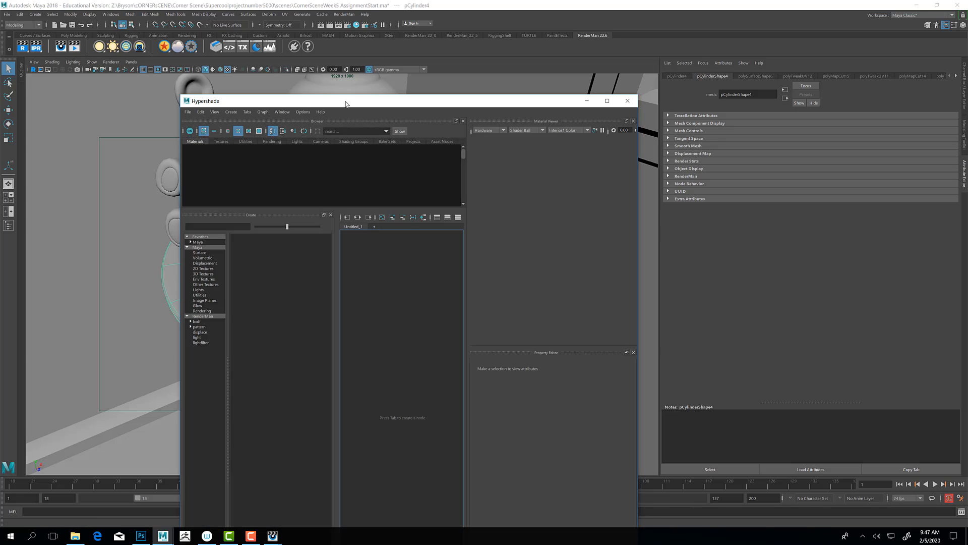
drag(346, 104, 373, 13)
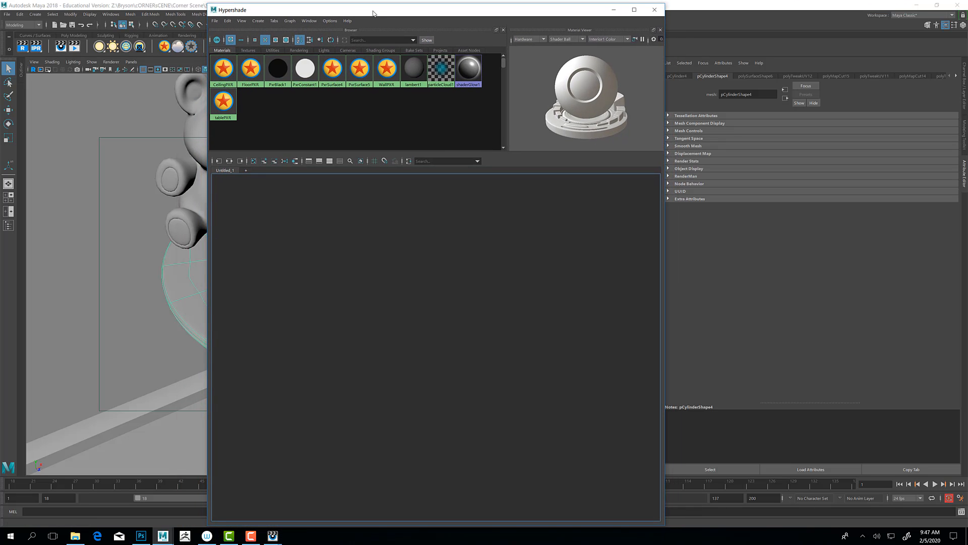
right_click(223, 106)
click(266, 158)
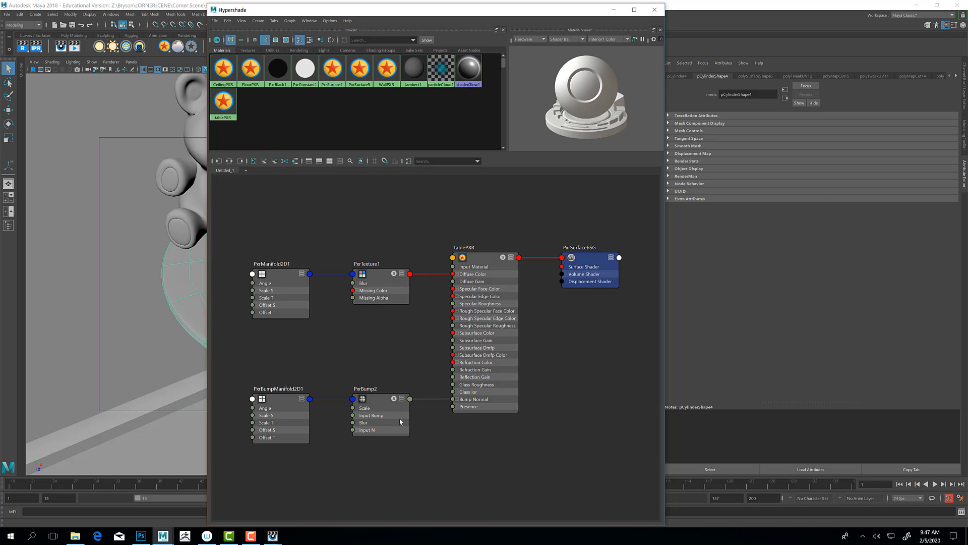
click(483, 255)
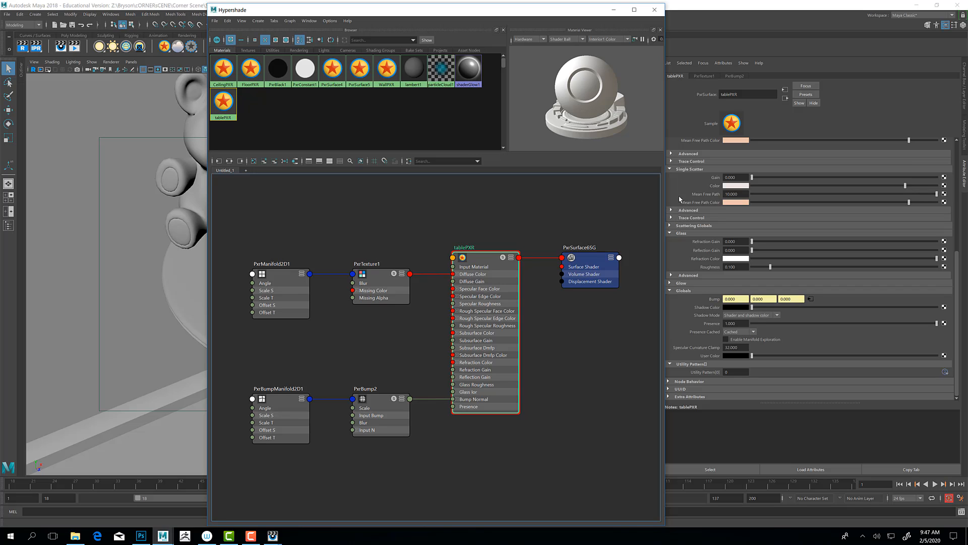
scroll(680, 200, up, 8)
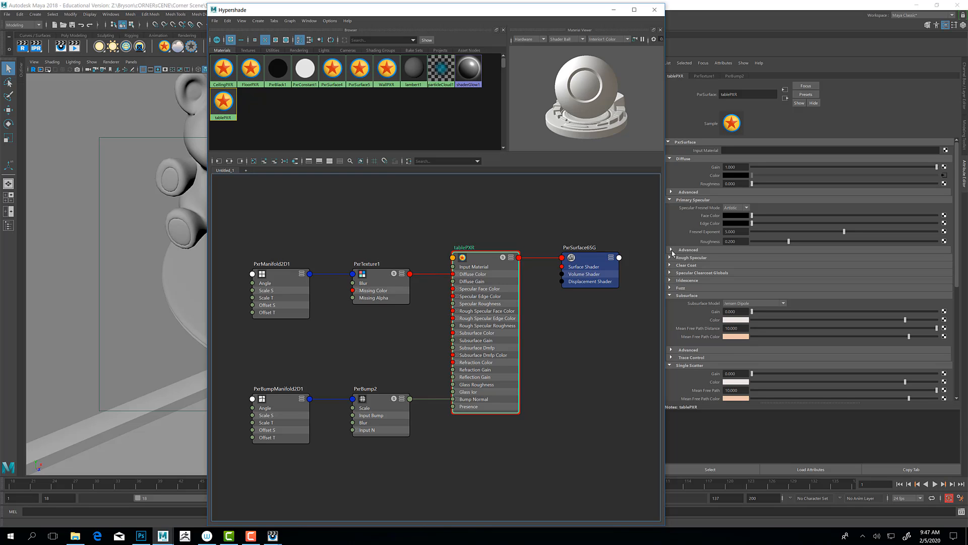
Switch to Edge, sign in with the listed account and open the course's Handouts folder in OneDrive.
click(83, 540)
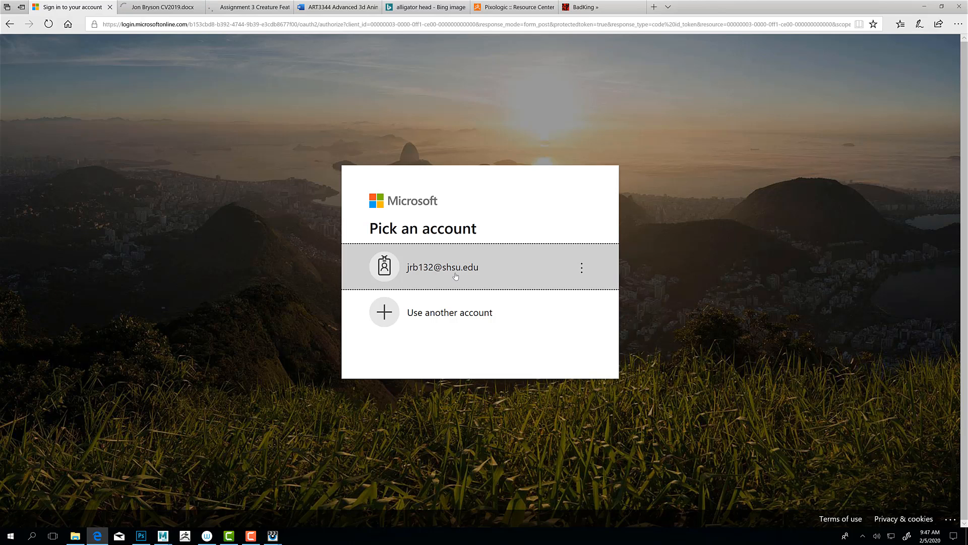
click(422, 272)
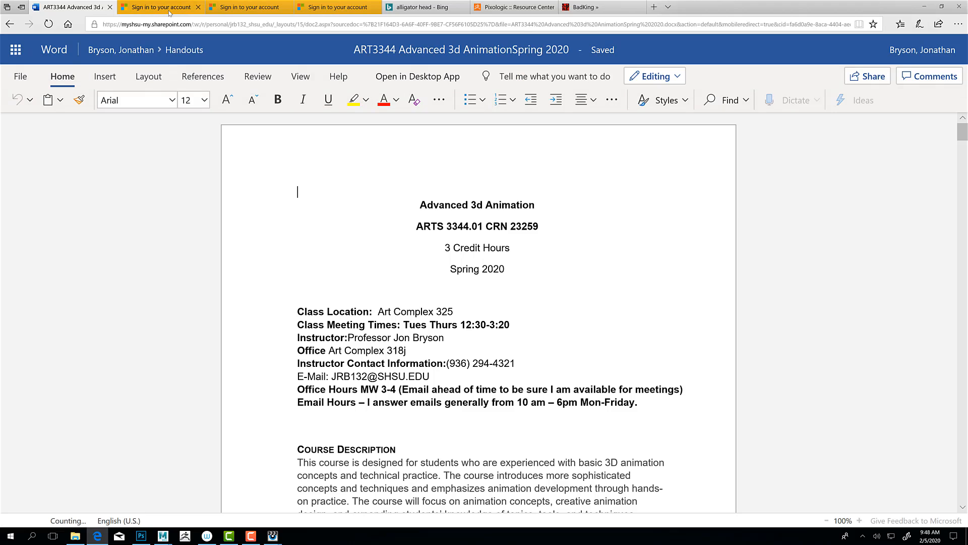
click(177, 57)
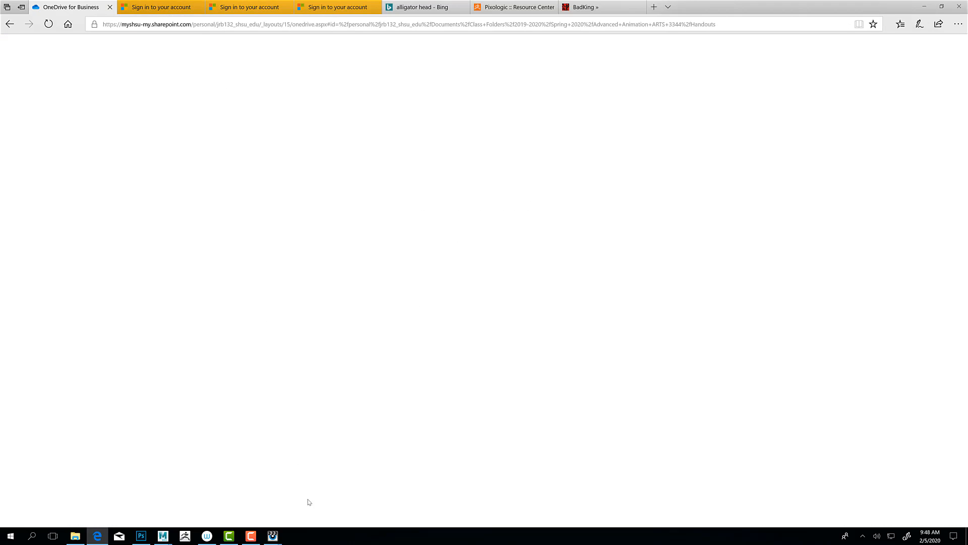
click(252, 537)
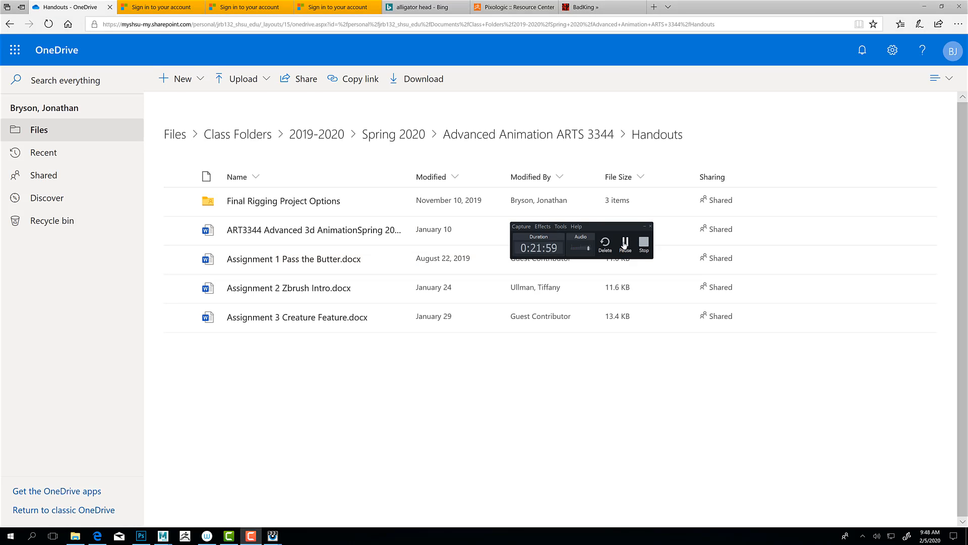
click(625, 245)
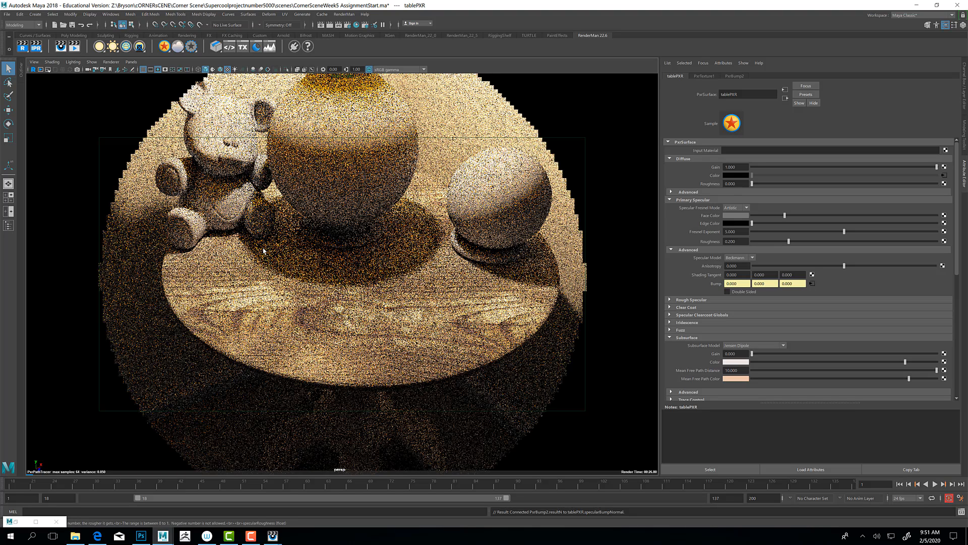
Separate the teddy bear mesh into its individual parts.
click(234, 168)
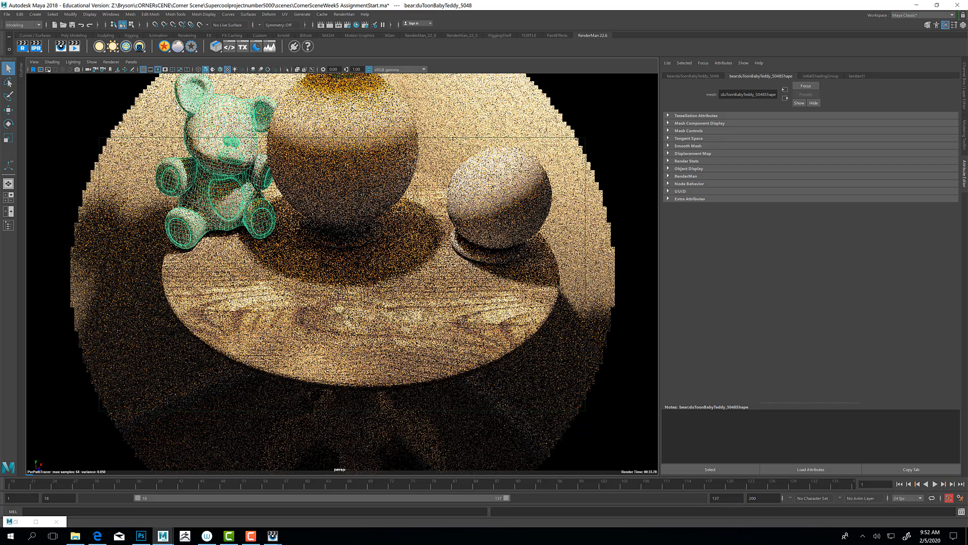
click(130, 14)
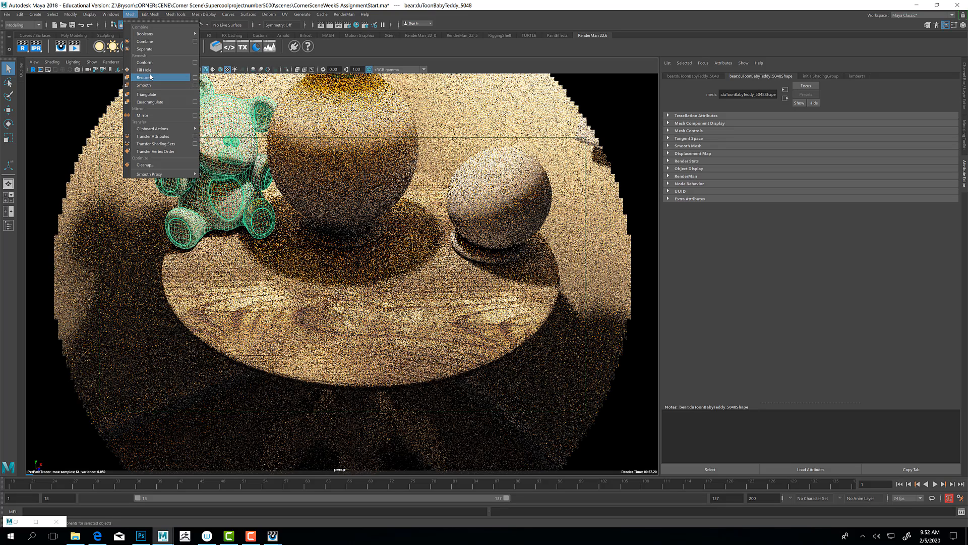
click(158, 48)
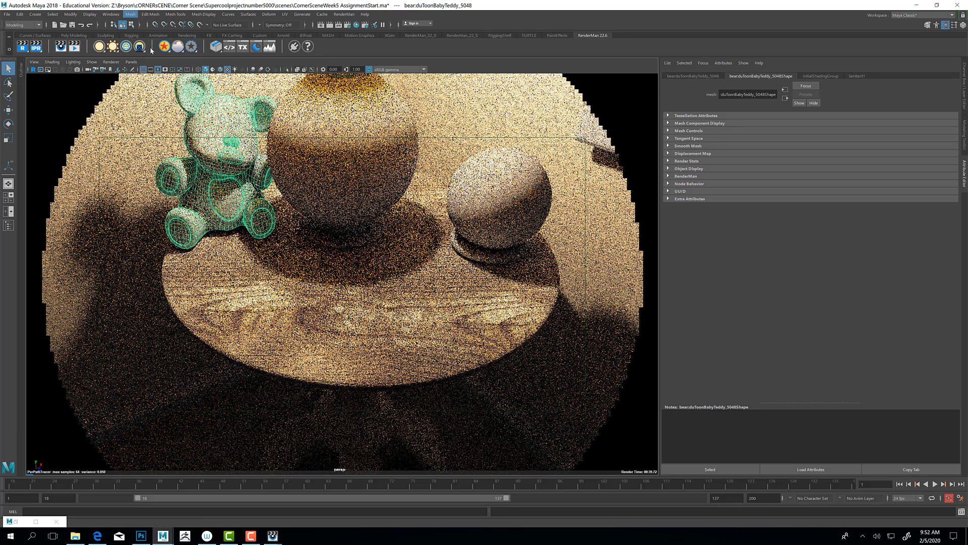
Assign a new PxrSurface material to both of the bear's eyes.
click(231, 142)
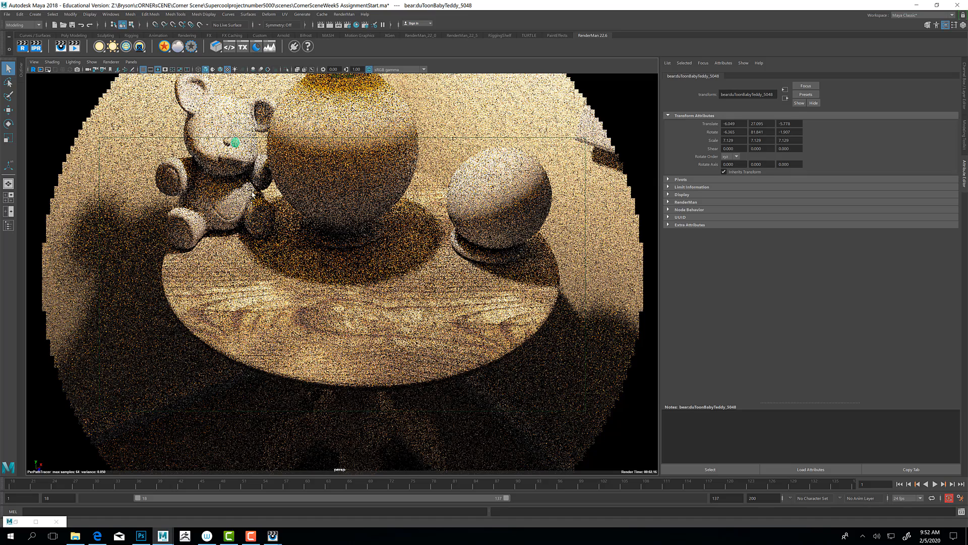
click(227, 143)
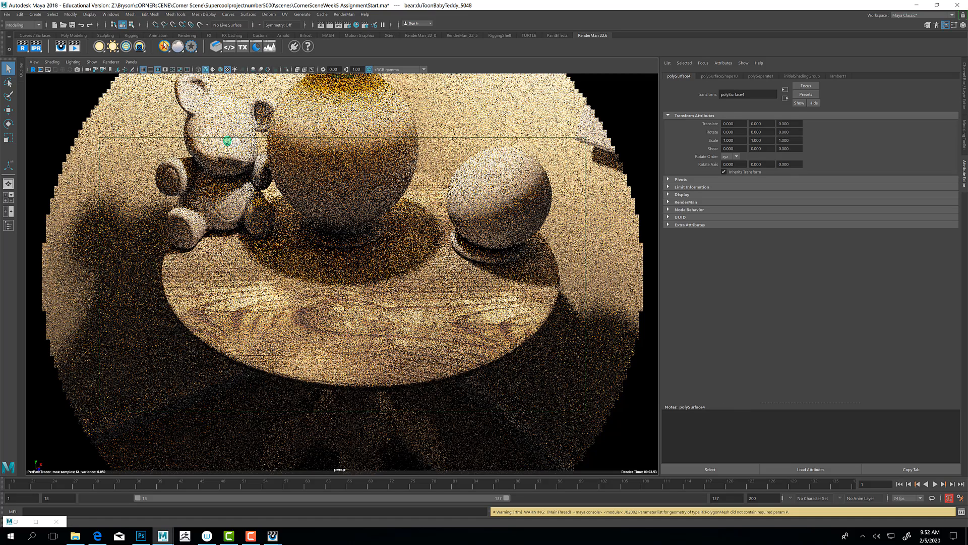
right_click(163, 45)
click(176, 47)
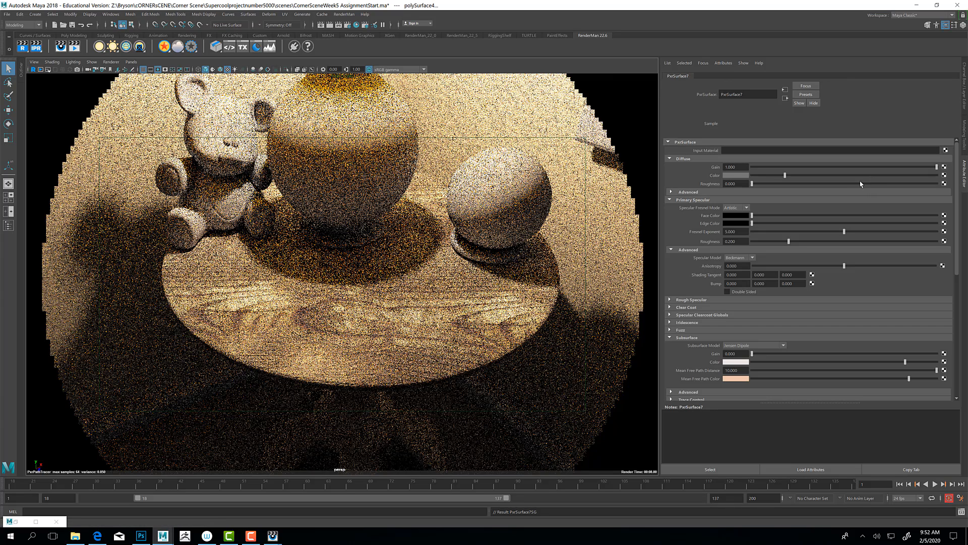
Give the eye material a black diffuse color, a light gray primary specular face color and a roughness of 0.119.
drag(765, 176, 739, 176)
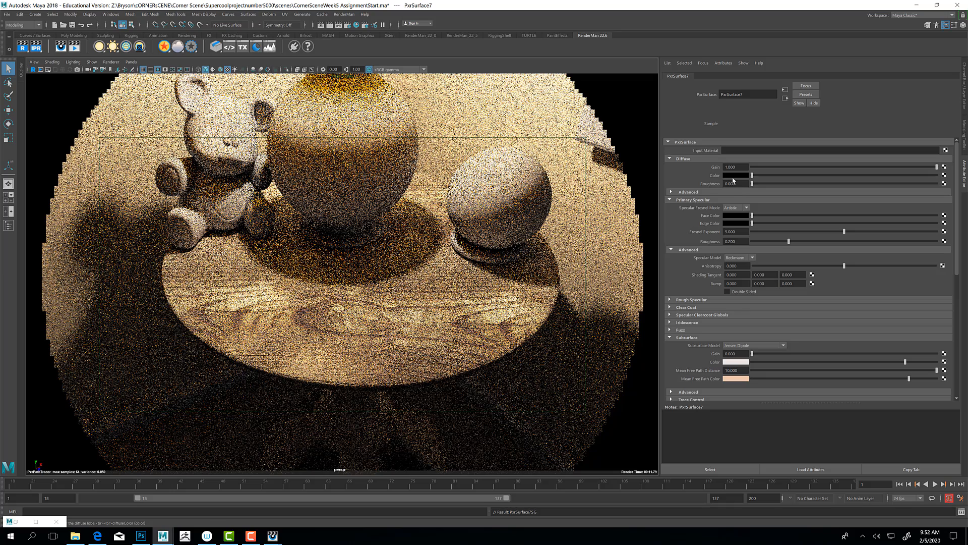
click(783, 215)
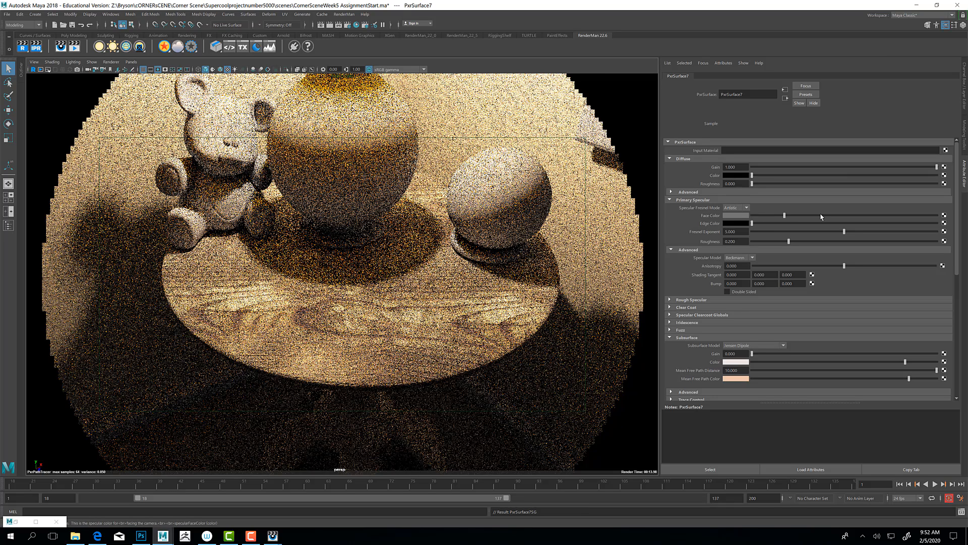
click(821, 217)
mouse_move(824, 216)
mouse_down()
mouse_move(832, 217)
mouse_move(812, 218)
mouse_up()
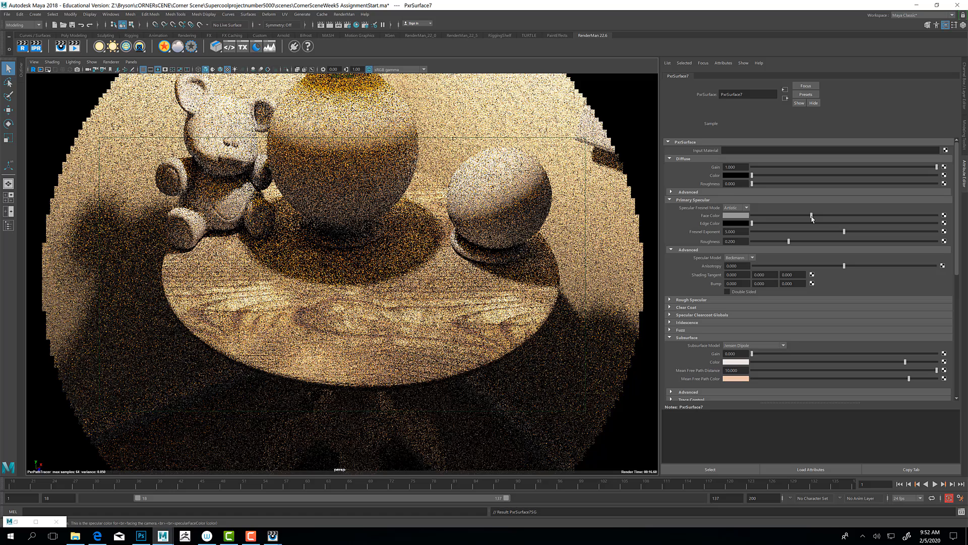
click(764, 242)
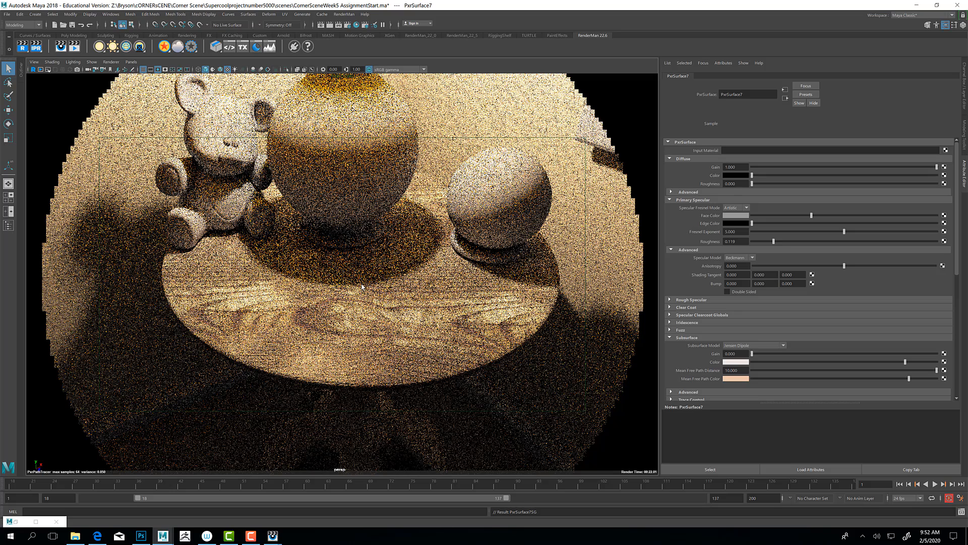
Assign a new PxrSurface material to the teddy bear's body.
click(396, 289)
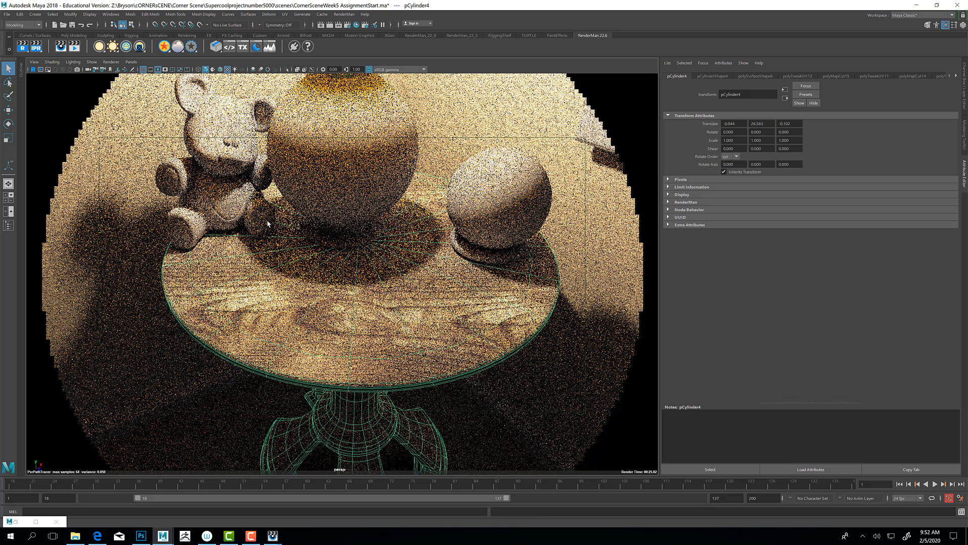
click(205, 191)
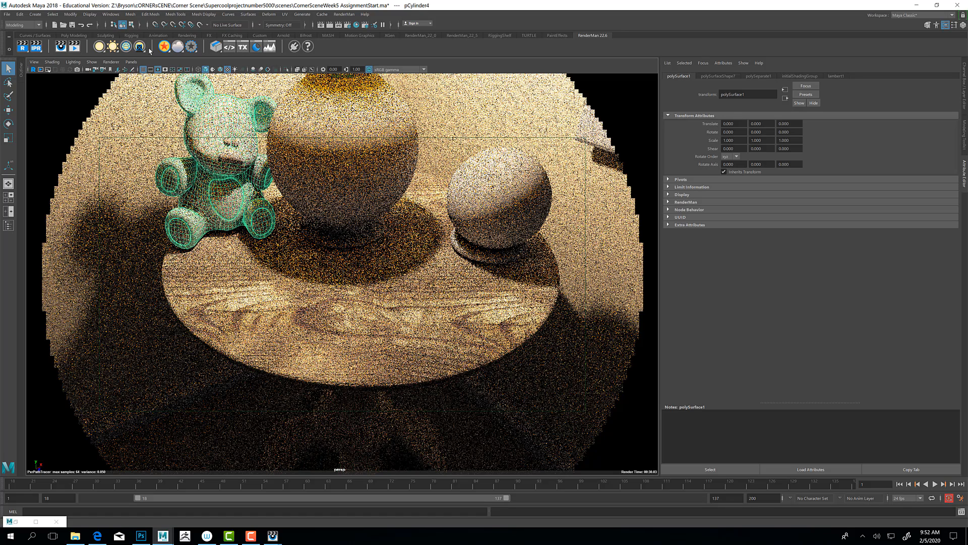
click(165, 48)
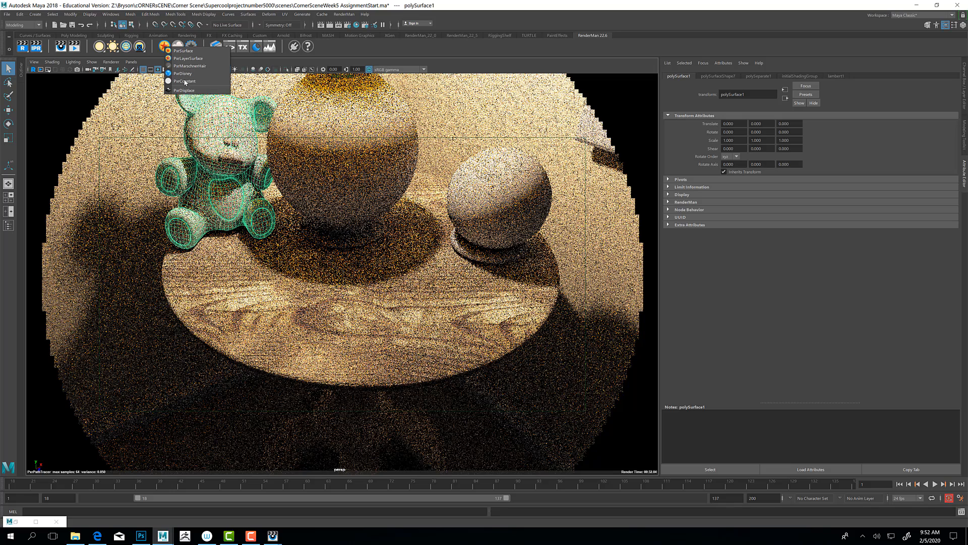
click(182, 52)
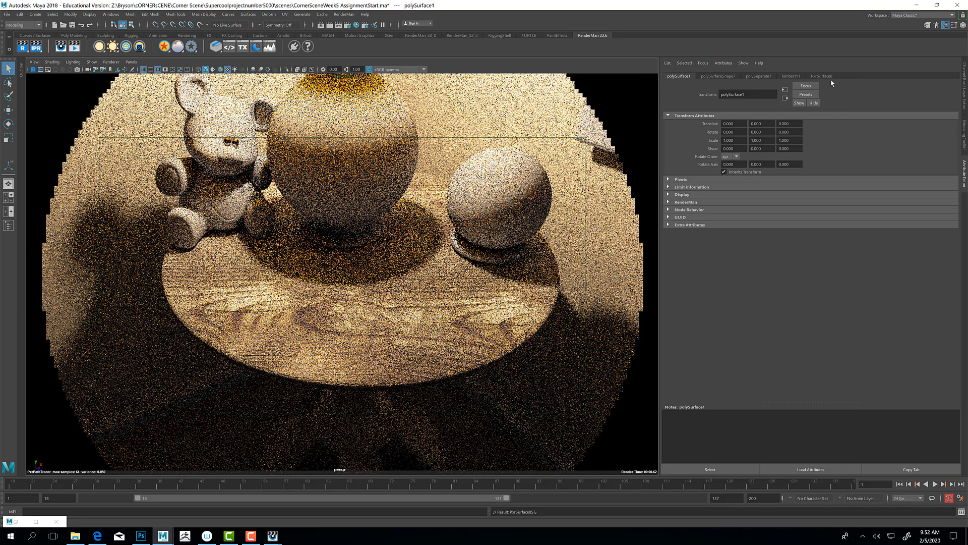
Set the bear body material's diffuse color to golden brown and its Fuzz gain to 0.374.
click(822, 77)
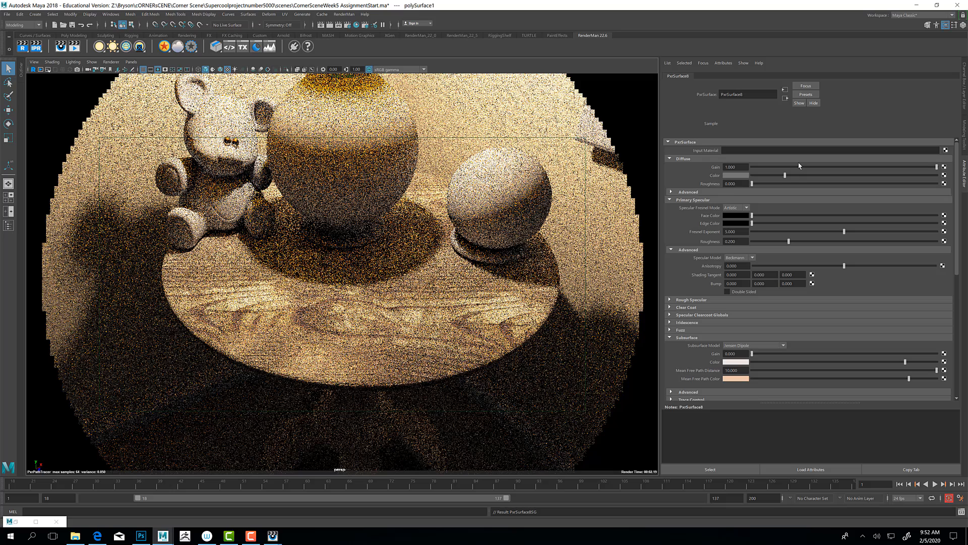
click(734, 176)
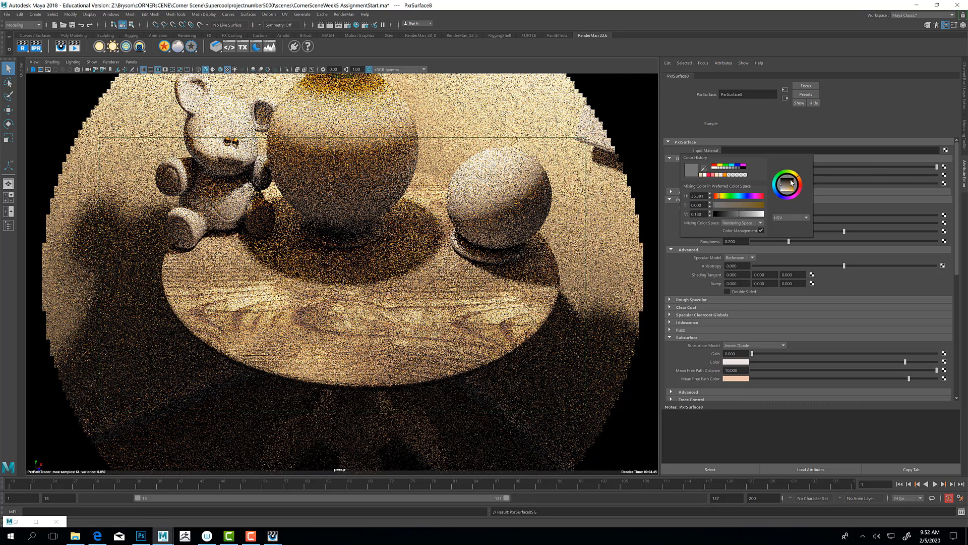
drag(791, 183, 800, 187)
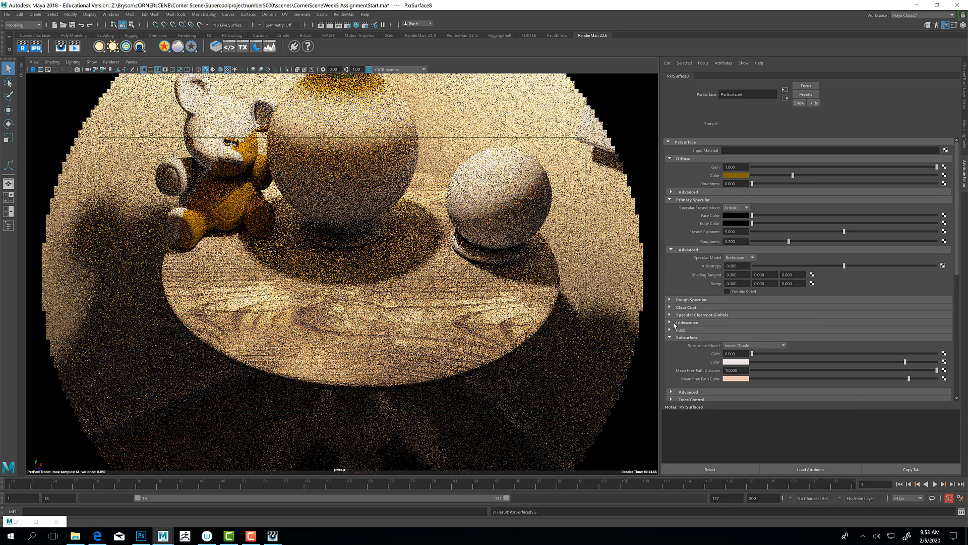
scroll(673, 322, down, 1)
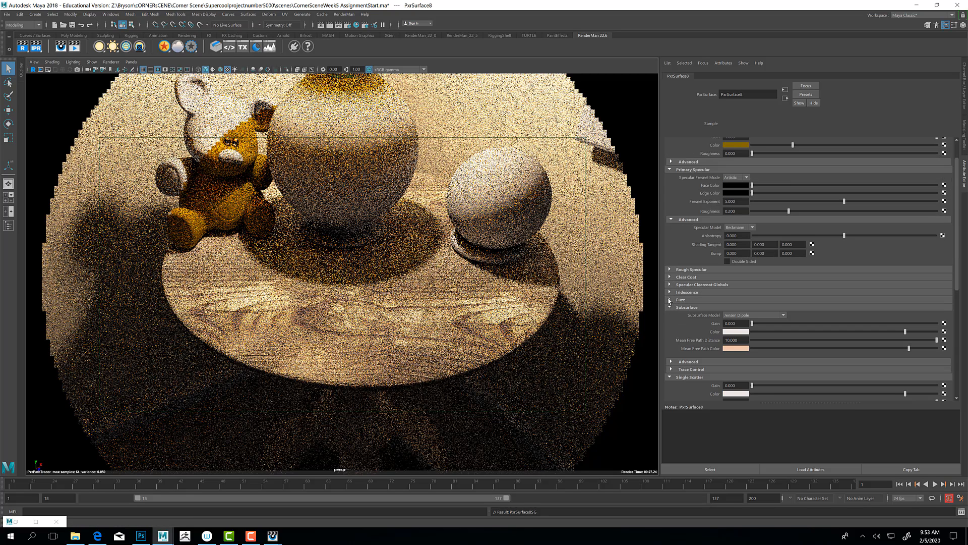
click(670, 300)
drag(771, 310, 821, 310)
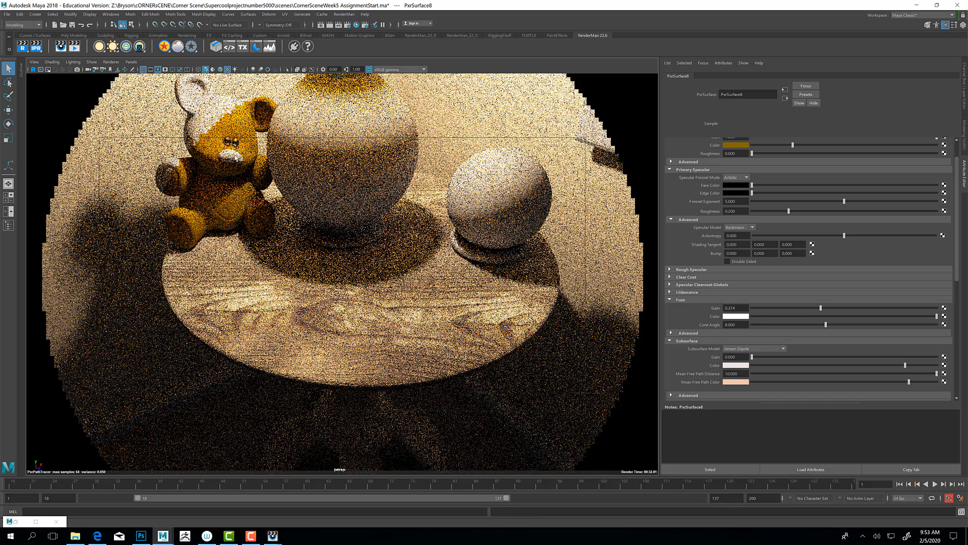
Assign a new PxrSurface material to the bear's nose, with a black diffuse color and a gray primary specular face color.
click(200, 147)
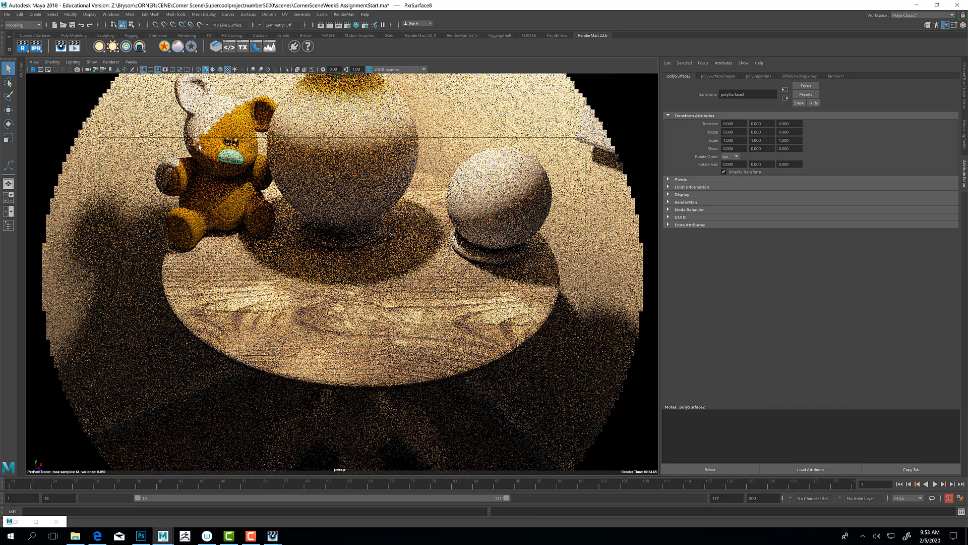
click(164, 47)
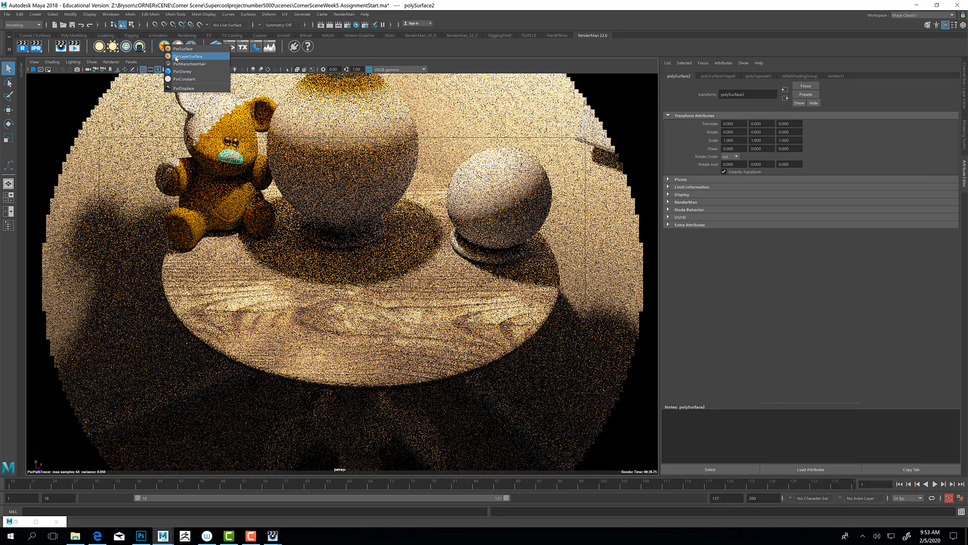
click(182, 49)
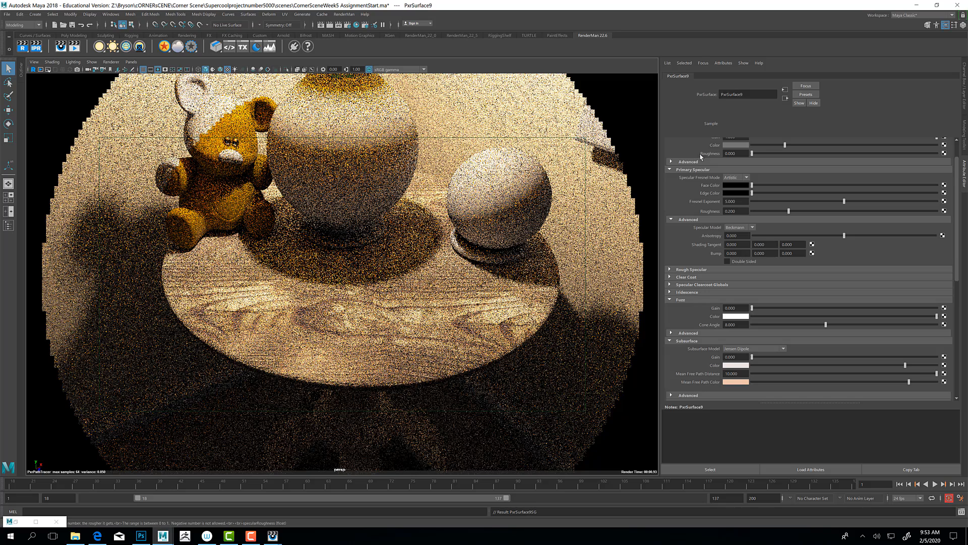
scroll(746, 182, up, 2)
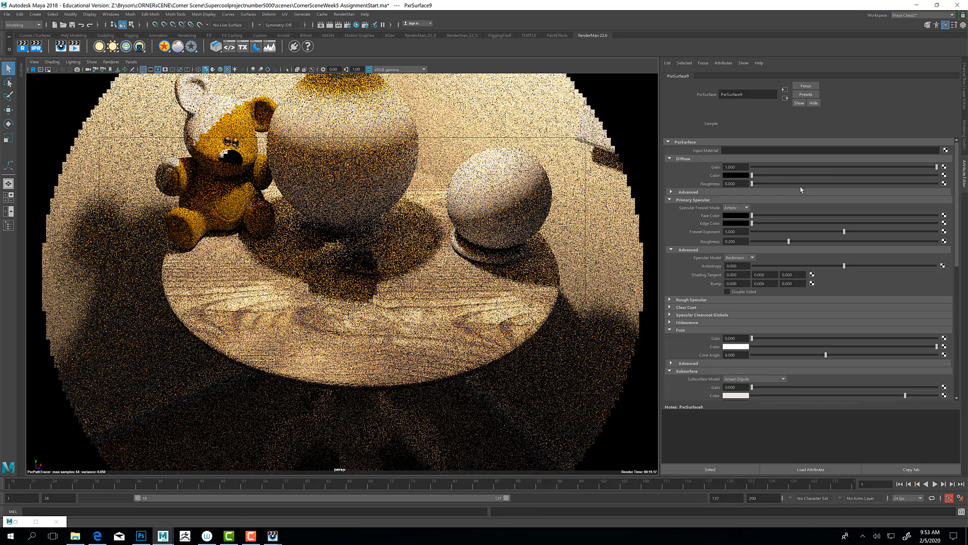
drag(751, 215, 779, 215)
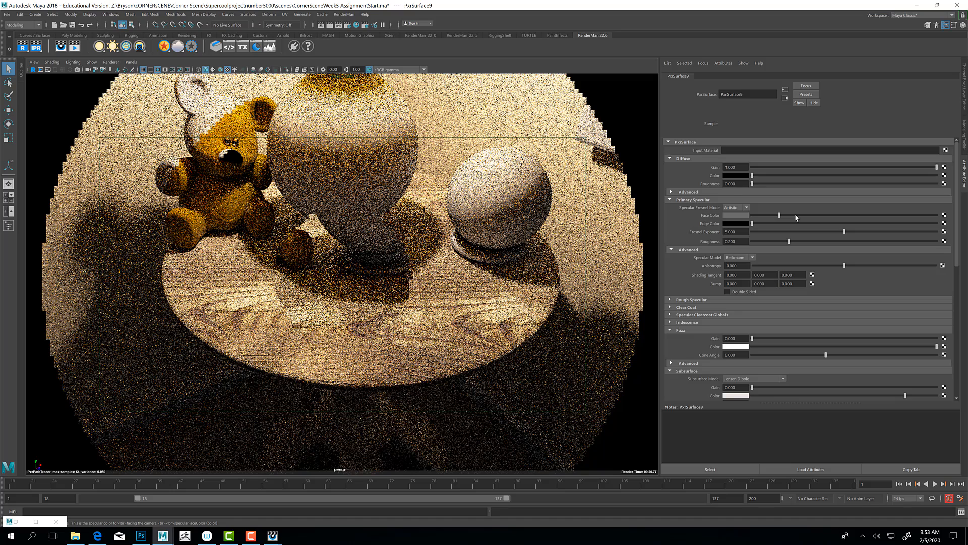
Lighten the nose material's primary specular face color to a brighter gray and set its roughness to 0.360.
click(796, 216)
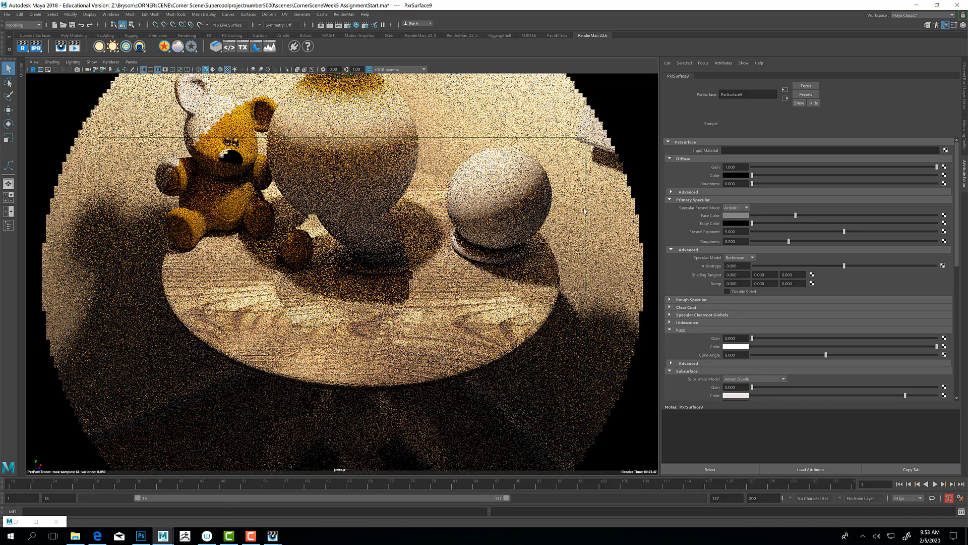
click(818, 242)
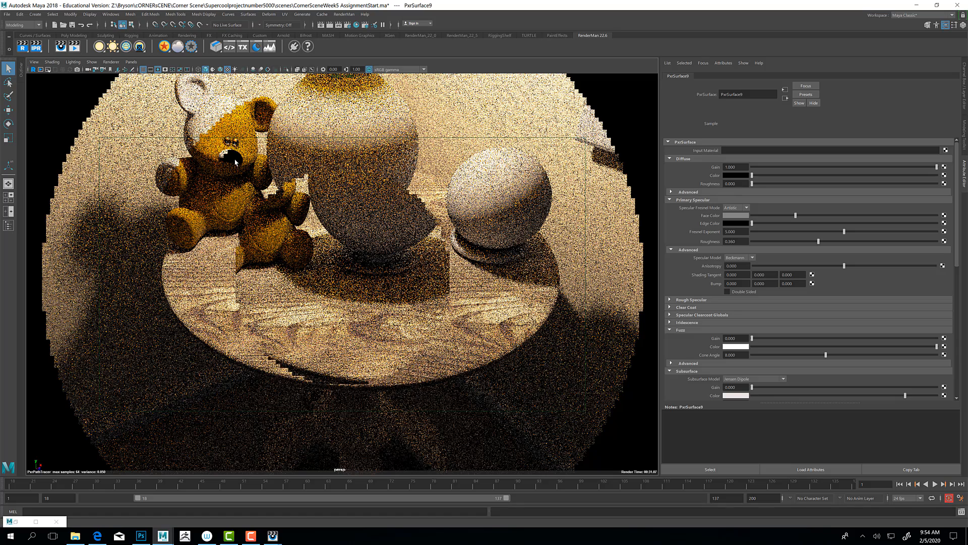
Select the small teddy bear's nose and open its UV layout in the UV Editor.
click(281, 195)
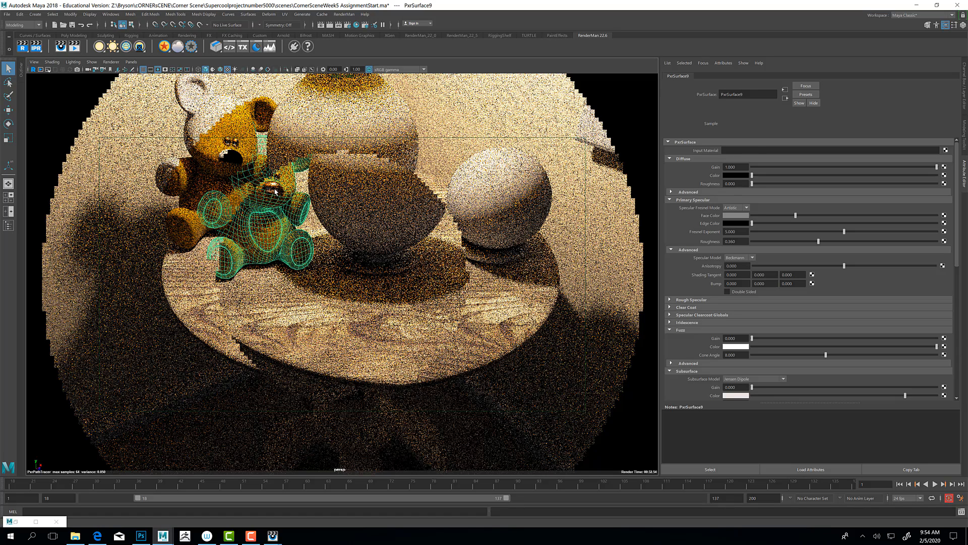
click(275, 192)
click(337, 206)
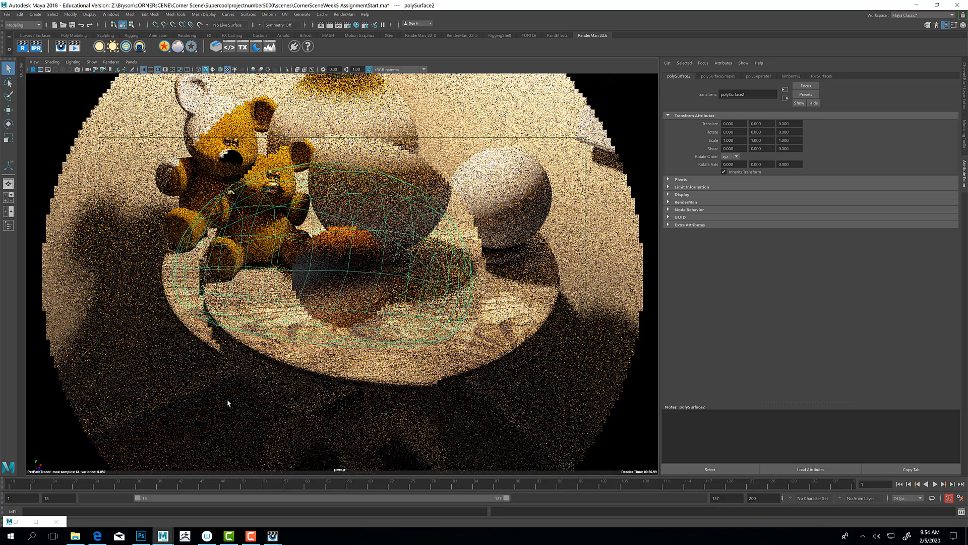
scroll(363, 301, down, 2)
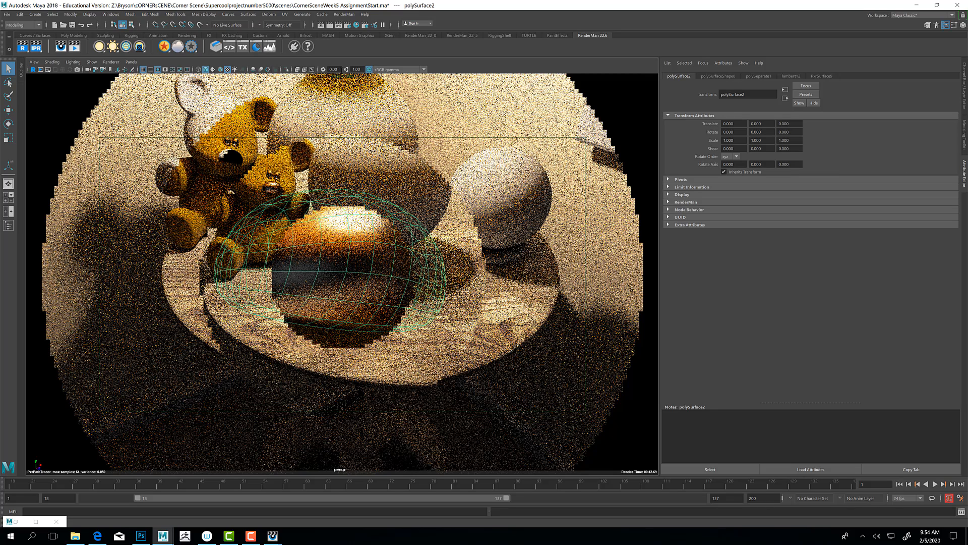
click(285, 15)
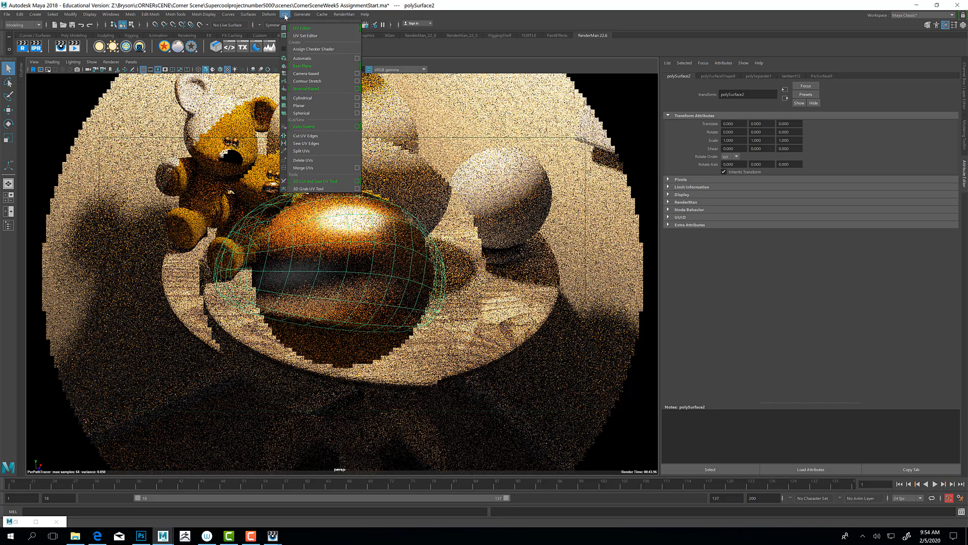
click(304, 28)
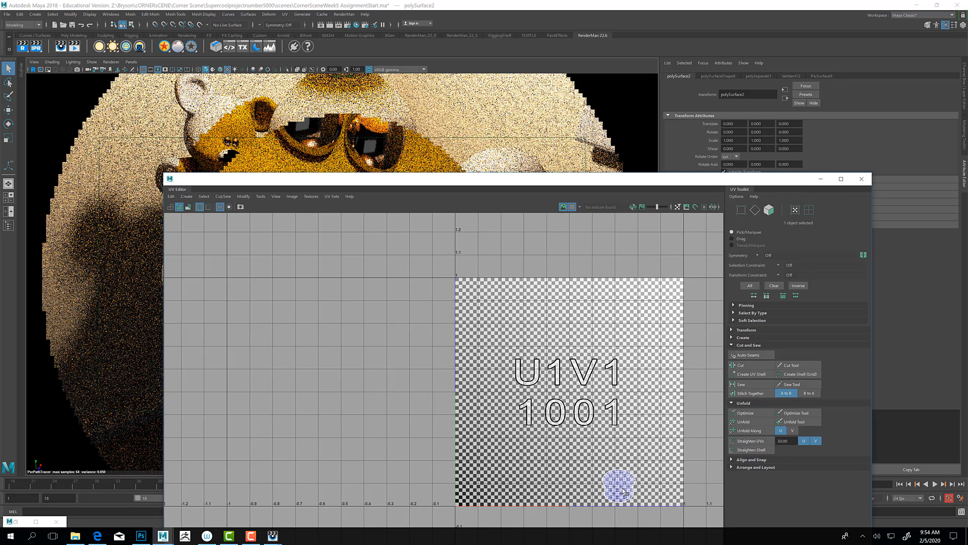
Enlarge the nose's UV shell and reposition it to fill most of the 1001 tile, and minimize the UV Editor.
right_drag(625, 491, 663, 441)
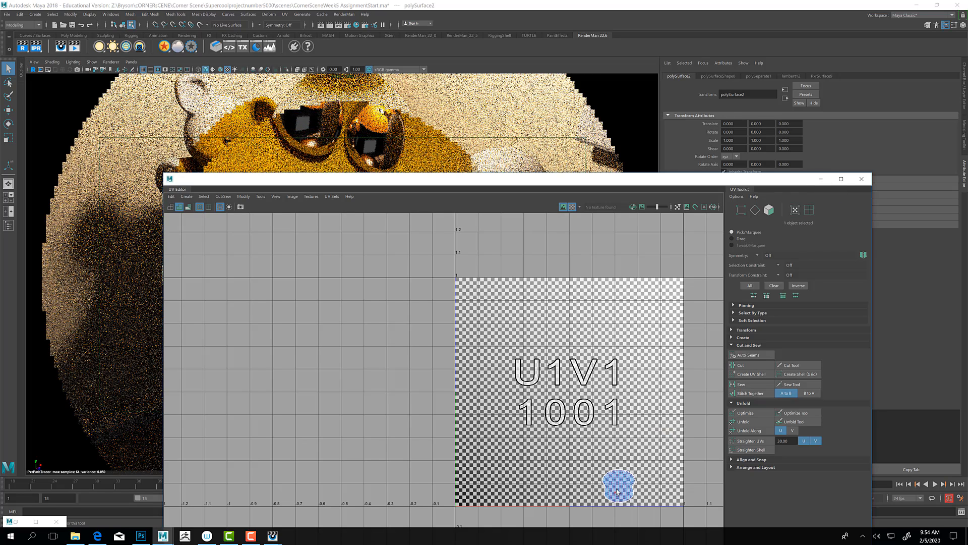
click(617, 490)
key(r)
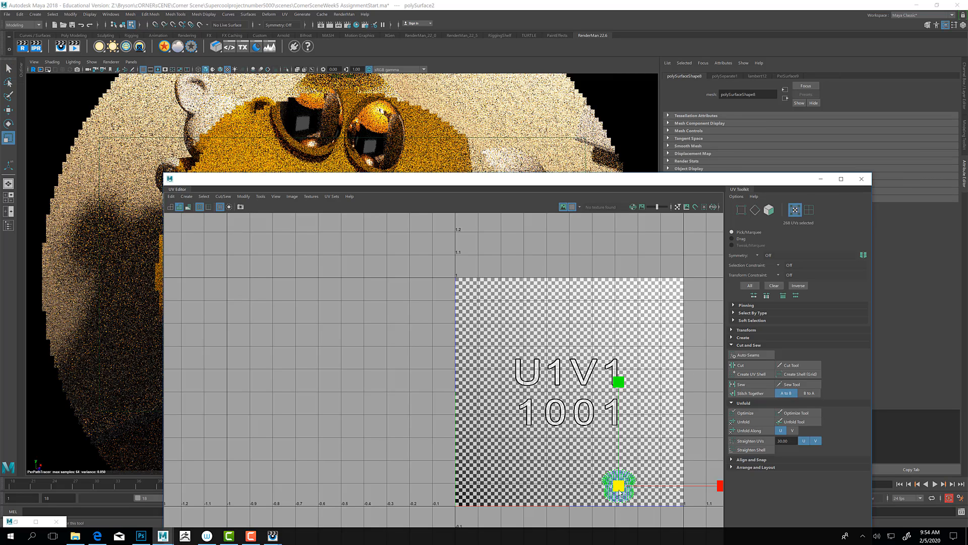
drag(620, 492, 799, 519)
key(w)
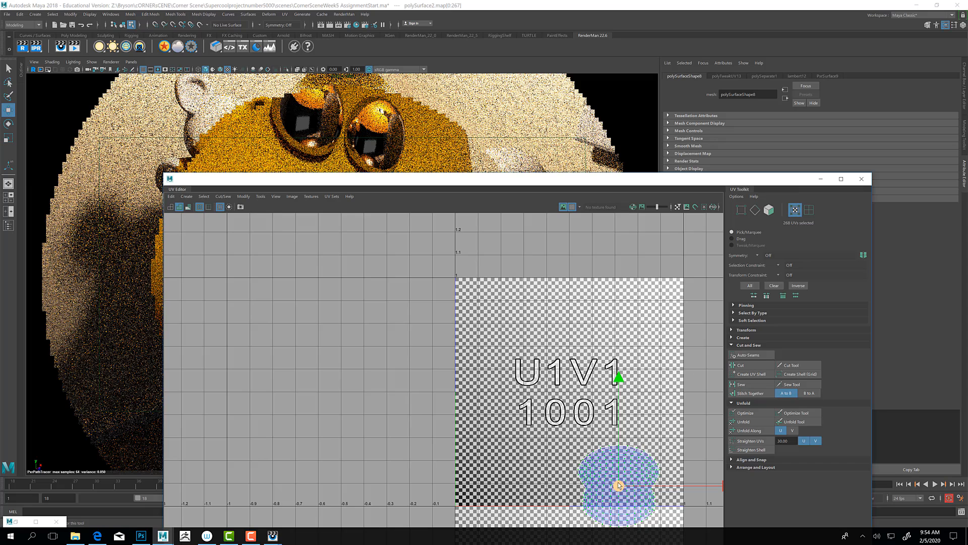
drag(619, 485, 739, 429)
key(r)
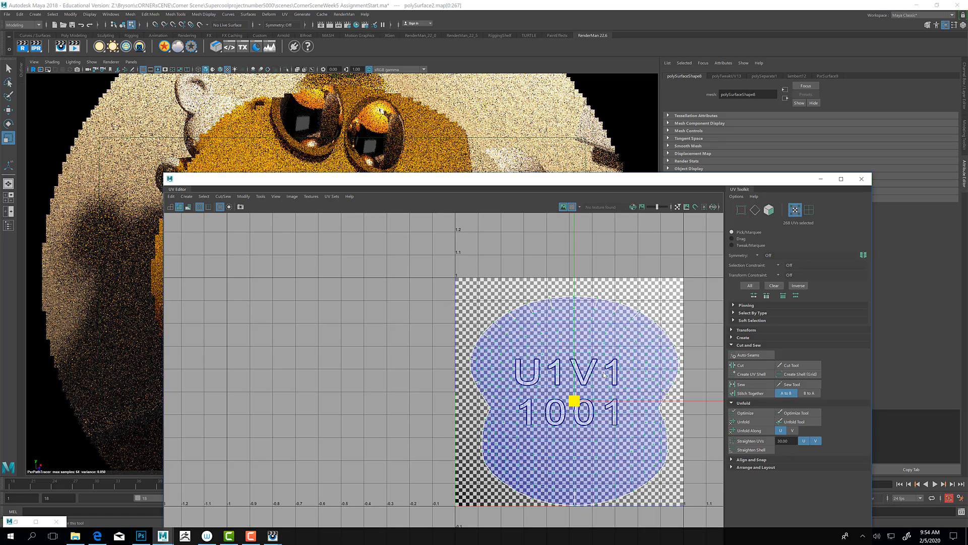
click(820, 179)
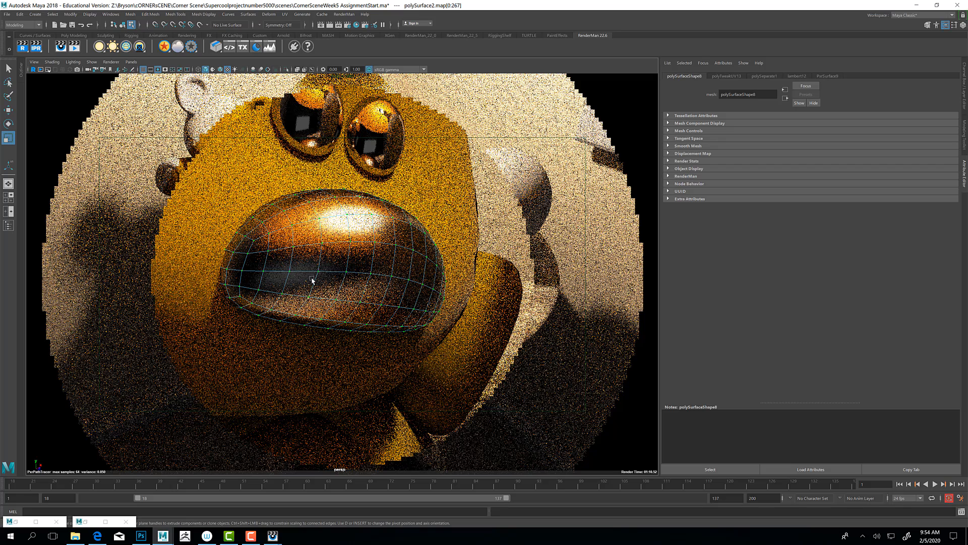
Reselect the nose as a whole object, show its PxrSurface attributes and turn on smooth mesh preview.
right_drag(322, 261, 328, 239)
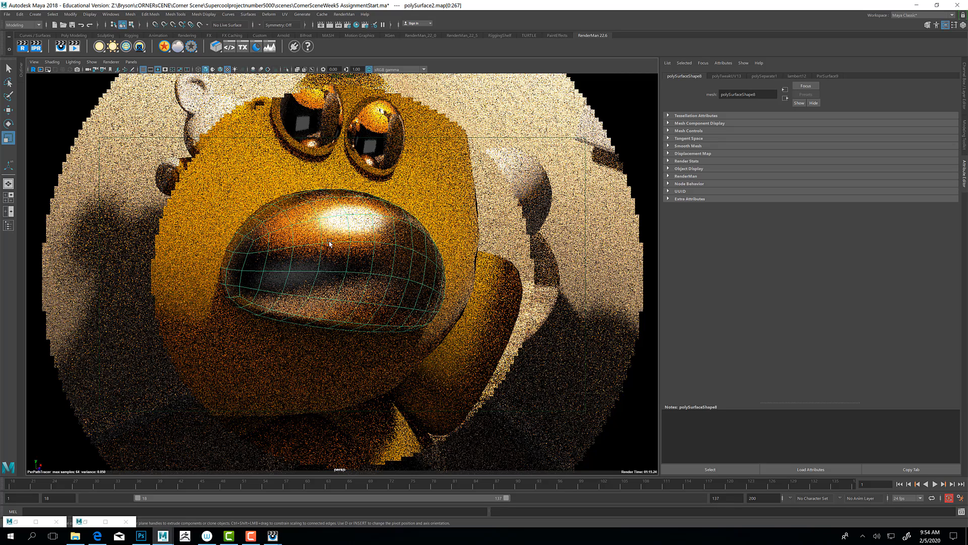
click(353, 229)
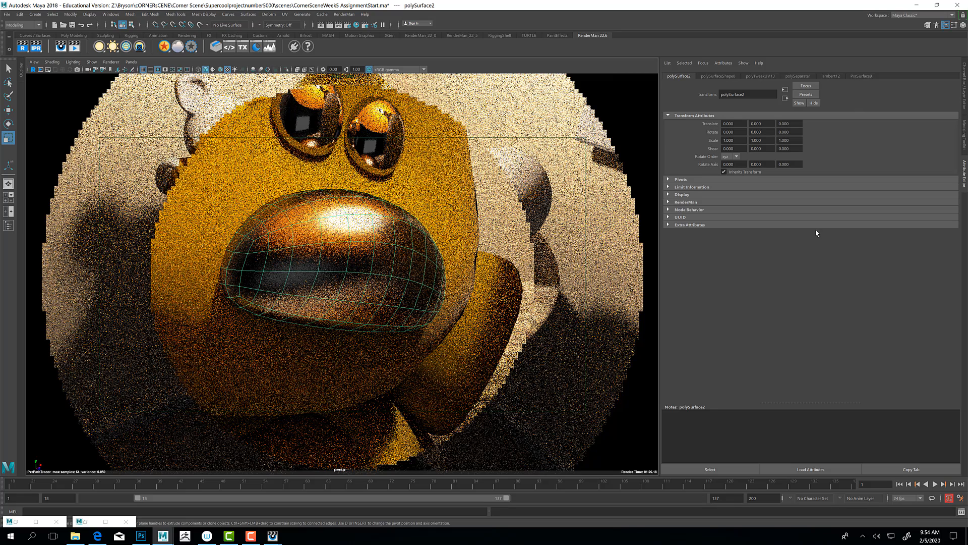
click(860, 75)
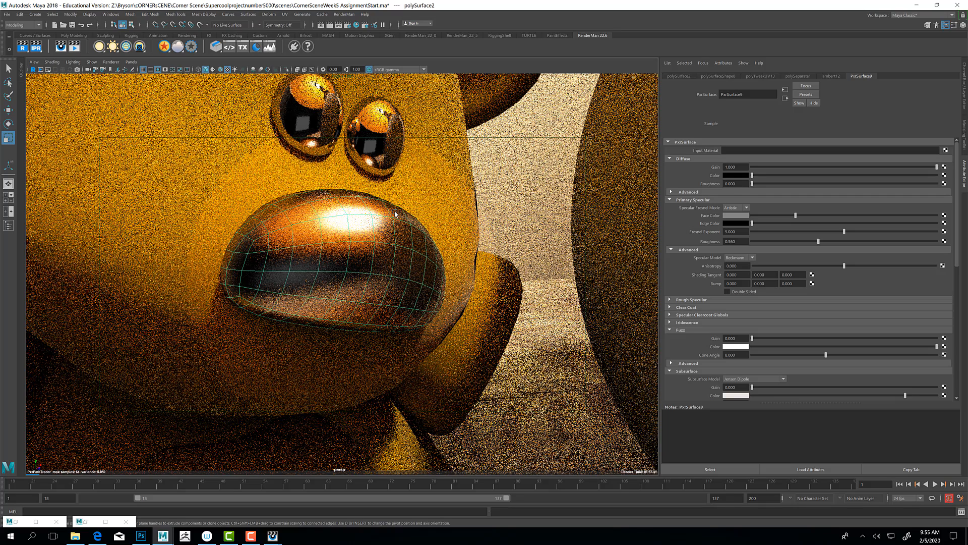
key(3)
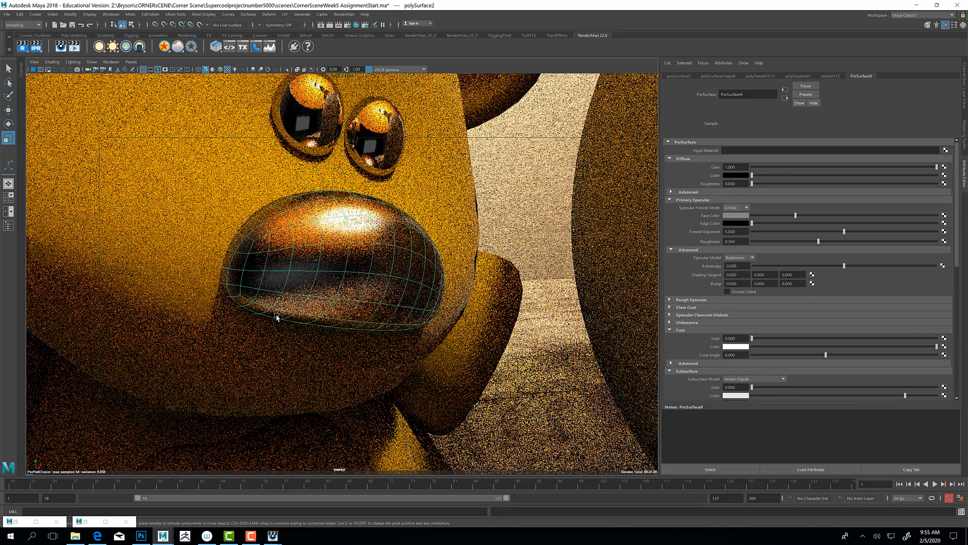
Darken the nose material's primary specular face color to dark gray and set its roughness to 0.508.
click(772, 216)
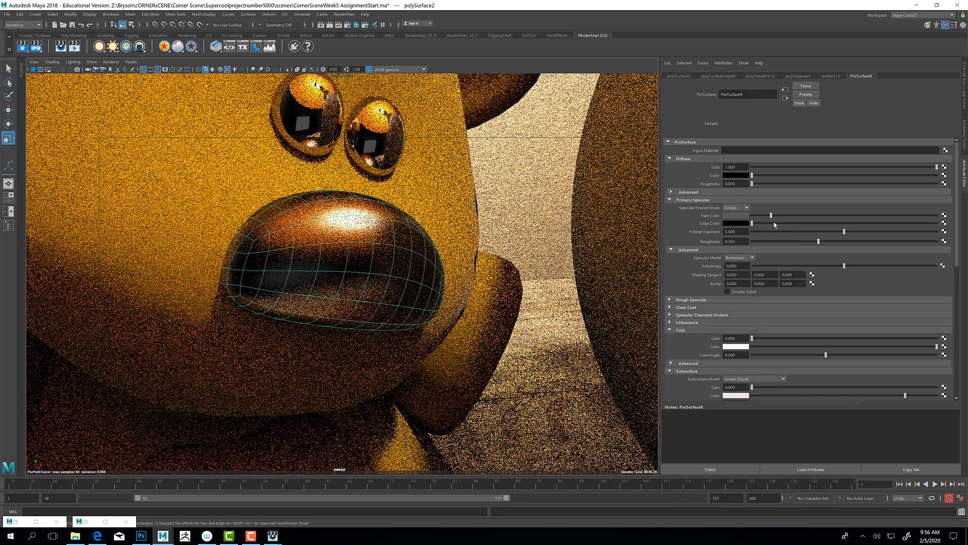
drag(806, 243, 845, 242)
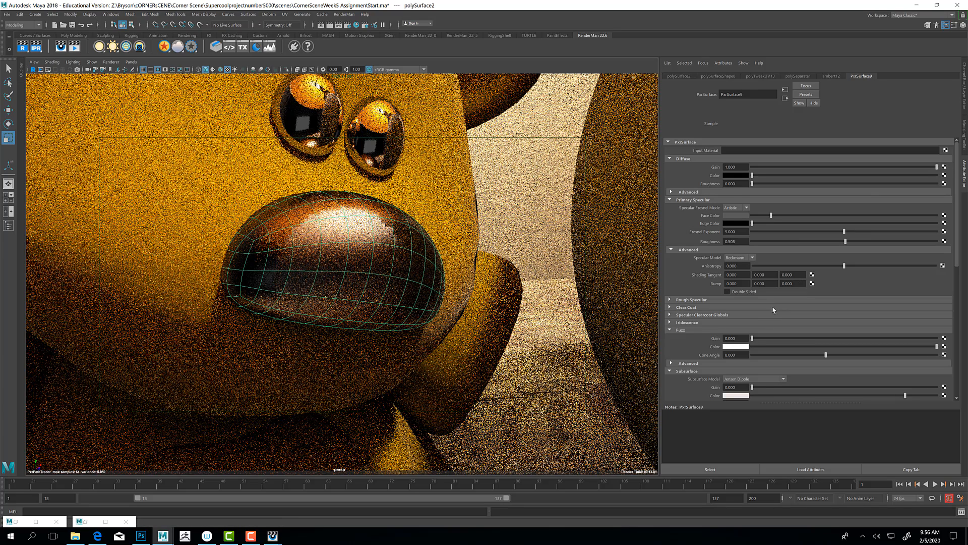
Connect a 2D Simplex Noise texture to the Bump attribute in the nose material's Globals and show the noise settings.
scroll(758, 293, down, 2)
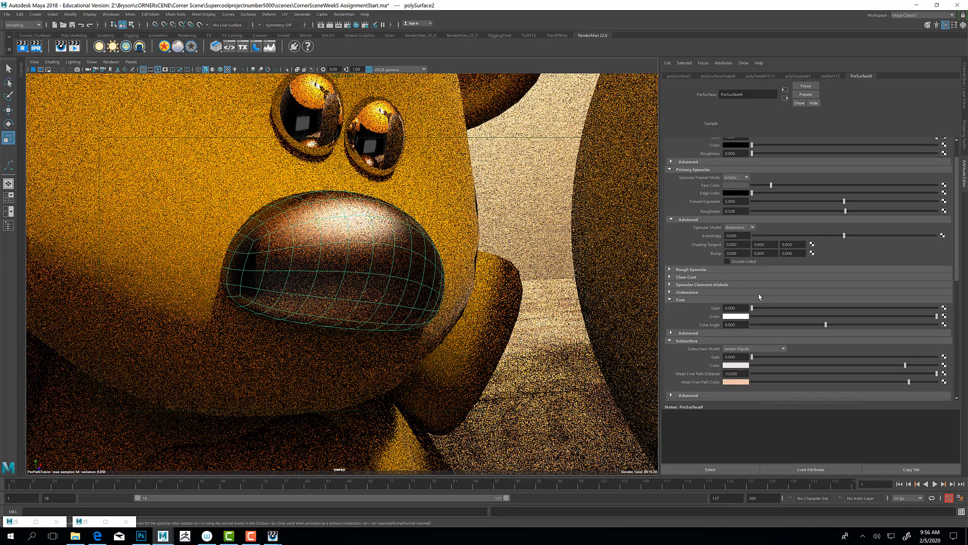
scroll(758, 293, down, 5)
scroll(746, 346, down, 4)
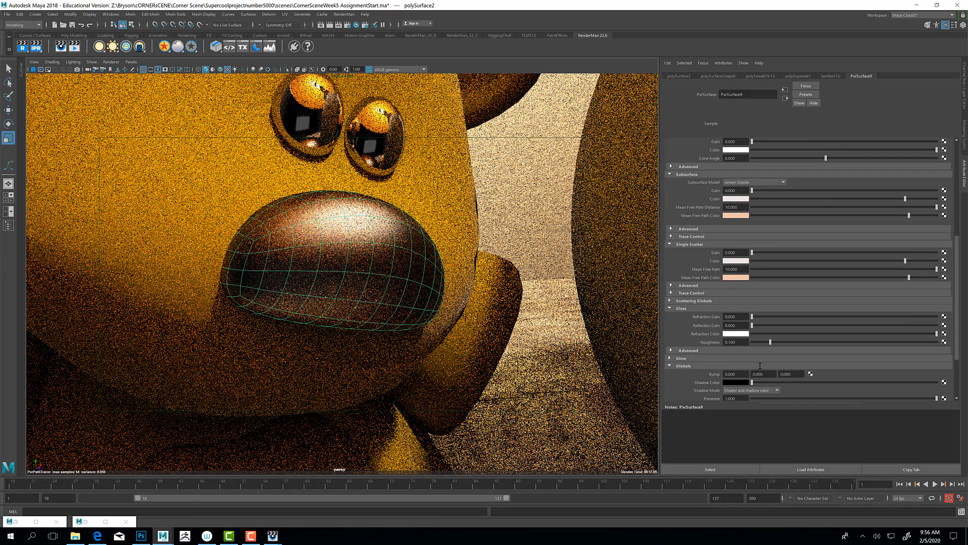
scroll(719, 322, down, 4)
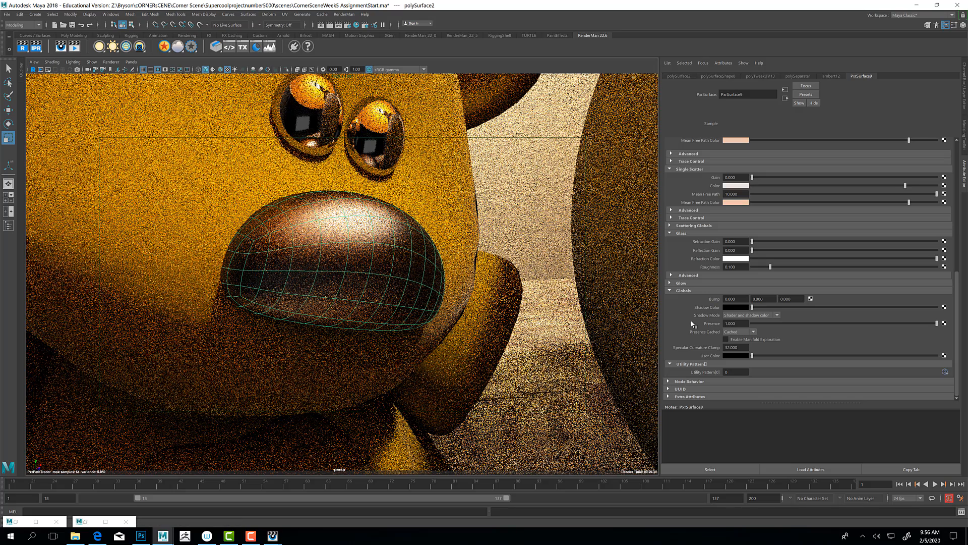
click(810, 298)
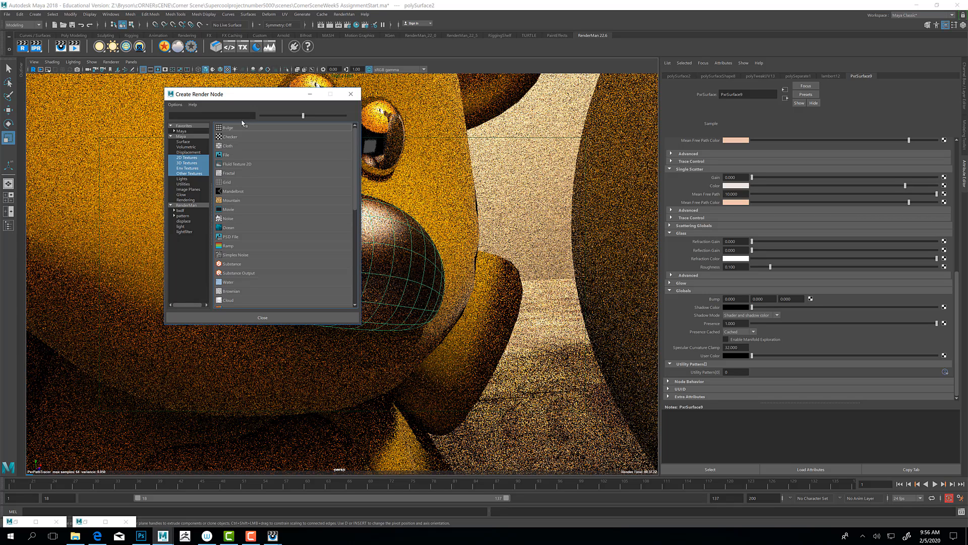
click(183, 216)
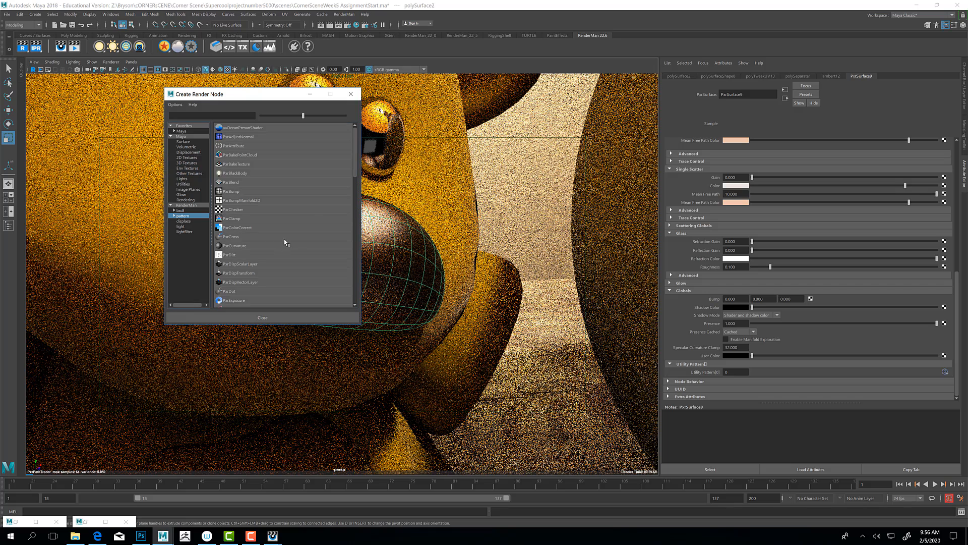
scroll(305, 207, down, 2)
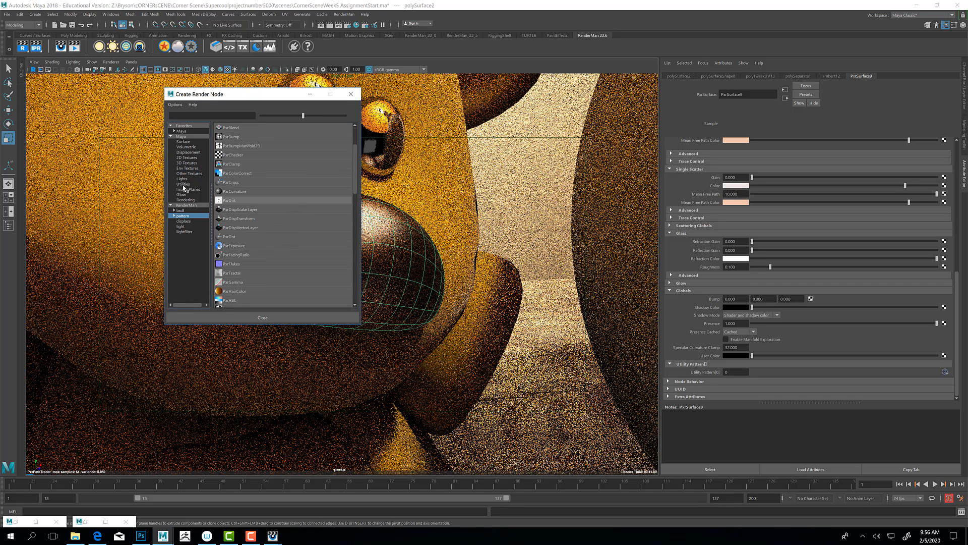
click(191, 158)
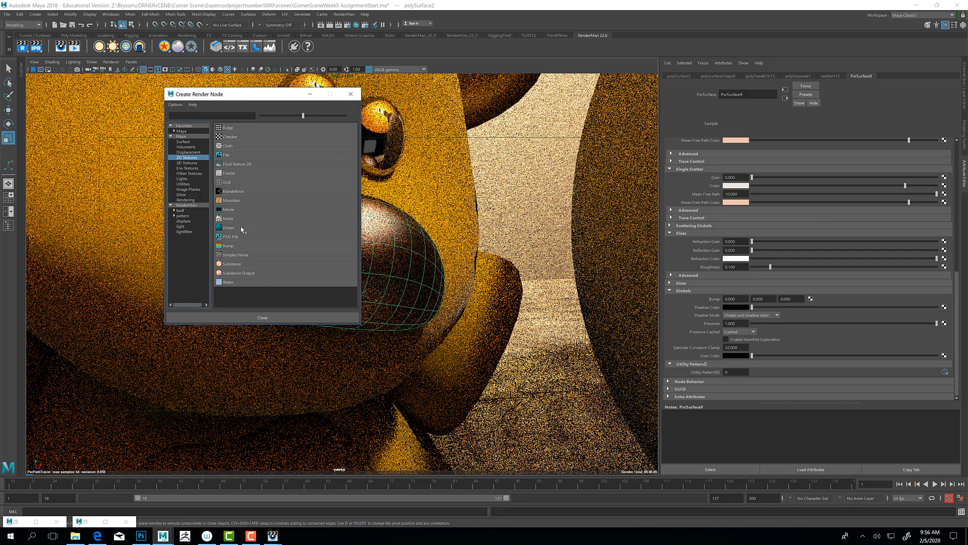
click(230, 252)
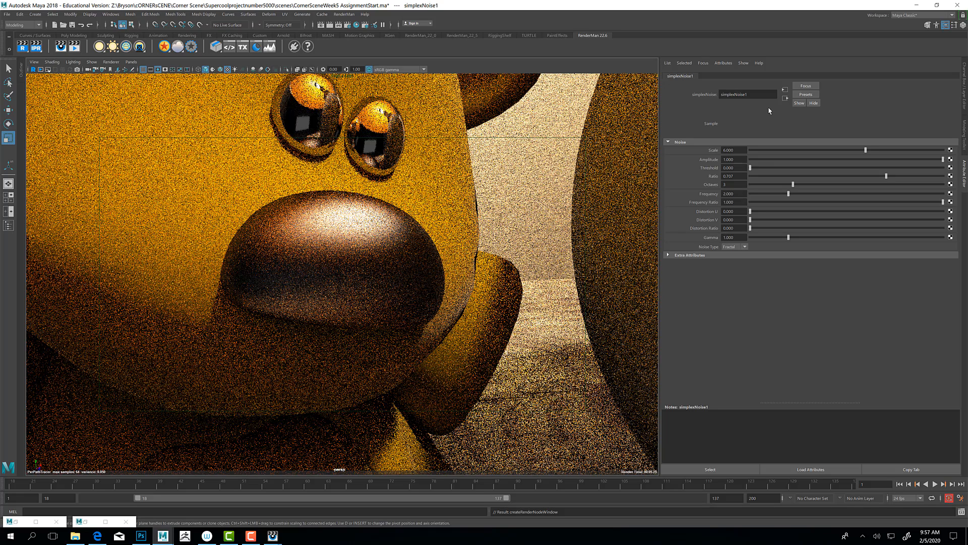
click(785, 97)
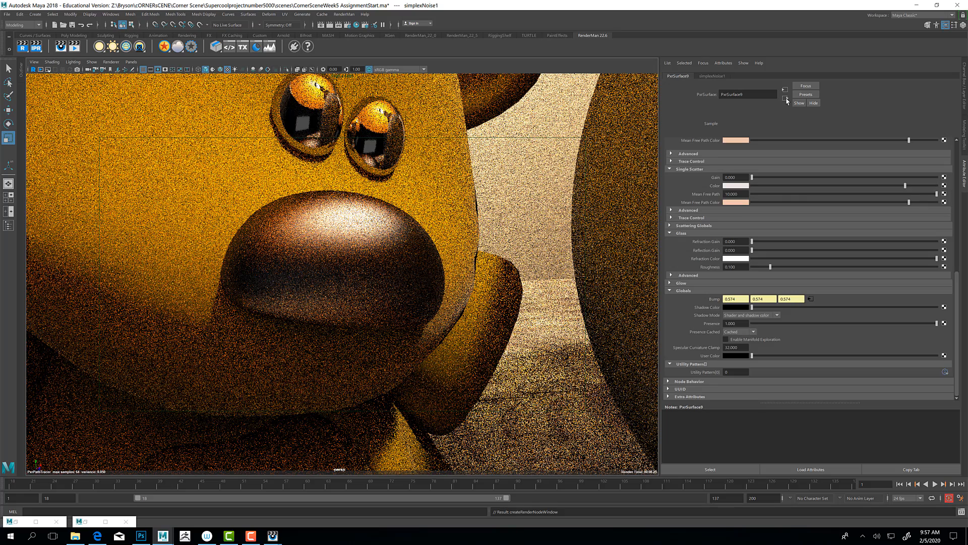
click(810, 299)
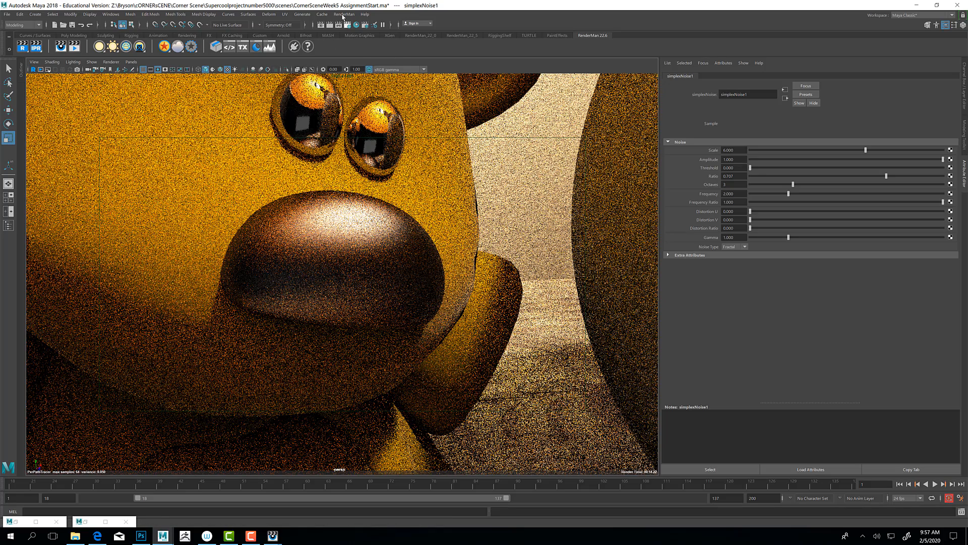
Open the Hypershade and move its window down to uncover the teddy bear's nose in the viewport.
click(343, 17)
click(397, 6)
click(357, 25)
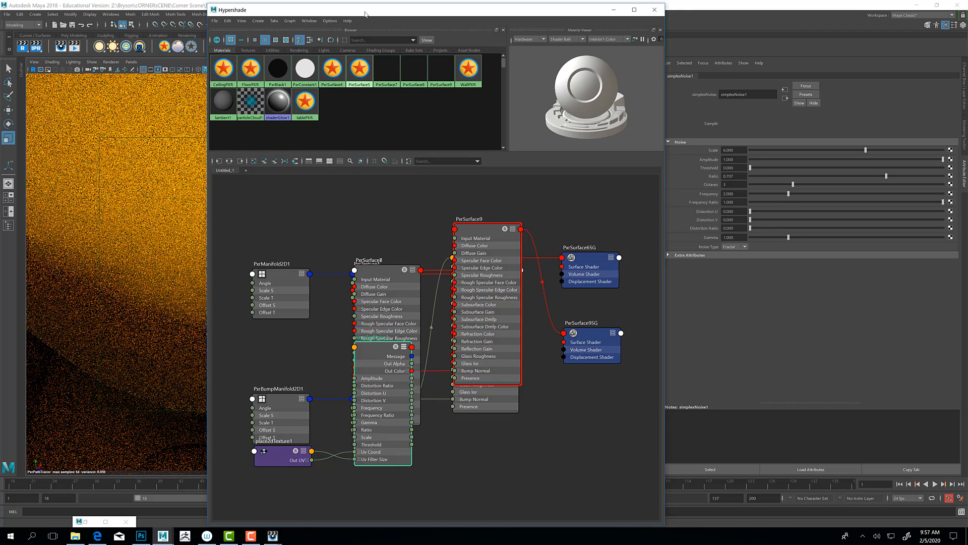
drag(365, 13, 438, 296)
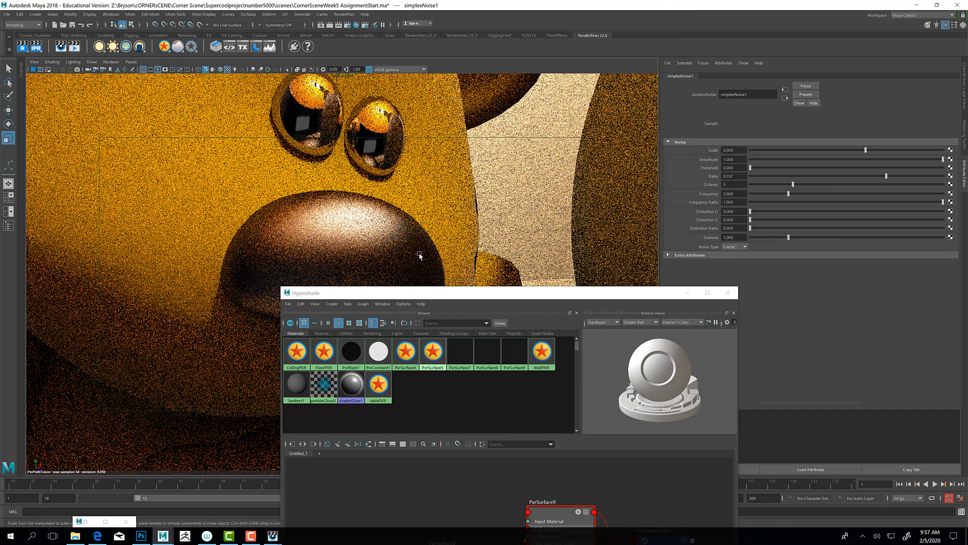
Rename the nose's PxrSurface material to noseplastic.
click(420, 251)
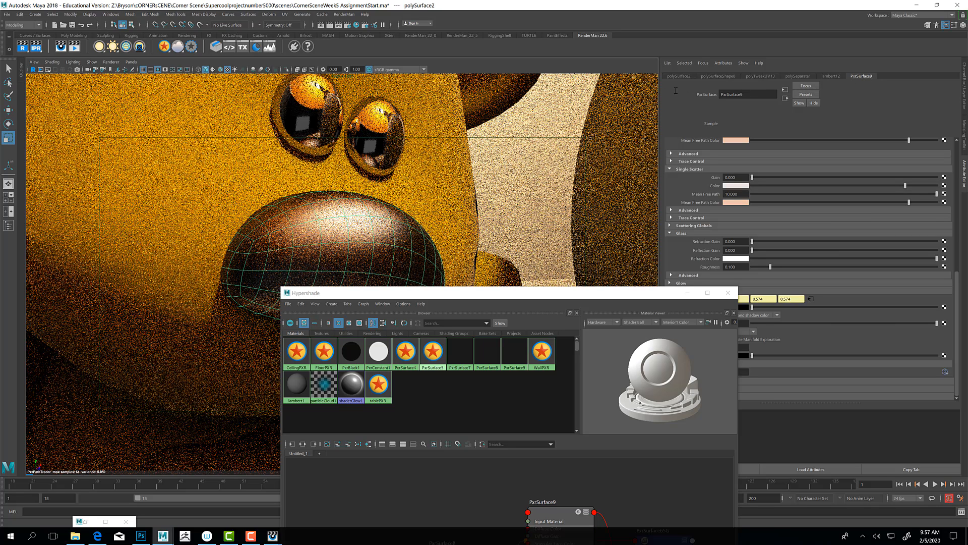
drag(748, 94, 676, 90)
text(nopse)
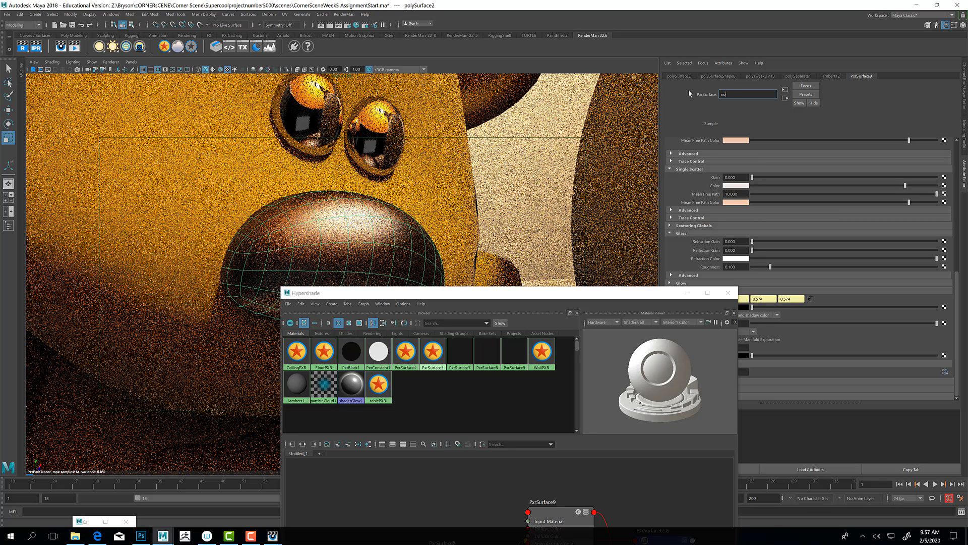
key(BackSpace)
text(oseplastic)
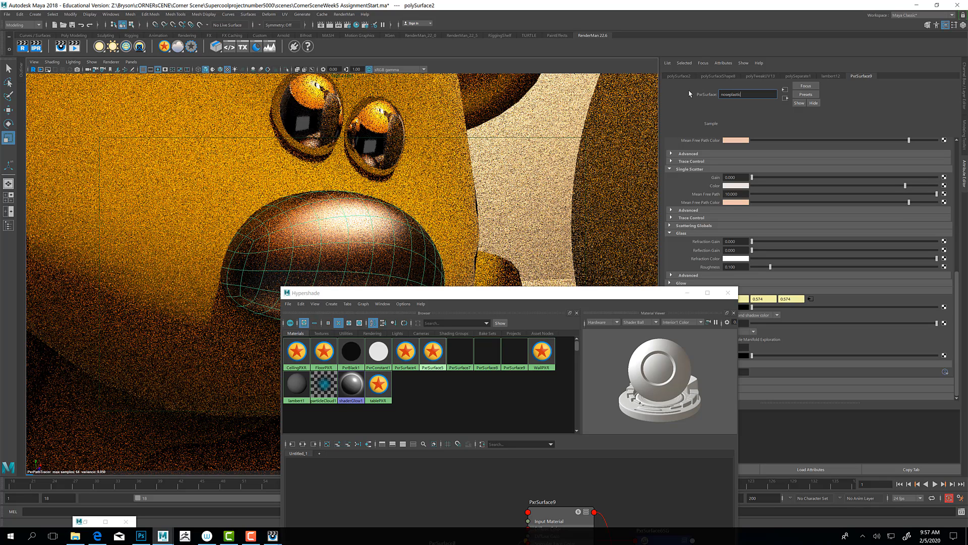
key(Return)
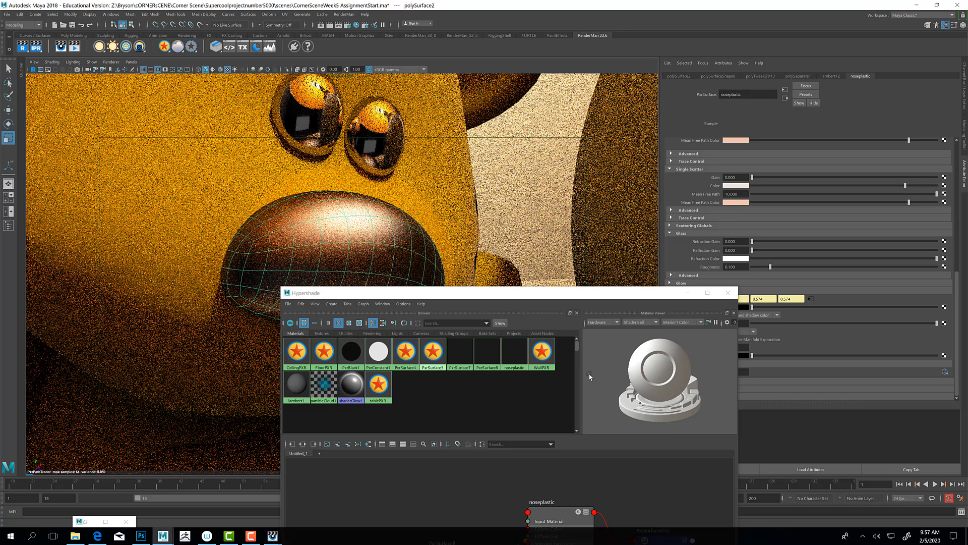
Graph the network of the noseplastic material in the Hypershade work area.
right_click(514, 358)
right_drag(513, 359, 514, 375)
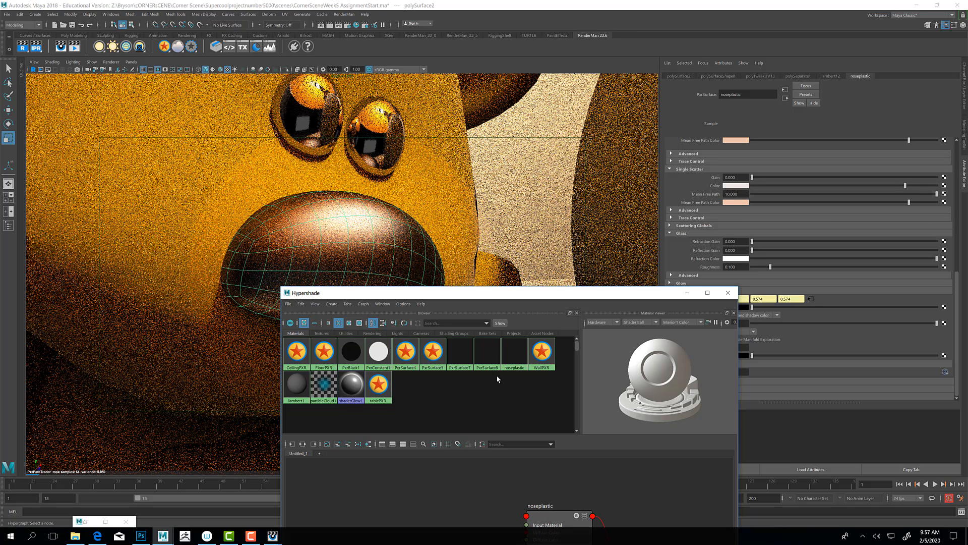
drag(538, 291, 447, 81)
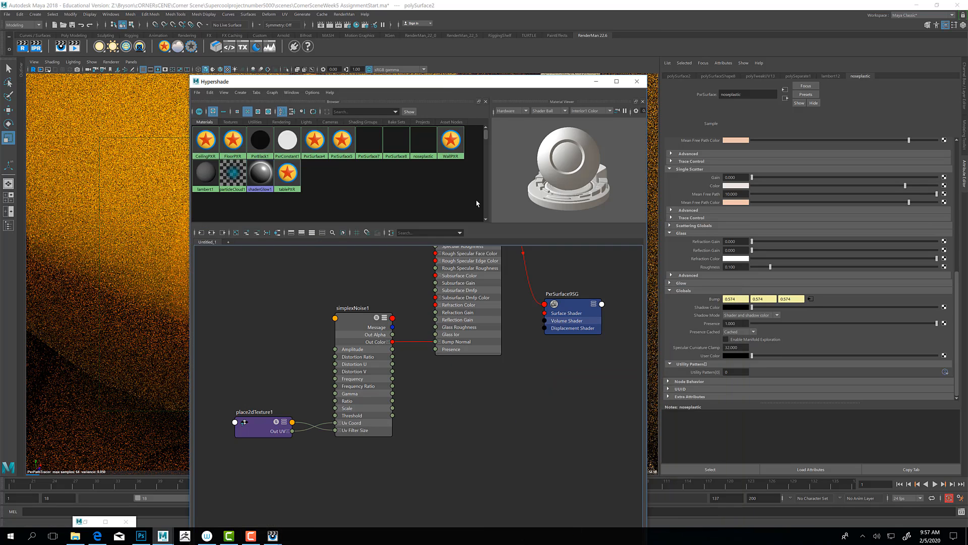
click(352, 320)
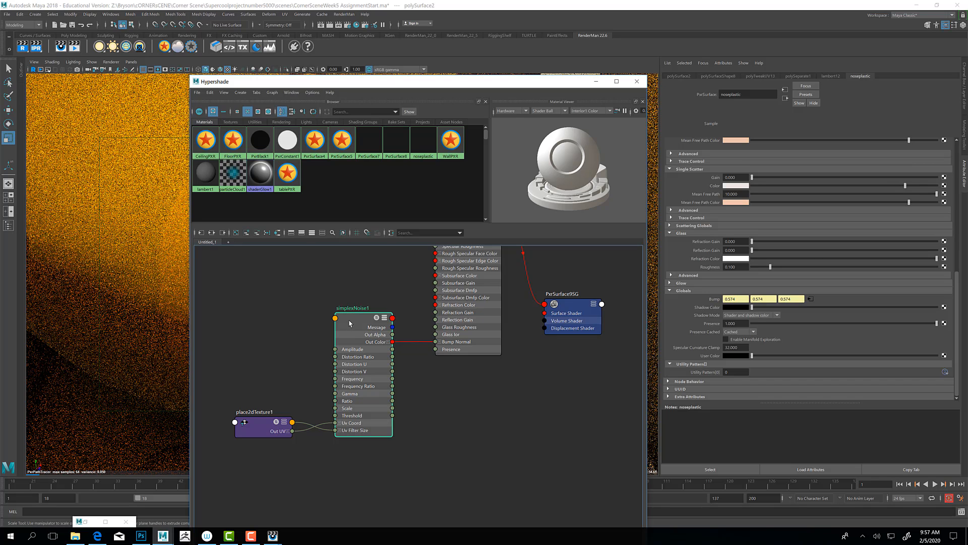
key(Delete)
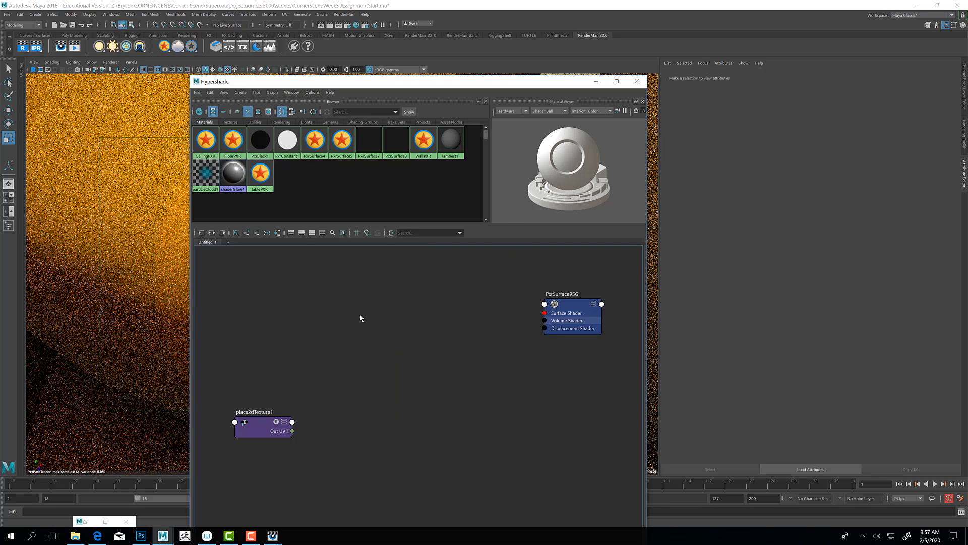
key(ctrl+z)
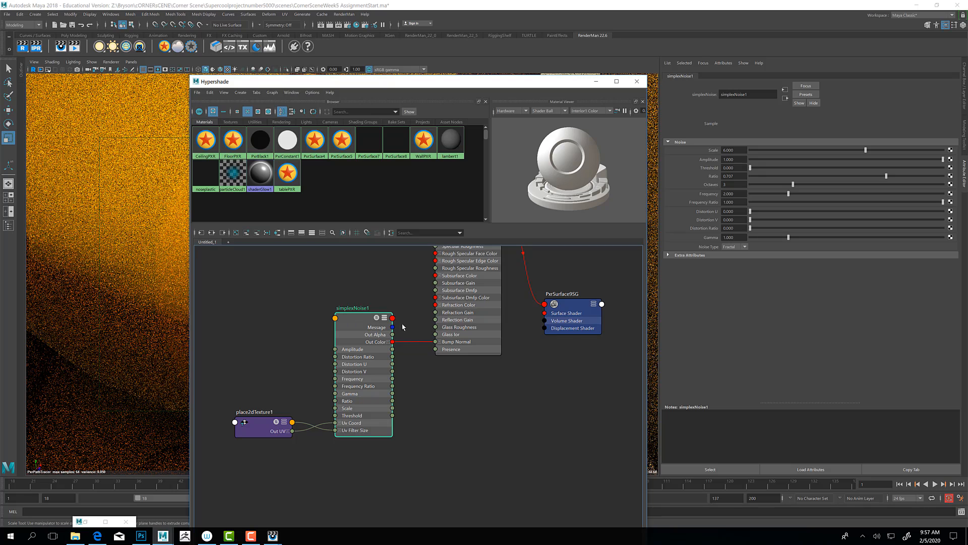
Disconnect simplexNoise1 from noseplastic's Bump Normal input and create a PxrBump node just below the material node.
click(409, 342)
key(Delete)
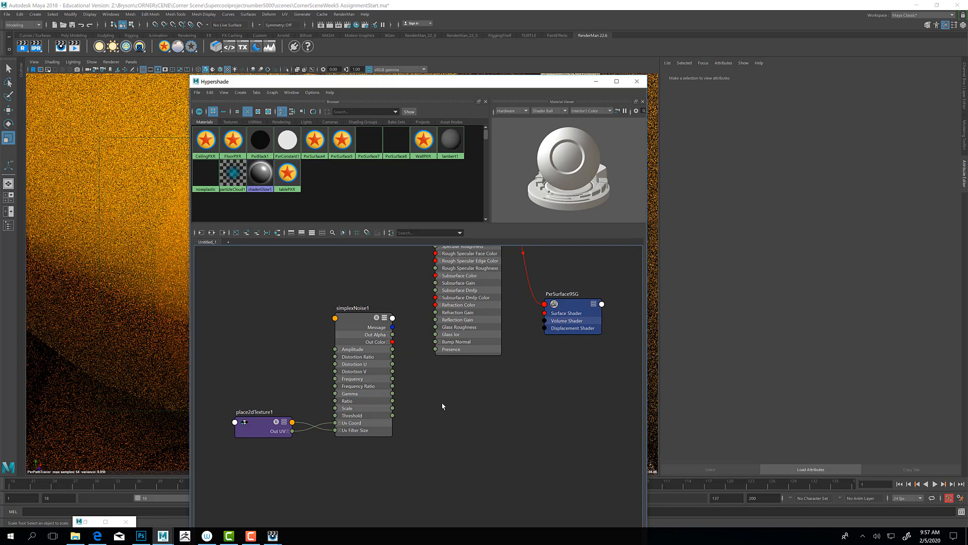
key(Tab)
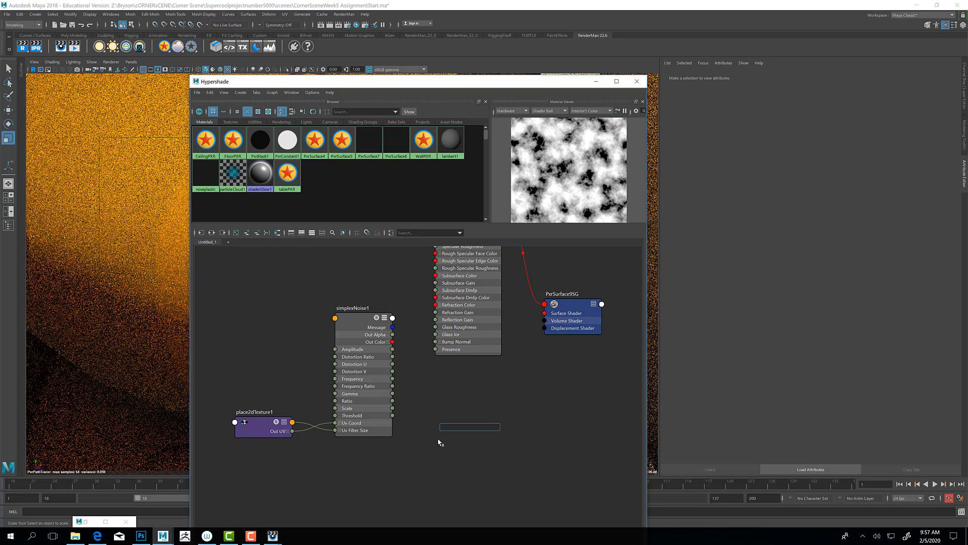
text(pxr)
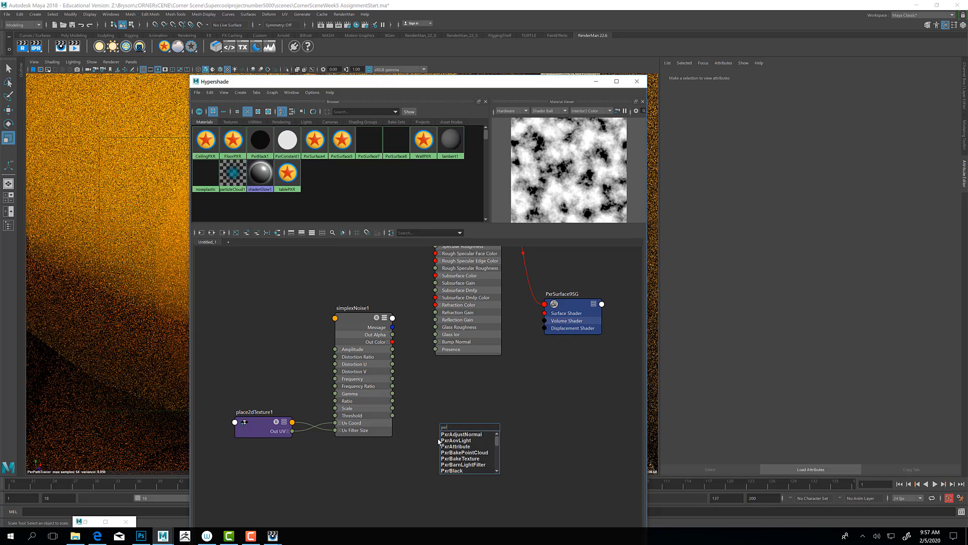
text(bump)
key(Down)
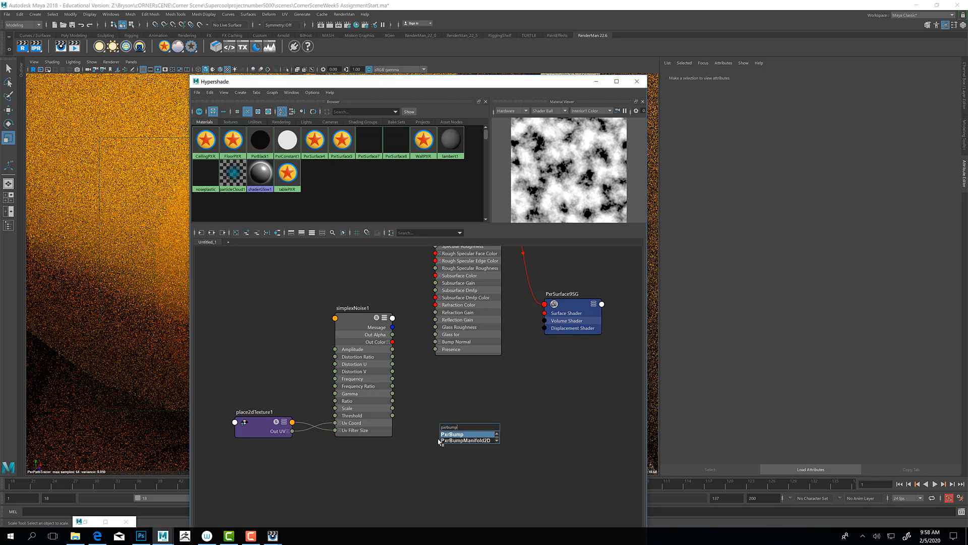
key(Return)
drag(456, 439, 442, 394)
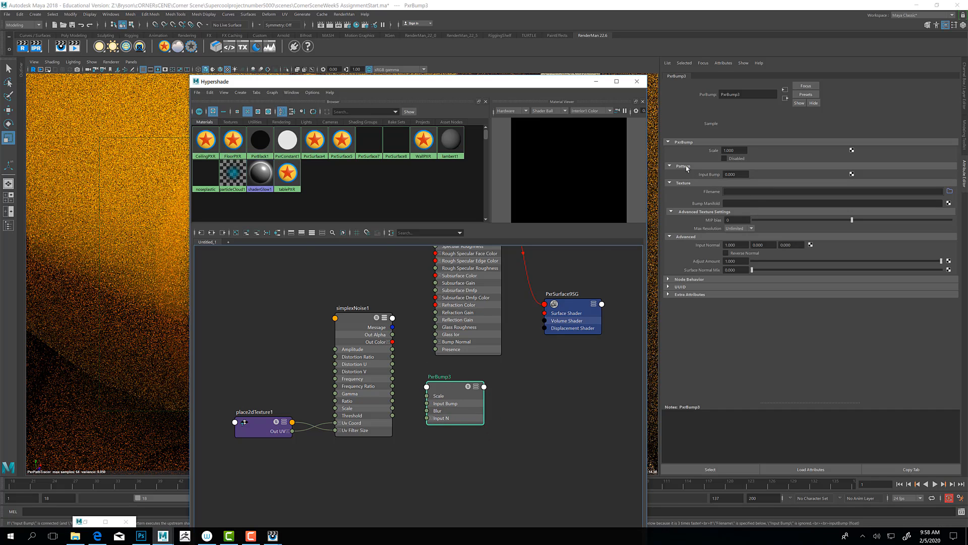
Feed simplexNoise1 into the Input Bump attribute of the PxrBump node.
drag(357, 319, 345, 360)
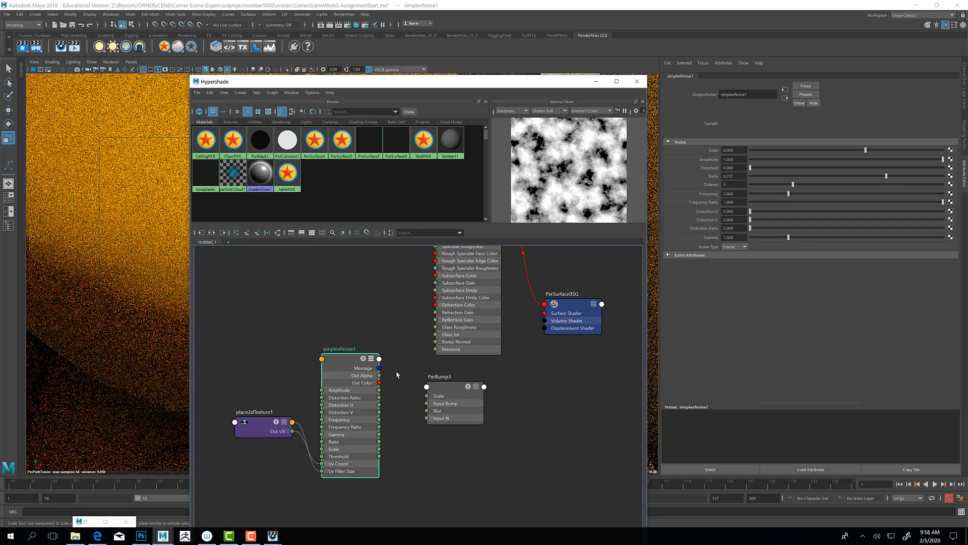
click(450, 387)
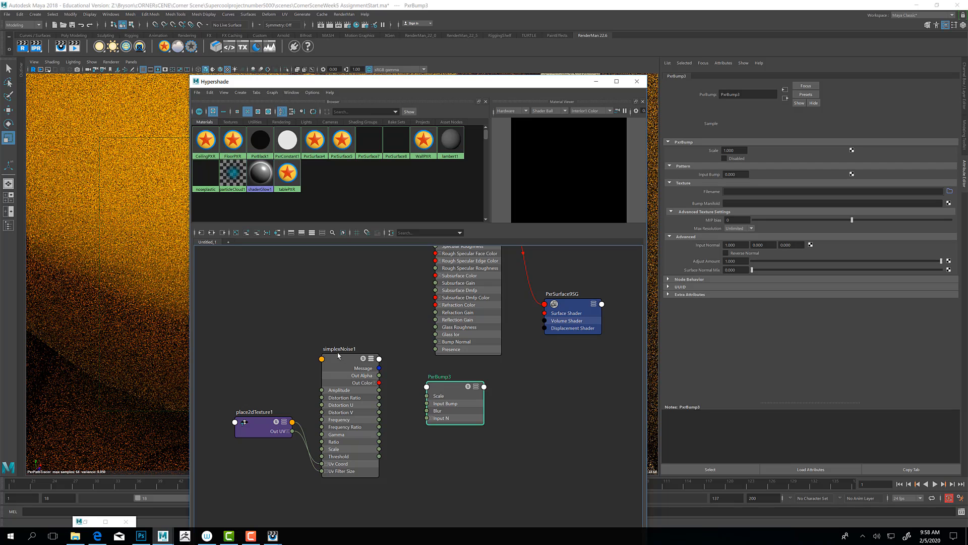
middle_drag(338, 359, 711, 176)
Connect the PxrBump node's Result N output to noseplastic's Bump Normal input and uncover the nose in the viewport.
click(476, 387)
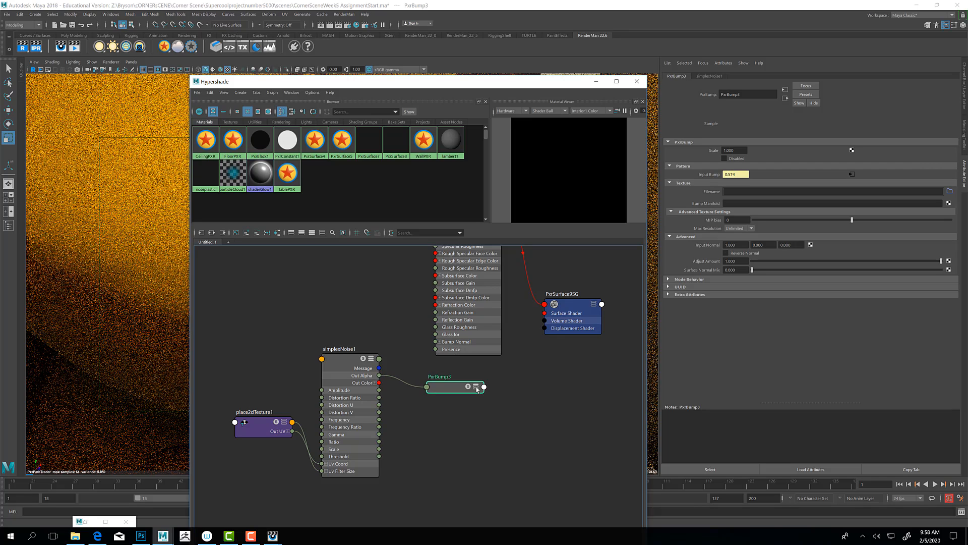
click(476, 387)
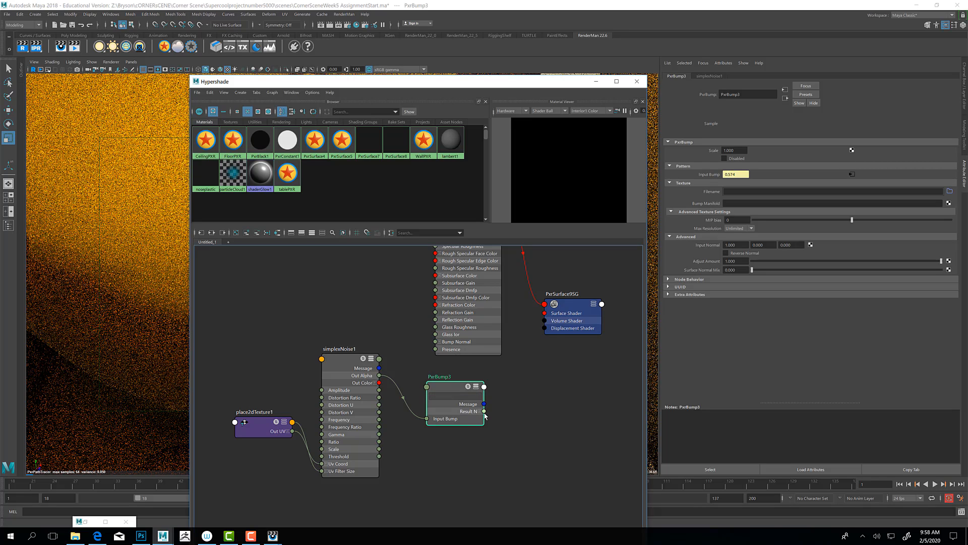
drag(484, 411, 434, 342)
drag(580, 81, 759, 131)
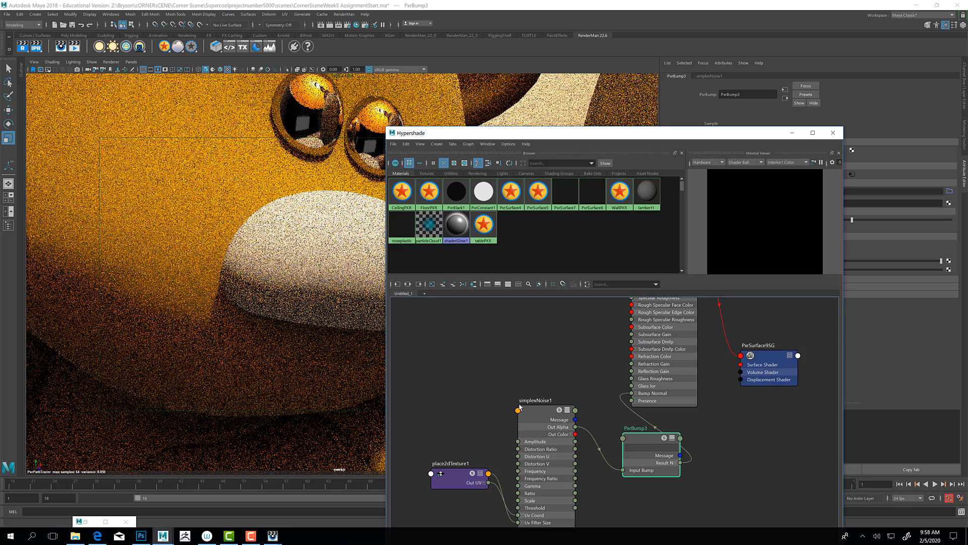
Rearrange the place2dTexture1, simplexNoise1 and PxrBump nodes in order in front of the noseplastic material node.
drag(519, 407, 495, 388)
drag(643, 440, 570, 366)
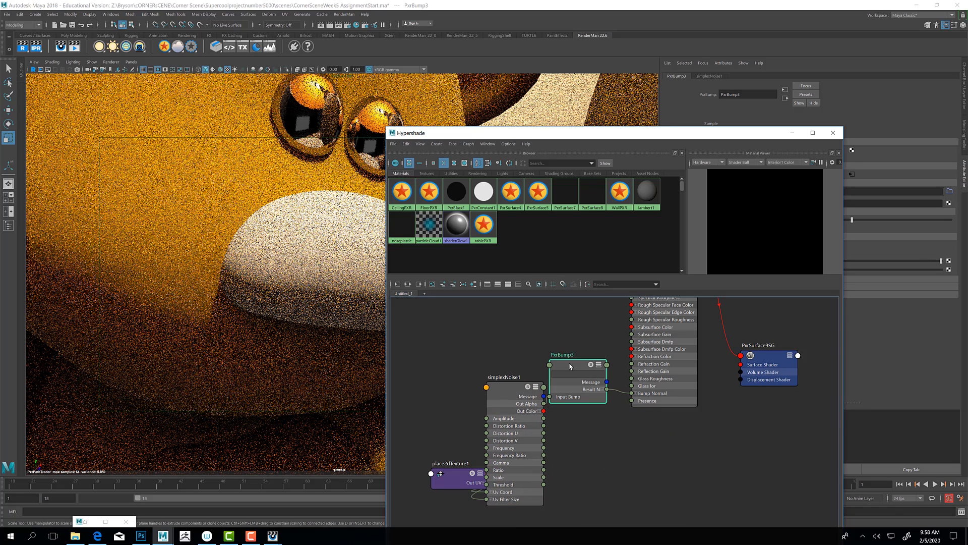
drag(451, 482, 442, 455)
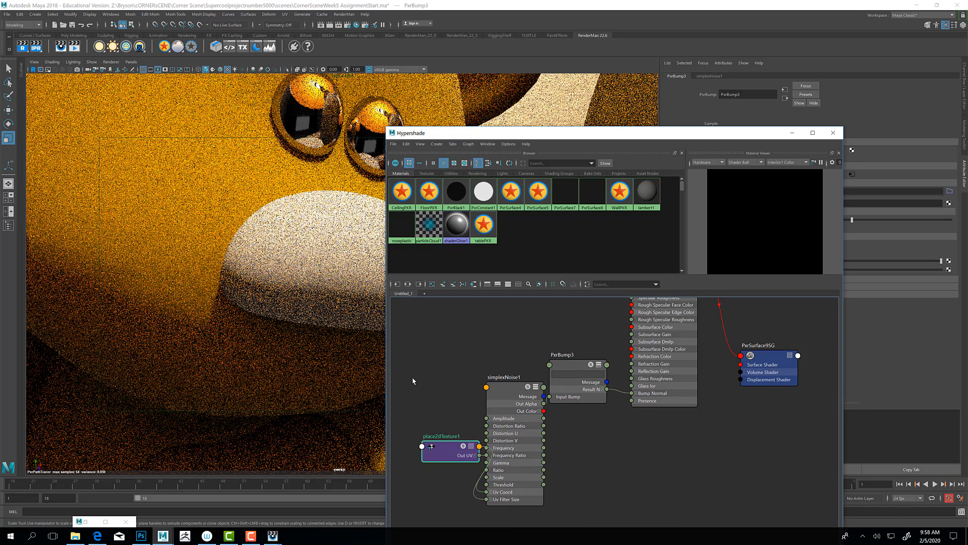
drag(412, 381, 405, 383)
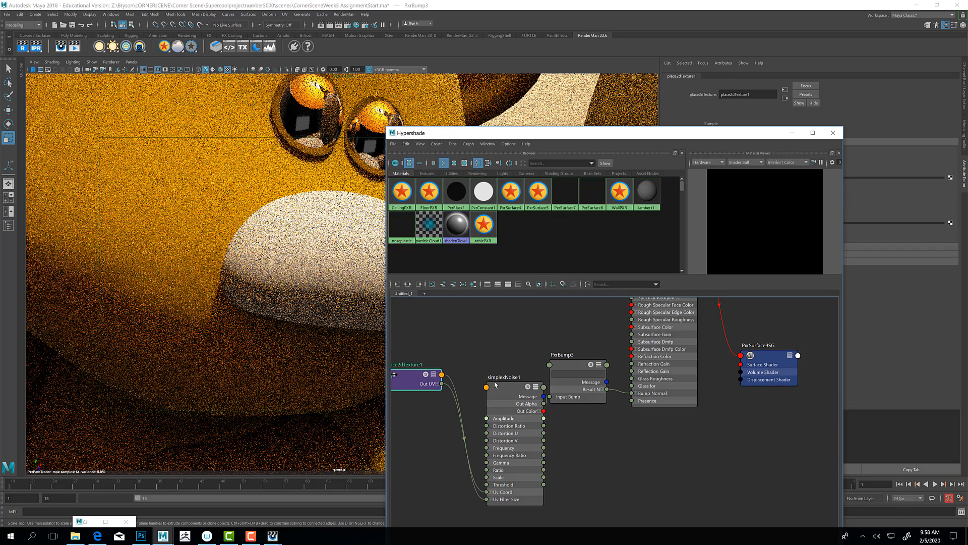
drag(495, 384, 486, 380)
drag(569, 371, 537, 367)
Darken the Face Color of noseplastic's Primary Specular slightly and set its Roughness to 0.151.
alt+middle_drag(572, 417, 528, 511)
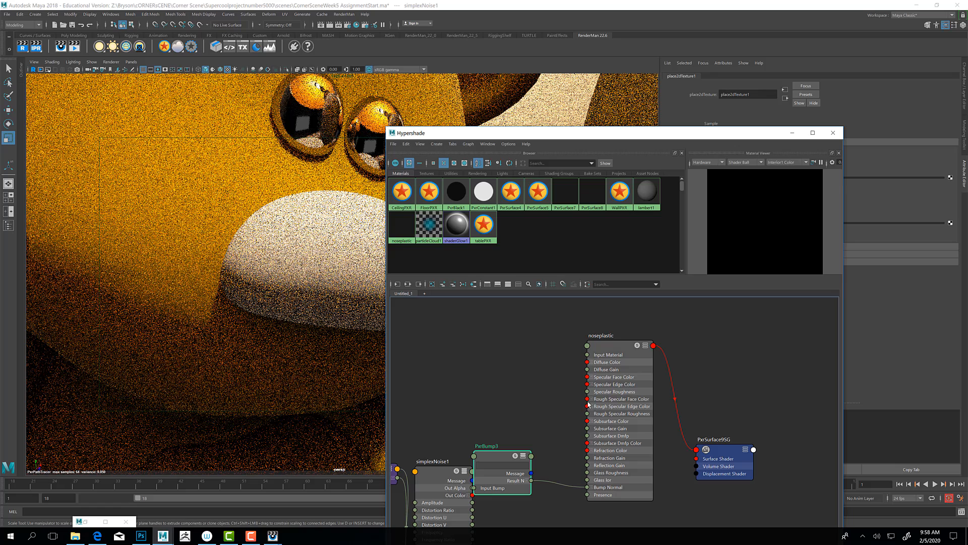
click(611, 347)
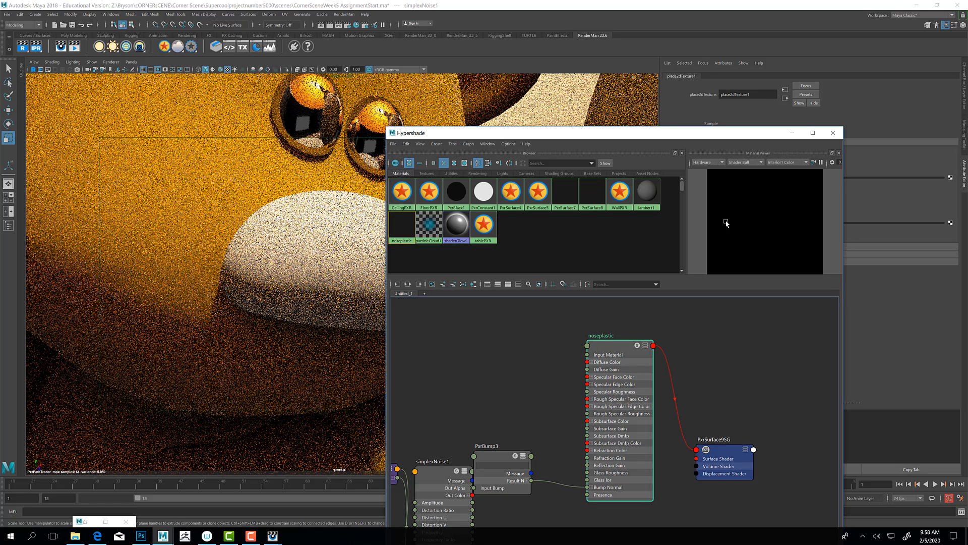
drag(747, 151, 571, 227)
click(442, 423)
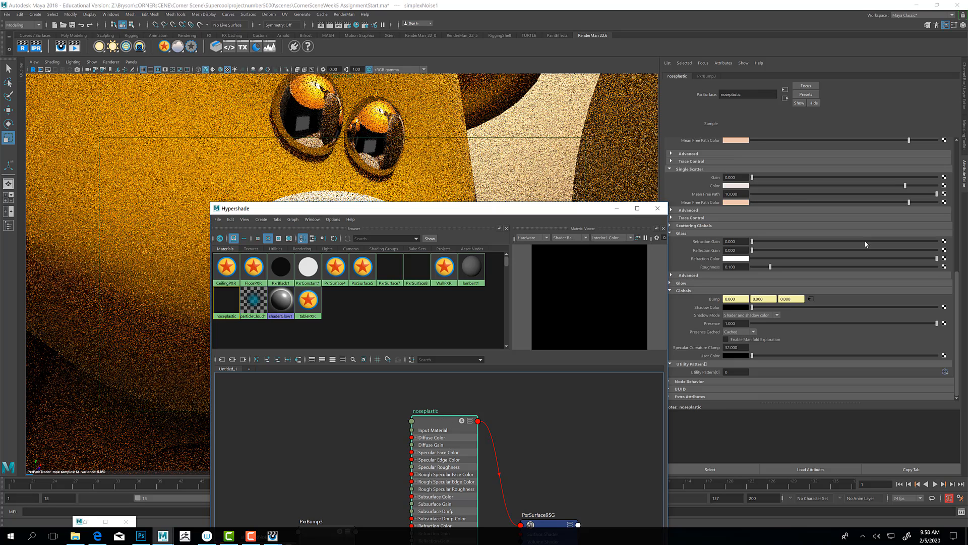
scroll(792, 204, up, 3)
scroll(791, 206, up, 8)
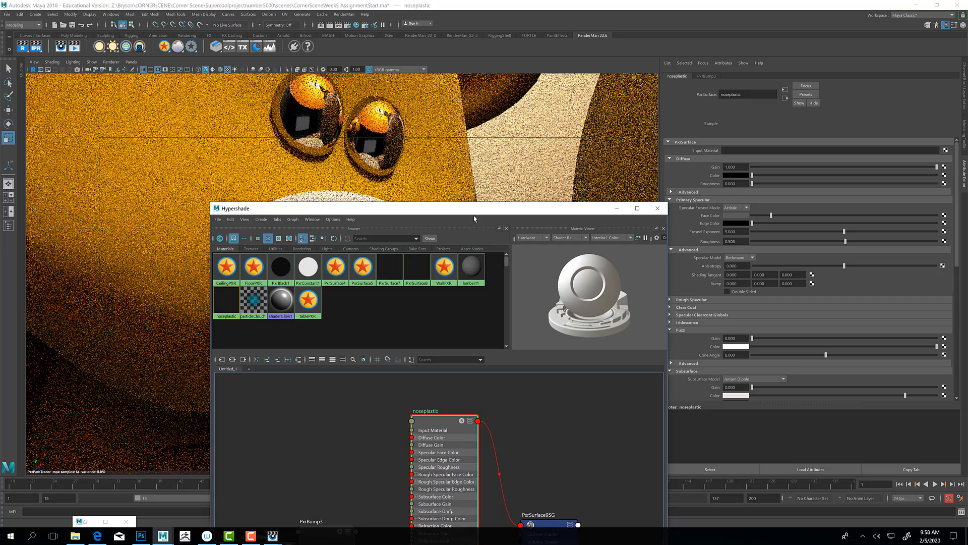
drag(474, 208, 370, 311)
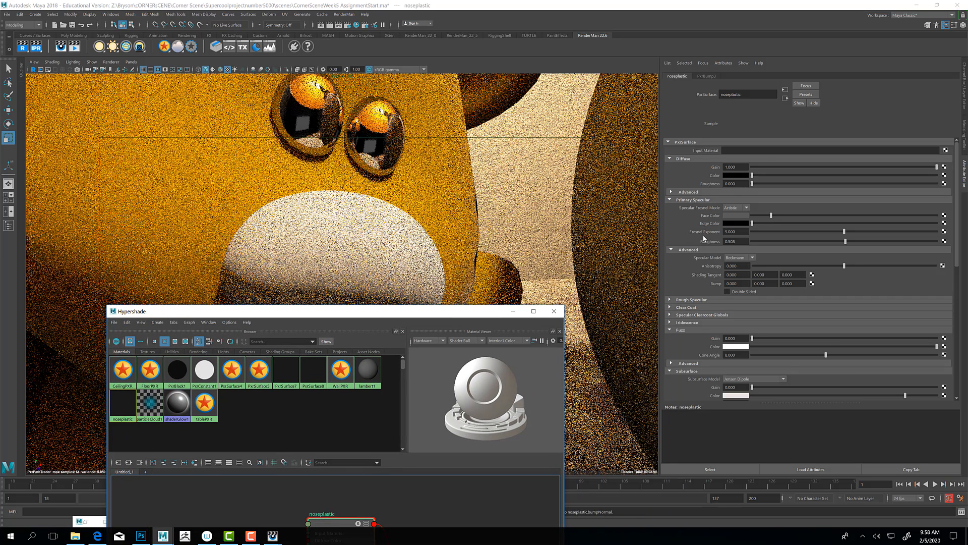
click(761, 216)
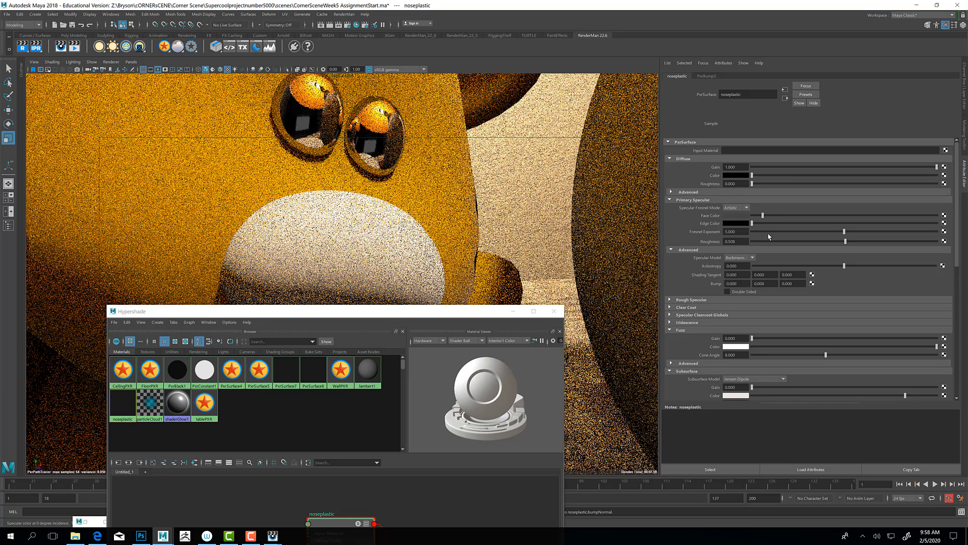
click(801, 242)
drag(324, 317, 353, 237)
drag(358, 199, 373, 348)
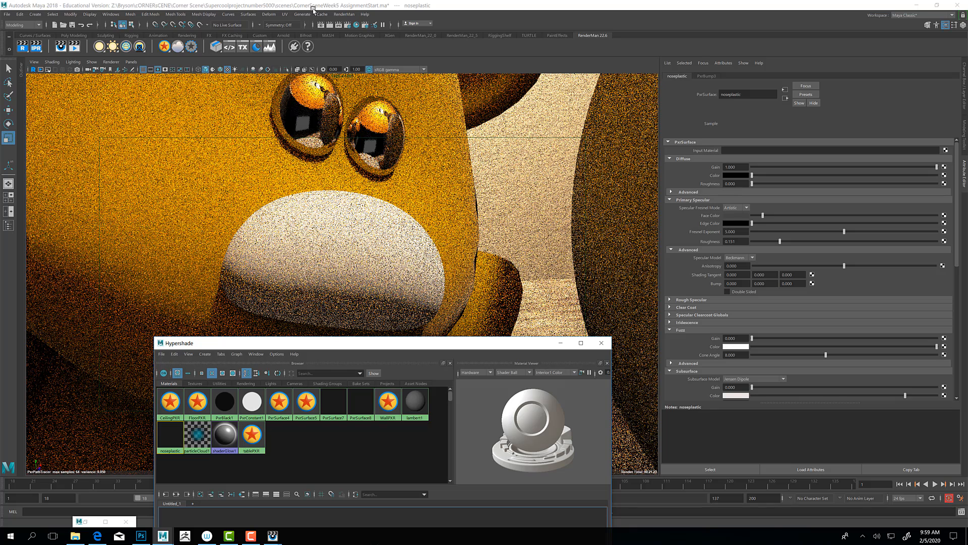
Stop the live RenderMan render in the viewport and start a RenderMan Preview Render of the current view.
click(111, 62)
click(122, 76)
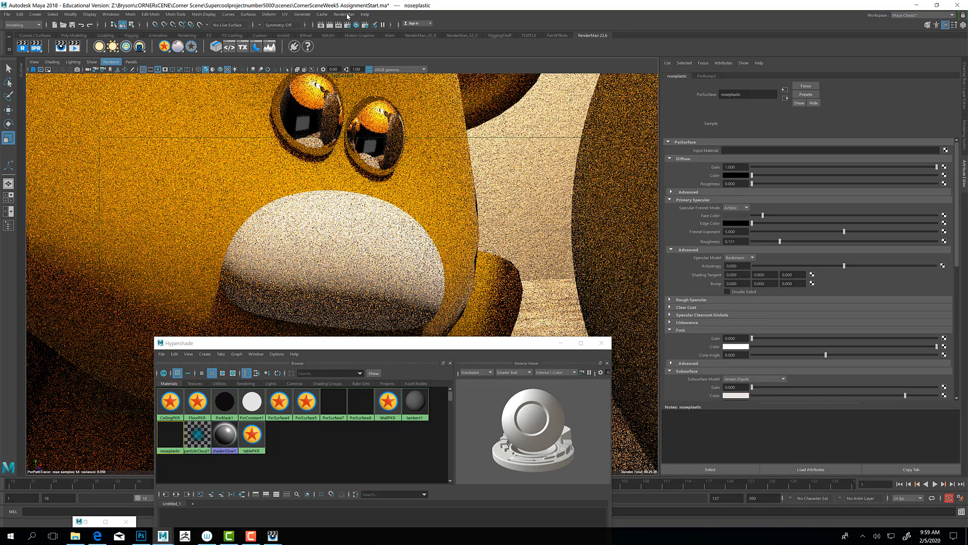
click(377, 22)
click(344, 14)
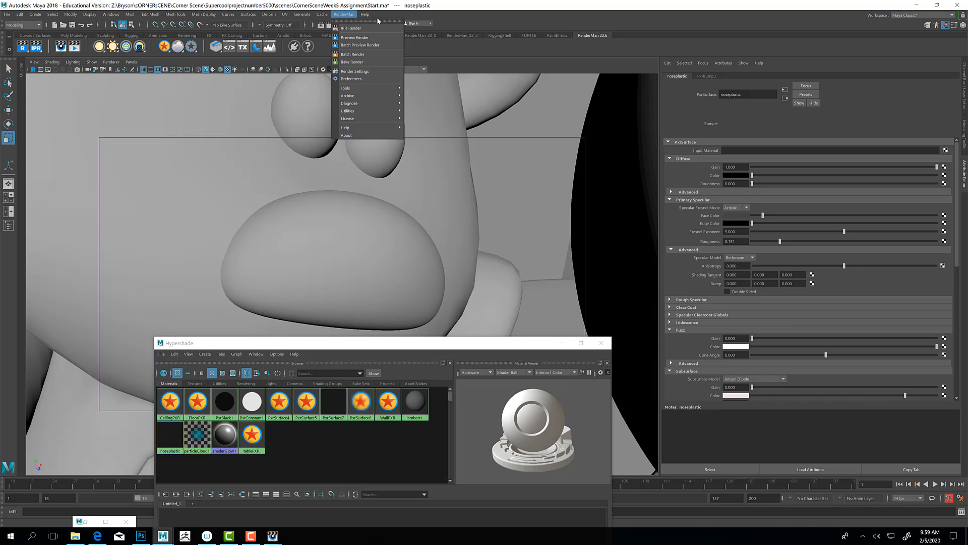
click(359, 36)
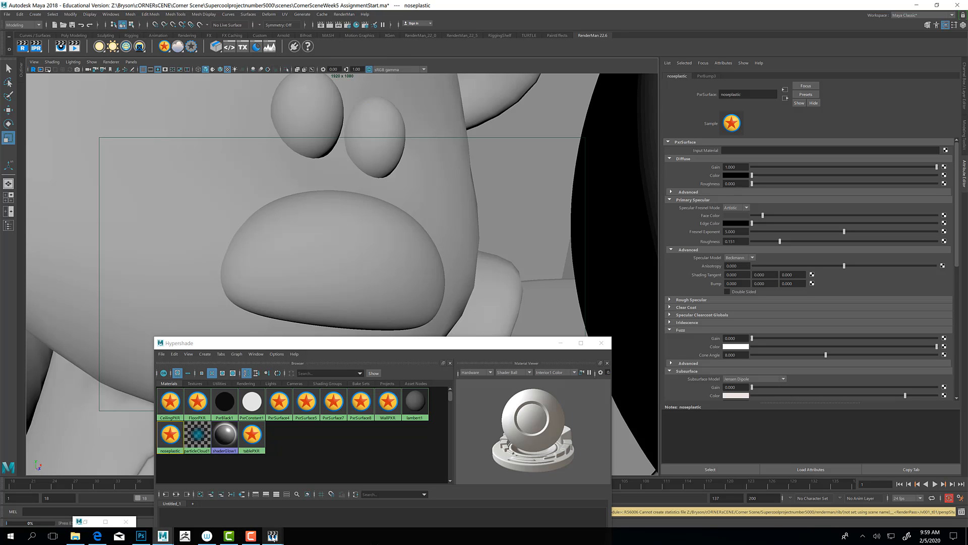
Examine the nose's reflections and surface in the finished preview render, and put the render window away.
mouse_move(272, 537)
click(316, 506)
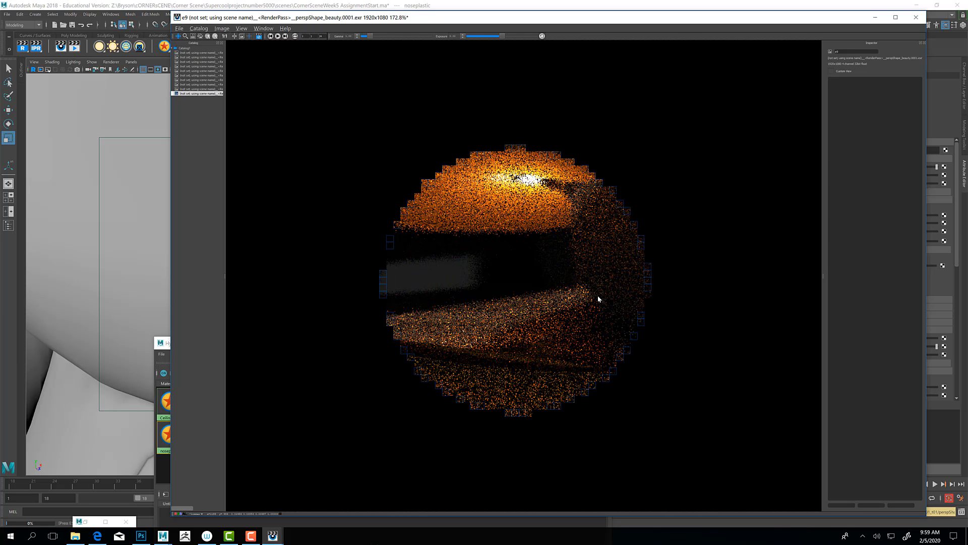
scroll(598, 318, down, 3)
drag(607, 342, 588, 320)
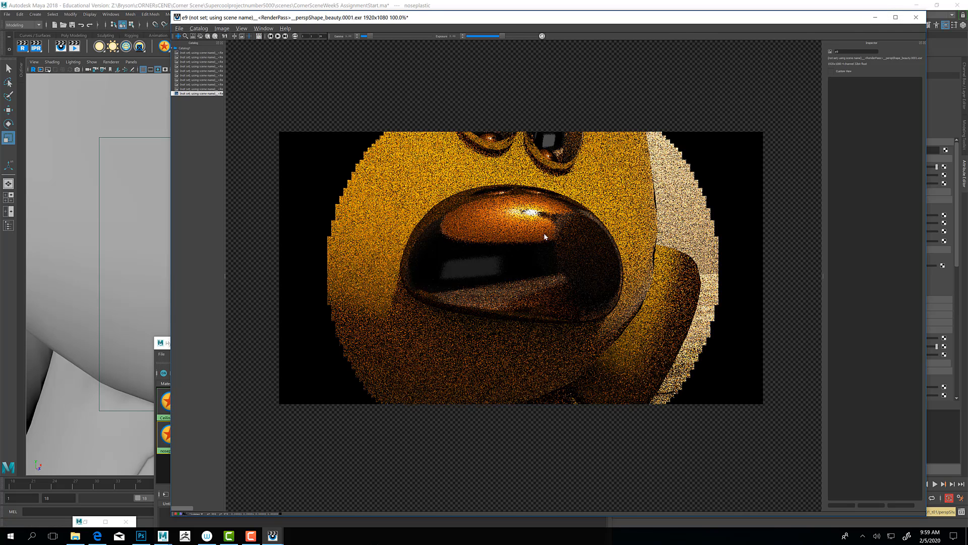
click(875, 17)
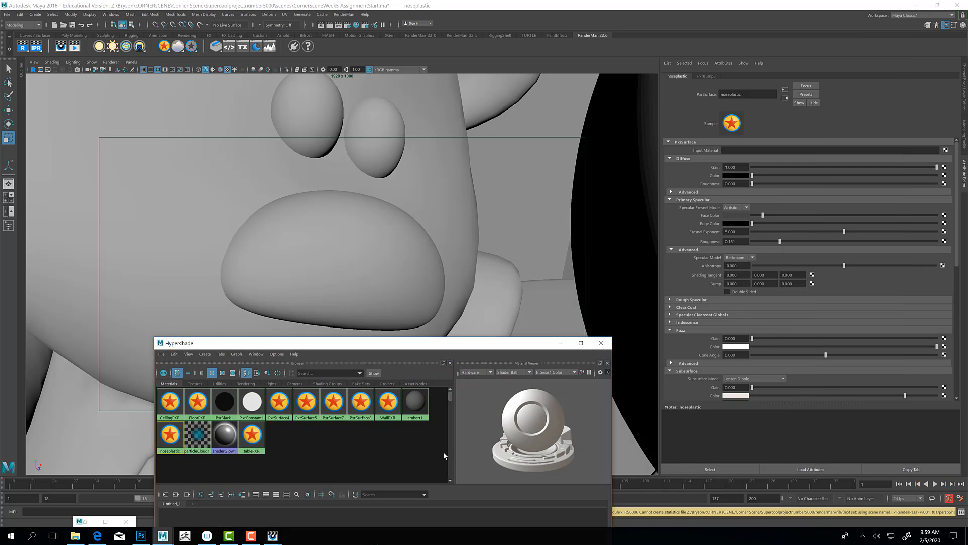
Darken noseplastic's Primary Specular Face Color further and set the Roughness to 0.494.
drag(399, 344, 379, 71)
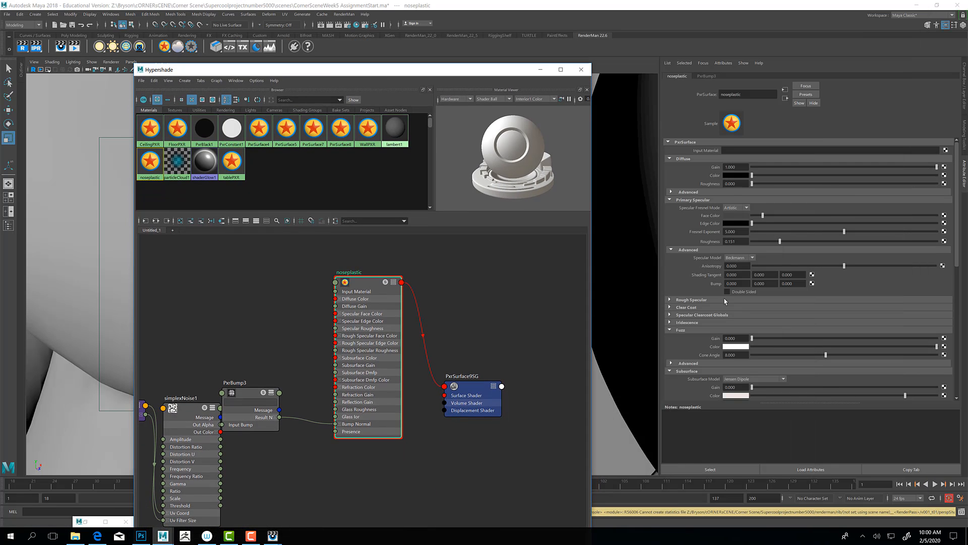
drag(761, 215, 756, 215)
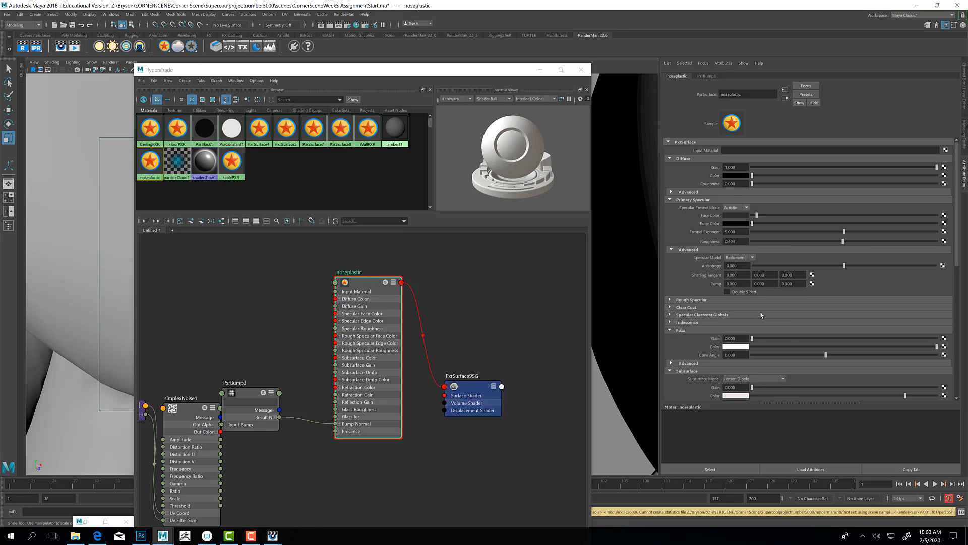
scroll(787, 341, down, 6)
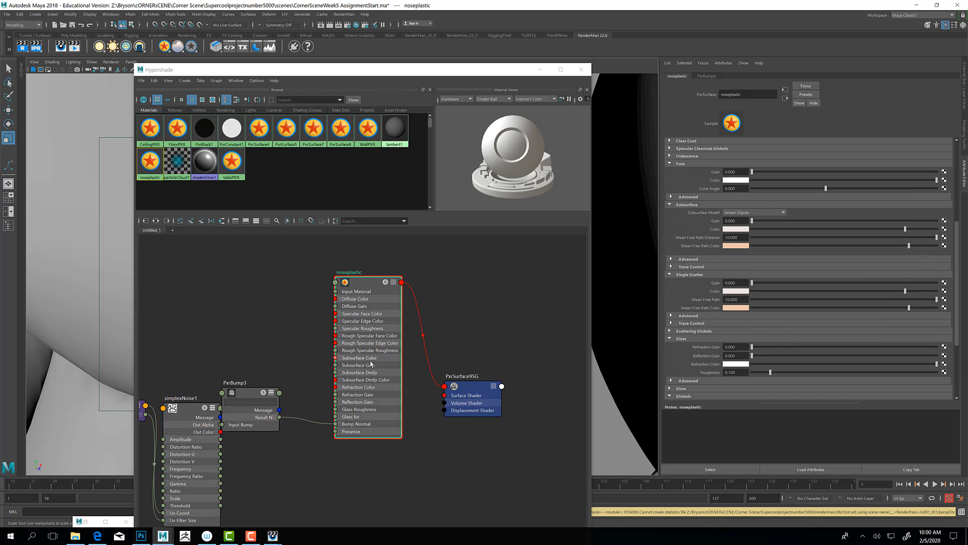
Space simplexNoise1 and the PxrBump node apart in the graph and show the PxrBump attributes.
alt+middle_drag(267, 491, 384, 442)
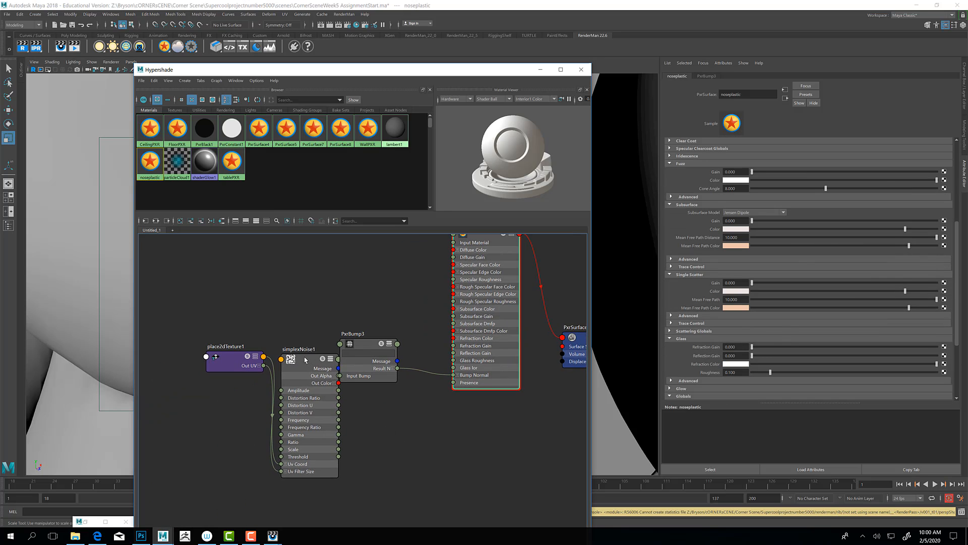
click(310, 361)
drag(362, 344, 376, 323)
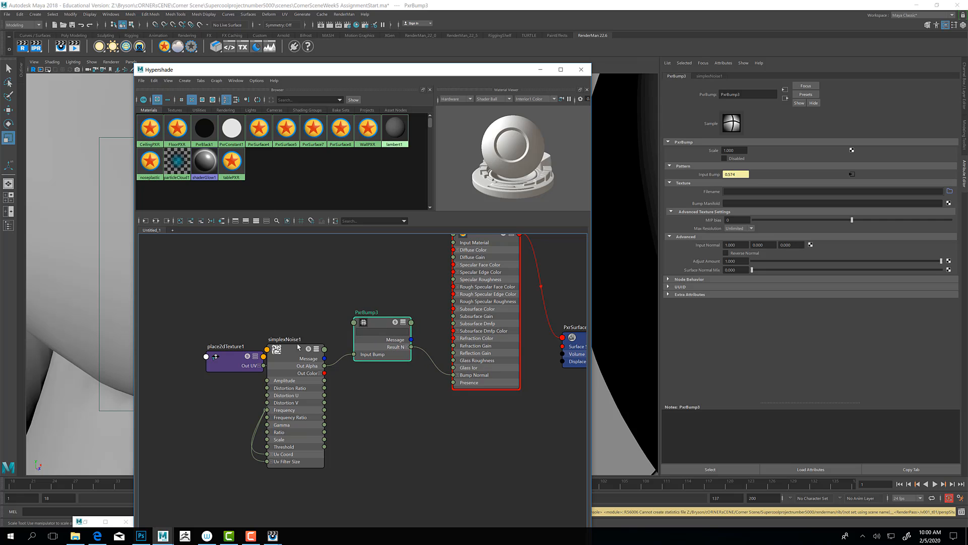
Move simplexNoise1 and place2dTexture1 apart in the graph, then set simplexNoise1's Scale to 9.660 and Amplitude to 0.753.
drag(296, 347, 315, 324)
drag(232, 358, 205, 332)
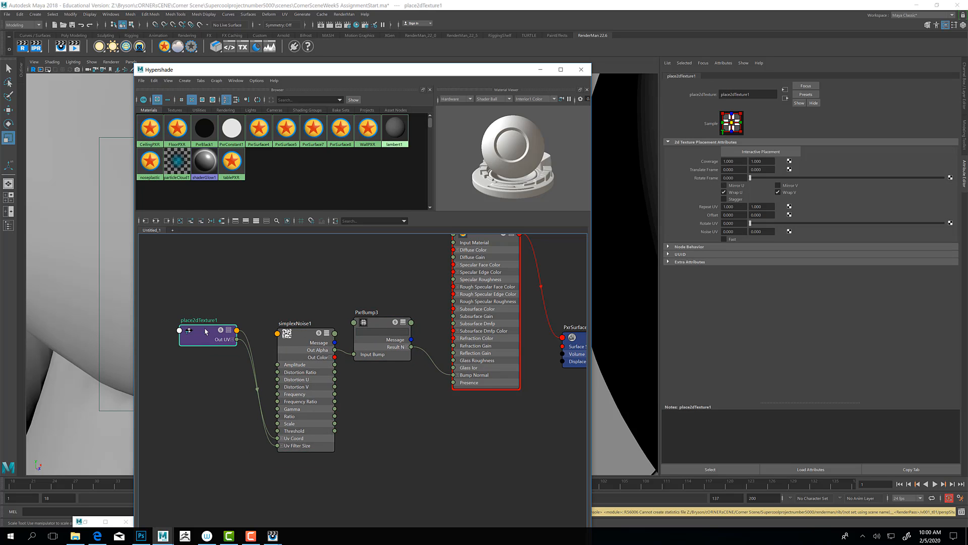
drag(305, 333, 299, 334)
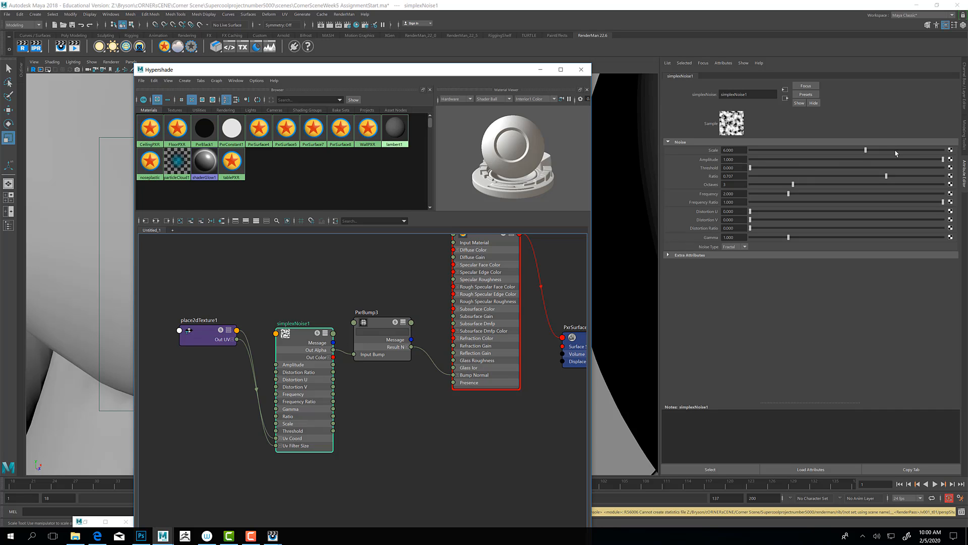
drag(906, 155, 938, 158)
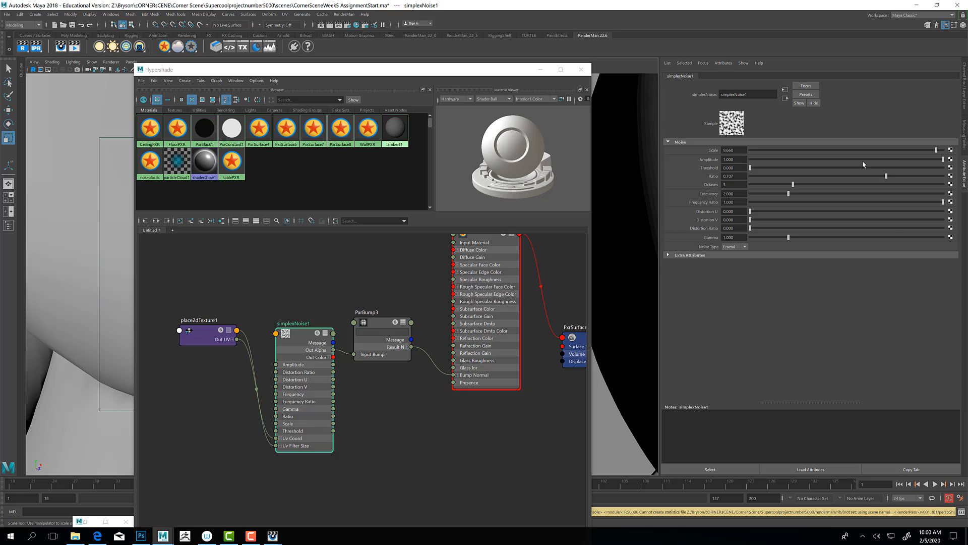
drag(864, 160, 896, 165)
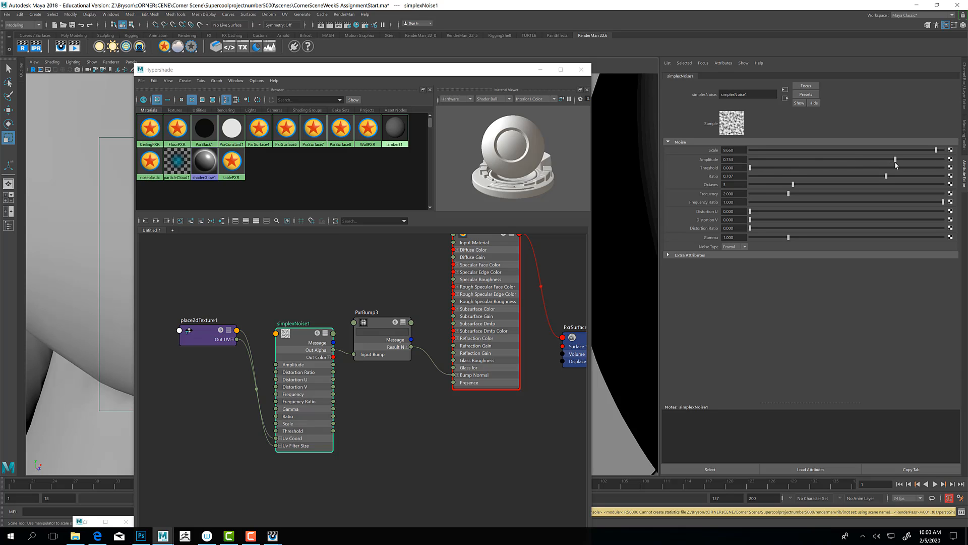
Run a new preview render, examine the nose's surface close up and put the render window away.
click(540, 70)
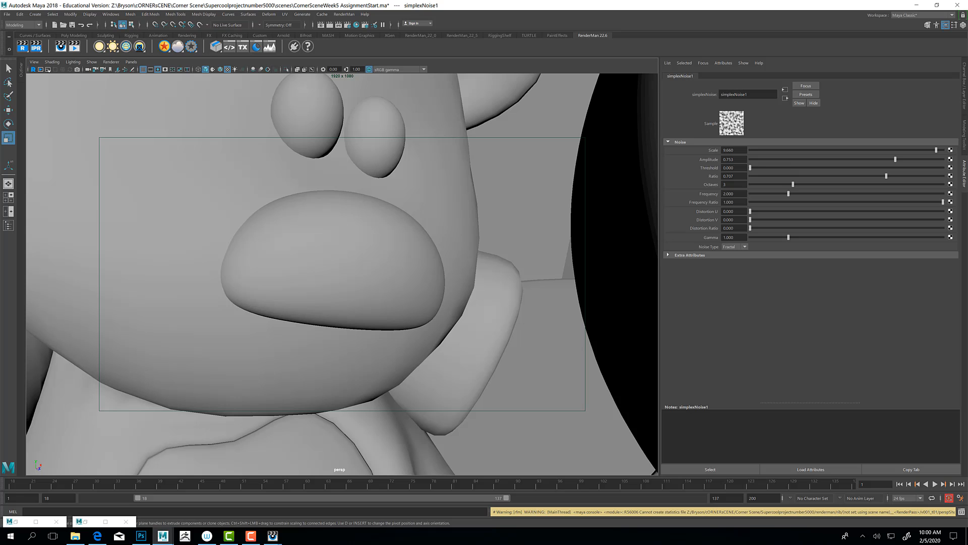
mouse_move(273, 535)
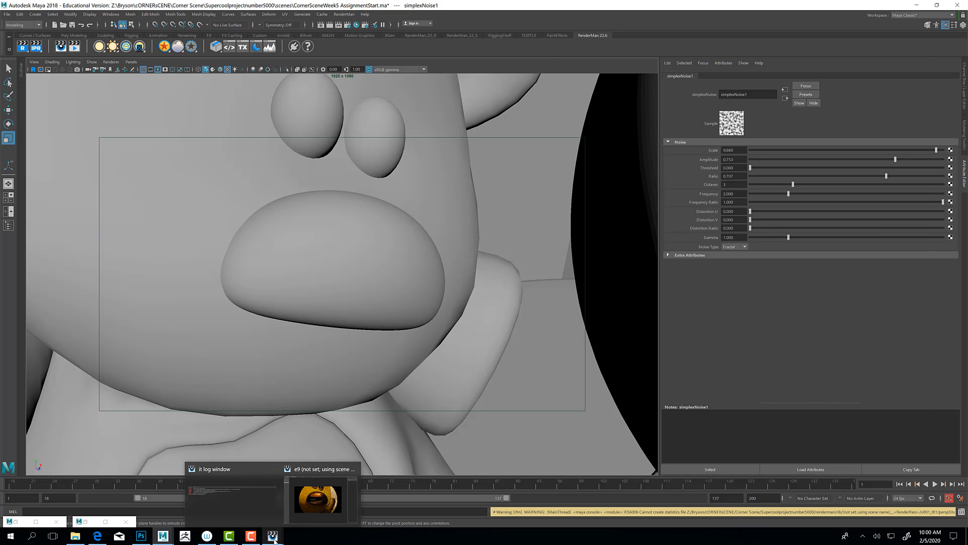
click(323, 497)
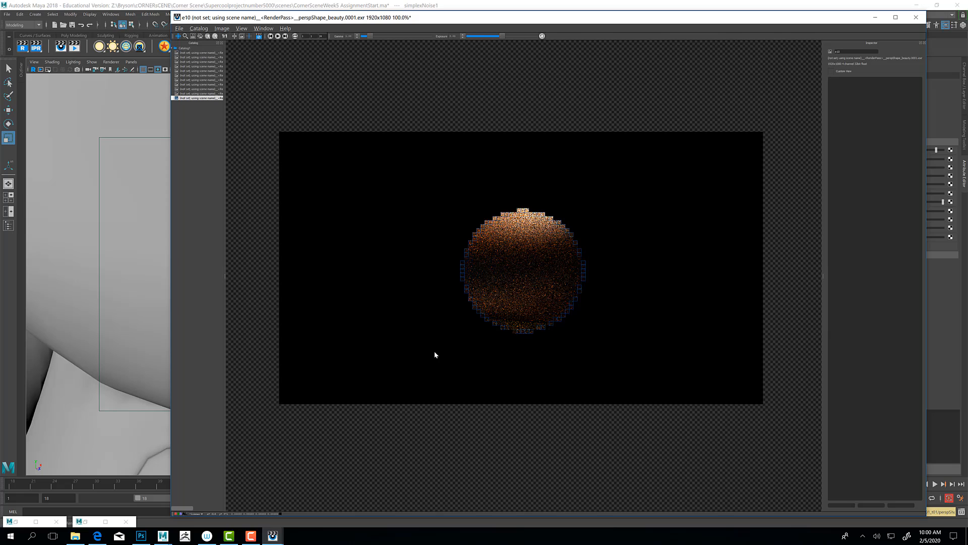
scroll(494, 282, up, 4)
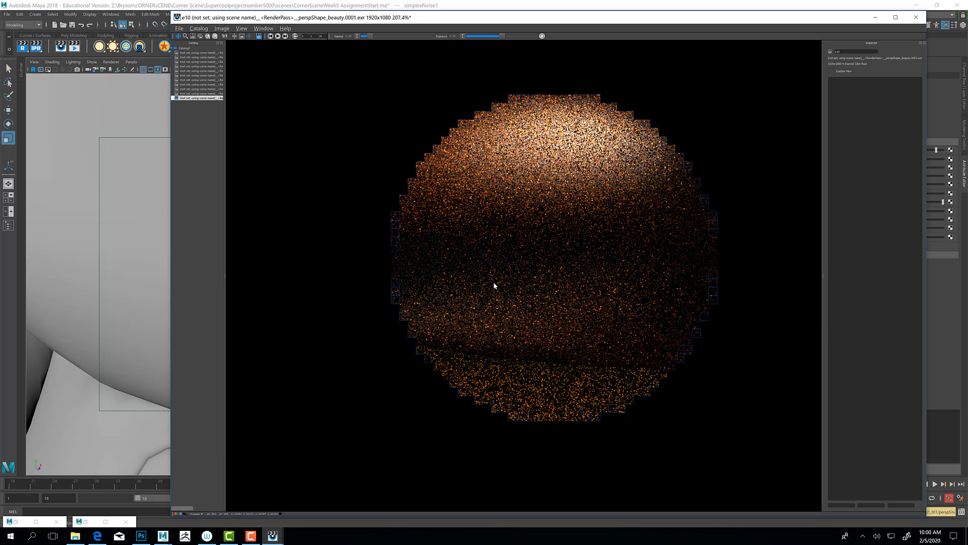
drag(598, 217, 603, 260)
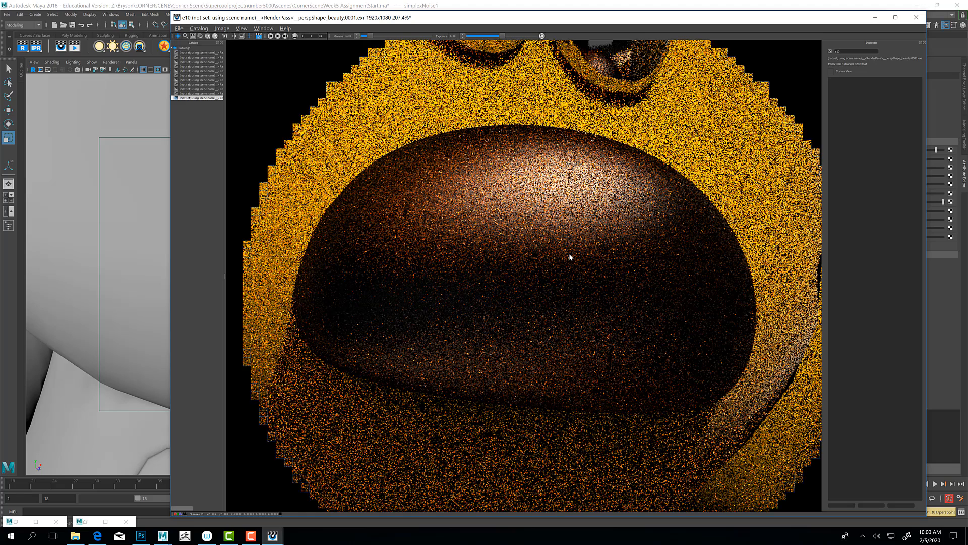
click(875, 17)
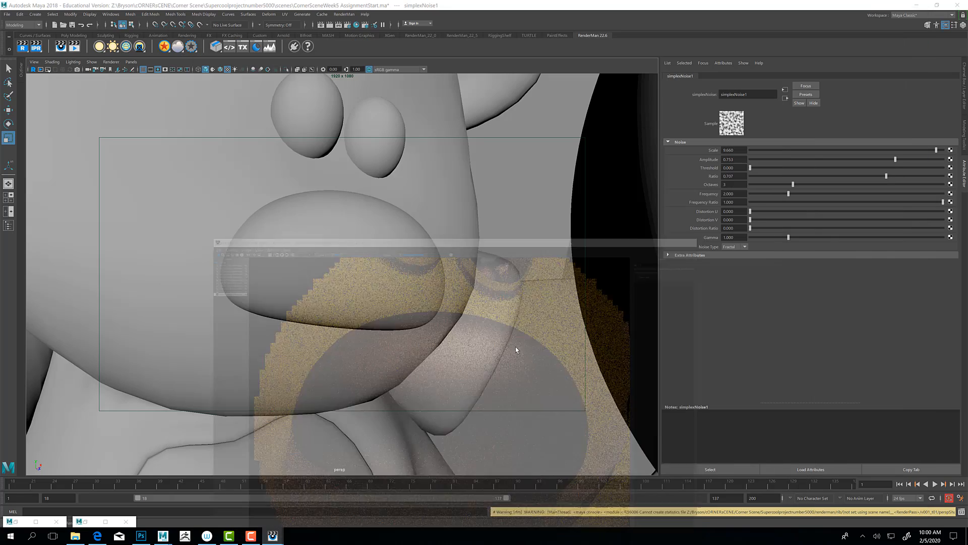
click(80, 522)
click(84, 522)
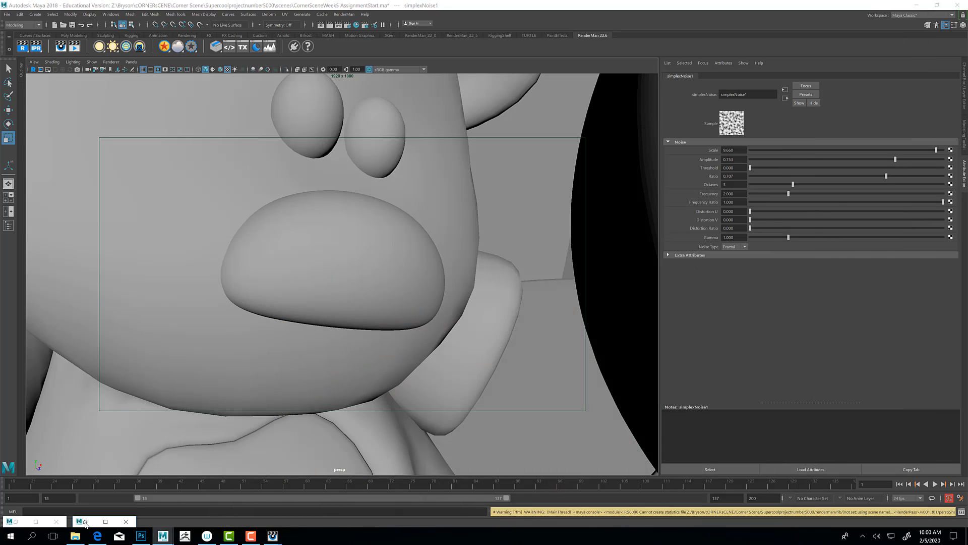
click(86, 522)
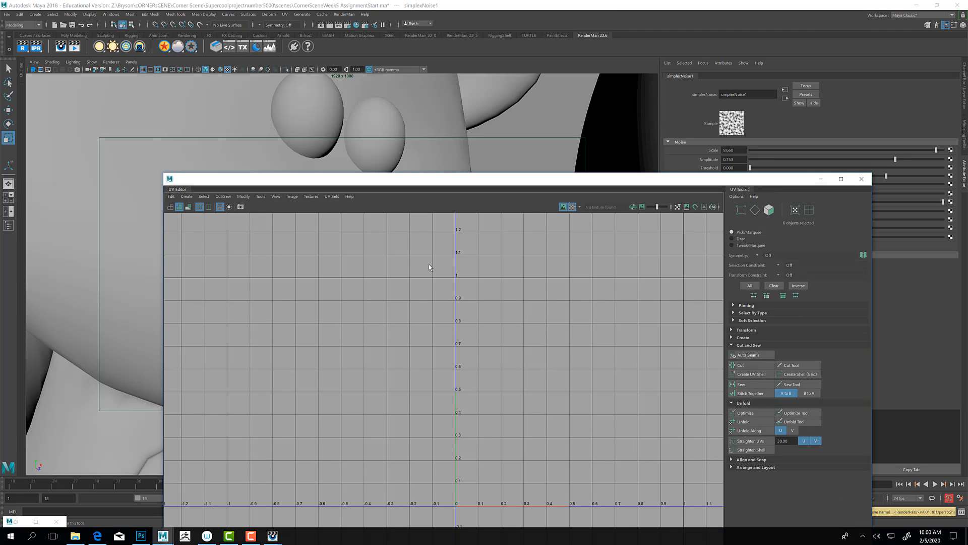
click(862, 178)
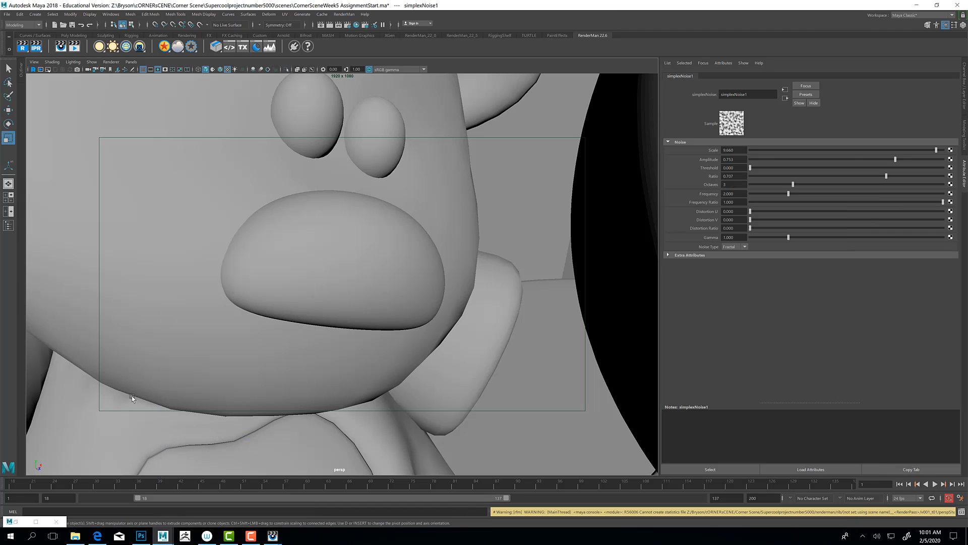
Bring back the Hypershade and delete simplexNoise1 together with its place2dTexture1 node.
click(15, 522)
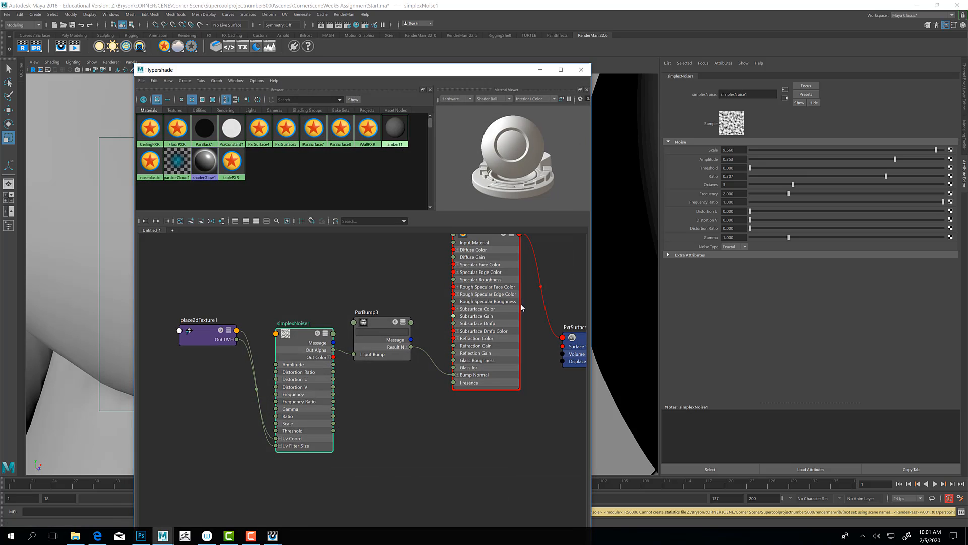
drag(191, 282, 354, 469)
key(Delete)
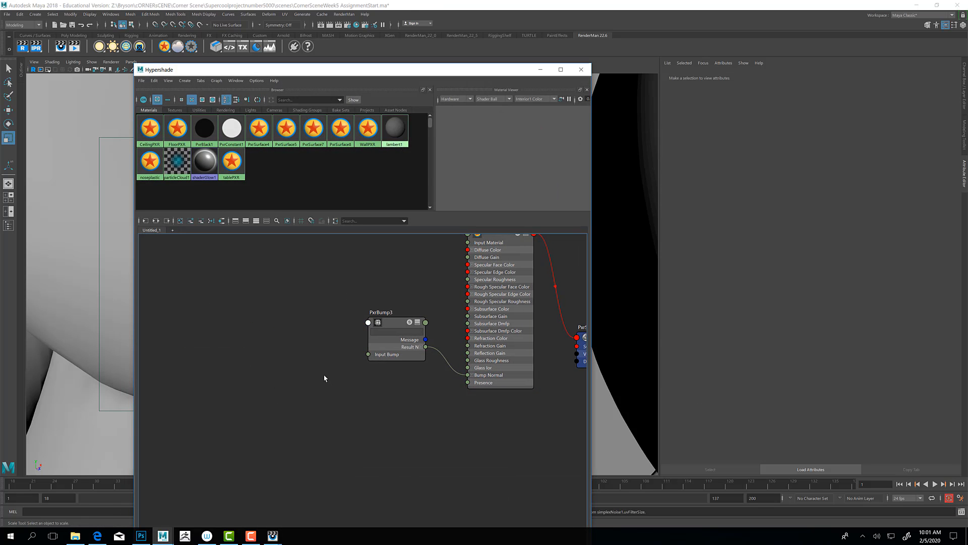
Connect a Maya 2D Noise texture to the Input Bump of PxrBump3.
key(Tab)
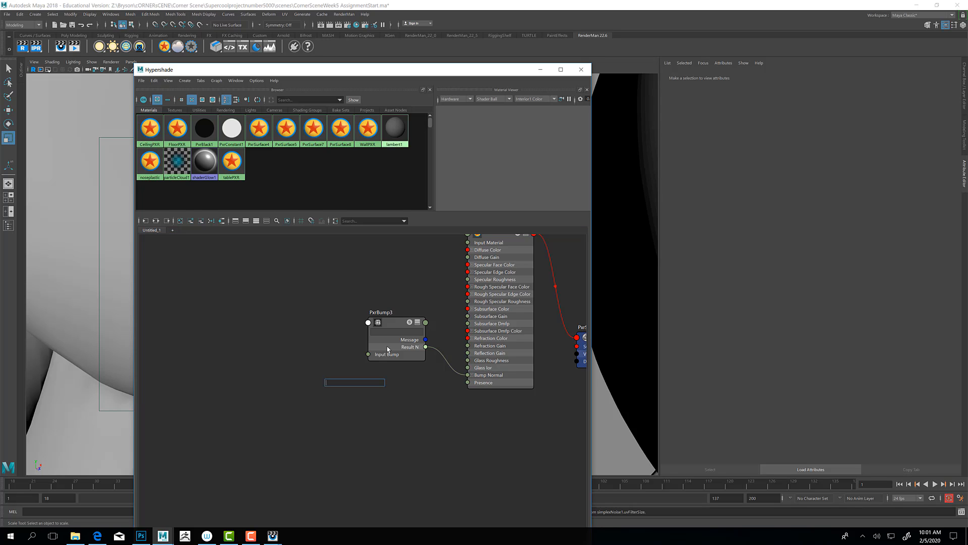
click(393, 293)
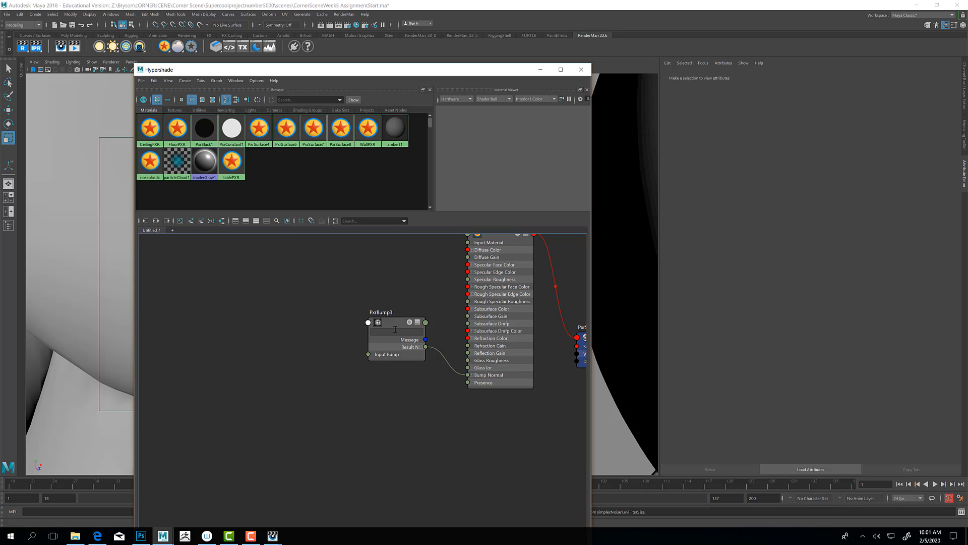
click(392, 324)
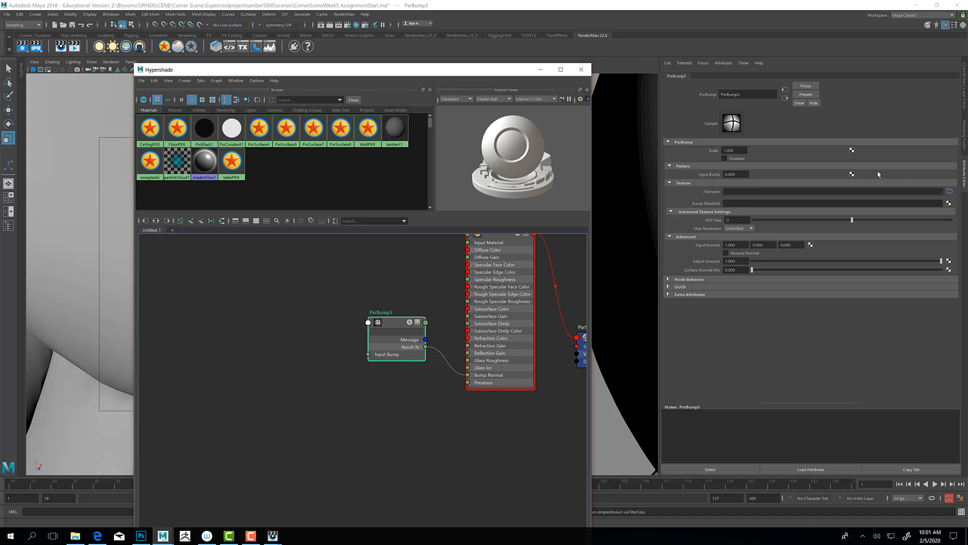
click(851, 174)
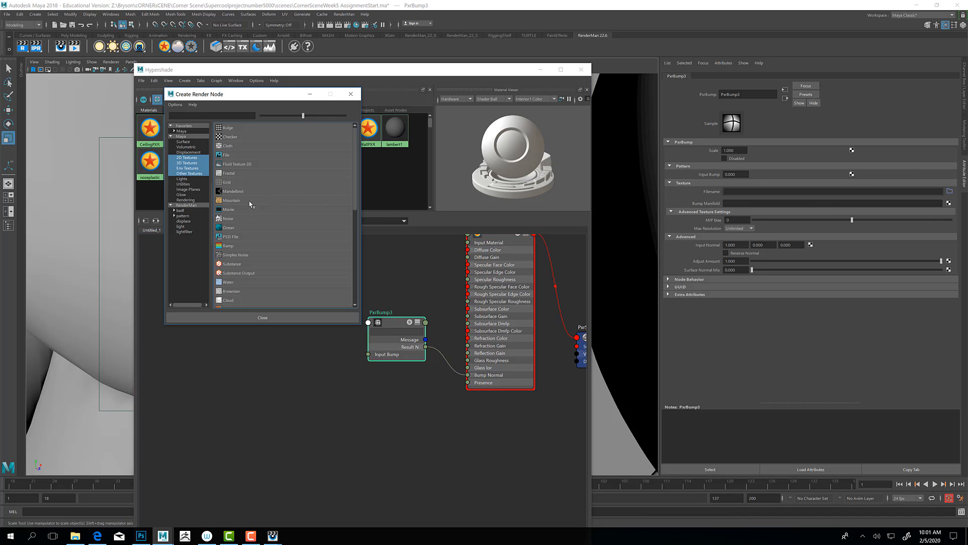
click(182, 216)
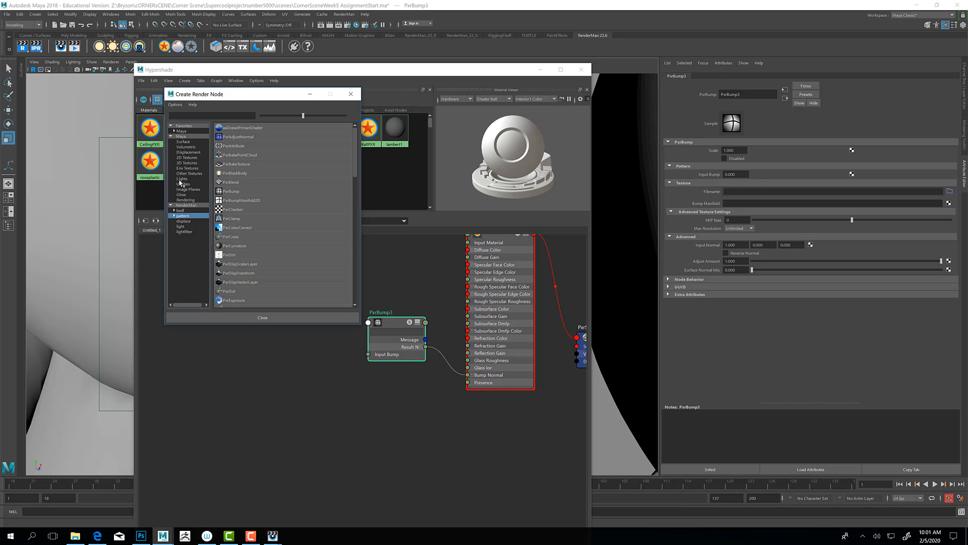
click(188, 158)
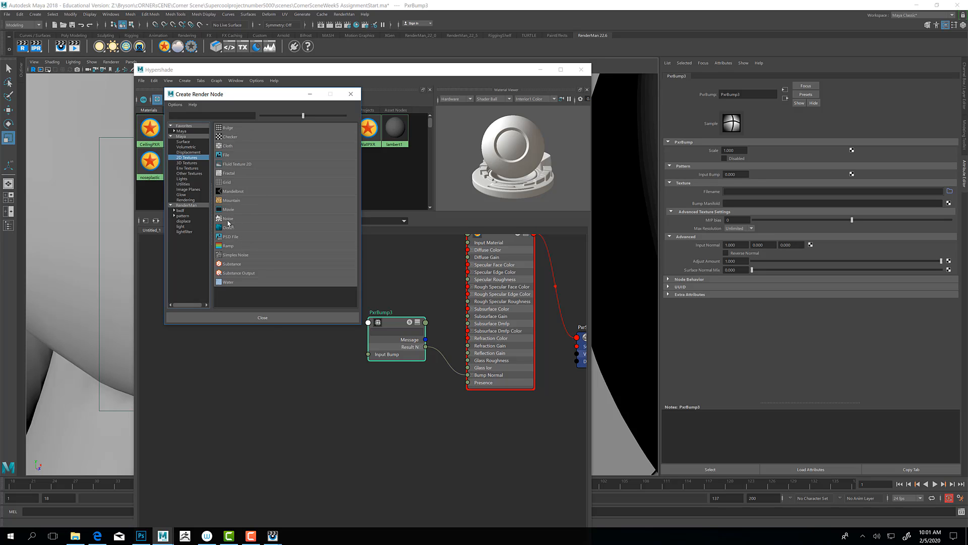
click(228, 219)
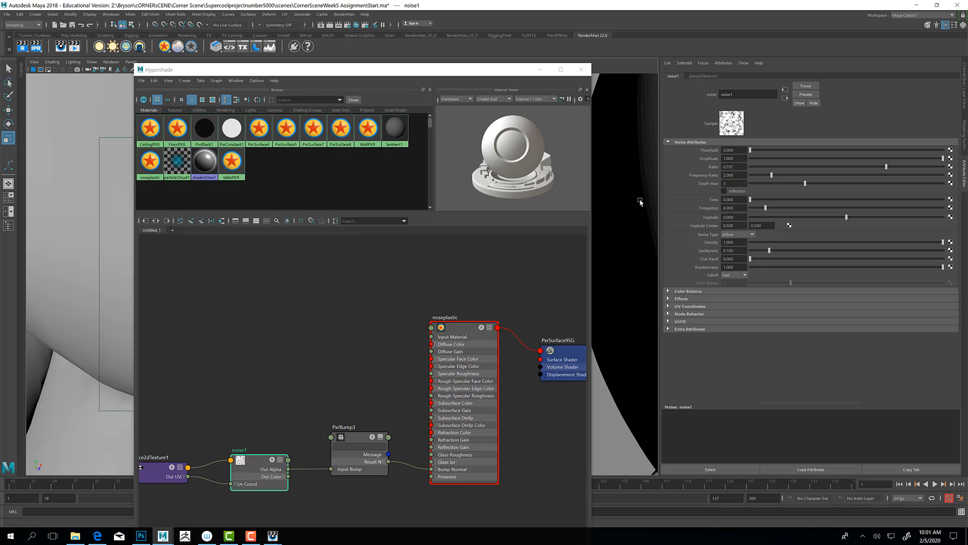
Run a preview render with the new noise bump, examine the pattern on the nose and put the render window away.
click(536, 75)
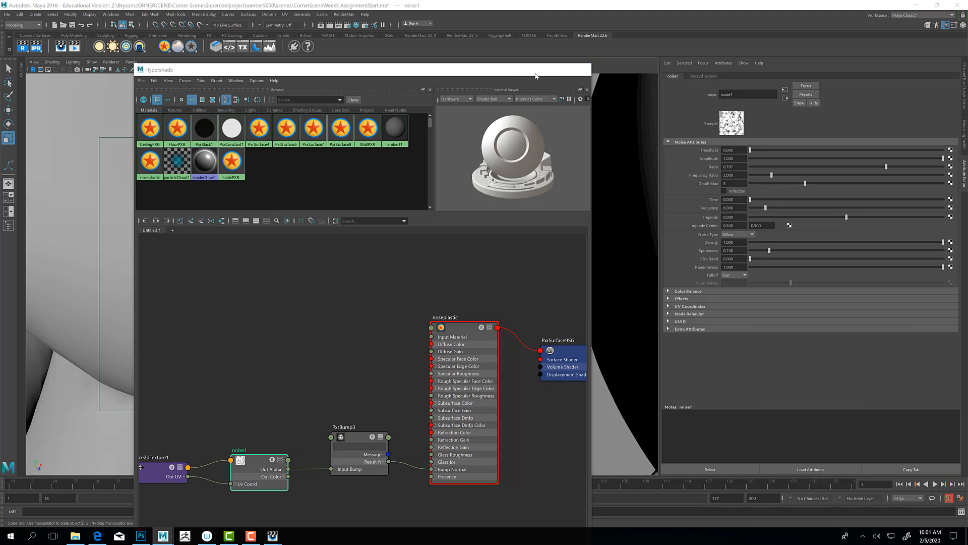
click(22, 524)
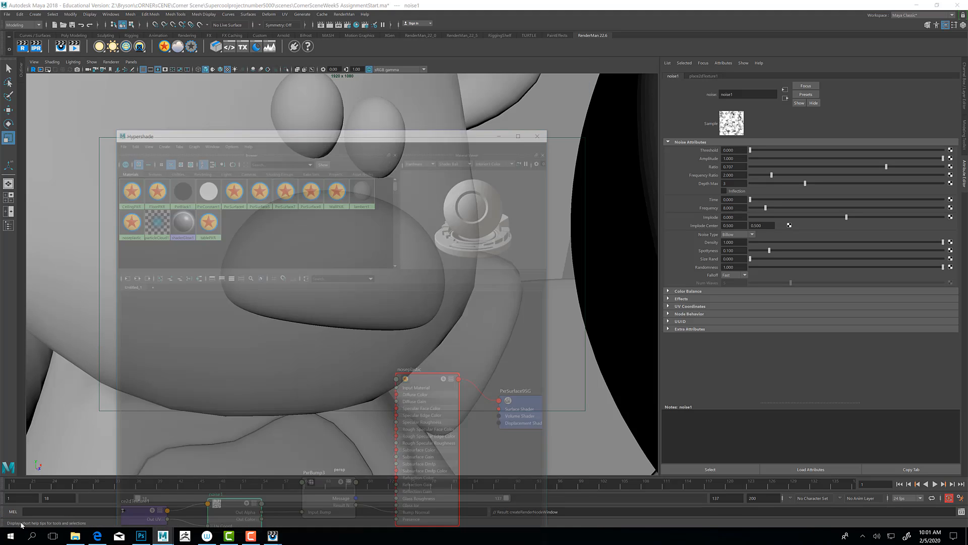
mouse_move(272, 535)
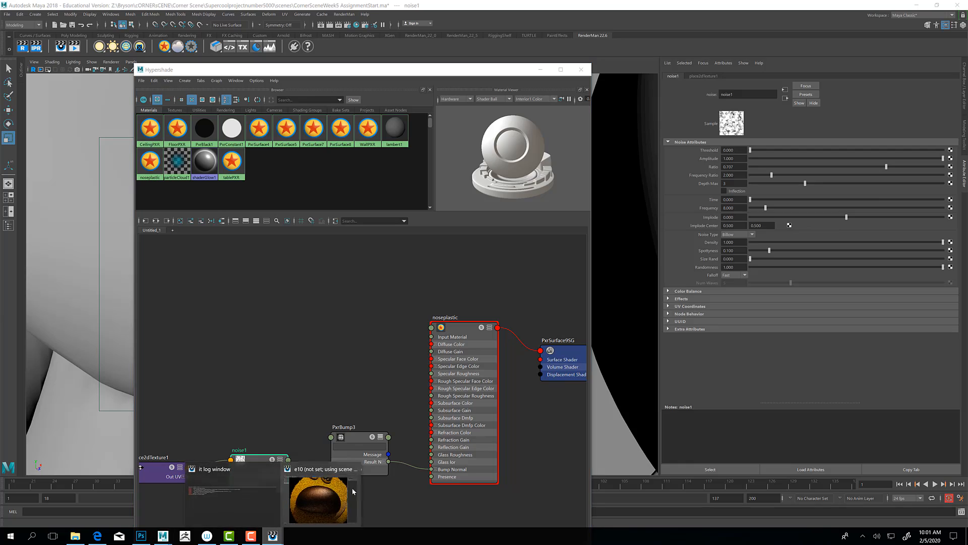
click(308, 492)
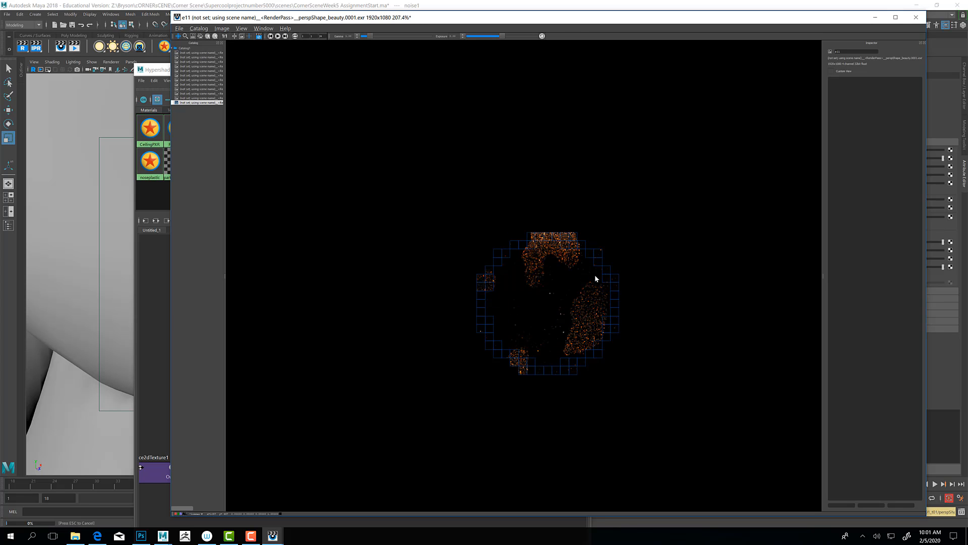
scroll(593, 302, down, 3)
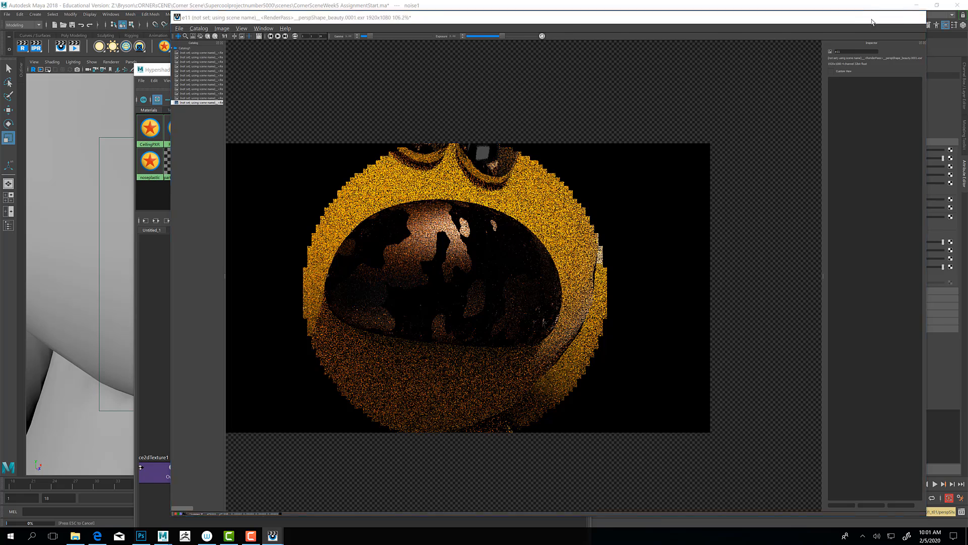
click(876, 17)
Set the Repeat UV of noise1's place2dTexture1 node to 10 in both directions.
click(154, 471)
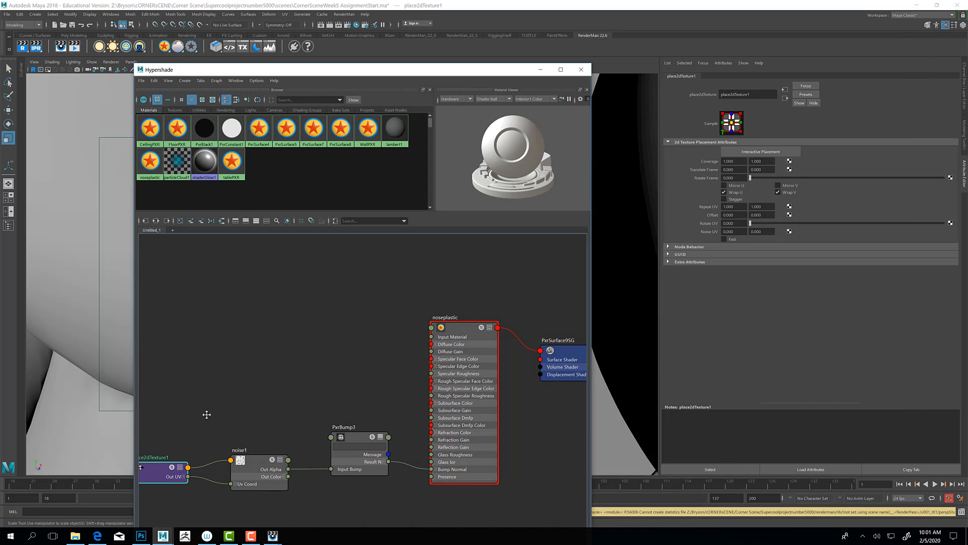
alt+middle_drag(205, 411, 266, 367)
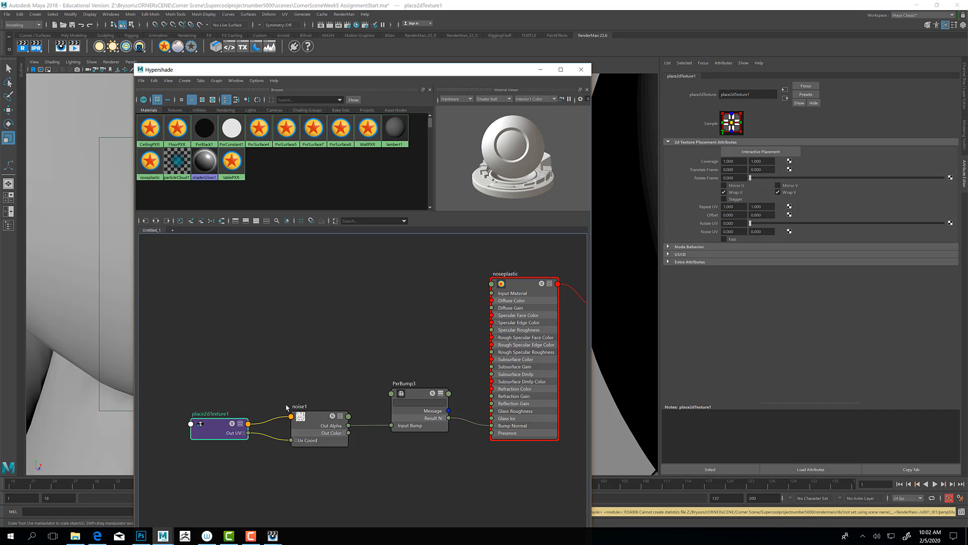
click(740, 207)
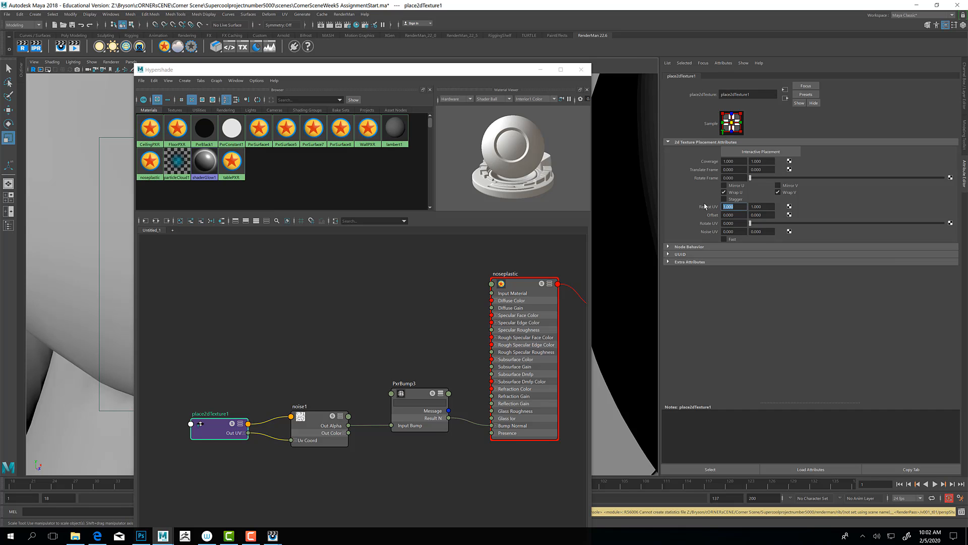
text(10)
key(Tab)
text(10)
key(Return)
Set noise1's Threshold to 0.048, Amplitude to 0.354, Ratio to 0.477, Frequency Ratio to 3.282 and Depth Max to 4.
click(313, 420)
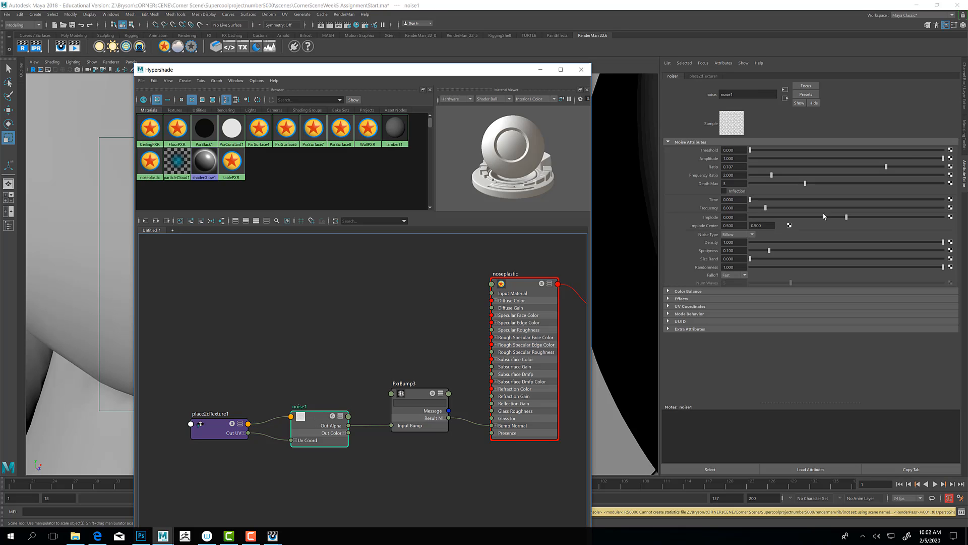
drag(834, 150, 761, 159)
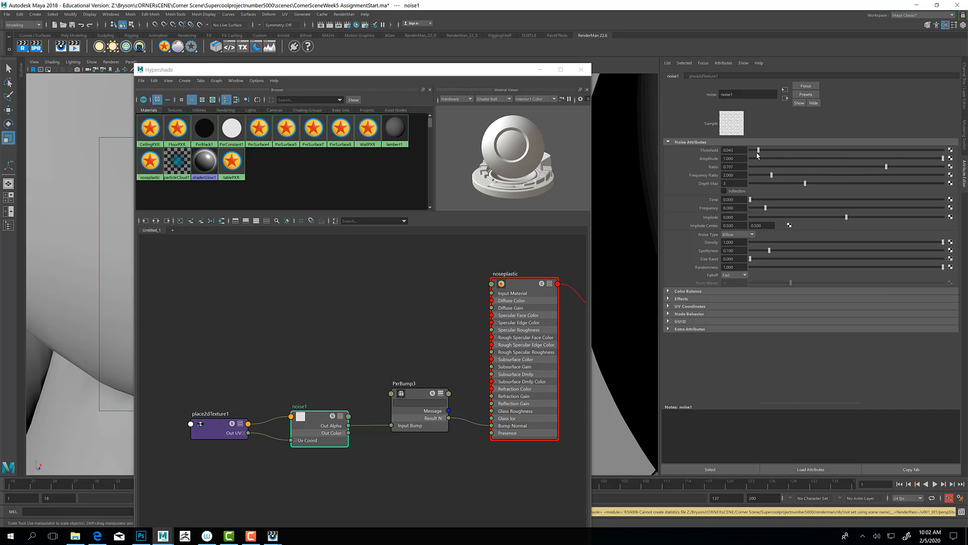
drag(826, 160, 823, 158)
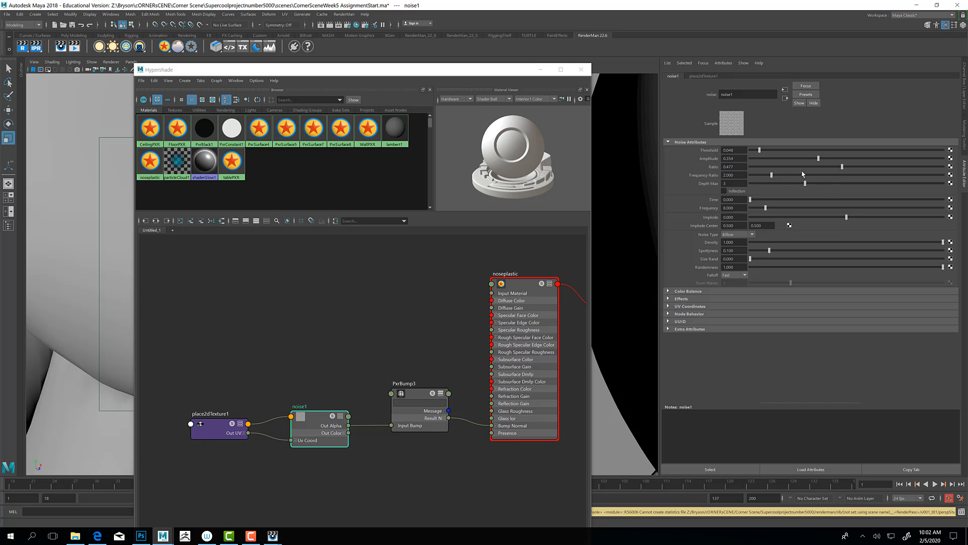
drag(795, 175, 802, 175)
Run a preview render with the adjusted noise settings, examine the nose and put the render window away.
click(540, 69)
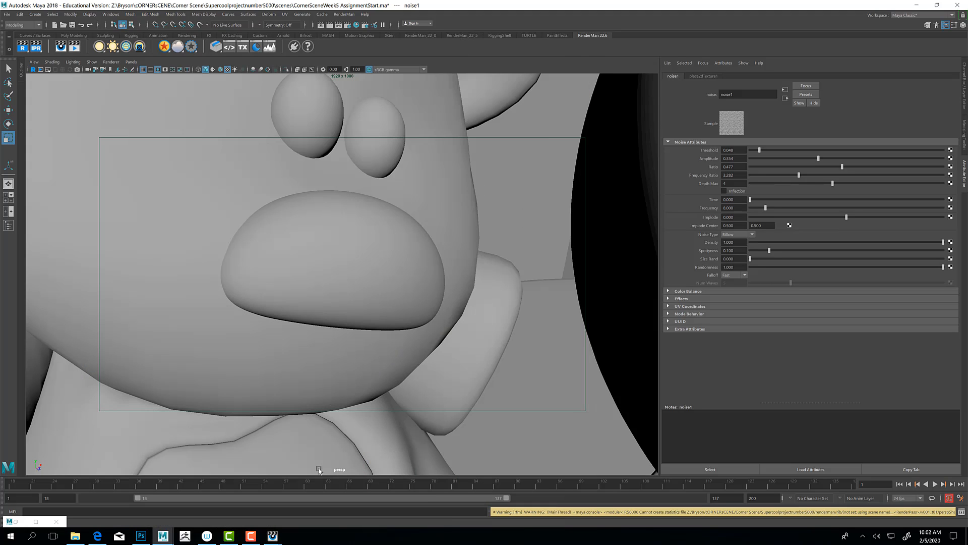
mouse_move(275, 537)
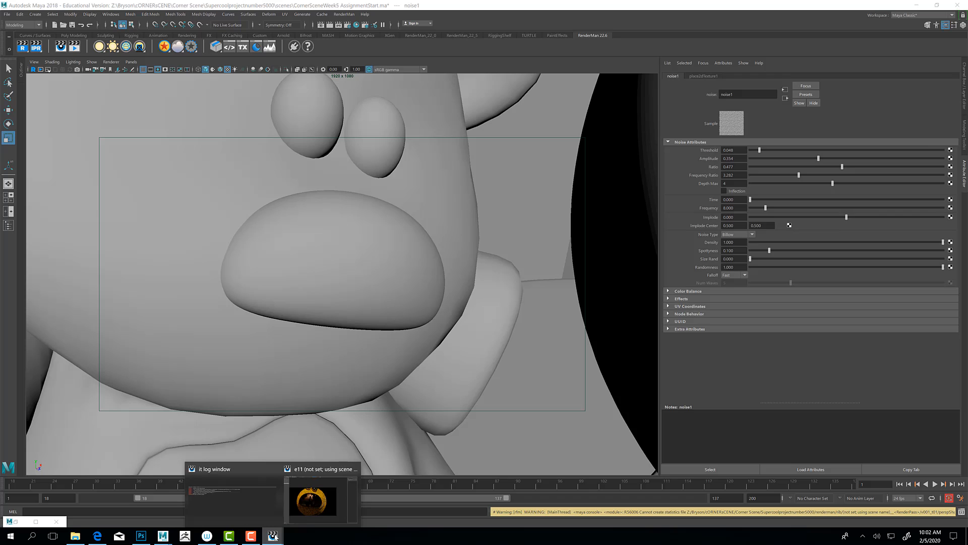
click(312, 511)
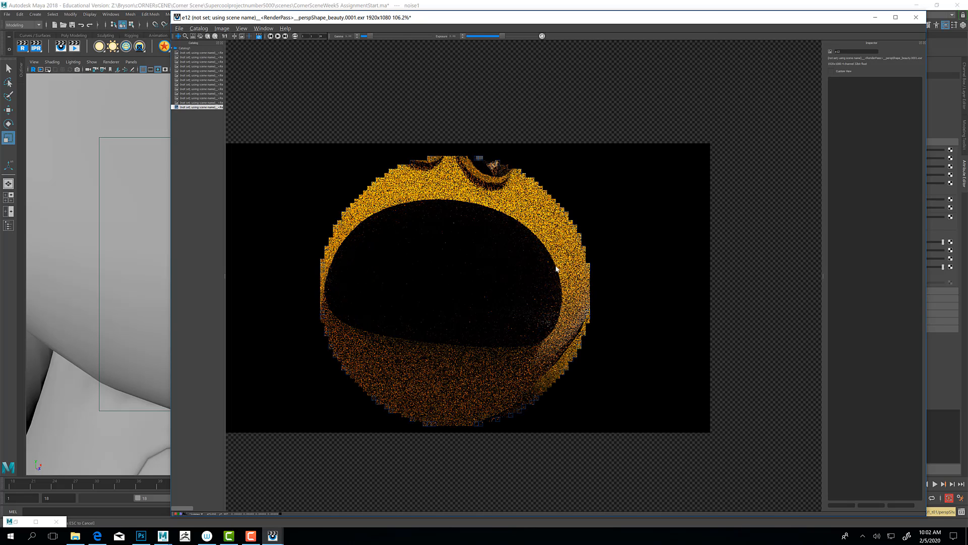
click(876, 17)
Set the Scale of the PxrBump3 node to 0.2.
click(16, 522)
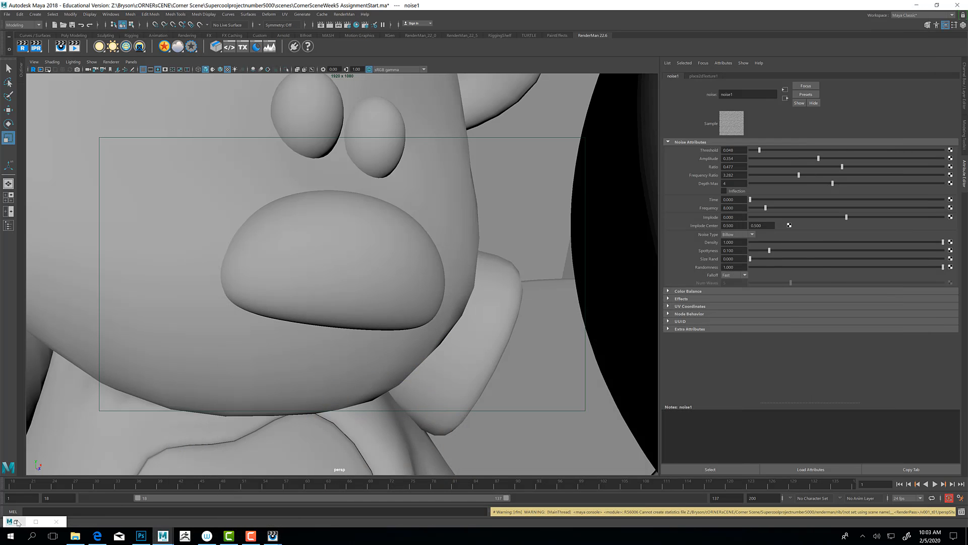
click(419, 393)
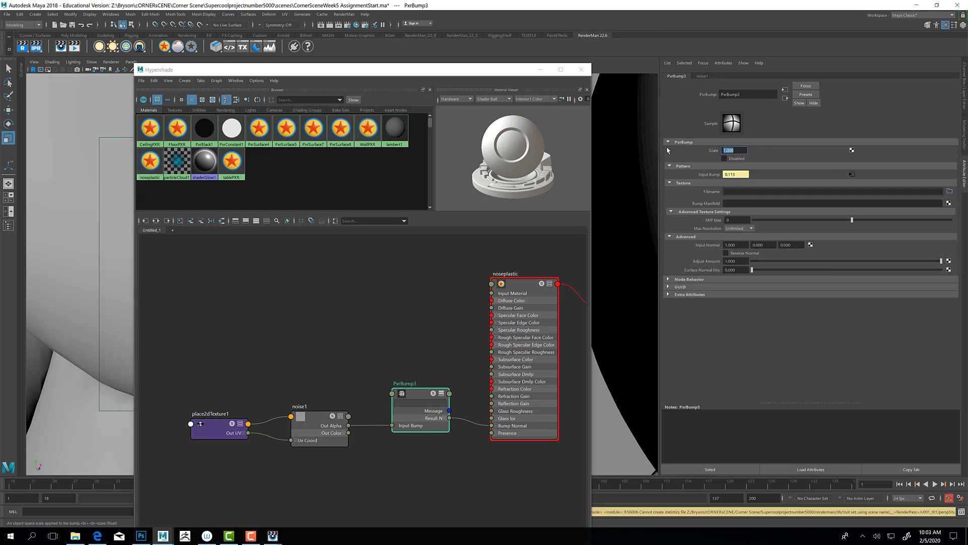
key(Return)
Set the Repeat UV of the place2dTexture1 node to 5 in both directions.
click(214, 425)
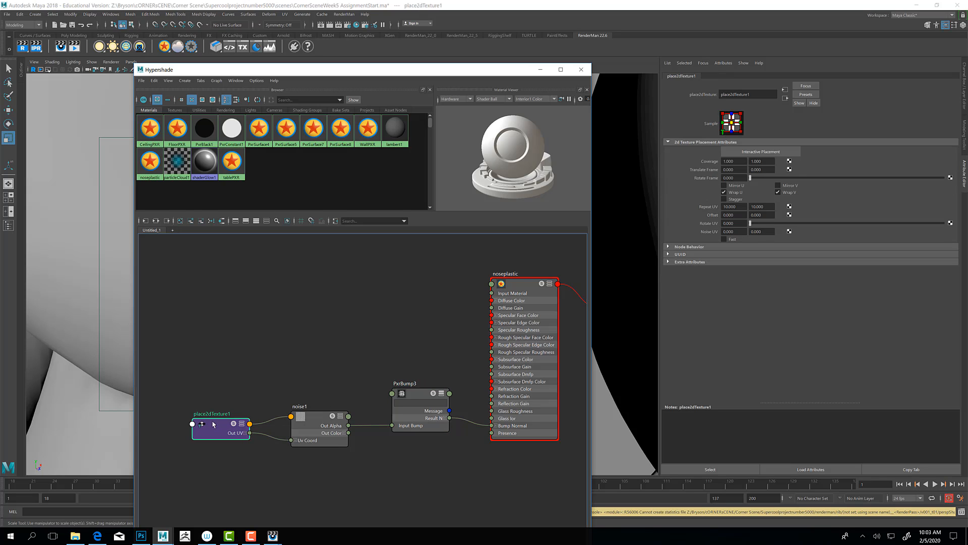
click(737, 206)
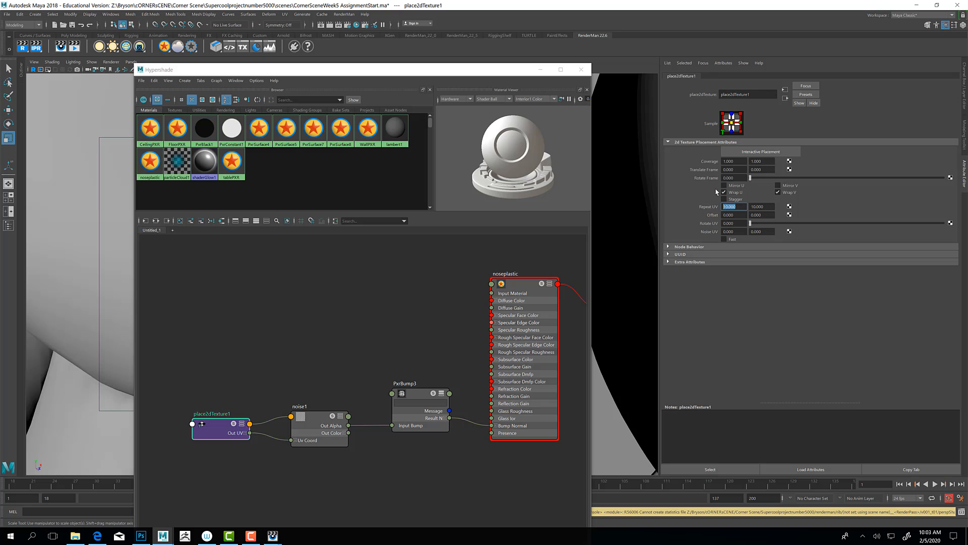
text(5)
key(Tab)
text(5)
key(Return)
Run another preview render, examine the bump on the nose up close and put the render window away.
mouse_move(272, 537)
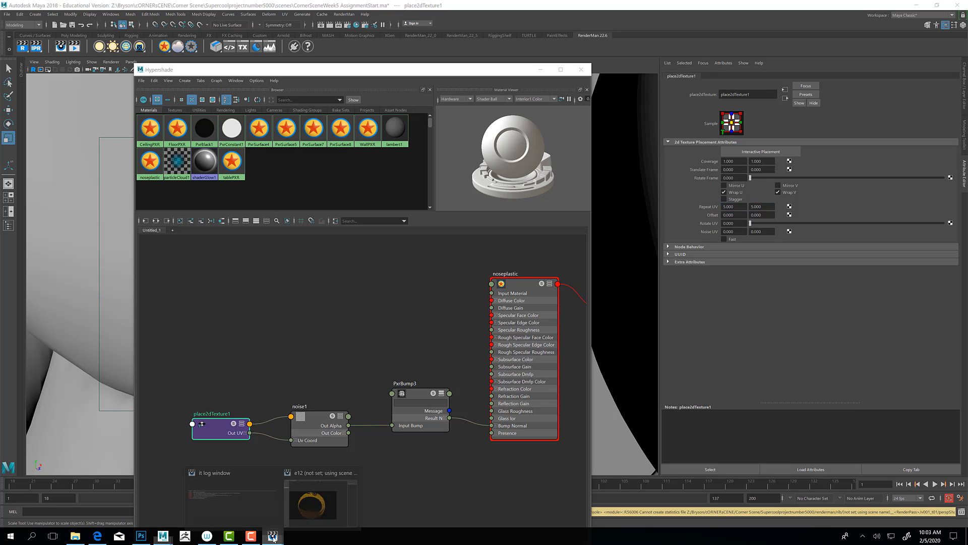
click(320, 502)
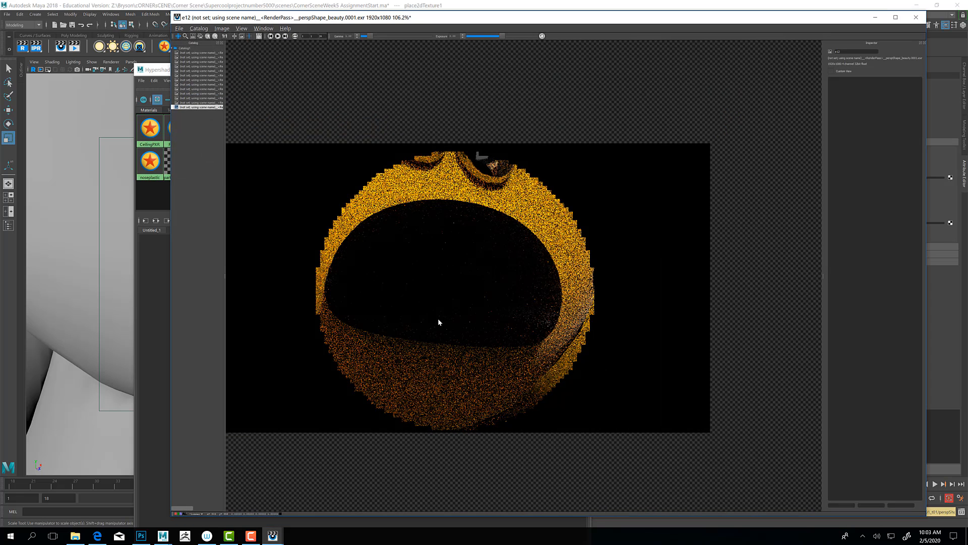
key(r)
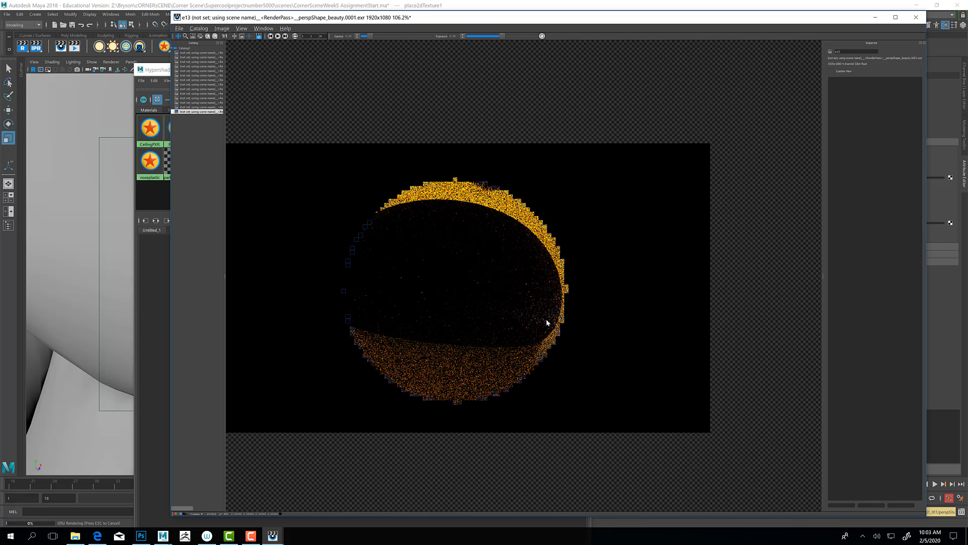
scroll(543, 323, up, 8)
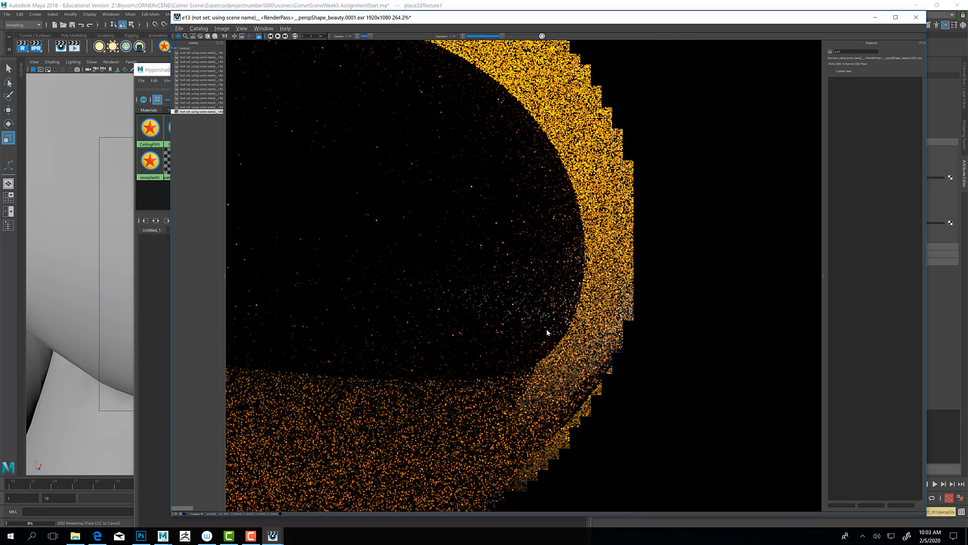
scroll(605, 230, down, 4)
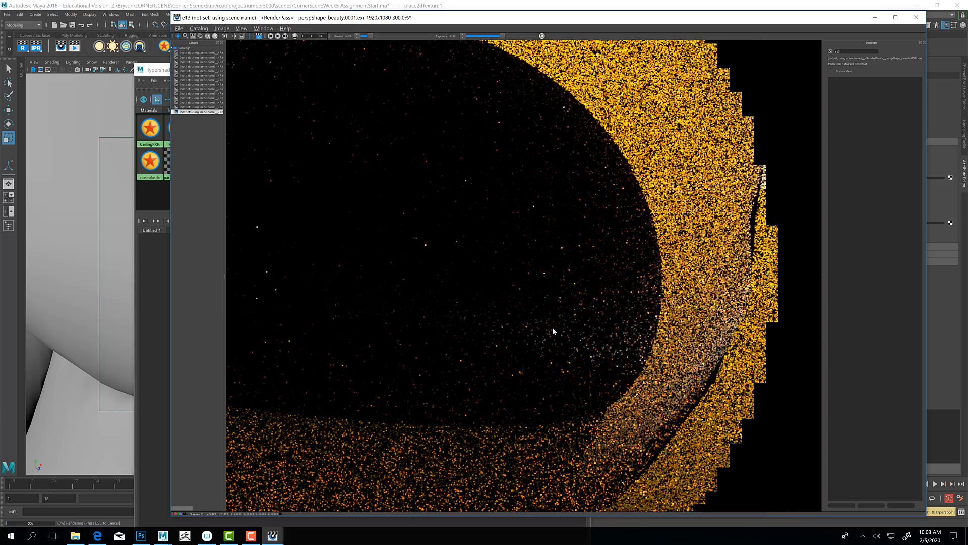
drag(478, 296, 562, 337)
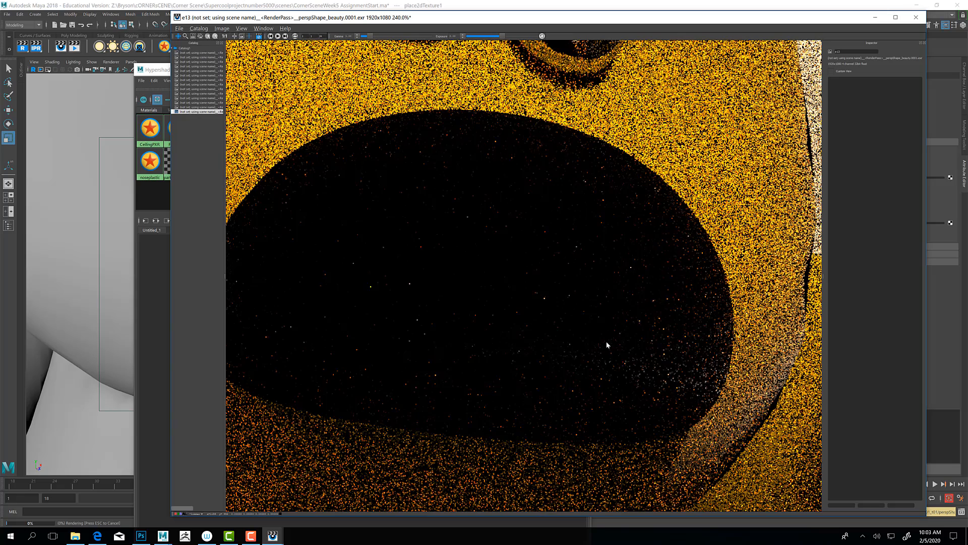
scroll(606, 342, down, 1)
scroll(604, 343, down, 1)
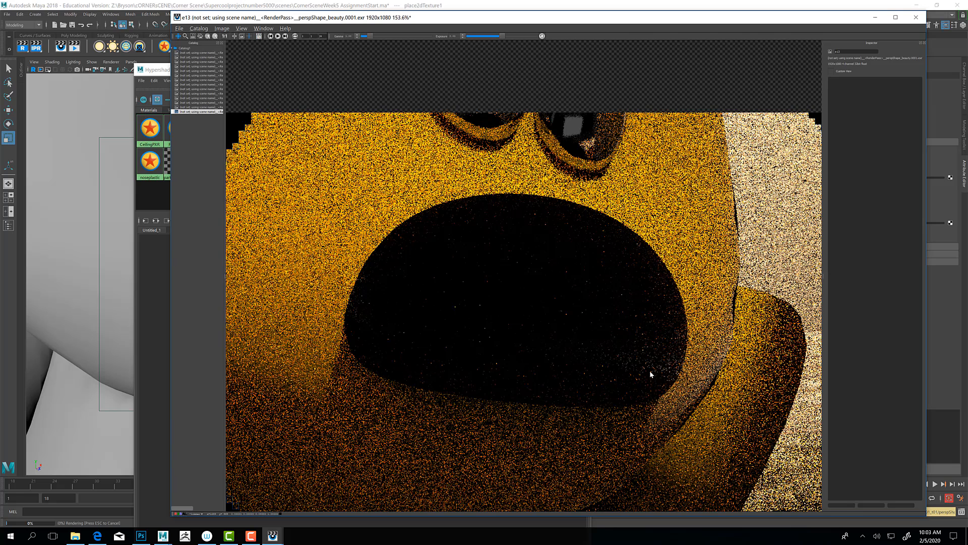
click(872, 21)
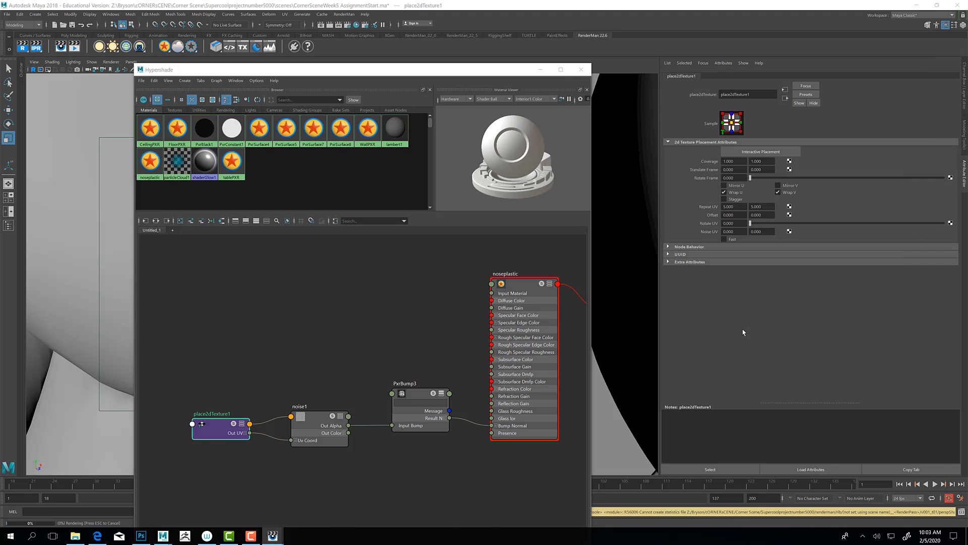
On the noseplastic material, lighten the primary specular Face Color to dark grey and set the specular Roughness to 0.229.
click(527, 292)
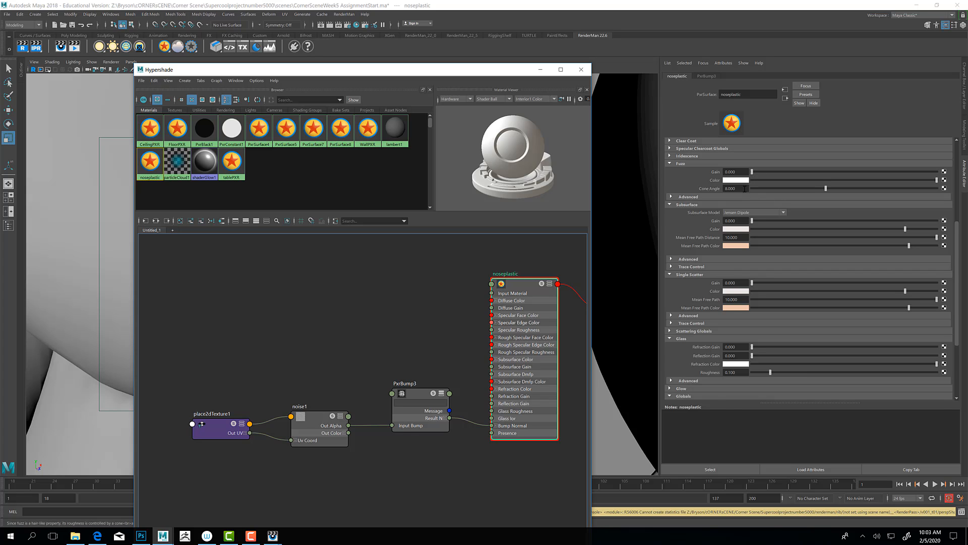
scroll(744, 189, up, 10)
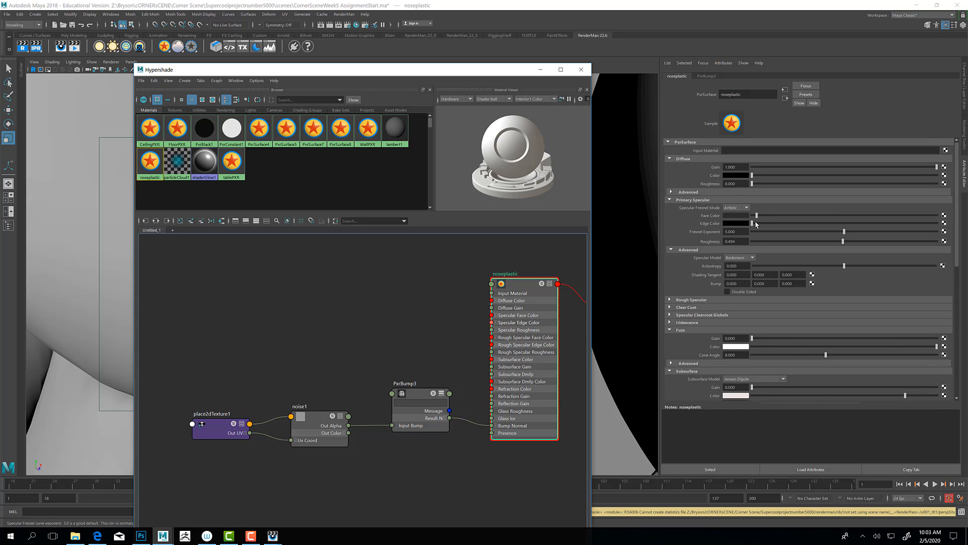
drag(769, 217, 785, 218)
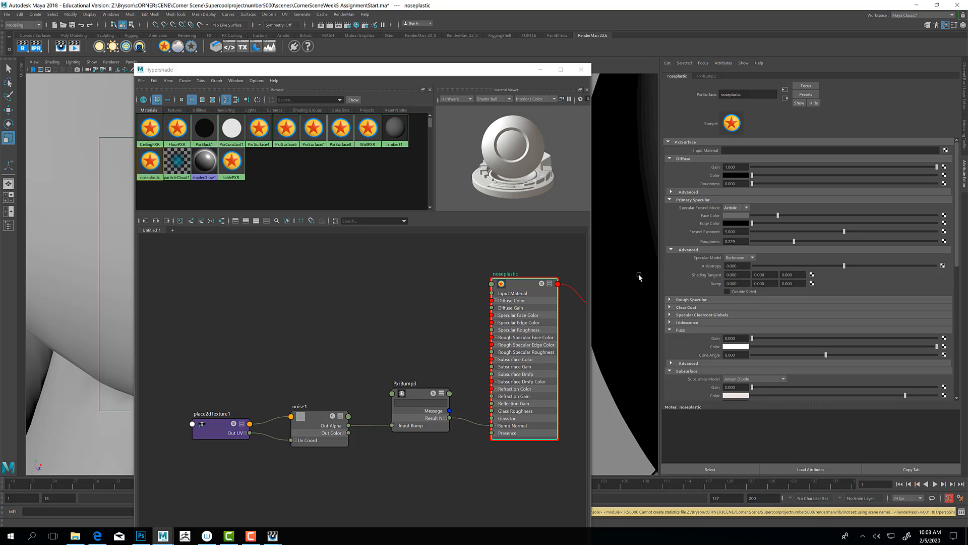
Connect PxrBump3 to noseplastic's primary specular Bump and run a preview render, moving the render window aside to uncover the material settings.
middle_drag(409, 395, 731, 283)
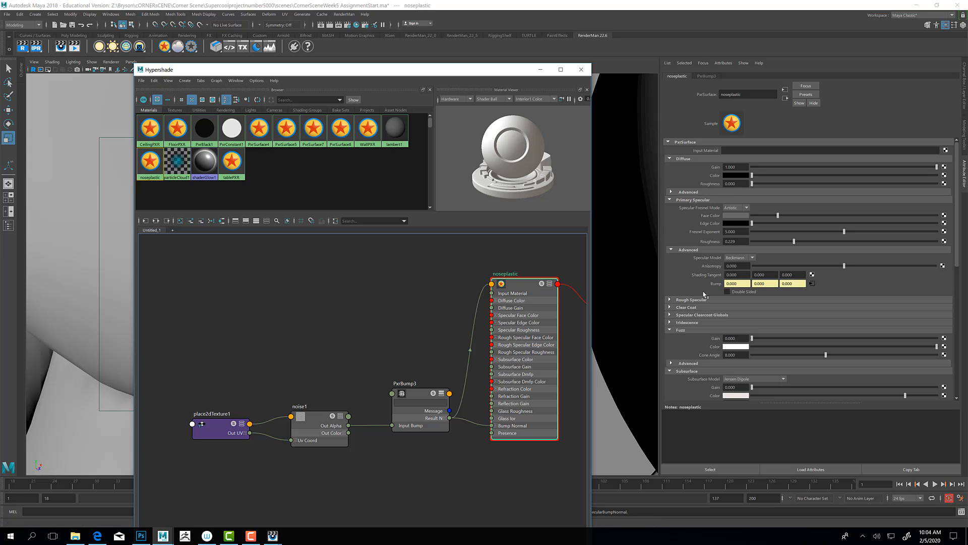
click(540, 69)
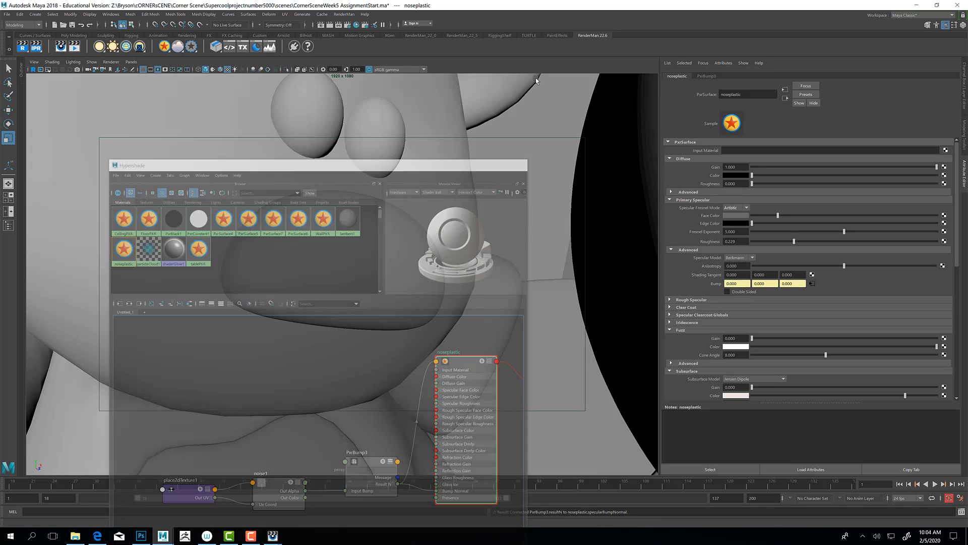
mouse_move(274, 537)
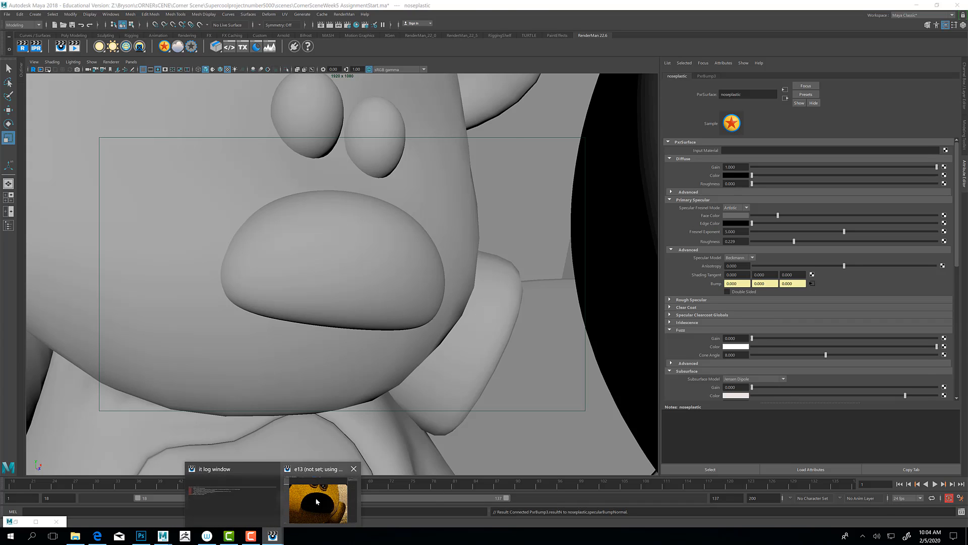
click(330, 491)
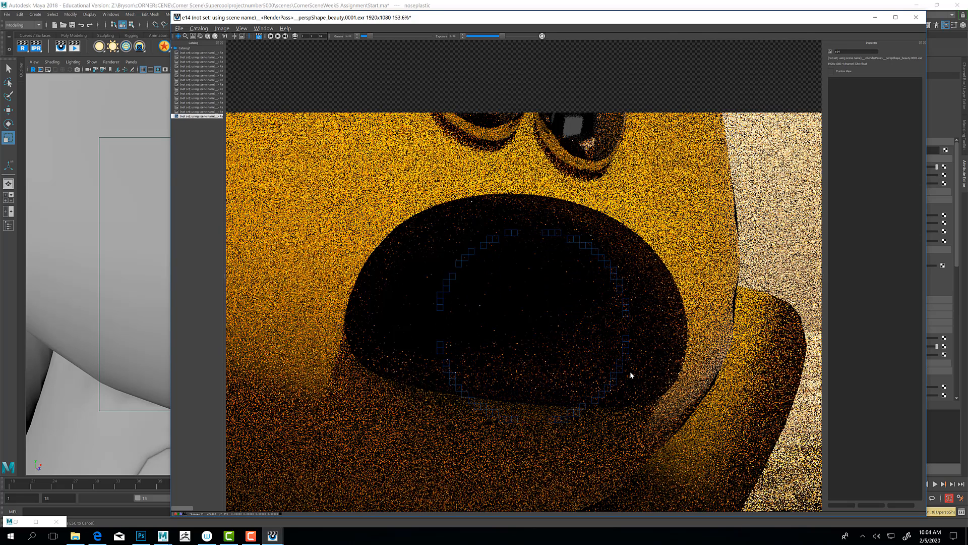
drag(671, 17, 456, 15)
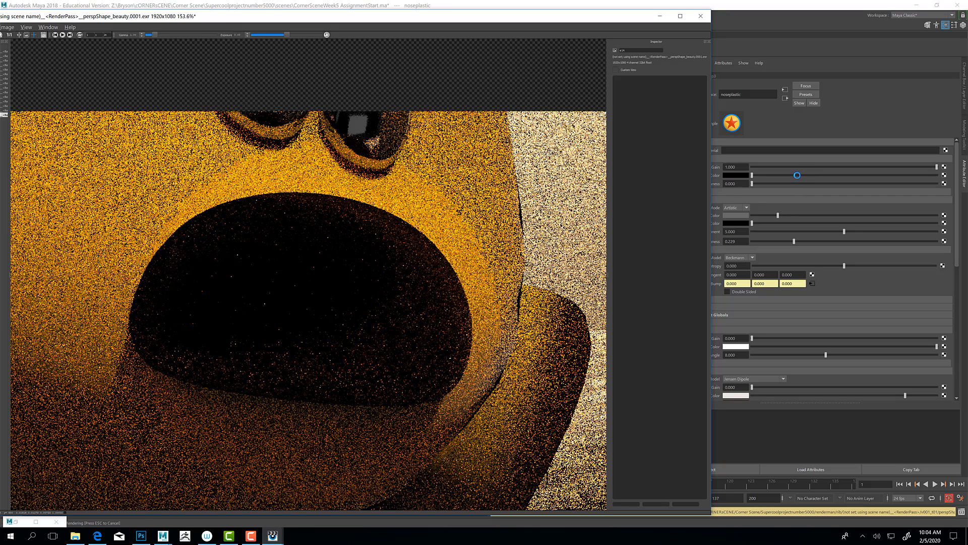
Lighten noseplastic's Diffuse Color from black to mid grey and run a preview render to examine the bump on the nose.
click(797, 175)
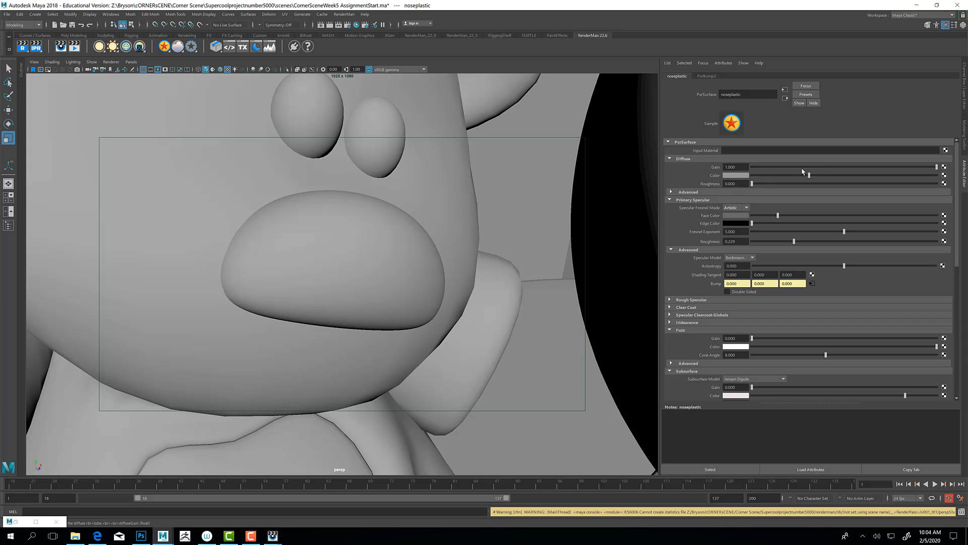
click(272, 536)
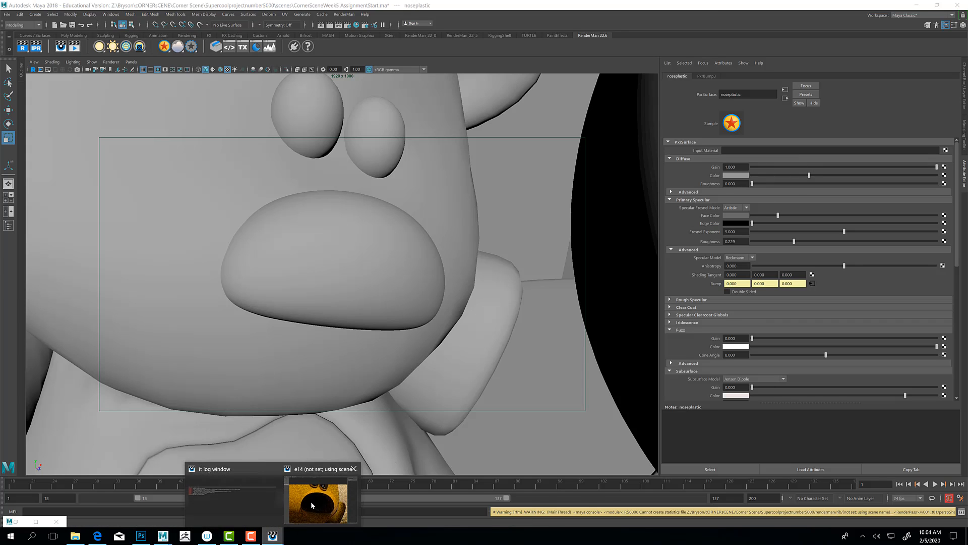
click(312, 505)
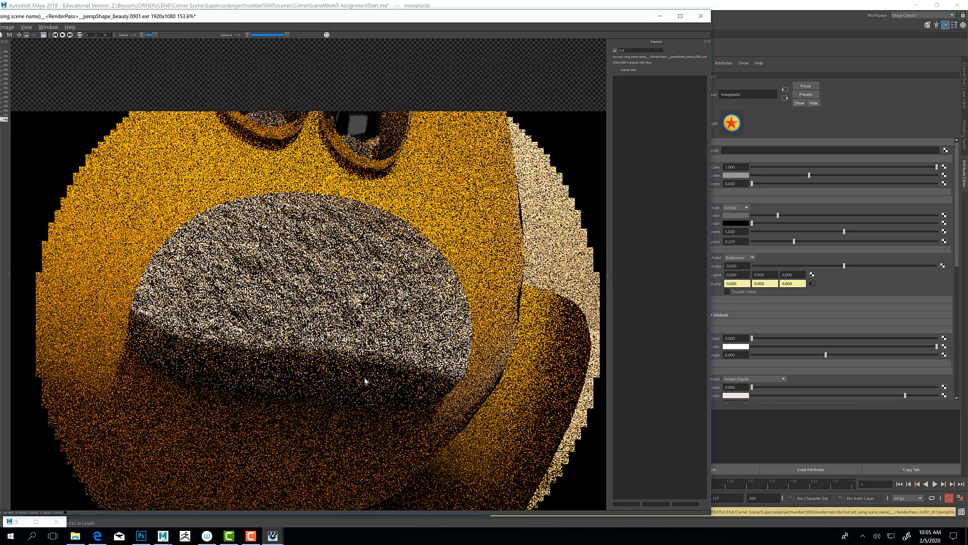
Set the Scale of the PxrBump3 node to 0.1.
click(15, 522)
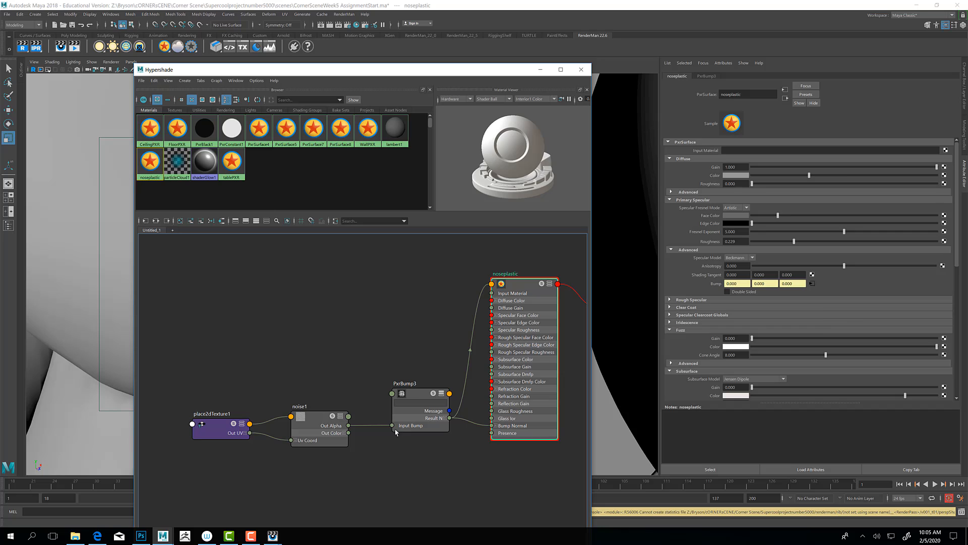
click(397, 429)
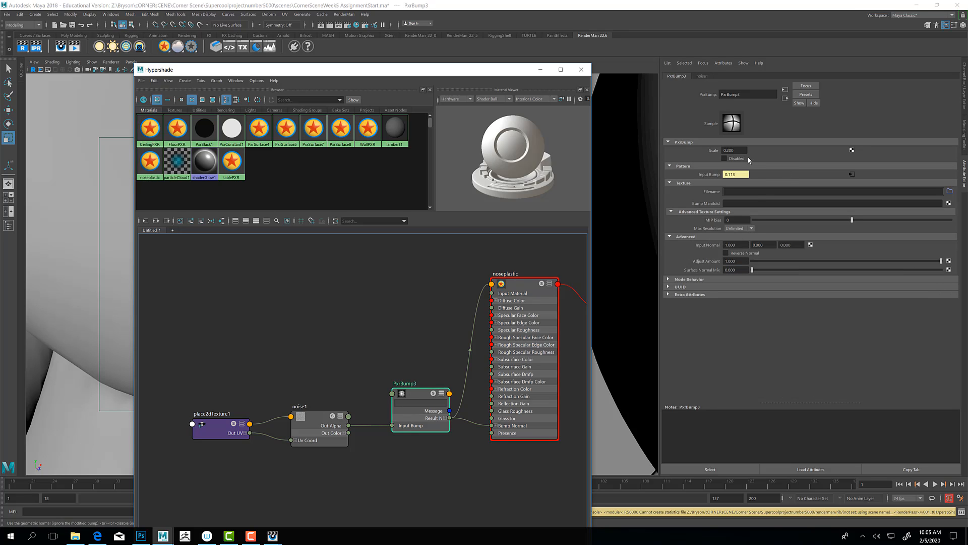
double_click(734, 151)
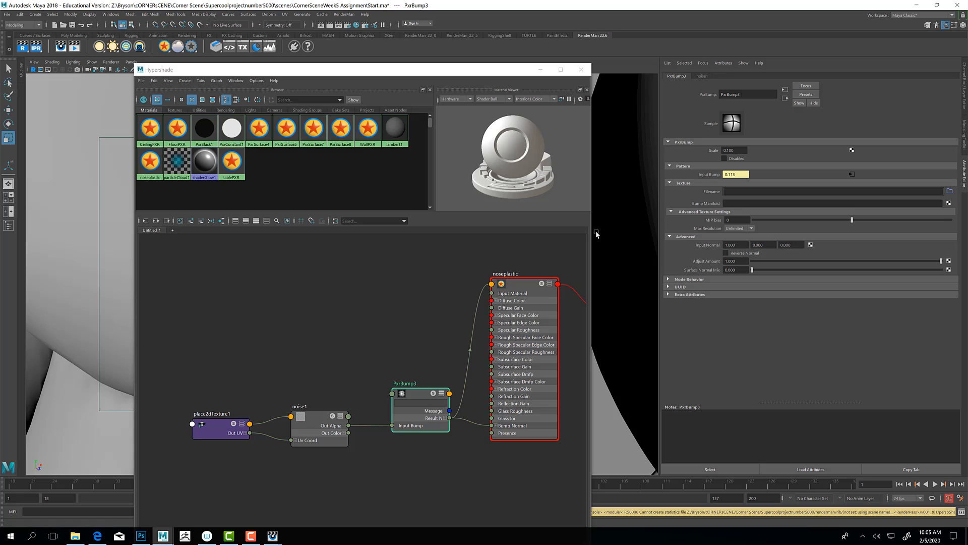
Set the first Repeat UV value of noise1's place2dTexture1 node to 6.
click(311, 418)
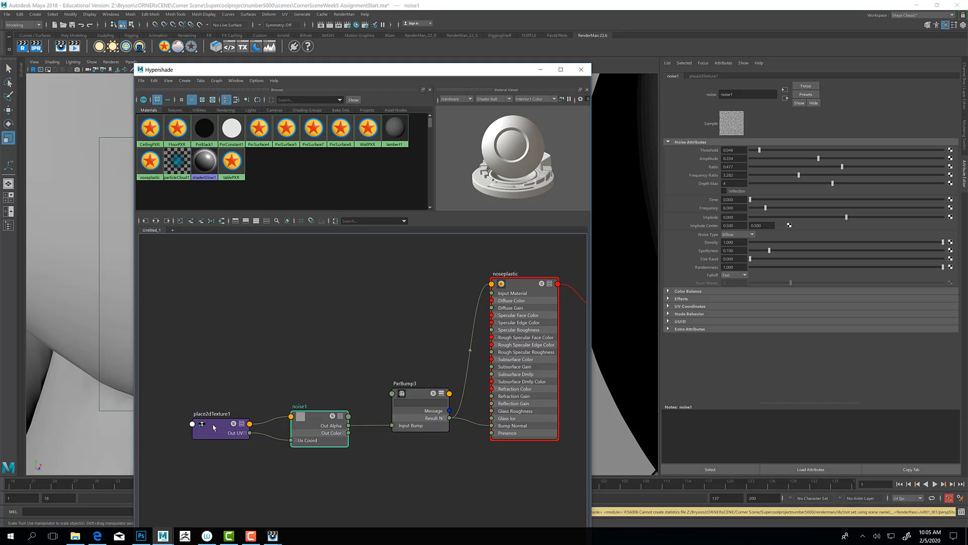
click(210, 429)
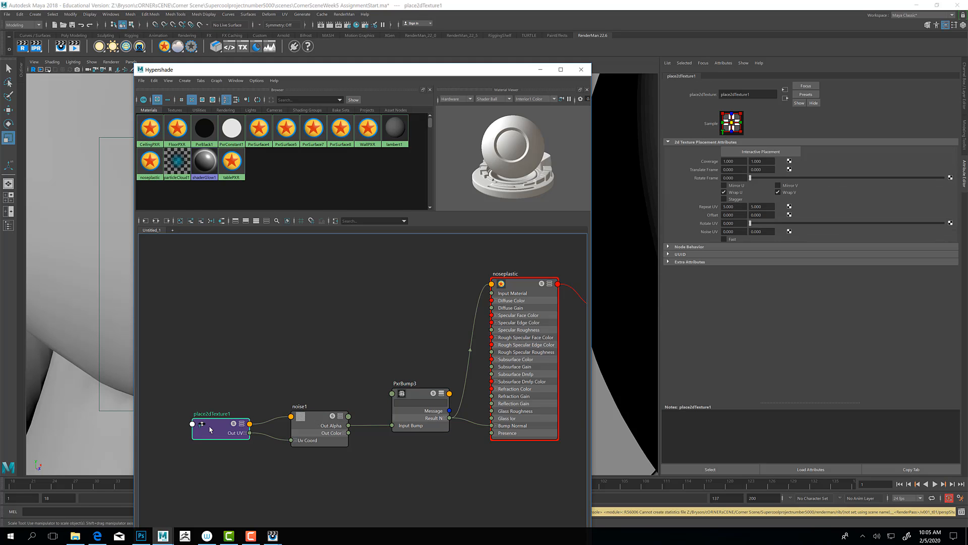
double_click(729, 206)
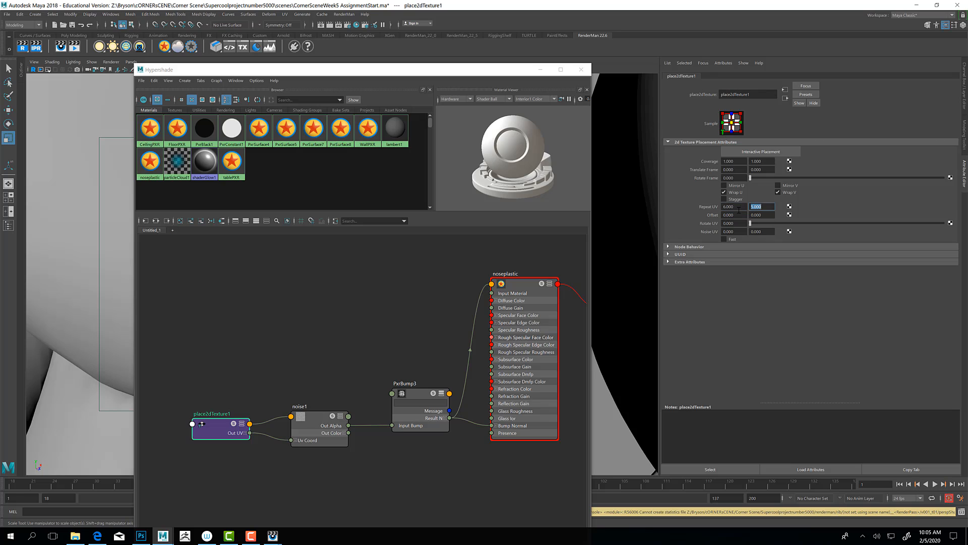
Lighten noseplastic's specular Face Color slightly and change its Diffuse Color to dark brown with hue 36.239, saturation 1 and value 0.060.
click(529, 284)
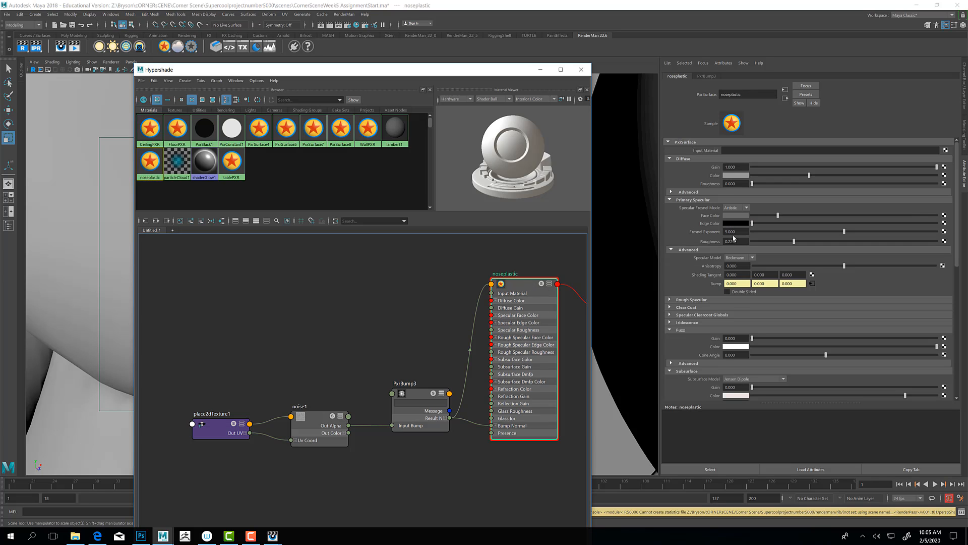
click(790, 217)
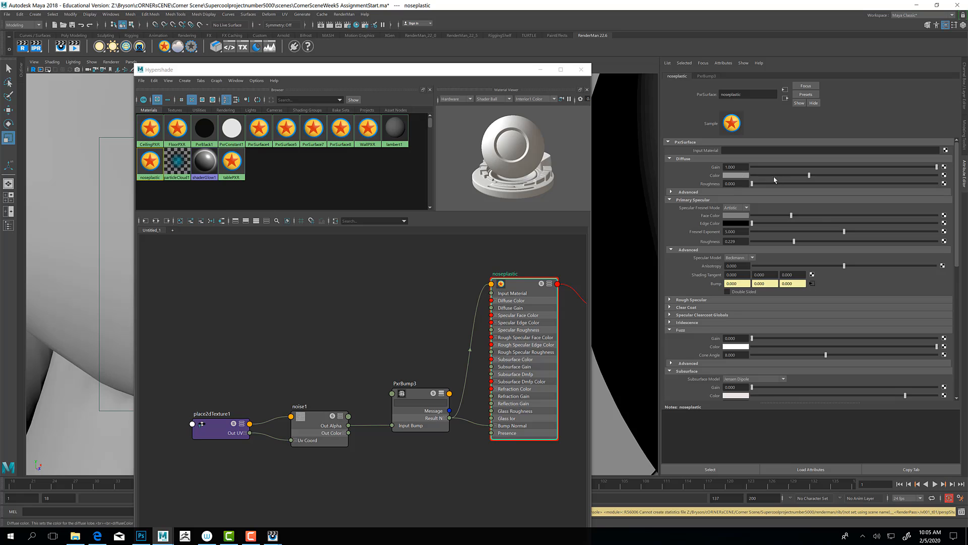
click(737, 175)
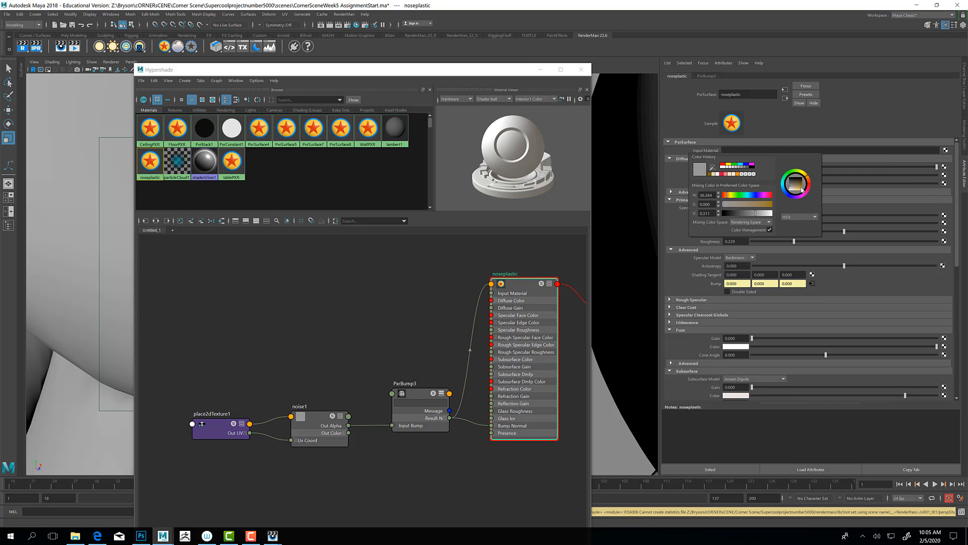
drag(800, 187, 805, 183)
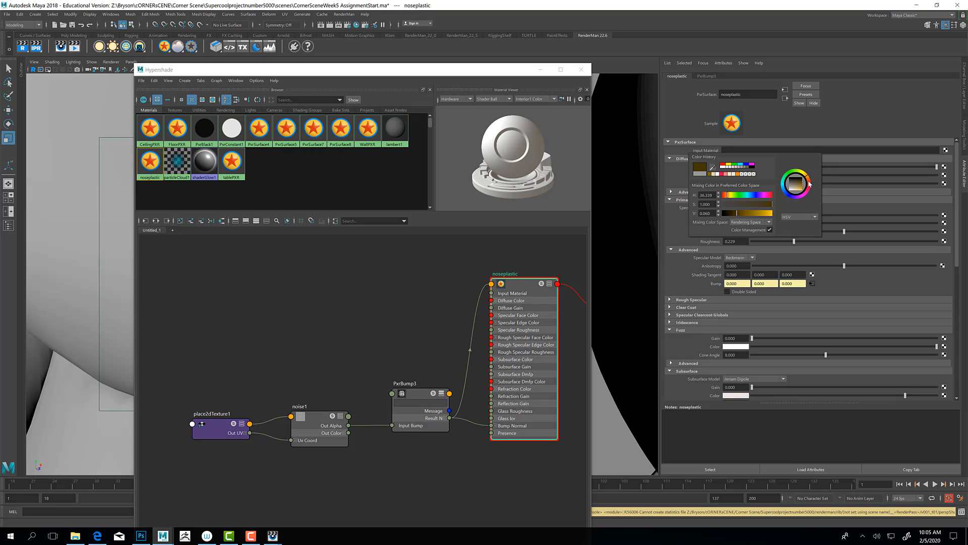
drag(810, 183, 811, 185)
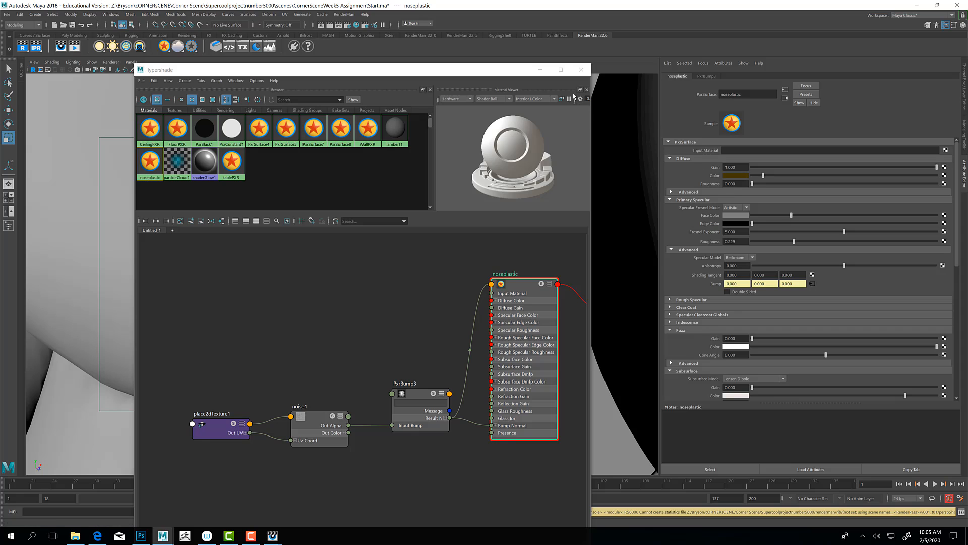
Run a preview render with the brown nose and compare it with the previous render in the catalog.
click(540, 69)
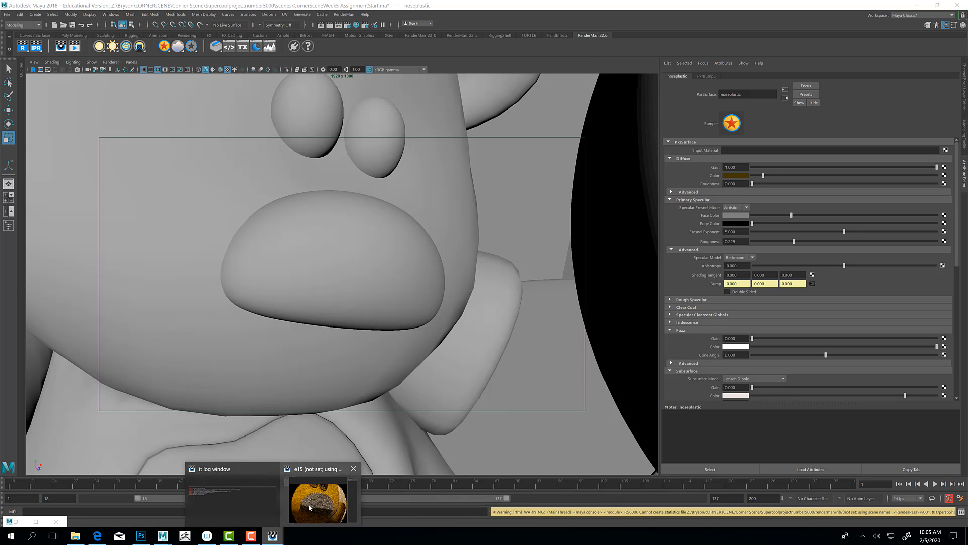
click(322, 497)
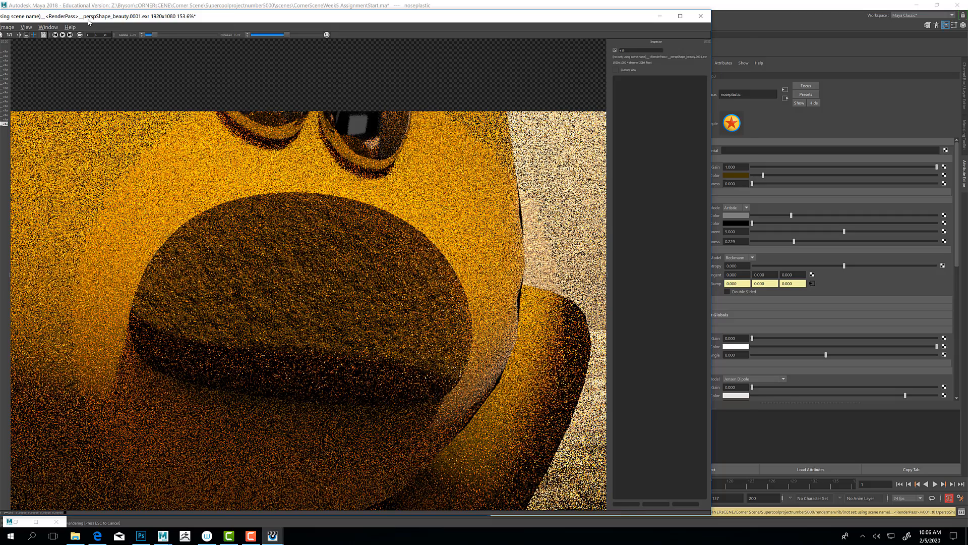
drag(88, 21, 126, 22)
click(14, 120)
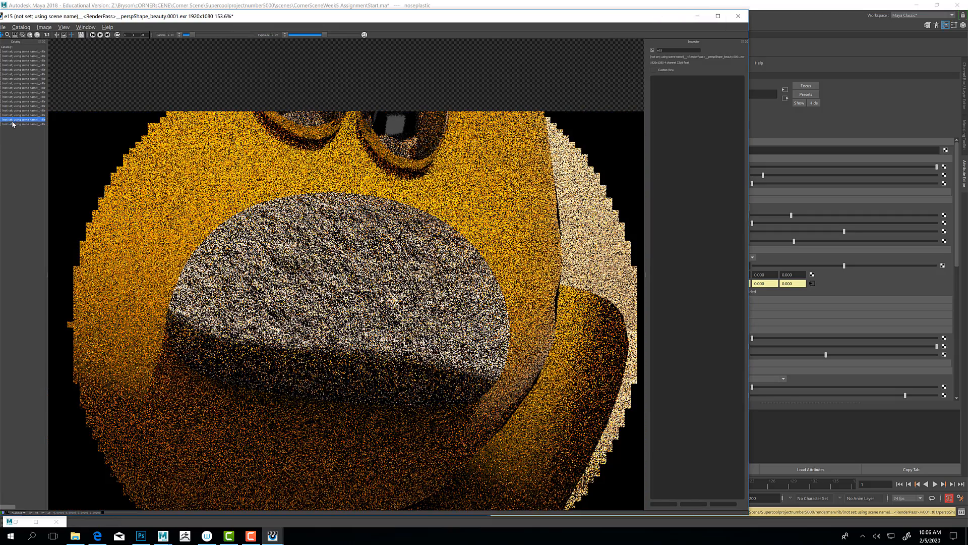
click(13, 124)
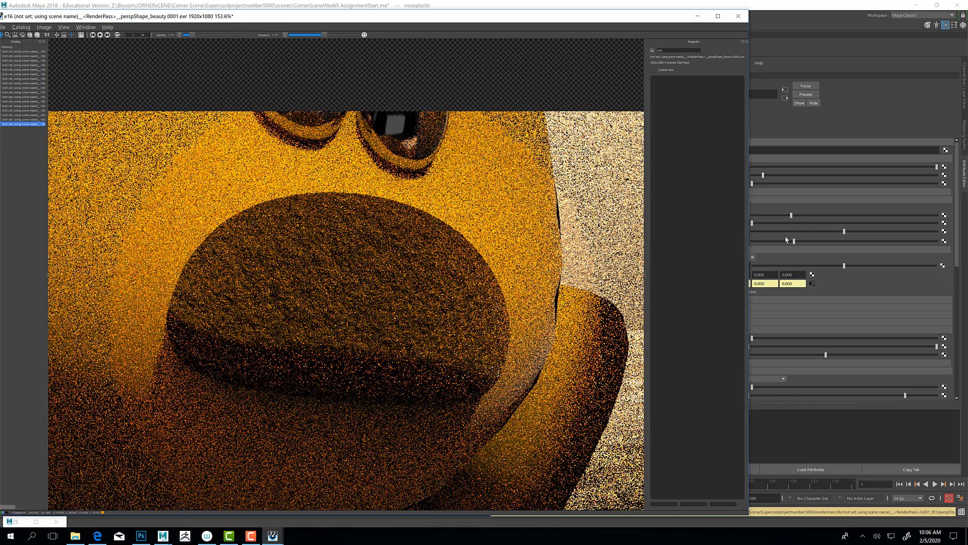
Lighten noseplastic's specular Face Color to light grey and set the specular Roughness to 0.139.
drag(584, 17, 539, 18)
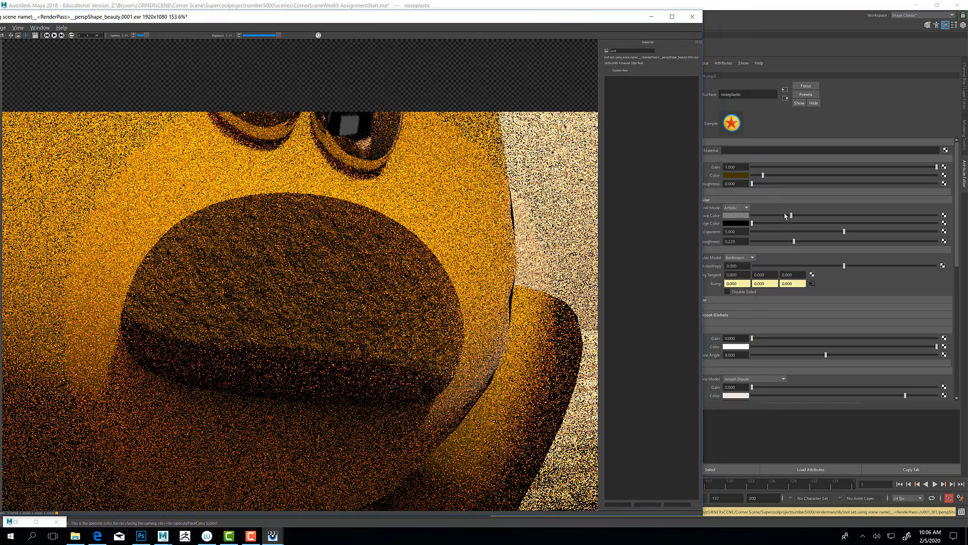
click(812, 217)
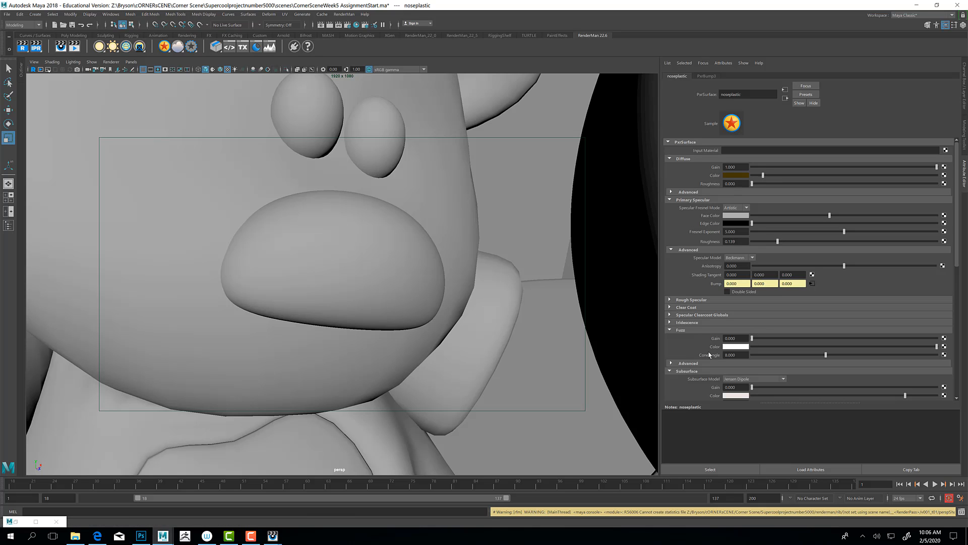
Set the Scale of the PxrBump3 node to 0.05.
click(18, 521)
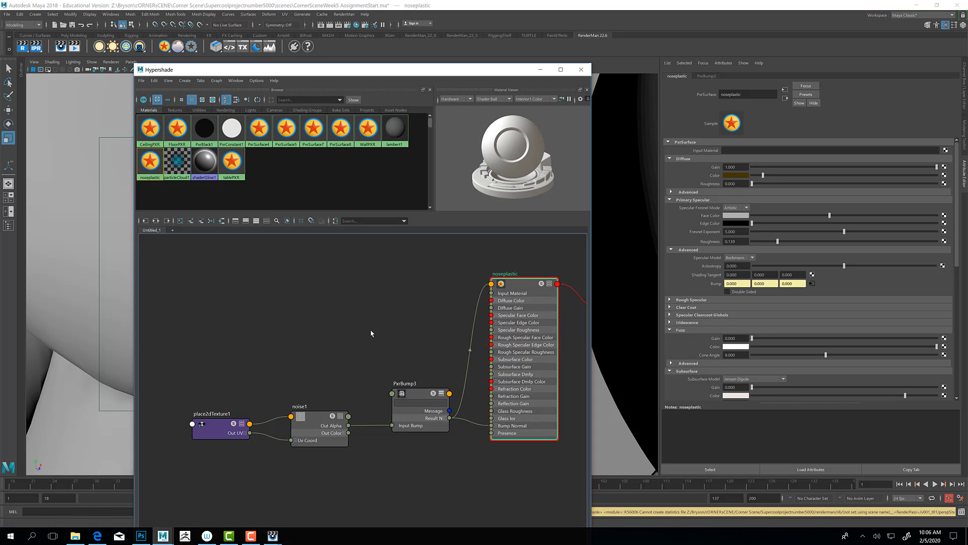
click(417, 396)
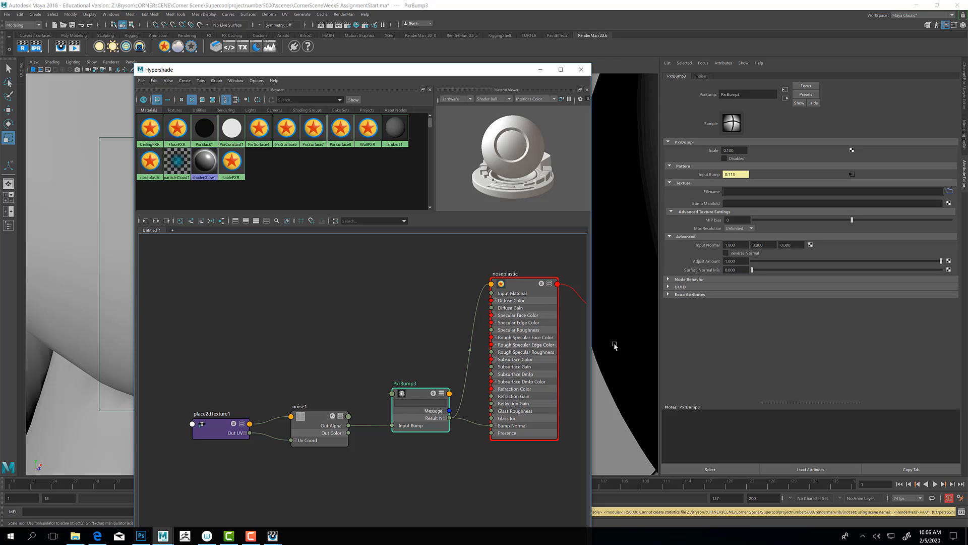
click(736, 150)
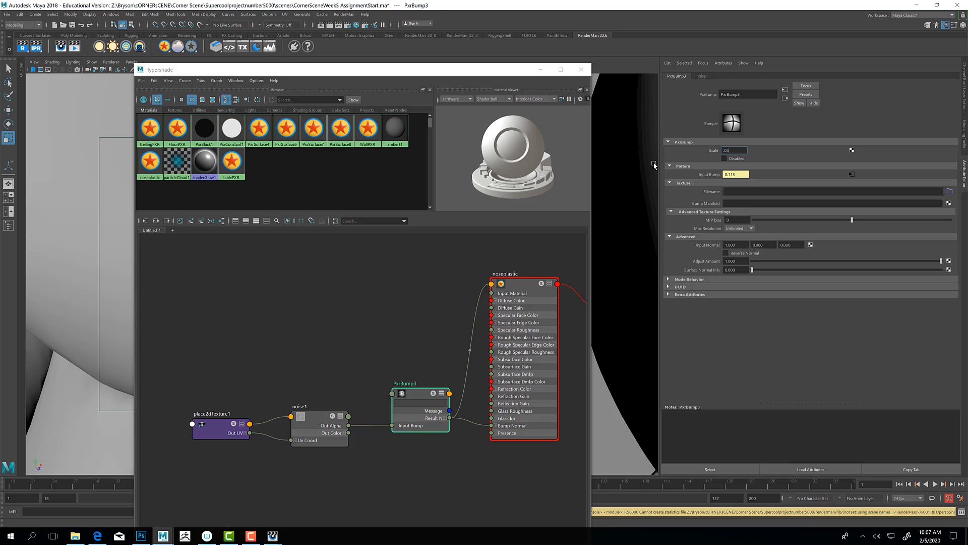
key(Return)
Run another preview render and compare the reduced nose bump with the previous render.
mouse_move(273, 538)
click(323, 496)
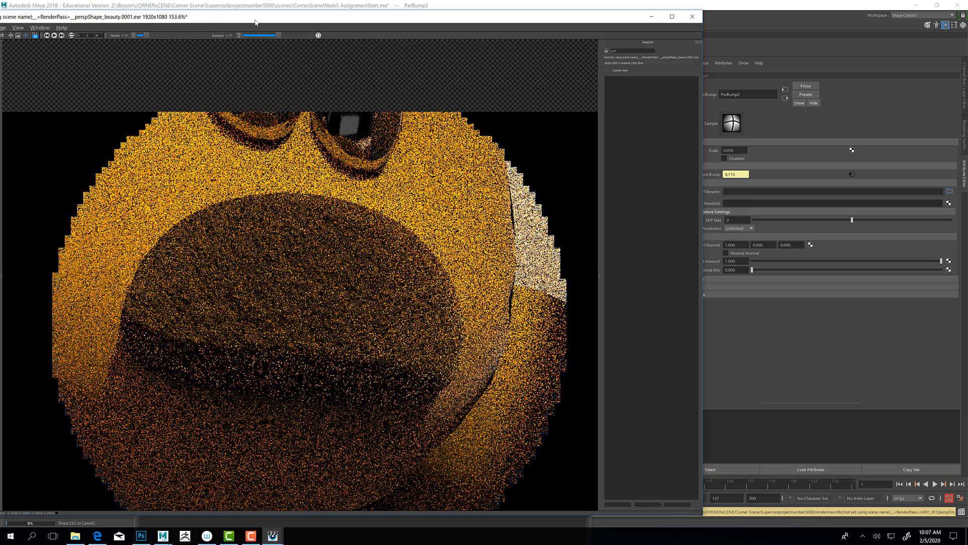
drag(255, 22, 373, 31)
click(84, 133)
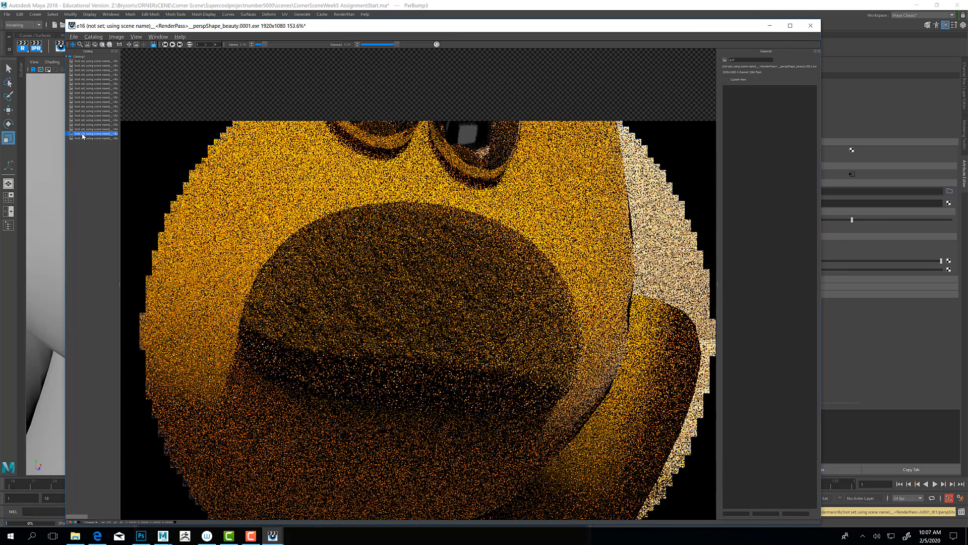
click(91, 138)
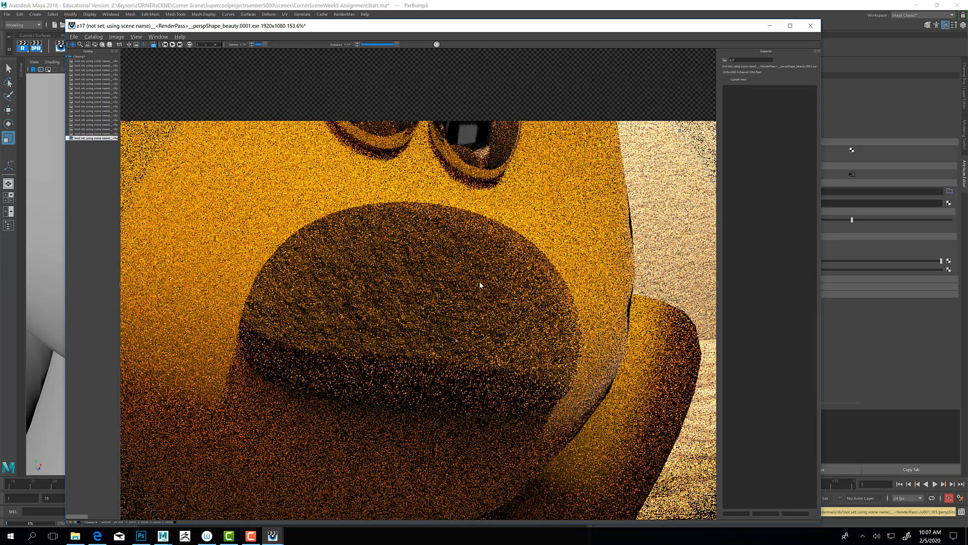
scroll(571, 230, down, 5)
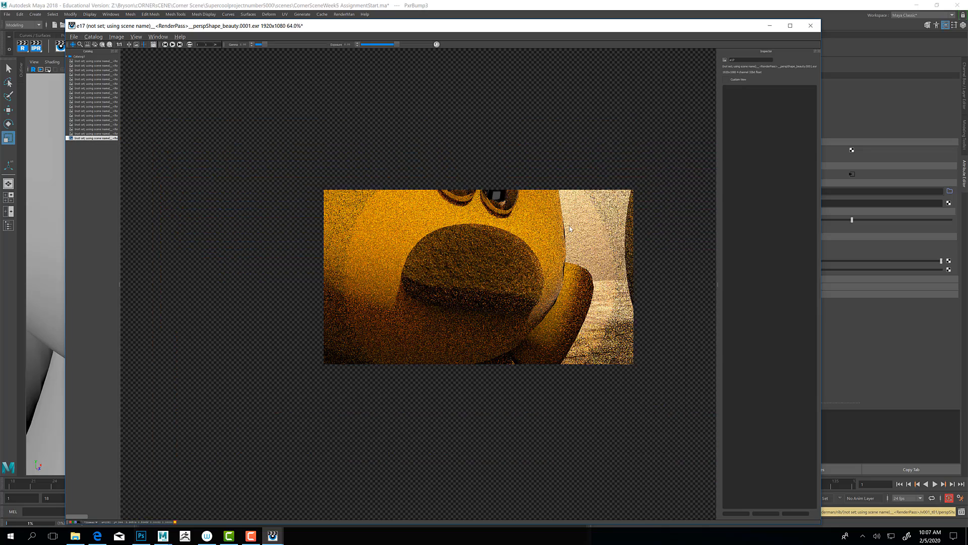
Switch the viewport to the RenderCam camera and render the whole corner scene.
click(769, 25)
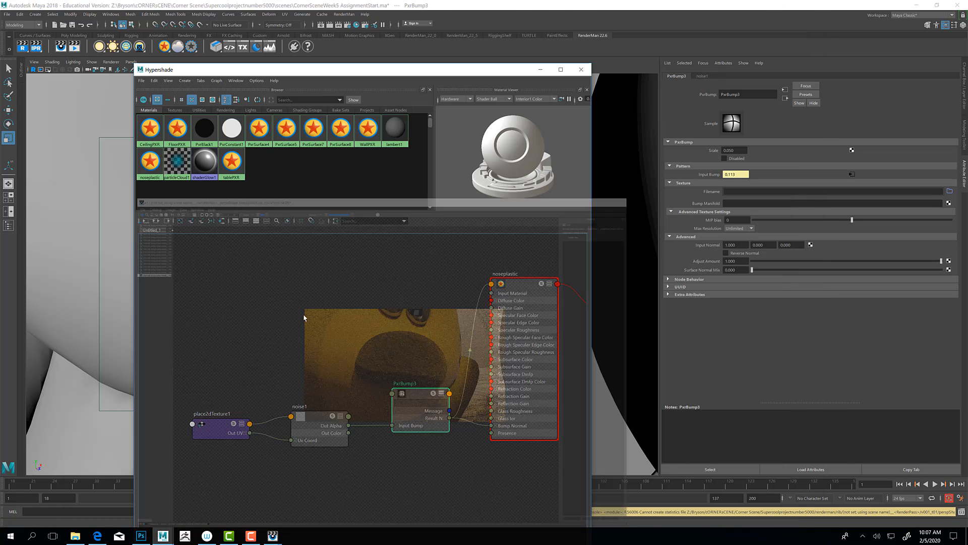
click(541, 70)
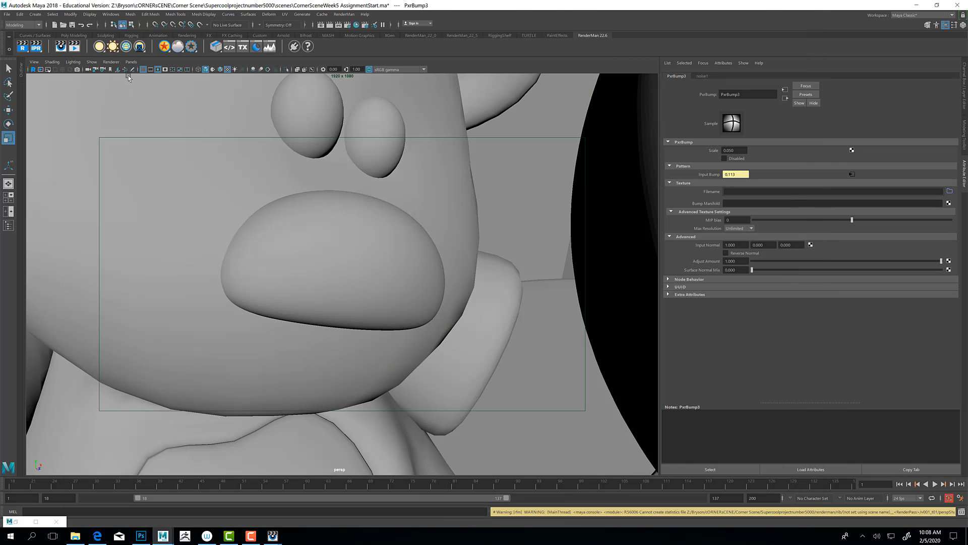
click(131, 62)
click(130, 62)
click(111, 62)
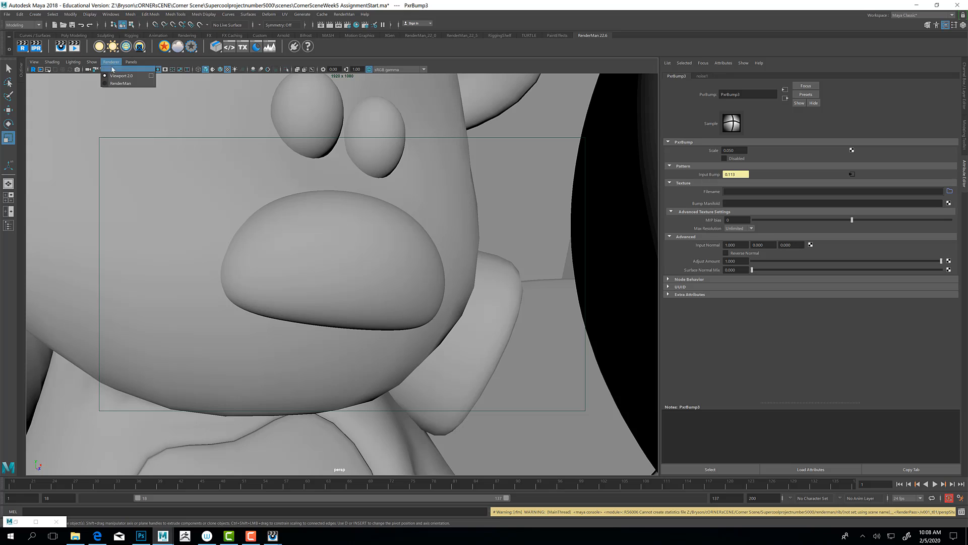
click(130, 62)
mouse_move(167, 69)
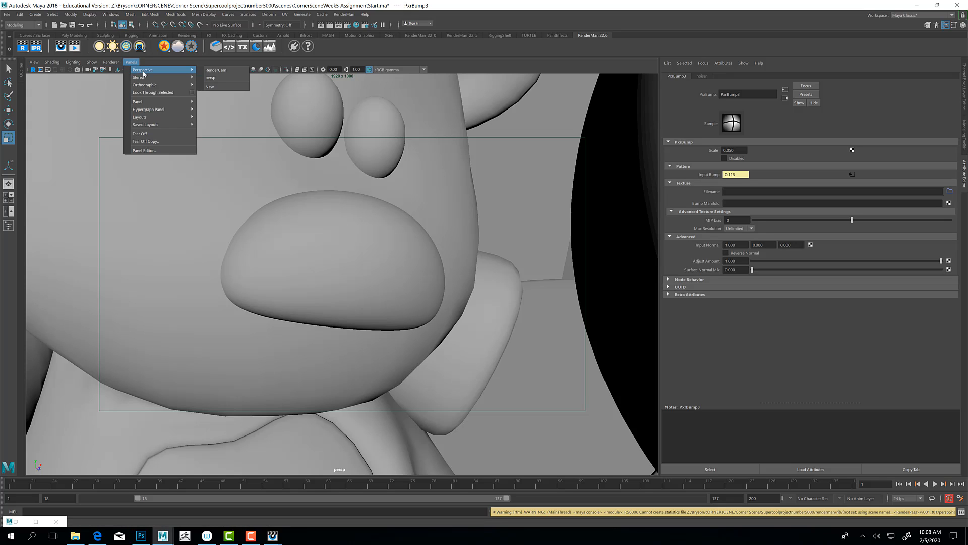
click(219, 73)
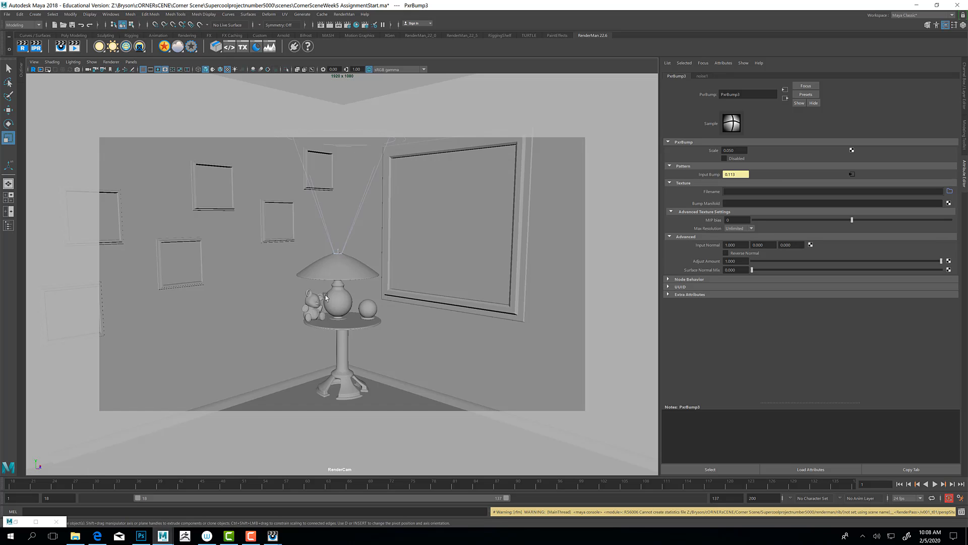
mouse_move(273, 537)
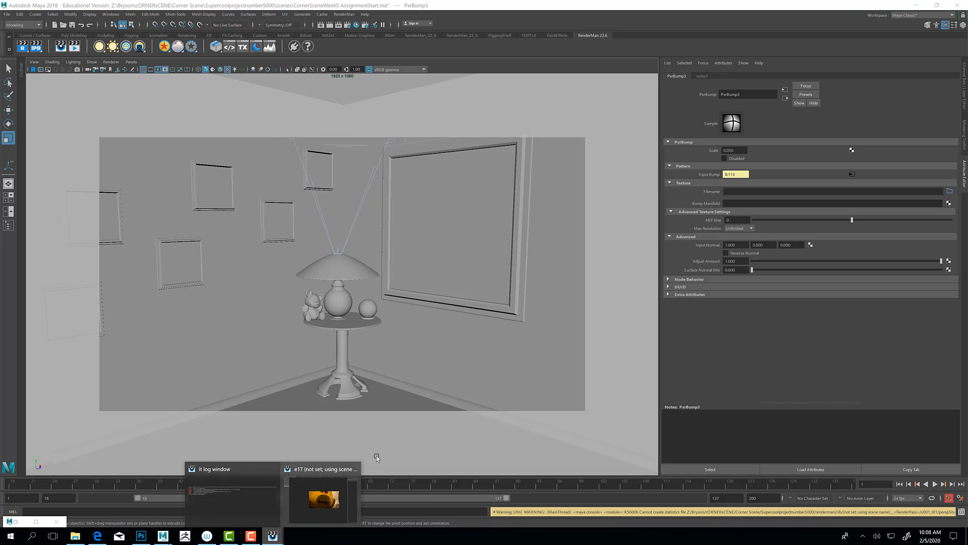
click(318, 504)
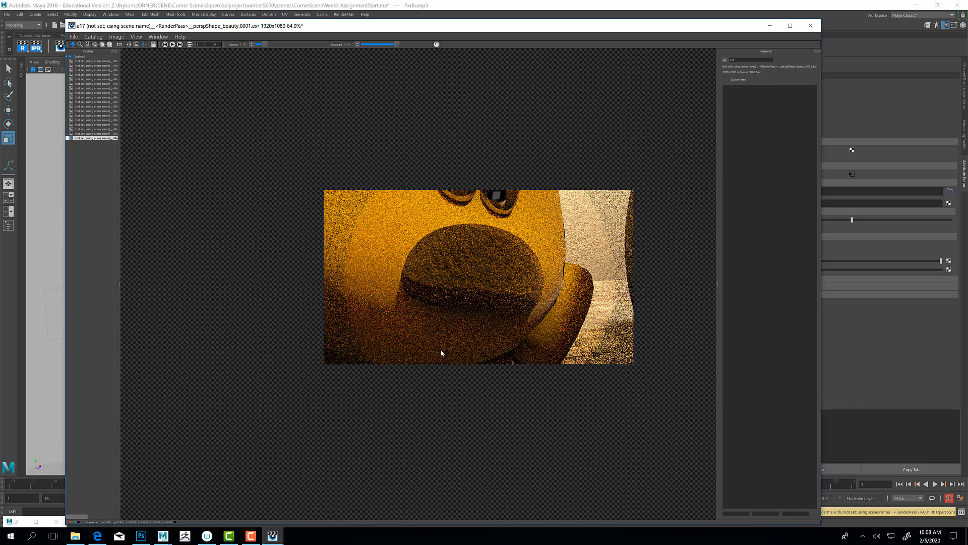
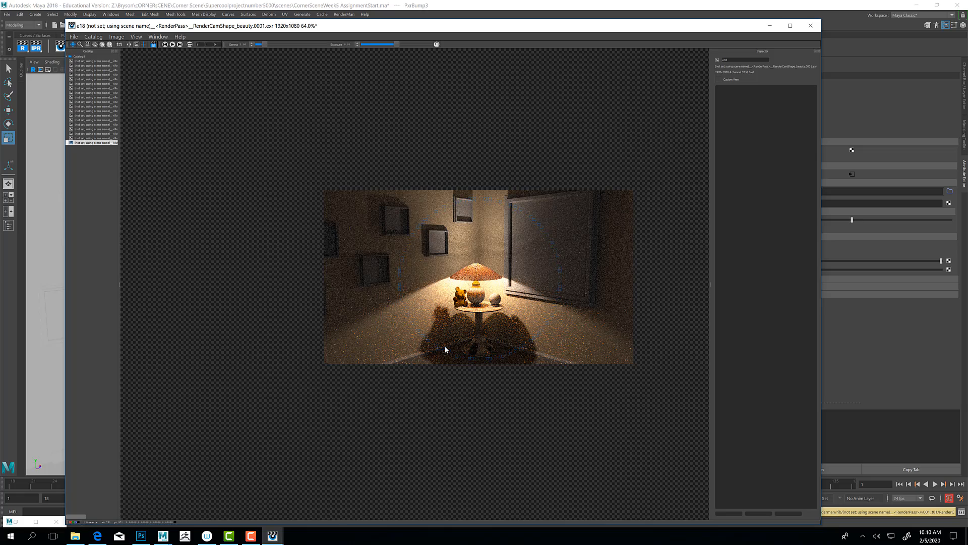
Examine the teddy bear and the other objects on the lamp table in the RenderCam render.
scroll(464, 306, up, 5)
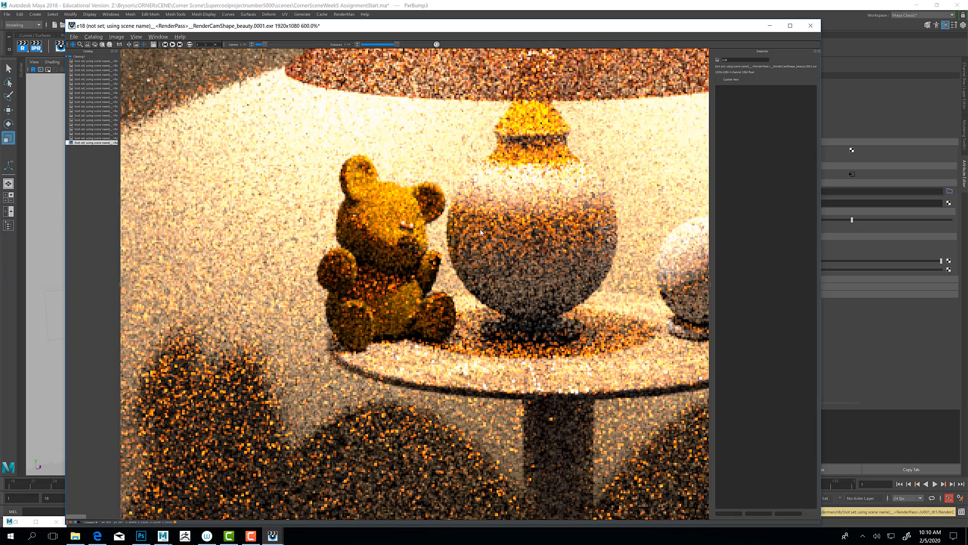
scroll(461, 255, down, 4)
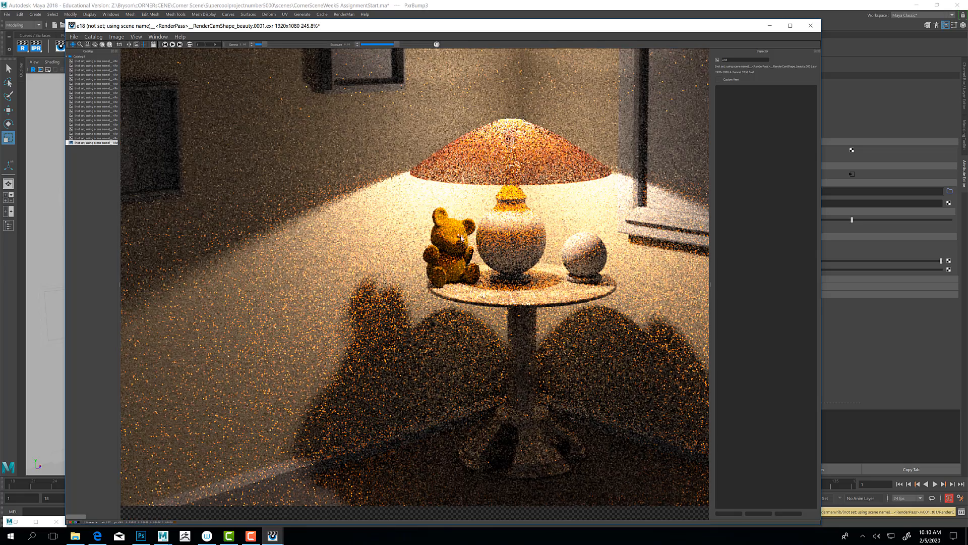
scroll(489, 259, down, 4)
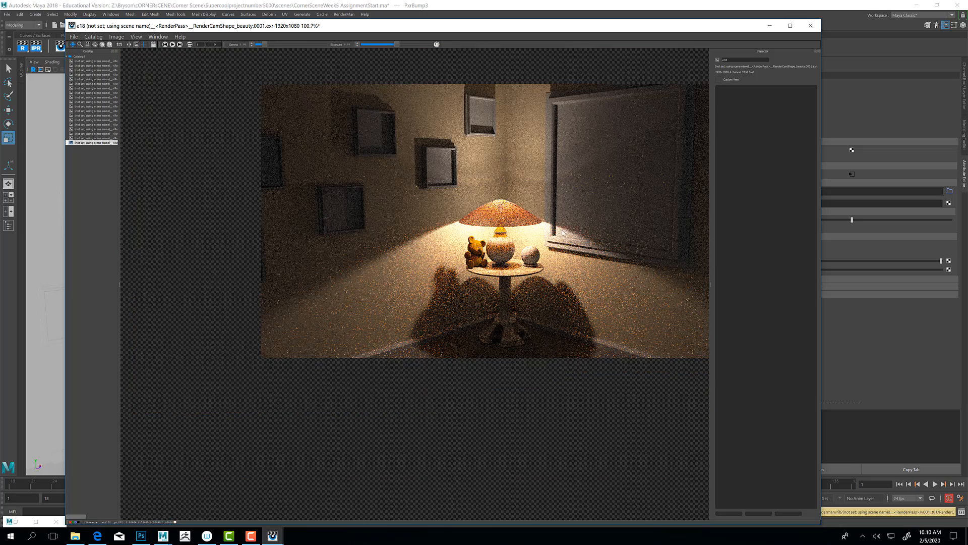
scroll(484, 254, up, 4)
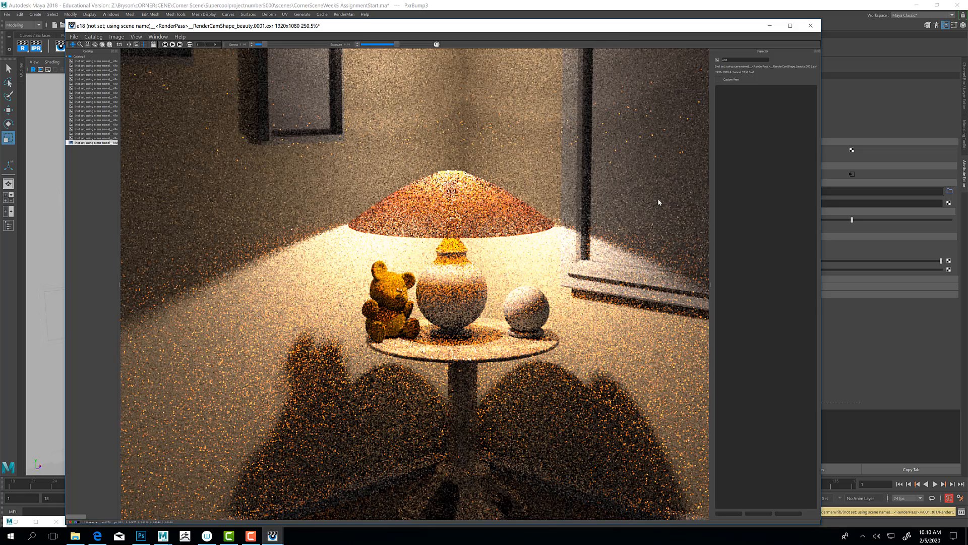
Select the sphere beside the lamp on the table and frame it in the persp view.
click(772, 26)
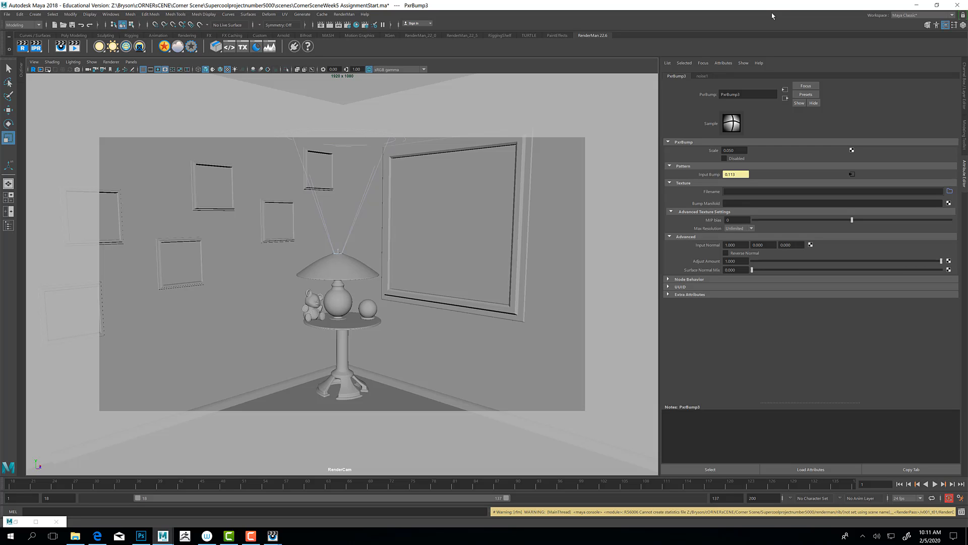
click(375, 306)
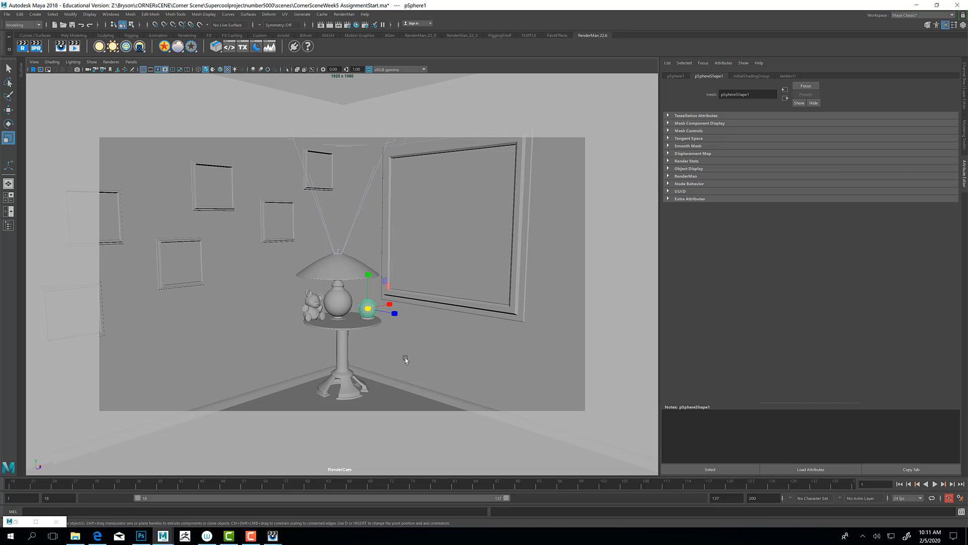
click(131, 61)
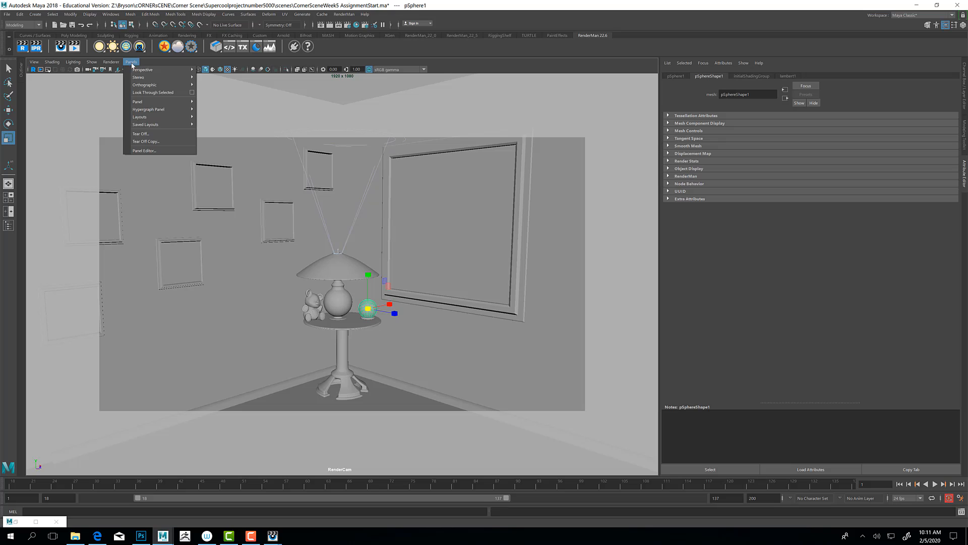
mouse_move(191, 69)
click(232, 78)
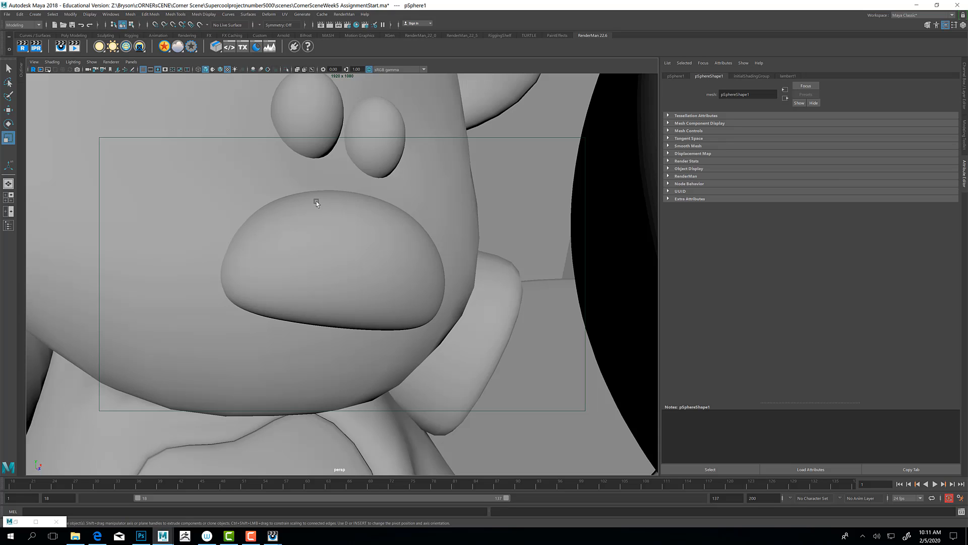
key(f)
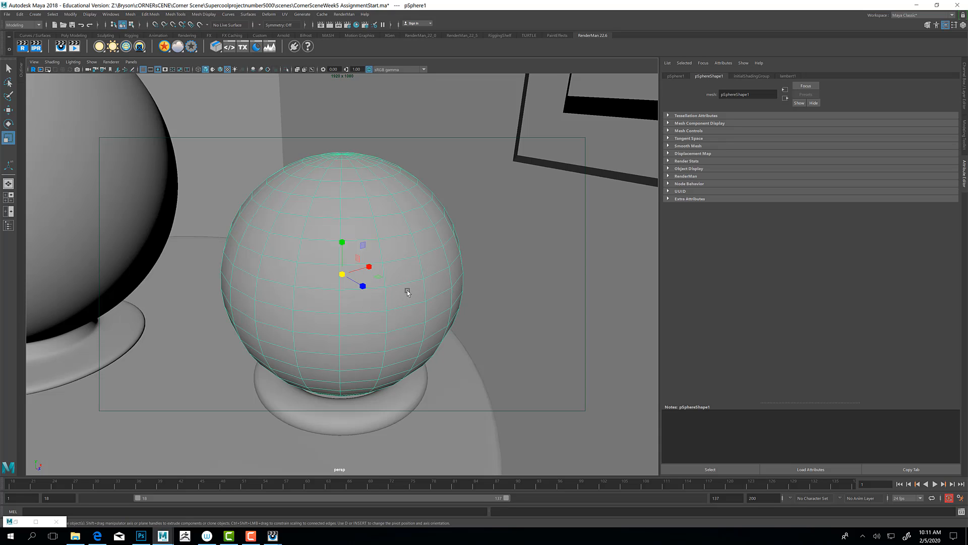
Turn on smooth mesh preview for the sphere and show its UVs in the UV Editor.
key(3)
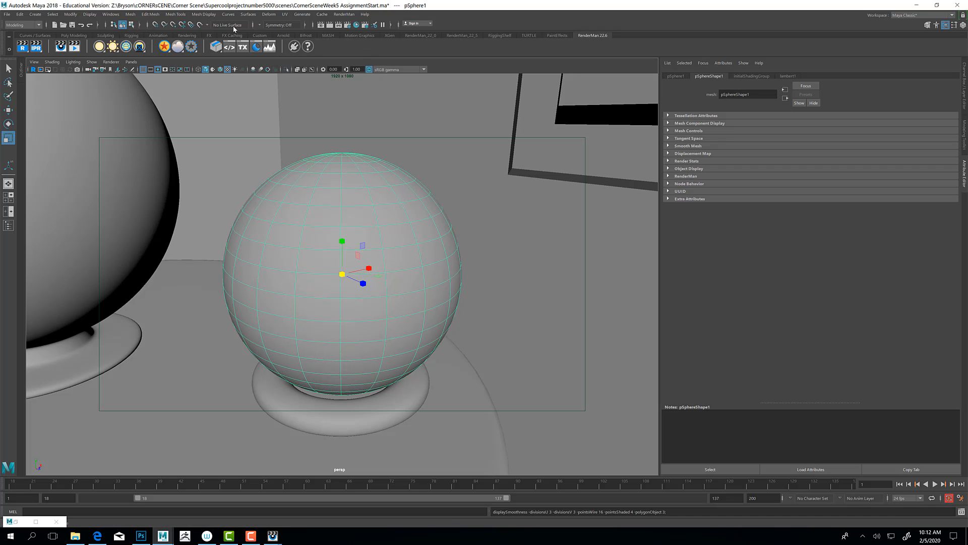
click(286, 14)
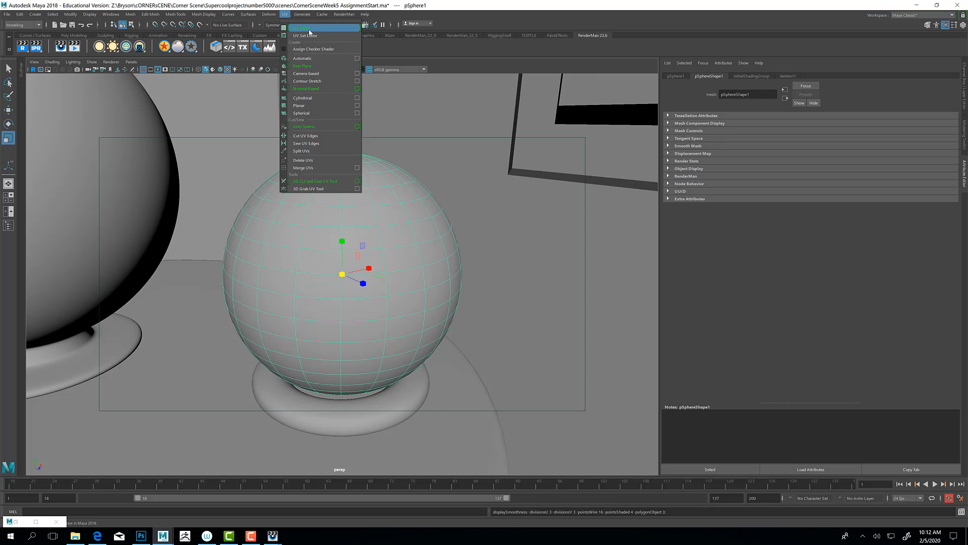
click(302, 29)
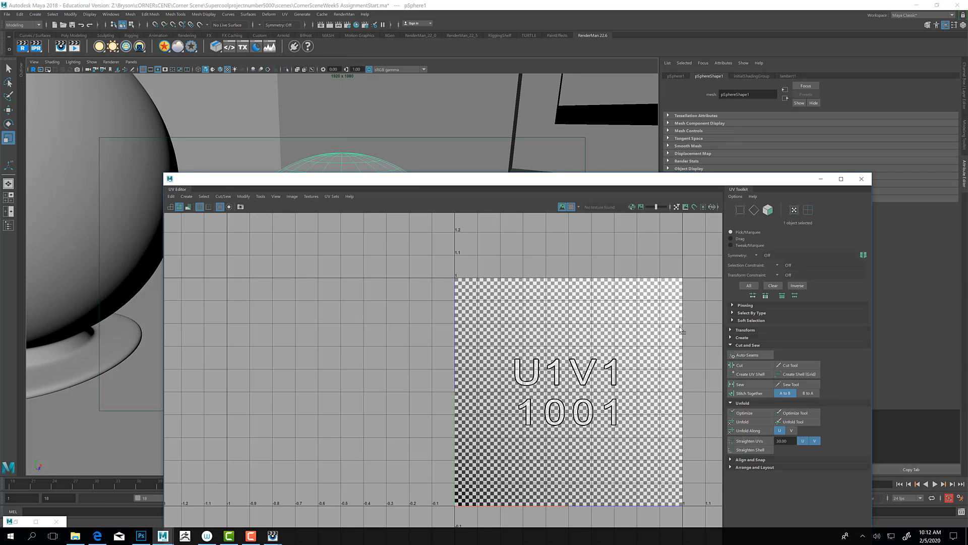
key(f)
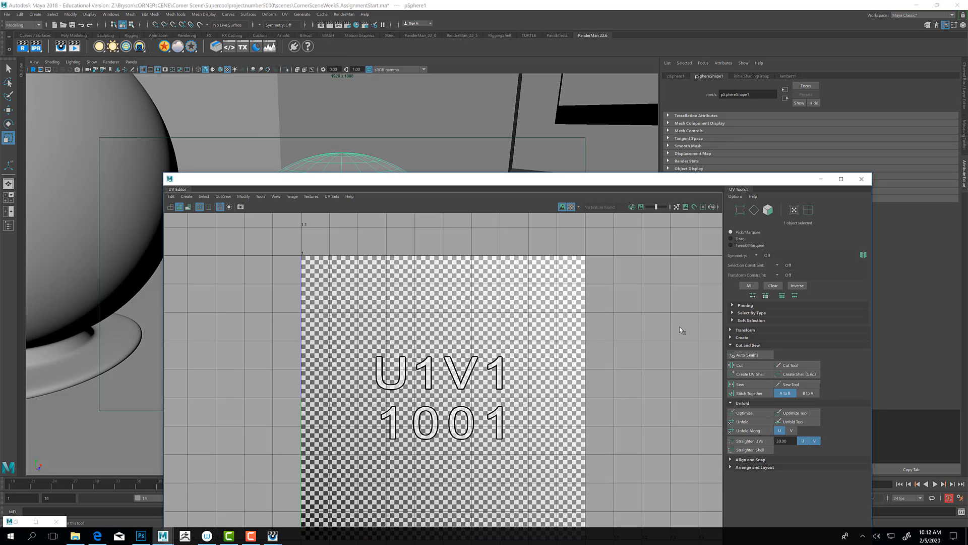
Project new UVs onto the sphere with the Camera-Based projection, minimize the UV Editor and return to object mode.
click(284, 14)
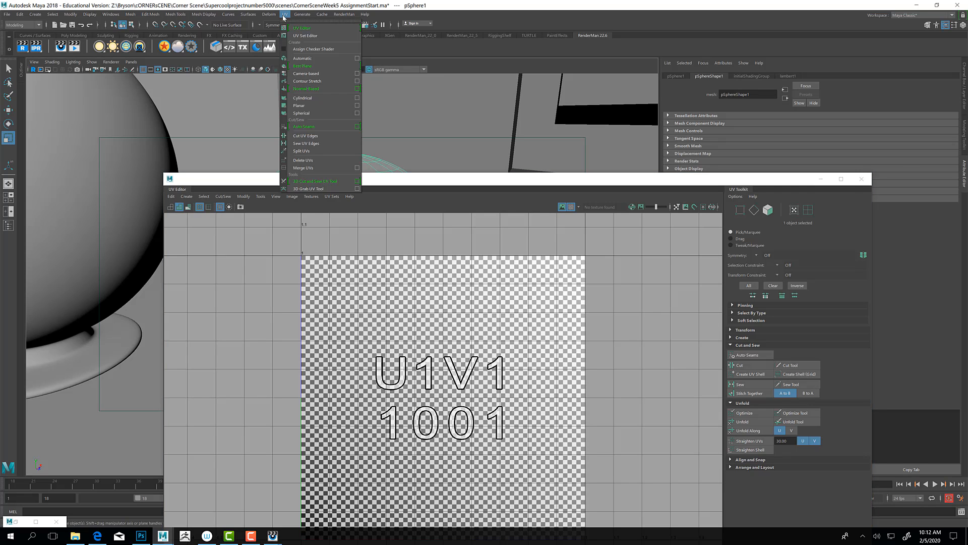
click(316, 74)
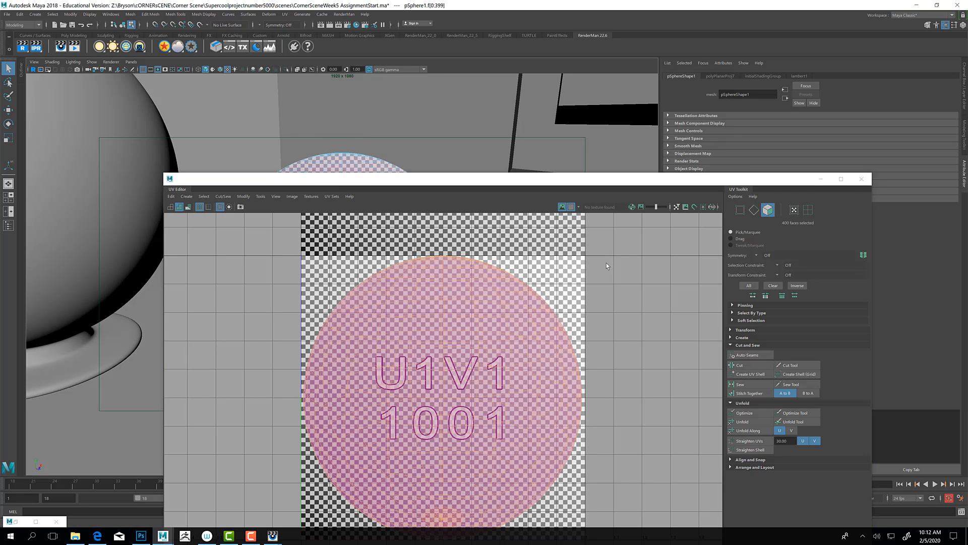
click(821, 179)
scroll(393, 261, down, 2)
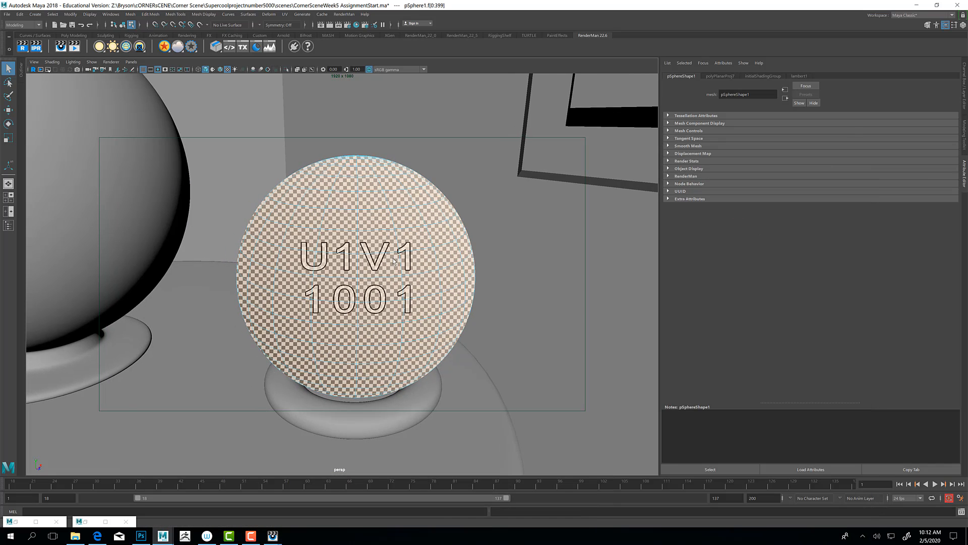
scroll(394, 260, up, 2)
right_drag(374, 187, 414, 175)
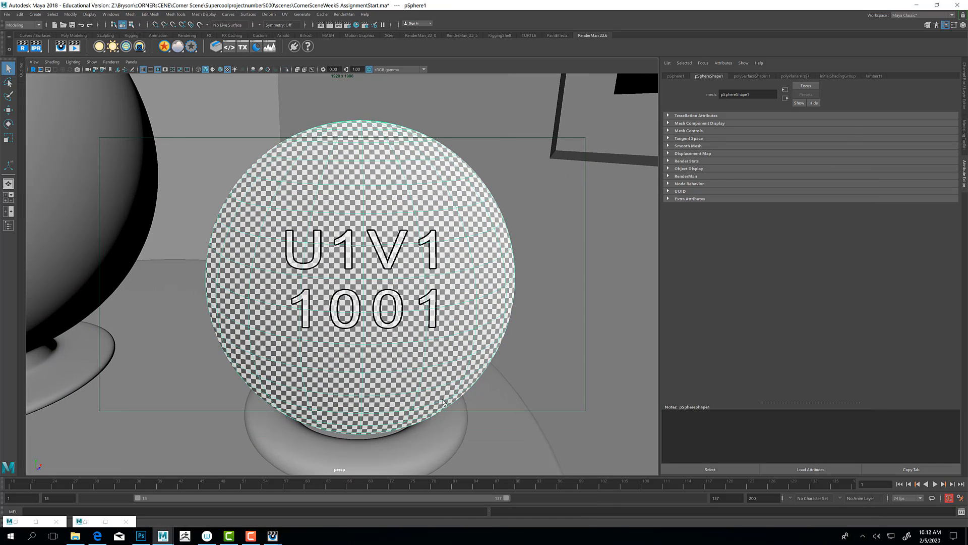
Assign a new PxrSurface material to the sphere and name it rubberball.
click(164, 47)
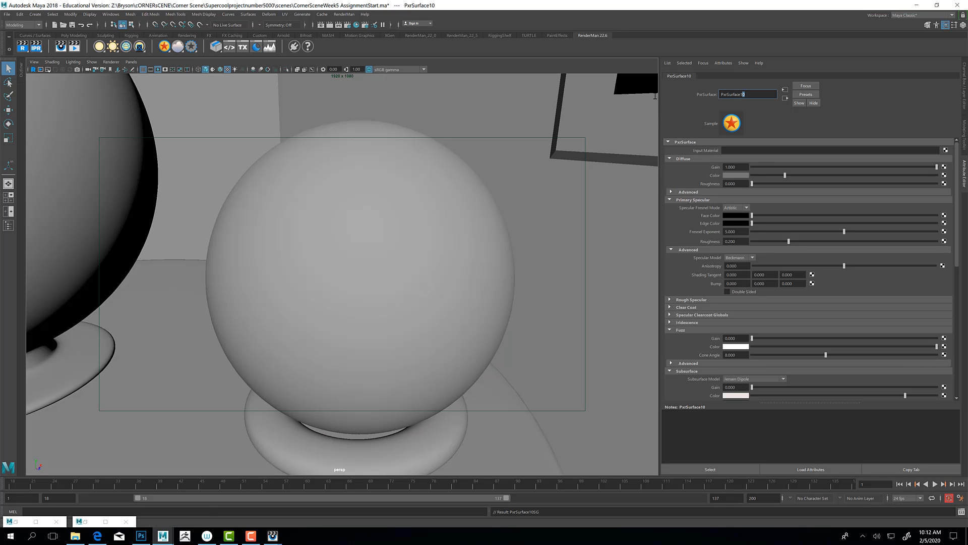
drag(655, 96, 619, 126)
text(rubberball)
key(Return)
Set the rubberball material's diffuse color to a light blue with hue about 202 and full value.
click(744, 176)
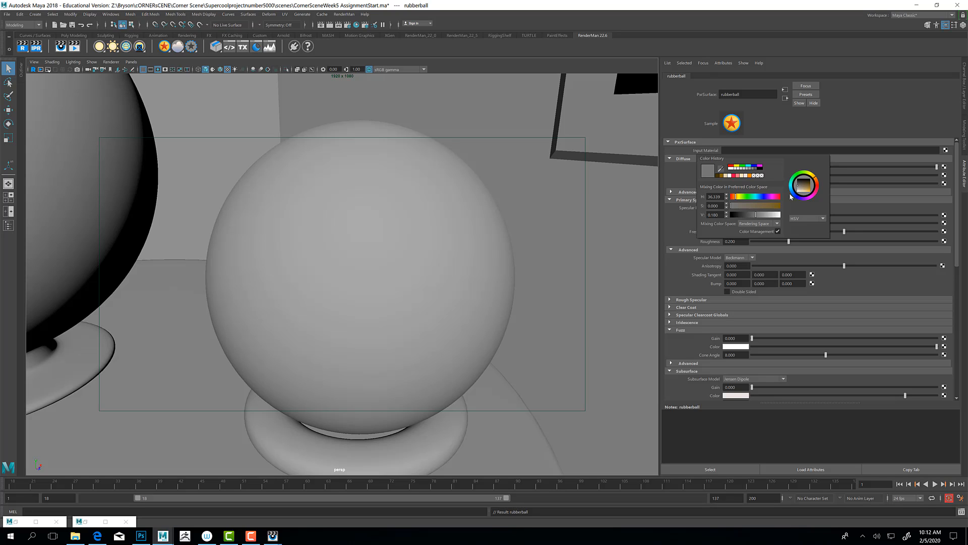
click(792, 191)
mouse_move(808, 187)
mouse_down()
mouse_move(816, 192)
mouse_move(808, 186)
mouse_up()
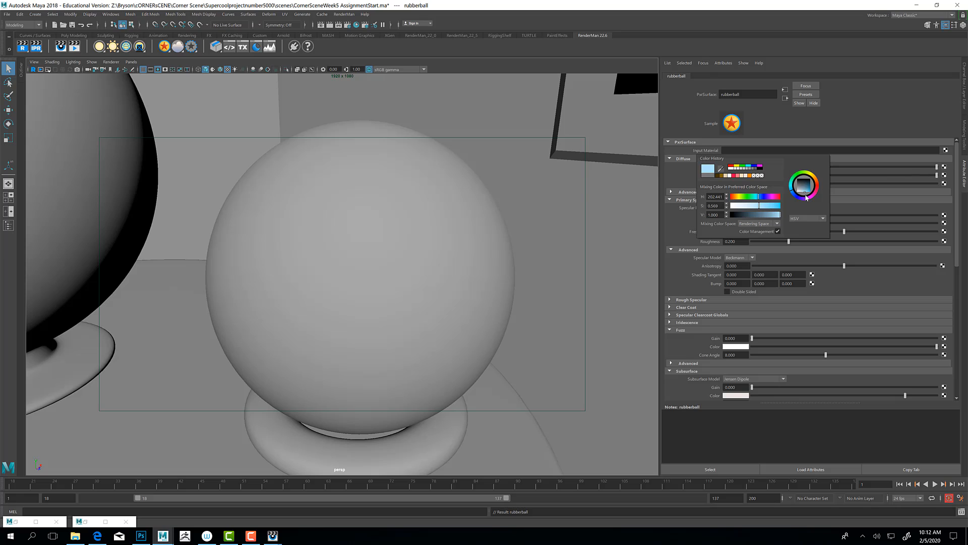
Switch the persp viewport's renderer to RenderMan to preview the ball live.
alt+drag(362, 224, 358, 238)
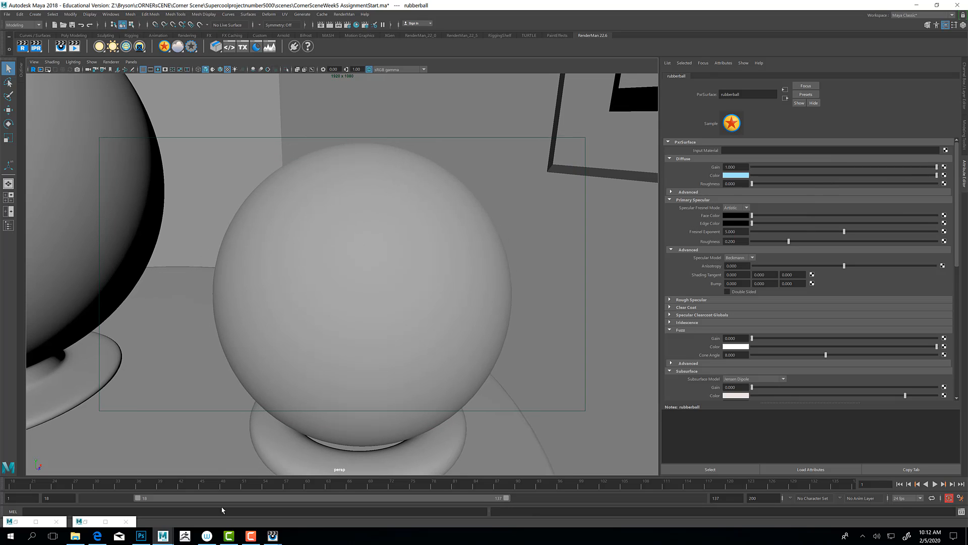
click(111, 62)
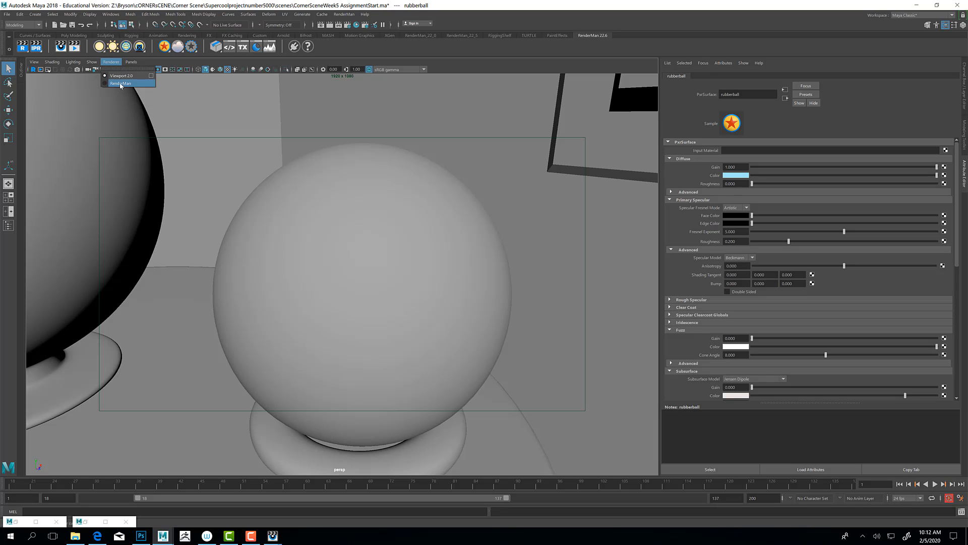
click(120, 84)
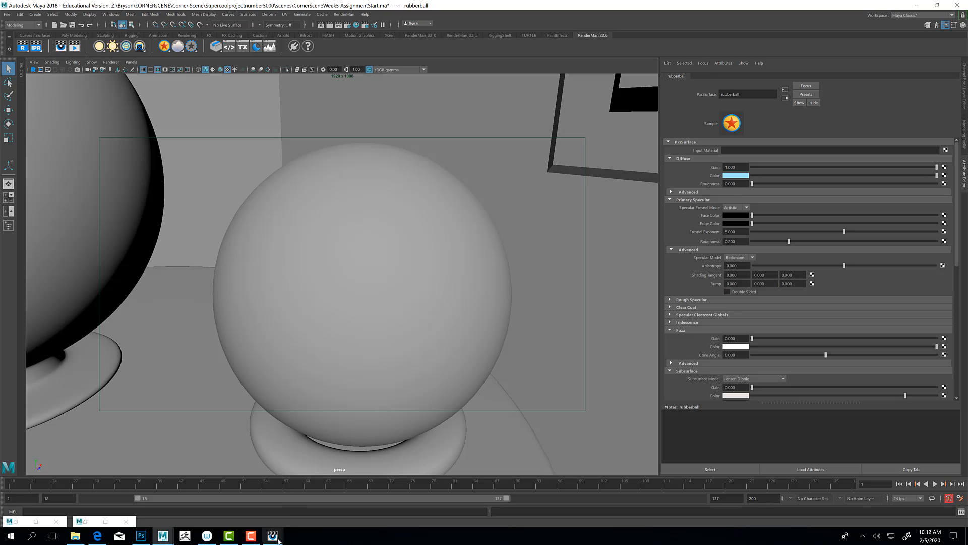
mouse_move(276, 540)
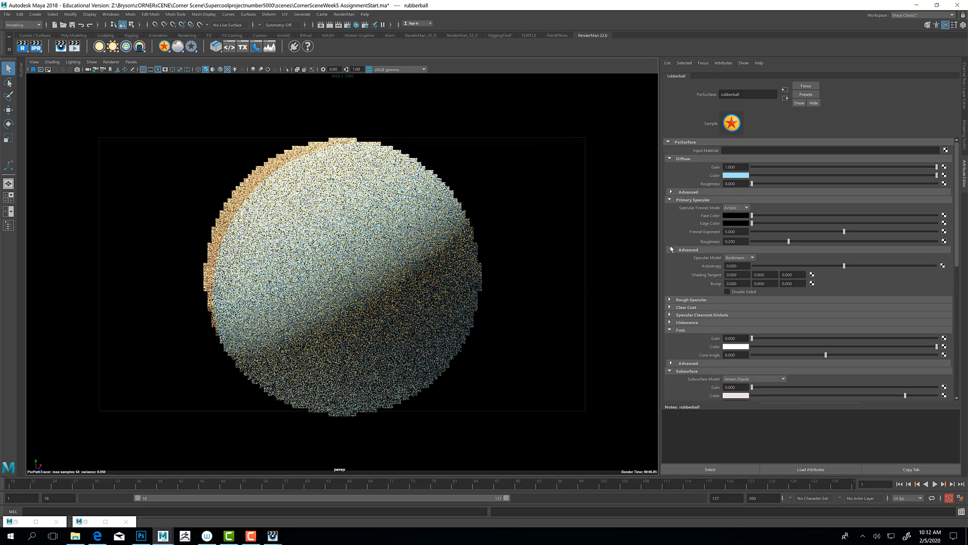
Raise the rubberball's subsurface gain to 1.000 and make its subsurface color a pale mint green.
scroll(744, 239, down, 3)
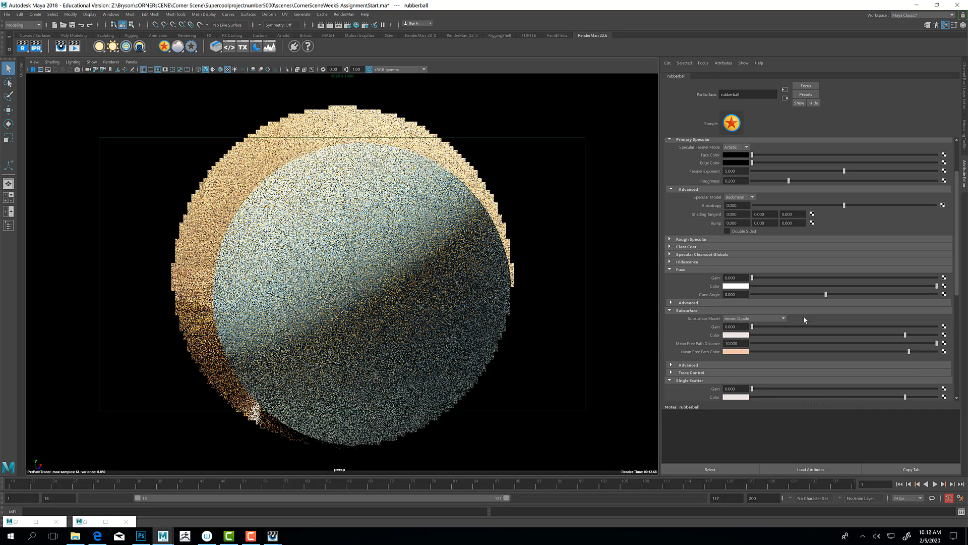
drag(762, 328, 817, 325)
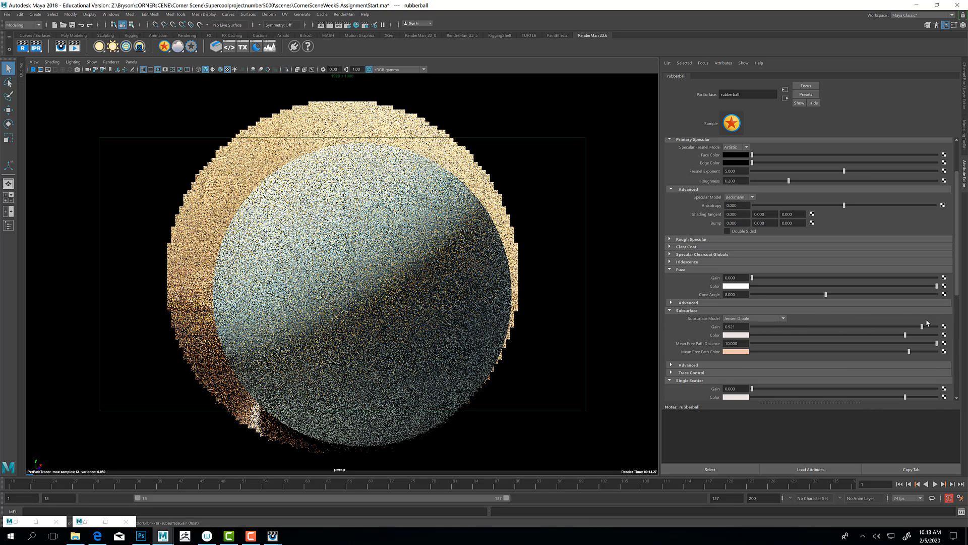
drag(927, 323, 950, 327)
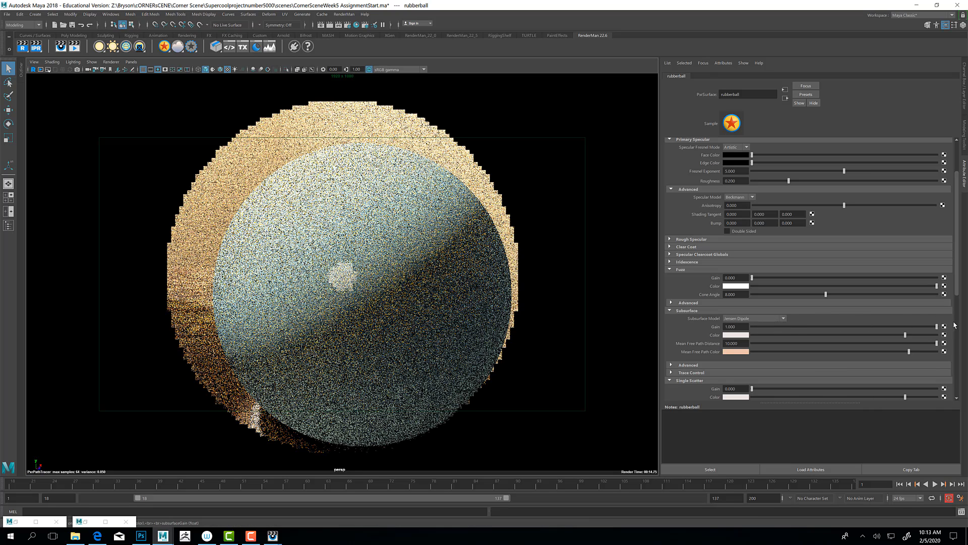
click(742, 335)
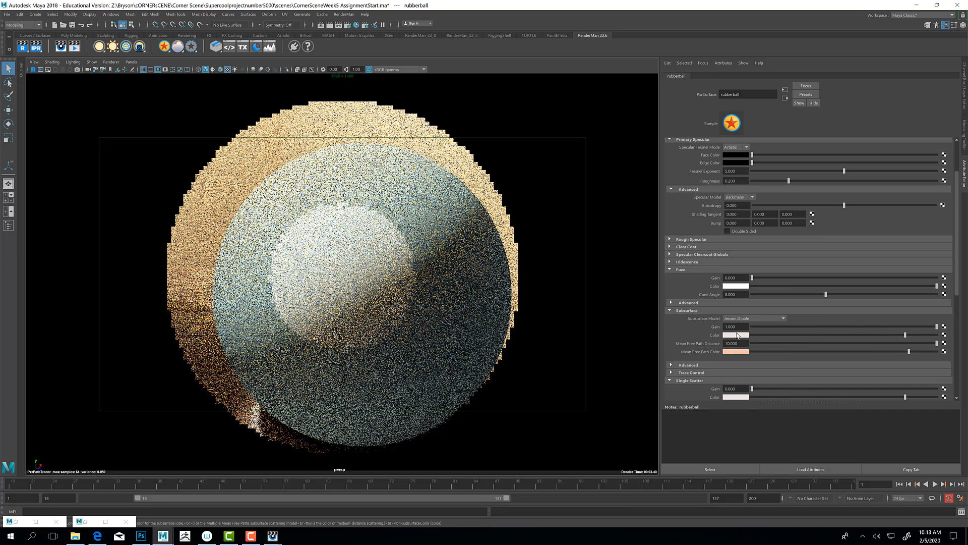
click(740, 336)
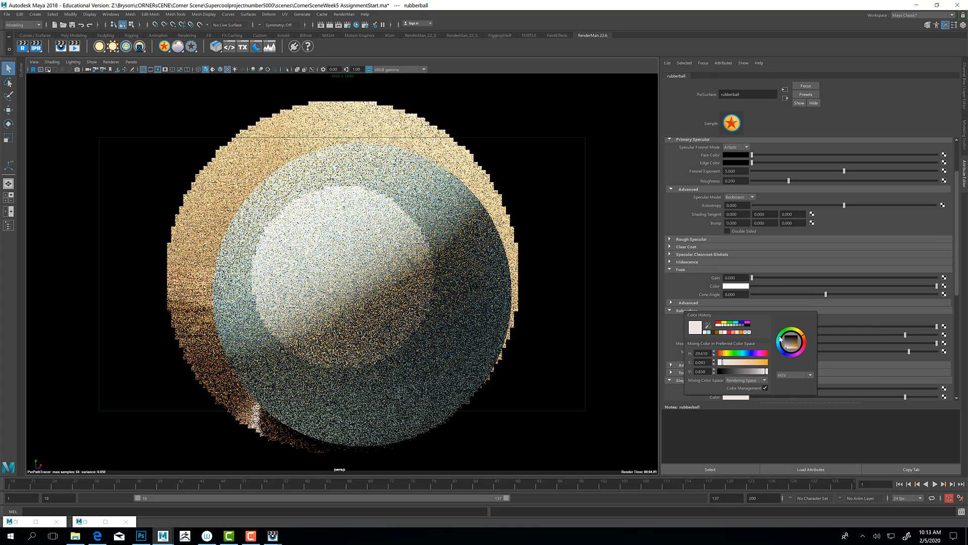
click(780, 334)
click(790, 348)
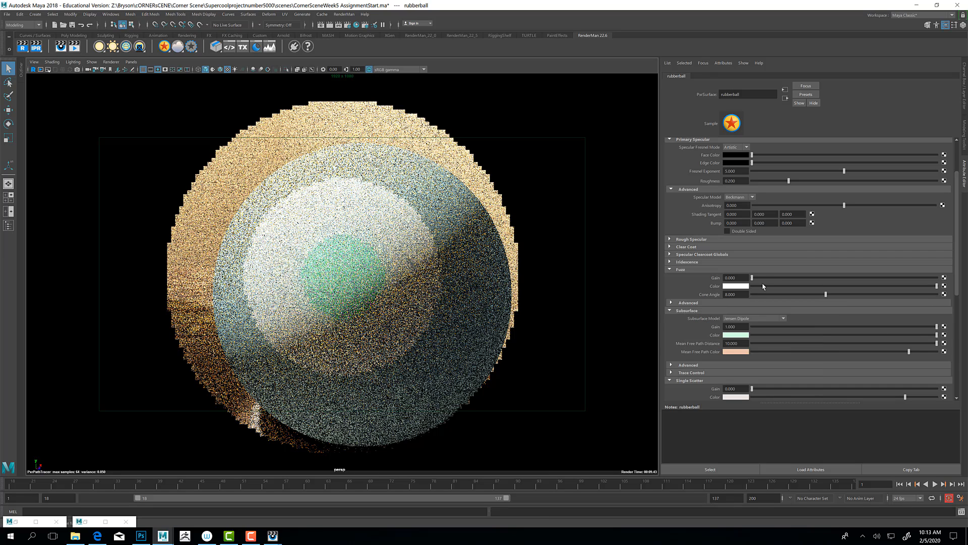
Set the subsurface mean free path color to a light purple with hue 270 and value 1.000.
click(736, 351)
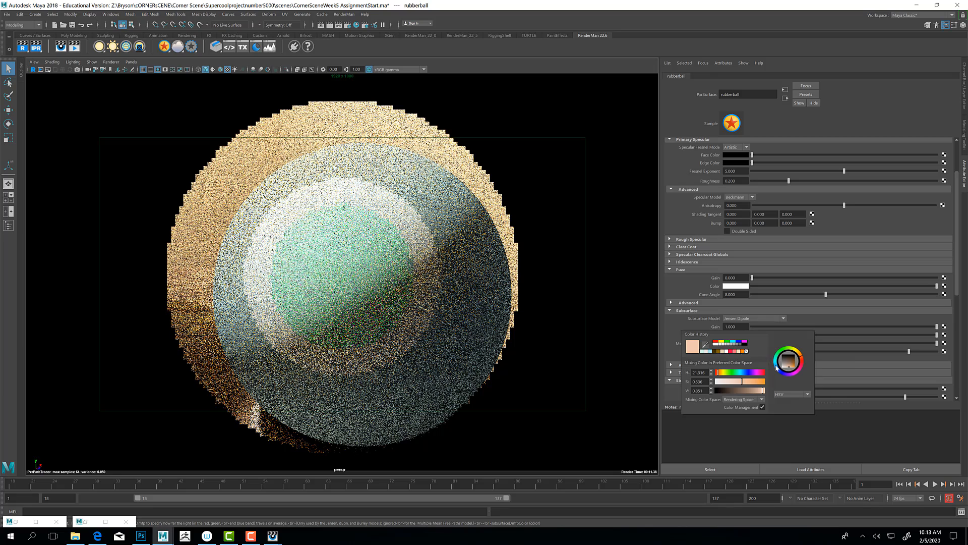
click(788, 377)
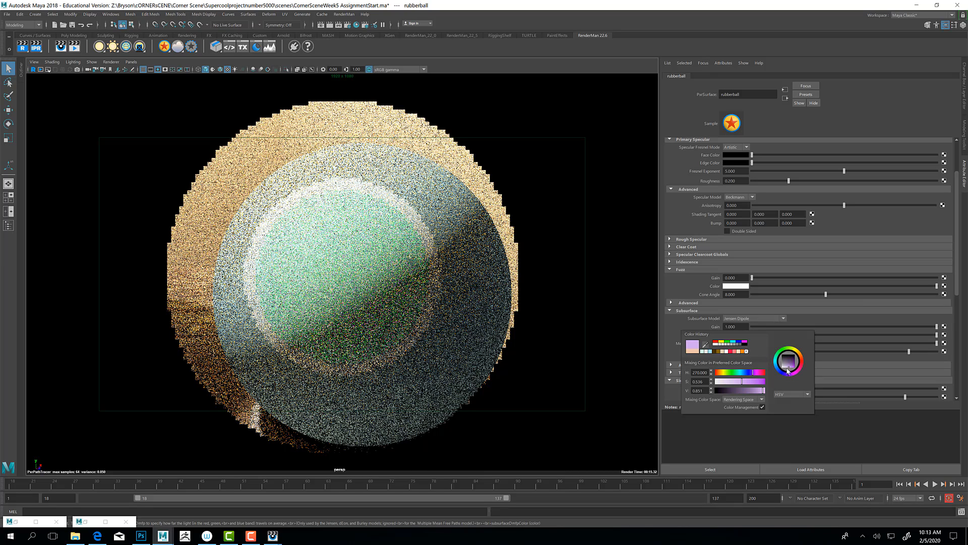
click(786, 369)
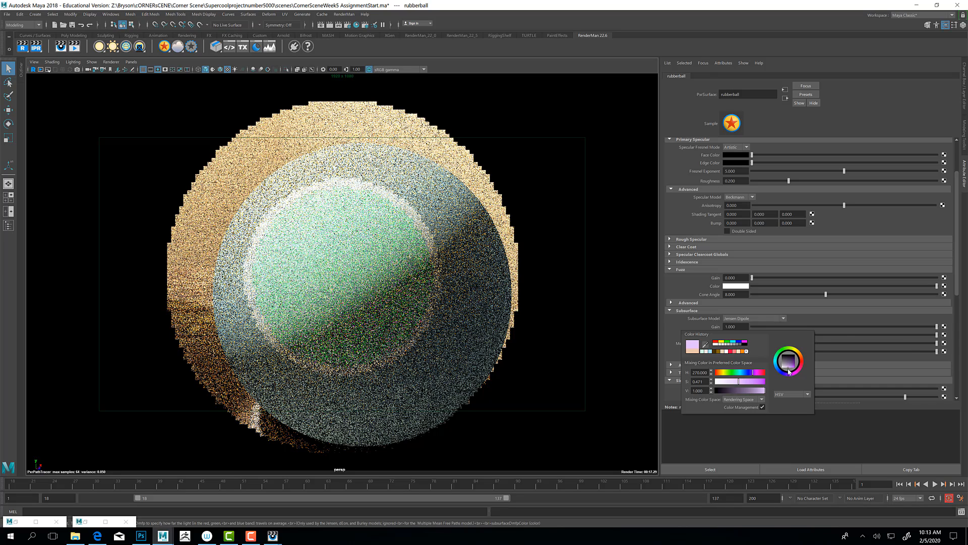
Lower the subsurface gain to about 0.666 and set the mean free path distance to 50.
click(857, 326)
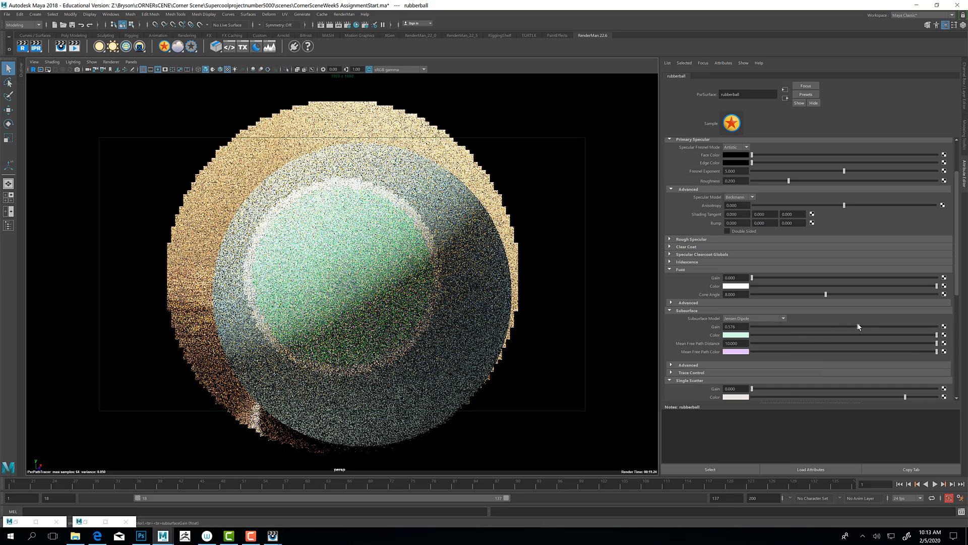
drag(857, 326, 874, 327)
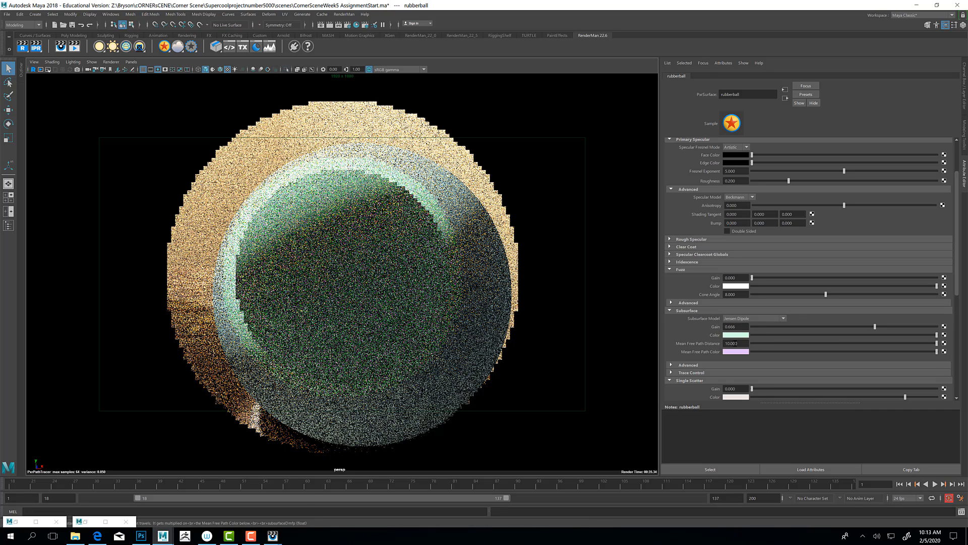
double_click(736, 343)
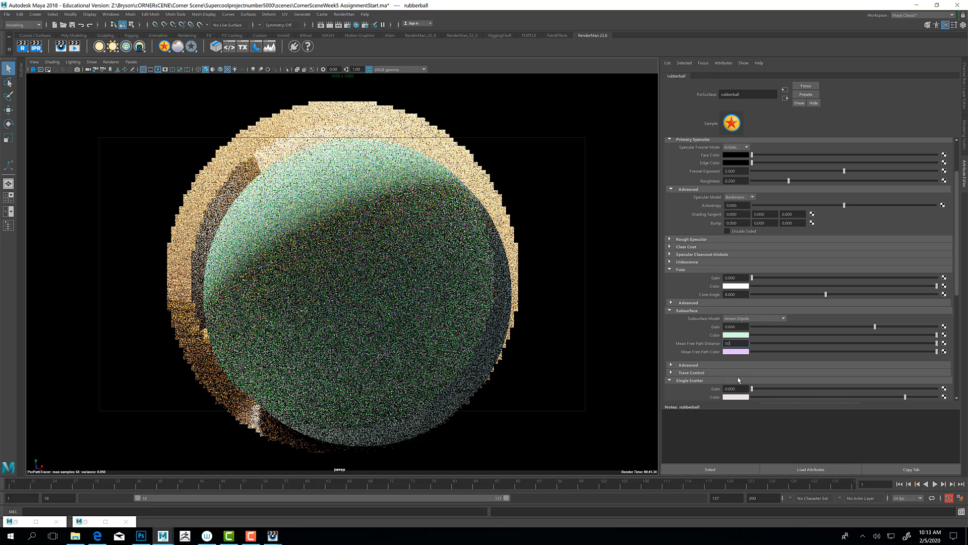
key(Return)
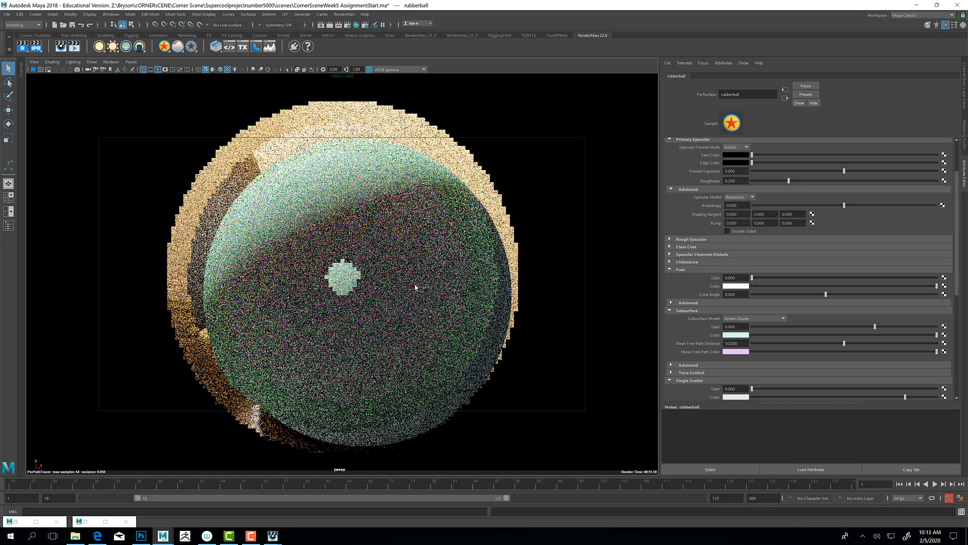
Compare the preview with a mean free path distance of 10, and return the distance to 50.
drag(740, 344, 722, 343)
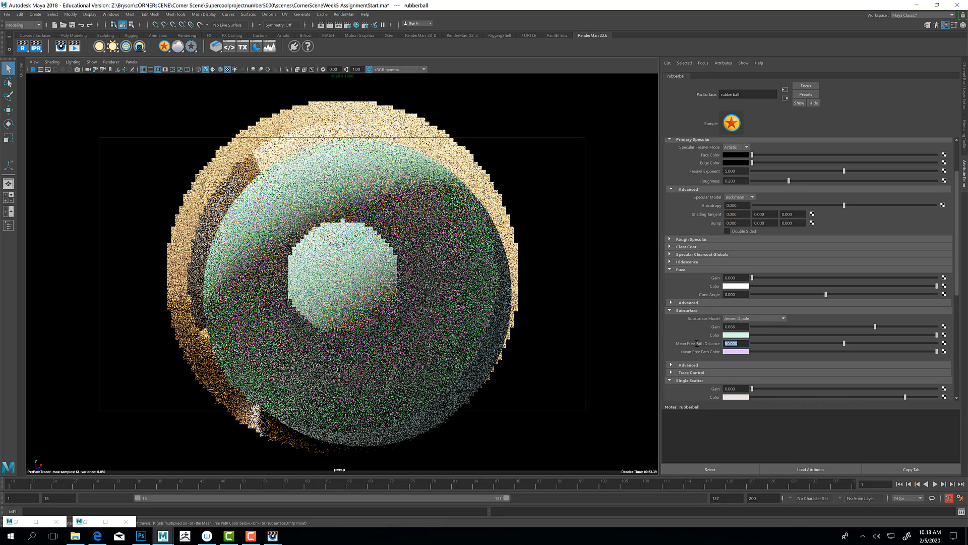
text(10)
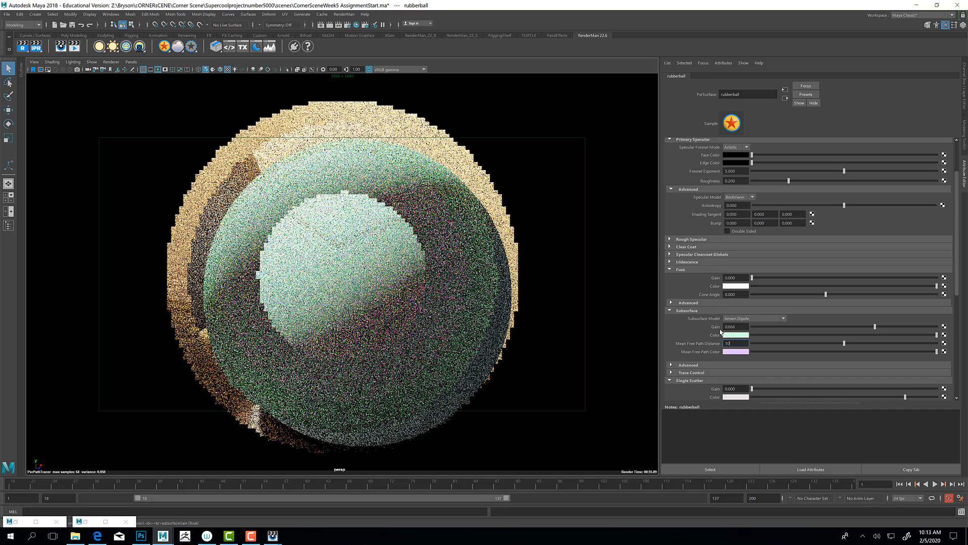
key(Return)
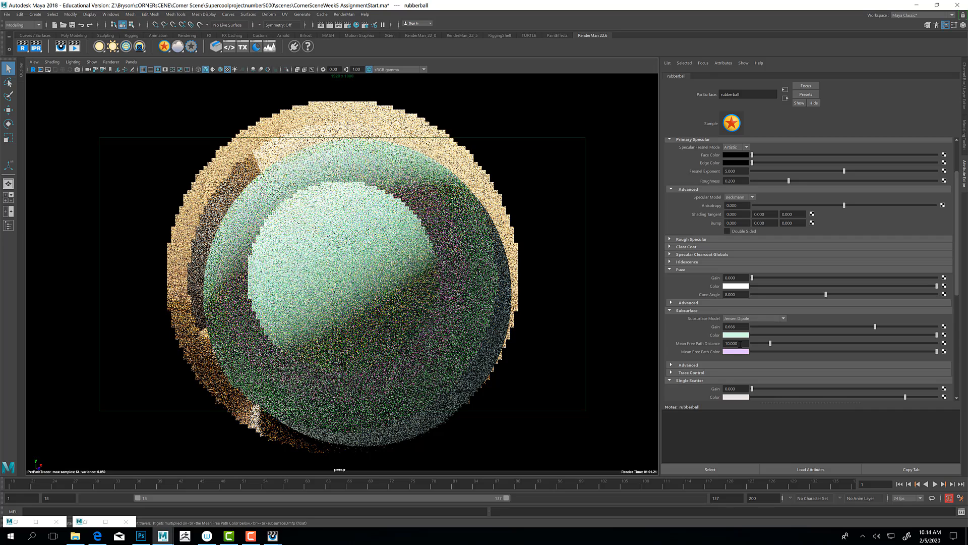
drag(742, 343, 664, 340)
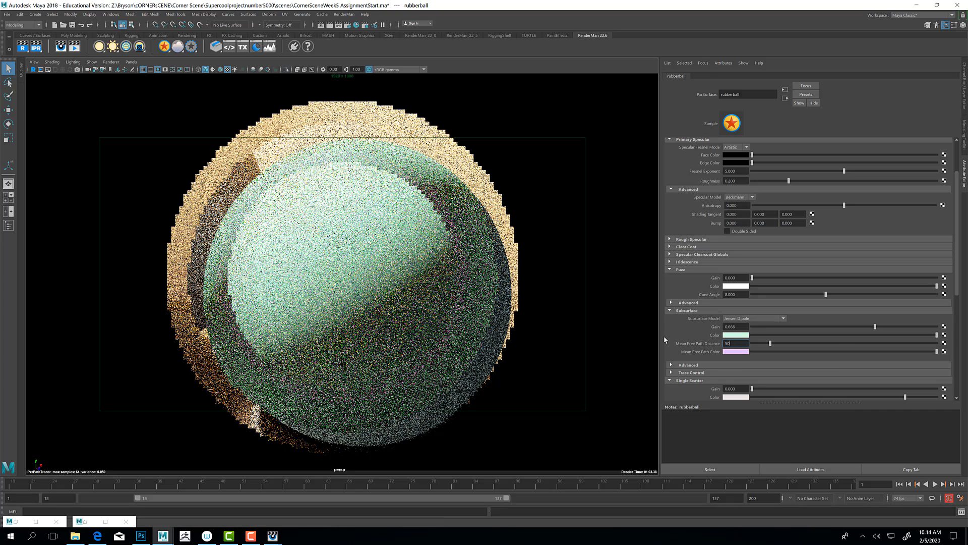
text(50)
key(Return)
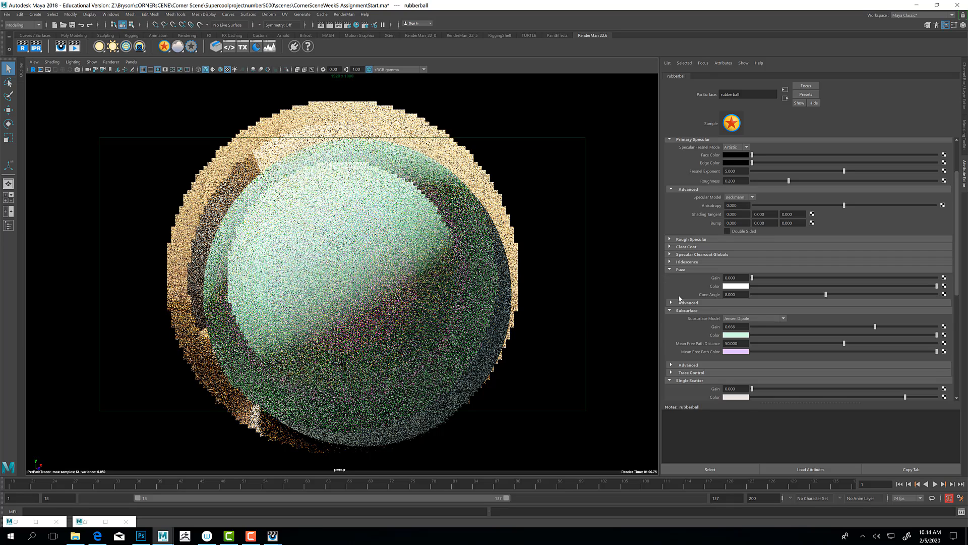
Brighten the rubberball's primary specular face color to a medium gray.
scroll(743, 222, up, 3)
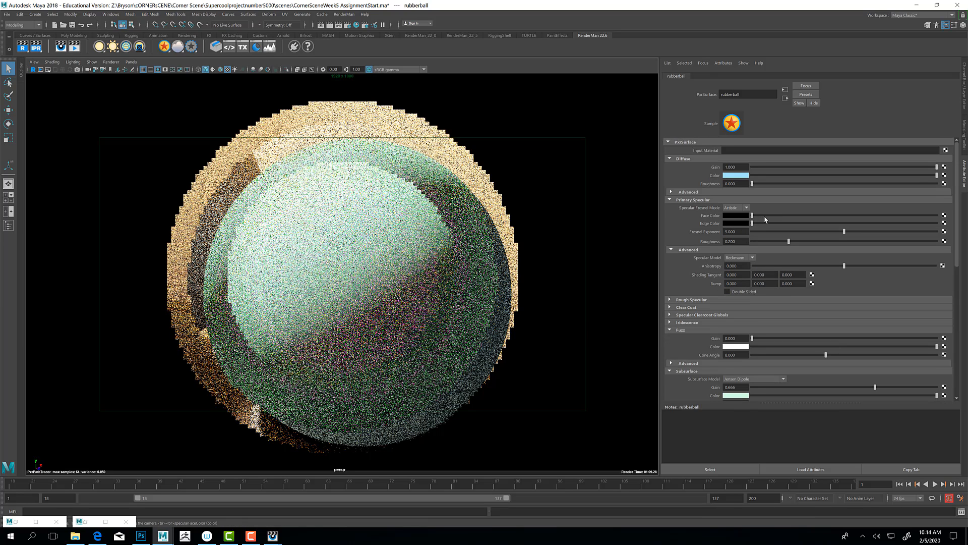
drag(752, 216, 794, 218)
click(798, 217)
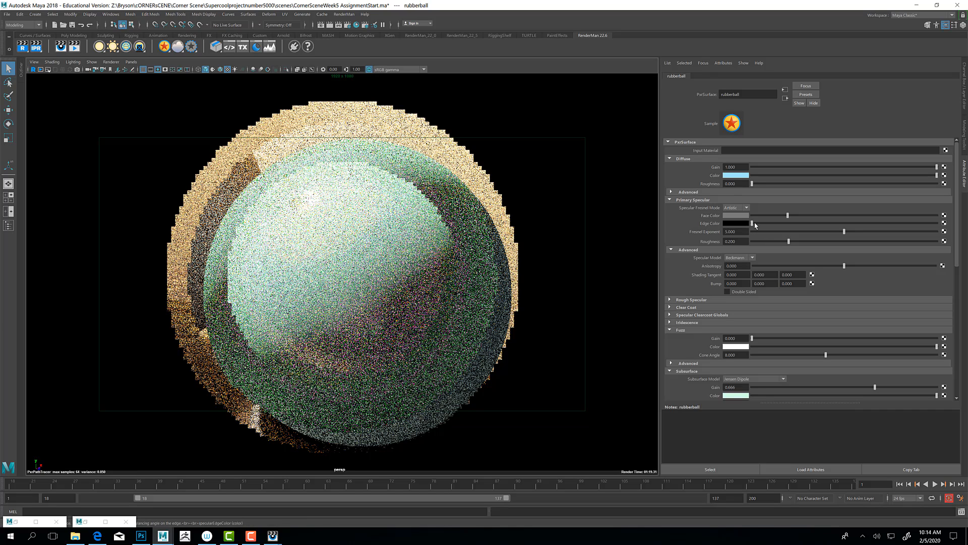
Connect a 2D Fractal texture to the rubberball's primary specular roughness and brighten its face color to light gray.
click(944, 242)
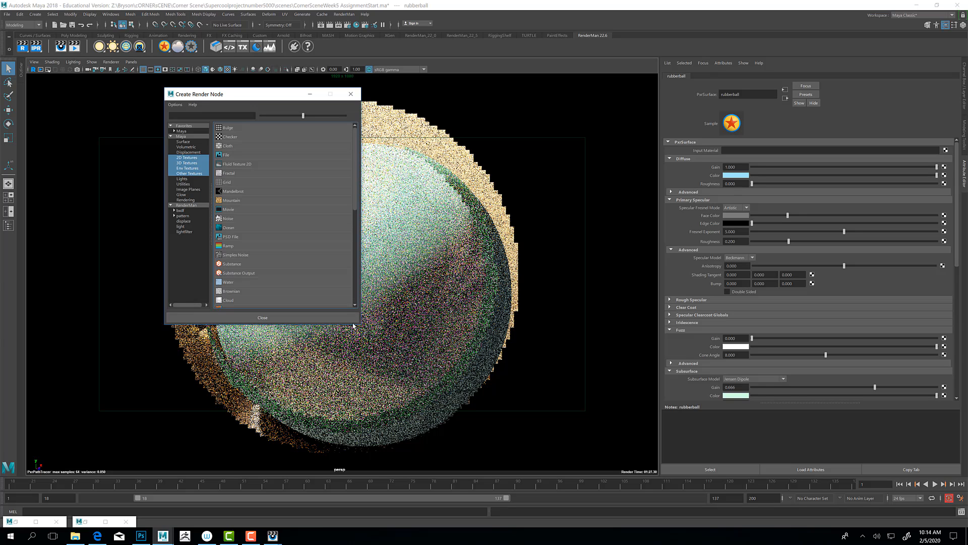
drag(256, 94, 566, 296)
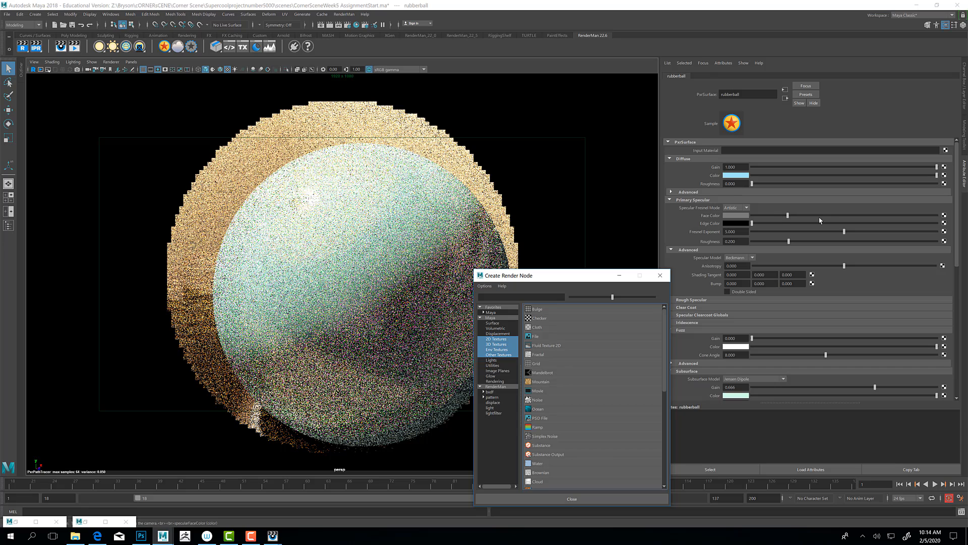
drag(787, 215, 841, 219)
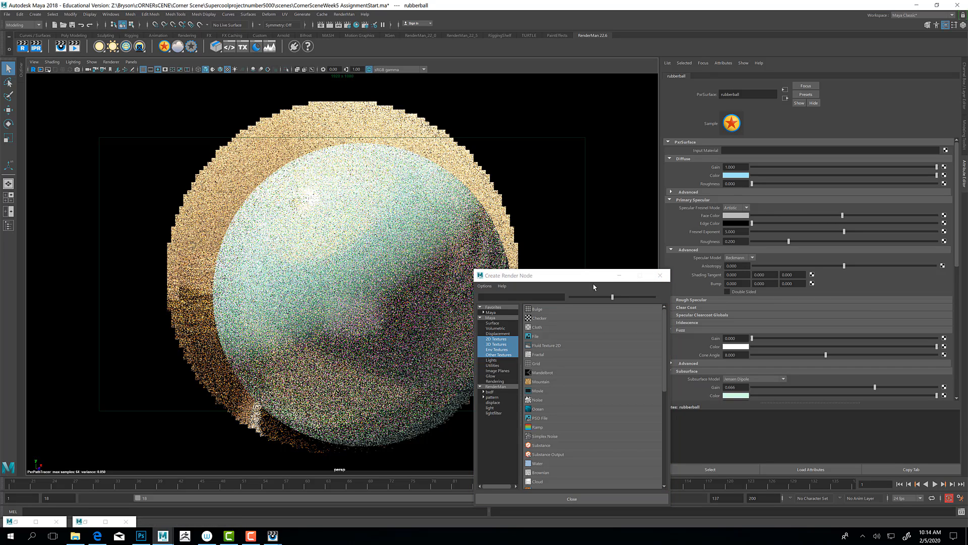
drag(569, 280, 590, 174)
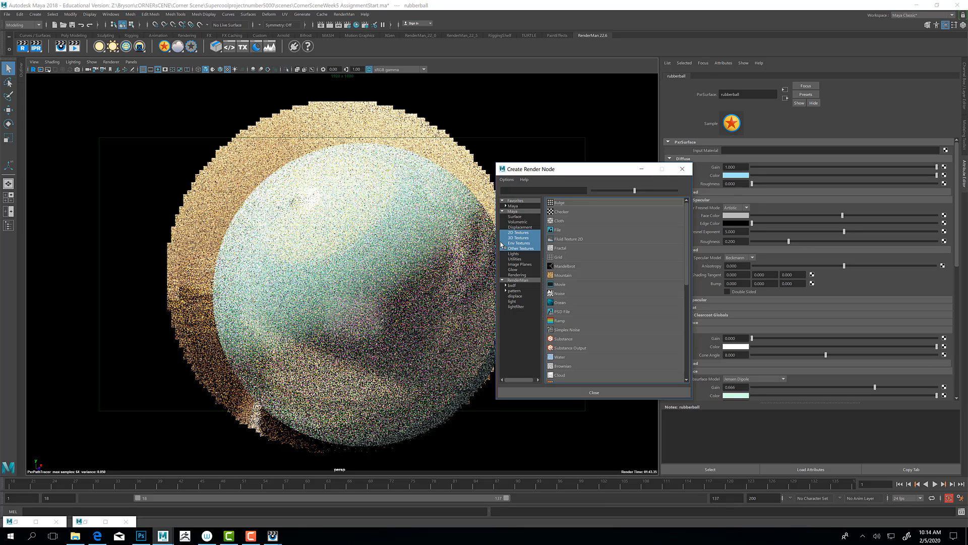
click(523, 233)
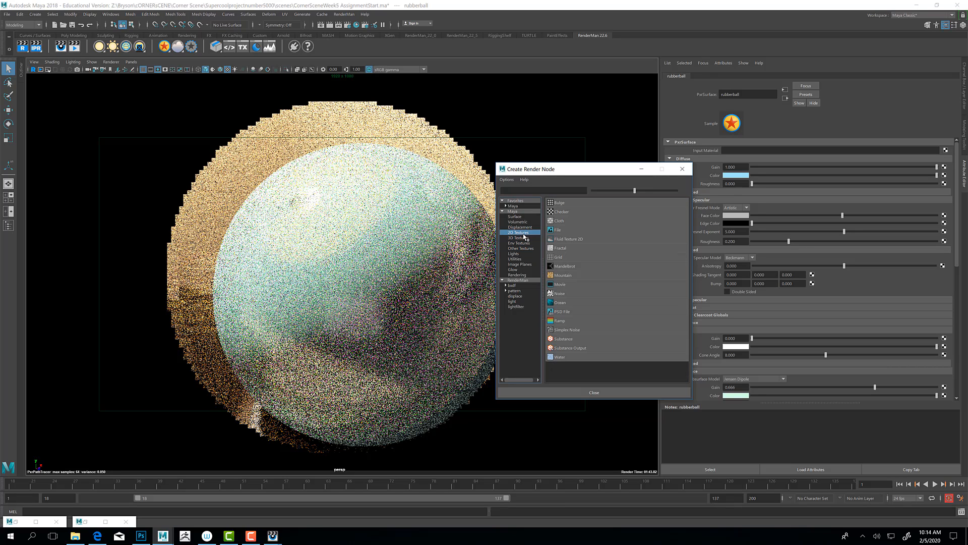
click(561, 247)
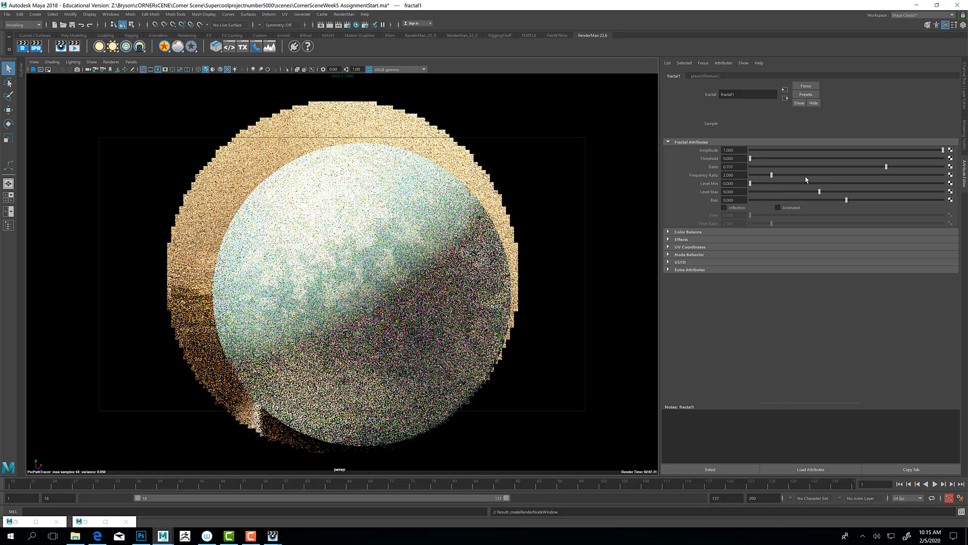
Lower the fractal texture's amplitude to about 0.489 and return to the sphere's rubberball material attributes.
click(824, 150)
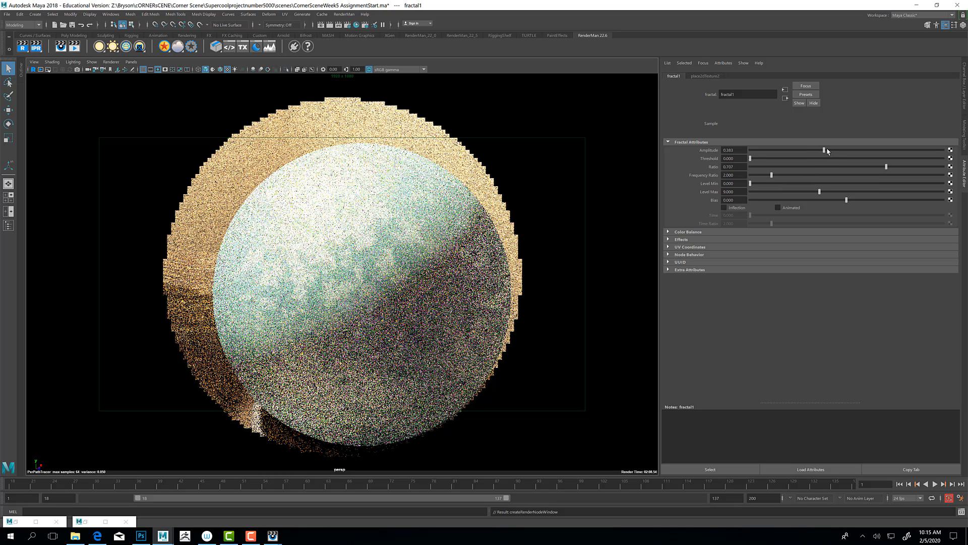
drag(827, 150, 845, 153)
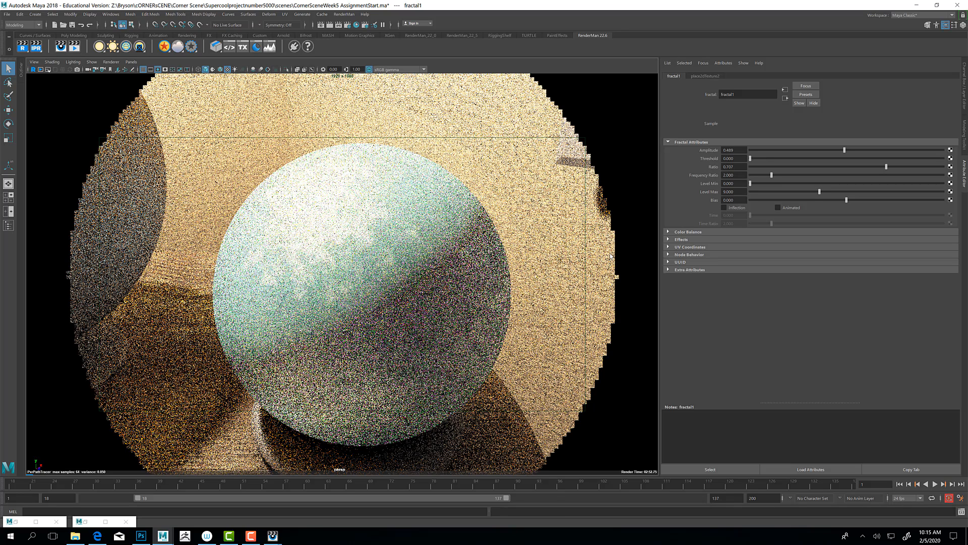
click(420, 272)
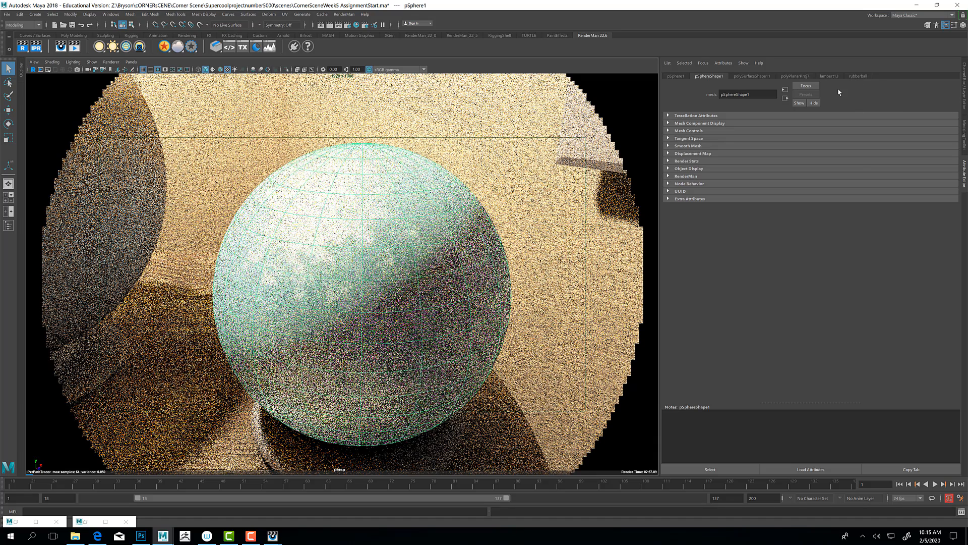
click(863, 77)
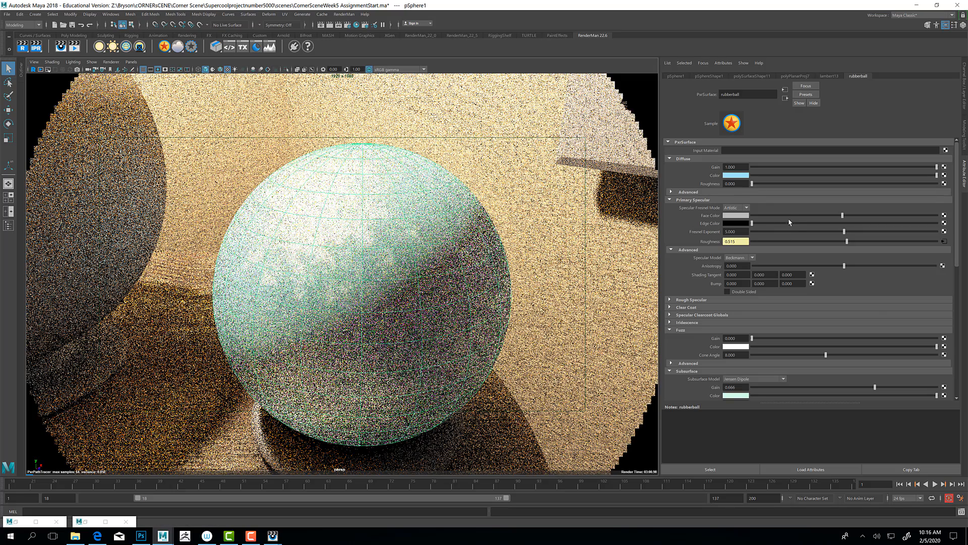
Compare the primary specular face color at black, medium gray and near-white in the preview.
click(749, 216)
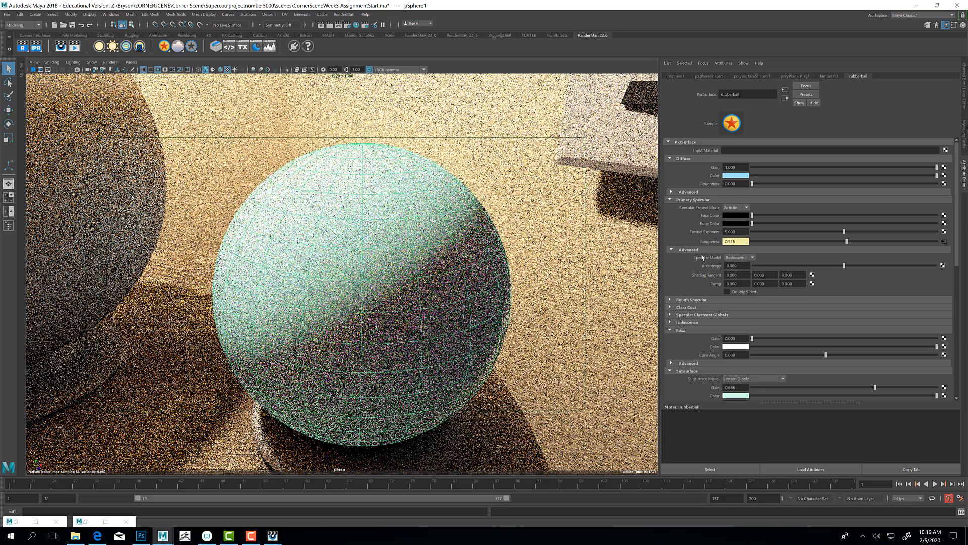
click(816, 215)
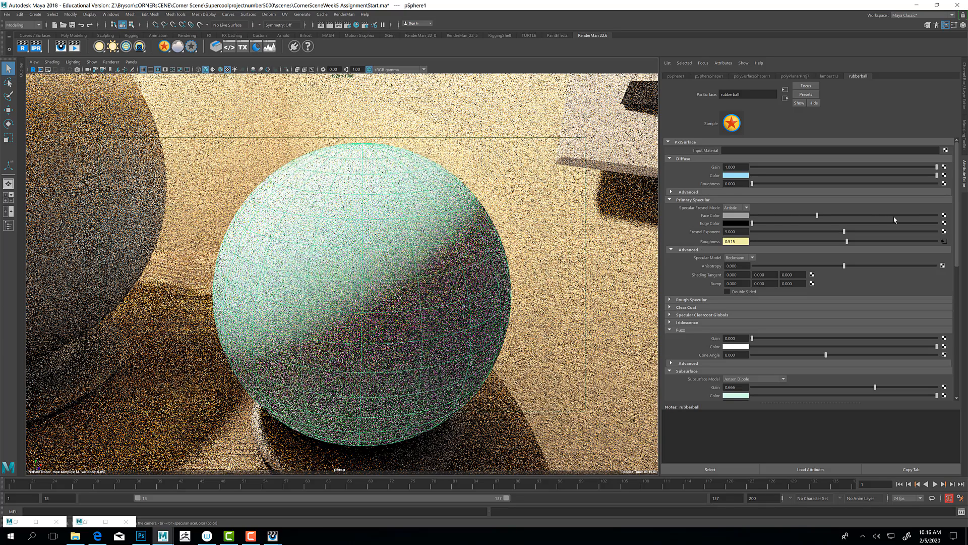
click(894, 216)
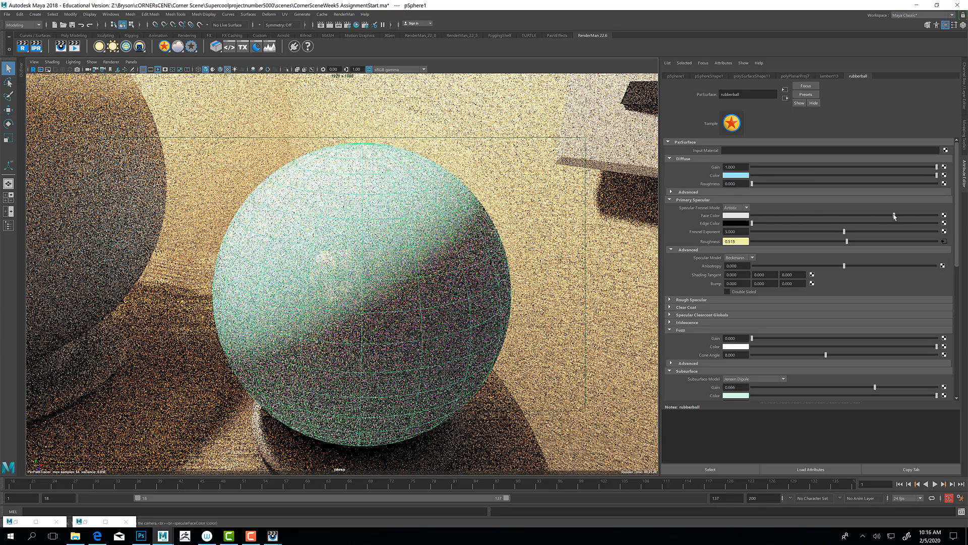
click(911, 216)
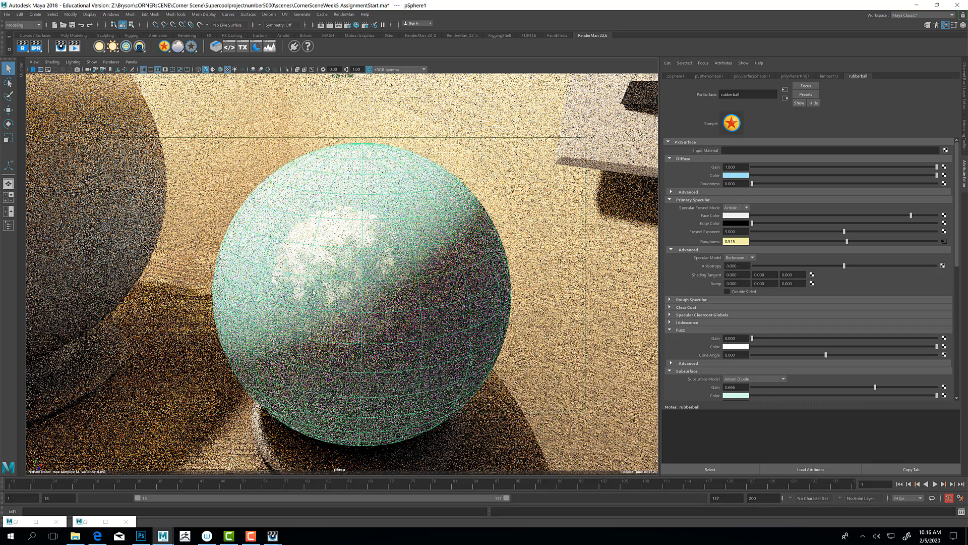
right_click(709, 244)
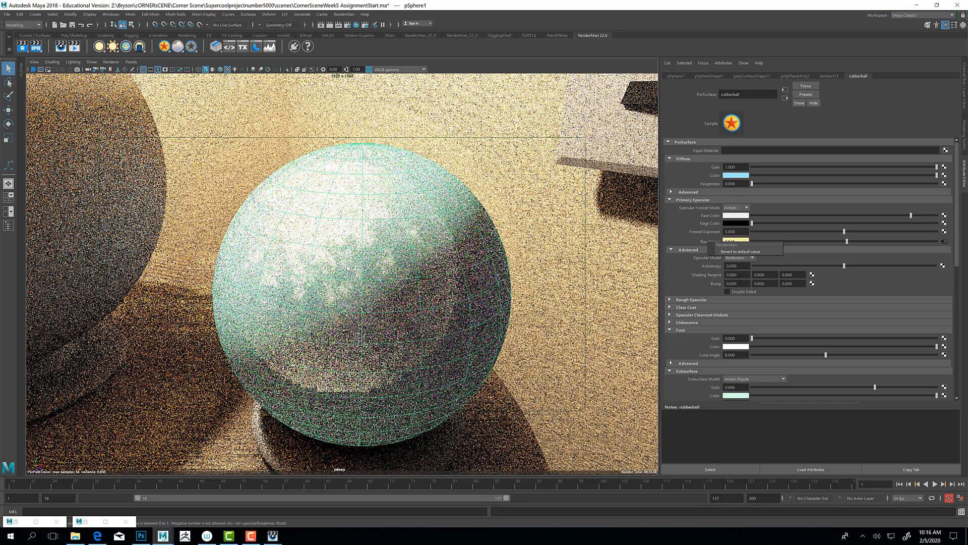
click(737, 216)
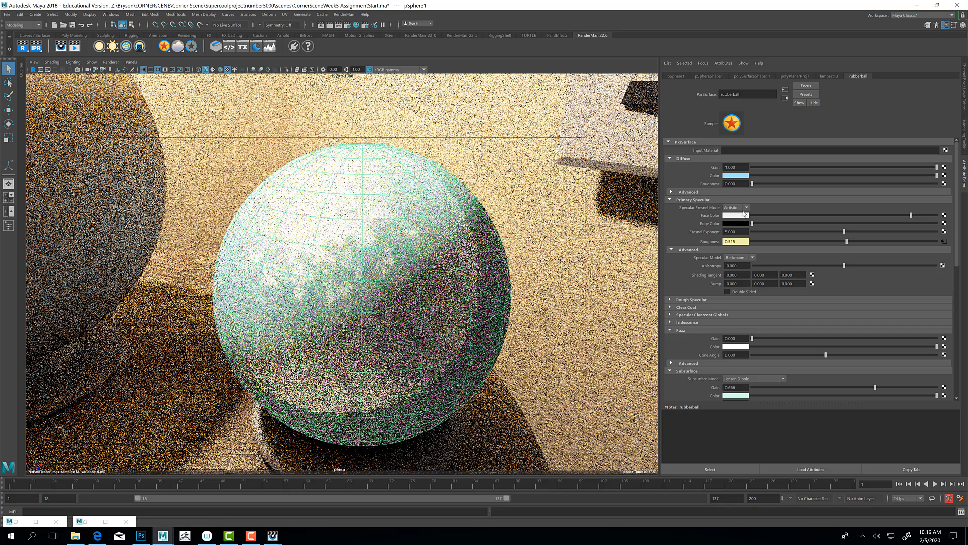
Tint the primary specular face color light purple with hue about 269, saturation 0.490 and value 1.000.
click(741, 217)
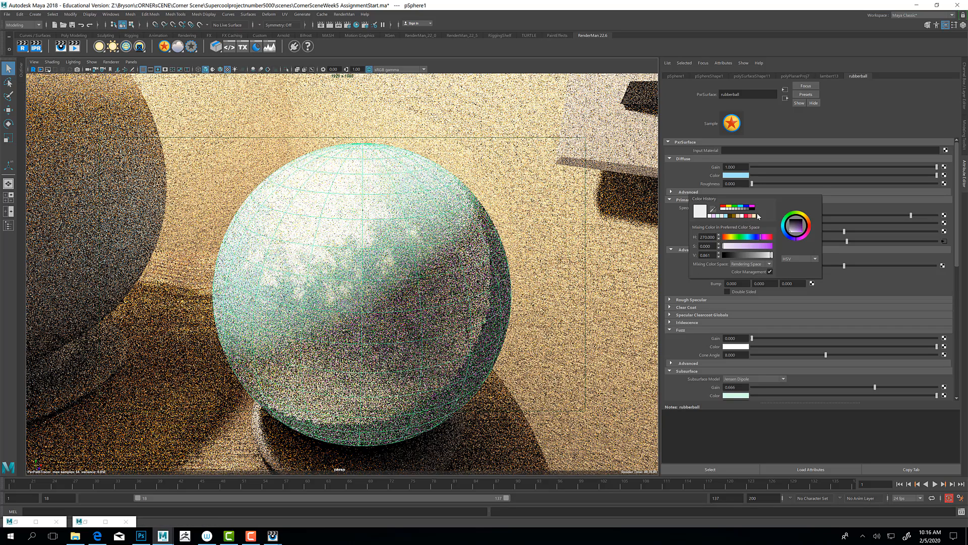
drag(795, 223, 796, 234)
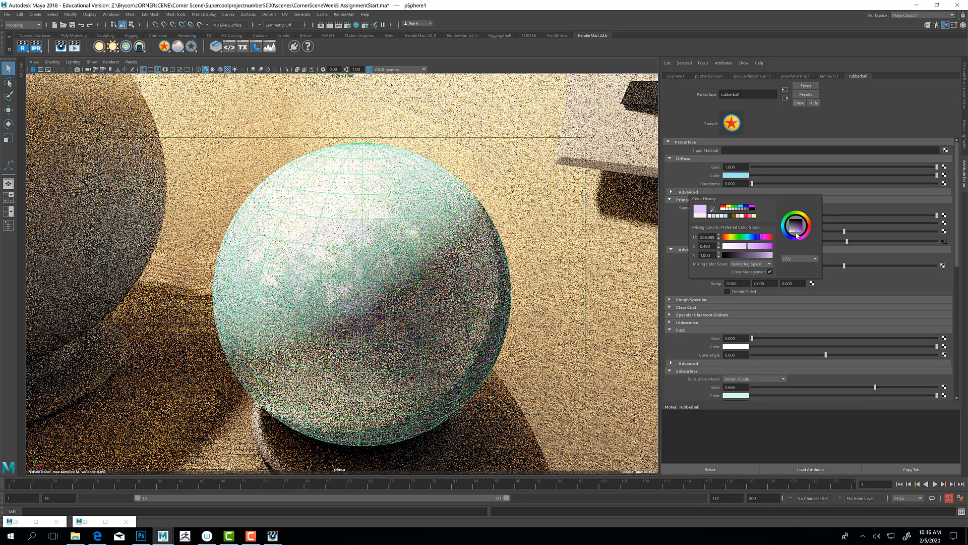
click(327, 233)
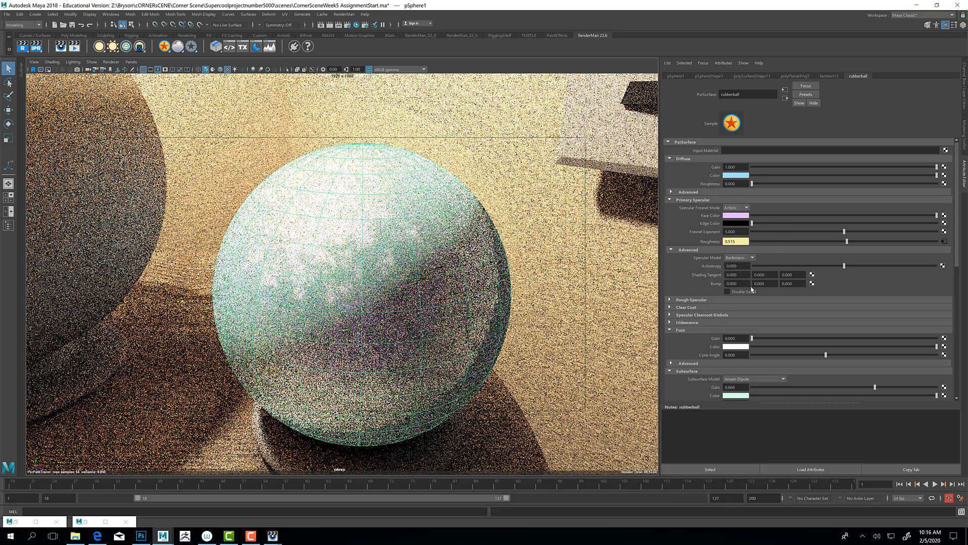
Add iridescence to the rubberball material with a face gain of about 0.210.
scroll(702, 333, down, 2)
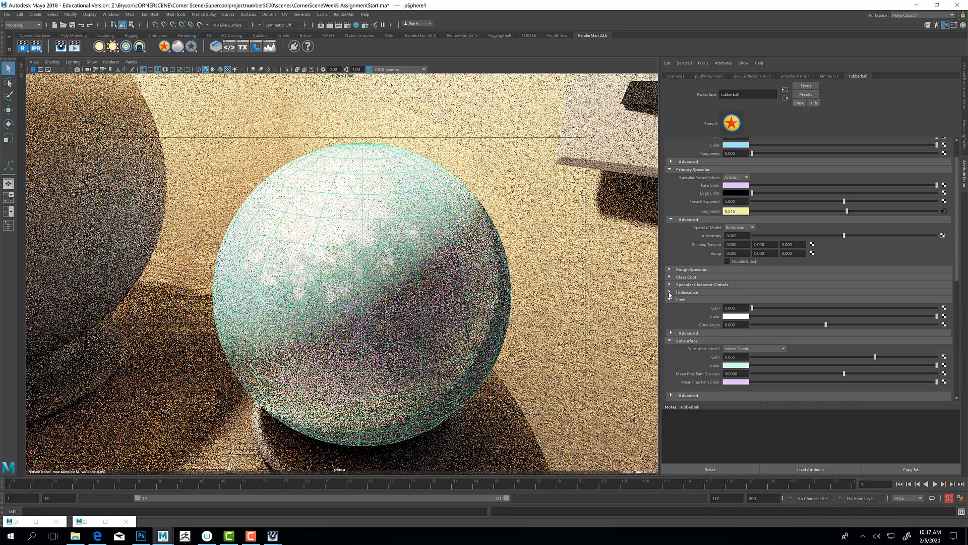
click(758, 293)
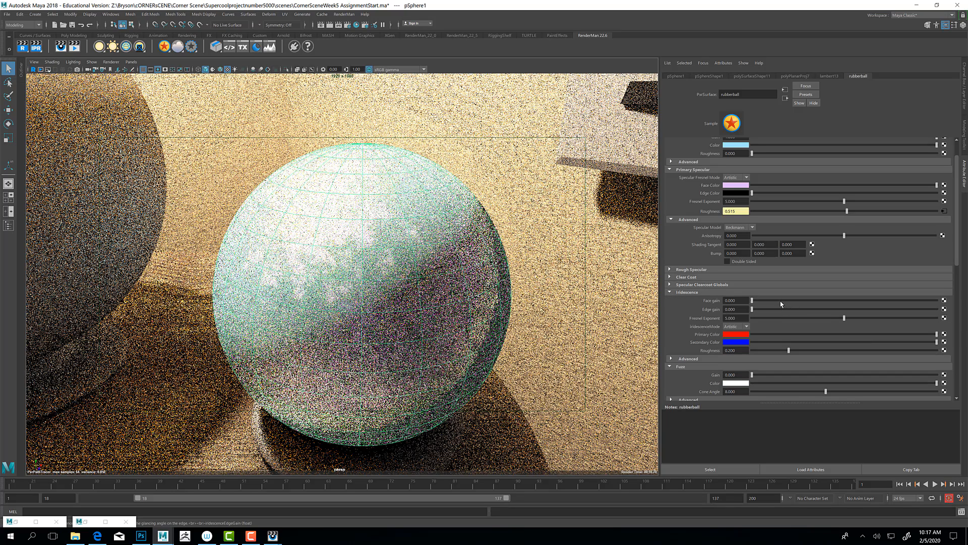
click(781, 301)
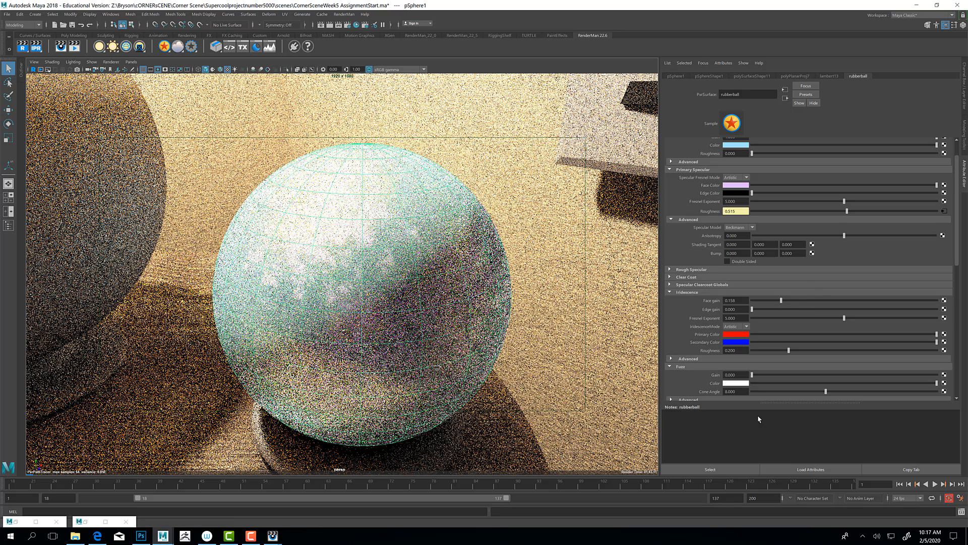
click(817, 301)
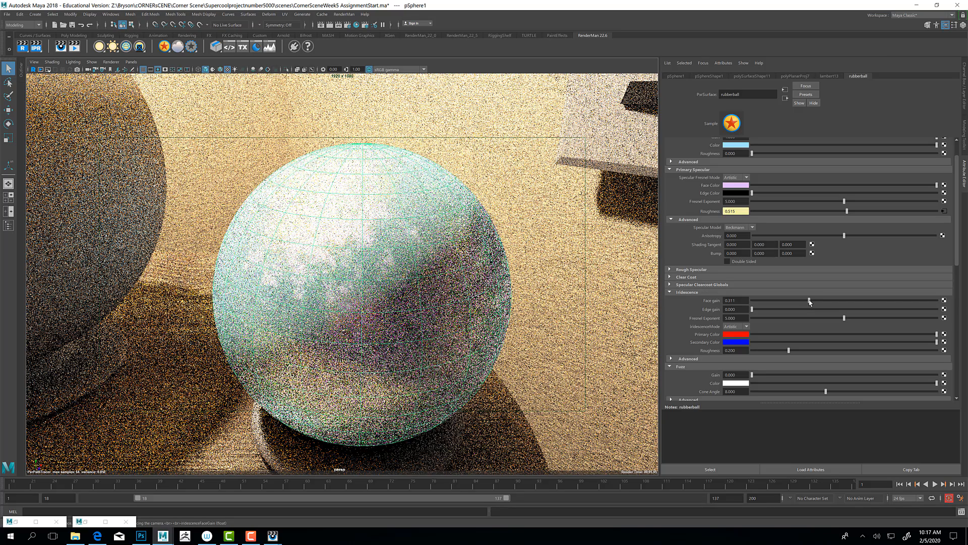
click(797, 301)
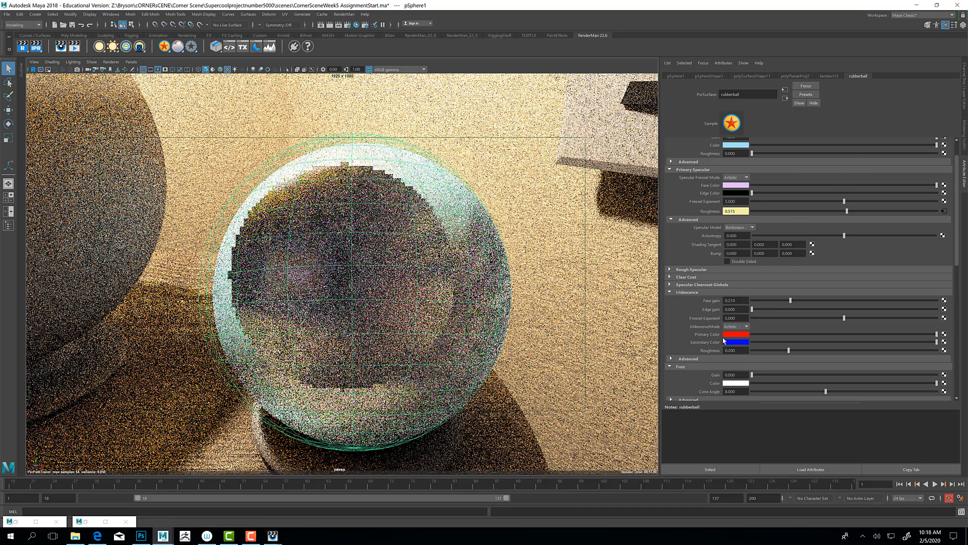
Give the rubberball's glass a refraction gain of about 0.060 and a reflection gain of about 0.055.
scroll(725, 340, down, 3)
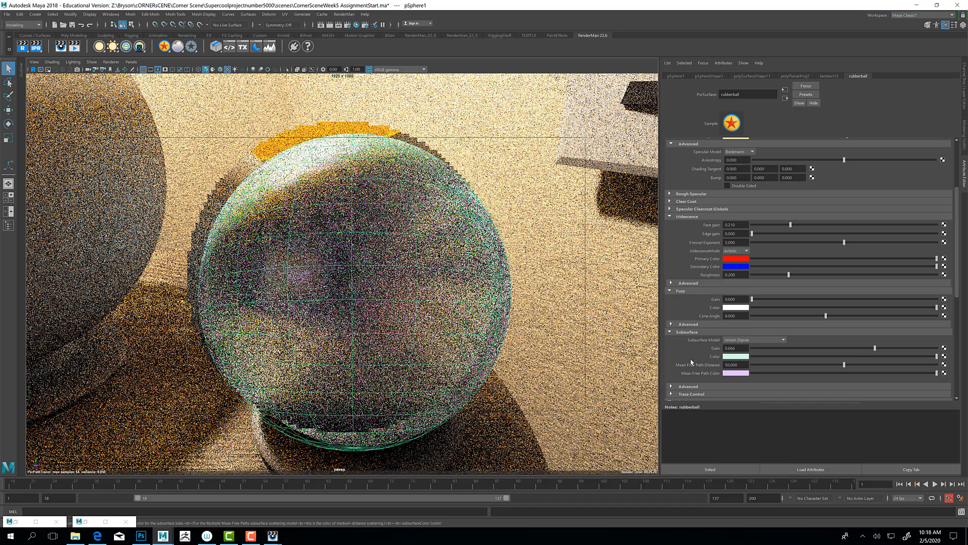
scroll(693, 368, down, 2)
scroll(698, 373, down, 1)
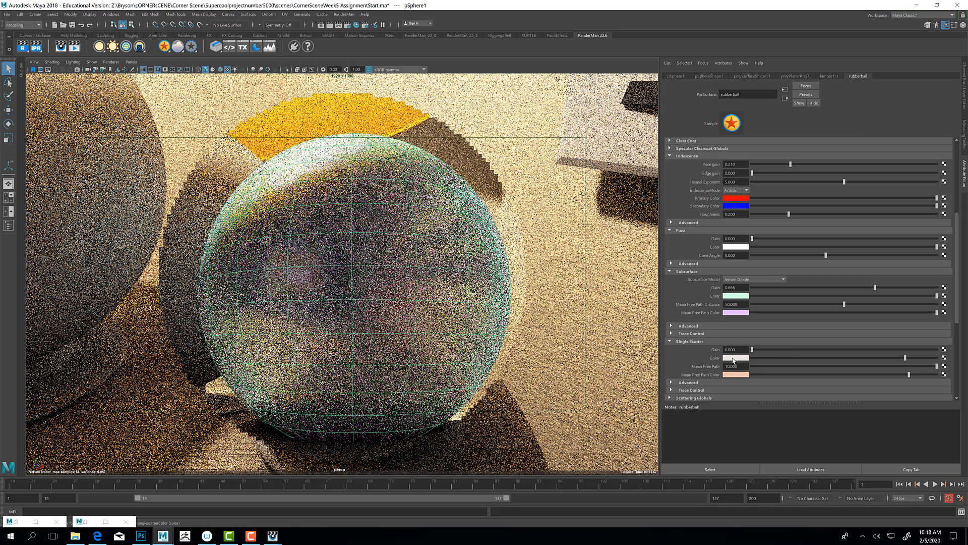
scroll(687, 373, down, 3)
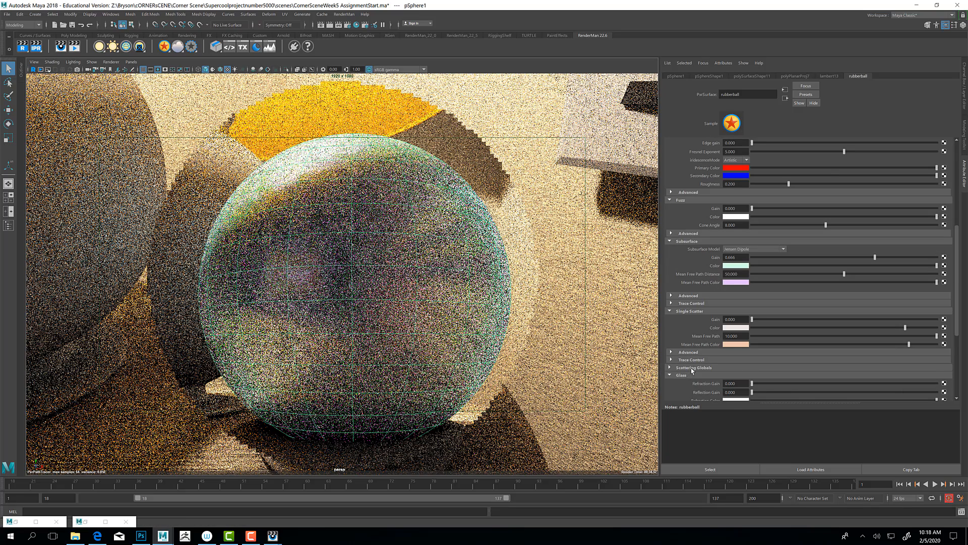
click(761, 370)
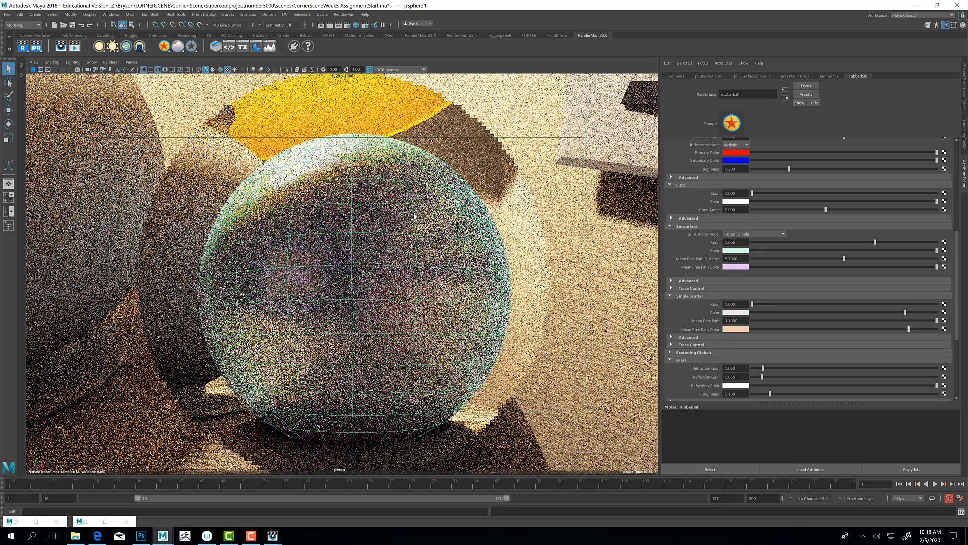
Switch the viewport renderer to Viewport 2.0 and bring up the perspective render in RenderMan's image viewer.
click(111, 62)
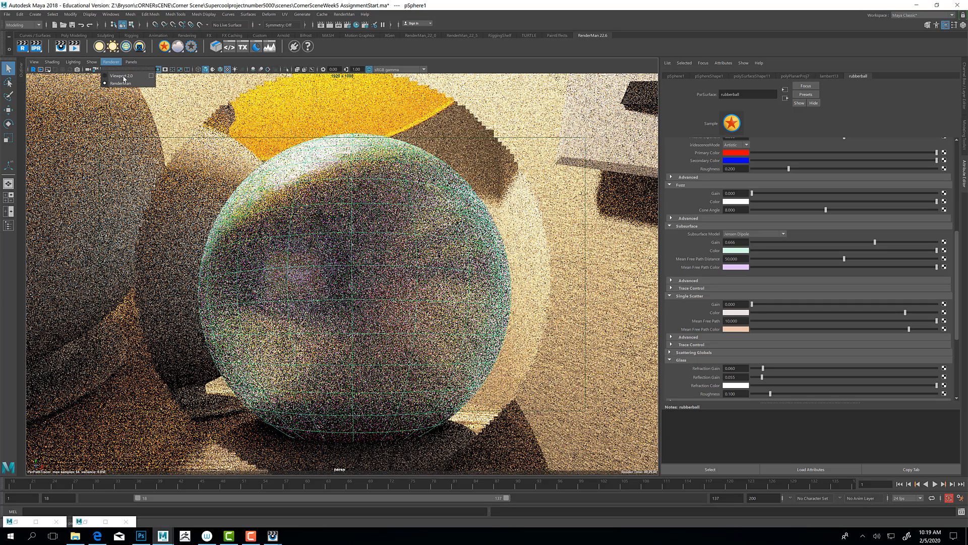
click(122, 83)
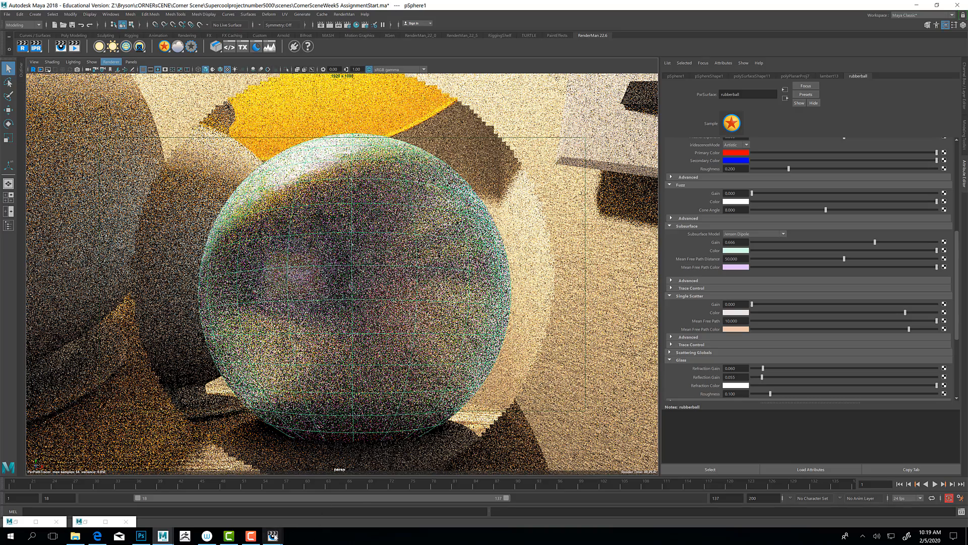
mouse_move(276, 537)
click(313, 514)
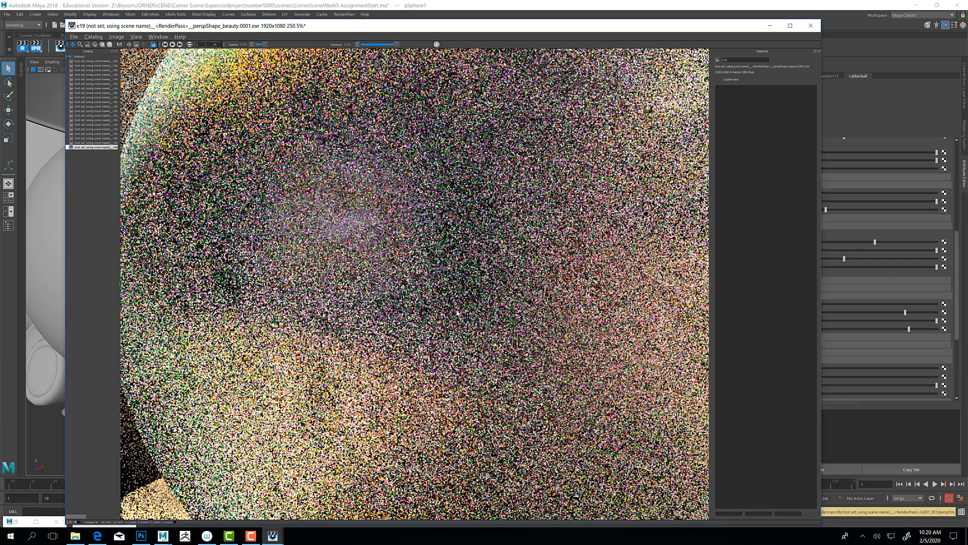
Examine the whole rubber ball in the perspective beauty render, and minimize the image viewer.
scroll(504, 330, down, 3)
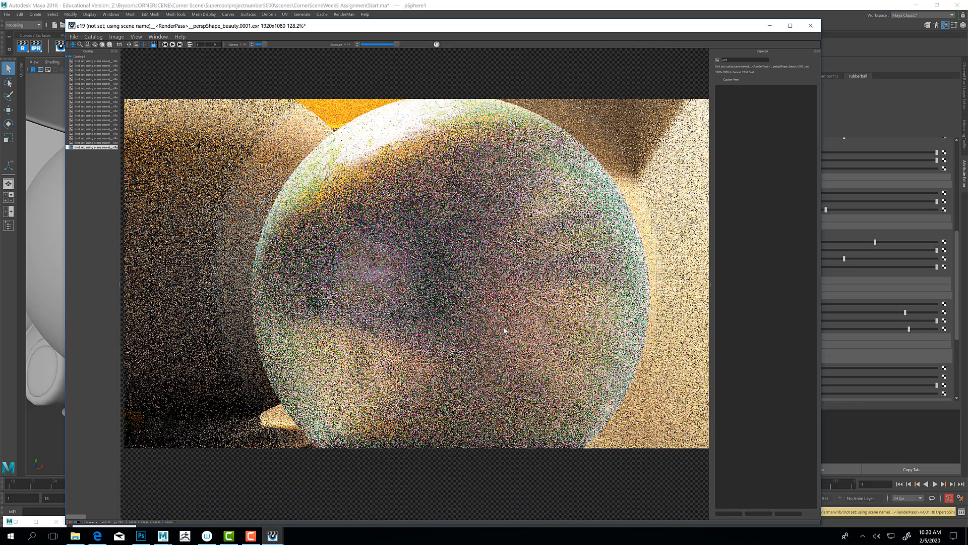
drag(504, 330, 498, 330)
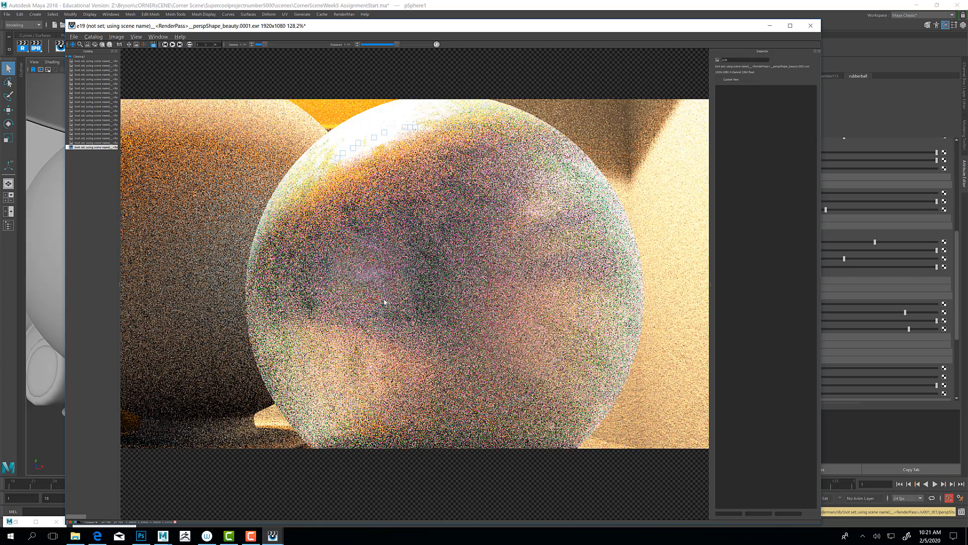
scroll(384, 301, down, 1)
scroll(400, 303, up, 1)
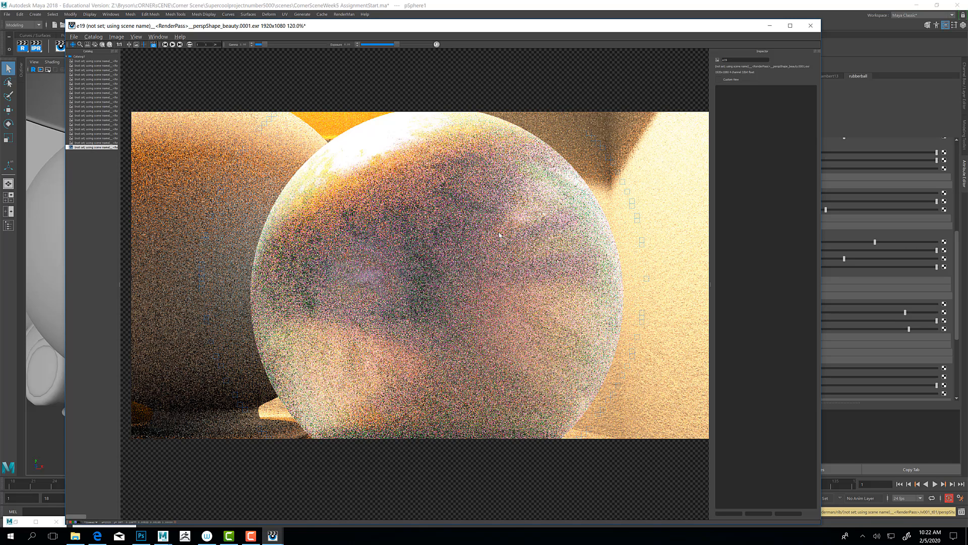
click(769, 26)
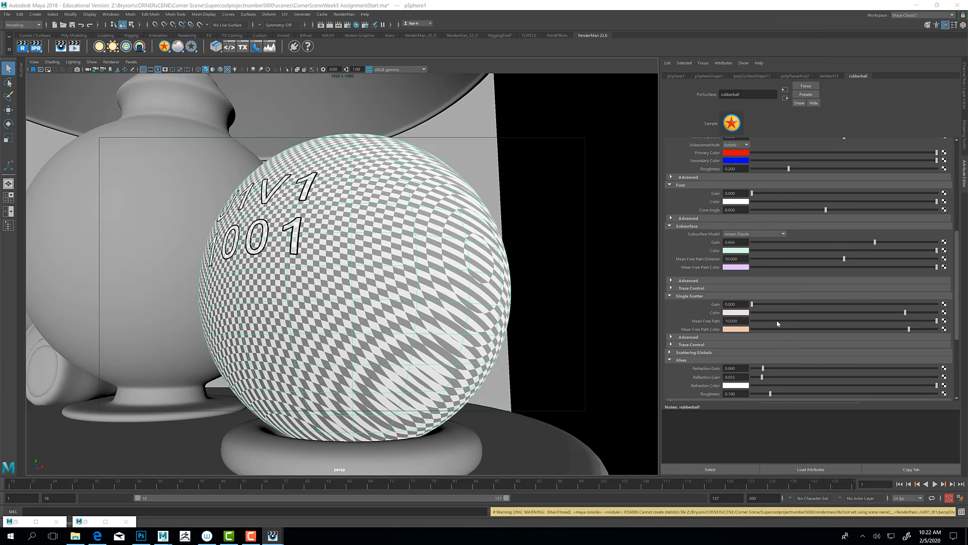
Review the rubberball material's settings from subsurface and glass through globals, back to diffuse and primary specular.
scroll(777, 320, down, 3)
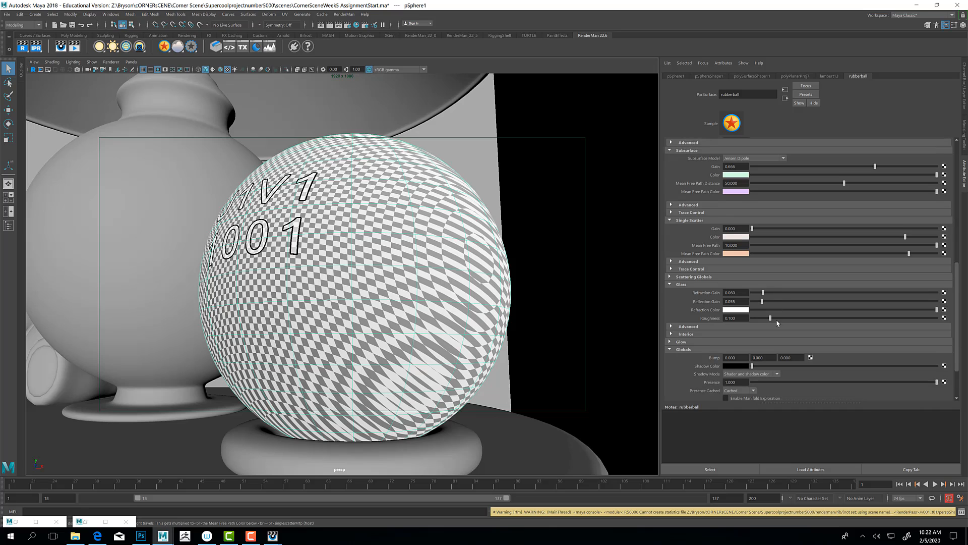
scroll(777, 323, down, 3)
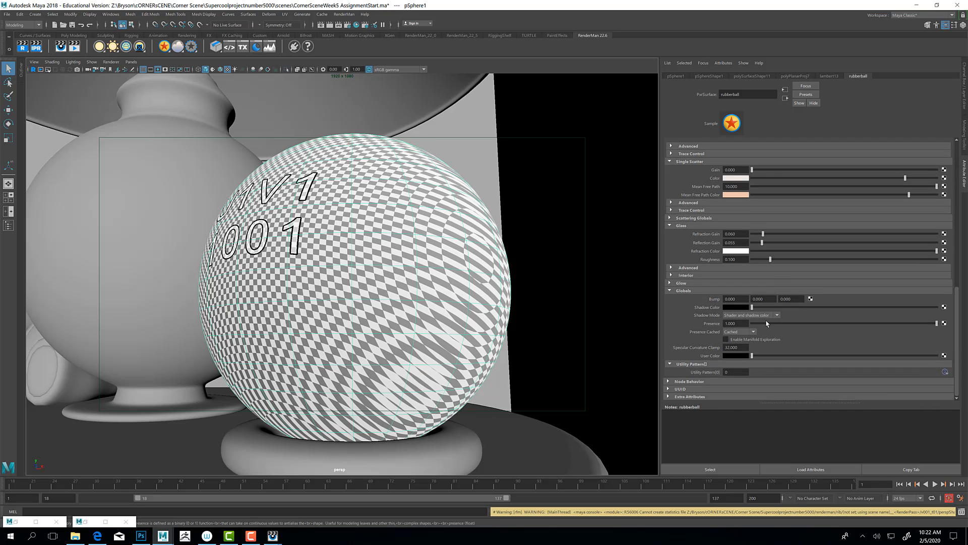
scroll(767, 318, up, 8)
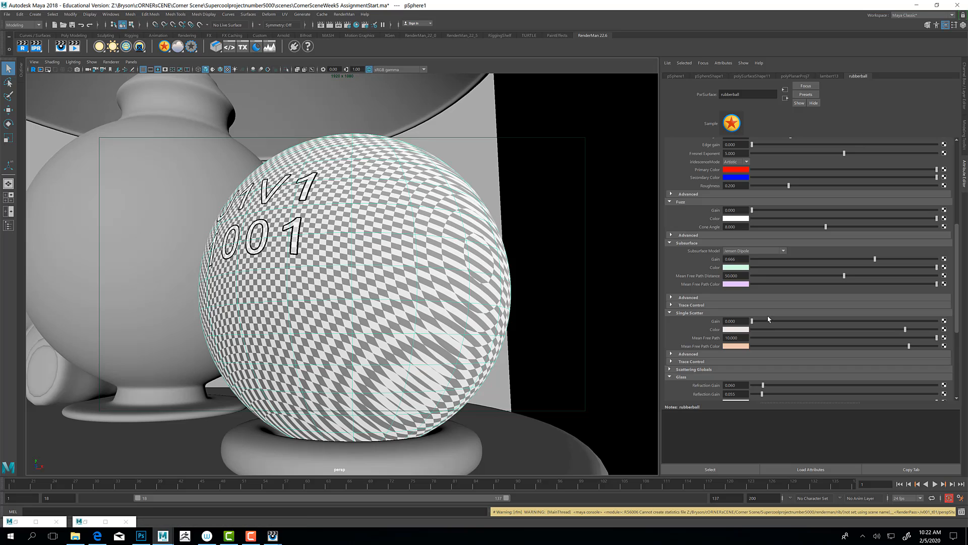
scroll(768, 318, up, 5)
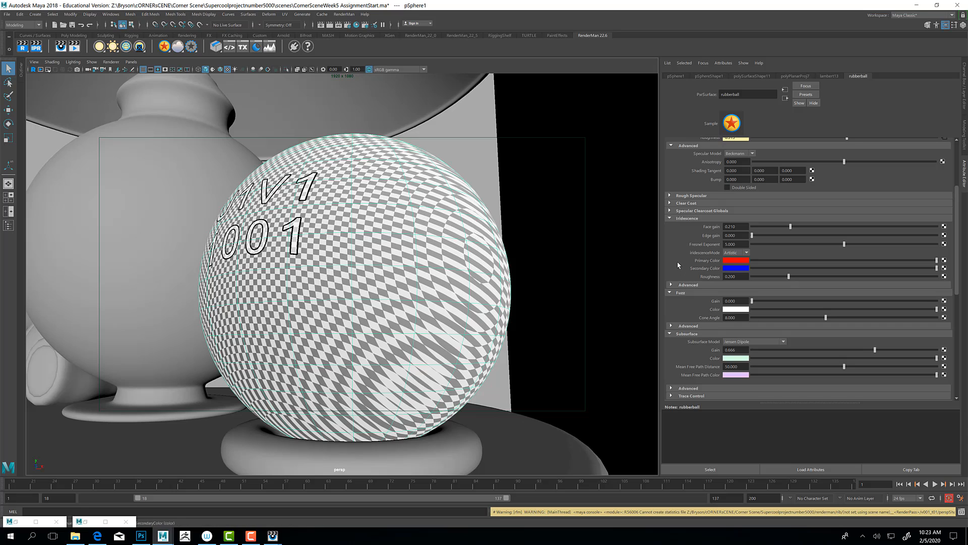
scroll(677, 264, up, 5)
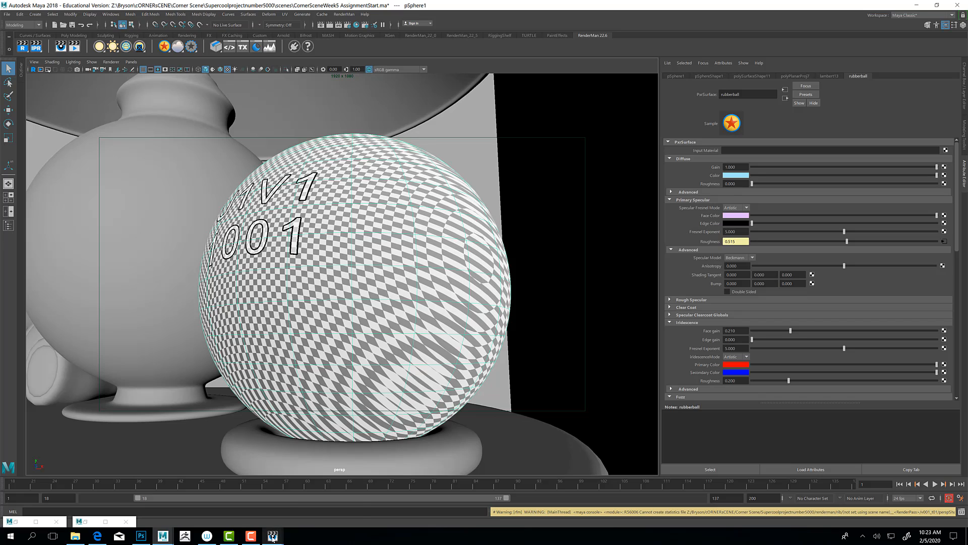
Bring back the Hypershade, move it clear of the attribute settings, and minimize the UV editor.
mouse_move(272, 537)
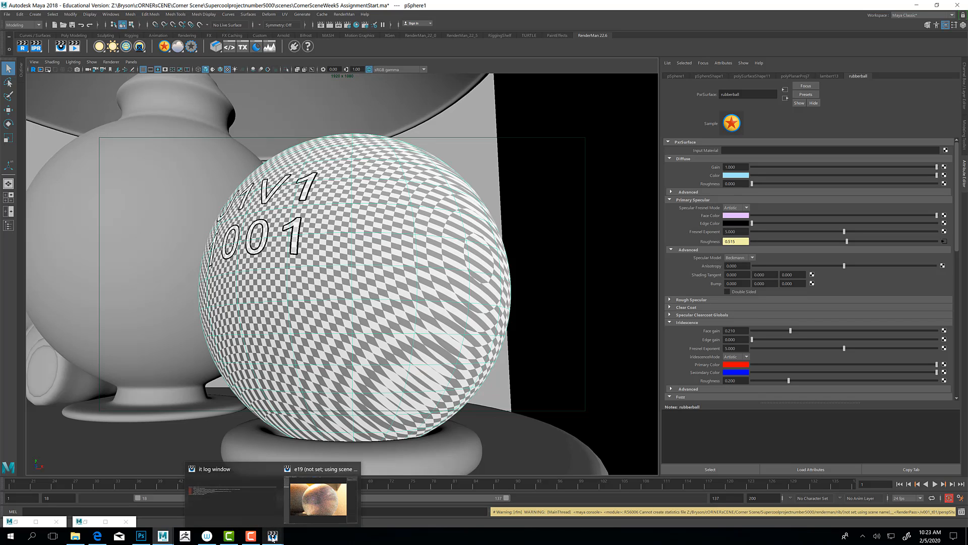
click(88, 523)
click(37, 524)
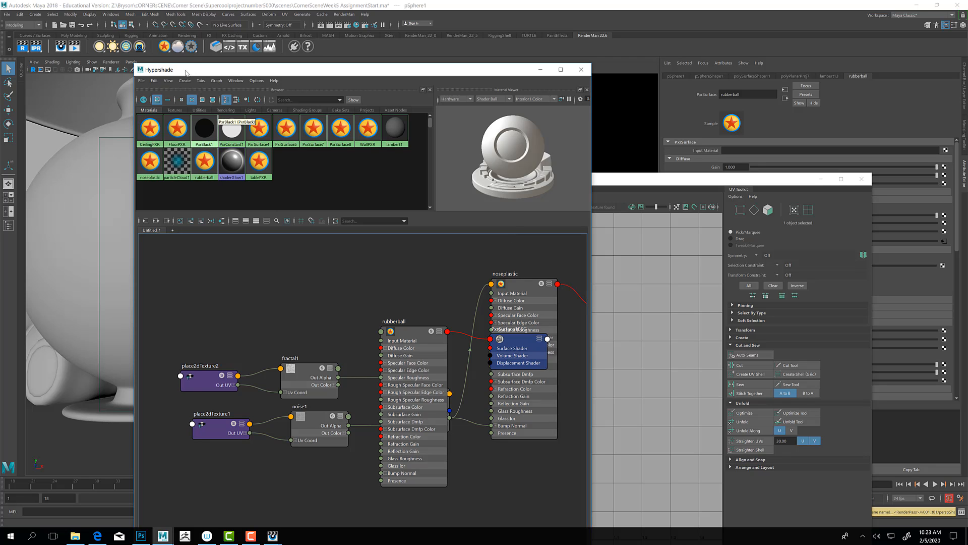
drag(512, 74, 489, 59)
click(820, 179)
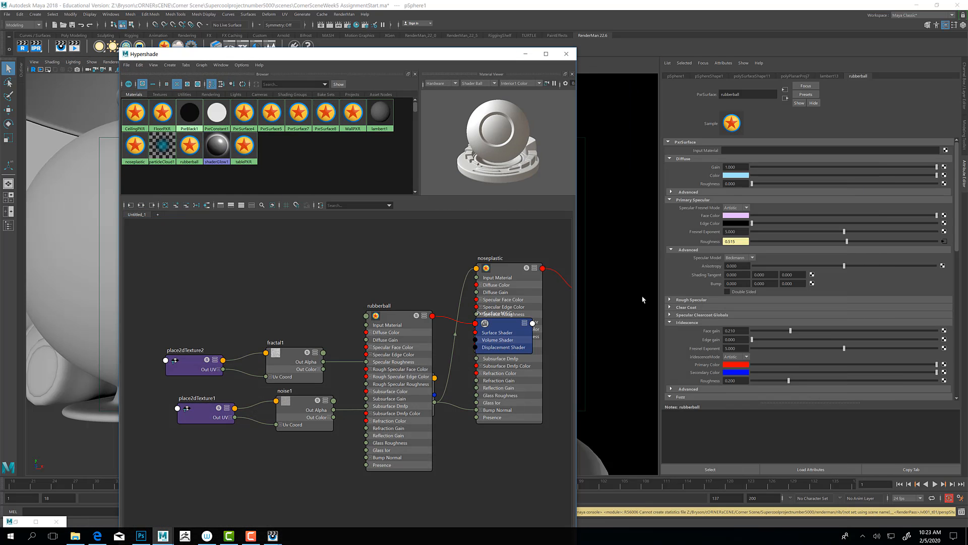
Try a Mountain texture on the rubberball material's diffuse color and break its connection.
click(944, 175)
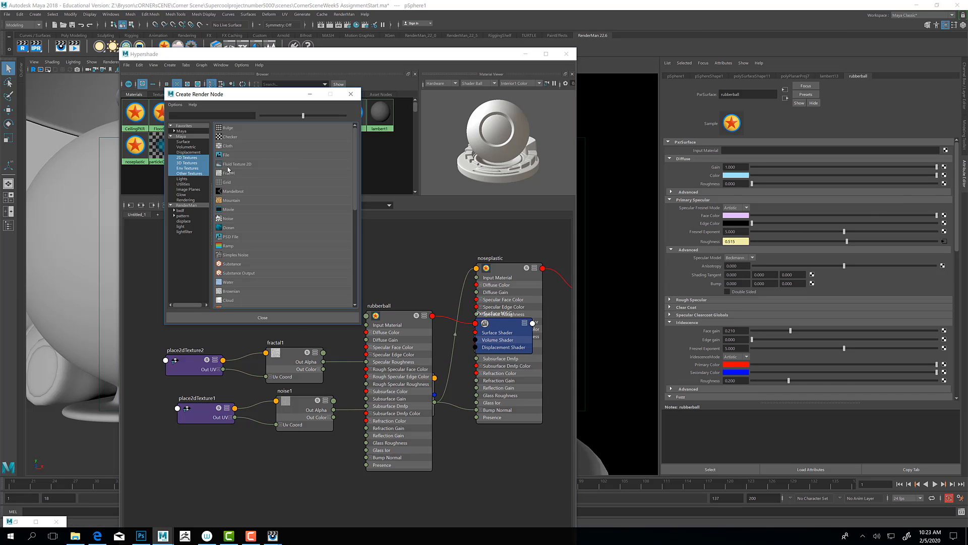
click(231, 201)
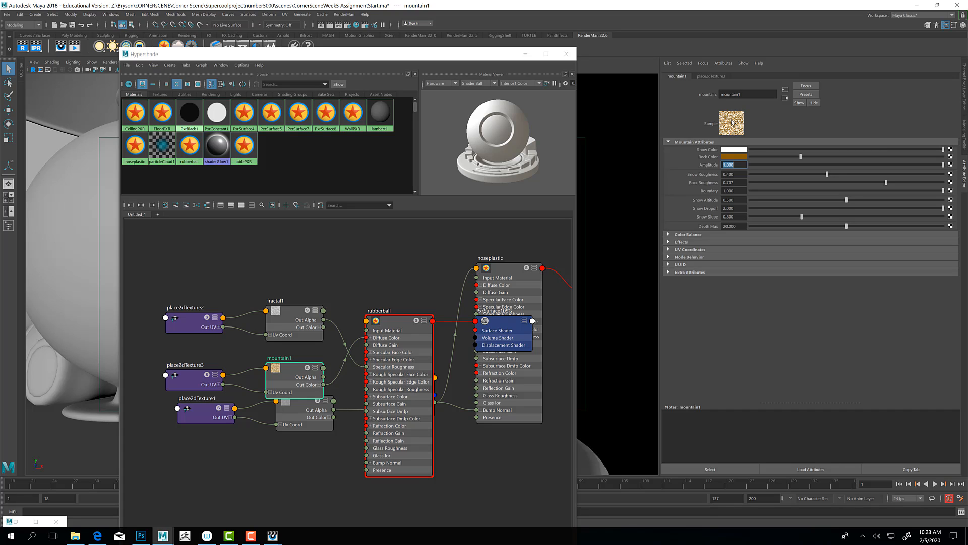
click(396, 327)
click(396, 326)
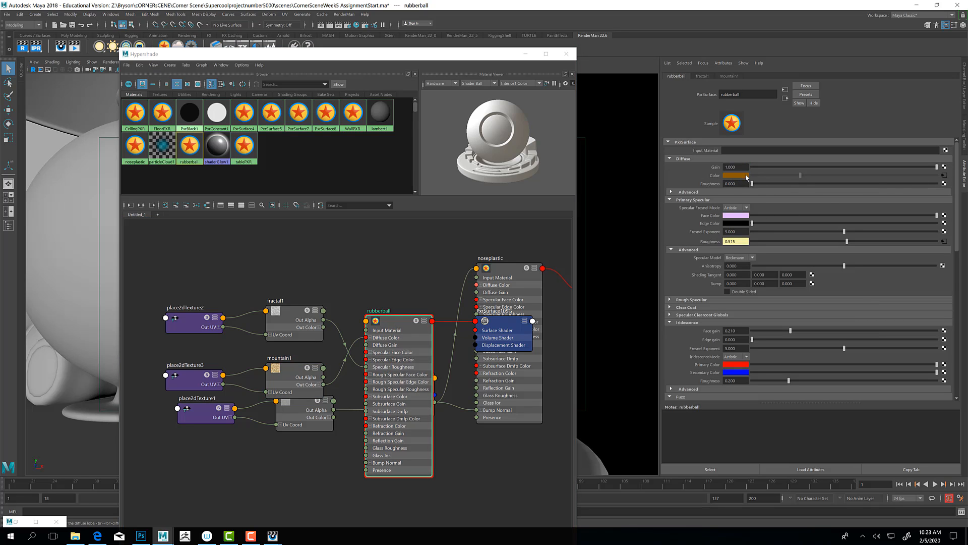
right_click(722, 177)
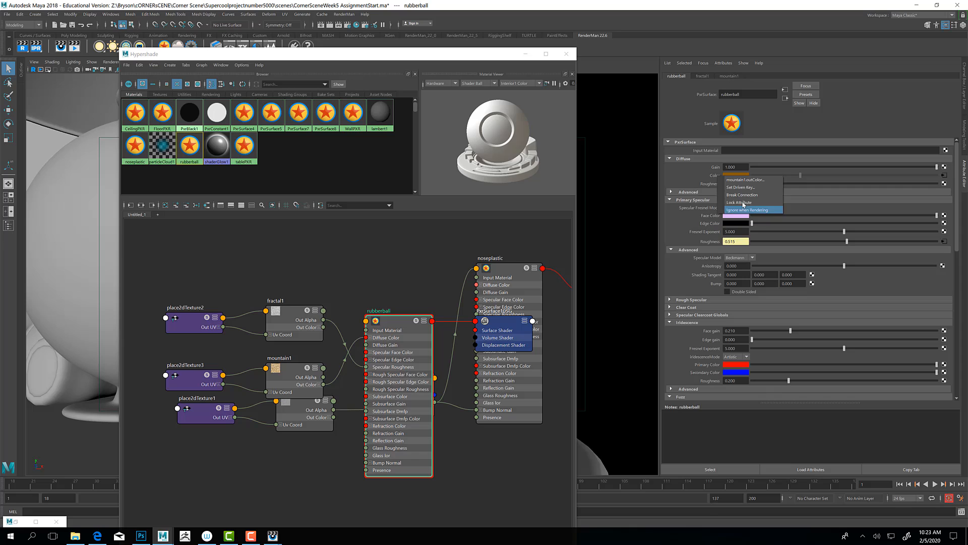
click(741, 195)
Map a Granite texture to the rubberball material's diffuse color and minimize the Hypershade.
click(944, 176)
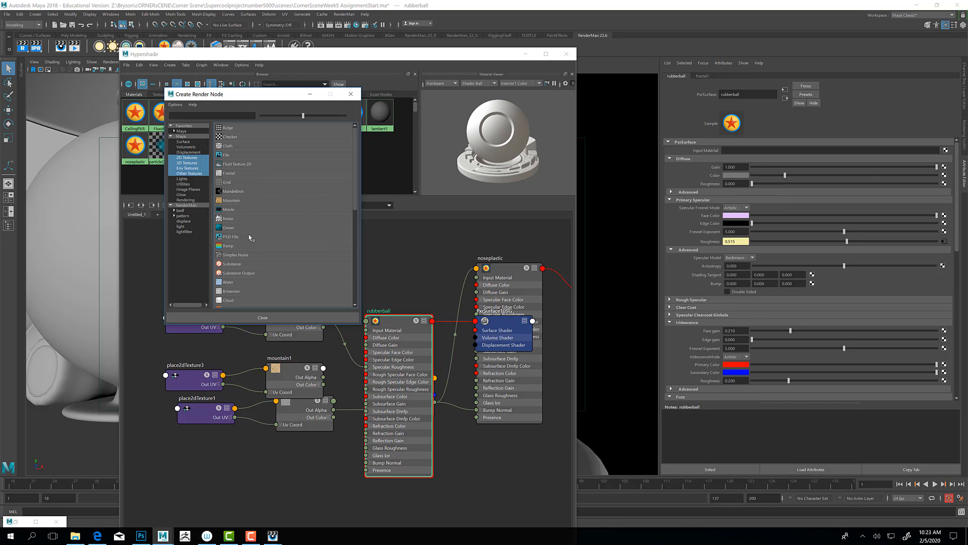
scroll(238, 258, down, 3)
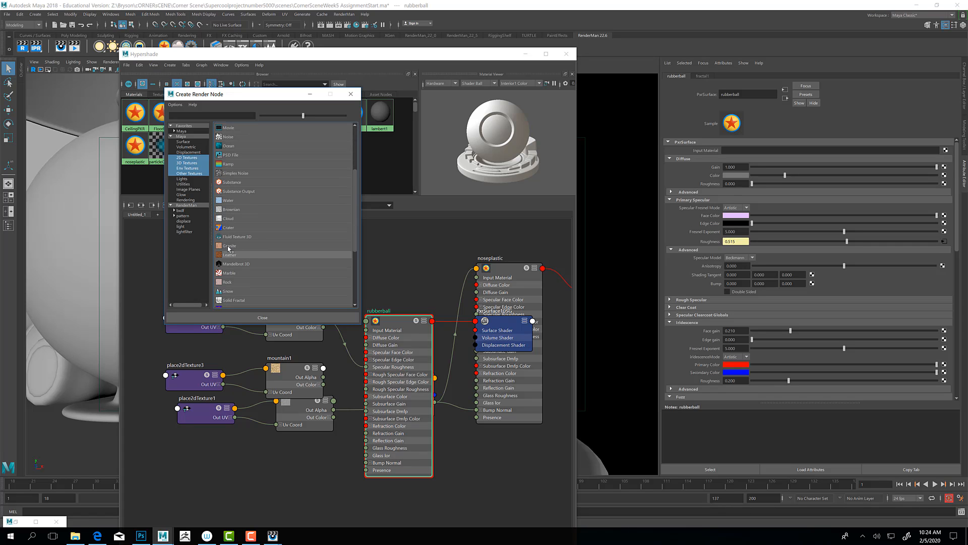
click(225, 247)
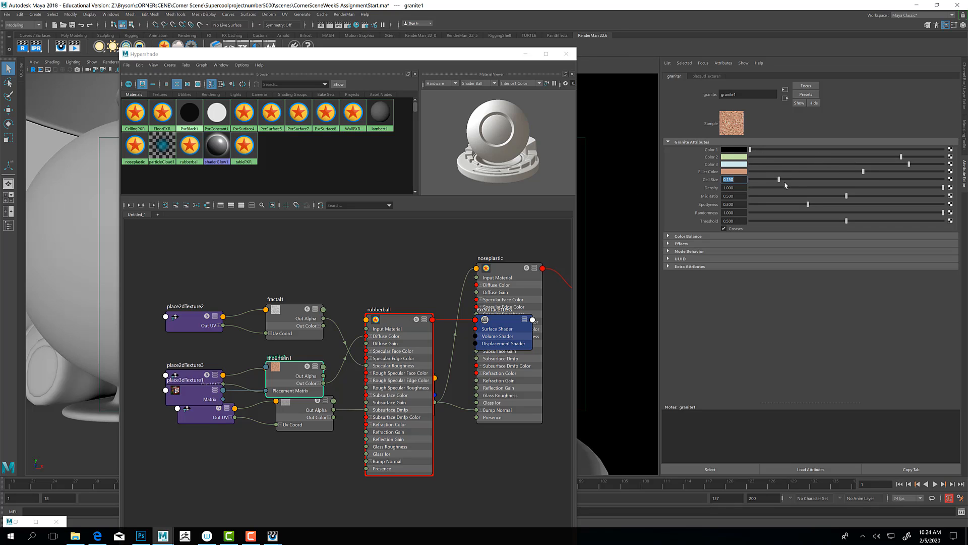
click(525, 54)
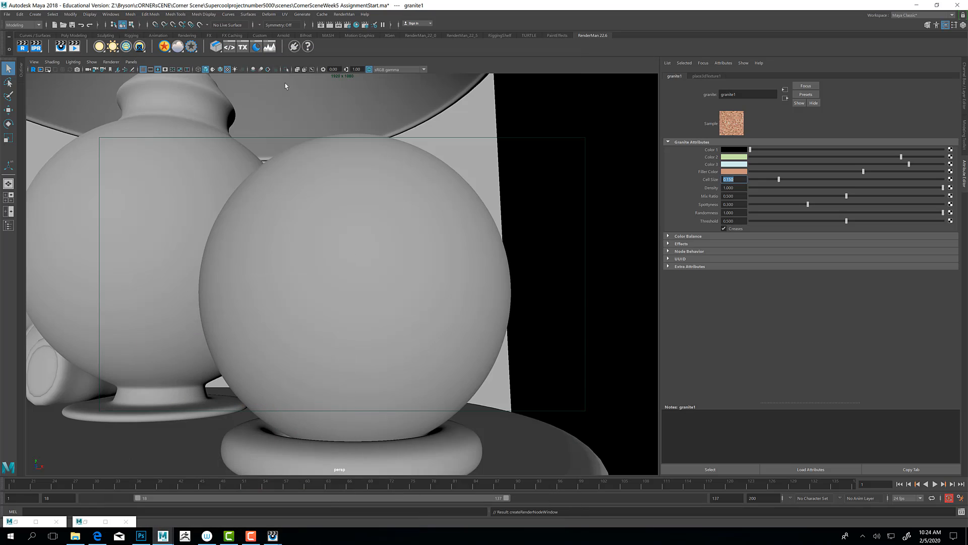
Create a PxrLayerSurface material and graph its node network in the Hypershade.
click(164, 46)
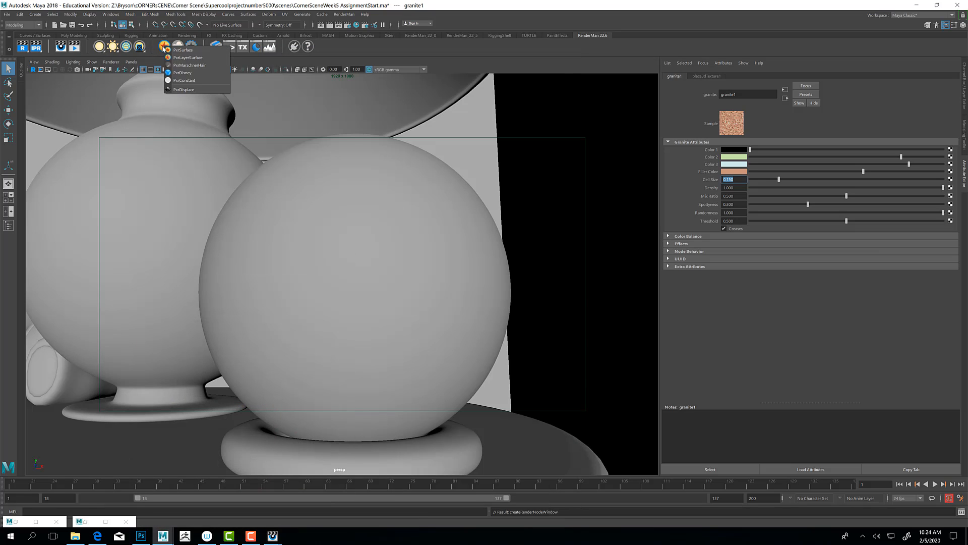
click(186, 58)
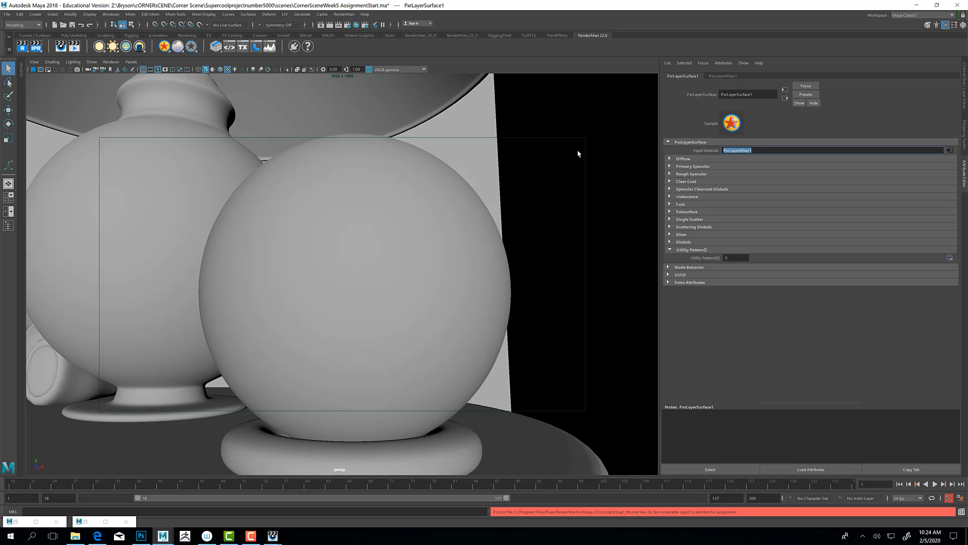
click(670, 159)
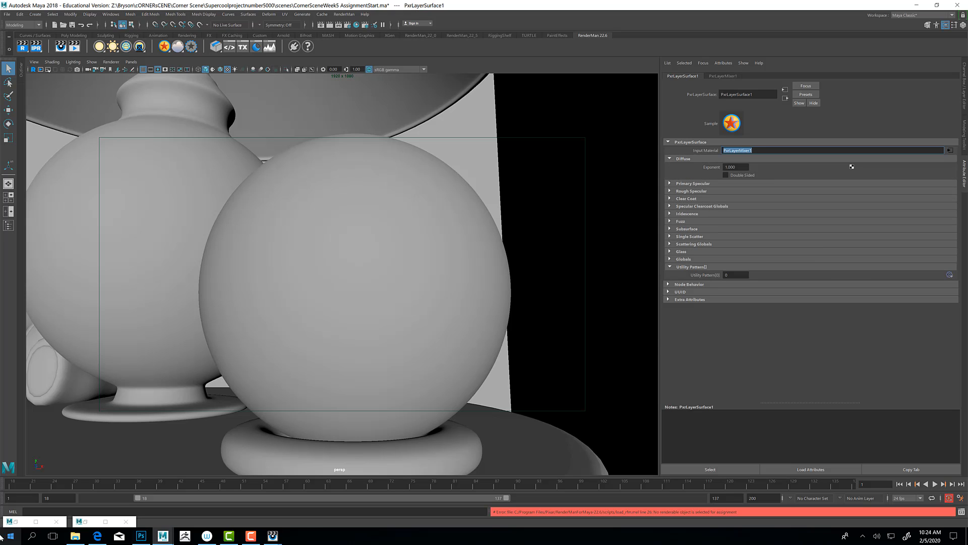
click(84, 522)
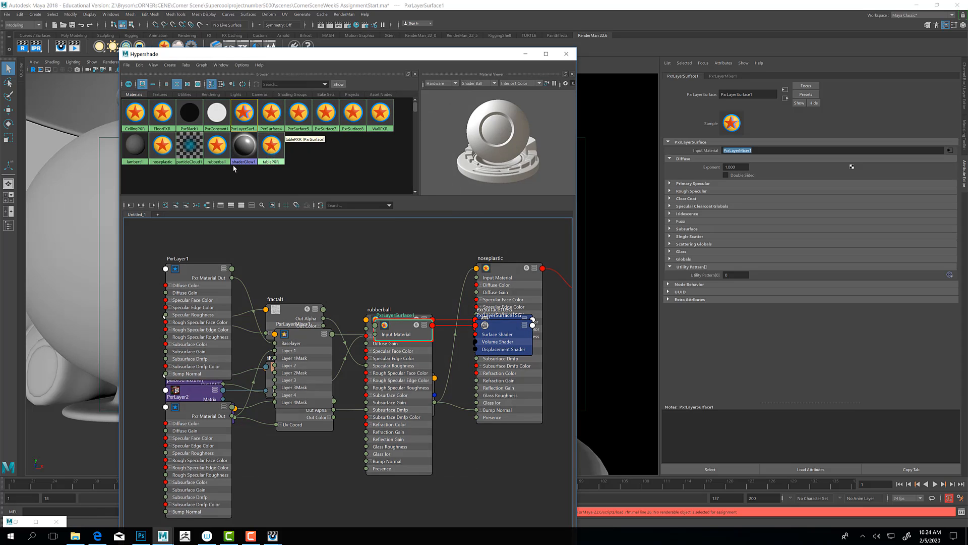
right_click(250, 109)
click(251, 129)
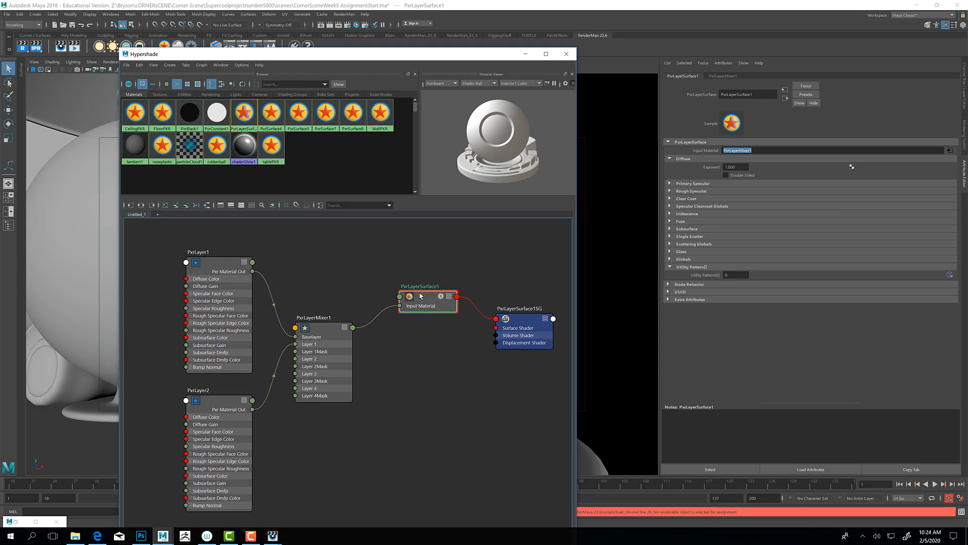
Arrange the PxrLayerSurface network so the two PxrLayer nodes, the layer mixer and the surface node are clearly spaced.
mouse_move(405, 329)
mouse_down()
mouse_move(398, 334)
mouse_move(401, 316)
mouse_move(409, 321)
mouse_up()
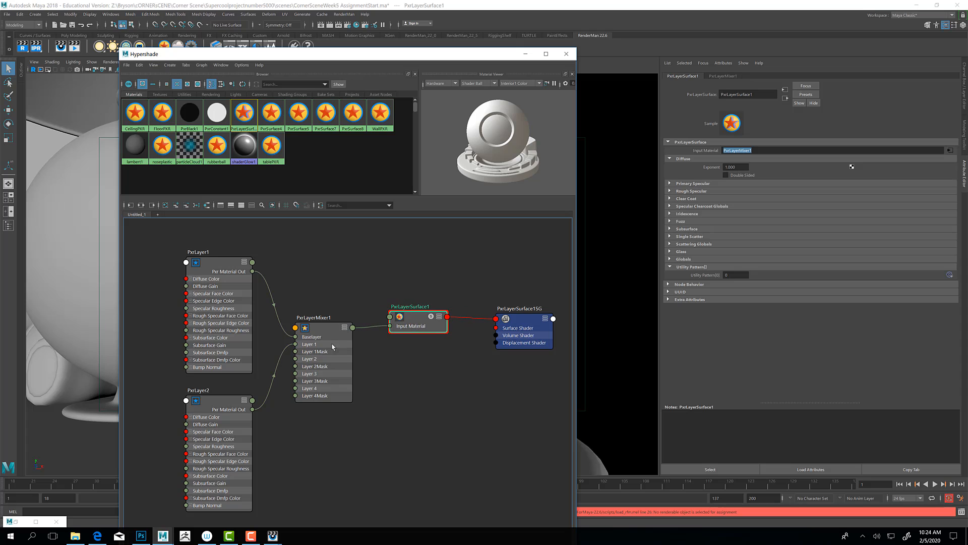
drag(319, 330, 334, 272)
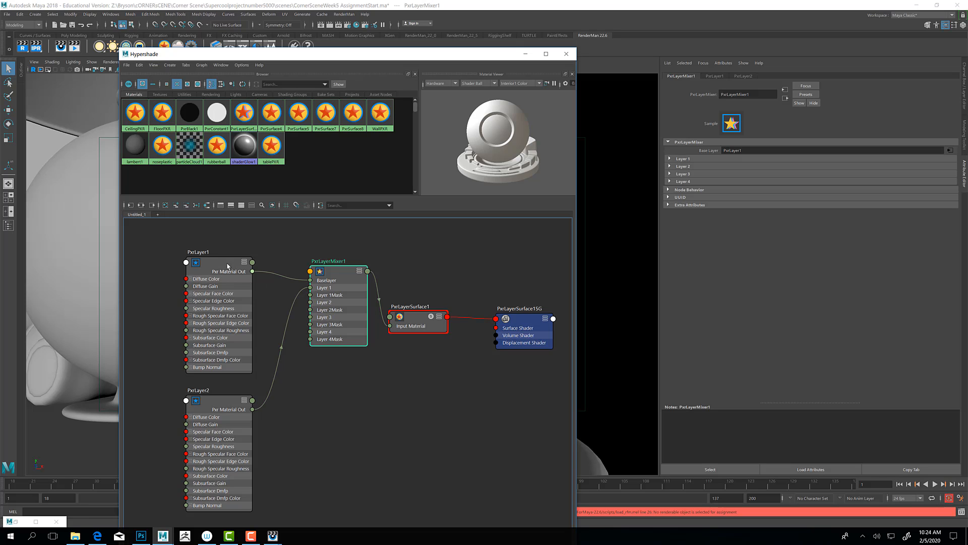
drag(205, 266, 203, 252)
drag(211, 404, 210, 382)
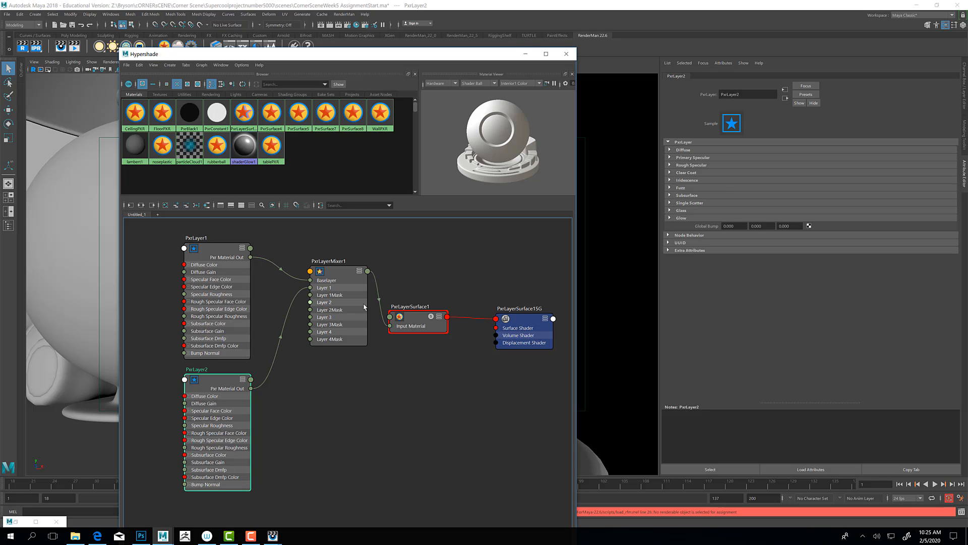
drag(339, 272, 345, 277)
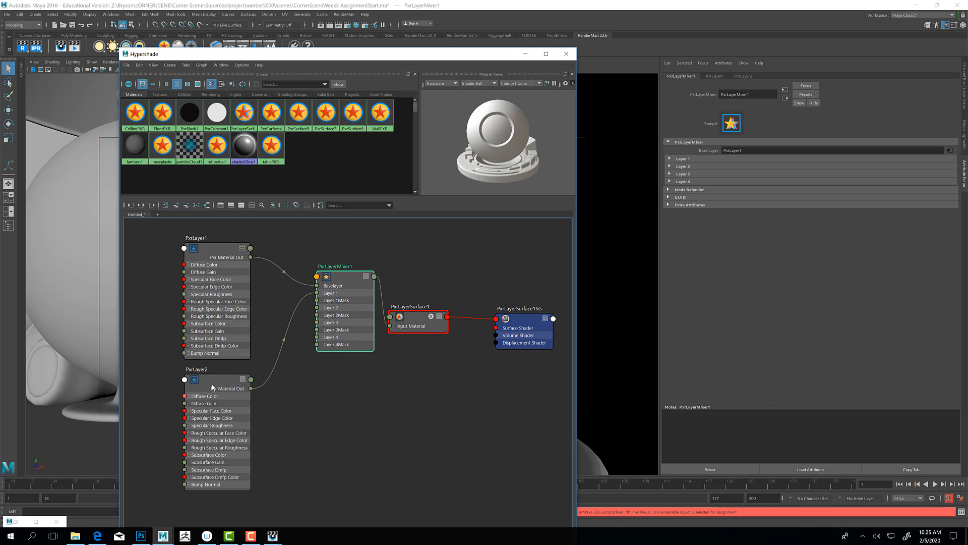
drag(213, 388, 220, 396)
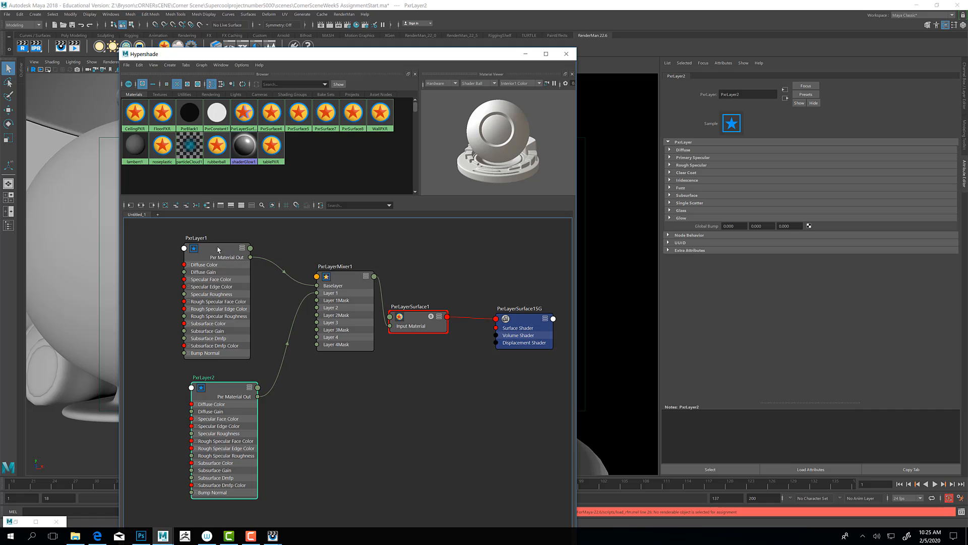
drag(218, 249, 228, 245)
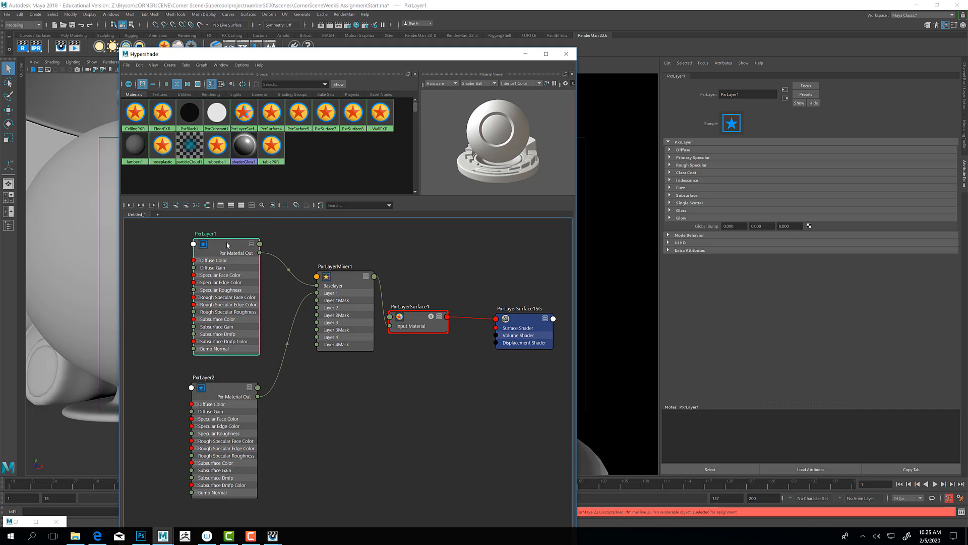
mouse_move(221, 391)
mouse_down()
mouse_move(222, 402)
mouse_move(218, 384)
mouse_move(233, 381)
mouse_up()
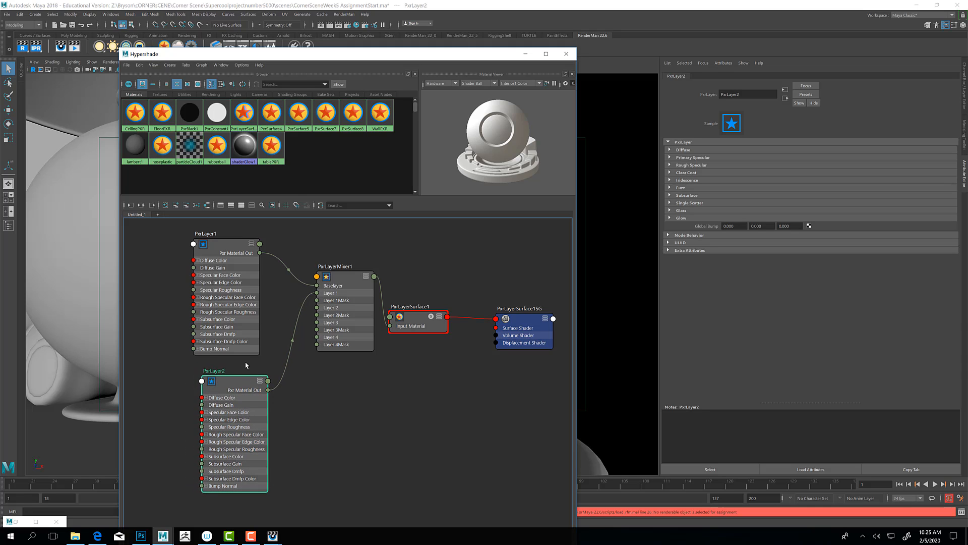
Inspect the Layer 1 and Layer 2 settings of the PxrLayerMixer node, and deselect it.
click(355, 281)
click(669, 158)
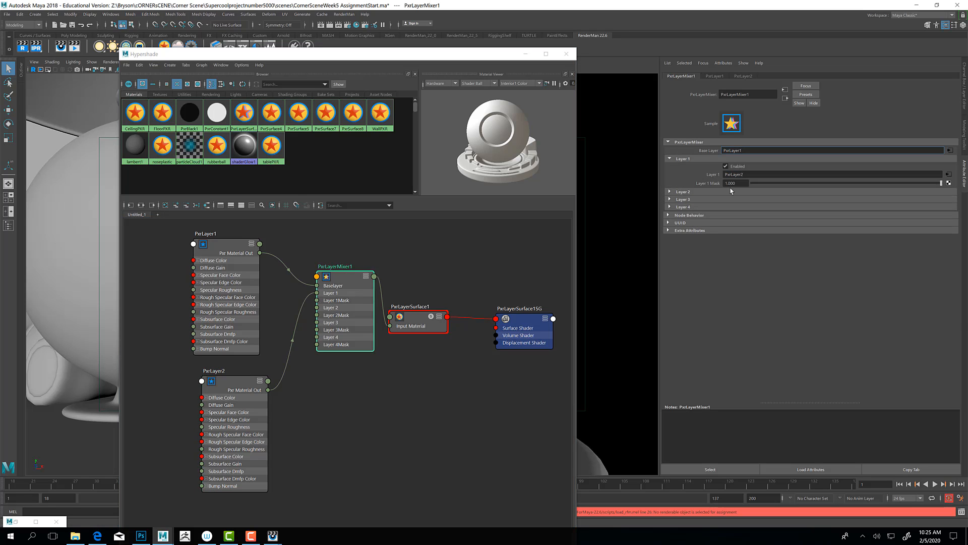
click(670, 192)
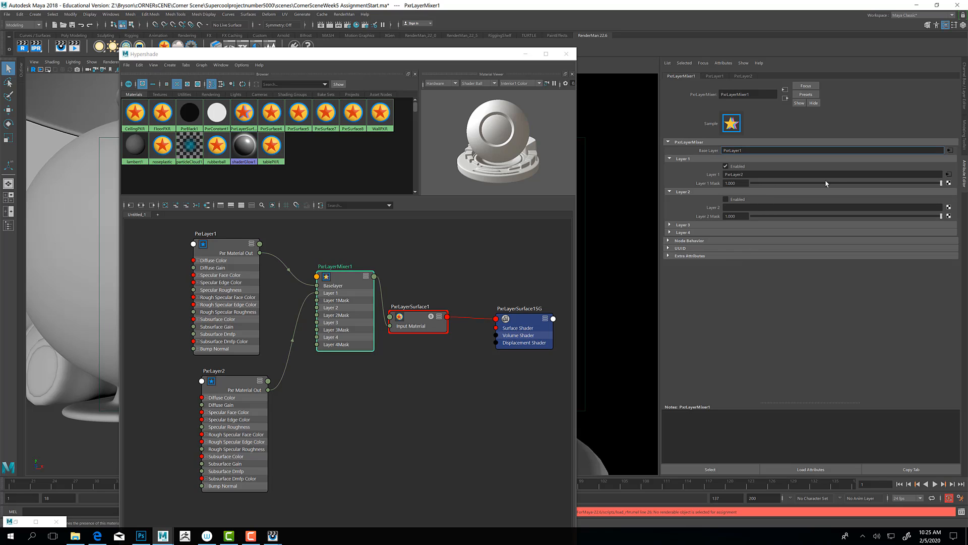
mouse_move(837, 184)
mouse_down()
mouse_move(867, 184)
mouse_move(828, 193)
mouse_up()
click(361, 426)
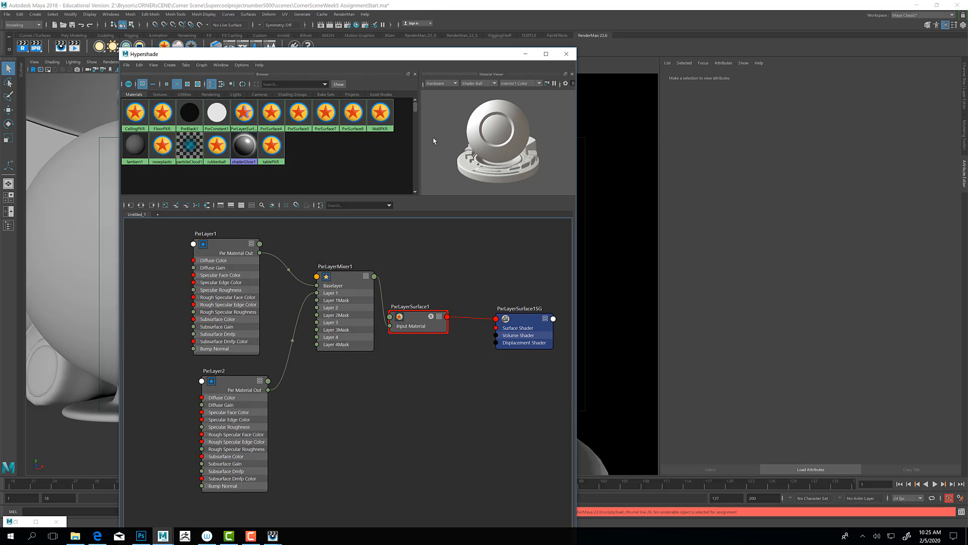
Create a PxrDisney material and position the Hypershade so the material's attributes are uncovered.
drag(381, 54, 515, 84)
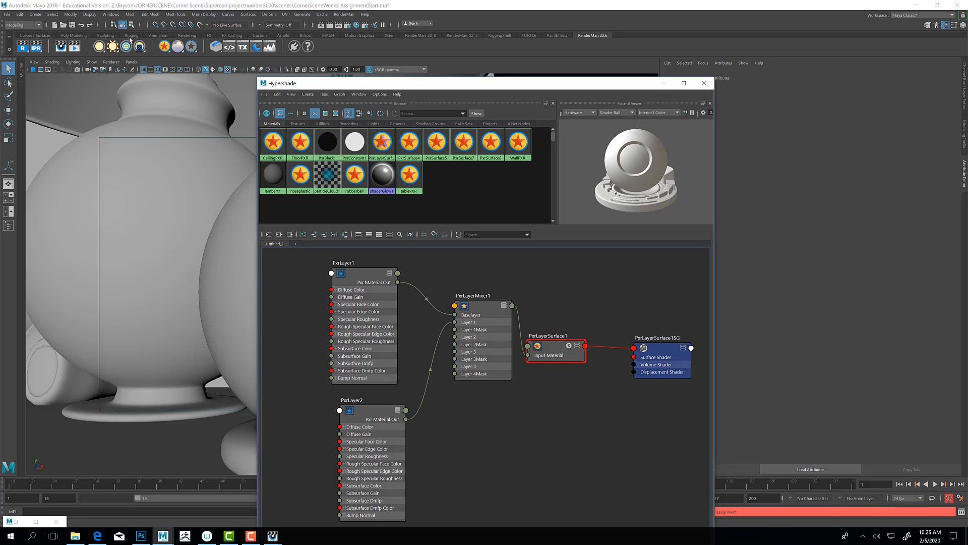
right_click(166, 48)
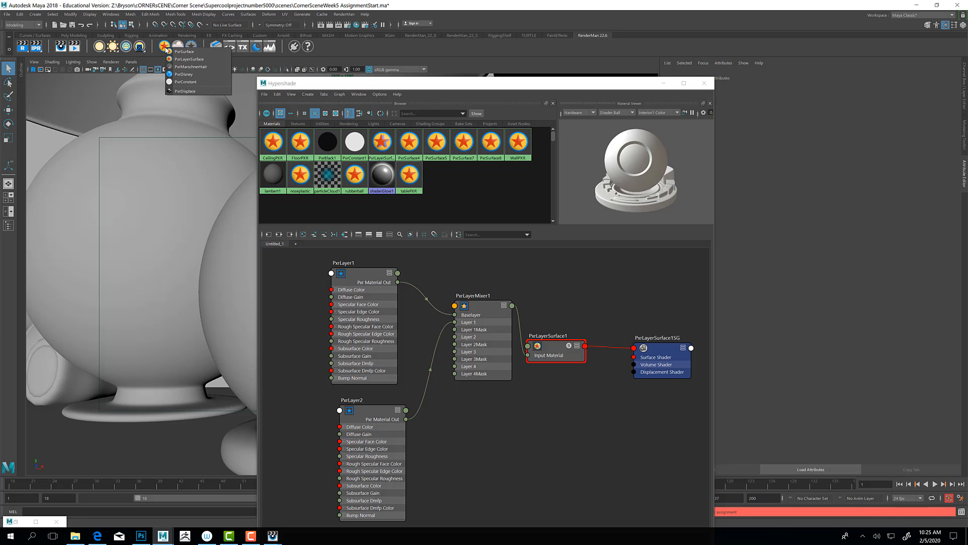
click(183, 74)
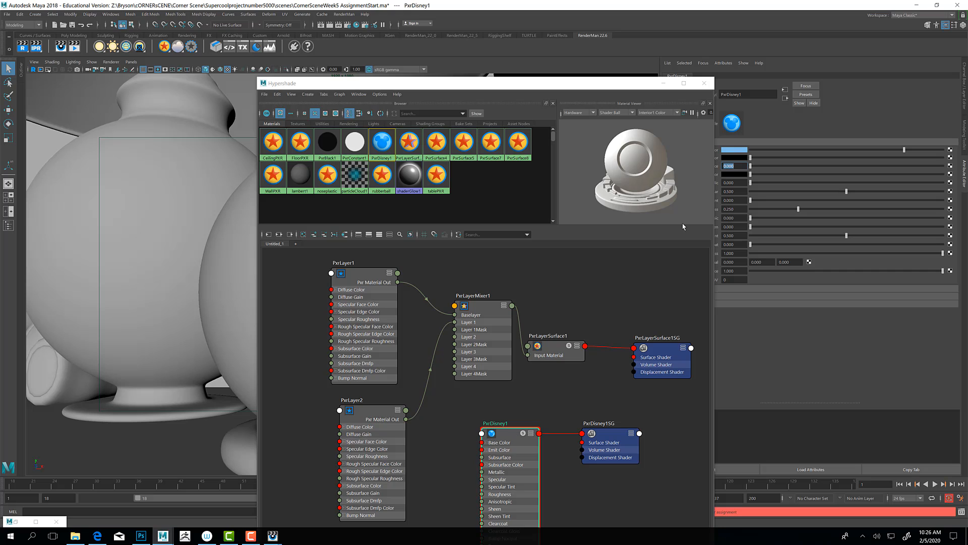
drag(596, 87, 539, 36)
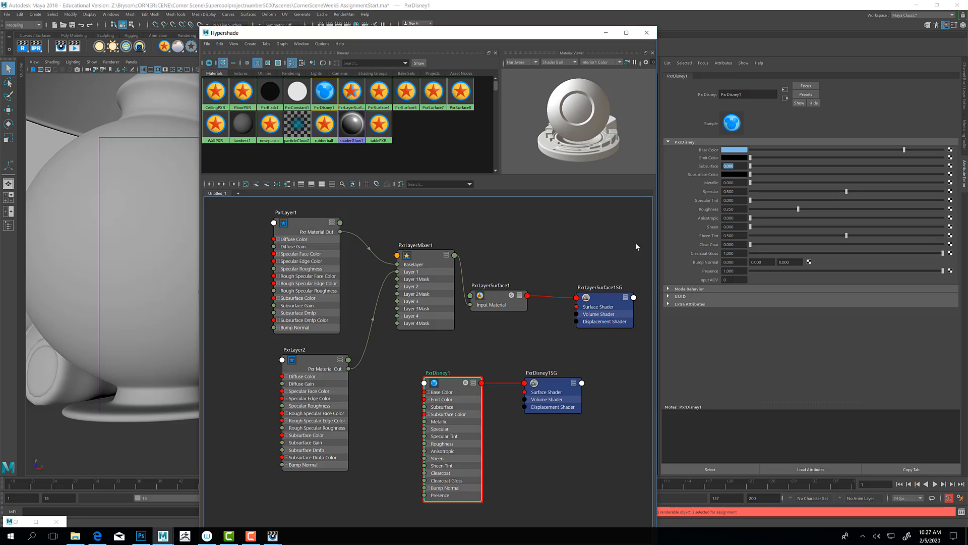
drag(572, 36, 560, 88)
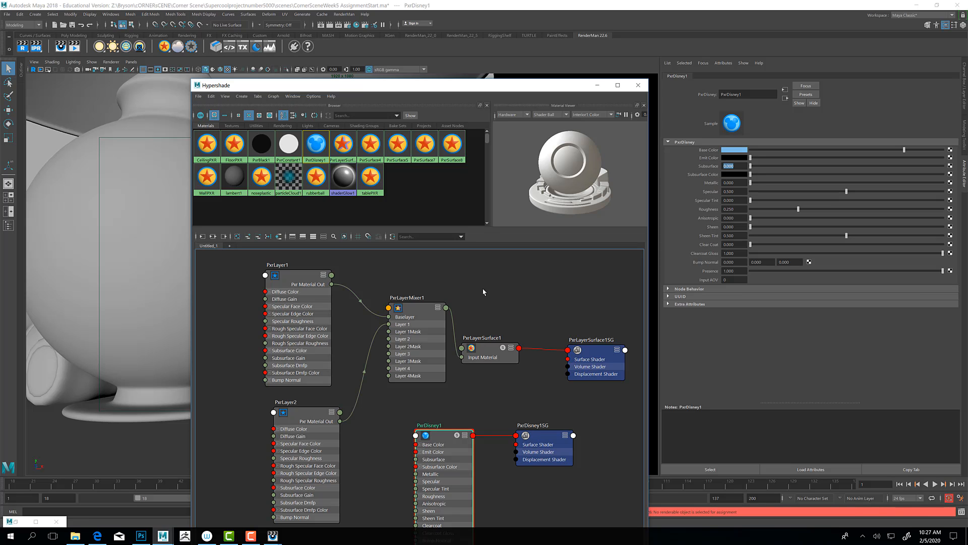
Minimize the Hypershade and look over the rubber ball's perspective beauty render in RenderMan's image viewer, minimizing the viewer again.
click(597, 85)
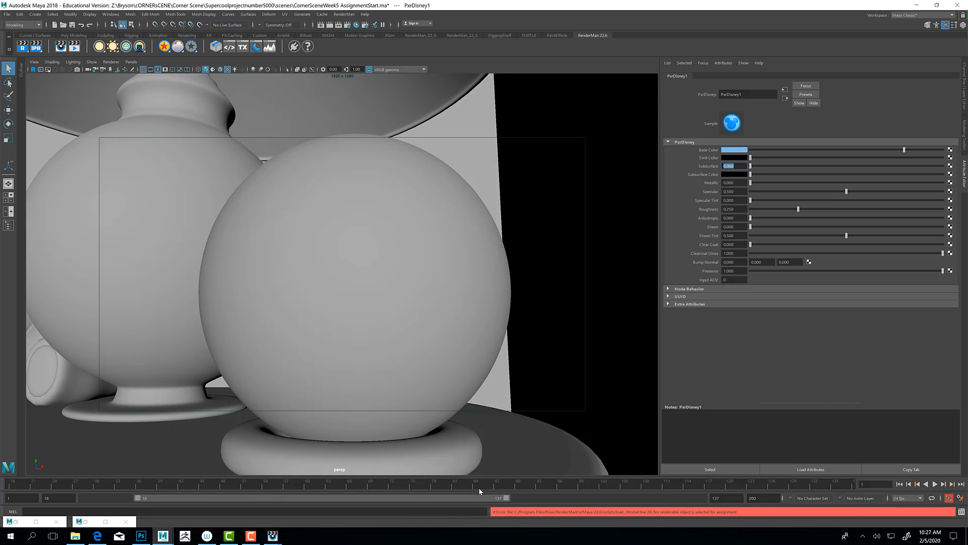
mouse_move(272, 534)
click(334, 487)
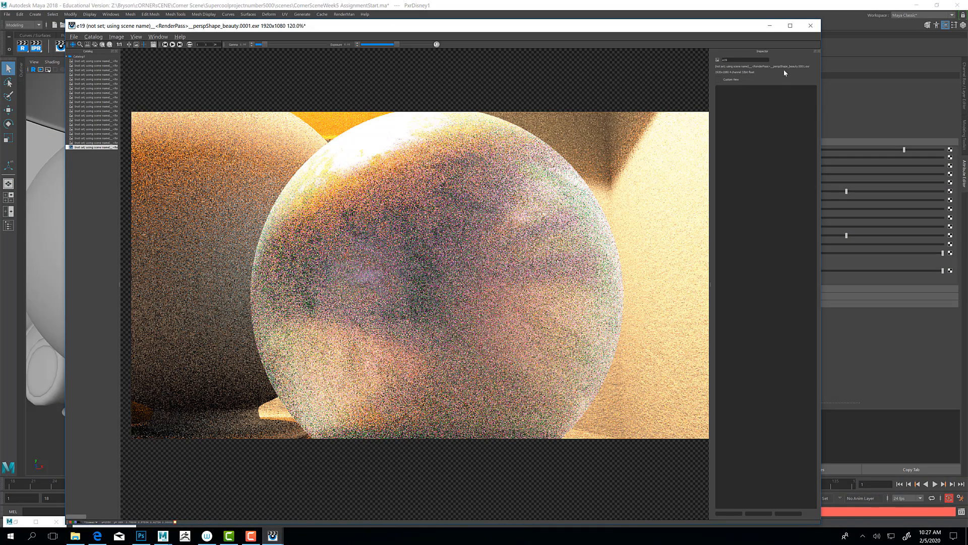
click(770, 25)
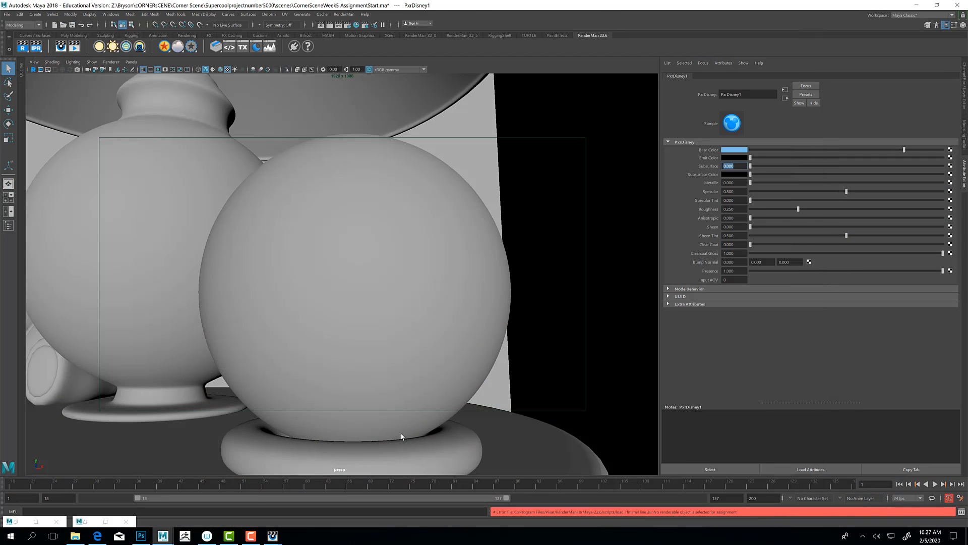